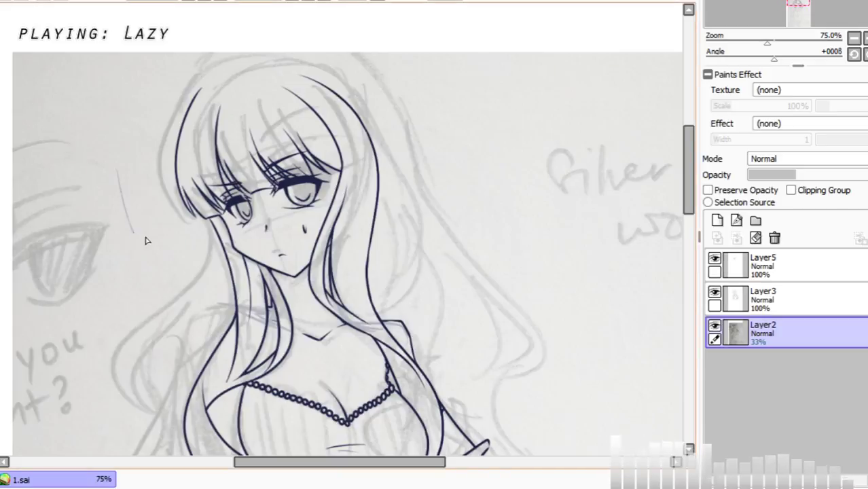
# Step: Activate Layer5 and try a few short freehand pen strokes beside the character's hair
pyautogui.click(734, 252)
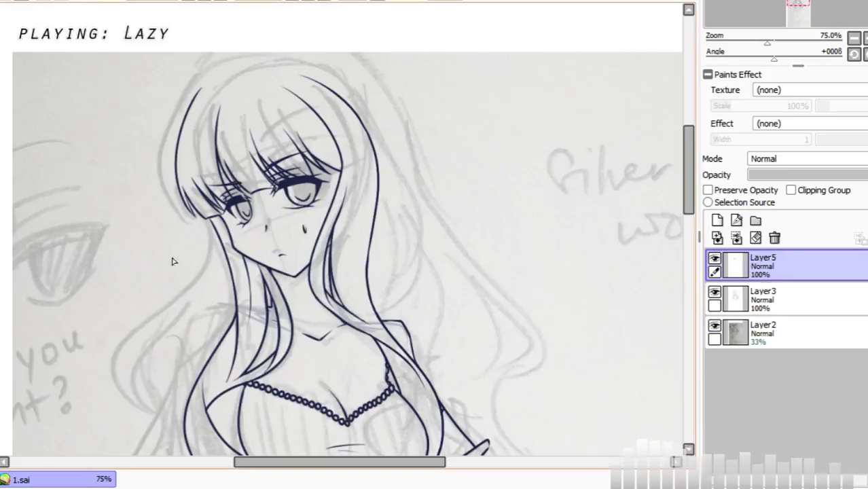
pyautogui.moveTo(179, 234)
pyautogui.mouseDown()
pyautogui.moveTo(214, 292)
pyautogui.moveTo(225, 263)
pyautogui.moveTo(200, 299)
pyautogui.moveTo(225, 299)
pyautogui.mouseUp()
pyautogui.hotkey('ctrl', 'z')
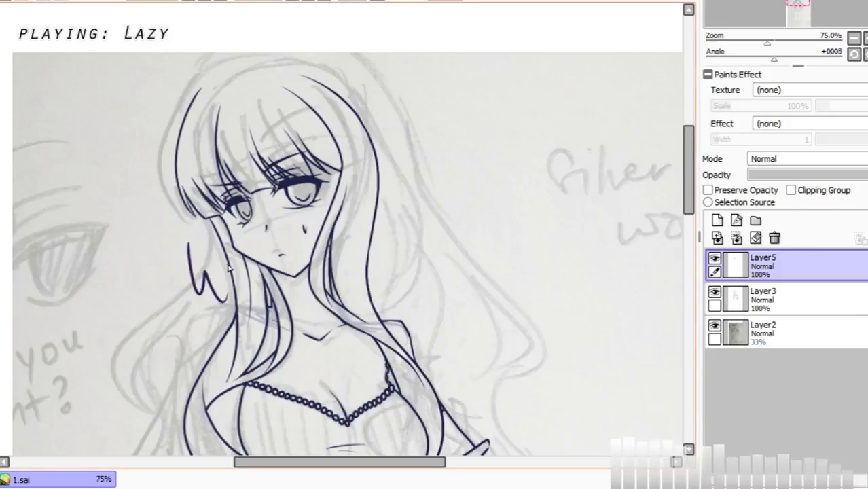
pyautogui.hotkey('ctrl', 'z')
pyautogui.moveTo(174, 274); pyautogui.dragTo(204, 319)
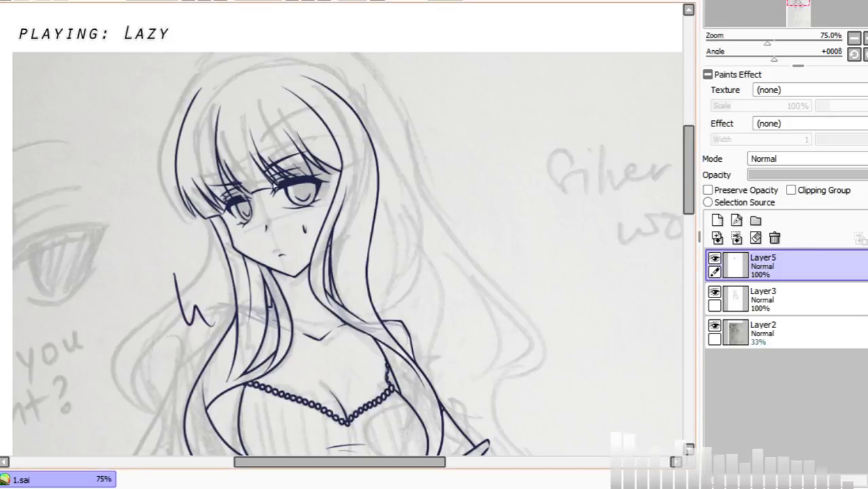
pyautogui.hotkey('ctrl', 'z')
# Step: Ink the inner rectangle of the belt buckle over the waist sketch, with a slightly arched upper edge
pyautogui.click(216, 8)
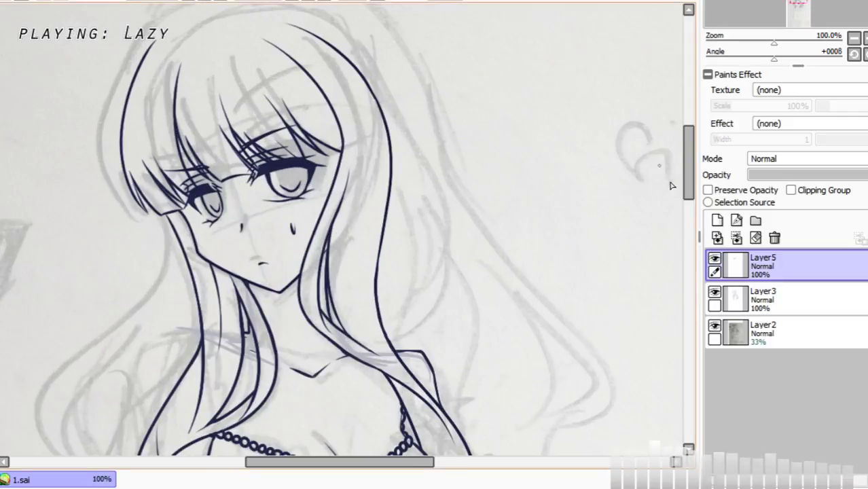
pyautogui.moveTo(686, 194); pyautogui.dragTo(687, 279)
pyautogui.click(205, 2)
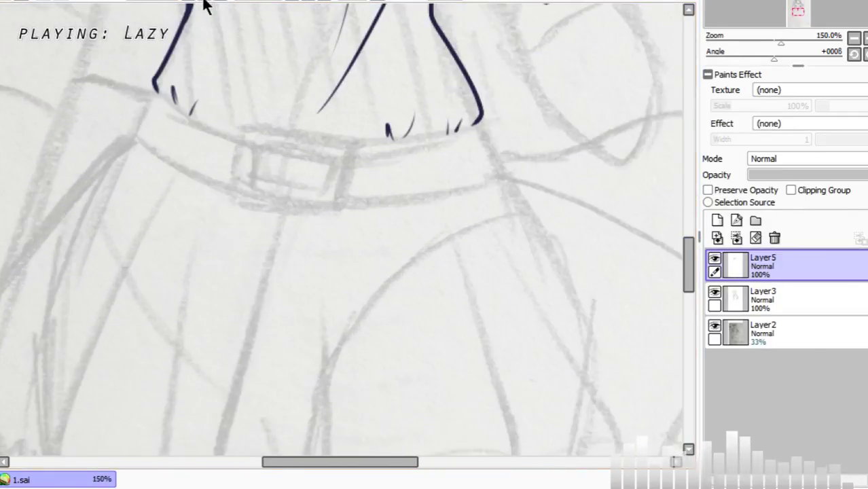
pyautogui.click(371, 1)
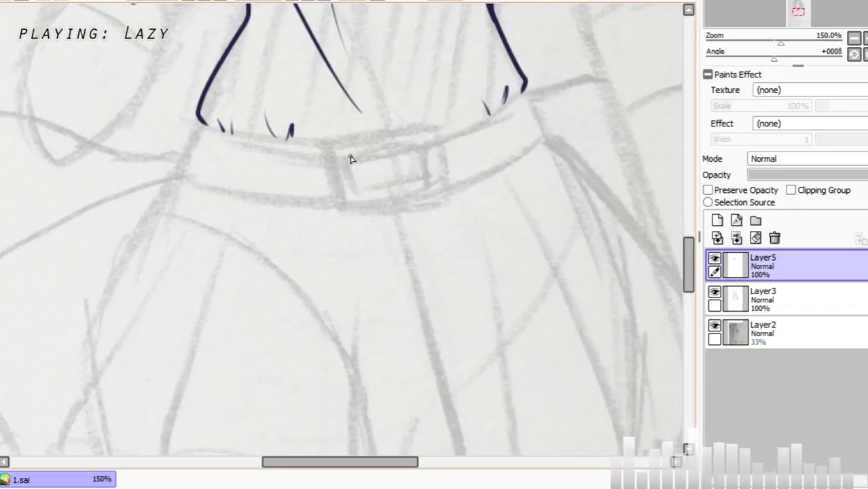
pyautogui.moveTo(347, 153); pyautogui.dragTo(351, 196)
pyautogui.hotkey('ctrl', 'z')
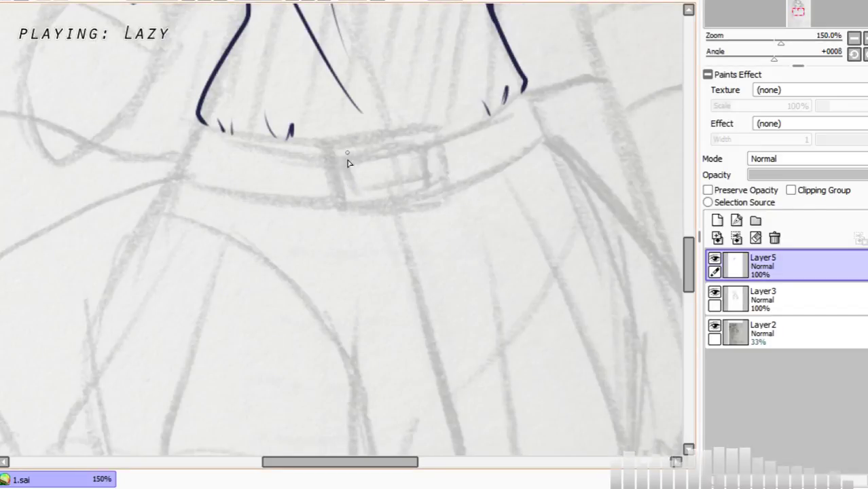
pyautogui.moveTo(347, 153); pyautogui.dragTo(353, 195)
pyautogui.moveTo(349, 154); pyautogui.dragTo(422, 155)
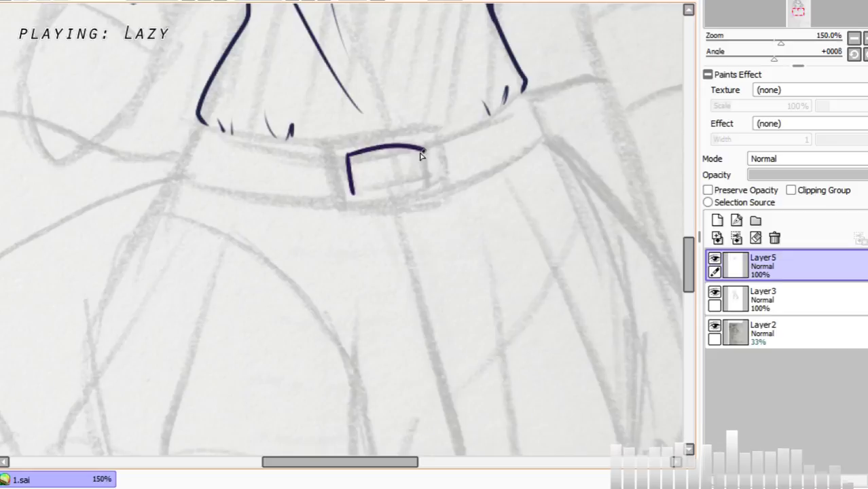
pyautogui.hotkey('ctrl', 'z')
pyautogui.moveTo(349, 154)
pyautogui.mouseDown()
pyautogui.moveTo(422, 149)
pyautogui.moveTo(427, 185)
pyautogui.mouseUp()
pyautogui.moveTo(352, 193); pyautogui.dragTo(426, 185)
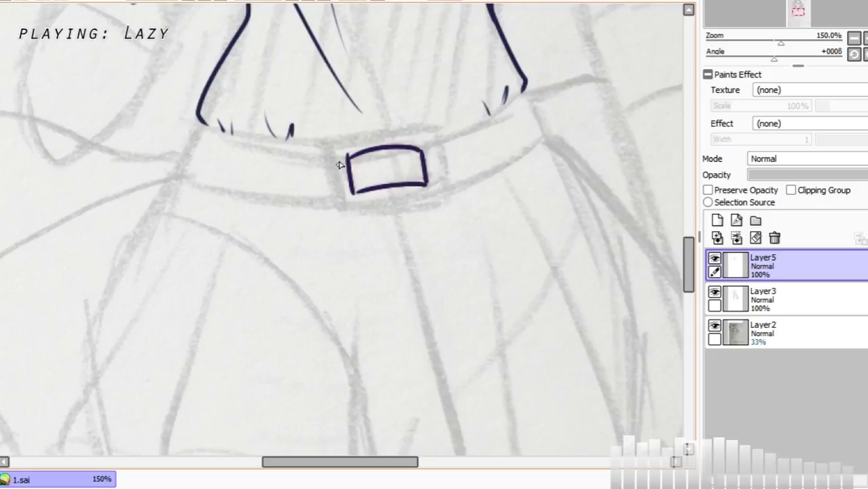
# Step: Ink the buckle's outer rectangular frame and shift the inner rectangle slightly to centre it within the frame
pyautogui.moveTo(331, 144)
pyautogui.mouseDown()
pyautogui.moveTo(338, 203)
pyautogui.moveTo(360, 213)
pyautogui.moveTo(449, 196)
pyautogui.moveTo(446, 174)
pyautogui.mouseUp()
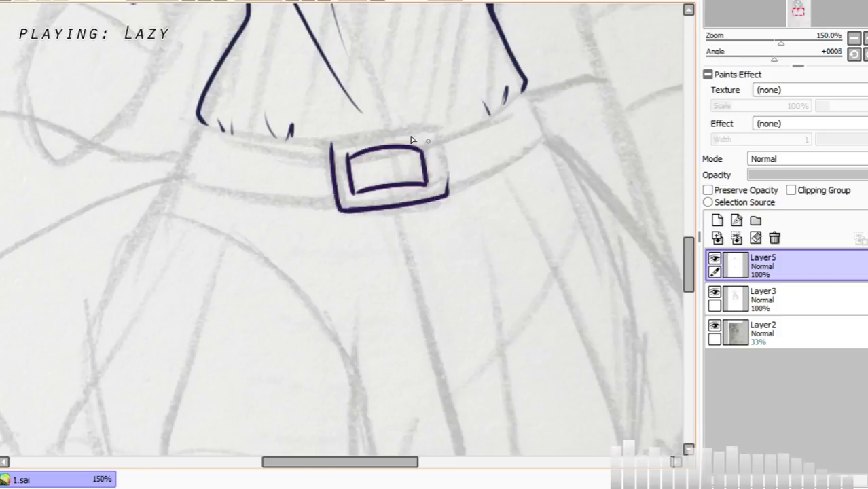
pyautogui.moveTo(332, 144)
pyautogui.mouseDown()
pyautogui.moveTo(437, 136)
pyautogui.moveTo(446, 196)
pyautogui.mouseUp()
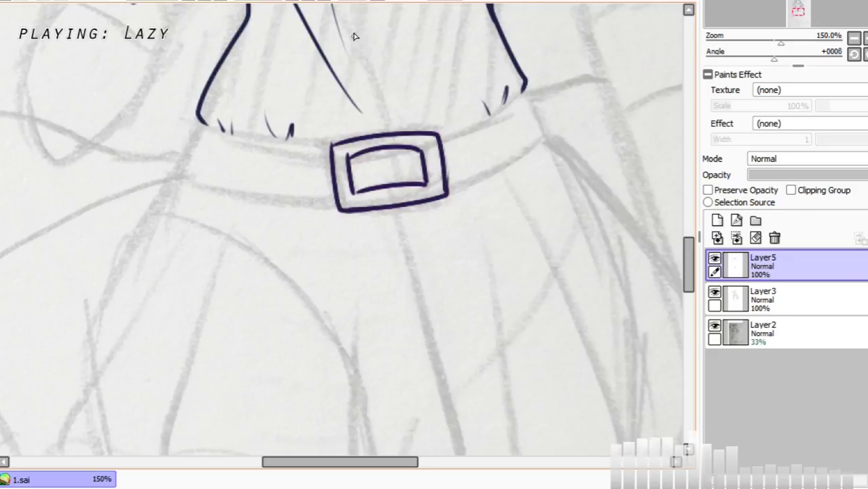
pyautogui.scroll(1, 235, 2)
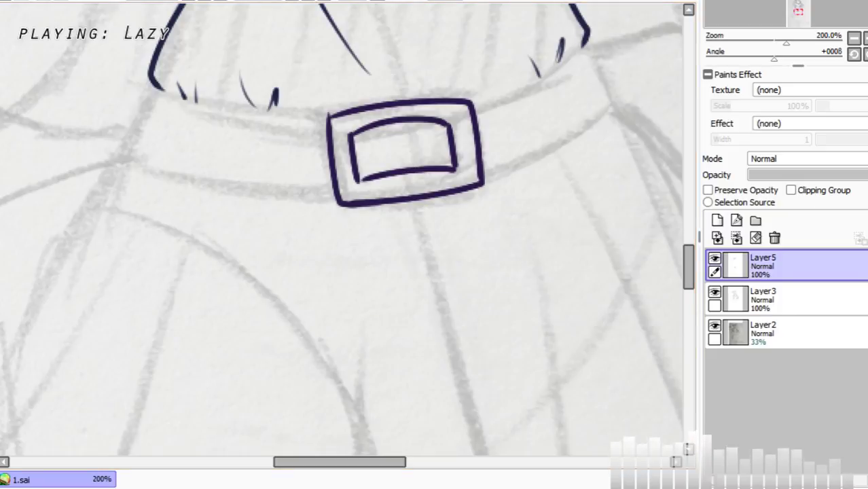
pyautogui.moveTo(386, 113)
pyautogui.mouseDown()
pyautogui.moveTo(349, 127)
pyautogui.moveTo(342, 145)
pyautogui.moveTo(362, 193)
pyautogui.moveTo(457, 178)
pyautogui.moveTo(467, 155)
pyautogui.moveTo(453, 124)
pyautogui.mouseUp()
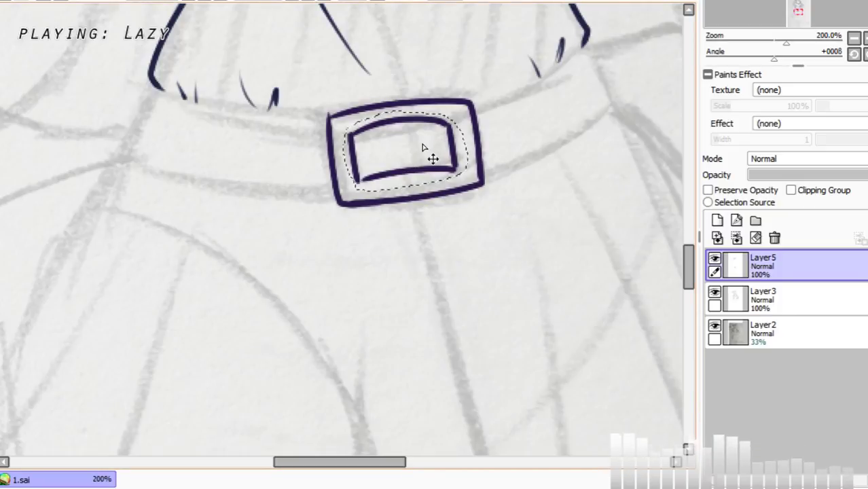
pyautogui.hotkey('ctrl', 't')
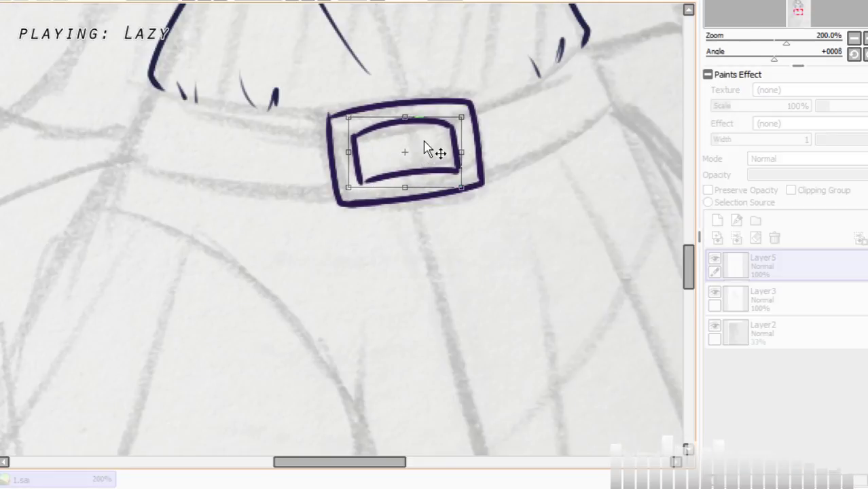
pyautogui.press('Return')
pyautogui.hotkey('ctrl', 'd')
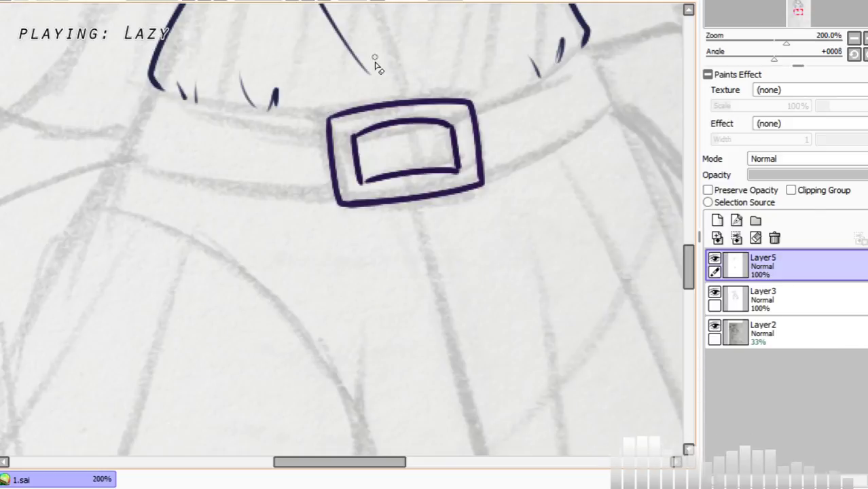
# Step: Ink the belt's upper edge from the buckle to the waist contour, continuing down the belt's short side end
pyautogui.click(383, 1)
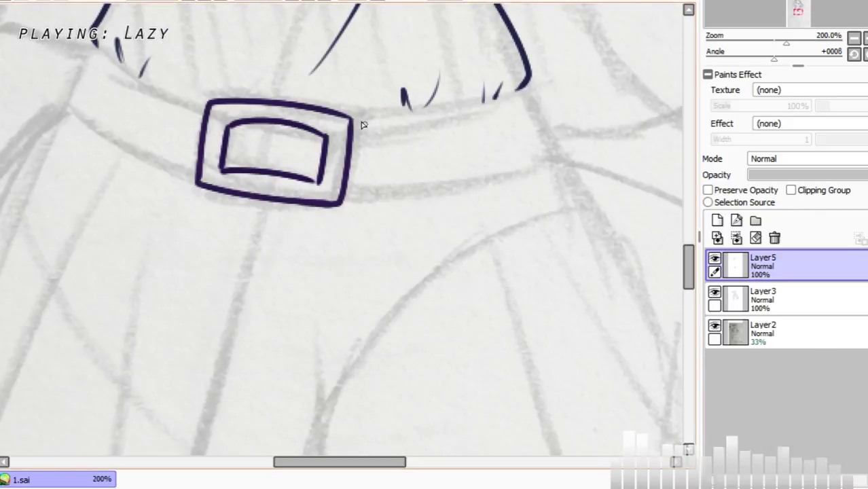
pyautogui.moveTo(353, 125); pyautogui.dragTo(471, 110)
pyautogui.hotkey('ctrl', 'z')
pyautogui.moveTo(353, 126)
pyautogui.mouseDown()
pyautogui.moveTo(459, 119)
pyautogui.moveTo(478, 113)
pyautogui.moveTo(398, 124)
pyautogui.moveTo(504, 105)
pyautogui.mouseUp()
pyautogui.hotkey('ctrl', 'z')
pyautogui.hotkey('ctrl', 'z')
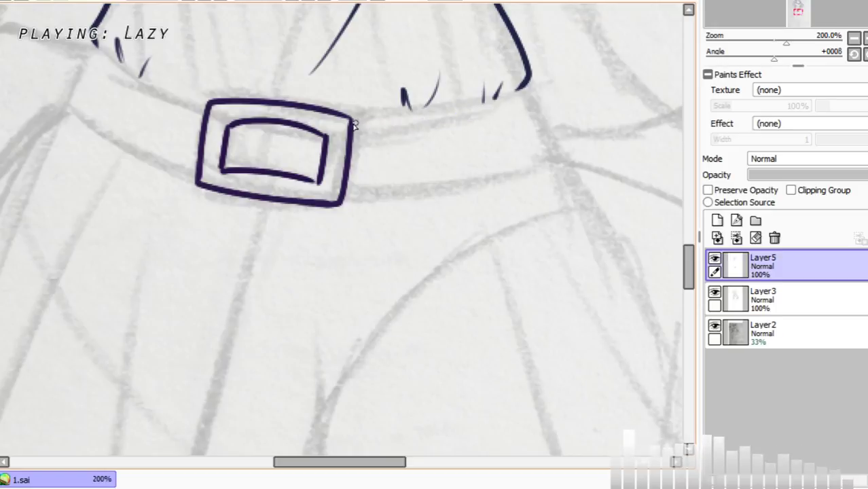
pyautogui.moveTo(352, 126); pyautogui.dragTo(501, 103)
pyautogui.hotkey('ctrl', 'z')
pyautogui.moveTo(352, 125)
pyautogui.mouseDown()
pyautogui.moveTo(508, 101)
pyautogui.moveTo(466, 116)
pyautogui.moveTo(525, 93)
pyautogui.moveTo(558, 163)
pyautogui.moveTo(538, 174)
pyautogui.mouseUp()
# Step: Ink the belt's lower edge as one curve from the buckle's lower corner to the side end, closing the strap
pyautogui.moveTo(346, 196)
pyautogui.mouseDown()
pyautogui.moveTo(445, 190)
pyautogui.moveTo(521, 167)
pyautogui.mouseUp()
pyautogui.hotkey('ctrl', 'z')
pyautogui.hotkey('ctrl', 'z')
pyautogui.moveTo(345, 196); pyautogui.dragTo(520, 175)
pyautogui.moveTo(458, 188); pyautogui.dragTo(548, 168)
pyautogui.hotkey('ctrl', 'z')
pyautogui.moveTo(485, 184); pyautogui.dragTo(557, 163)
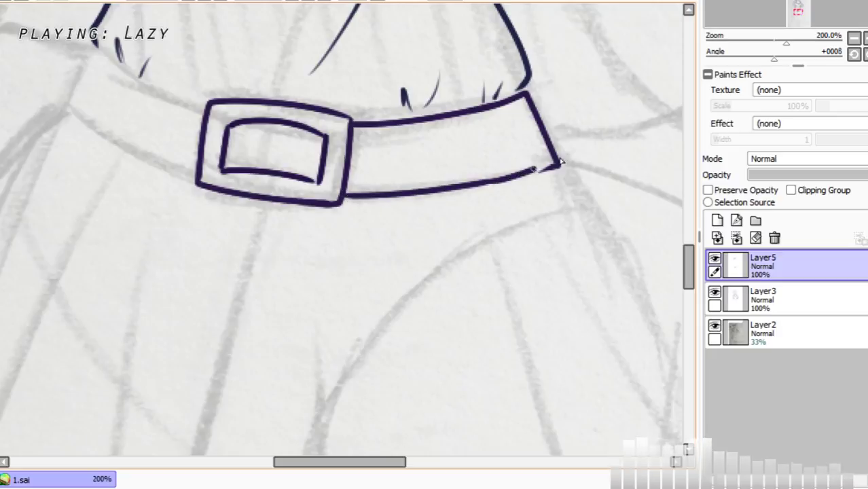
pyautogui.hotkey('ctrl', 'z')
pyautogui.moveTo(486, 183); pyautogui.dragTo(552, 163)
pyautogui.hotkey('ctrl', 'z')
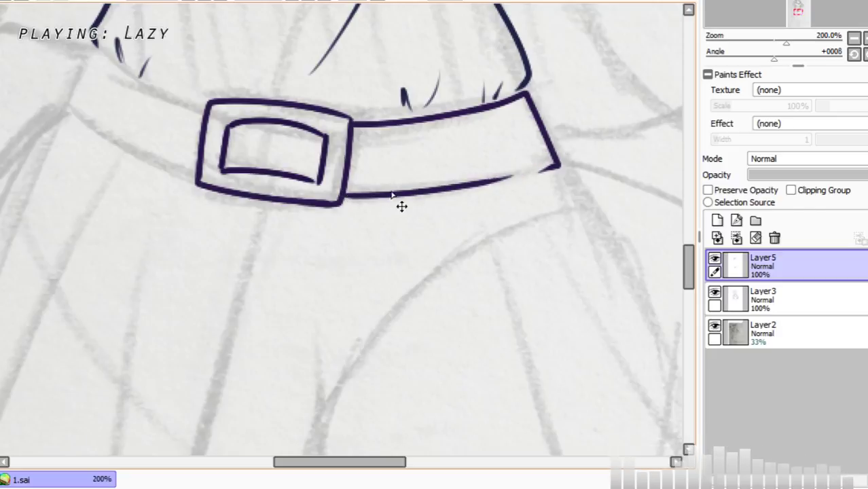
pyautogui.hotkey('ctrl', 'z')
pyautogui.moveTo(345, 201)
pyautogui.mouseDown()
pyautogui.moveTo(525, 174)
pyautogui.moveTo(496, 189)
pyautogui.moveTo(520, 178)
pyautogui.mouseUp()
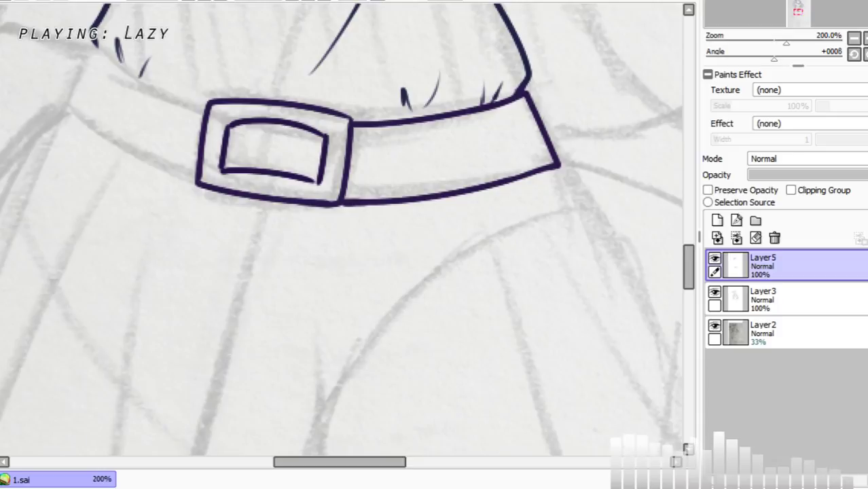
# Step: Select the two short fold marks above the belt and move them down on Layer3 to meet its upper edge
pyautogui.moveTo(396, 66)
pyautogui.mouseDown()
pyautogui.moveTo(399, 110)
pyautogui.moveTo(419, 117)
pyautogui.moveTo(446, 85)
pyautogui.moveTo(425, 66)
pyautogui.mouseUp()
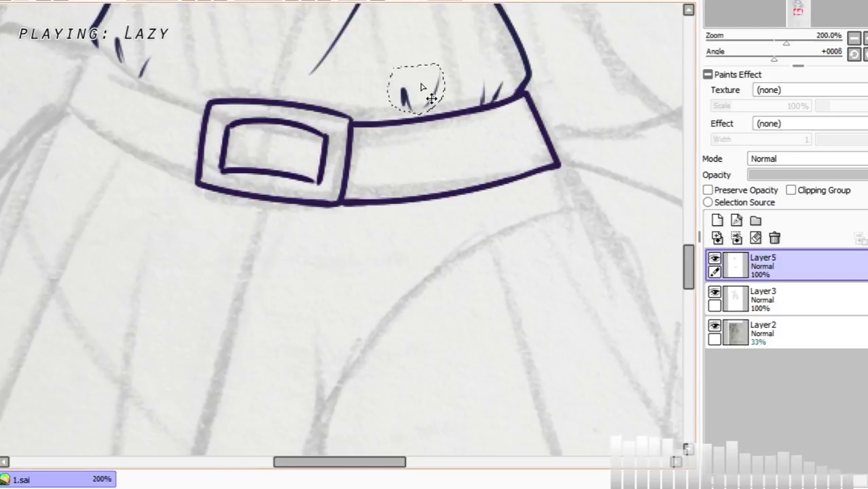
pyautogui.click(754, 293)
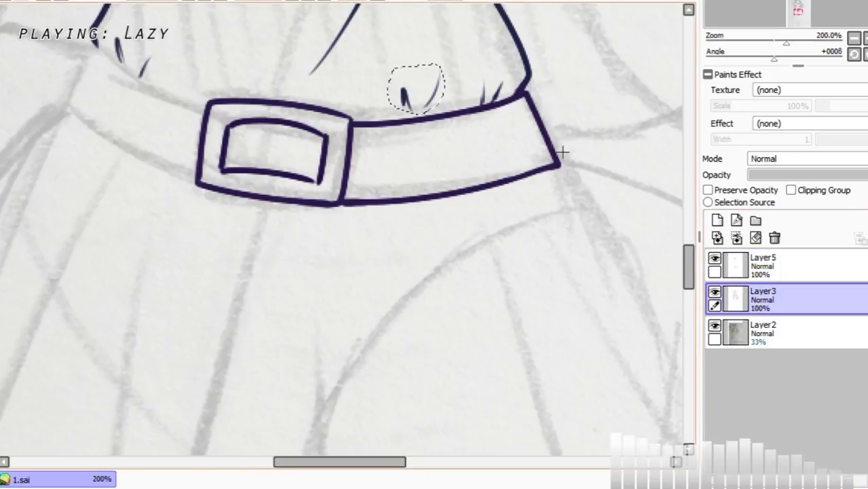
pyautogui.hotkey('ctrl', 't')
pyautogui.moveTo(420, 89); pyautogui.dragTo(422, 99)
pyautogui.press('Return')
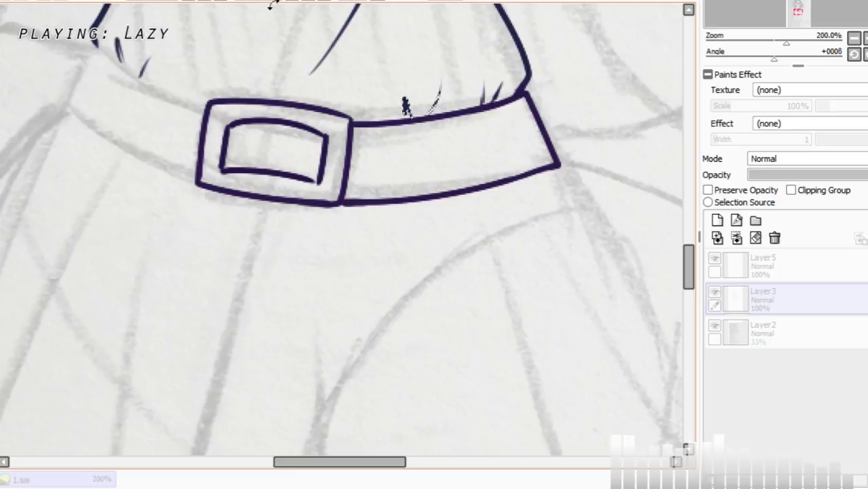
pyautogui.hotkey('ctrl', 'd')
# Step: Toggle Layer3's visibility to check which lines it holds around the waist and belt
pyautogui.click(188, 1)
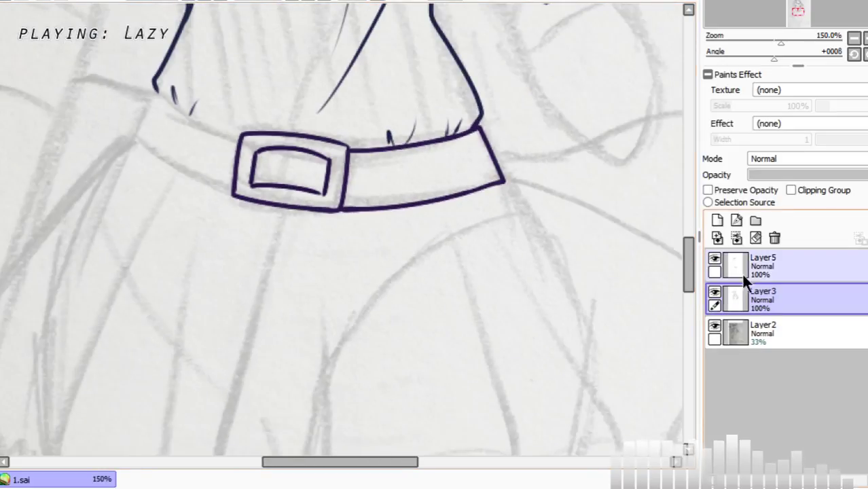
pyautogui.click(714, 292)
pyautogui.click(714, 292)
pyautogui.click(715, 294)
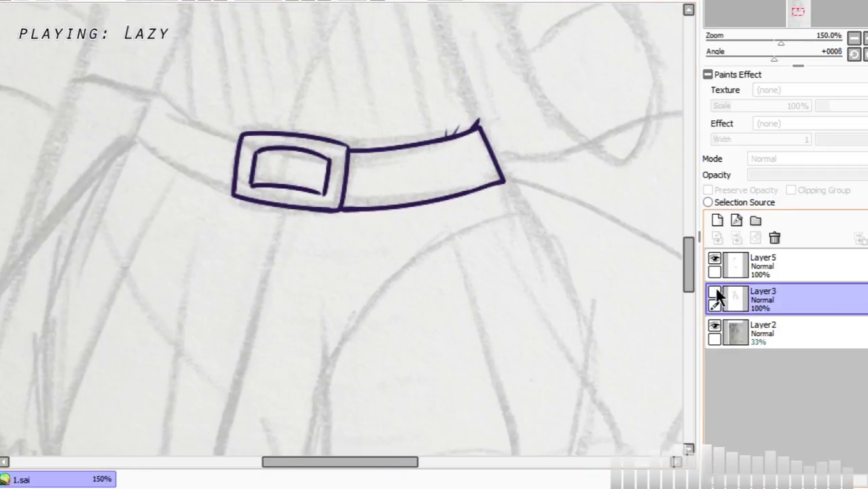
pyautogui.click(714, 293)
# Step: Cut the belt and buckle lines from Layer5, paste them above Layer3 and merge them down into Layer3
pyautogui.click(721, 263)
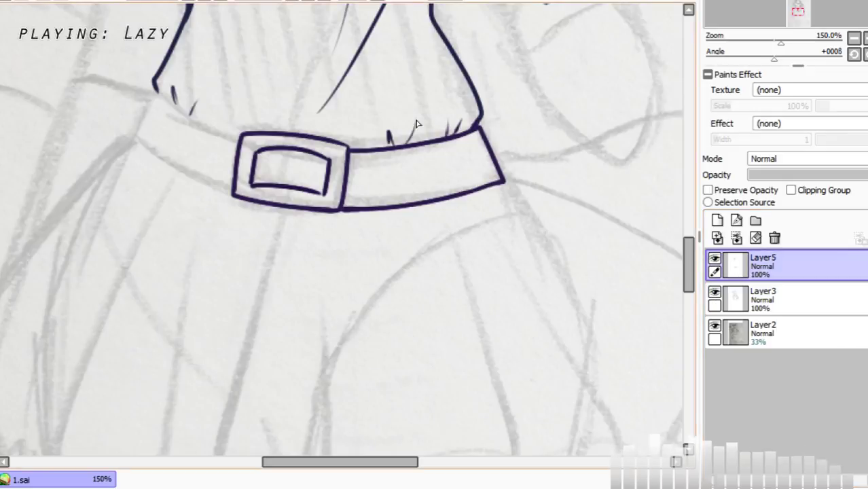
pyautogui.moveTo(422, 66)
pyautogui.mouseDown()
pyautogui.moveTo(225, 121)
pyautogui.moveTo(472, 277)
pyautogui.moveTo(480, 54)
pyautogui.mouseUp()
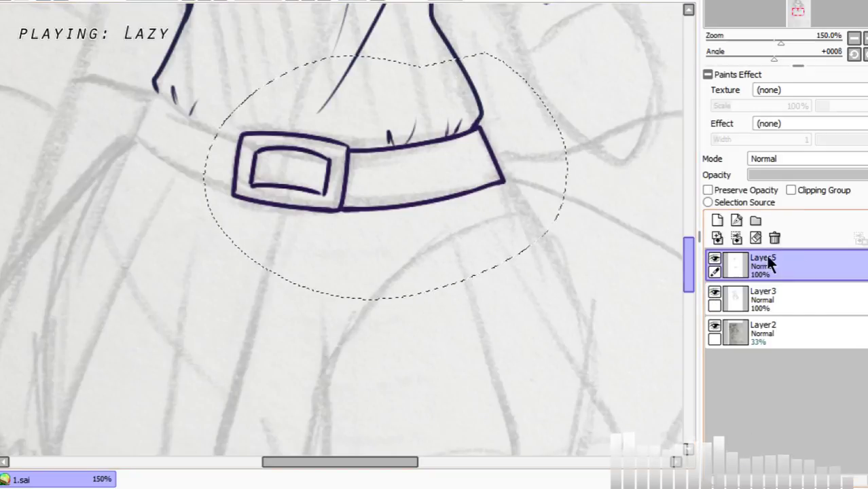
pyautogui.hotkey('ctrl', 'x')
pyautogui.click(799, 294)
pyautogui.hotkey('ctrl', 'v')
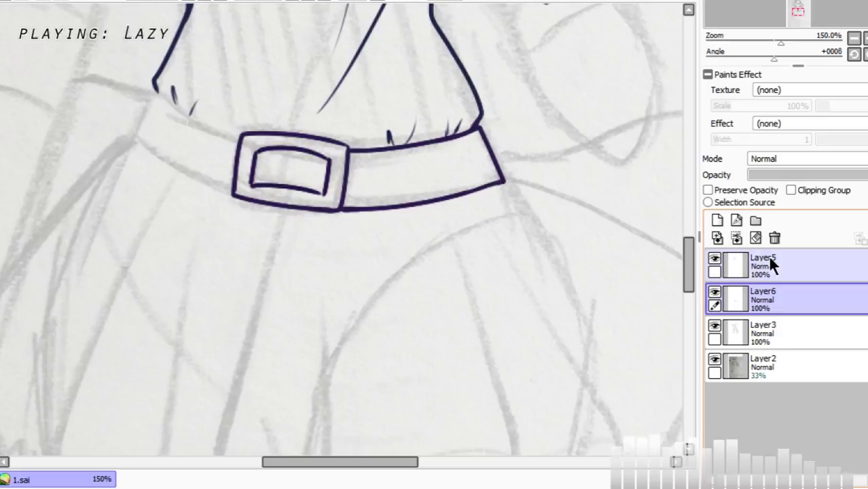
pyautogui.click(736, 236)
pyautogui.click(714, 292)
pyautogui.click(715, 292)
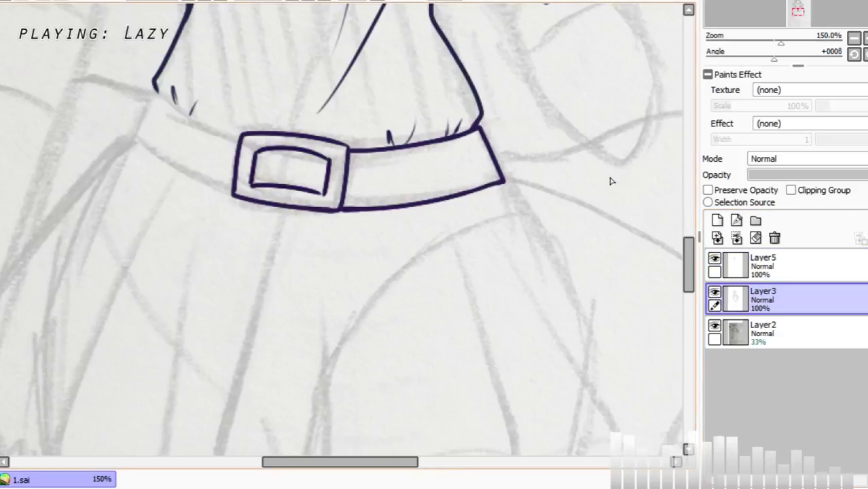
# Step: Ink the belt's other strap from the buckle to the opposite waist contour, with upper edge, side end and lower edge
pyautogui.click(381, 1)
pyautogui.click(208, 1)
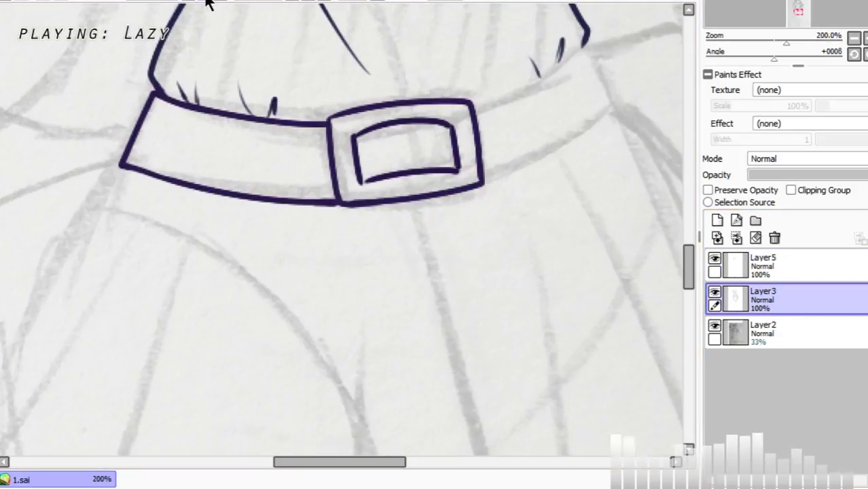
pyautogui.click(208, 0)
pyautogui.moveTo(365, 465); pyautogui.dragTo(395, 464)
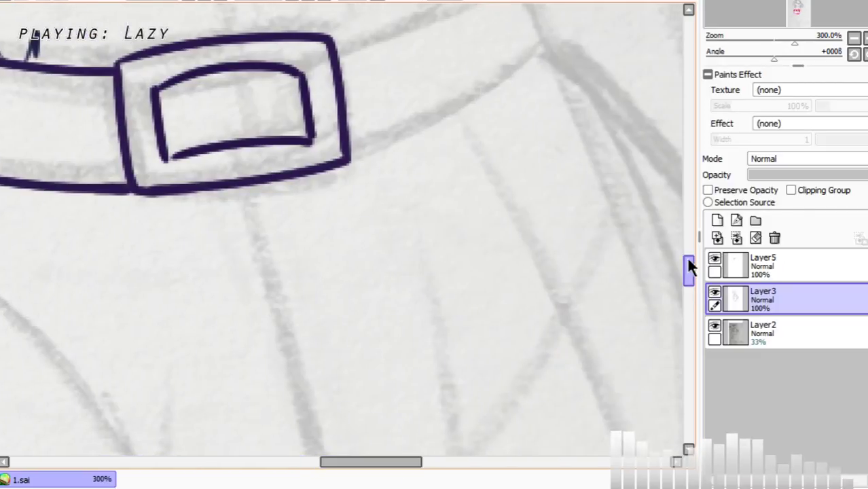
pyautogui.moveTo(688, 258); pyautogui.dragTo(688, 247)
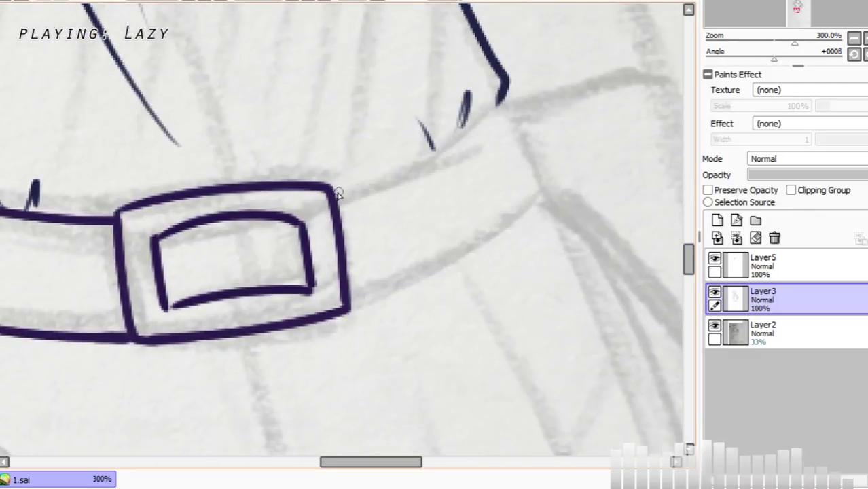
pyautogui.moveTo(338, 195); pyautogui.dragTo(490, 128)
pyautogui.hotkey('ctrl', 'z')
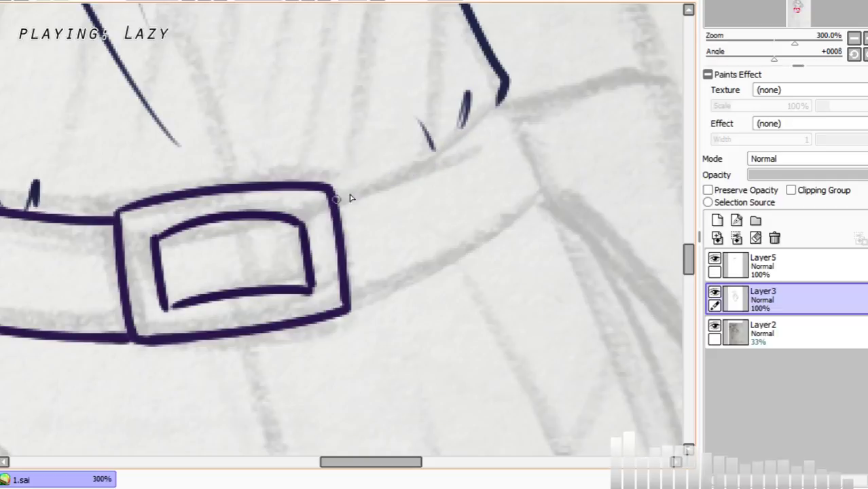
pyautogui.moveTo(335, 197)
pyautogui.mouseDown()
pyautogui.moveTo(509, 102)
pyautogui.moveTo(540, 173)
pyautogui.moveTo(521, 207)
pyautogui.mouseUp()
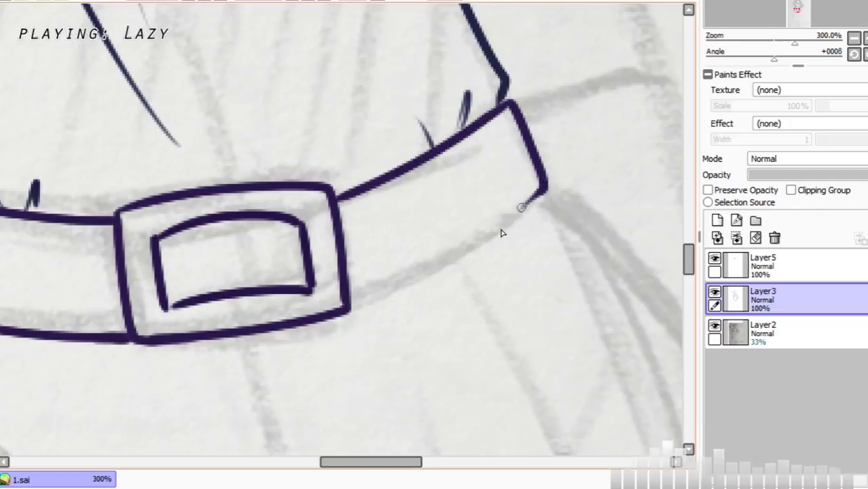
pyautogui.moveTo(351, 304)
pyautogui.mouseDown()
pyautogui.moveTo(481, 237)
pyautogui.moveTo(421, 269)
pyautogui.moveTo(545, 190)
pyautogui.mouseUp()
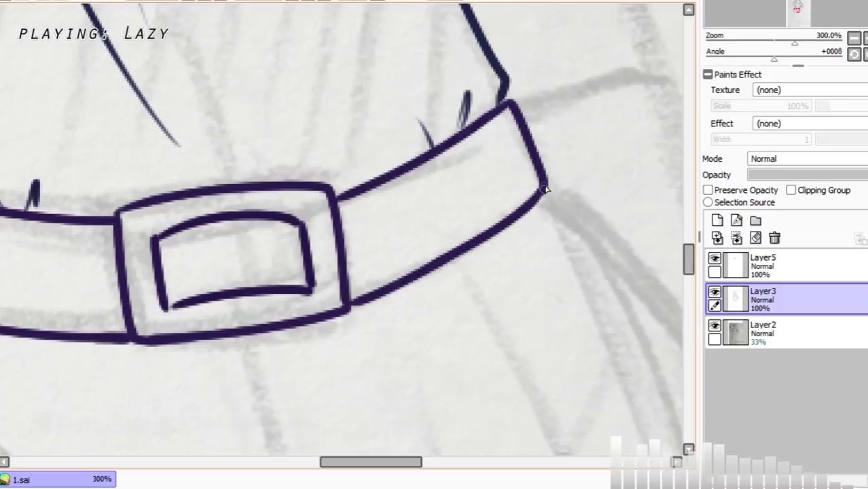
pyautogui.scroll(-1, 523, 201)
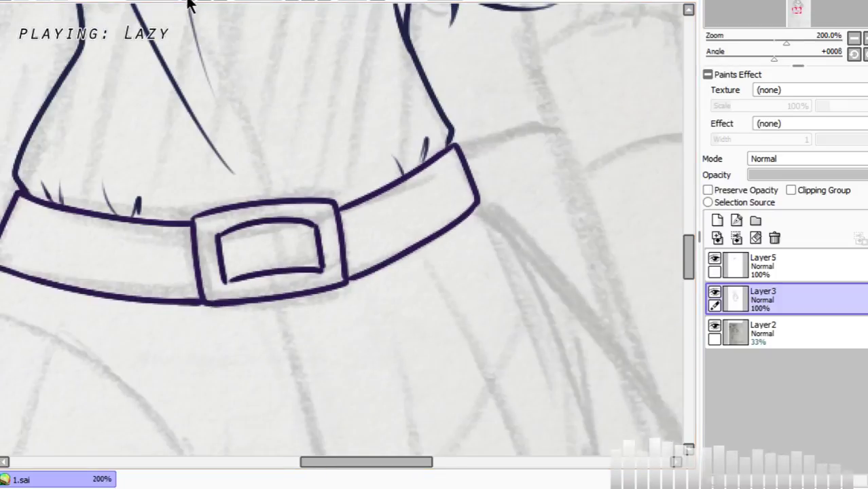
pyautogui.scroll(-1, 190, 5)
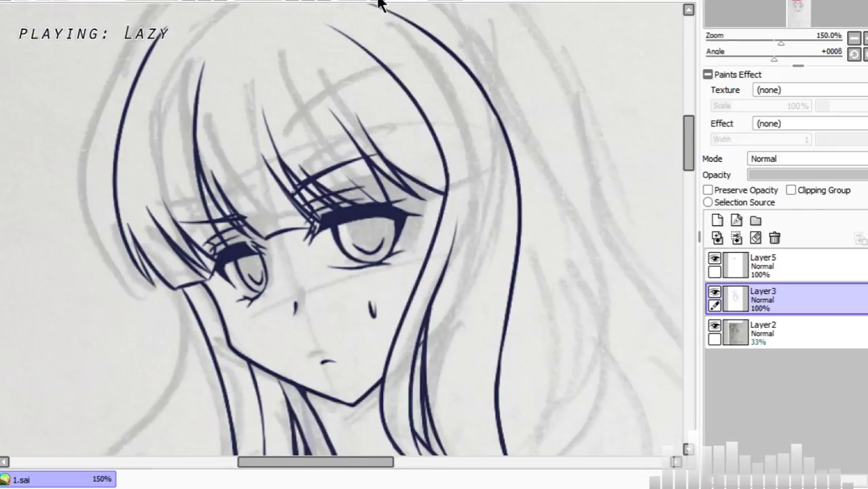
pyautogui.moveTo(522, 171)
pyautogui.mouseDown()
pyautogui.moveTo(643, 164)
pyautogui.moveTo(521, 269)
pyautogui.mouseUp()
pyautogui.hotkey('ctrl', 'z')
pyautogui.hotkey('ctrl', 'z')
# Step: Sketch a long pointed elf ear with one inner line on Layer2, extending outward past the outer hair strand at eye level
pyautogui.click(784, 304)
pyautogui.click(760, 332)
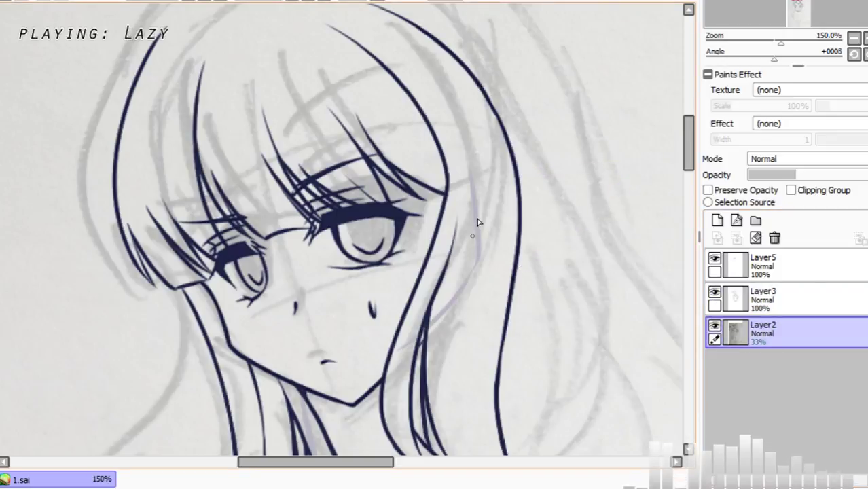
pyautogui.moveTo(476, 180)
pyautogui.mouseDown()
pyautogui.moveTo(646, 181)
pyautogui.moveTo(607, 215)
pyautogui.moveTo(472, 279)
pyautogui.mouseUp()
pyautogui.moveTo(481, 223); pyautogui.dragTo(587, 201)
pyautogui.hotkey('ctrl', 'z')
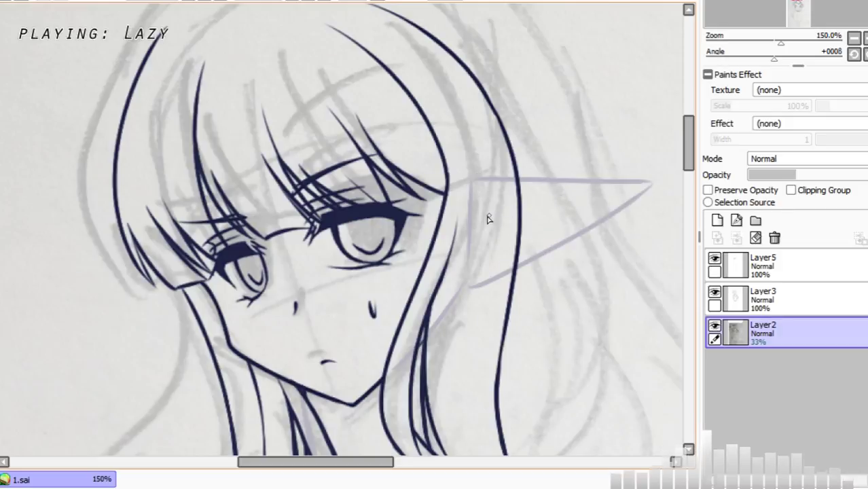
pyautogui.moveTo(488, 218); pyautogui.dragTo(614, 193)
# Step: Ink the pointed outline of the sketched elf ear on Layer3, starting and ending at the outer hair strand
pyautogui.click(774, 298)
pyautogui.click(745, 255)
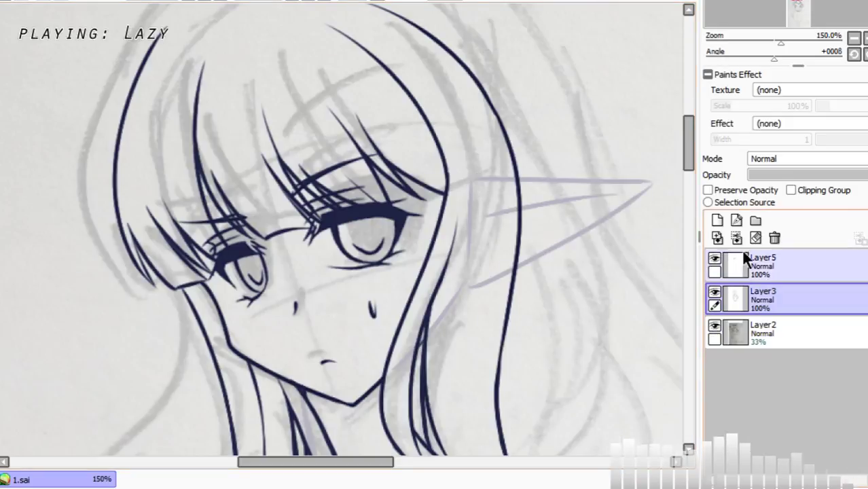
pyautogui.click(715, 259)
pyautogui.click(715, 259)
pyautogui.click(723, 289)
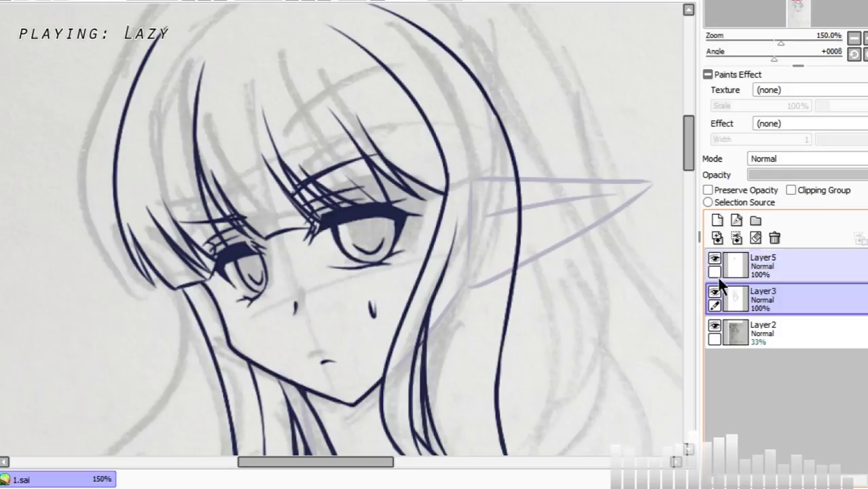
pyautogui.moveTo(518, 179)
pyautogui.mouseDown()
pyautogui.moveTo(627, 185)
pyautogui.moveTo(602, 222)
pyautogui.moveTo(513, 269)
pyautogui.mouseUp()
# Step: Ink the ear's inner fold lines on Layer3: a long upper line, a short lower line and small strokes near the hair
pyautogui.moveTo(519, 213); pyautogui.dragTo(624, 193)
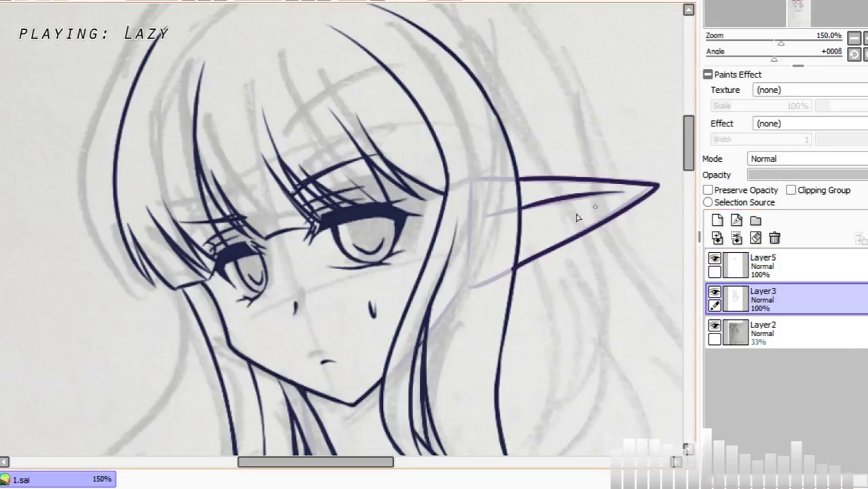
pyautogui.hotkey('ctrl', 'z')
pyautogui.moveTo(521, 209); pyautogui.dragTo(620, 196)
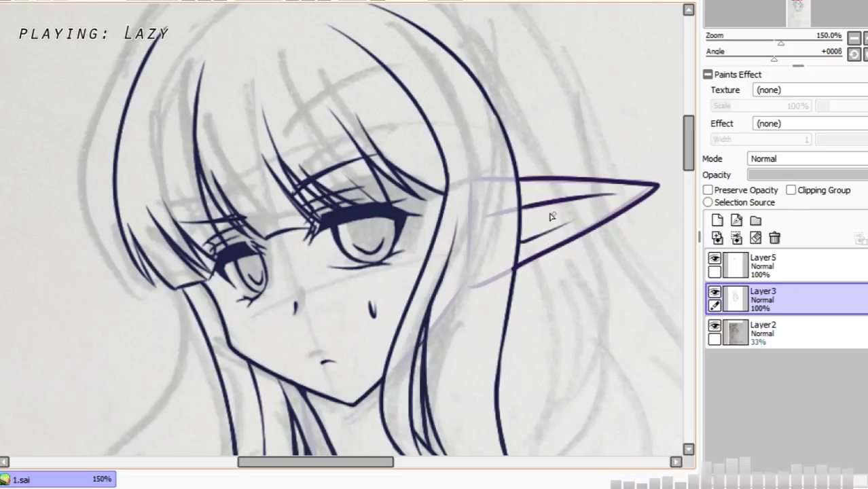
pyautogui.moveTo(546, 207); pyautogui.dragTo(521, 240)
pyautogui.hotkey('ctrl', 'z')
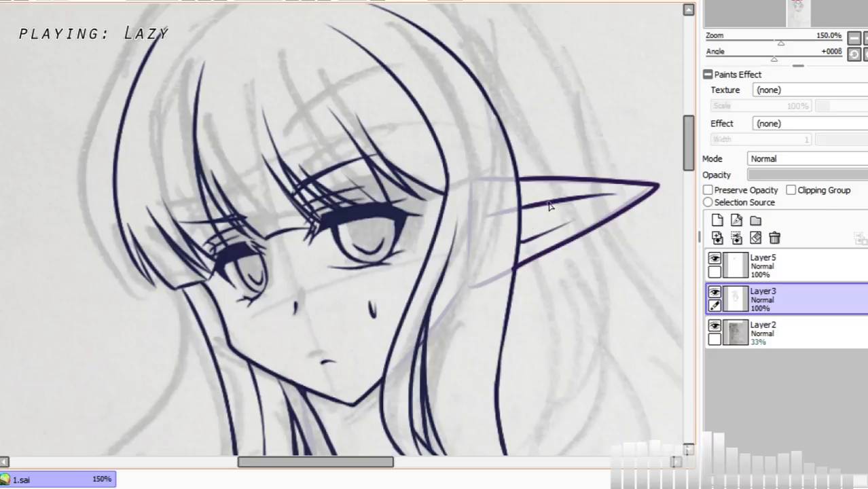
pyautogui.moveTo(548, 205); pyautogui.dragTo(522, 240)
pyautogui.moveTo(535, 206); pyautogui.dragTo(520, 218)
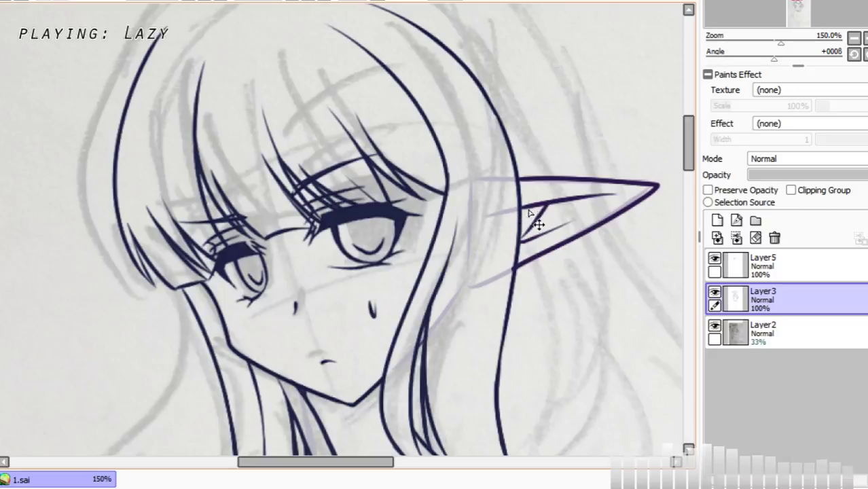
# Step: Mirror the canvas view and sketch on Layer2 a white alignment line from the ear across the face, plus the second ear's outline
pyautogui.scroll(1, 591, 309)
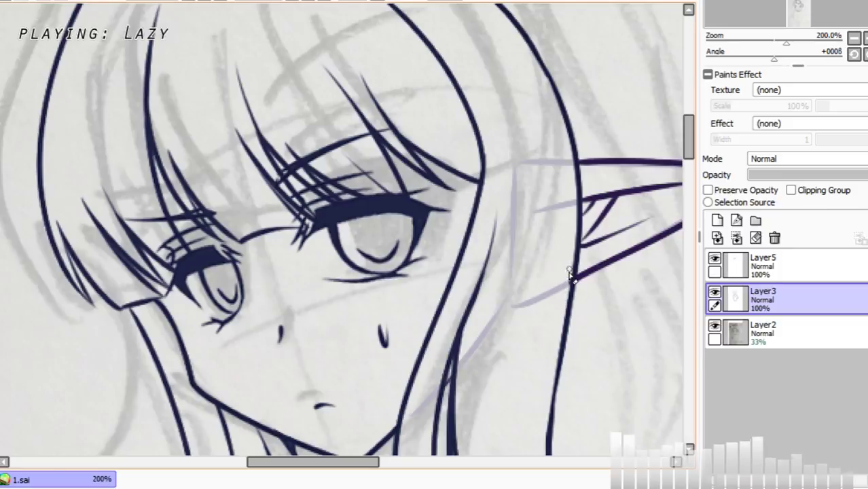
pyautogui.click(196, 3)
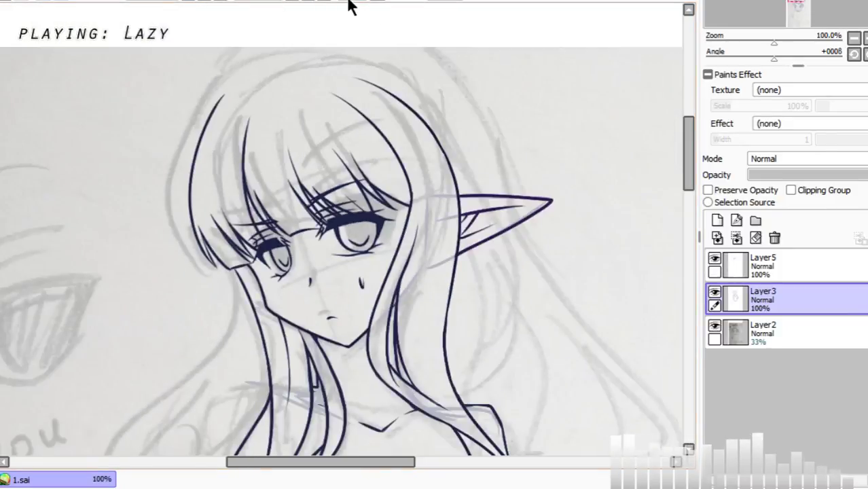
pyautogui.click(375, 3)
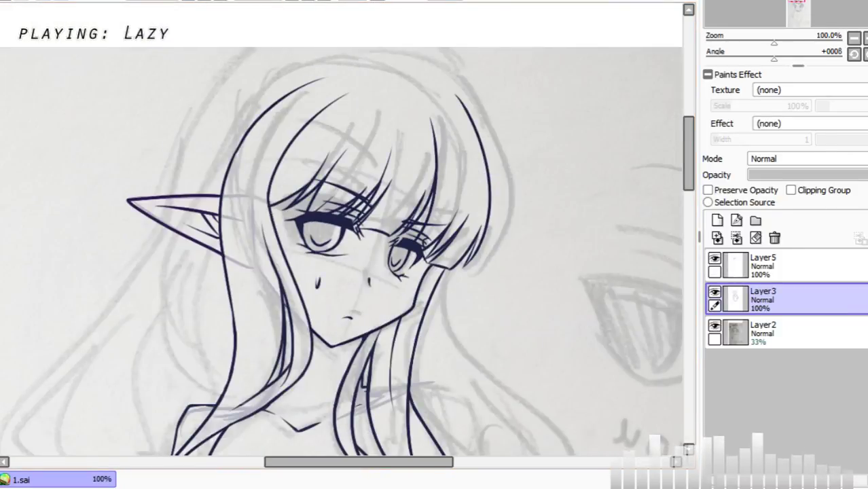
pyautogui.click(211, 3)
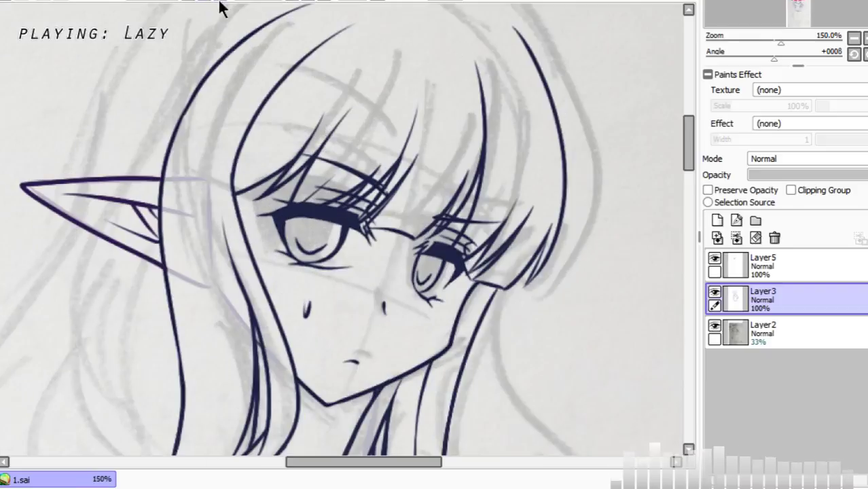
pyautogui.click(775, 327)
pyautogui.moveTo(511, 257)
pyautogui.mouseDown()
pyautogui.moveTo(561, 317)
pyautogui.moveTo(483, 328)
pyautogui.mouseUp()
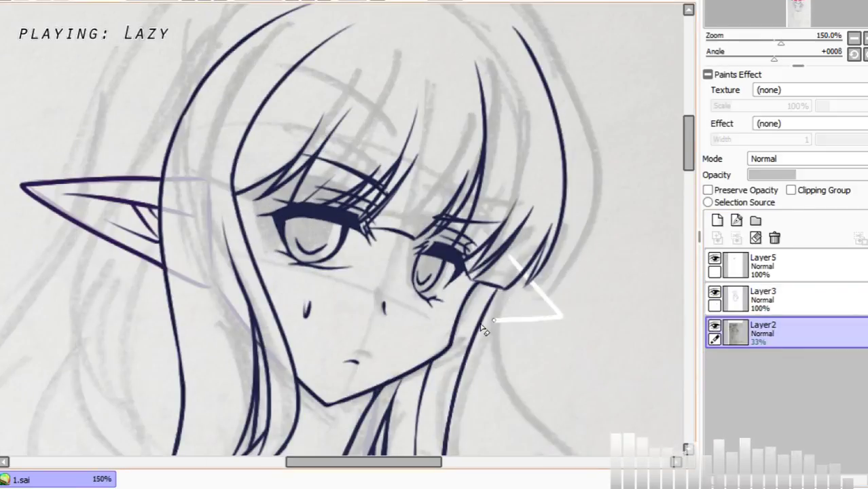
pyautogui.hotkey('ctrl', 'z')
pyautogui.moveTo(504, 280)
pyautogui.mouseDown()
pyautogui.moveTo(543, 316)
pyautogui.moveTo(506, 345)
pyautogui.mouseUp()
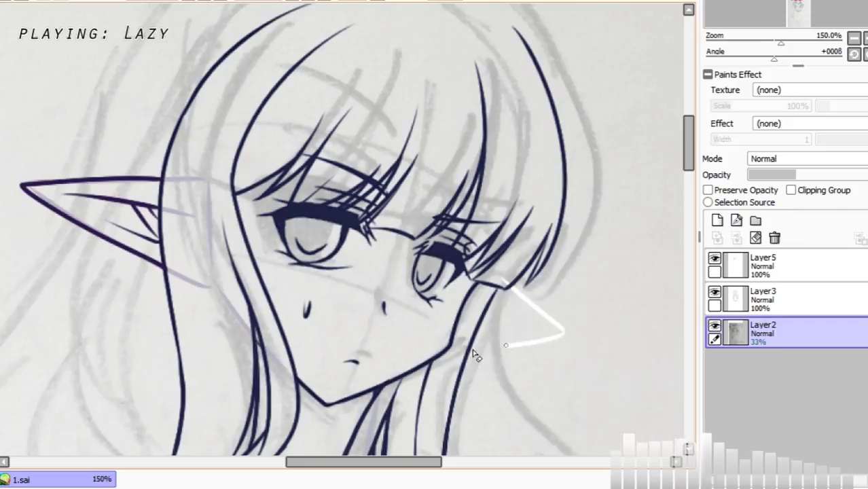
pyautogui.hotkey('ctrl', 'z')
pyautogui.moveTo(58, 198)
pyautogui.mouseDown()
pyautogui.moveTo(458, 304)
pyautogui.moveTo(592, 368)
pyautogui.moveTo(608, 352)
pyautogui.mouseUp()
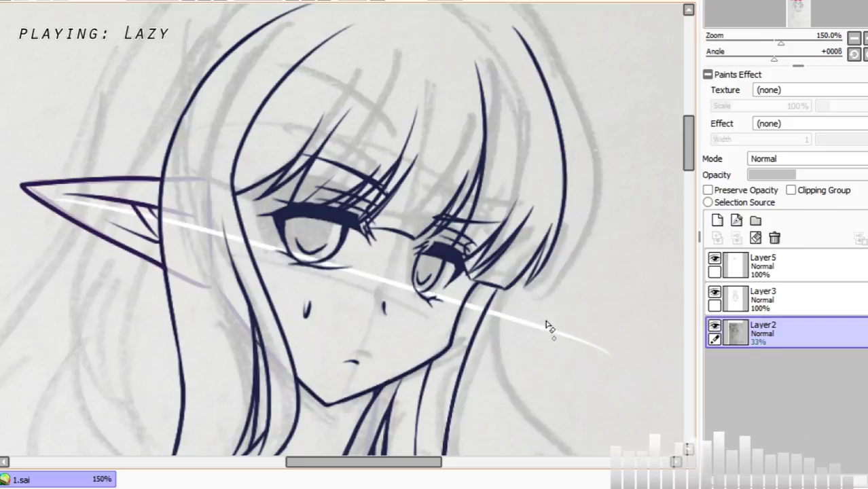
pyautogui.moveTo(506, 285)
pyautogui.mouseDown()
pyautogui.moveTo(558, 335)
pyautogui.moveTo(456, 345)
pyautogui.mouseUp()
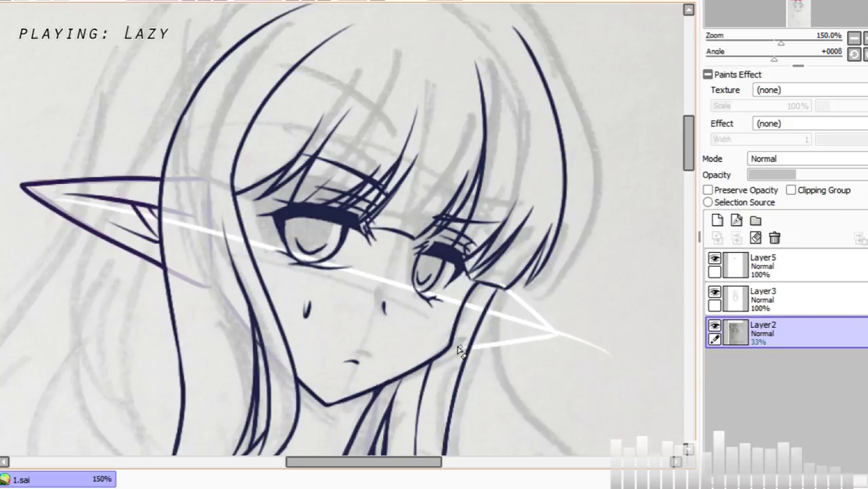
# Step: Flip the canvas view back and ink the second ear's outline on Layer3 from the fringe tip to the side hair strand
pyautogui.click(755, 268)
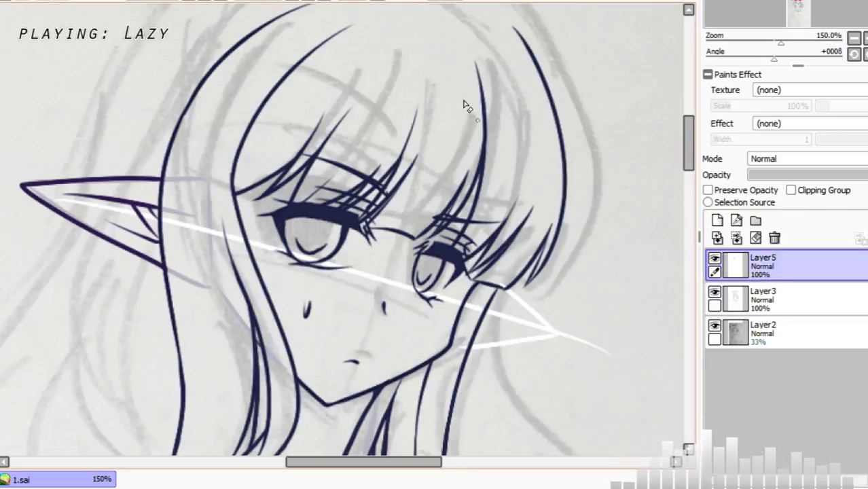
pyautogui.click(383, 1)
pyautogui.click(204, 2)
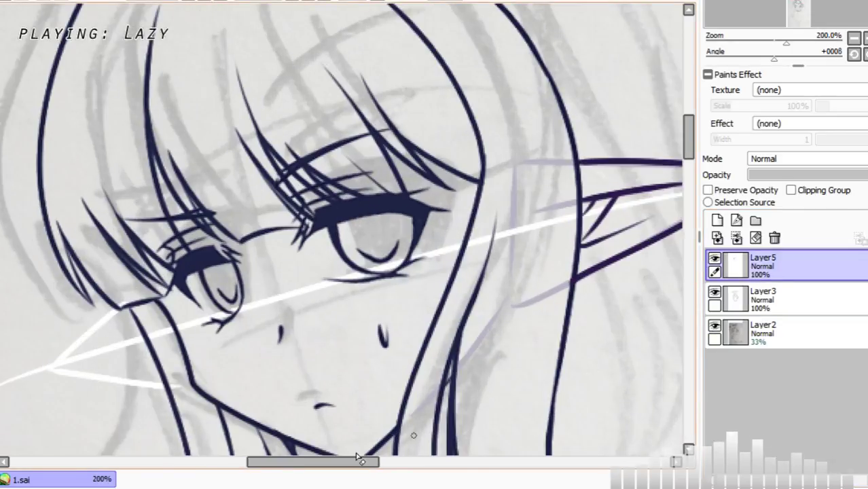
pyautogui.moveTo(356, 460); pyautogui.dragTo(316, 468)
pyautogui.moveTo(688, 148); pyautogui.dragTo(686, 165)
pyautogui.click(767, 303)
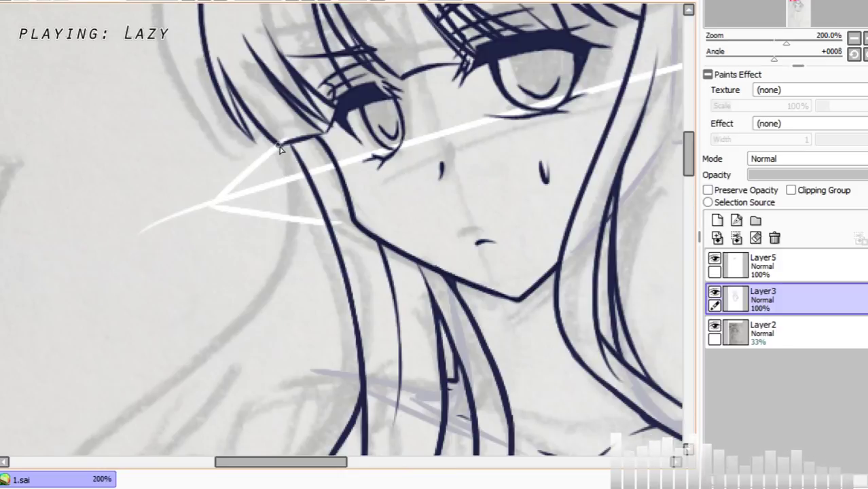
pyautogui.moveTo(278, 150); pyautogui.dragTo(216, 207)
pyautogui.hotkey('ctrl', 'z')
pyautogui.moveTo(281, 145)
pyautogui.mouseDown()
pyautogui.moveTo(212, 205)
pyautogui.moveTo(325, 215)
pyautogui.mouseUp()
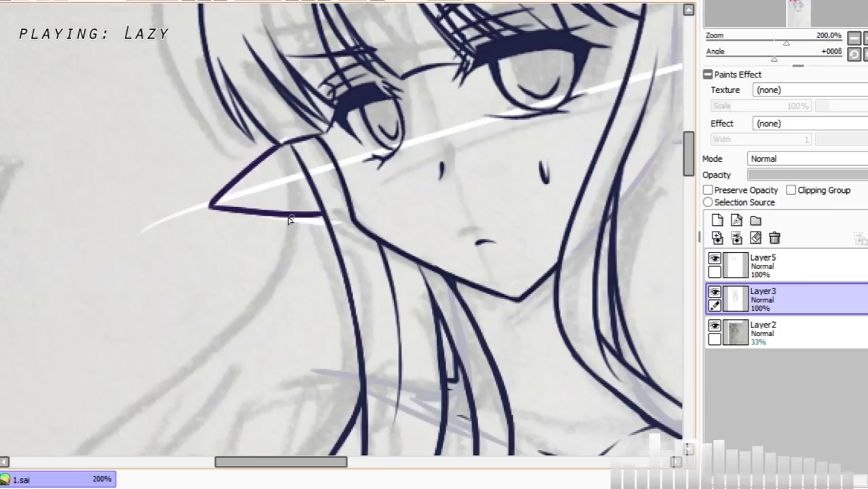
# Step: Ink a short inner fold line inside the second ear on Layer3
pyautogui.moveTo(302, 166); pyautogui.dragTo(255, 190)
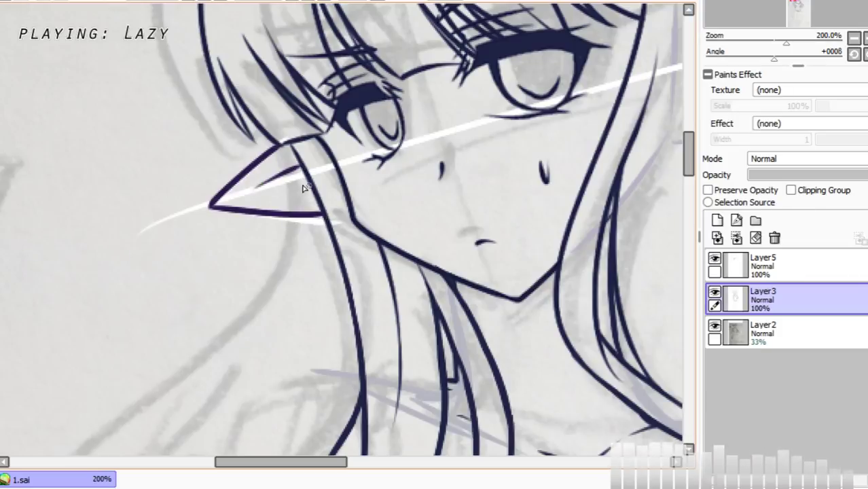
pyautogui.click(192, 1)
pyautogui.click(192, 1)
pyautogui.moveTo(689, 181); pyautogui.dragTo(685, 159)
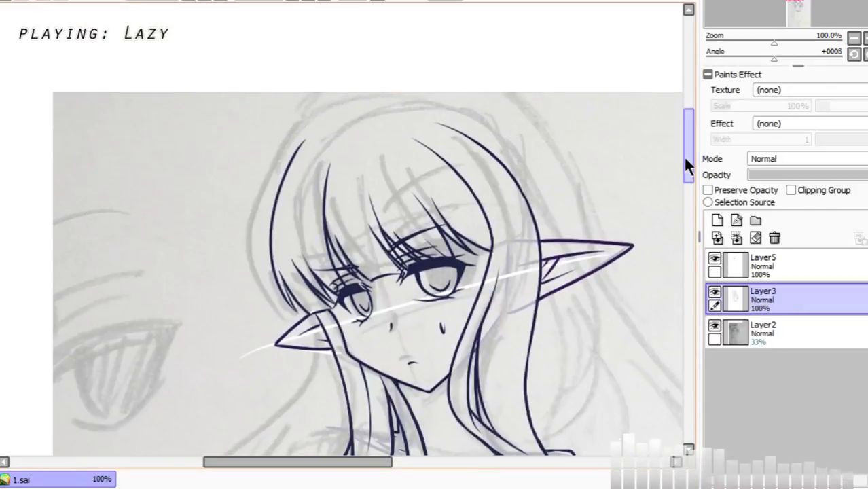
# Step: Paste the dark-background and forest-background character references onto separate new layers above Layer5
pyautogui.click(816, 338)
pyautogui.moveTo(688, 162); pyautogui.dragTo(696, 300)
pyautogui.moveTo(344, 465); pyautogui.dragTo(387, 473)
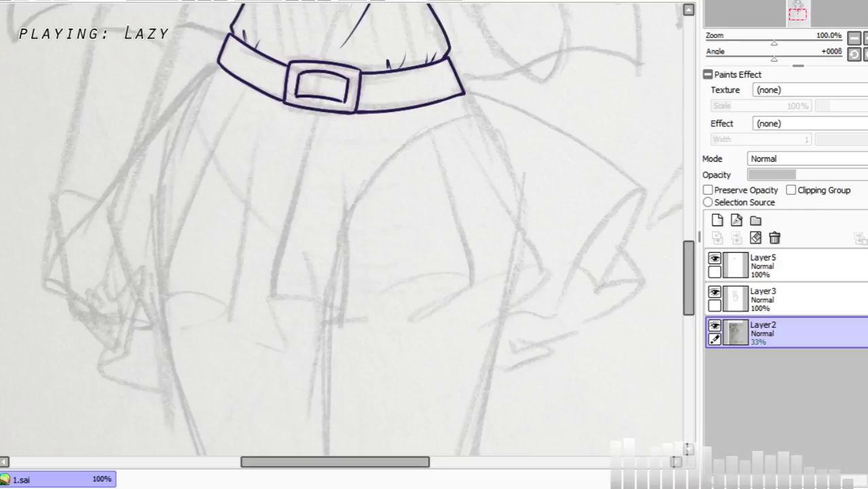
pyautogui.click(760, 269)
pyautogui.scroll(-4, 400, 194)
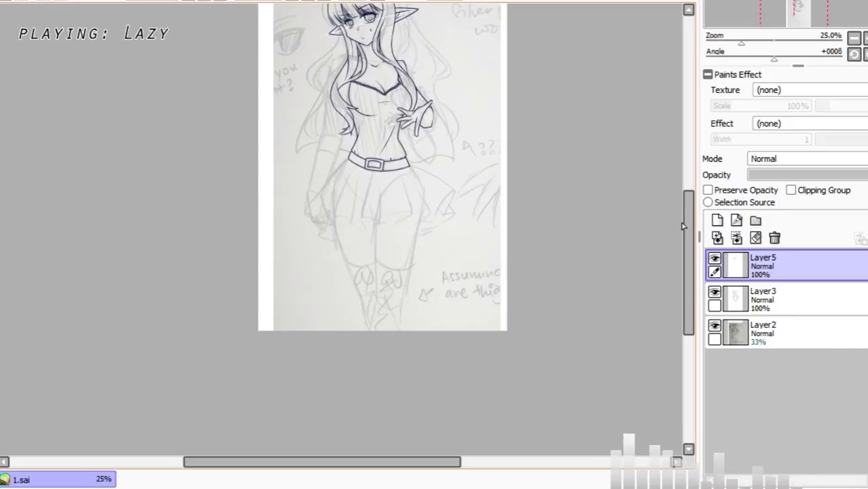
pyautogui.moveTo(685, 224); pyautogui.dragTo(692, 171)
pyautogui.hotkey('ctrl', 'v')
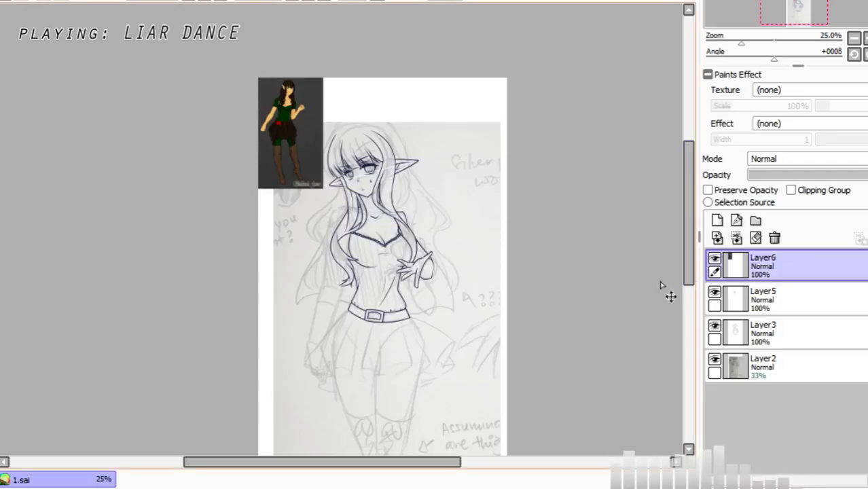
pyautogui.click(732, 269)
pyautogui.hotkey('ctrl', 'v')
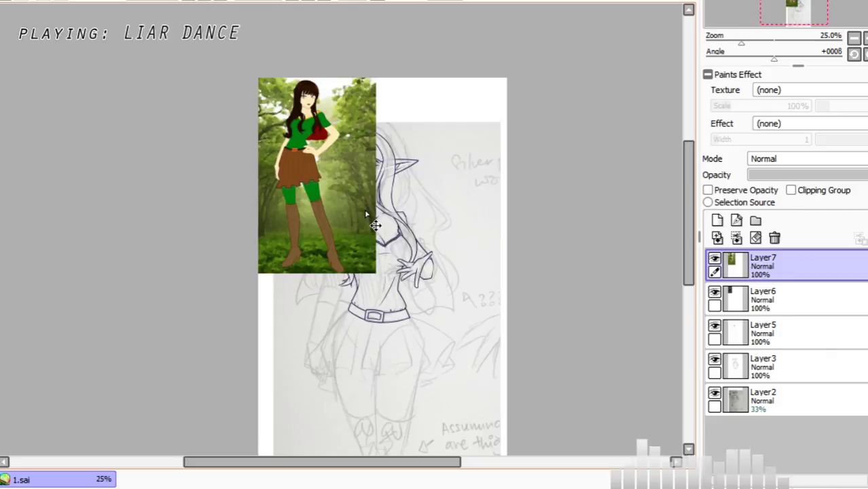
# Step: Shrink the forest reference into the canvas's upper right corner and merge its layer down into the other reference's layer
pyautogui.hotkey('ctrl', 't')
pyautogui.moveTo(361, 215); pyautogui.dragTo(355, 306)
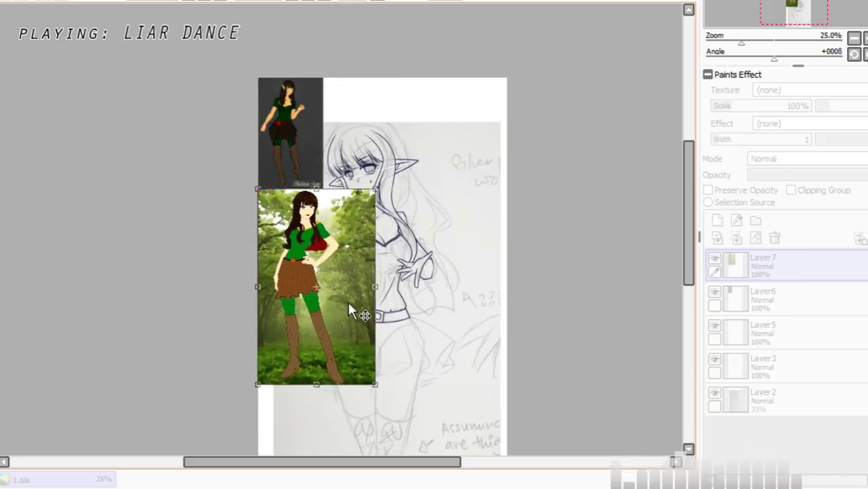
pyautogui.moveTo(375, 384); pyautogui.dragTo(328, 306)
pyautogui.moveTo(290, 257); pyautogui.dragTo(468, 148)
pyautogui.press('Return')
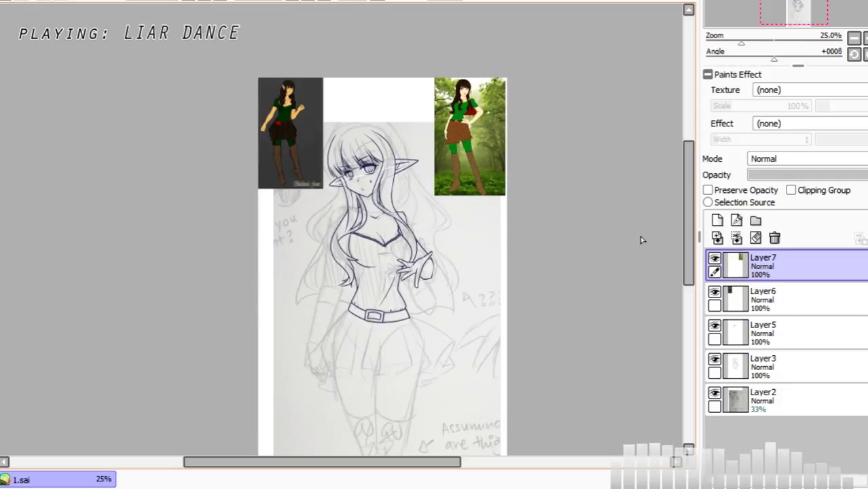
pyautogui.click(736, 237)
# Step: Examine the outfit in the pasted character references, then compare it with the uninked sketch of the arm and skirt
pyautogui.scroll(-1, 382, 305)
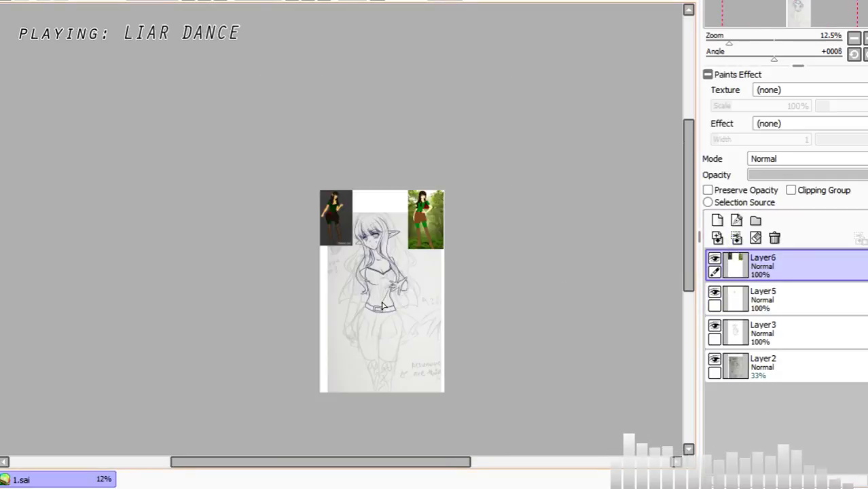
pyautogui.scroll(4, 382, 305)
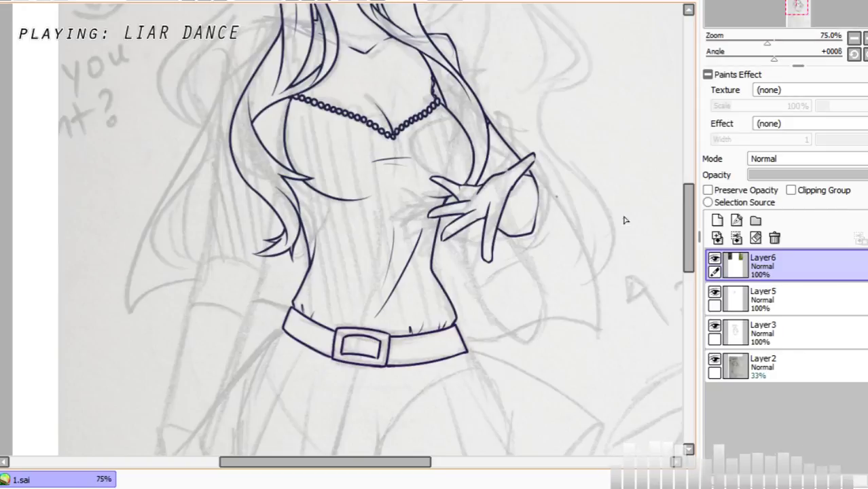
pyautogui.moveTo(686, 234); pyautogui.dragTo(682, 160)
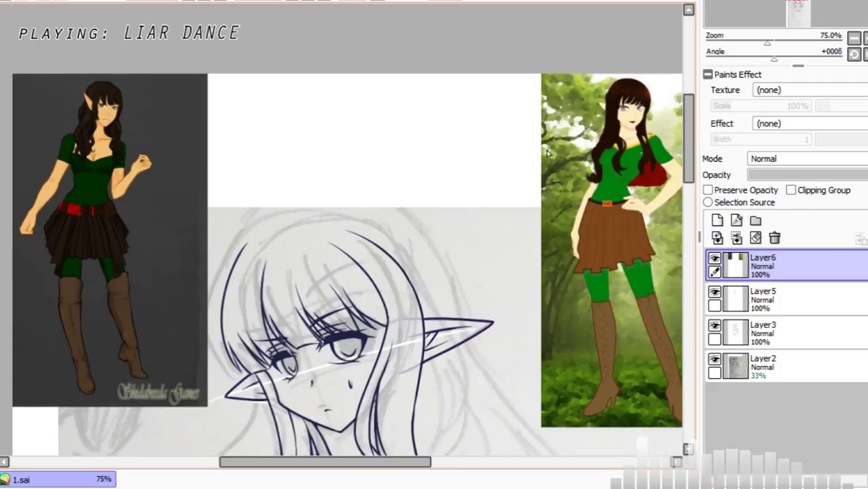
pyautogui.click(208, 2)
pyautogui.click(209, 1)
pyautogui.moveTo(331, 460); pyautogui.dragTo(219, 461)
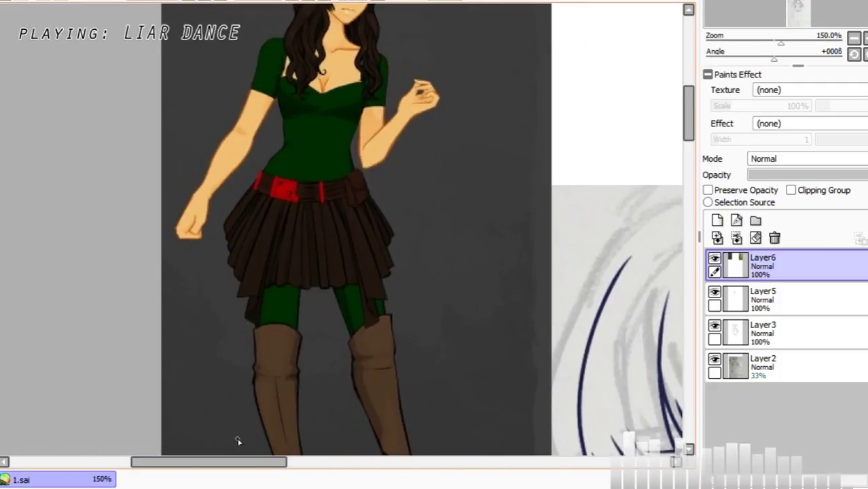
pyautogui.moveTo(687, 117); pyautogui.dragTo(694, 258)
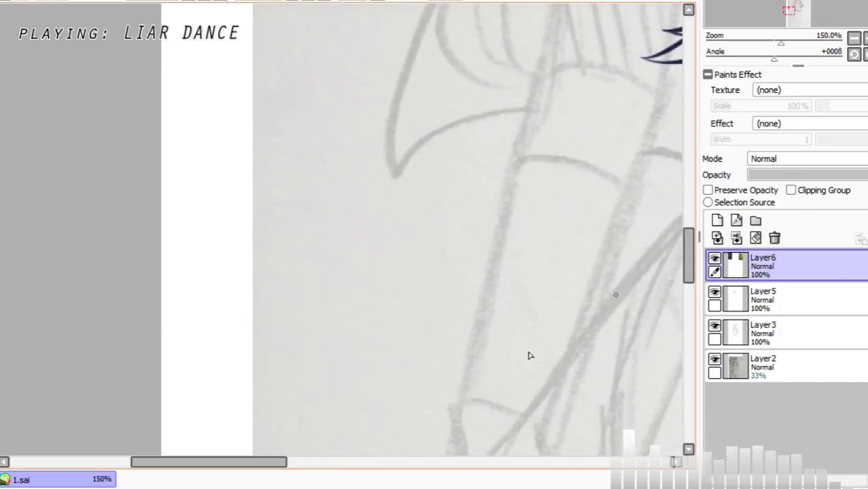
# Step: Add a new layer above Layer5 and rough out a box-shaped pouch outline over the belt's end beside the buckle
pyautogui.moveTo(261, 465); pyautogui.dragTo(410, 465)
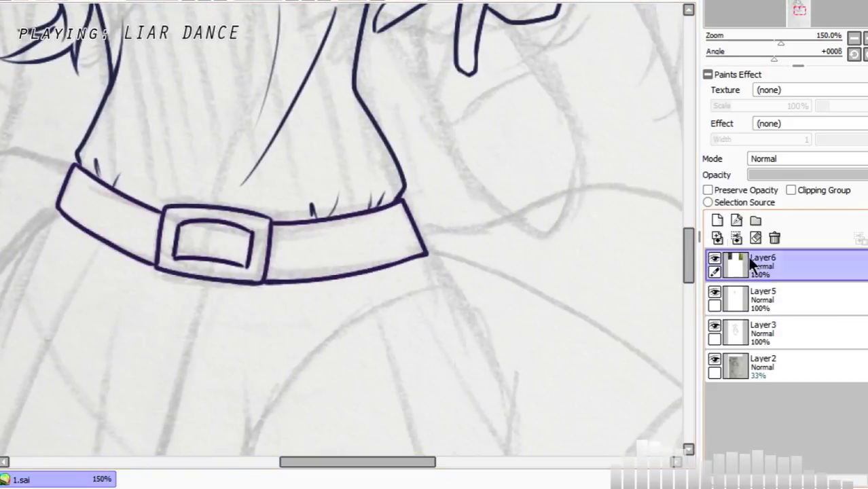
pyautogui.click(765, 300)
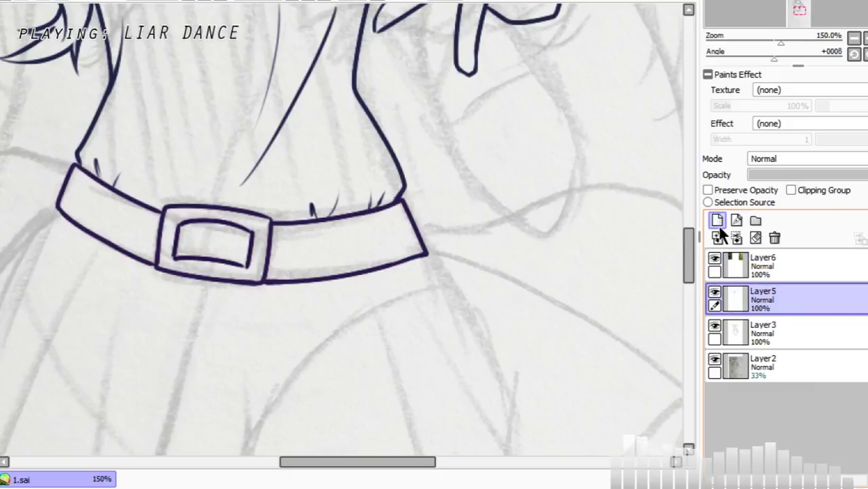
pyautogui.click(717, 222)
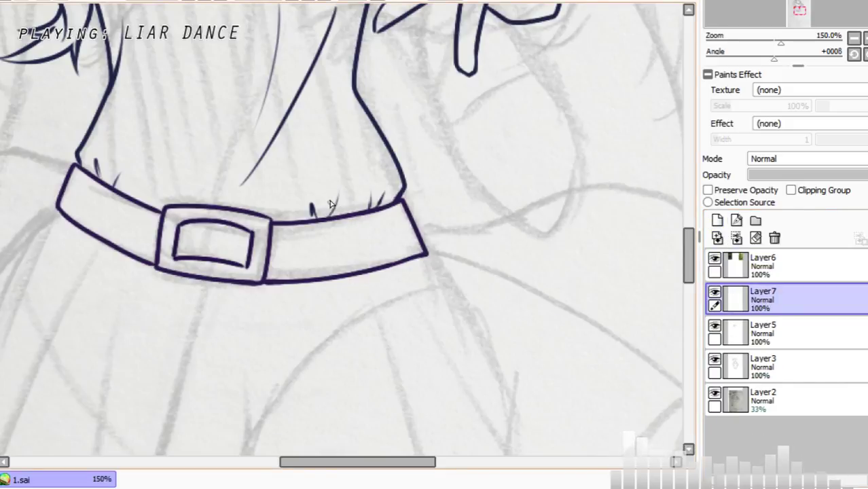
pyautogui.moveTo(331, 204)
pyautogui.mouseDown()
pyautogui.moveTo(358, 306)
pyautogui.moveTo(406, 299)
pyautogui.mouseUp()
pyautogui.moveTo(331, 204)
pyautogui.mouseDown()
pyautogui.moveTo(410, 182)
pyautogui.moveTo(443, 286)
pyautogui.moveTo(373, 304)
pyautogui.mouseUp()
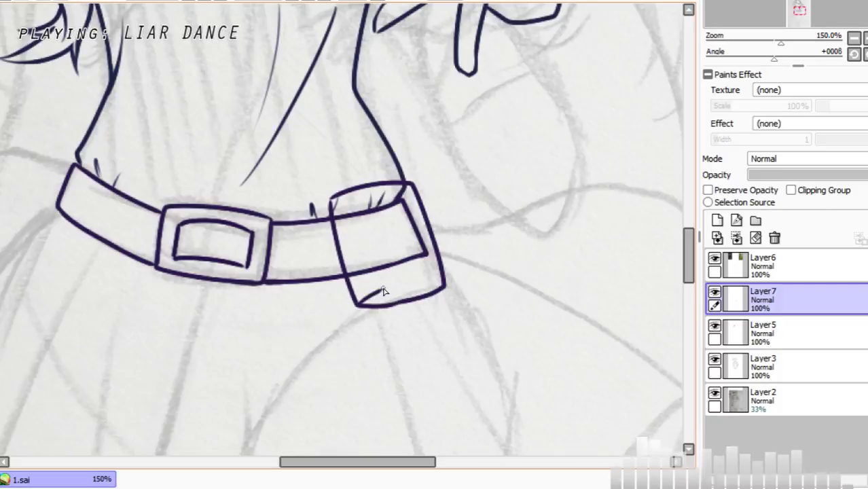
# Step: Sketch the curved front edge of the pouch's base, redrawing the stroke until it spans the pouch's width
pyautogui.moveTo(382, 291); pyautogui.dragTo(456, 284)
pyautogui.hotkey('ctrl', 'z')
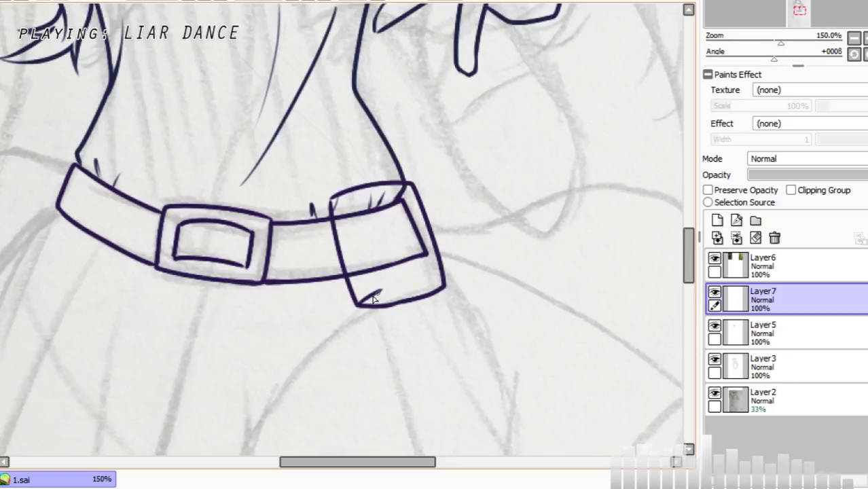
pyautogui.moveTo(383, 290); pyautogui.dragTo(442, 272)
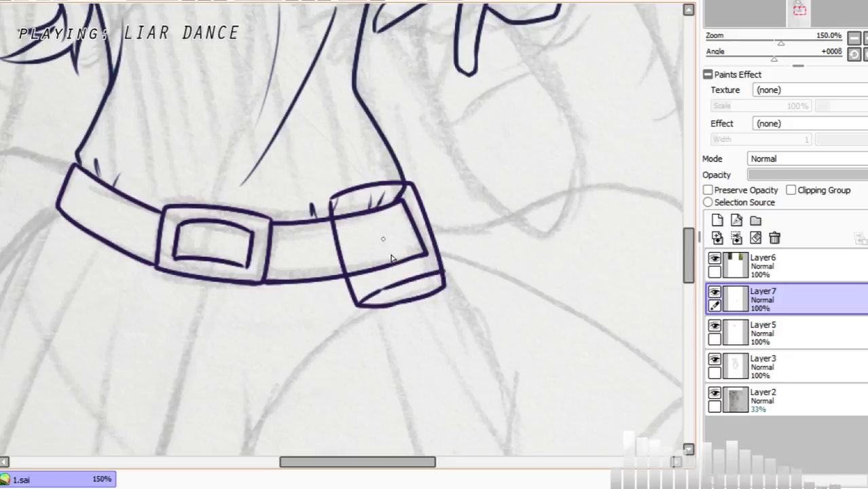
pyautogui.hotkey('ctrl', 'z')
pyautogui.moveTo(358, 303)
pyautogui.mouseDown()
pyautogui.moveTo(381, 284)
pyautogui.moveTo(436, 277)
pyautogui.mouseUp()
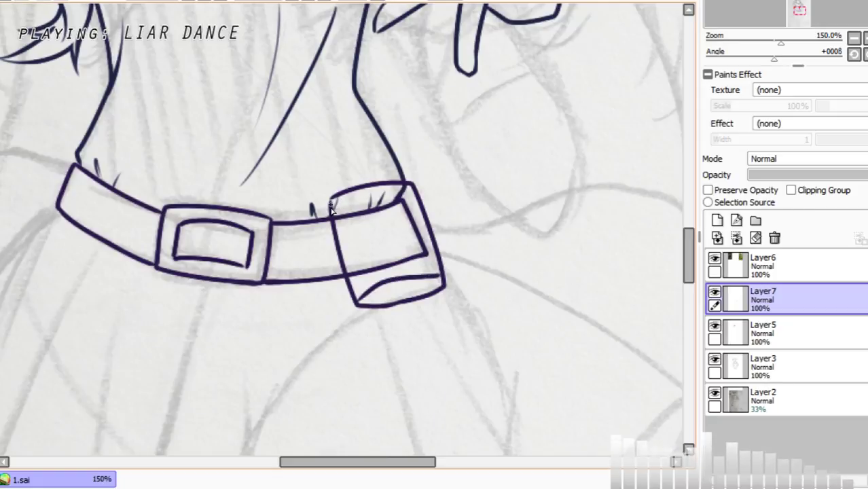
# Step: Try a rounded upper corner and a straight inner edge dividing the pouch's side from its front
pyautogui.moveTo(349, 191)
pyautogui.mouseDown()
pyautogui.moveTo(358, 186)
pyautogui.moveTo(380, 274)
pyautogui.mouseUp()
pyautogui.hotkey('ctrl', 'z')
pyautogui.moveTo(354, 190); pyautogui.dragTo(383, 281)
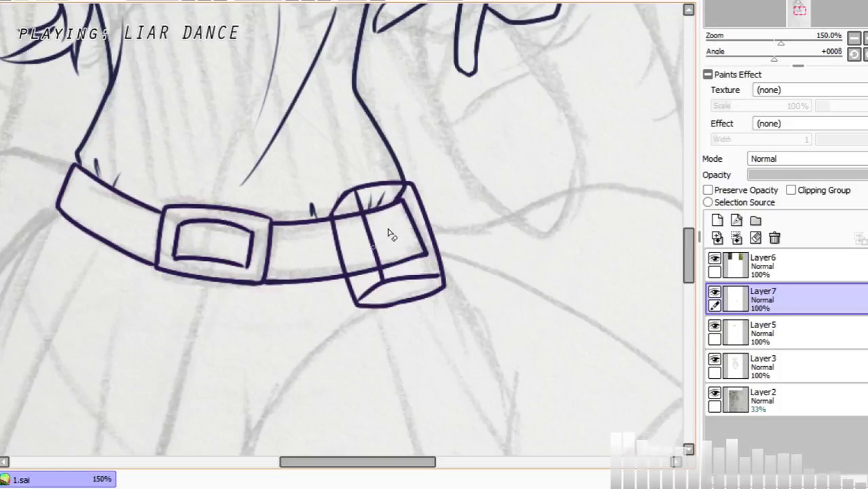
# Step: Check the pasted character references for outfit details, then return to the belt pouch
pyautogui.moveTo(687, 265); pyautogui.dragTo(674, 148)
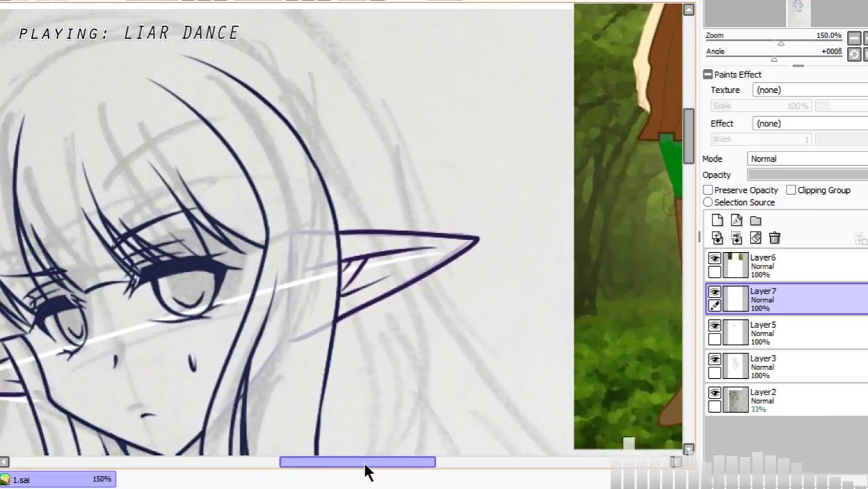
pyautogui.moveTo(366, 465); pyautogui.dragTo(275, 465)
pyautogui.moveTo(688, 146)
pyautogui.mouseDown()
pyautogui.moveTo(687, 117)
pyautogui.moveTo(688, 302)
pyautogui.mouseUp()
pyautogui.moveTo(319, 465); pyautogui.dragTo(441, 467)
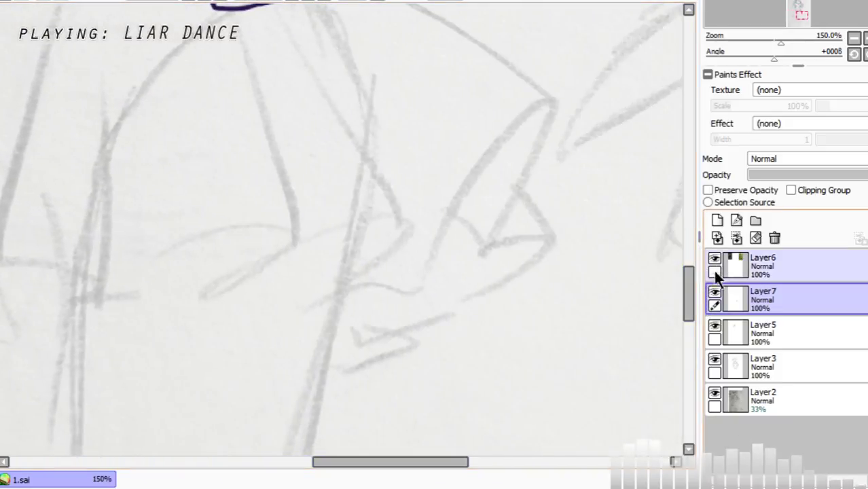
pyautogui.moveTo(688, 285); pyautogui.dragTo(687, 255)
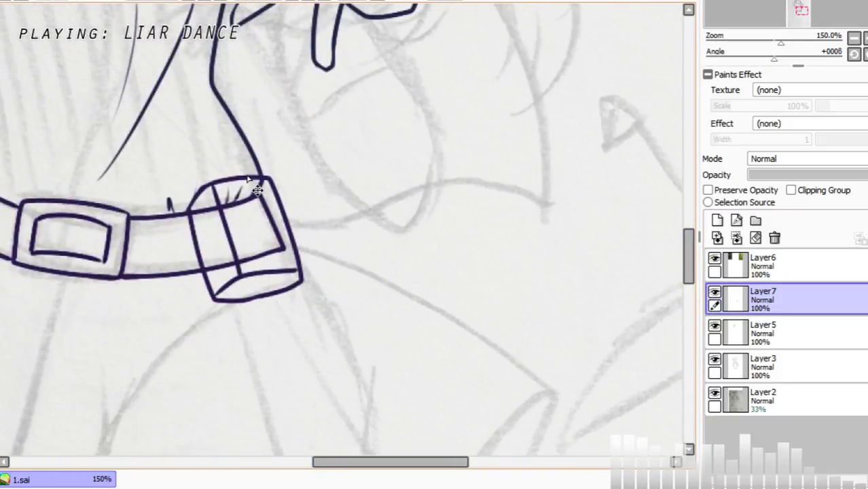
# Step: Undo the pouch's inner edge and rounded corner strokes
pyautogui.hotkey('ctrl', 'z')
pyautogui.hotkey('ctrl', 'z')
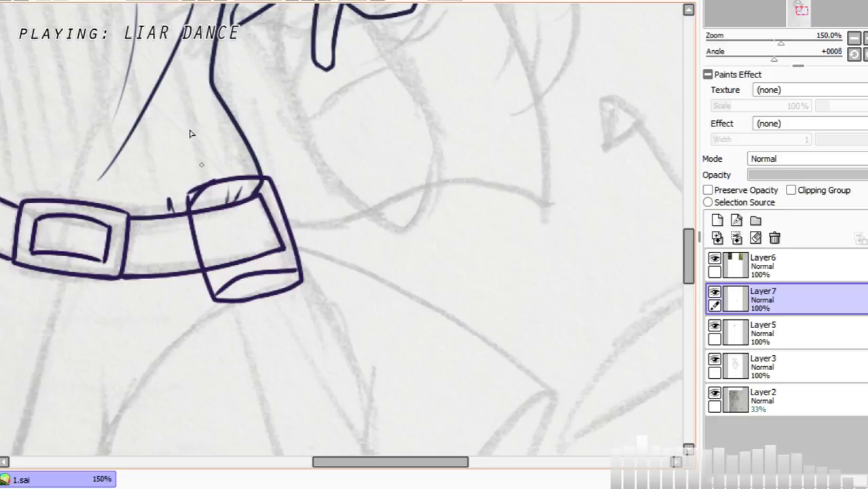
pyautogui.click(6, 0)
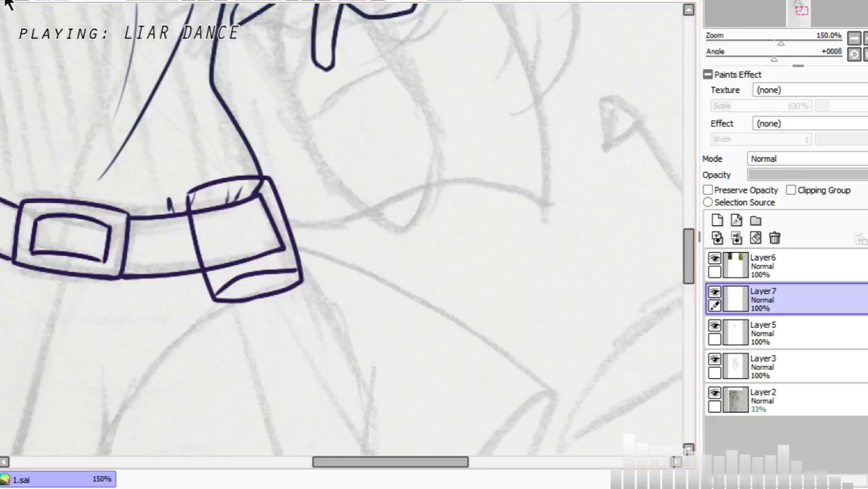
pyautogui.hotkey('ctrl', 'z')
pyautogui.hotkey('ctrl', 'y')
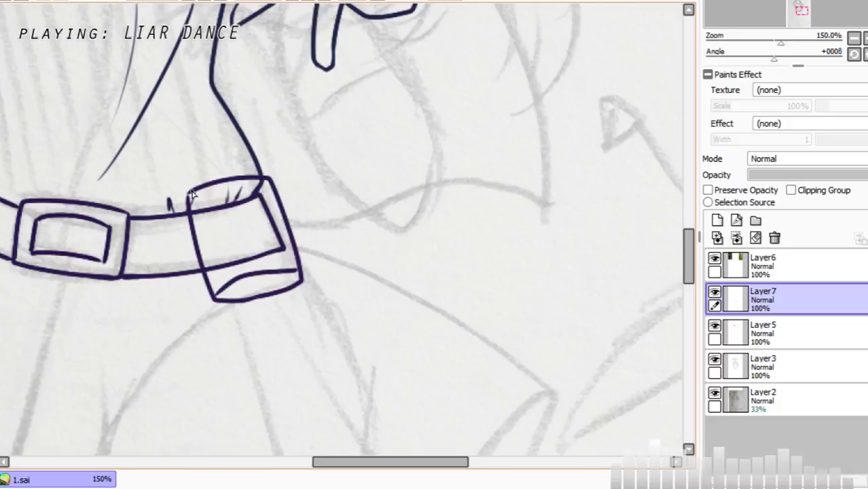
# Step: Sketch a diagonal side fold from the pouch's upper corner and a curved flap across its front on Layer7
pyautogui.moveTo(192, 192); pyautogui.dragTo(240, 262)
pyautogui.hotkey('ctrl', 'z')
pyautogui.moveTo(192, 192); pyautogui.dragTo(240, 263)
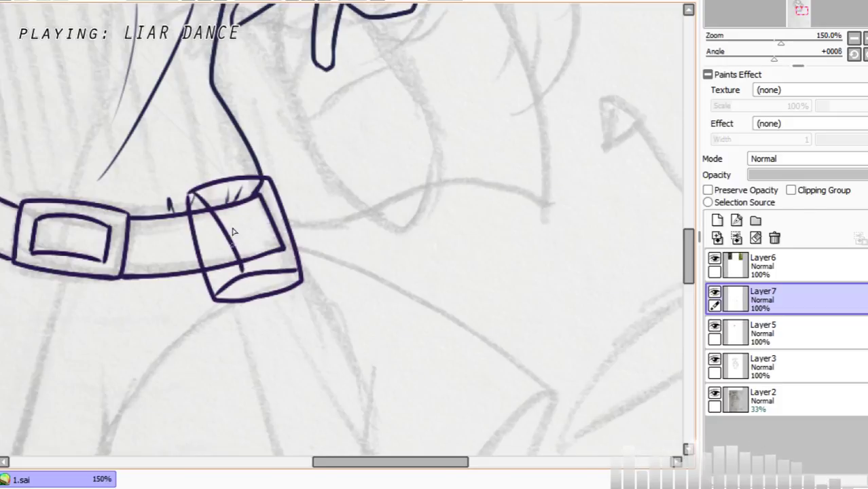
pyautogui.moveTo(260, 185)
pyautogui.mouseDown()
pyautogui.moveTo(293, 262)
pyautogui.moveTo(262, 186)
pyautogui.moveTo(292, 240)
pyautogui.moveTo(294, 262)
pyautogui.mouseUp()
pyautogui.hotkey('ctrl', 'z')
pyautogui.moveTo(202, 198)
pyautogui.mouseDown()
pyautogui.moveTo(212, 209)
pyautogui.moveTo(277, 228)
pyautogui.moveTo(282, 217)
pyautogui.mouseUp()
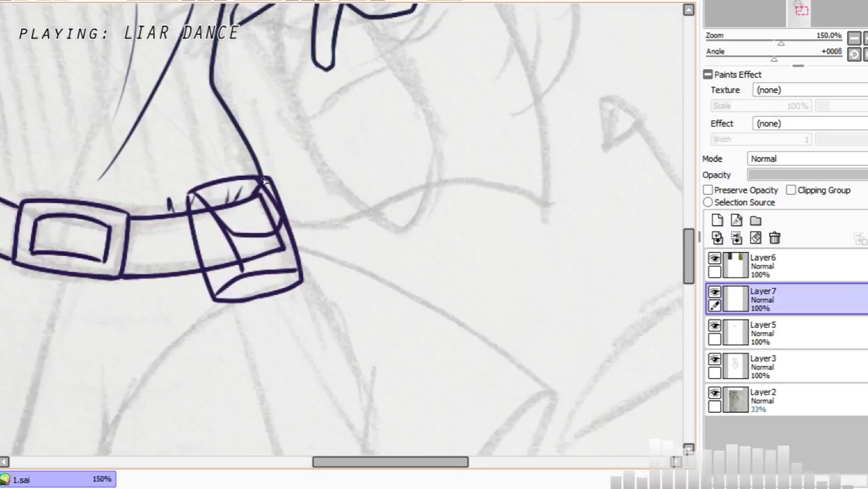
# Step: Lower the rough pouch layer, Layer7, to 30% opacity and make Layer5 the active layer
pyautogui.click(207, 1)
pyautogui.moveTo(423, 464); pyautogui.dragTo(389, 464)
pyautogui.moveTo(798, 176); pyautogui.dragTo(791, 173)
pyautogui.click(765, 323)
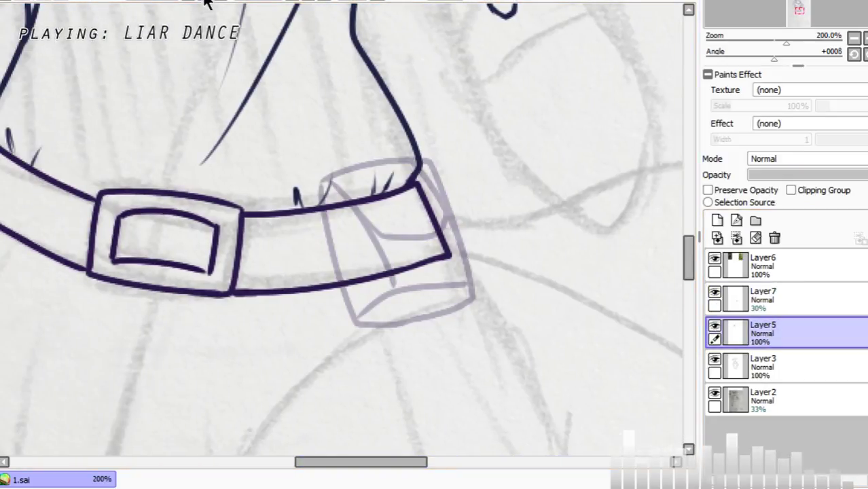
# Step: Ink the pouch's outer side edge nearest the buckle on Layer5, following the faded rough
pyautogui.scroll(1, 210, 7)
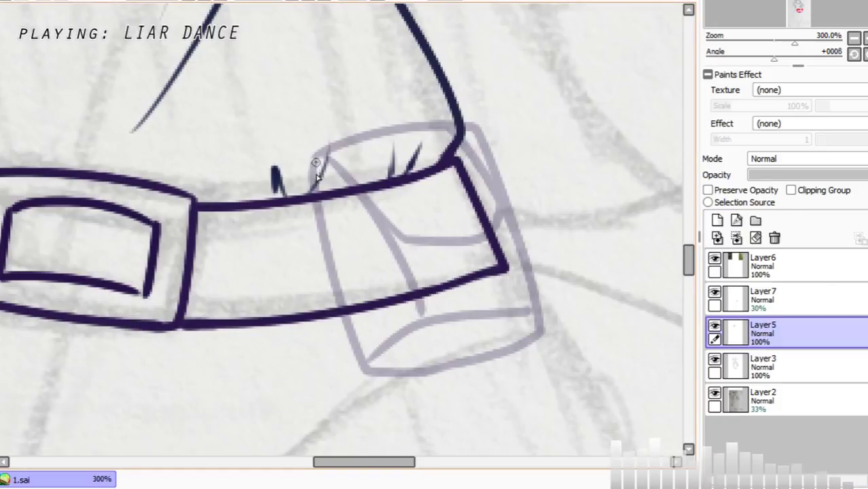
pyautogui.moveTo(315, 161); pyautogui.dragTo(363, 379)
pyautogui.hotkey('ctrl', 'z')
pyautogui.moveTo(315, 159)
pyautogui.mouseDown()
pyautogui.moveTo(324, 255)
pyautogui.moveTo(367, 378)
pyautogui.mouseUp()
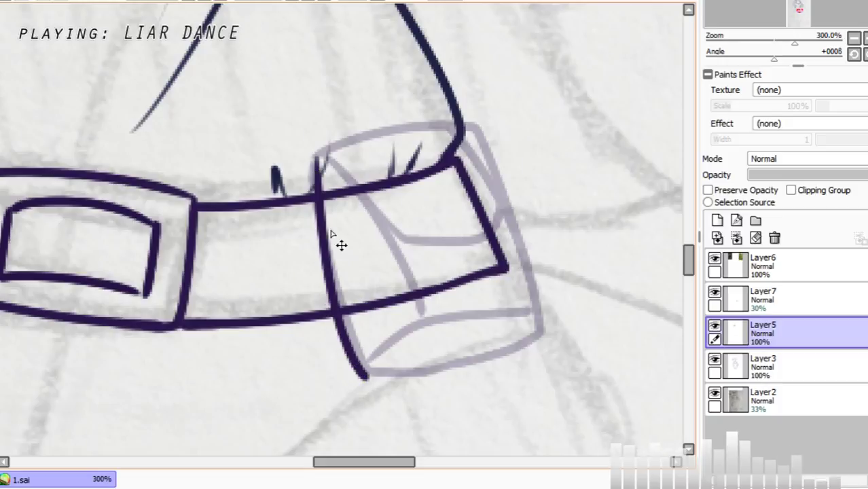
pyautogui.hotkey('ctrl', 'z')
pyautogui.moveTo(315, 158)
pyautogui.mouseDown()
pyautogui.moveTo(365, 375)
pyautogui.moveTo(412, 328)
pyautogui.mouseUp()
# Step: Try inking the pouch's base with a pointed far corner and a flat lower edge
pyautogui.moveTo(382, 355)
pyautogui.mouseDown()
pyautogui.moveTo(421, 321)
pyautogui.moveTo(536, 319)
pyautogui.moveTo(488, 364)
pyautogui.mouseUp()
pyautogui.moveTo(368, 378); pyautogui.dragTo(520, 361)
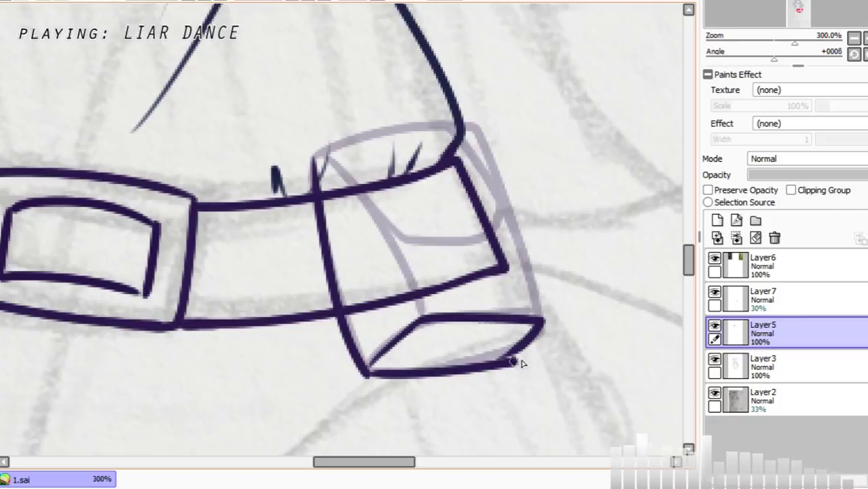
pyautogui.hotkey('ctrl', 'z')
pyautogui.hotkey('ctrl', 'z')
pyautogui.hotkey('ctrl', 'z')
pyautogui.hotkey('ctrl', 'z')
# Step: Ink the pouch's base as a narrow curved panel following the rough's lower edge
pyautogui.moveTo(411, 330)
pyautogui.mouseDown()
pyautogui.moveTo(526, 316)
pyautogui.moveTo(508, 346)
pyautogui.mouseUp()
pyautogui.moveTo(372, 372)
pyautogui.mouseDown()
pyautogui.moveTo(503, 357)
pyautogui.moveTo(535, 336)
pyautogui.mouseUp()
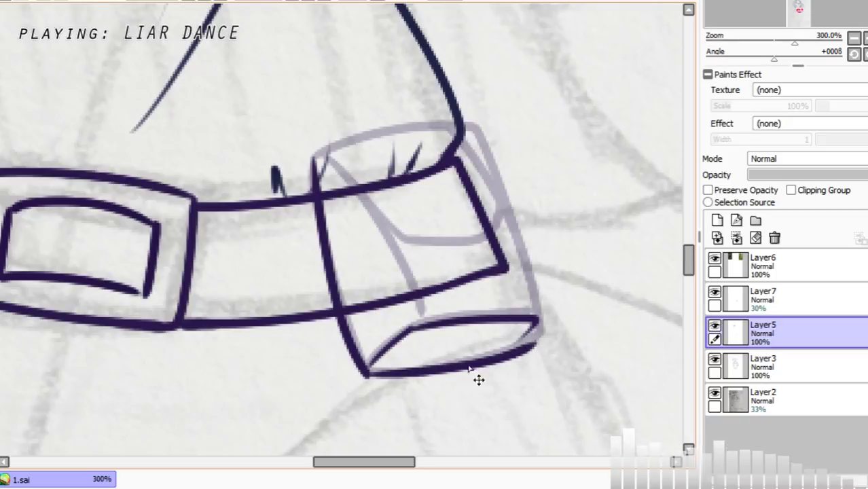
pyautogui.hotkey('ctrl', 'z')
pyautogui.moveTo(368, 374)
pyautogui.mouseDown()
pyautogui.moveTo(510, 350)
pyautogui.moveTo(536, 328)
pyautogui.mouseUp()
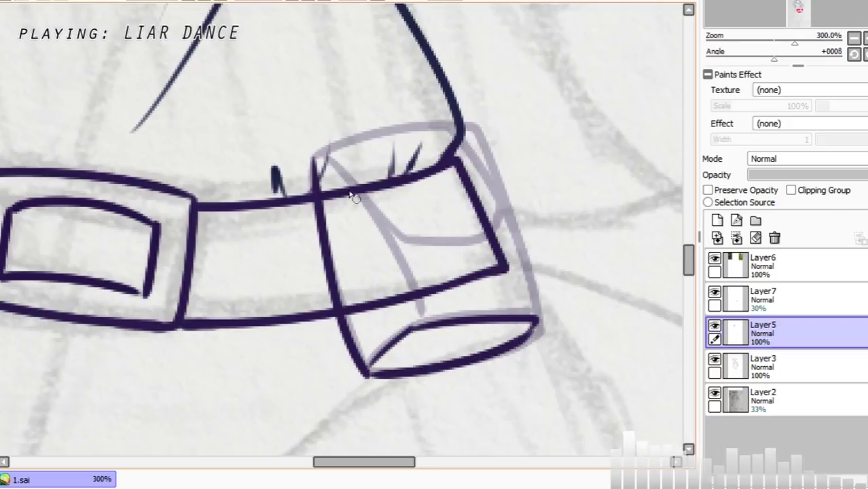
# Step: Ink the pouch's flap and side fold, and close its outline with the top and far side edges
pyautogui.moveTo(323, 161)
pyautogui.mouseDown()
pyautogui.moveTo(345, 186)
pyautogui.moveTo(405, 311)
pyautogui.moveTo(348, 196)
pyautogui.moveTo(381, 236)
pyautogui.moveTo(408, 245)
pyautogui.moveTo(460, 247)
pyautogui.moveTo(515, 208)
pyautogui.mouseUp()
pyautogui.hotkey('ctrl', 'z')
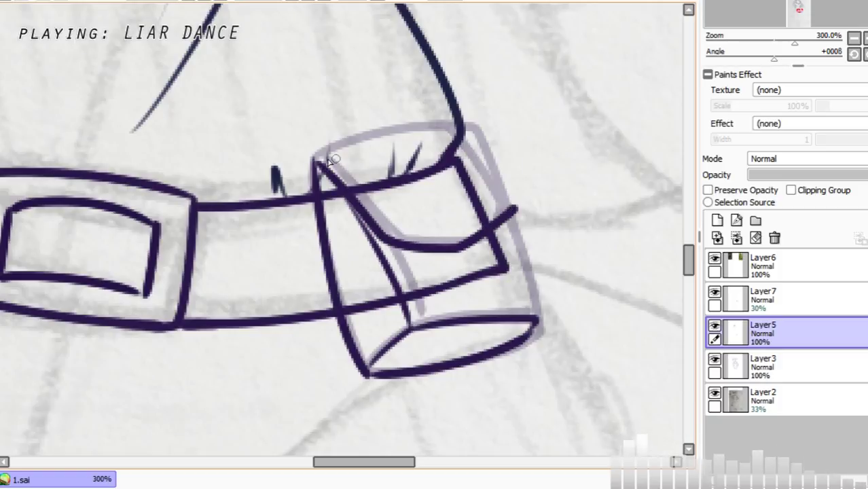
pyautogui.moveTo(317, 161)
pyautogui.mouseDown()
pyautogui.moveTo(352, 139)
pyautogui.moveTo(466, 136)
pyautogui.moveTo(516, 202)
pyautogui.moveTo(508, 218)
pyautogui.moveTo(538, 305)
pyautogui.mouseUp()
pyautogui.hotkey('ctrl', 'z')
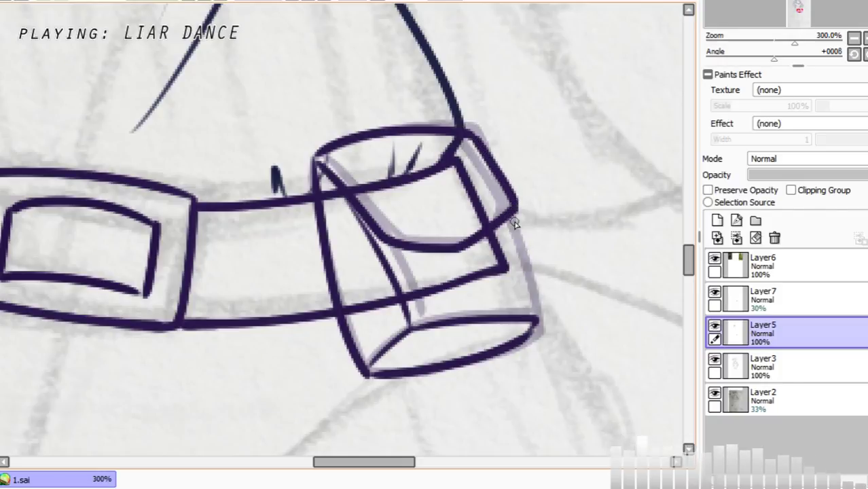
pyautogui.moveTo(511, 215); pyautogui.dragTo(536, 302)
pyautogui.moveTo(518, 233)
pyautogui.mouseDown()
pyautogui.moveTo(536, 309)
pyautogui.moveTo(524, 338)
pyautogui.mouseUp()
# Step: Ink an inner seam parallel to the flap's edge and add a small oval button near its tip
pyautogui.moveTo(321, 157)
pyautogui.mouseDown()
pyautogui.moveTo(385, 226)
pyautogui.moveTo(423, 238)
pyautogui.moveTo(401, 231)
pyautogui.moveTo(455, 238)
pyautogui.moveTo(446, 239)
pyautogui.moveTo(510, 190)
pyautogui.mouseUp()
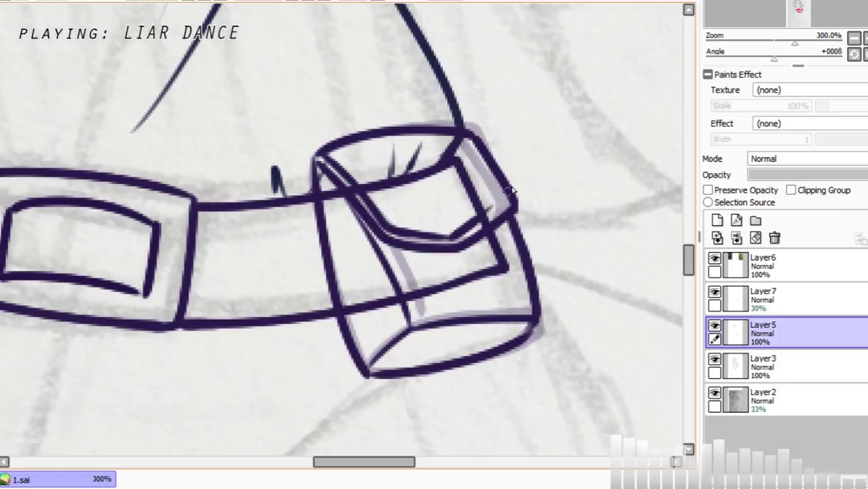
pyautogui.moveTo(465, 136)
pyautogui.mouseDown()
pyautogui.moveTo(502, 201)
pyautogui.moveTo(487, 216)
pyautogui.mouseUp()
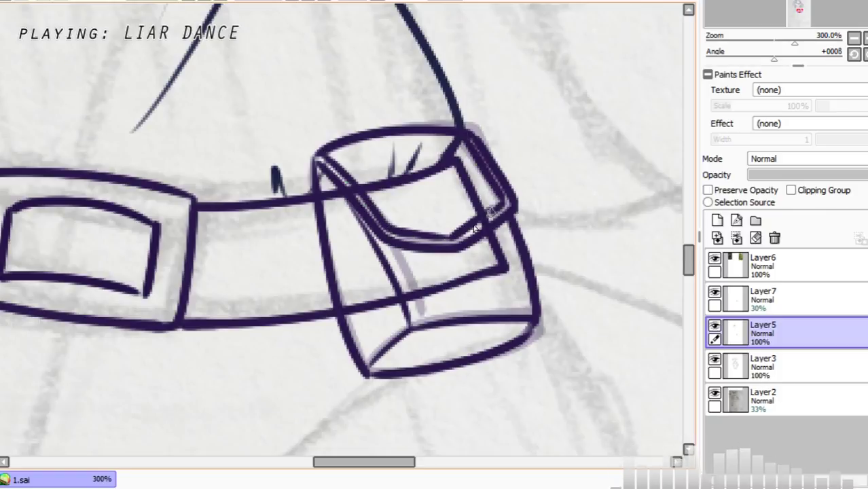
pyautogui.hotkey('ctrl', 'z')
pyautogui.moveTo(488, 175)
pyautogui.mouseDown()
pyautogui.moveTo(476, 220)
pyautogui.moveTo(453, 223)
pyautogui.moveTo(442, 198)
pyautogui.mouseUp()
# Step: Erase the belt lines crossing the pouch's body and side on Layer3
pyautogui.click(713, 360)
pyautogui.click(714, 361)
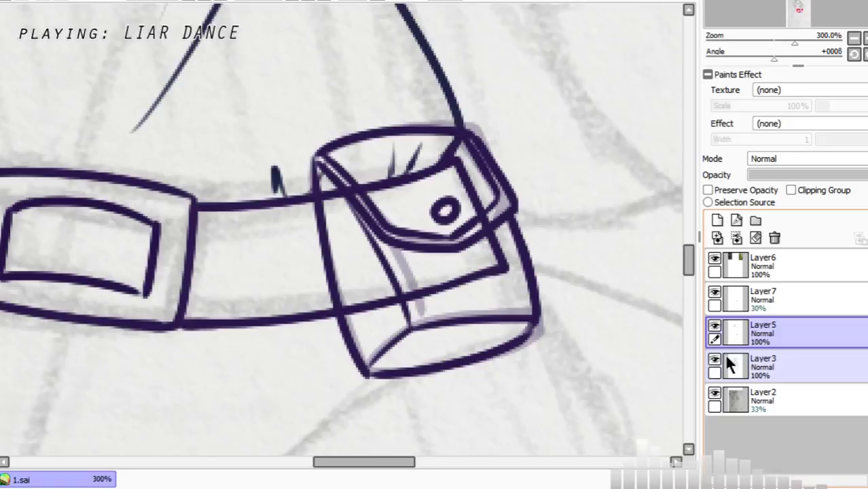
pyautogui.click(750, 363)
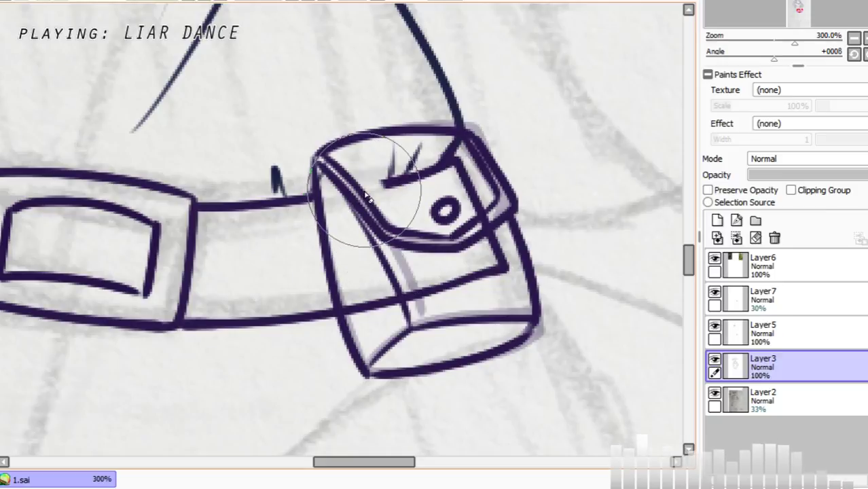
pyautogui.moveTo(421, 285)
pyautogui.mouseDown()
pyautogui.moveTo(403, 283)
pyautogui.moveTo(380, 311)
pyautogui.moveTo(430, 256)
pyautogui.moveTo(470, 255)
pyautogui.moveTo(482, 276)
pyautogui.mouseUp()
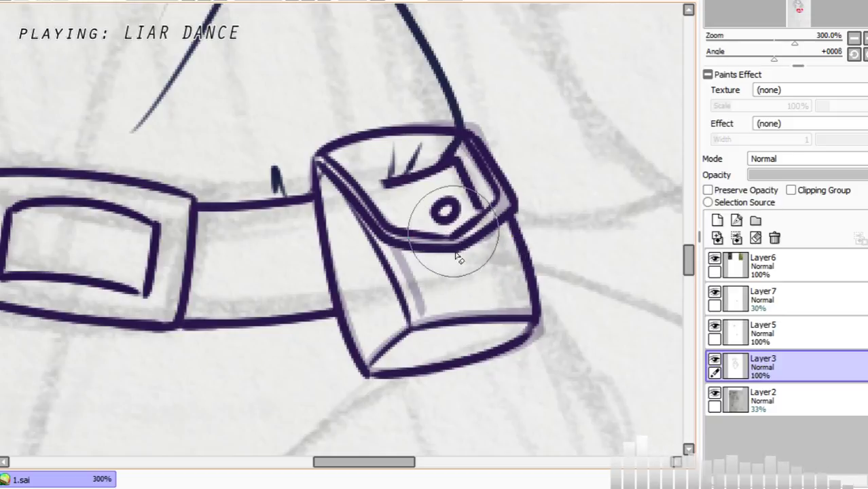
# Step: Undo the stray eraser strokes across the belt and buckle
pyautogui.moveTo(290, 276); pyautogui.dragTo(104, 284)
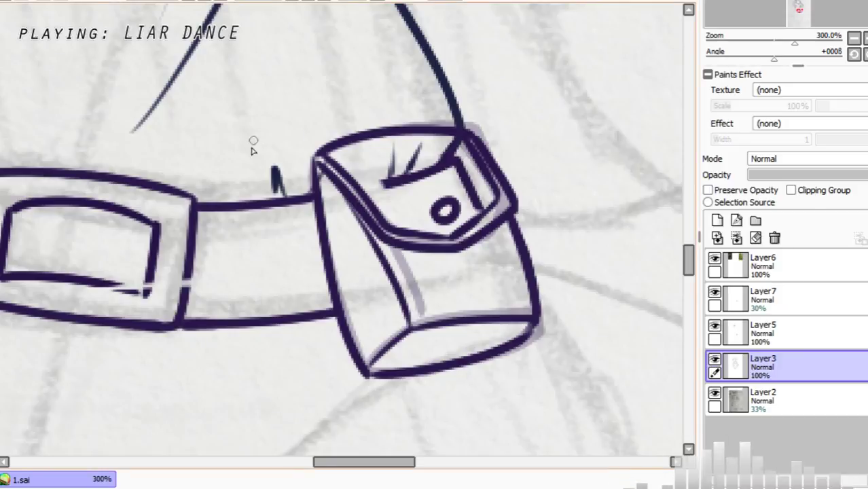
pyautogui.moveTo(250, 140); pyautogui.dragTo(260, 279)
pyautogui.hotkey('ctrl', 'z')
pyautogui.hotkey('ctrl', 'z')
pyautogui.hotkey('ctrl', 'z')
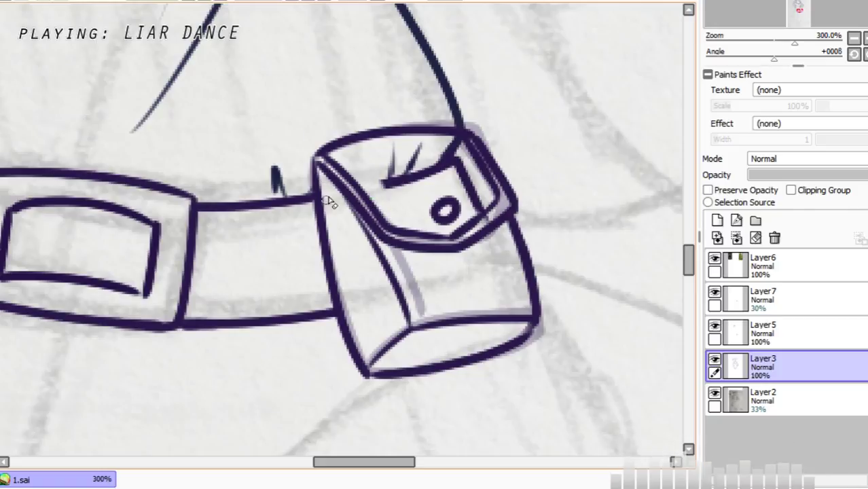
# Step: Erase the remaining belt, waist and crease lines inside the pouch's flap on Layer3
pyautogui.moveTo(393, 146)
pyautogui.mouseDown()
pyautogui.moveTo(380, 178)
pyautogui.moveTo(400, 153)
pyautogui.moveTo(396, 175)
pyautogui.moveTo(387, 175)
pyautogui.moveTo(404, 172)
pyautogui.moveTo(403, 155)
pyautogui.moveTo(412, 151)
pyautogui.moveTo(393, 144)
pyautogui.moveTo(426, 155)
pyautogui.moveTo(471, 152)
pyautogui.moveTo(482, 217)
pyautogui.mouseUp()
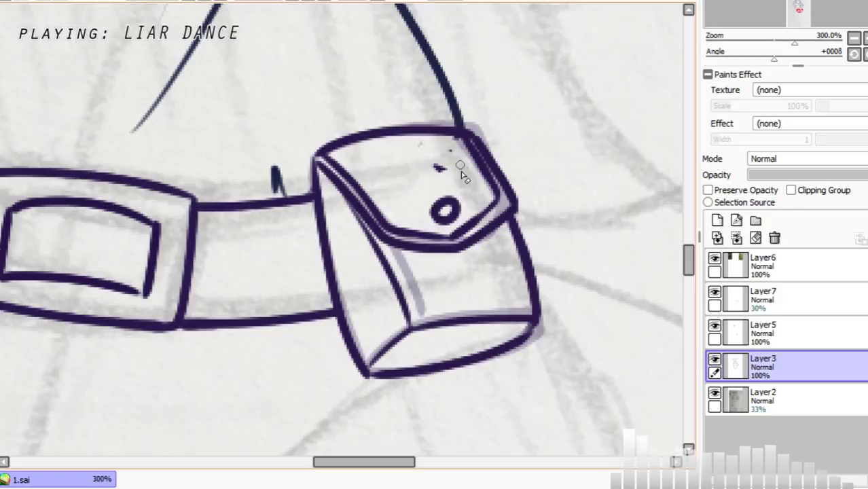
pyautogui.moveTo(461, 167)
pyautogui.mouseDown()
pyautogui.moveTo(406, 153)
pyautogui.moveTo(426, 139)
pyautogui.moveTo(419, 144)
pyautogui.moveTo(446, 181)
pyautogui.moveTo(464, 158)
pyautogui.moveTo(455, 139)
pyautogui.mouseUp()
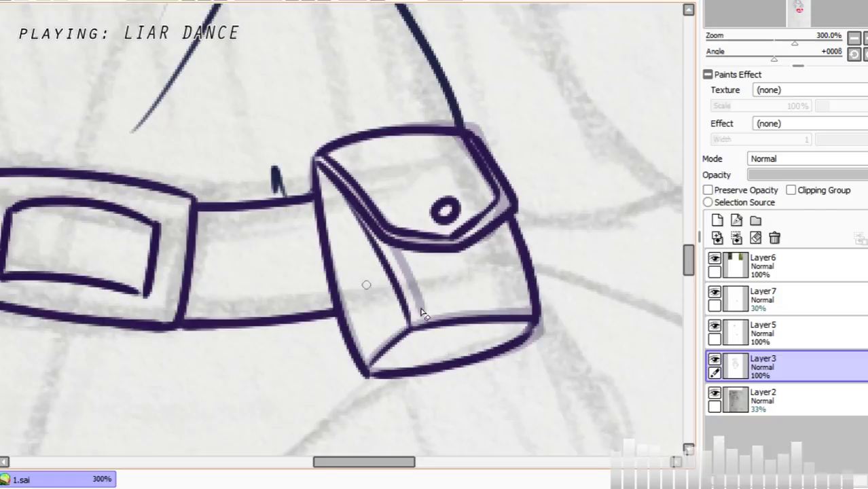
# Step: Make Layer7 active and examine the pleated skirt and belt area on the pasted reference figure
pyautogui.click(771, 296)
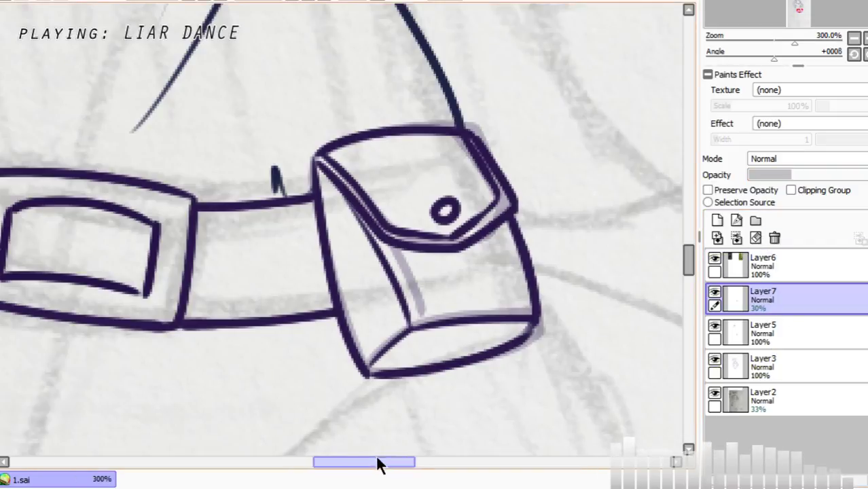
pyautogui.moveTo(379, 465); pyautogui.dragTo(279, 443)
pyautogui.moveTo(684, 275); pyautogui.dragTo(675, 98)
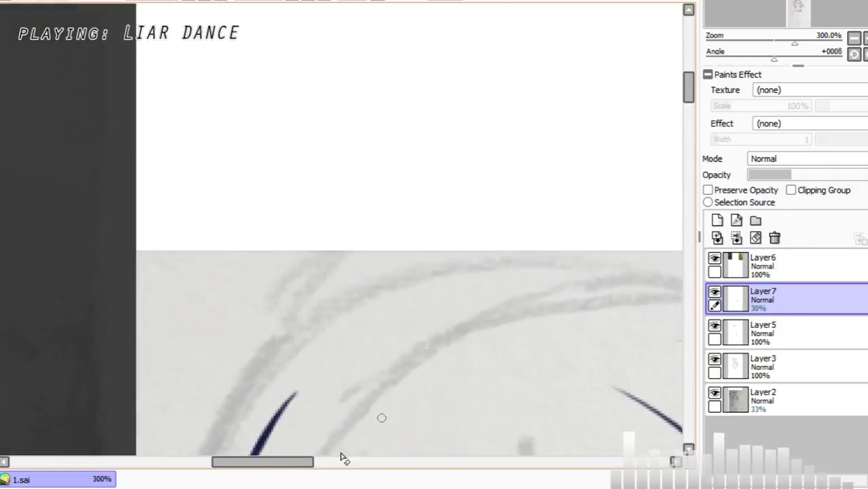
pyautogui.moveTo(298, 462); pyautogui.dragTo(258, 462)
pyautogui.doubleClick(184, 2)
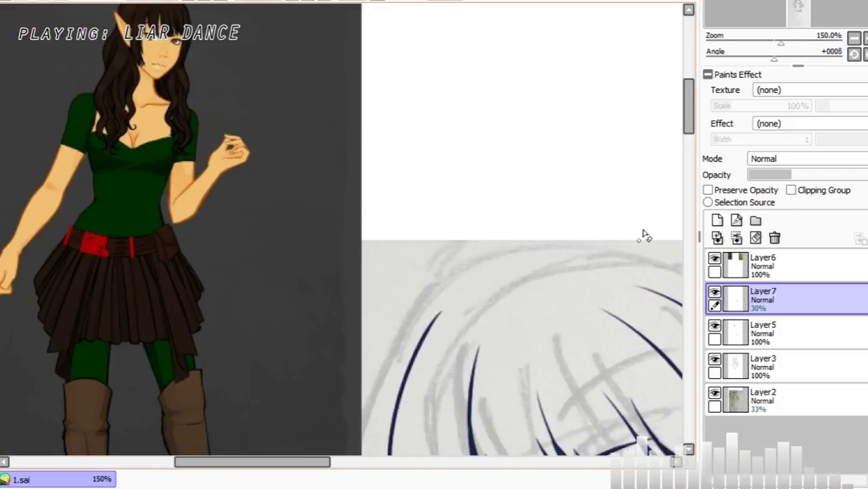
pyautogui.moveTo(685, 121); pyautogui.dragTo(690, 145)
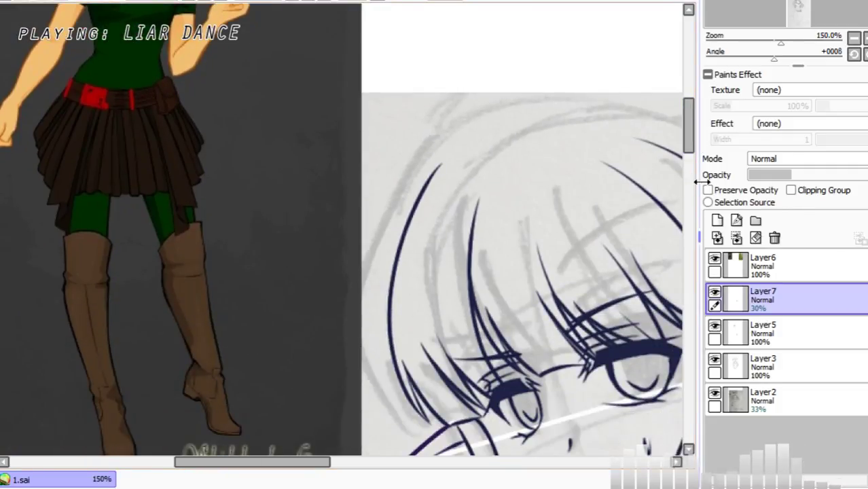
pyautogui.moveTo(689, 138)
pyautogui.mouseDown()
pyautogui.moveTo(695, 287)
pyautogui.moveTo(664, 298)
pyautogui.mouseUp()
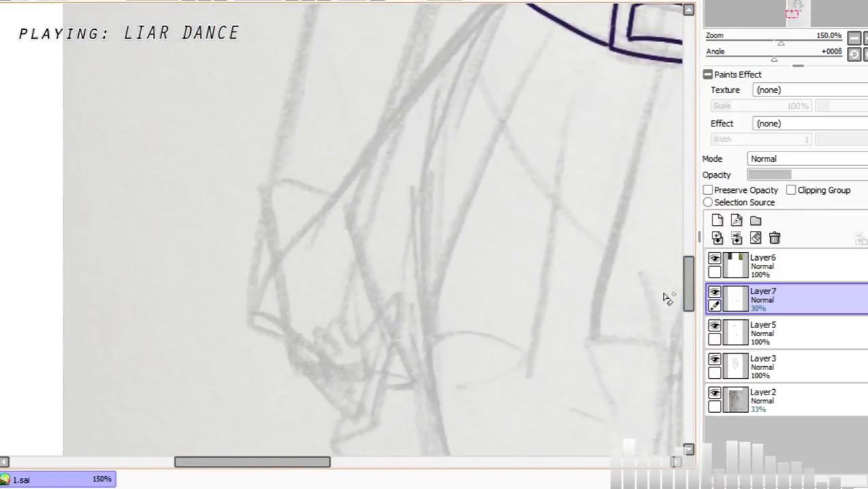
pyautogui.click(189, 4)
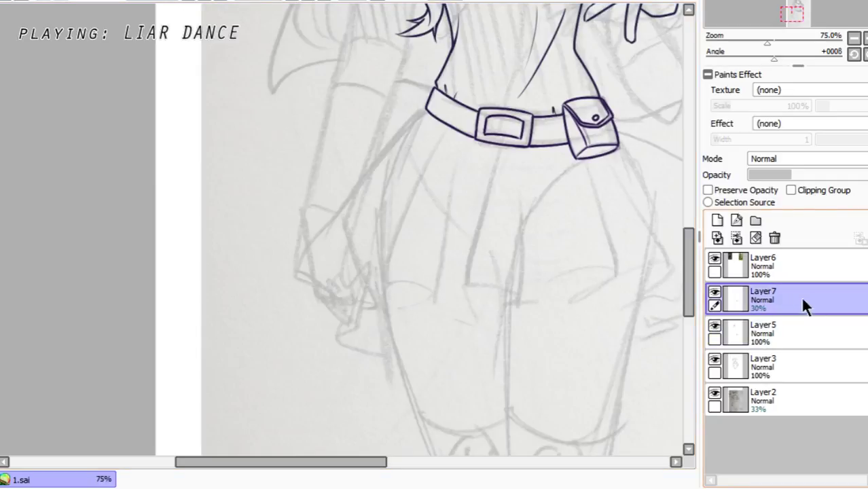
# Step: Sketch two curved pleat lines below the belt beside the buckle on Layer7, with a hem and a zigzag ruffle beneath
pyautogui.moveTo(459, 136)
pyautogui.mouseDown()
pyautogui.moveTo(394, 257)
pyautogui.moveTo(389, 288)
pyautogui.mouseUp()
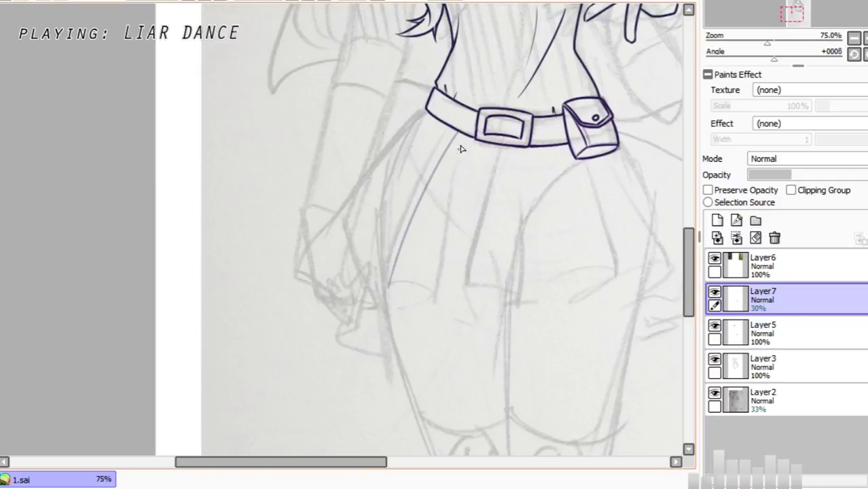
pyautogui.hotkey('ctrl', 'z')
pyautogui.moveTo(458, 134); pyautogui.dragTo(377, 308)
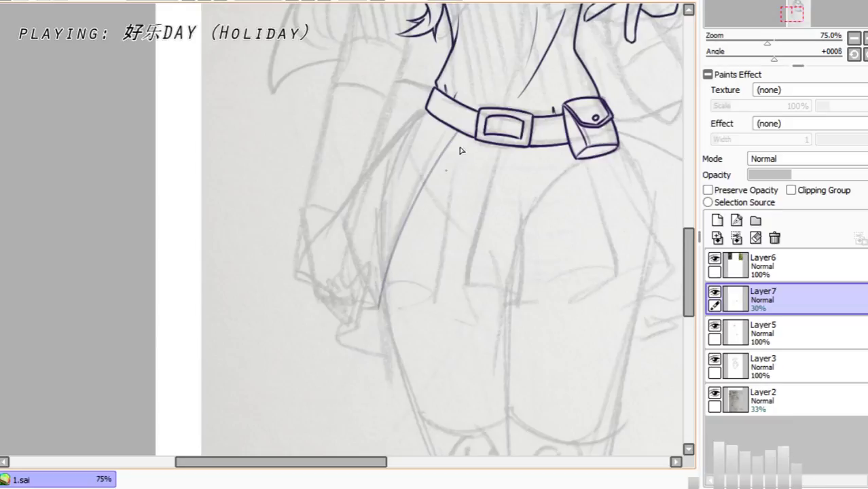
pyautogui.moveTo(466, 136)
pyautogui.mouseDown()
pyautogui.moveTo(423, 292)
pyautogui.moveTo(383, 352)
pyautogui.mouseUp()
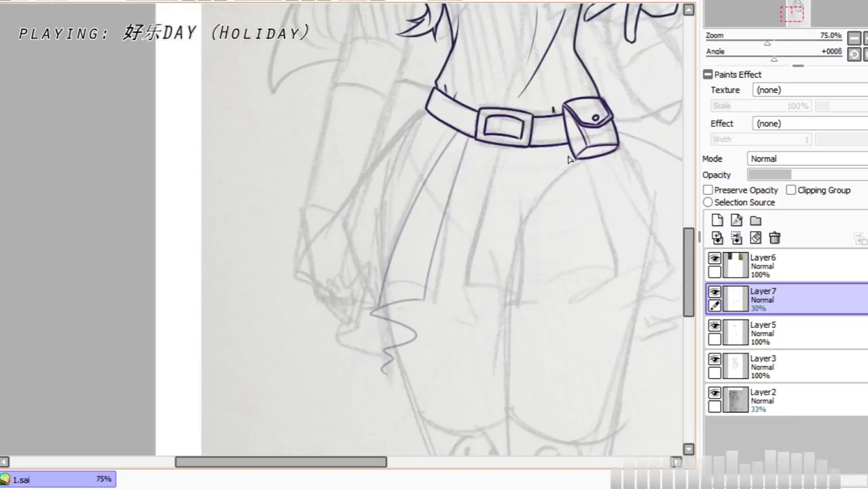
# Step: Sketch a matching flared pleat on the pouch side of the skirt, with a hem and a zigzag ruffle beneath
pyautogui.moveTo(547, 149); pyautogui.dragTo(576, 315)
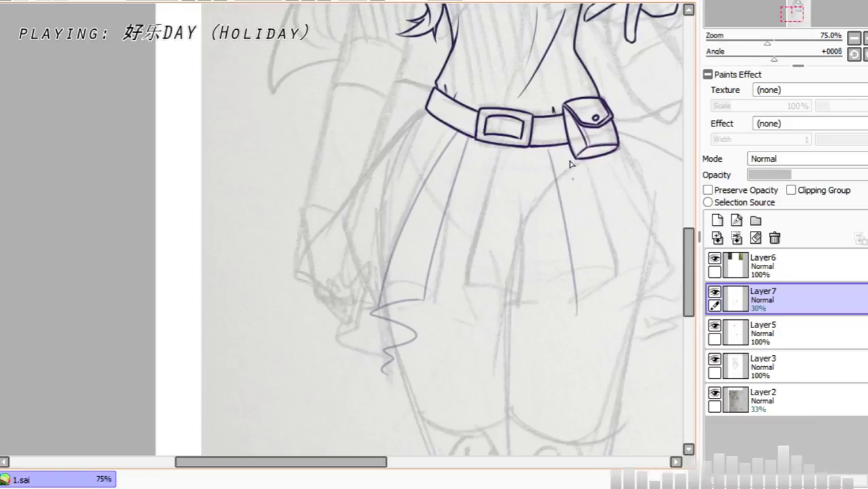
pyautogui.moveTo(566, 146); pyautogui.dragTo(635, 315)
pyautogui.moveTo(582, 314); pyautogui.dragTo(621, 389)
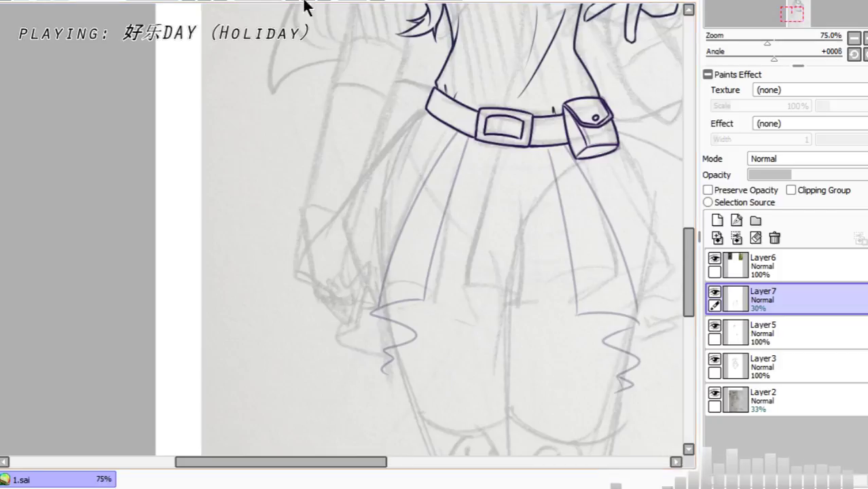
# Step: Undo the pouch-side pleat and the hem and ruffle strokes under the opposite pleat
pyautogui.click(206, 1)
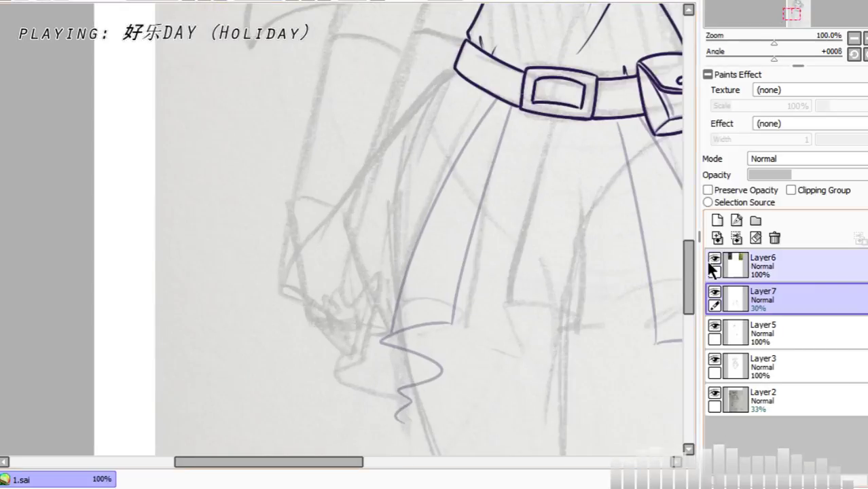
pyautogui.moveTo(688, 249)
pyautogui.mouseDown()
pyautogui.moveTo(676, 114)
pyautogui.moveTo(683, 273)
pyautogui.moveTo(684, 262)
pyautogui.mouseUp()
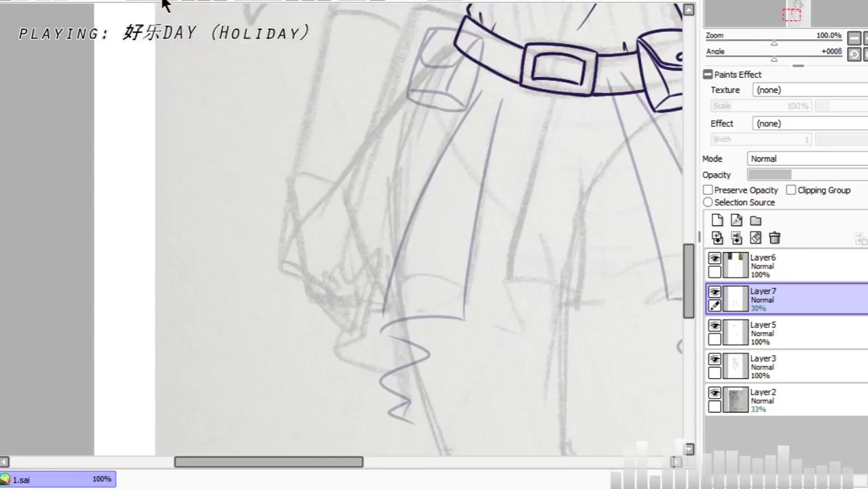
pyautogui.click(189, 1)
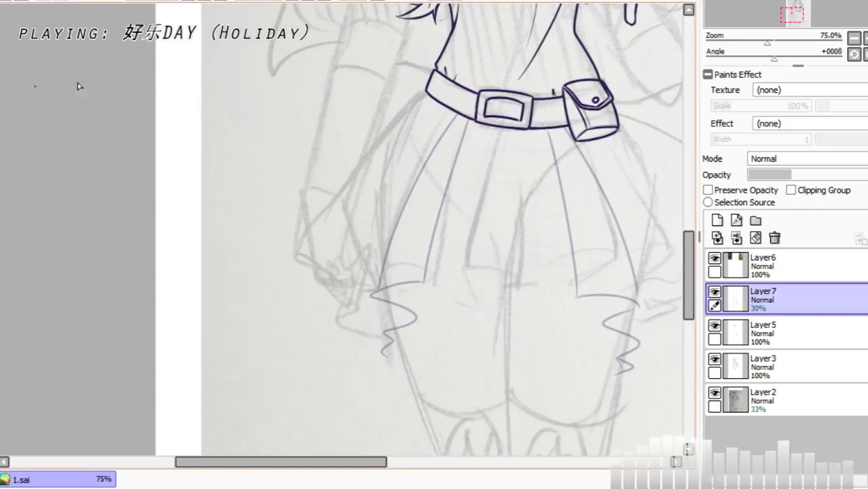
pyautogui.hotkey('ctrl', 'z')
pyautogui.hotkey('ctrl', 'z')
pyautogui.hotkey('ctrl', 'z')
pyautogui.hotkey('ctrl', 'z')
pyautogui.hotkey('ctrl', 'z')
pyautogui.hotkey('ctrl', 'z')
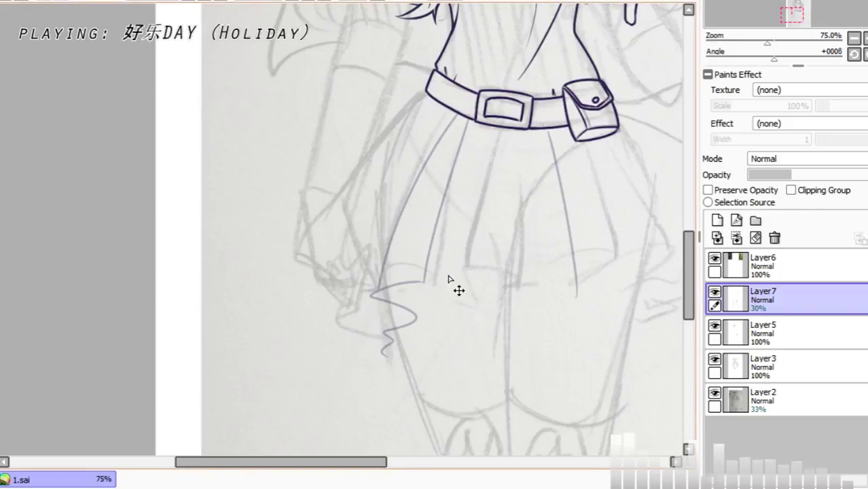
pyautogui.click(38, 2)
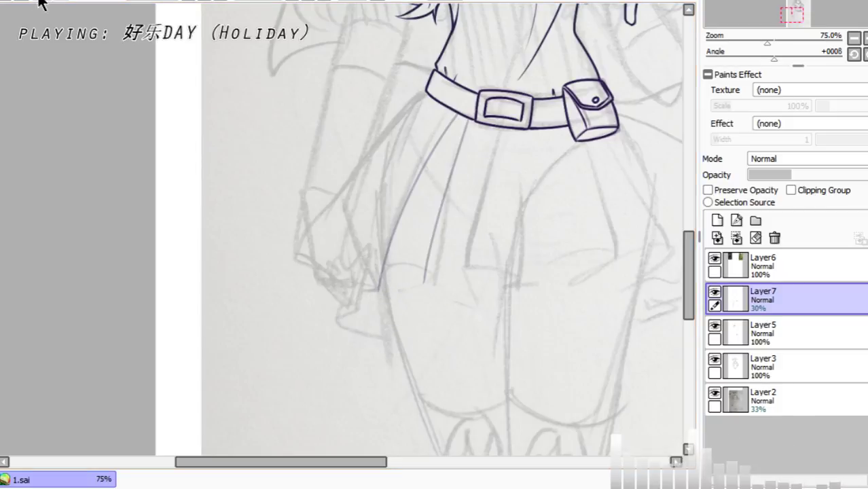
# Step: Sketch a wavy ruffle below the remaining pleat and two diverging pleat lines from the belt on the pouch side
pyautogui.moveTo(380, 289)
pyautogui.mouseDown()
pyautogui.moveTo(423, 297)
pyautogui.moveTo(379, 321)
pyautogui.moveTo(386, 359)
pyautogui.mouseUp()
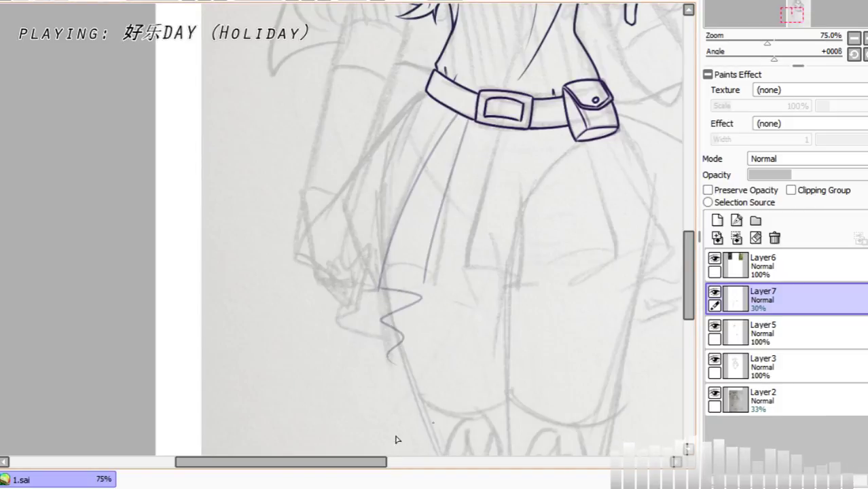
pyautogui.moveTo(374, 462); pyautogui.dragTo(413, 462)
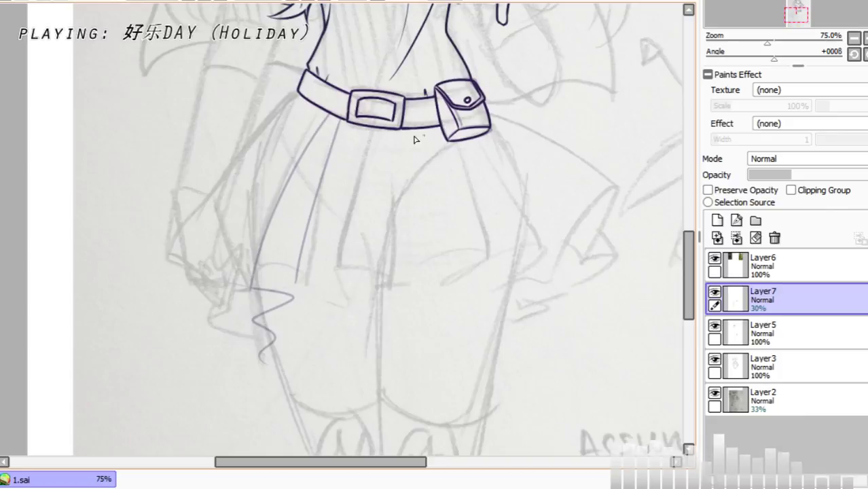
pyautogui.moveTo(413, 130); pyautogui.dragTo(437, 269)
pyautogui.moveTo(432, 130); pyautogui.dragTo(487, 262)
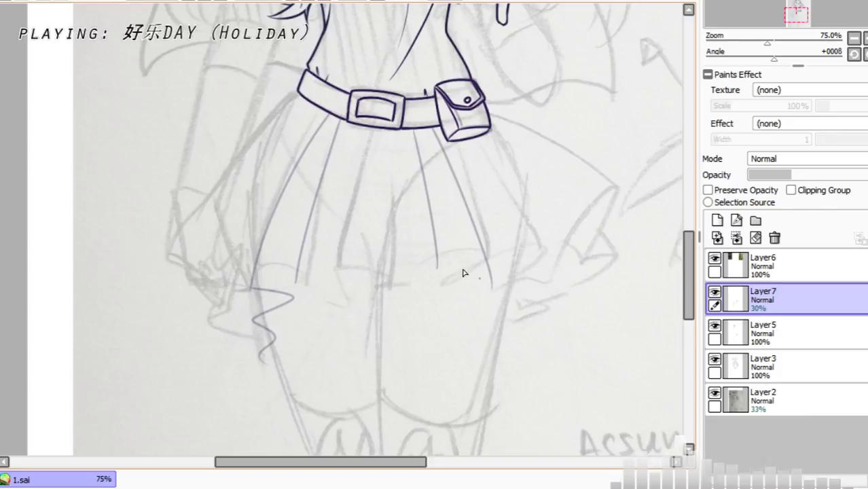
# Step: Close the pouch-side pleat with a hem line and sketch a zigzag ruffle beneath it, replacing the first ruffle attempt with a wider one
pyautogui.moveTo(433, 243)
pyautogui.mouseDown()
pyautogui.moveTo(442, 303)
pyautogui.moveTo(492, 294)
pyautogui.moveTo(489, 321)
pyautogui.moveTo(459, 332)
pyautogui.moveTo(478, 357)
pyautogui.moveTo(459, 368)
pyautogui.mouseUp()
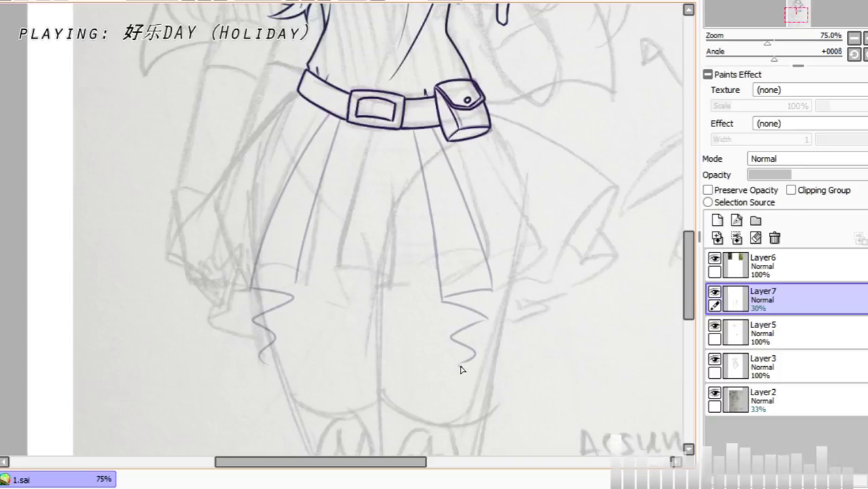
pyautogui.moveTo(469, 373); pyautogui.dragTo(461, 381)
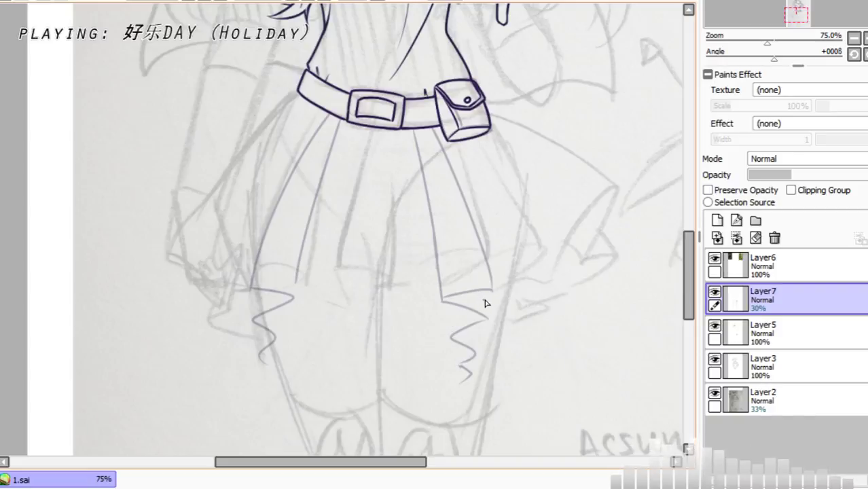
pyautogui.hotkey('ctrl', 'z')
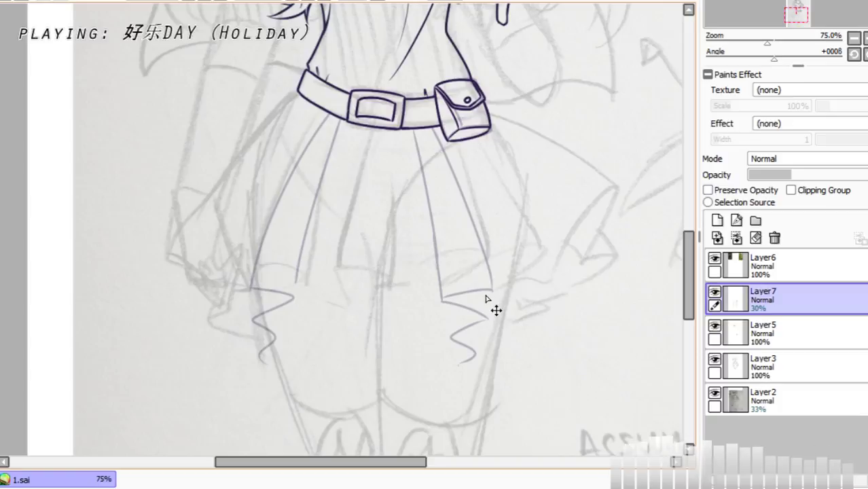
pyautogui.hotkey('ctrl', 'z')
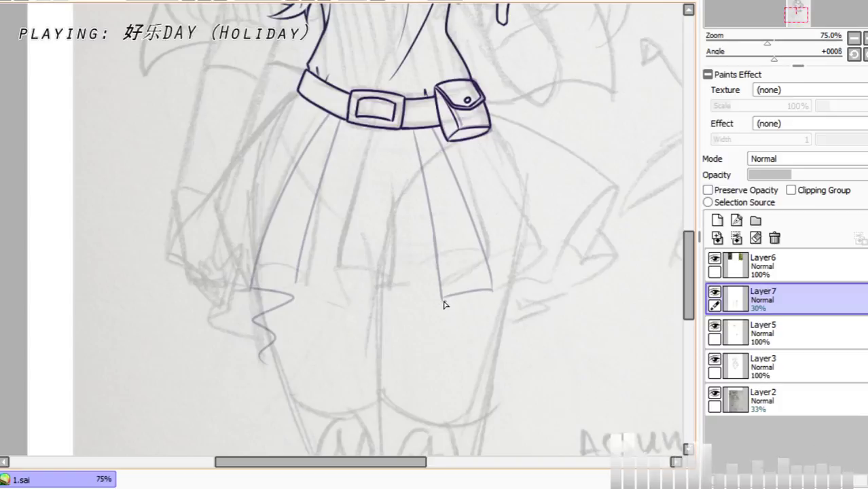
pyautogui.moveTo(443, 300)
pyautogui.mouseDown()
pyautogui.moveTo(494, 333)
pyautogui.moveTo(462, 354)
pyautogui.moveTo(488, 368)
pyautogui.moveTo(453, 384)
pyautogui.mouseUp()
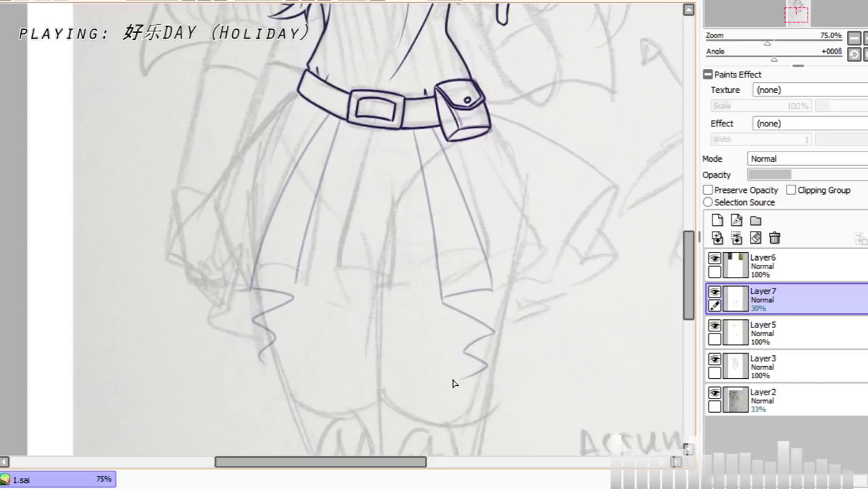
pyautogui.click(218, 1)
pyautogui.click(218, 1)
pyautogui.click(782, 327)
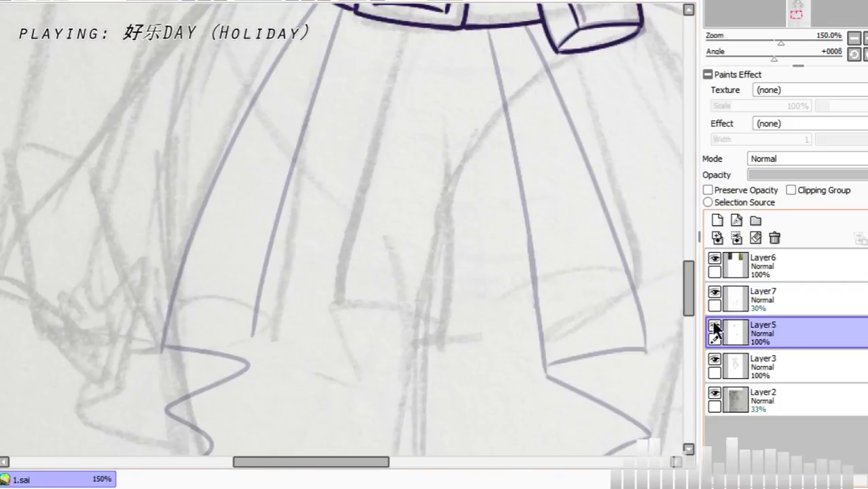
pyautogui.click(760, 360)
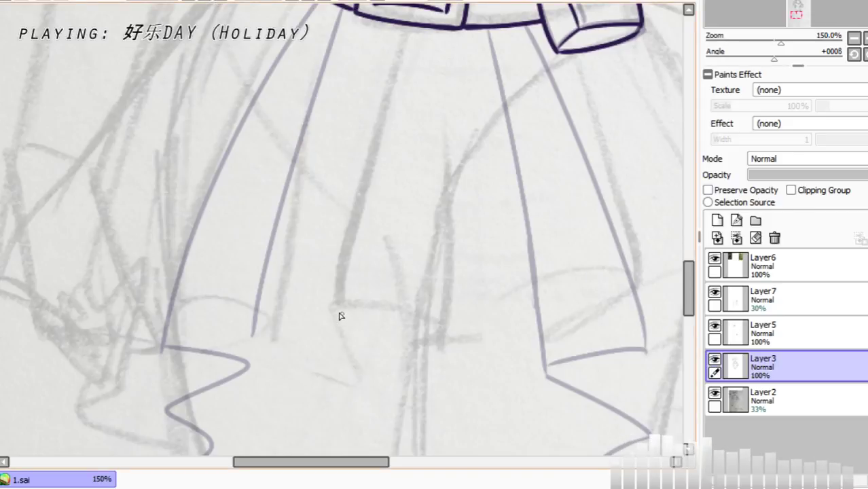
pyautogui.moveTo(335, 308)
pyautogui.mouseDown()
pyautogui.moveTo(433, 315)
pyautogui.moveTo(413, 361)
pyautogui.mouseUp()
pyautogui.hotkey('ctrl', 'z')
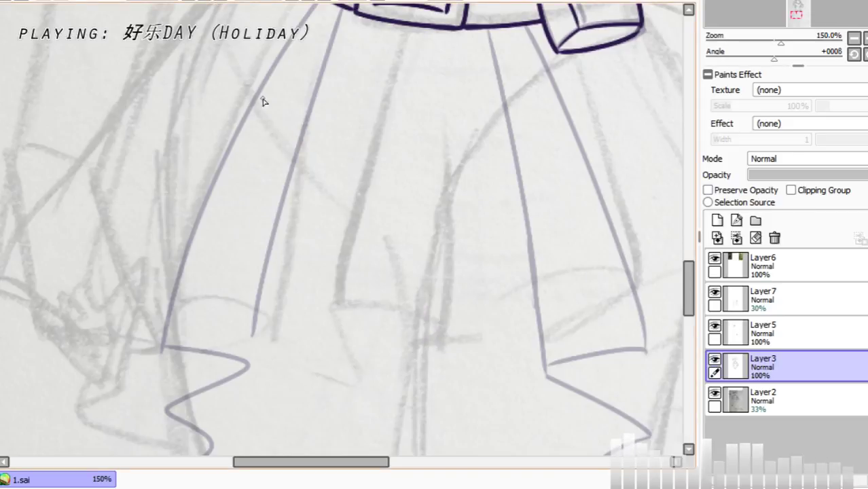
# Step: Sketch a long sweeping hemline across the whole skirt on Layer7 and add oval fold loops along it
pyautogui.click(206, 6)
pyautogui.click(764, 298)
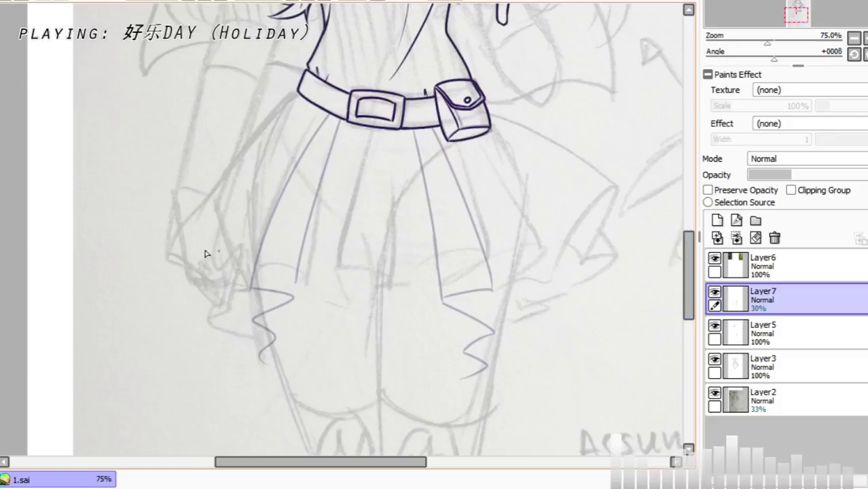
pyautogui.moveTo(184, 254)
pyautogui.mouseDown()
pyautogui.moveTo(400, 306)
pyautogui.moveTo(618, 224)
pyautogui.moveTo(560, 271)
pyautogui.mouseUp()
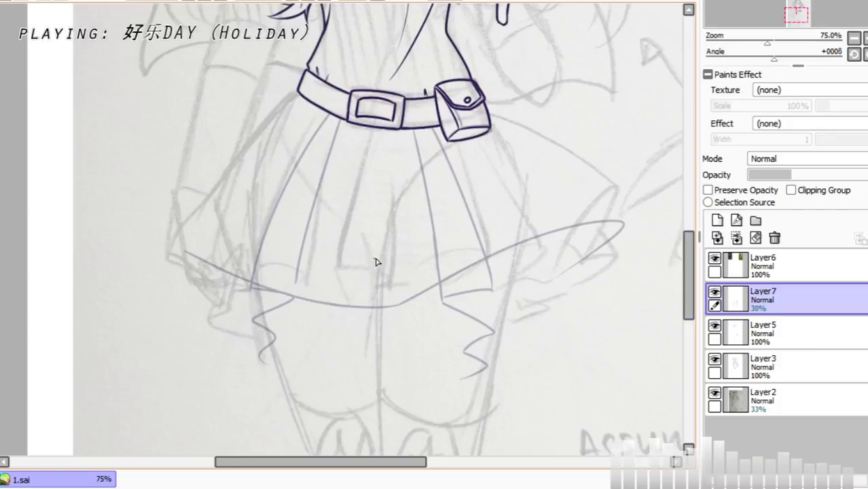
pyautogui.moveTo(327, 304); pyautogui.dragTo(372, 314)
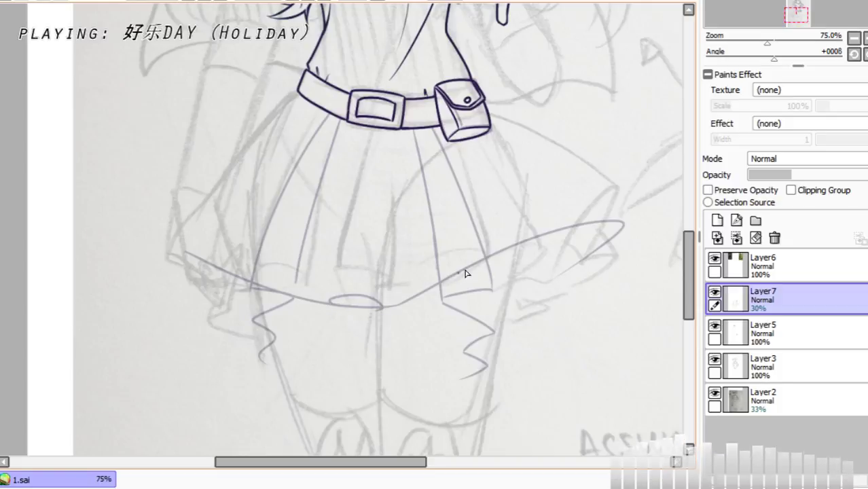
pyautogui.moveTo(467, 263)
pyautogui.mouseDown()
pyautogui.moveTo(523, 224)
pyautogui.moveTo(511, 249)
pyautogui.moveTo(602, 220)
pyautogui.moveTo(577, 224)
pyautogui.moveTo(576, 215)
pyautogui.moveTo(634, 217)
pyautogui.mouseUp()
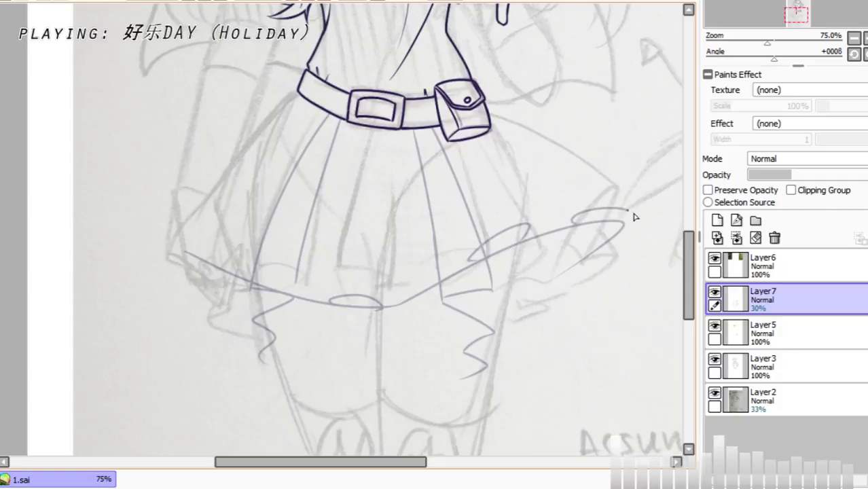
# Step: Try to sketch the skirt's outer edge curving from the belt end opposite the pouch down to the hemline
pyautogui.moveTo(257, 286)
pyautogui.mouseDown()
pyautogui.moveTo(217, 261)
pyautogui.moveTo(220, 271)
pyautogui.moveTo(166, 234)
pyautogui.moveTo(180, 250)
pyautogui.moveTo(195, 253)
pyautogui.moveTo(165, 233)
pyautogui.moveTo(280, 125)
pyautogui.mouseUp()
pyautogui.hotkey('ctrl', 'z')
pyautogui.moveTo(292, 97)
pyautogui.mouseDown()
pyautogui.moveTo(253, 120)
pyautogui.moveTo(165, 222)
pyautogui.mouseUp()
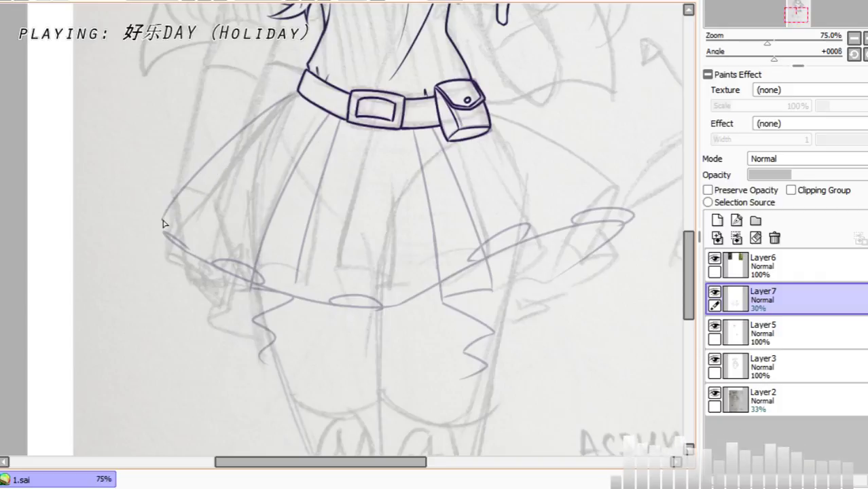
pyautogui.hotkey('ctrl', 'z')
# Step: Make Layer3 the active layer and check the skirt sketch and inked torso in mirrored and normal views
pyautogui.click(766, 325)
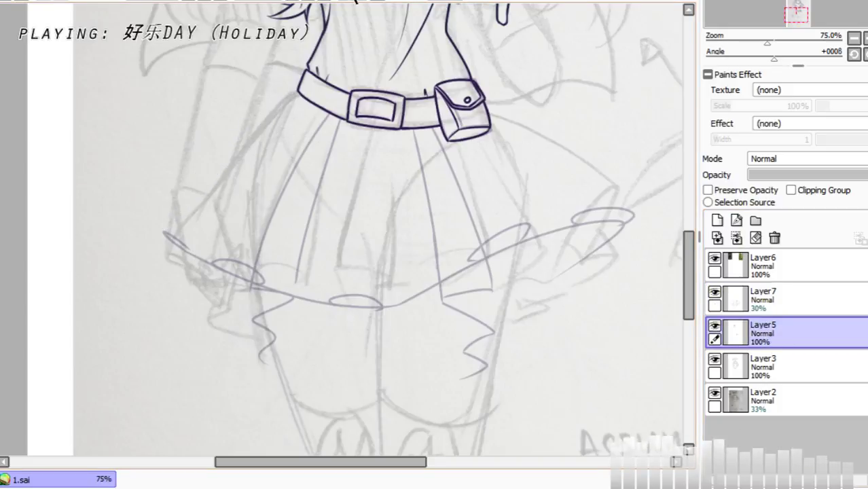
pyautogui.click(804, 369)
pyautogui.click(374, 2)
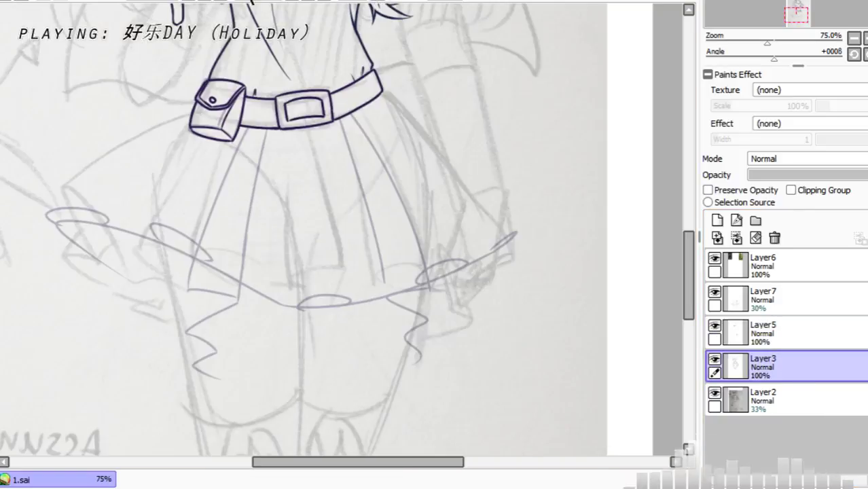
pyautogui.click(215, 1)
pyautogui.click(205, 1)
pyautogui.click(205, 1)
pyautogui.click(205, 1)
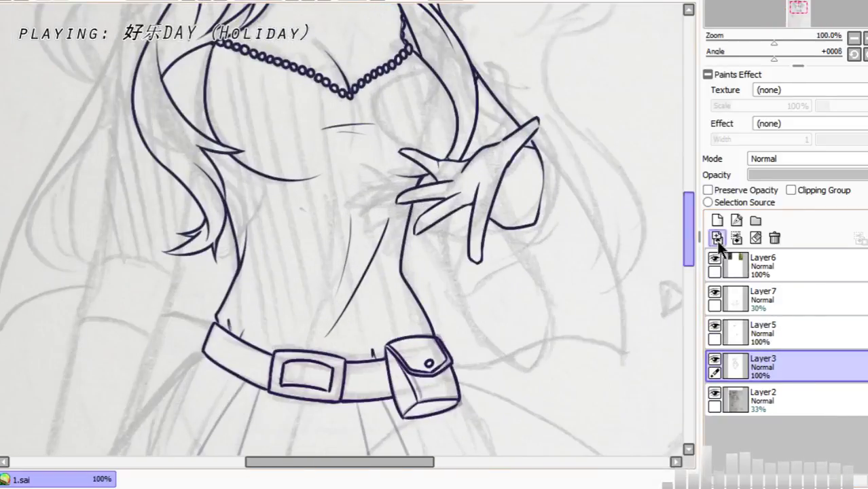
# Step: Handwrite the note "I am an idiot." beside the skirt below the pouch and erase it
pyautogui.scroll(-5, 691, 238)
pyautogui.scroll(3, 688, 252)
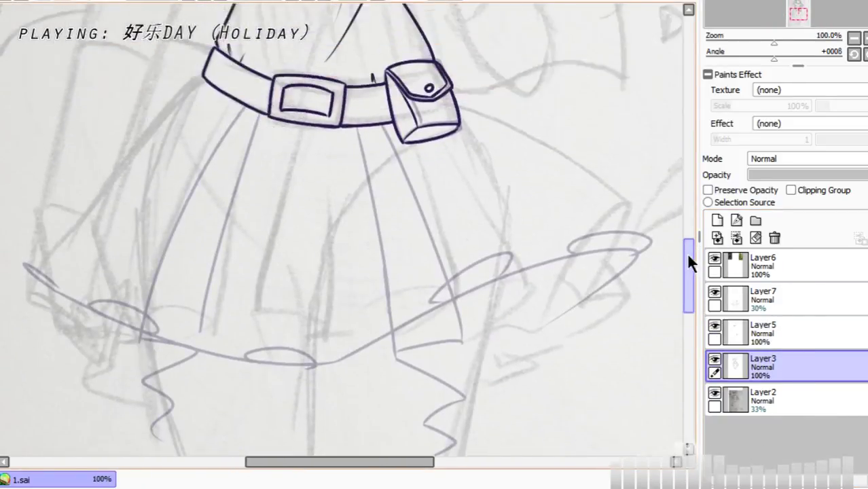
pyautogui.moveTo(448, 262)
pyautogui.mouseDown()
pyautogui.moveTo(459, 295)
pyautogui.moveTo(483, 265)
pyautogui.moveTo(519, 261)
pyautogui.mouseUp()
pyautogui.moveTo(470, 301)
pyautogui.mouseDown()
pyautogui.moveTo(510, 306)
pyautogui.moveTo(528, 276)
pyautogui.moveTo(531, 286)
pyautogui.moveTo(563, 288)
pyautogui.mouseUp()
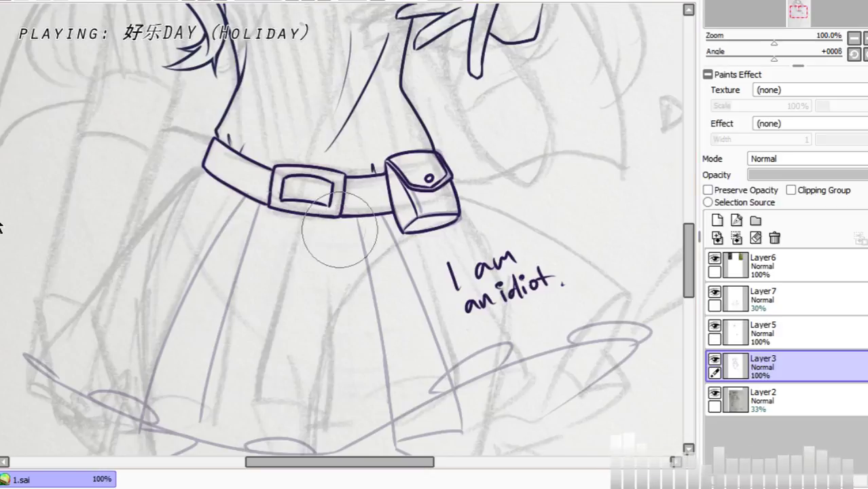
pyautogui.moveTo(478, 280); pyautogui.dragTo(535, 275)
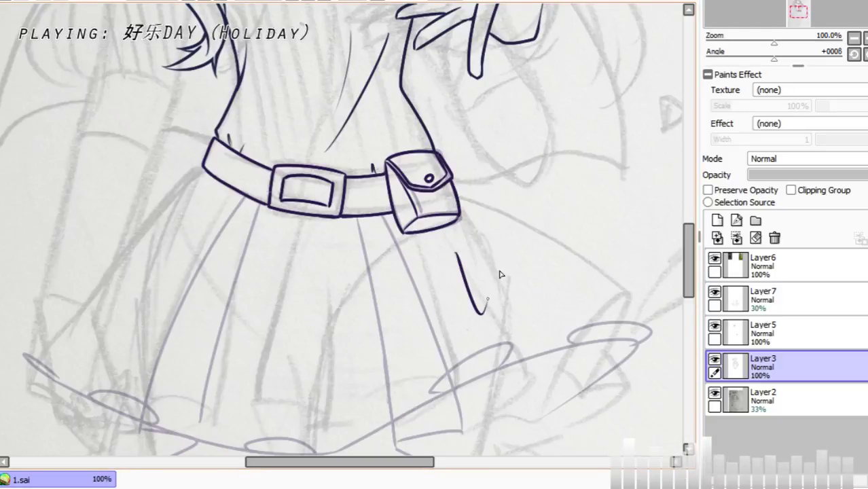
# Step: Ink the pouch-side fold loop on Layer3 over the sketched hem, redrawing its closing stroke
pyautogui.click(209, 1)
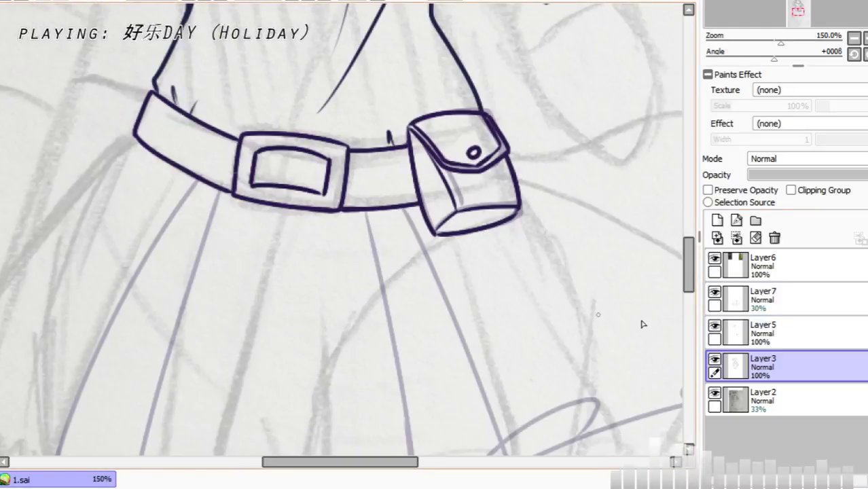
pyautogui.moveTo(686, 248); pyautogui.dragTo(690, 268)
pyautogui.moveTo(502, 296)
pyautogui.mouseDown()
pyautogui.moveTo(500, 304)
pyautogui.moveTo(508, 277)
pyautogui.moveTo(594, 239)
pyautogui.moveTo(563, 278)
pyautogui.mouseUp()
pyautogui.hotkey('ctrl', 'z')
pyautogui.moveTo(499, 300)
pyautogui.mouseDown()
pyautogui.moveTo(545, 241)
pyautogui.moveTo(603, 224)
pyautogui.moveTo(566, 281)
pyautogui.mouseUp()
# Step: Try to ink the central fold loop and a curved hem segment joining it to the pouch-side loop
pyautogui.moveTo(207, 392)
pyautogui.mouseDown()
pyautogui.moveTo(186, 370)
pyautogui.moveTo(265, 370)
pyautogui.moveTo(299, 383)
pyautogui.moveTo(285, 400)
pyautogui.moveTo(368, 391)
pyautogui.moveTo(495, 302)
pyautogui.mouseUp()
pyautogui.hotkey('ctrl', 'z')
pyautogui.moveTo(286, 400)
pyautogui.mouseDown()
pyautogui.moveTo(403, 382)
pyautogui.moveTo(510, 304)
pyautogui.moveTo(397, 374)
pyautogui.mouseUp()
pyautogui.hotkey('ctrl', 'z')
pyautogui.hotkey('ctrl', 'z')
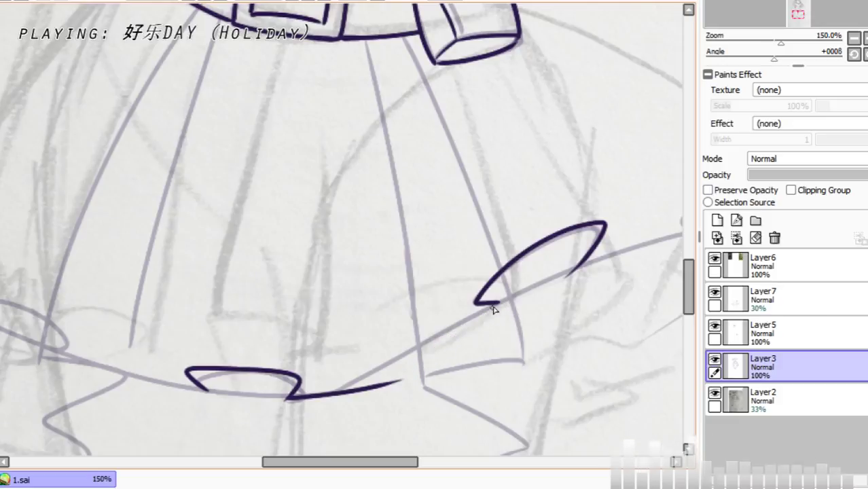
pyautogui.moveTo(496, 304)
pyautogui.mouseDown()
pyautogui.moveTo(416, 374)
pyautogui.moveTo(431, 358)
pyautogui.moveTo(377, 384)
pyautogui.mouseUp()
pyautogui.hotkey('ctrl', 'z')
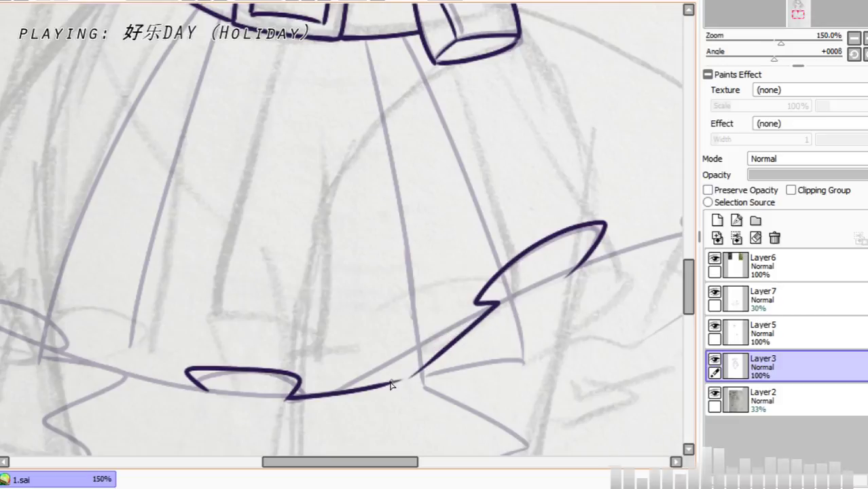
pyautogui.moveTo(422, 368)
pyautogui.mouseDown()
pyautogui.moveTo(398, 381)
pyautogui.moveTo(434, 357)
pyautogui.mouseUp()
pyautogui.moveTo(386, 384); pyautogui.dragTo(433, 359)
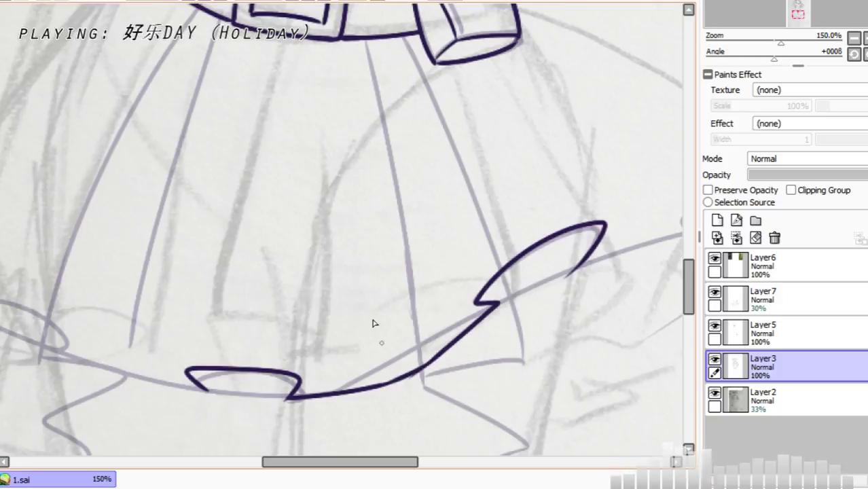
# Step: Try to ink the outer pouch-side hem, and undo the hem inking back to the single fold loop
pyautogui.click(188, 1)
pyautogui.moveTo(498, 260)
pyautogui.mouseDown()
pyautogui.moveTo(597, 222)
pyautogui.moveTo(649, 225)
pyautogui.moveTo(621, 243)
pyautogui.mouseUp()
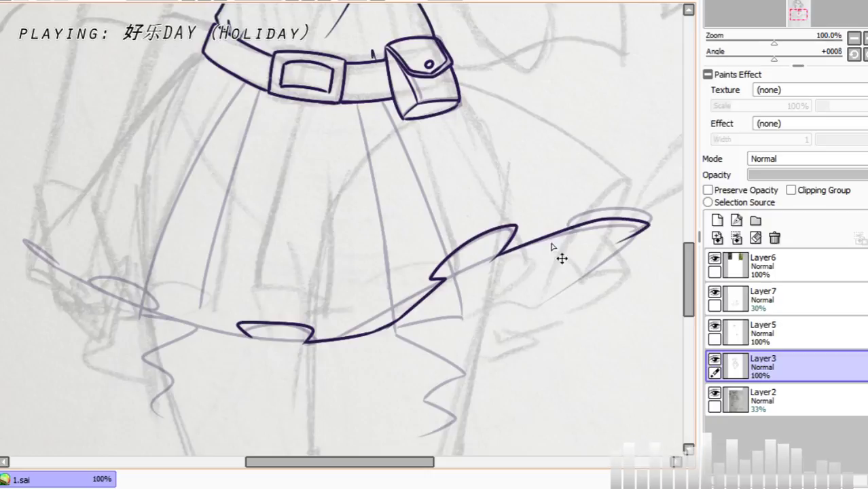
pyautogui.hotkey('ctrl', 'z')
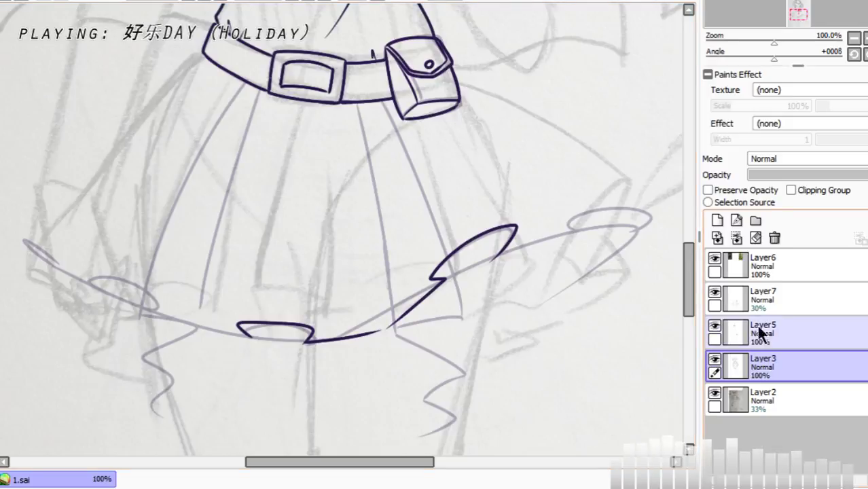
pyautogui.hotkey('ctrl', 'z')
pyautogui.hotkey('ctrl', 'z')
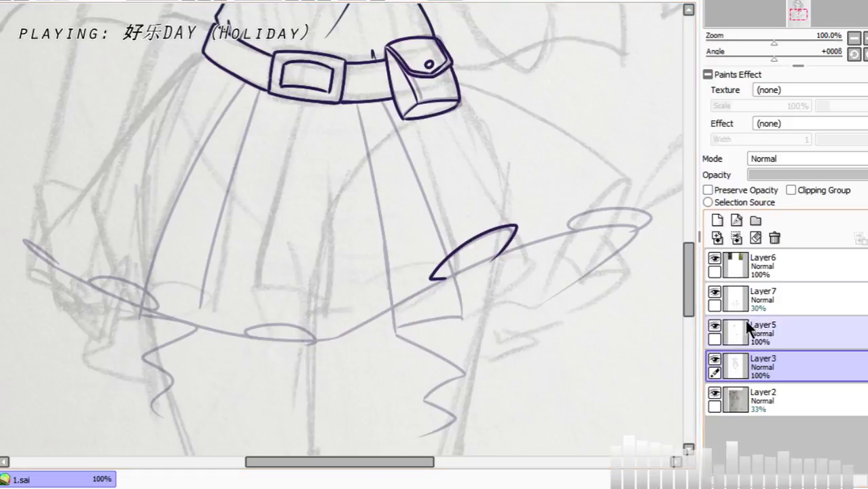
# Step: Make Layer7 active and sketch additional oval fold loops along the hemline between the existing ones and at both outer ends
pyautogui.click(789, 330)
pyautogui.click(792, 300)
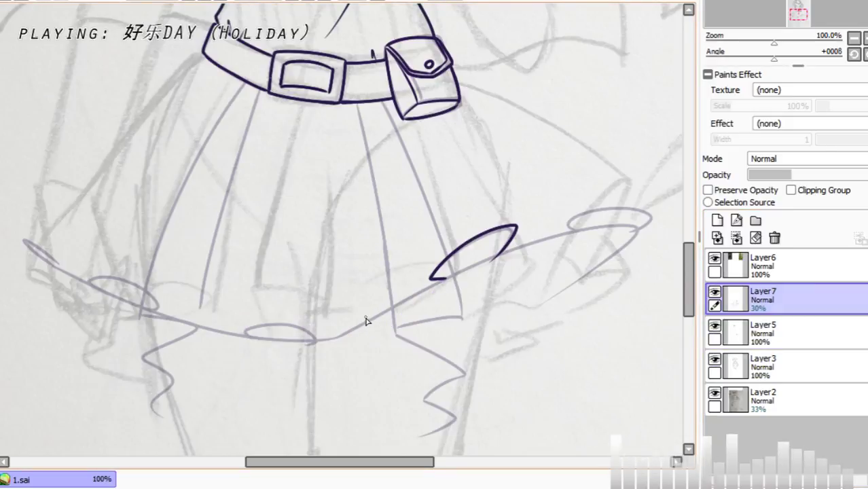
pyautogui.moveTo(355, 326); pyautogui.dragTo(420, 282)
pyautogui.hotkey('ctrl', 'z')
pyautogui.moveTo(355, 326)
pyautogui.mouseDown()
pyautogui.moveTo(362, 300)
pyautogui.moveTo(400, 306)
pyautogui.mouseUp()
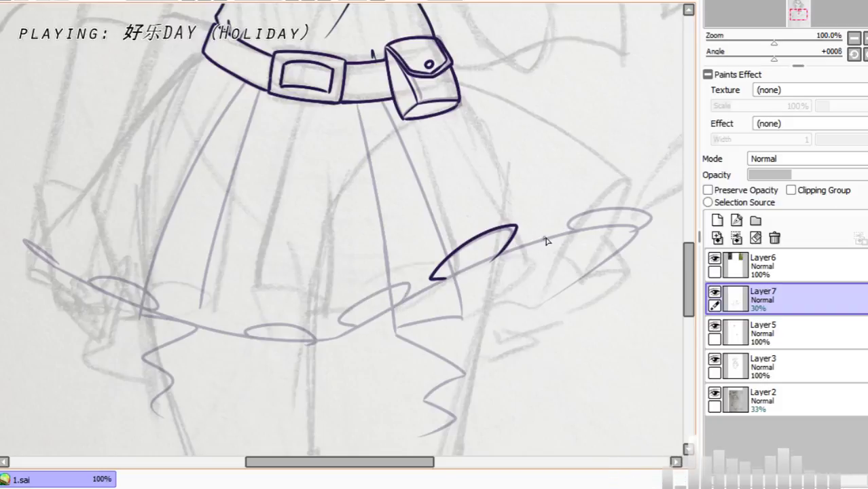
pyautogui.moveTo(529, 235)
pyautogui.mouseDown()
pyautogui.moveTo(555, 222)
pyautogui.moveTo(664, 219)
pyautogui.moveTo(644, 229)
pyautogui.mouseUp()
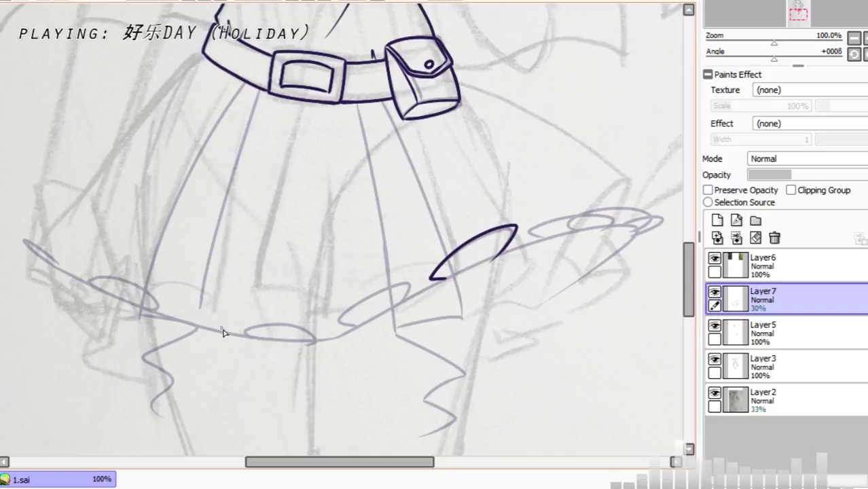
pyautogui.moveTo(224, 332)
pyautogui.mouseDown()
pyautogui.moveTo(181, 308)
pyautogui.moveTo(197, 321)
pyautogui.mouseUp()
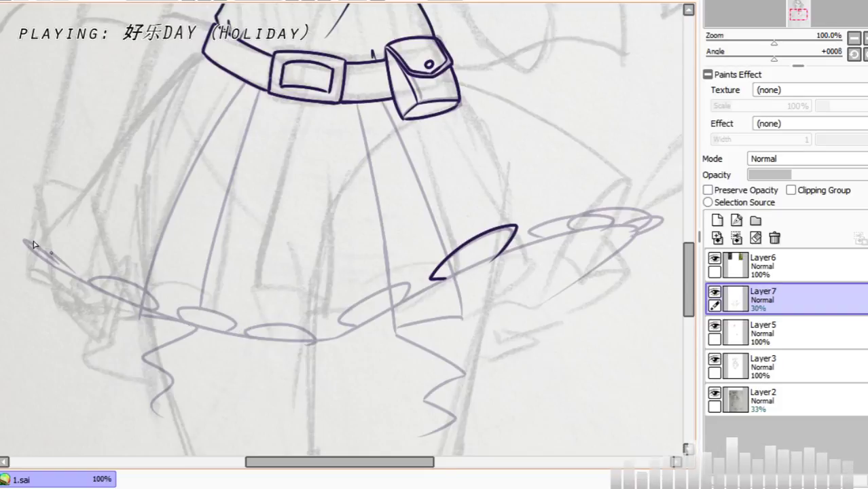
pyautogui.moveTo(20, 239); pyautogui.dragTo(53, 267)
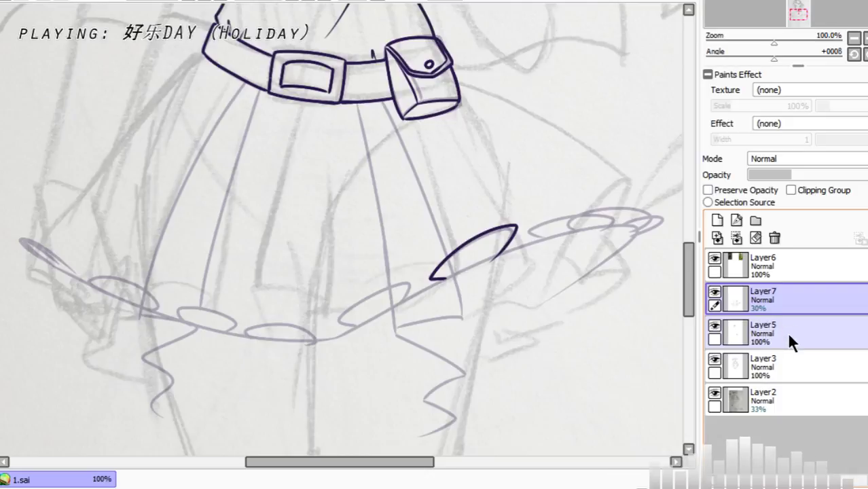
# Step: Make Layer3 active and, in mirrored view, ink the outer pouch-side fold loop of the hem
pyautogui.click(766, 356)
pyautogui.click(377, 3)
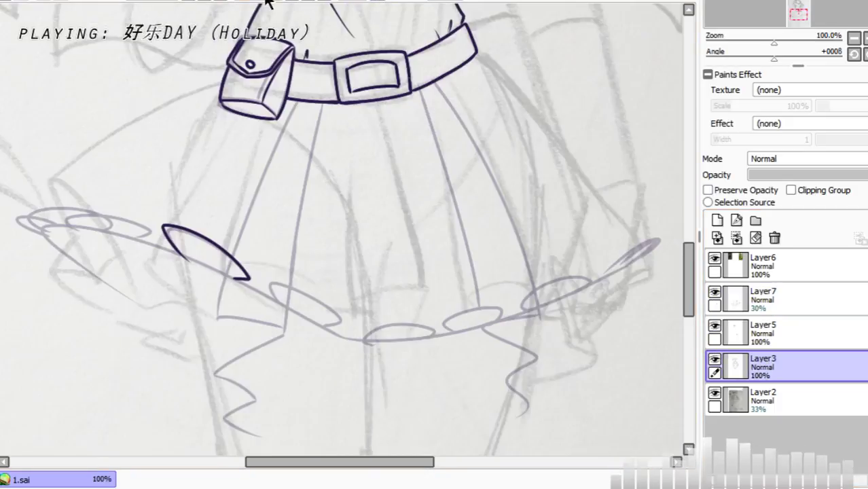
pyautogui.click(216, 3)
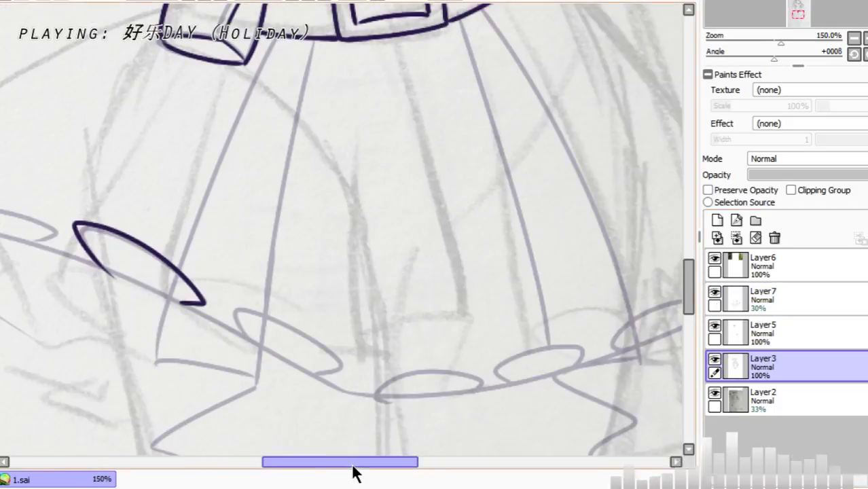
pyautogui.moveTo(354, 462); pyautogui.dragTo(324, 462)
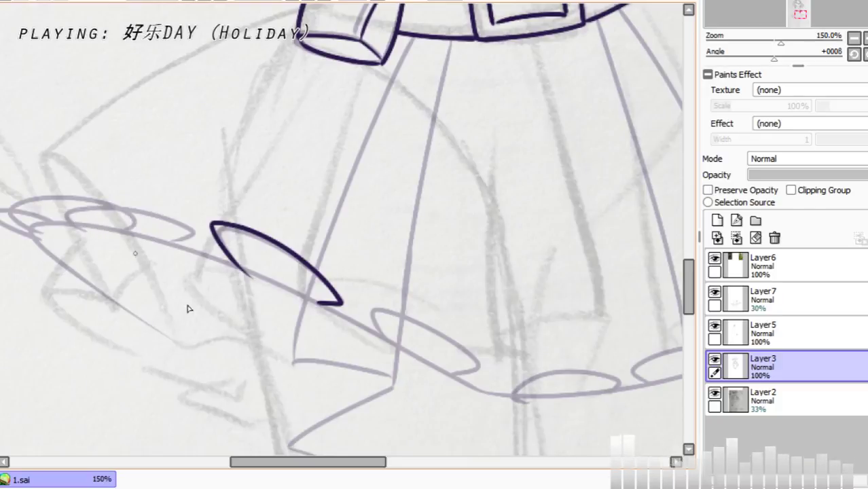
pyautogui.moveTo(310, 463); pyautogui.dragTo(285, 463)
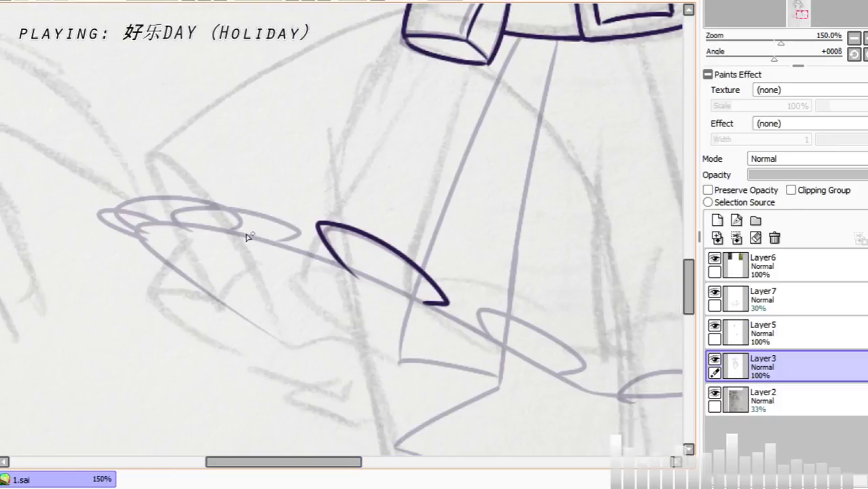
pyautogui.moveTo(180, 218)
pyautogui.mouseDown()
pyautogui.moveTo(198, 201)
pyautogui.moveTo(287, 215)
pyautogui.moveTo(287, 244)
pyautogui.mouseUp()
pyautogui.hotkey('ctrl', 'z')
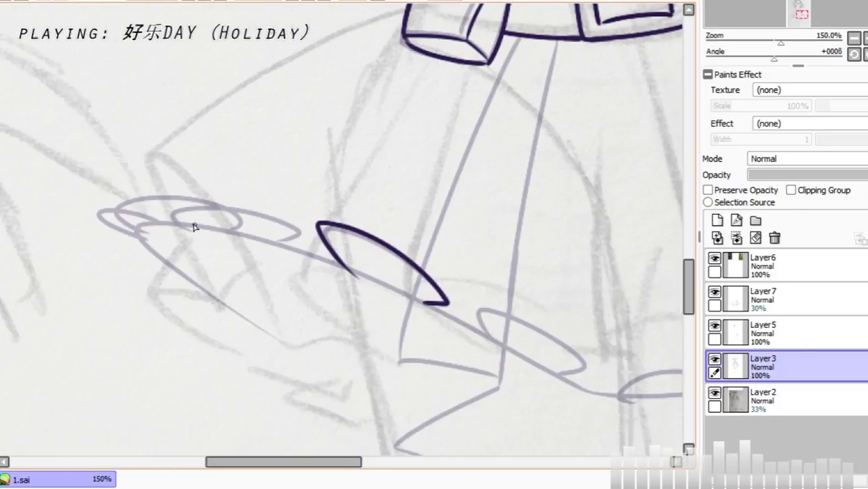
pyautogui.moveTo(174, 216)
pyautogui.mouseDown()
pyautogui.moveTo(255, 208)
pyautogui.moveTo(297, 234)
pyautogui.moveTo(266, 242)
pyautogui.mouseUp()
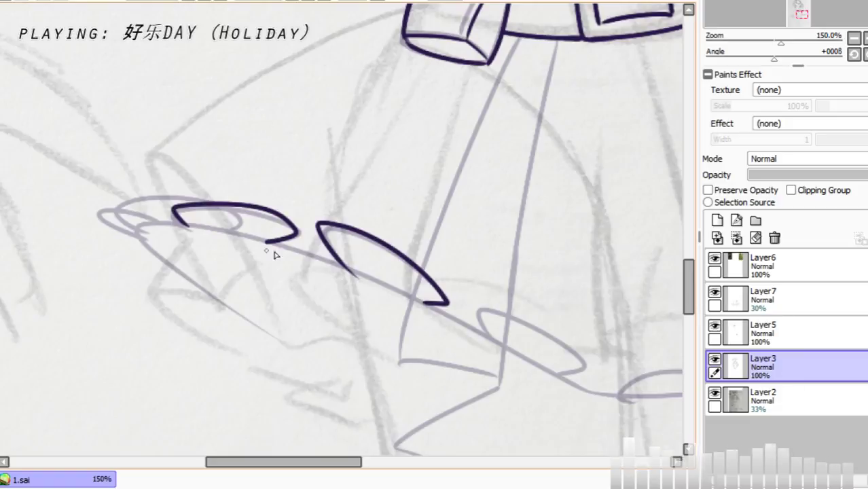
# Step: Ink the pointed pouch-side hem corner with a notched underside edge and join its upper edge to the outer fold loop
pyautogui.moveTo(152, 216)
pyautogui.mouseDown()
pyautogui.moveTo(104, 209)
pyautogui.moveTo(143, 248)
pyautogui.moveTo(99, 208)
pyautogui.moveTo(153, 227)
pyautogui.moveTo(150, 240)
pyautogui.moveTo(249, 319)
pyautogui.mouseUp()
pyautogui.hotkey('ctrl', 'z')
pyautogui.hotkey('ctrl', 'z')
pyautogui.moveTo(191, 274)
pyautogui.mouseDown()
pyautogui.moveTo(181, 298)
pyautogui.moveTo(249, 329)
pyautogui.mouseUp()
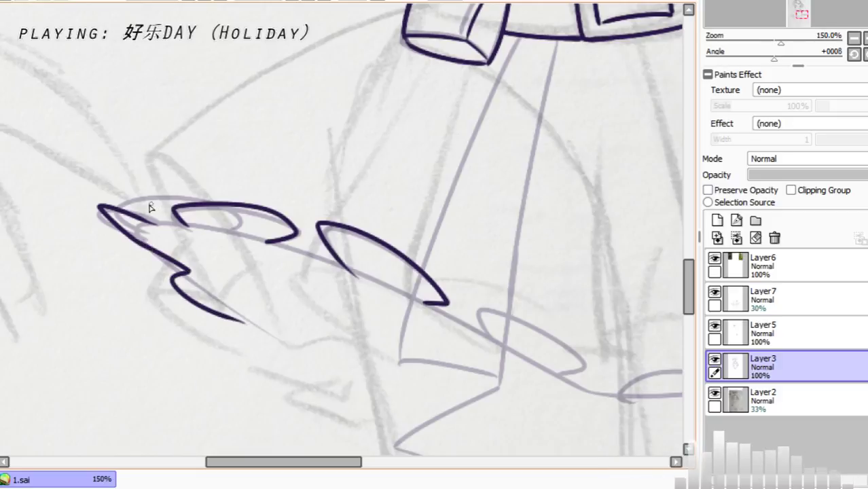
pyautogui.moveTo(140, 219); pyautogui.dragTo(190, 235)
pyautogui.hotkey('ctrl', 'z')
pyautogui.moveTo(144, 221); pyautogui.dragTo(187, 230)
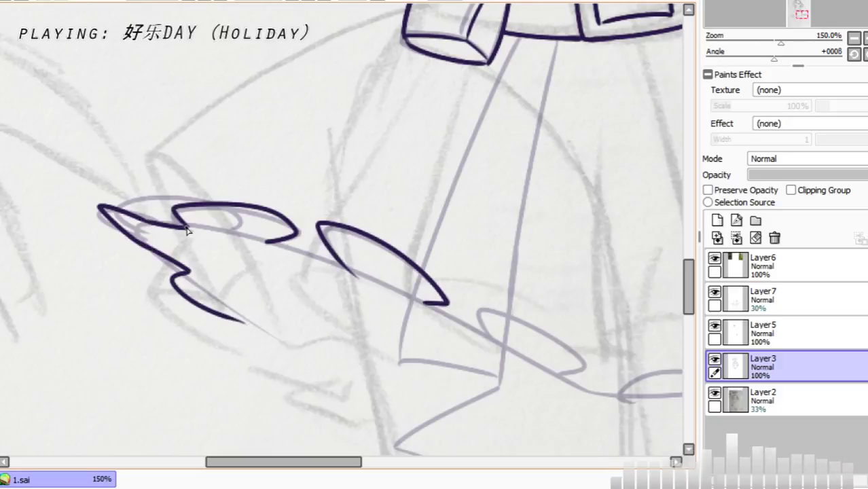
# Step: Ink the hem segments linking the two pouch-side fold loops and add the next loop toward the skirt's centre
pyautogui.moveTo(276, 245); pyautogui.dragTo(353, 281)
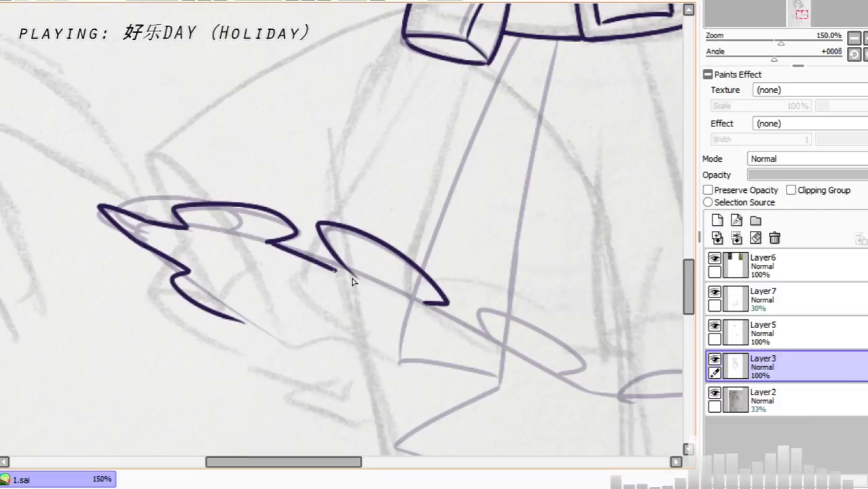
pyautogui.hotkey('ctrl', 'z')
pyautogui.moveTo(273, 244)
pyautogui.mouseDown()
pyautogui.moveTo(360, 283)
pyautogui.moveTo(318, 229)
pyautogui.mouseUp()
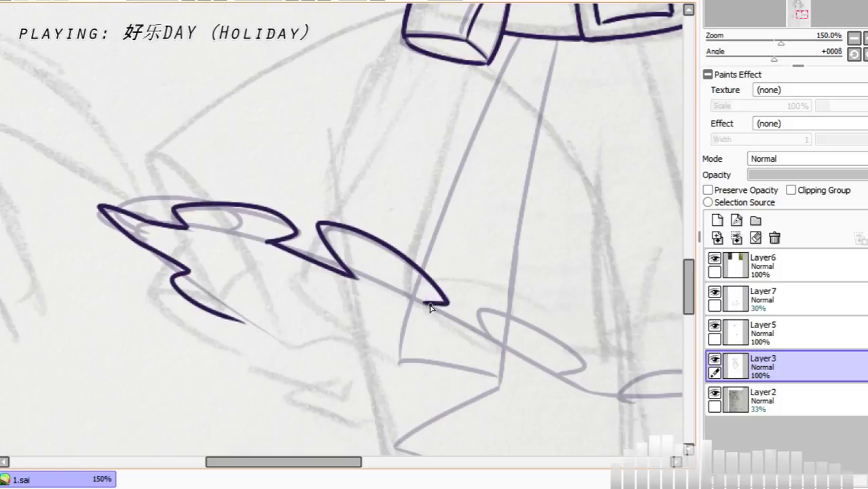
pyautogui.moveTo(429, 306)
pyautogui.mouseDown()
pyautogui.moveTo(492, 340)
pyautogui.moveTo(481, 327)
pyautogui.moveTo(502, 314)
pyautogui.moveTo(588, 372)
pyautogui.mouseUp()
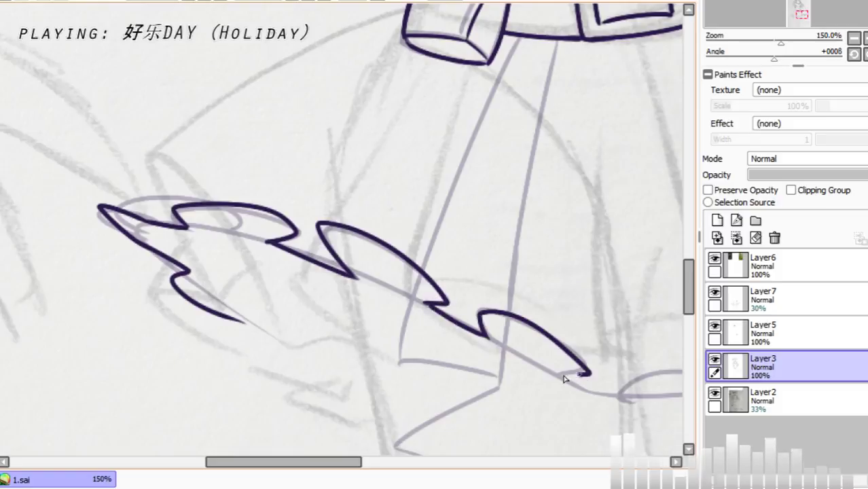
# Step: Return to the unmirrored view and ink the central fold loop, joining it to the pouch-side hem
pyautogui.click(384, 2)
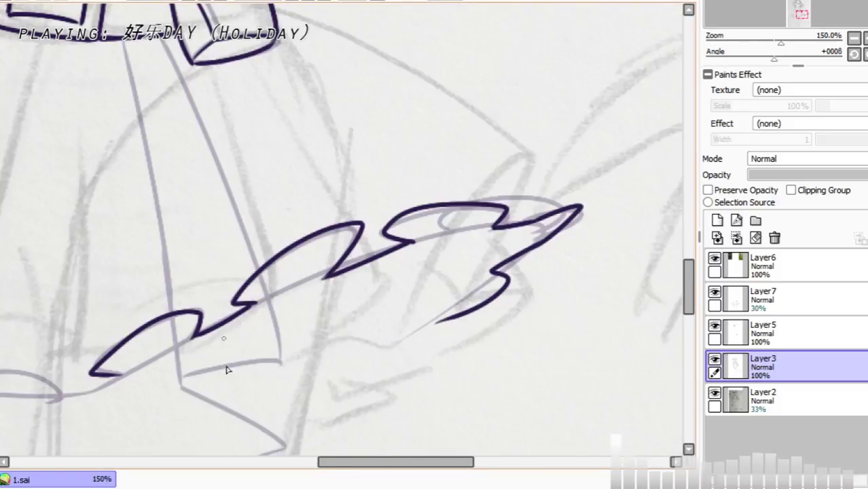
pyautogui.moveTo(418, 463); pyautogui.dragTo(332, 463)
pyautogui.moveTo(688, 286); pyautogui.dragTo(688, 306)
pyautogui.moveTo(349, 245)
pyautogui.mouseDown()
pyautogui.moveTo(449, 233)
pyautogui.moveTo(438, 248)
pyautogui.moveTo(502, 227)
pyautogui.mouseUp()
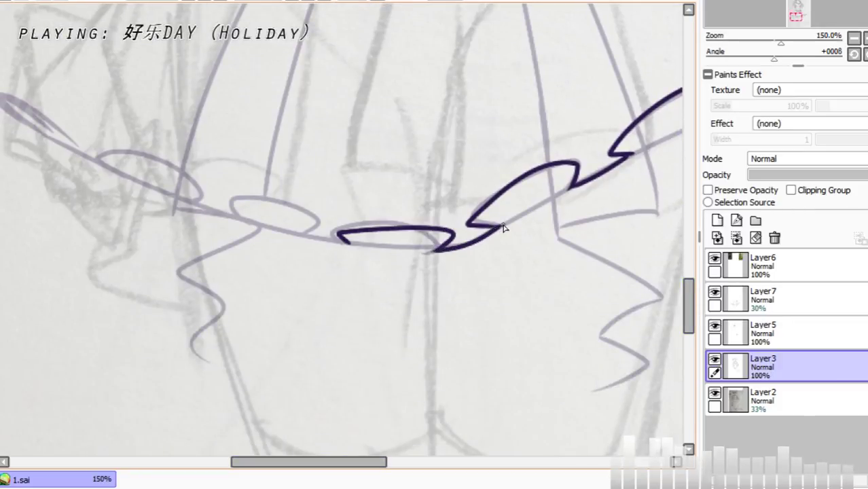
# Step: Ink two more fold loops on the hem half opposite the pouch and join them to the central loop
pyautogui.moveTo(219, 205); pyautogui.dragTo(346, 248)
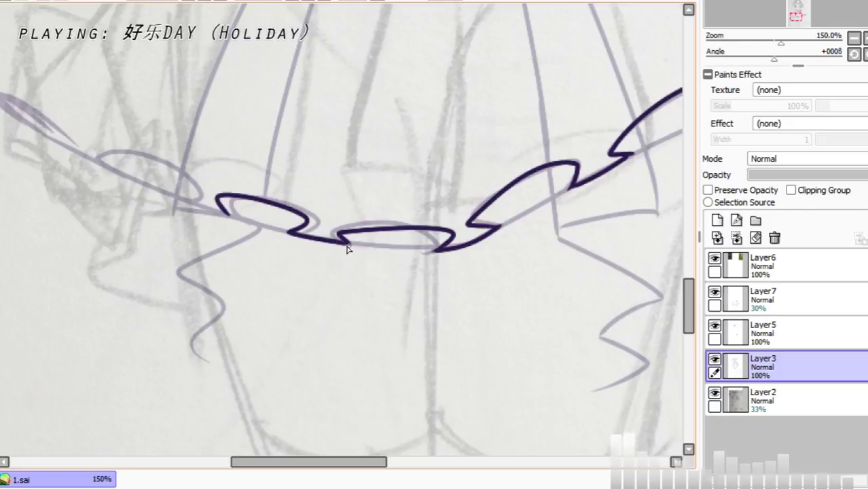
pyautogui.moveTo(114, 173)
pyautogui.mouseDown()
pyautogui.moveTo(184, 169)
pyautogui.moveTo(175, 195)
pyautogui.mouseUp()
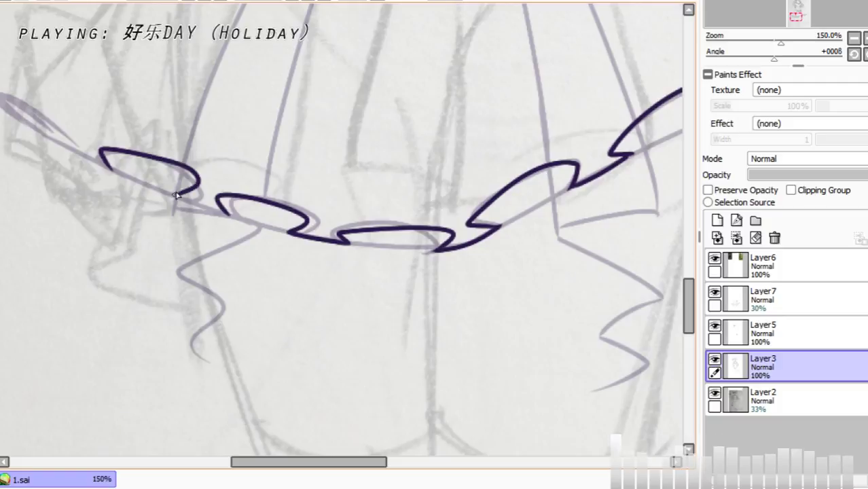
pyautogui.hotkey('ctrl', 'z')
pyautogui.moveTo(110, 171)
pyautogui.mouseDown()
pyautogui.moveTo(139, 158)
pyautogui.moveTo(182, 199)
pyautogui.moveTo(226, 215)
pyautogui.mouseUp()
pyautogui.hotkey('ctrl', 'z')
pyautogui.moveTo(183, 197); pyautogui.dragTo(228, 215)
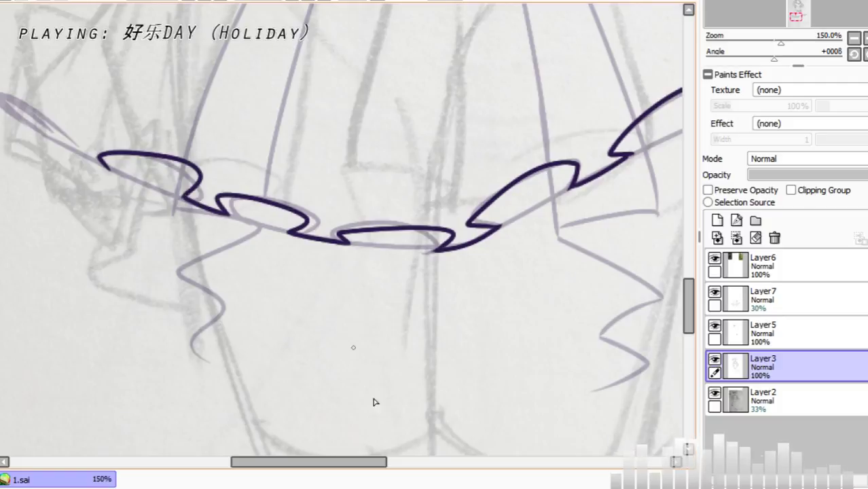
# Step: Ink the narrow pointed fold at the hem end opposite the pouch and join it to the neighbouring loop
pyautogui.moveTo(347, 461); pyautogui.dragTo(309, 461)
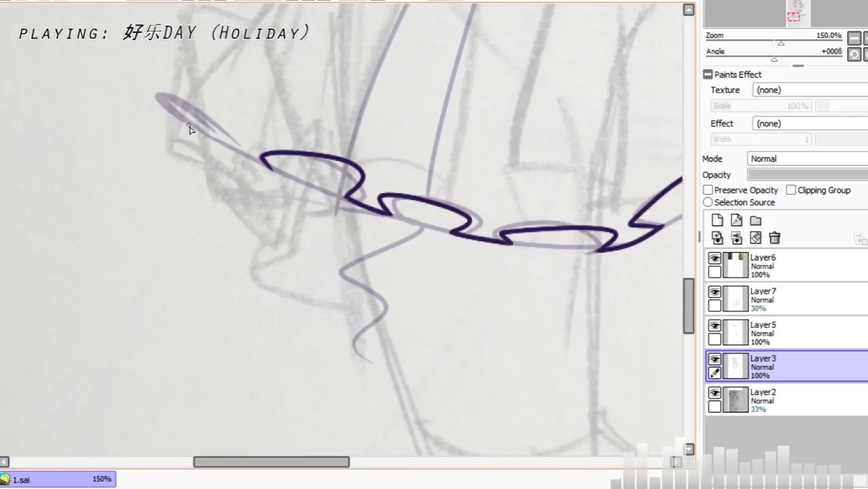
pyautogui.moveTo(190, 128); pyautogui.dragTo(158, 96)
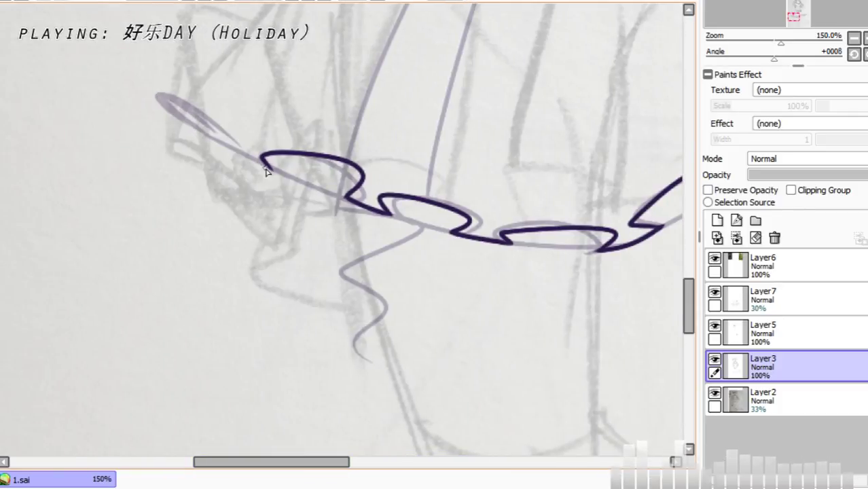
pyautogui.moveTo(266, 168)
pyautogui.mouseDown()
pyautogui.moveTo(149, 98)
pyautogui.moveTo(212, 146)
pyautogui.mouseUp()
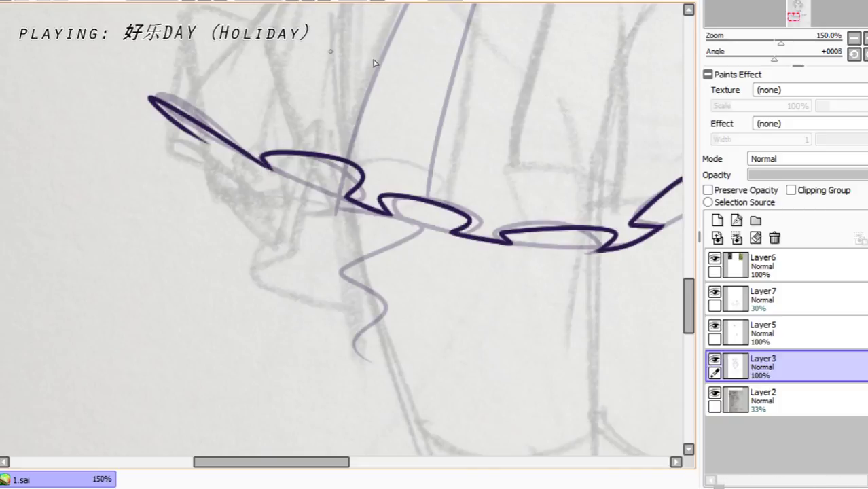
pyautogui.moveTo(687, 310); pyautogui.dragTo(686, 284)
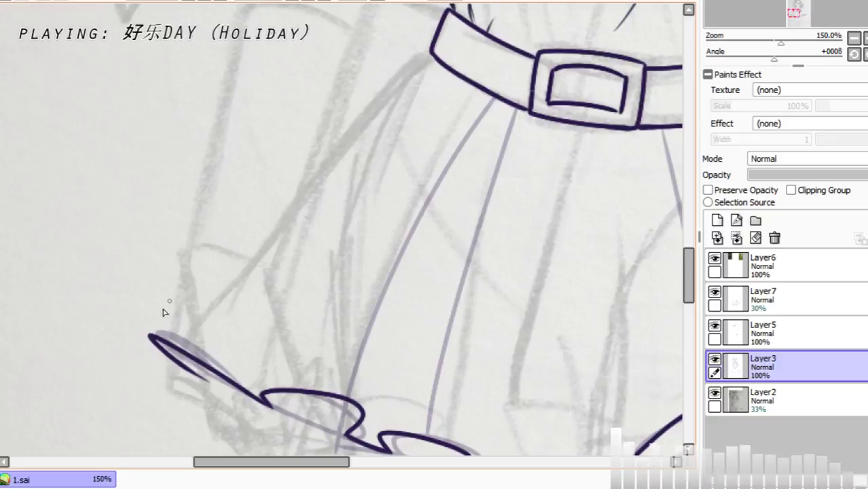
# Step: Ink the skirt's curved side outline opposite the pouch, from the belt end to the pointed hem corner
pyautogui.moveTo(154, 337)
pyautogui.mouseDown()
pyautogui.moveTo(308, 164)
pyautogui.moveTo(407, 100)
pyautogui.mouseUp()
pyautogui.hotkey('ctrl', 'z')
pyautogui.moveTo(431, 60)
pyautogui.mouseDown()
pyautogui.moveTo(253, 197)
pyautogui.moveTo(136, 357)
pyautogui.mouseUp()
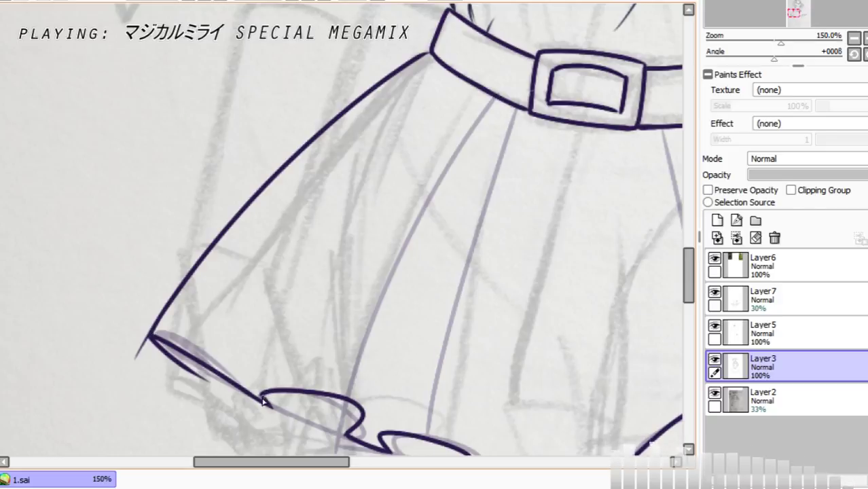
# Step: Ink the first pleat line from the hem fold beside the outer corner up to the belt, tapering it at the waist
pyautogui.moveTo(264, 401); pyautogui.dragTo(448, 139)
pyautogui.hotkey('ctrl', 'z')
pyautogui.moveTo(265, 401)
pyautogui.mouseDown()
pyautogui.moveTo(313, 276)
pyautogui.moveTo(455, 110)
pyautogui.mouseUp()
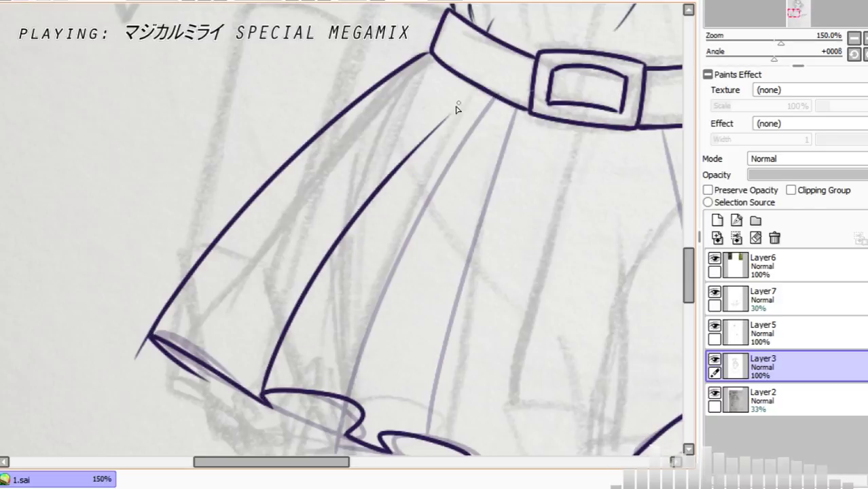
pyautogui.hotkey('ctrl', 'z')
pyautogui.moveTo(264, 399)
pyautogui.mouseDown()
pyautogui.moveTo(281, 338)
pyautogui.moveTo(452, 88)
pyautogui.mouseUp()
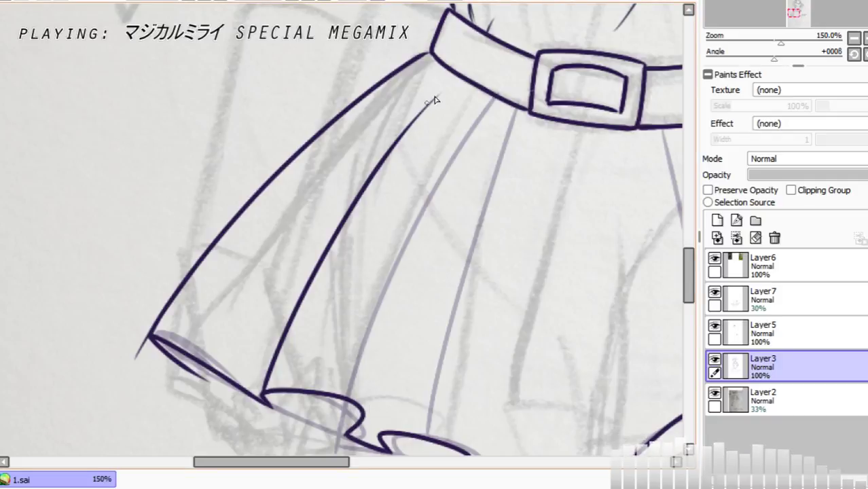
pyautogui.moveTo(447, 70); pyautogui.dragTo(406, 117)
pyautogui.hotkey('ctrl', 'z')
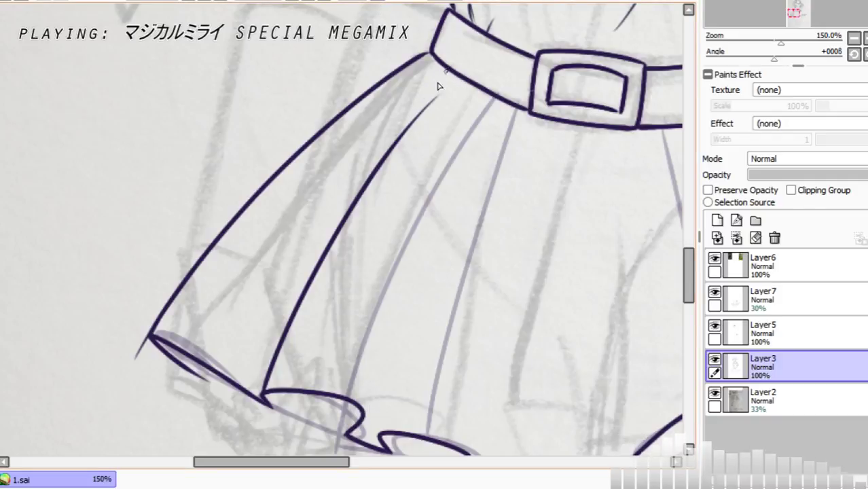
pyautogui.moveTo(447, 70); pyautogui.dragTo(407, 119)
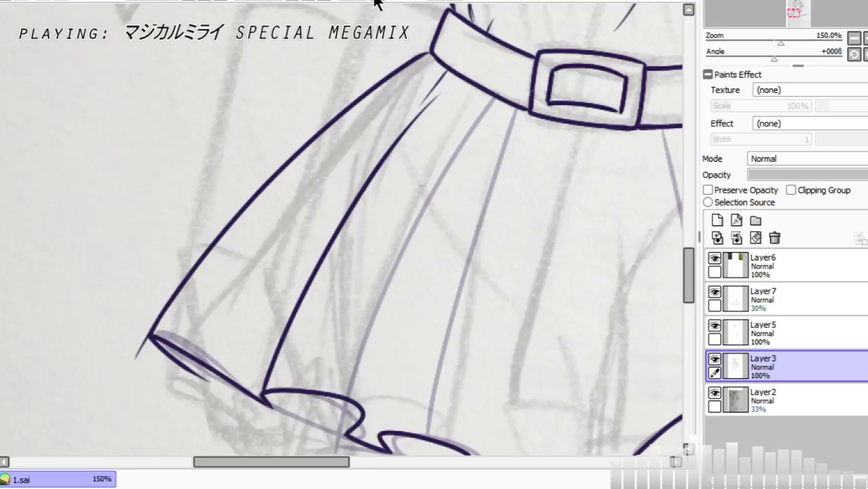
pyautogui.press('h')
pyautogui.moveTo(318, 410); pyautogui.dragTo(184, 100)
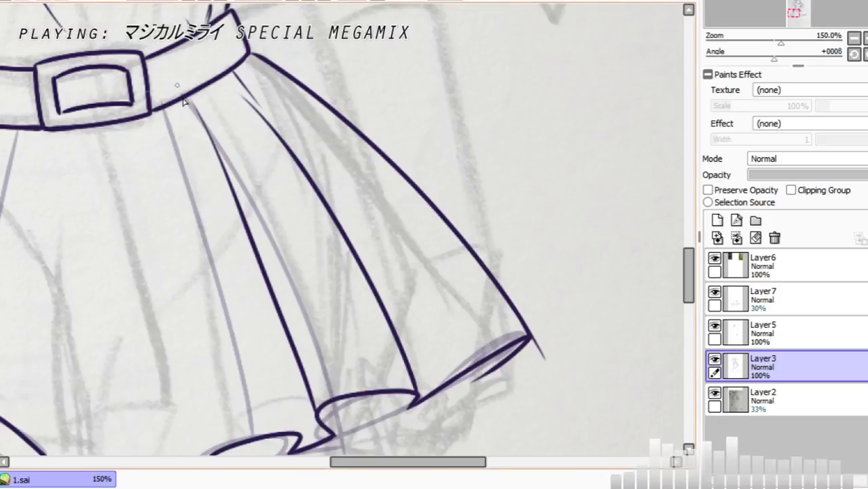
pyautogui.hotkey('ctrl', 'z')
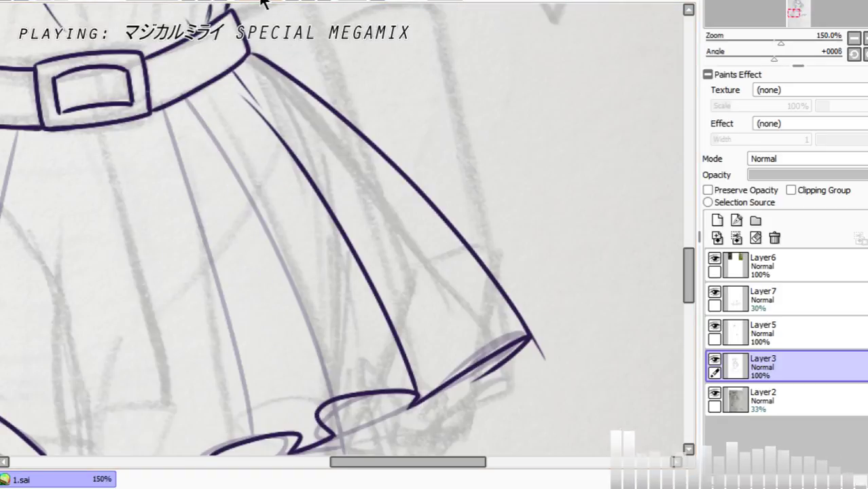
# Step: Rotate the view 180 degrees and ink two tapered pleat lines across the gap between the two hem loops farthest from the pouch
pyautogui.click(259, 54)
pyautogui.click(203, 1)
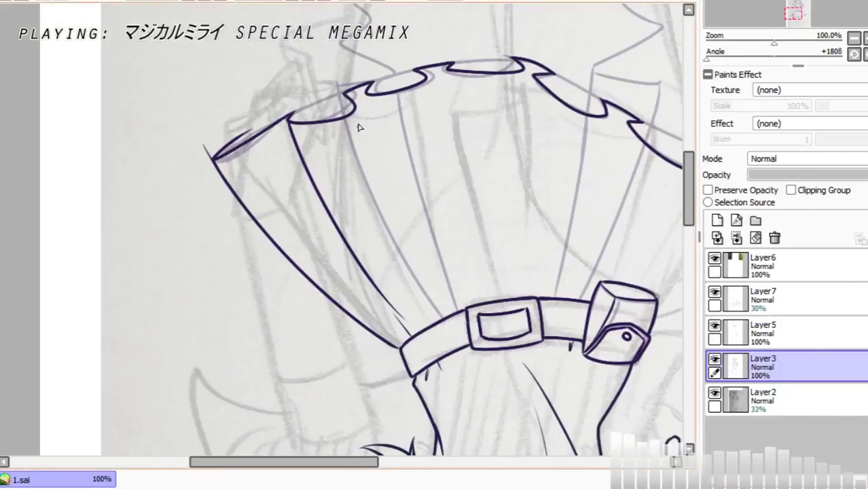
pyautogui.moveTo(355, 106); pyautogui.dragTo(410, 288)
pyautogui.hotkey('ctrl', 'z')
pyautogui.moveTo(354, 104); pyautogui.dragTo(425, 306)
pyautogui.moveTo(369, 95); pyautogui.dragTo(438, 285)
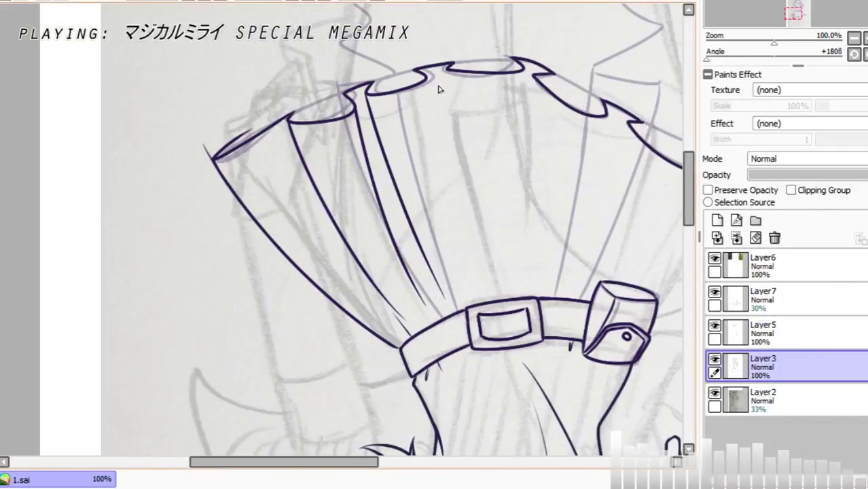
# Step: Ink three tapered pleat lines toward the buckle, from the near end of the neighbouring loop and both ends of the central loop
pyautogui.moveTo(425, 79); pyautogui.dragTo(478, 279)
pyautogui.moveTo(448, 70); pyautogui.dragTo(480, 278)
pyautogui.moveTo(523, 70); pyautogui.dragTo(508, 269)
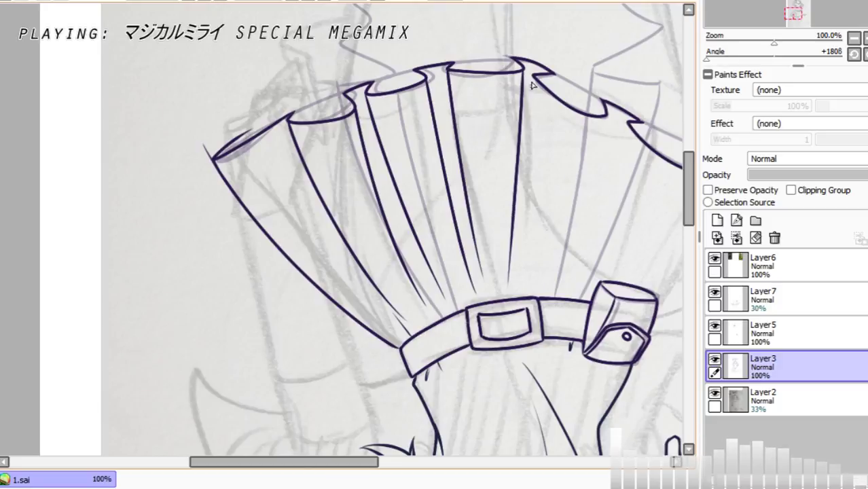
# Step: Ink both pleat lines of the loop on the central loop's pouch side, plus the first line of the next loop
pyautogui.moveTo(533, 75); pyautogui.dragTo(522, 268)
pyautogui.moveTo(605, 112)
pyautogui.mouseDown()
pyautogui.moveTo(594, 177)
pyautogui.moveTo(549, 272)
pyautogui.mouseUp()
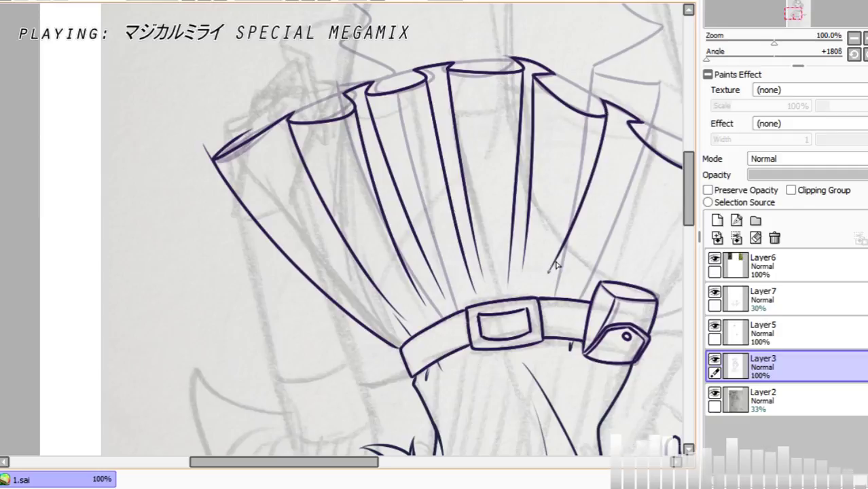
pyautogui.hotkey('ctrl', 'z')
pyautogui.moveTo(606, 115); pyautogui.dragTo(558, 291)
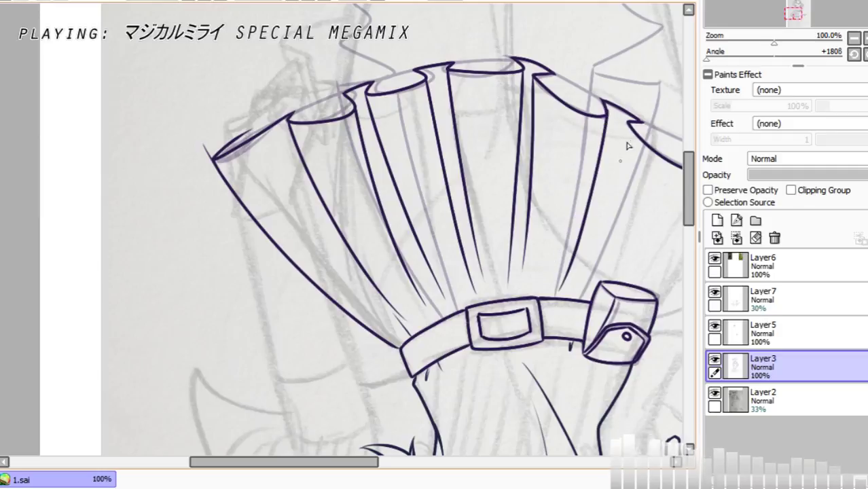
pyautogui.moveTo(628, 122); pyautogui.dragTo(581, 284)
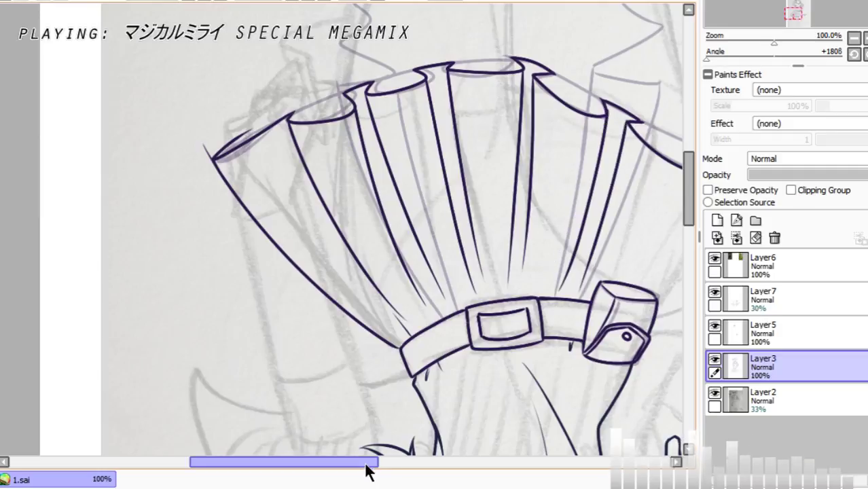
# Step: Ink three tapered pleat lines from the last pouch-side hem loops toward the pouch
pyautogui.moveTo(368, 465); pyautogui.dragTo(417, 465)
pyautogui.moveTo(541, 175); pyautogui.dragTo(481, 293)
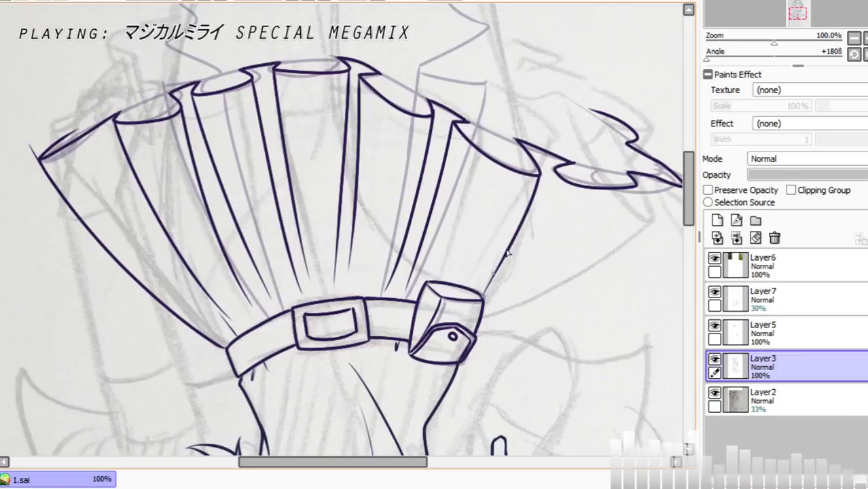
pyautogui.hotkey('ctrl', 'z')
pyautogui.moveTo(538, 175); pyautogui.dragTo(470, 285)
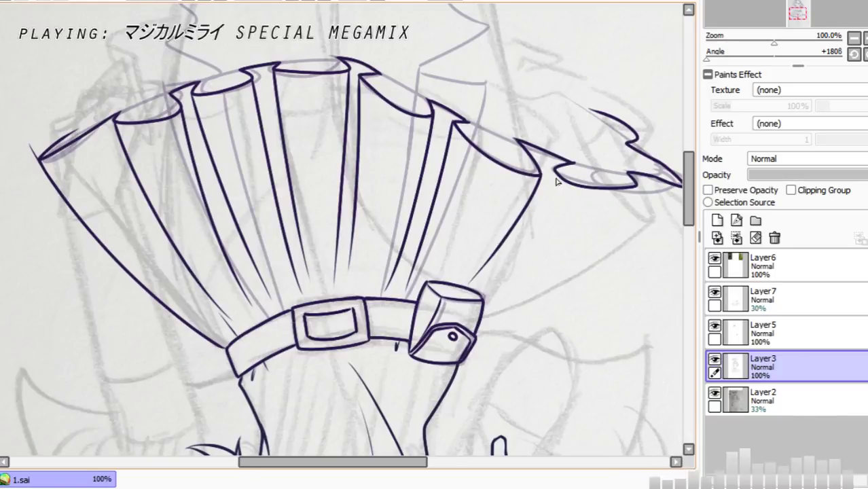
pyautogui.moveTo(554, 173); pyautogui.dragTo(475, 288)
pyautogui.moveTo(633, 191); pyautogui.dragTo(514, 295)
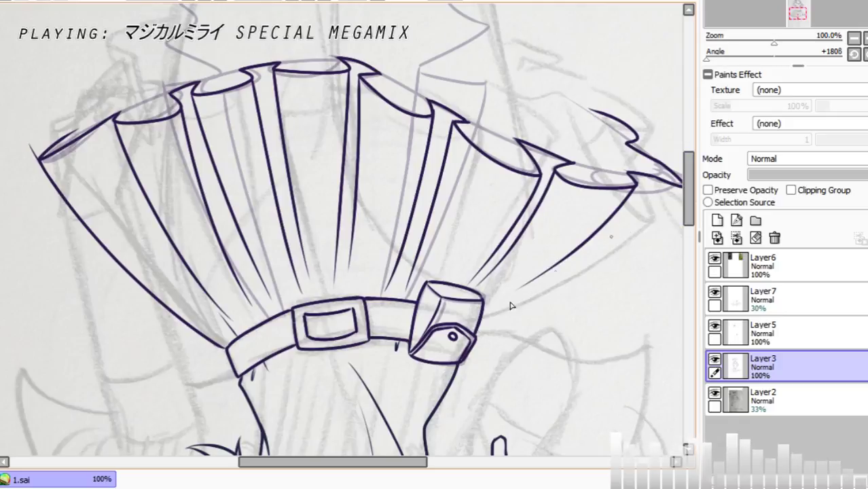
# Step: Ink the skirt's pouch-side outline as one long curve from the pointed hem corner to the pouch
pyautogui.moveTo(382, 461); pyautogui.dragTo(412, 461)
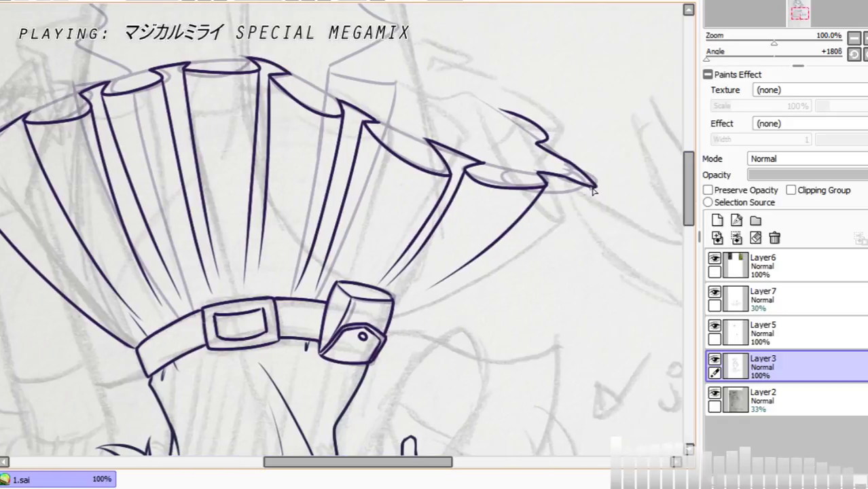
pyautogui.moveTo(592, 191); pyautogui.dragTo(432, 322)
pyautogui.hotkey('ctrl', 'z')
pyautogui.moveTo(596, 189)
pyautogui.mouseDown()
pyautogui.moveTo(465, 298)
pyautogui.moveTo(406, 318)
pyautogui.moveTo(596, 186)
pyautogui.moveTo(452, 296)
pyautogui.moveTo(391, 319)
pyautogui.mouseUp()
pyautogui.hotkey('ctrl', 'z')
pyautogui.hotkey('ctrl', 'z')
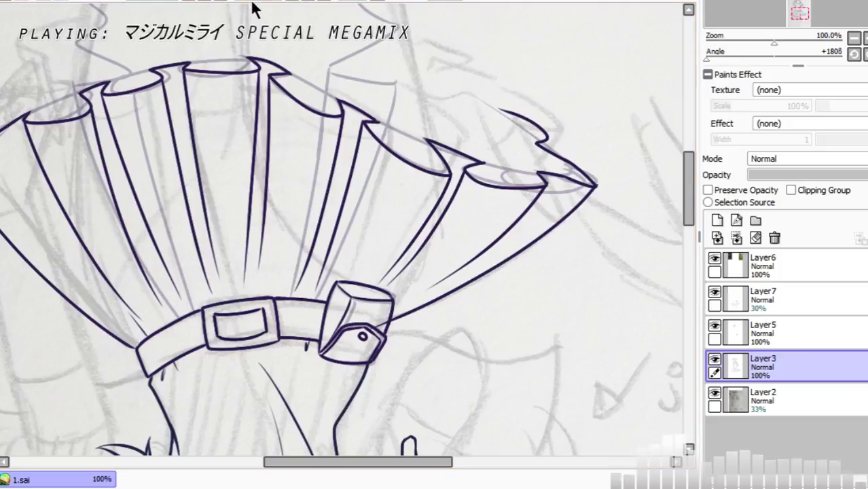
# Step: Return to the upright view at 150% zoom, tidy the pouch-side hem corner and erase the outline overlapping the pouch
pyautogui.press('Home')
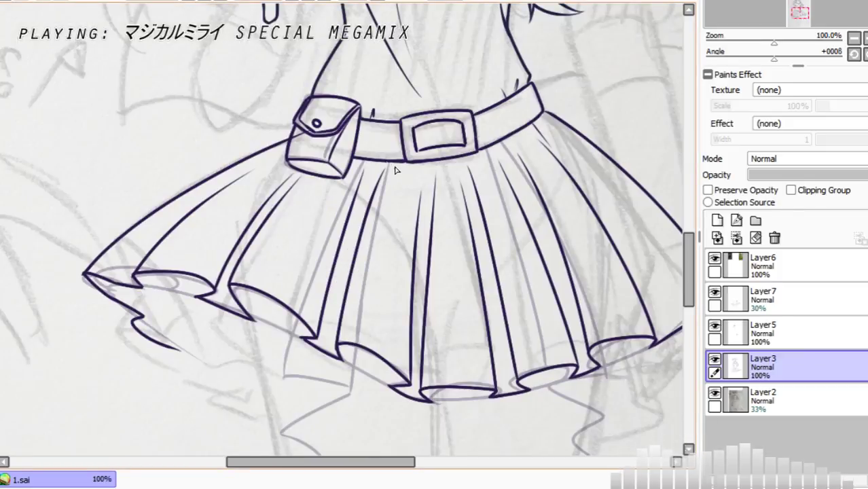
pyautogui.hotkey('ctrl', '+')
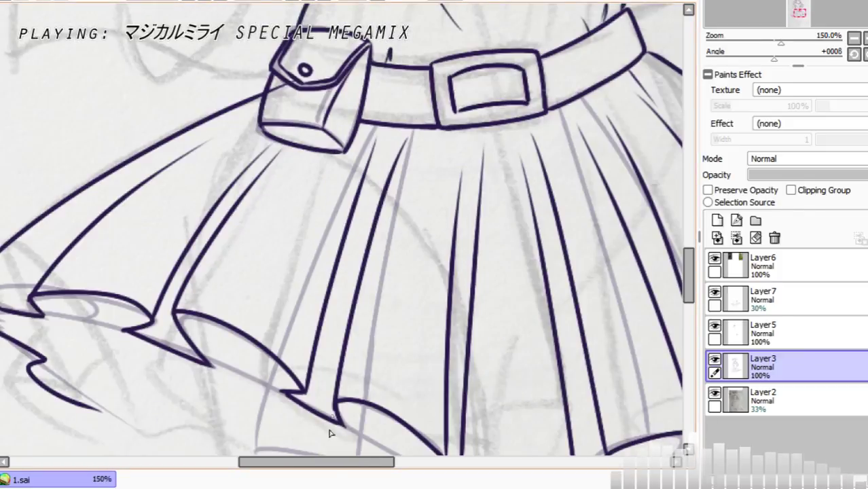
pyautogui.moveTo(329, 466); pyautogui.dragTo(273, 466)
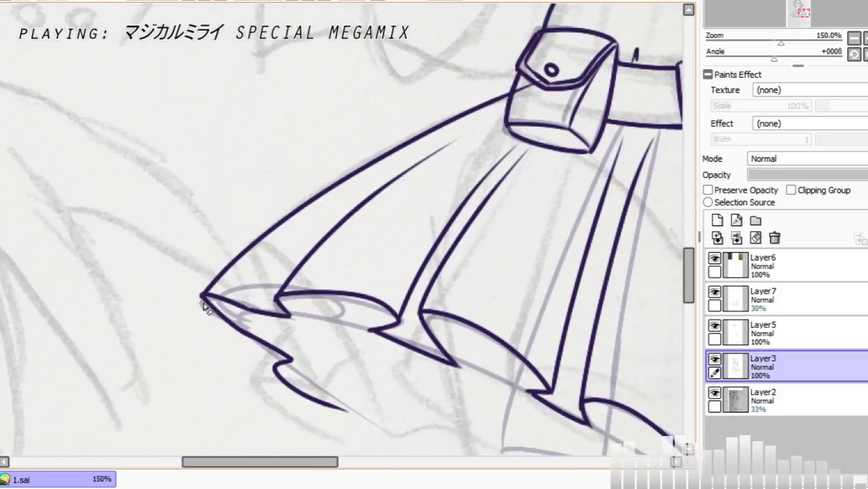
pyautogui.moveTo(203, 295); pyautogui.dragTo(232, 264)
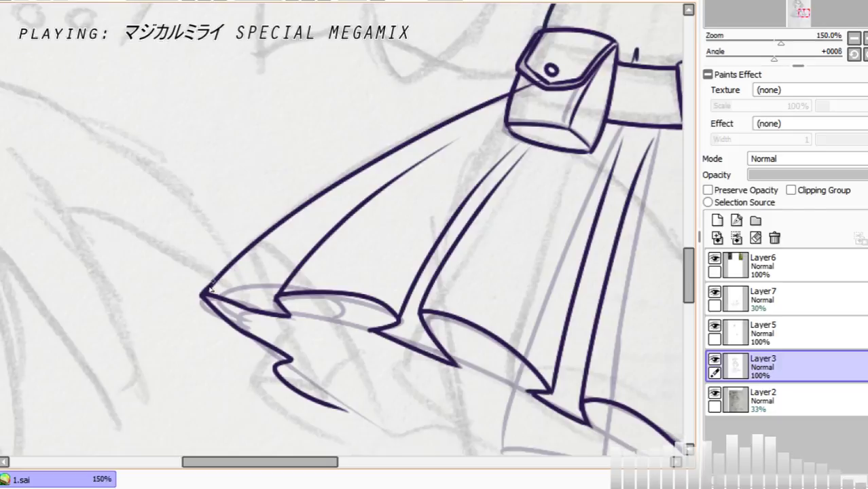
pyautogui.hotkey('ctrl', 'z')
pyautogui.moveTo(201, 295); pyautogui.dragTo(236, 255)
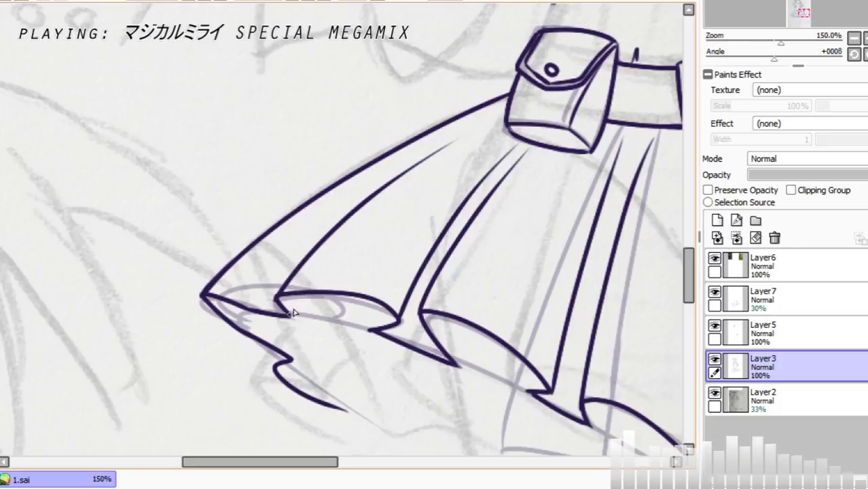
# Step: Ink short inner-fold lines at both ends of the two pouch-side hem loops, joining the hem points to the loop curves
pyautogui.moveTo(290, 317)
pyautogui.mouseDown()
pyautogui.moveTo(304, 290)
pyautogui.moveTo(301, 299)
pyautogui.moveTo(318, 286)
pyautogui.moveTo(371, 280)
pyautogui.moveTo(293, 300)
pyautogui.moveTo(291, 316)
pyautogui.moveTo(306, 293)
pyautogui.mouseUp()
pyautogui.hotkey('ctrl', 'z')
pyautogui.hotkey('ctrl', 'z')
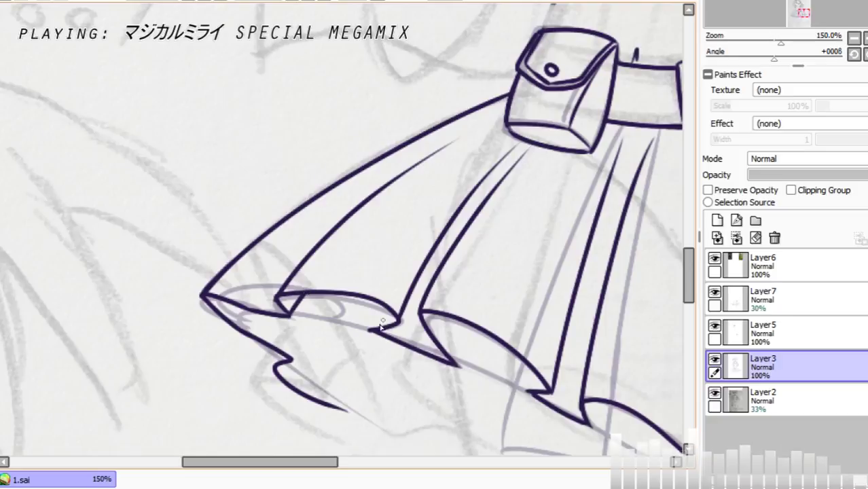
pyautogui.moveTo(372, 330); pyautogui.dragTo(384, 304)
pyautogui.hotkey('ctrl', 'z')
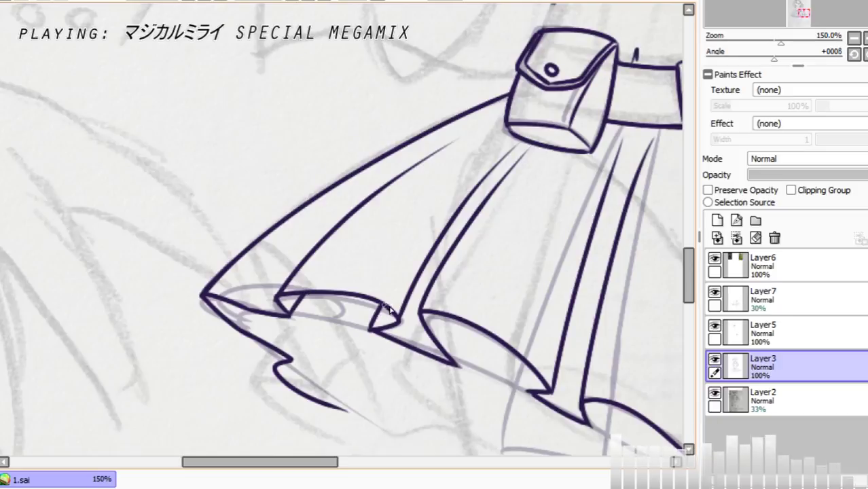
pyautogui.moveTo(459, 362); pyautogui.dragTo(476, 326)
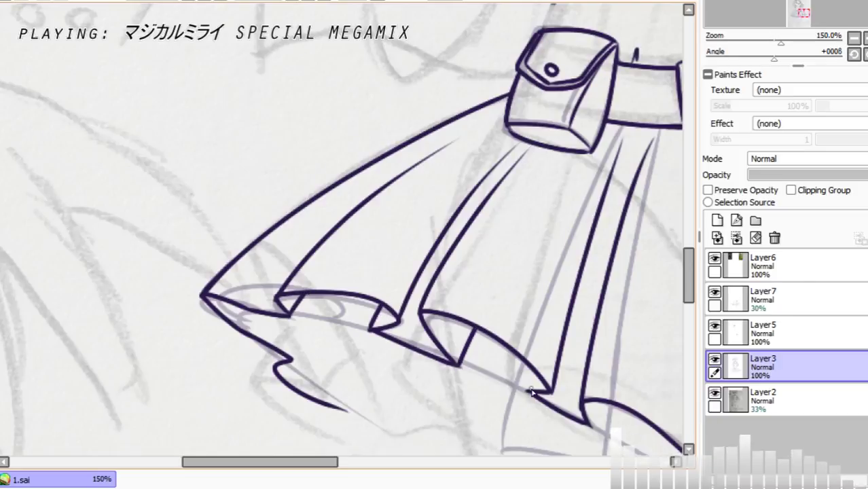
pyautogui.moveTo(532, 392); pyautogui.dragTo(534, 377)
pyautogui.hotkey('ctrl', 'z')
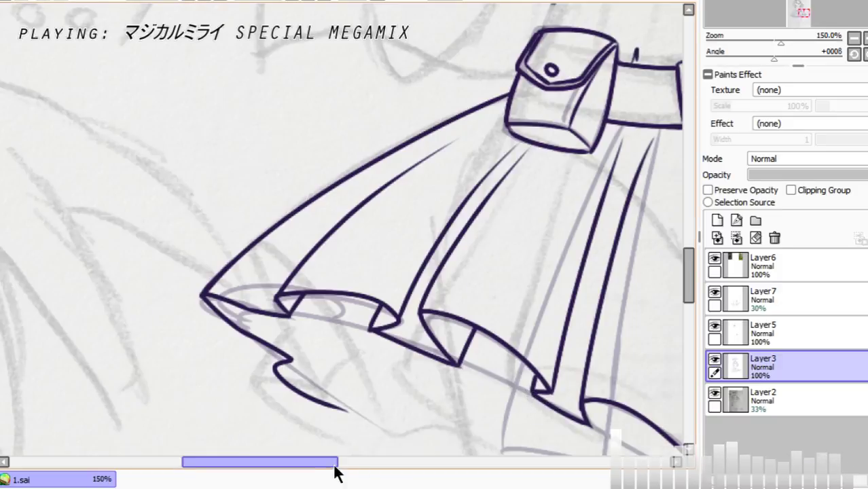
# Step: Ink short inner-fold lines at both ends of the next hem loop and at the pouch-side end of the central loop
pyautogui.moveTo(314, 464); pyautogui.dragTo(355, 473)
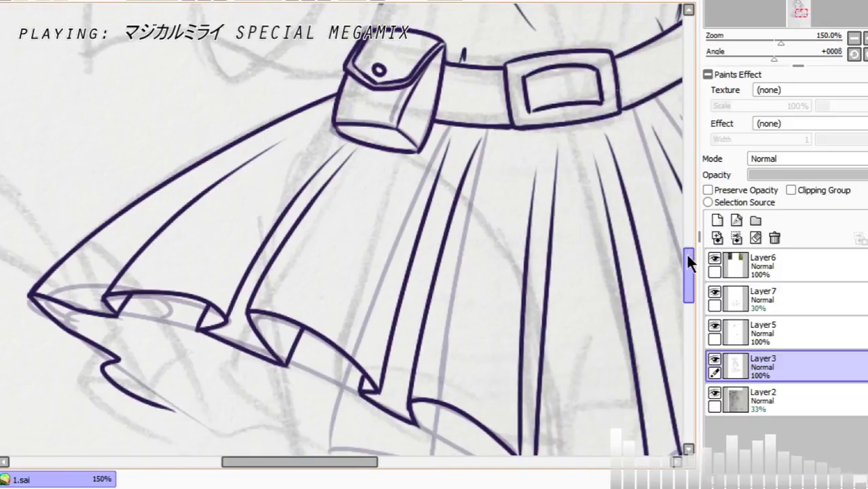
pyautogui.moveTo(687, 267); pyautogui.dragTo(690, 270)
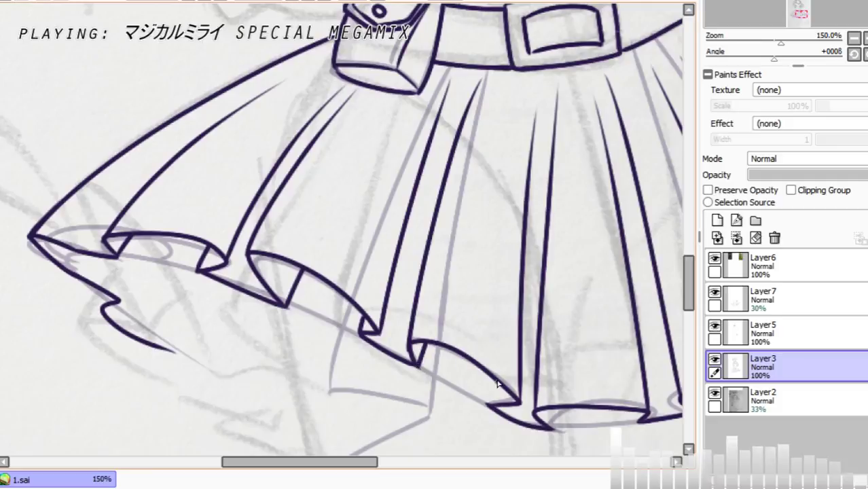
pyautogui.moveTo(494, 384)
pyautogui.mouseDown()
pyautogui.moveTo(486, 404)
pyautogui.moveTo(561, 407)
pyautogui.moveTo(551, 431)
pyautogui.mouseUp()
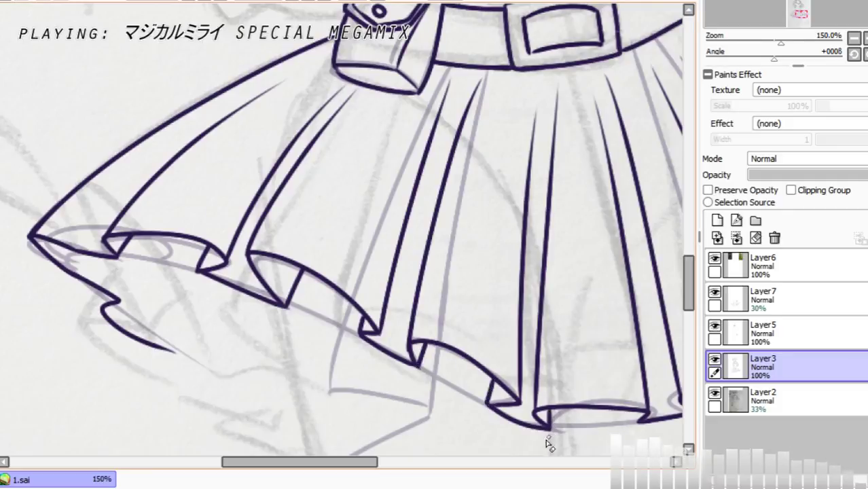
# Step: Ink short inner-fold lines at the open end of the central hem loop and at both ends of the two loops beyond it
pyautogui.hscroll(3, 372, 468)
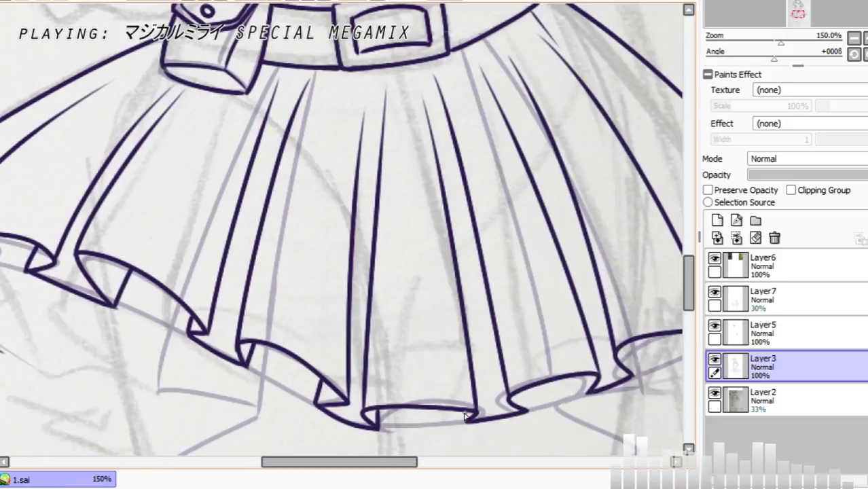
pyautogui.hotkey('ctrl', 'z')
pyautogui.moveTo(467, 417); pyautogui.dragTo(467, 424)
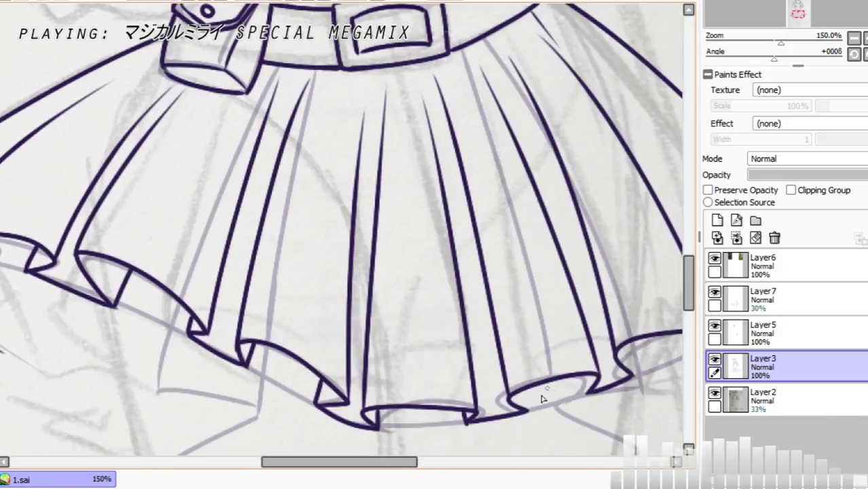
pyautogui.moveTo(522, 393); pyautogui.dragTo(527, 411)
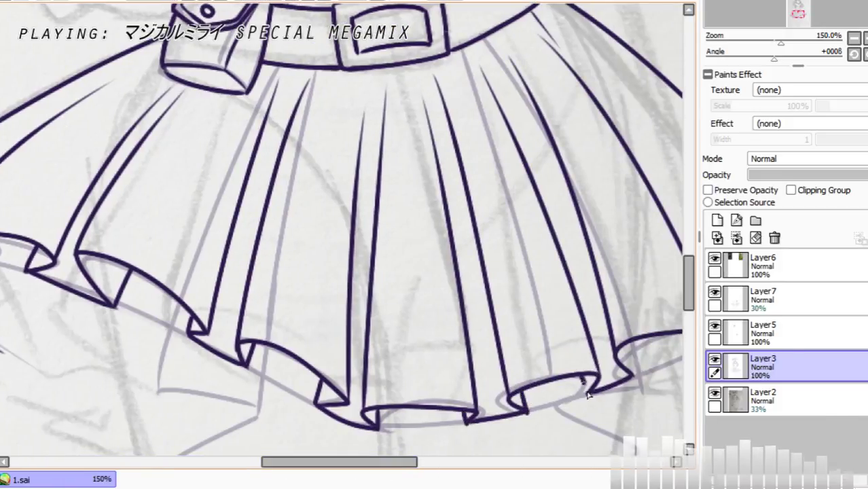
pyautogui.hscroll(3, 388, 466)
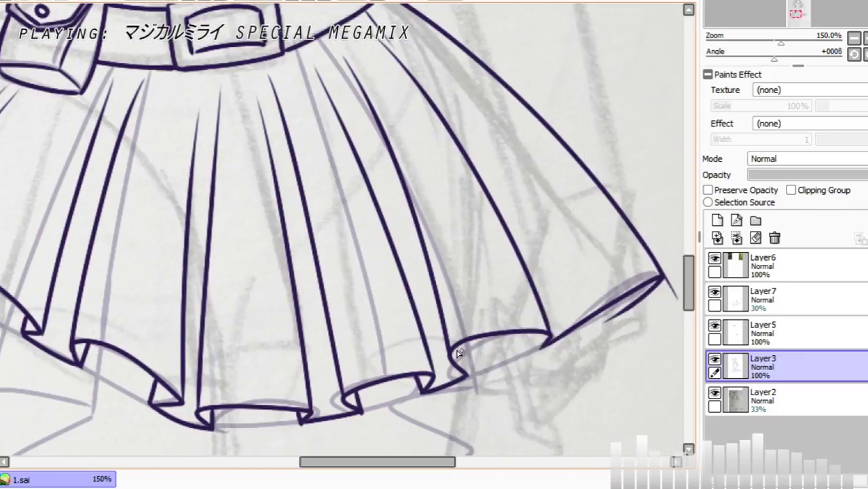
pyautogui.moveTo(462, 365); pyautogui.dragTo(466, 374)
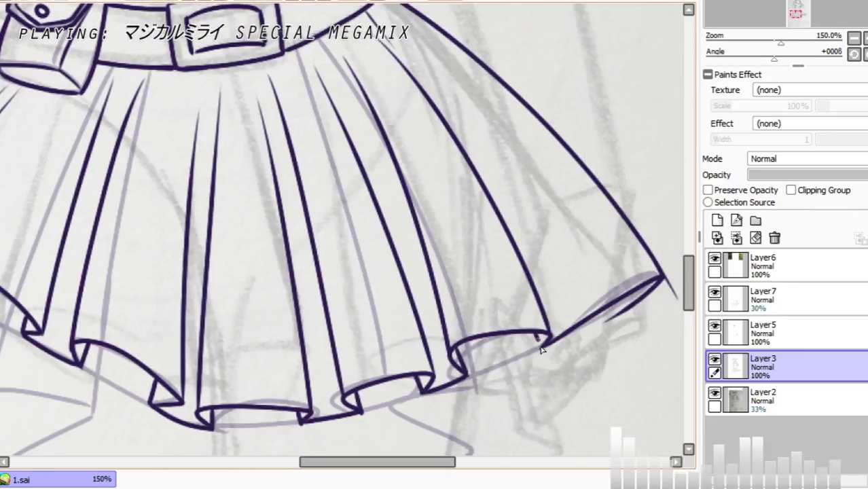
pyautogui.moveTo(542, 349); pyautogui.dragTo(536, 335)
# Step: Ink the zigzag back hem under the skirt corner opposite the pouch, with short fold lines joining it to the front hem
pyautogui.moveTo(606, 325)
pyautogui.mouseDown()
pyautogui.moveTo(524, 375)
pyautogui.moveTo(537, 370)
pyautogui.moveTo(524, 373)
pyautogui.moveTo(527, 361)
pyautogui.moveTo(425, 416)
pyautogui.mouseUp()
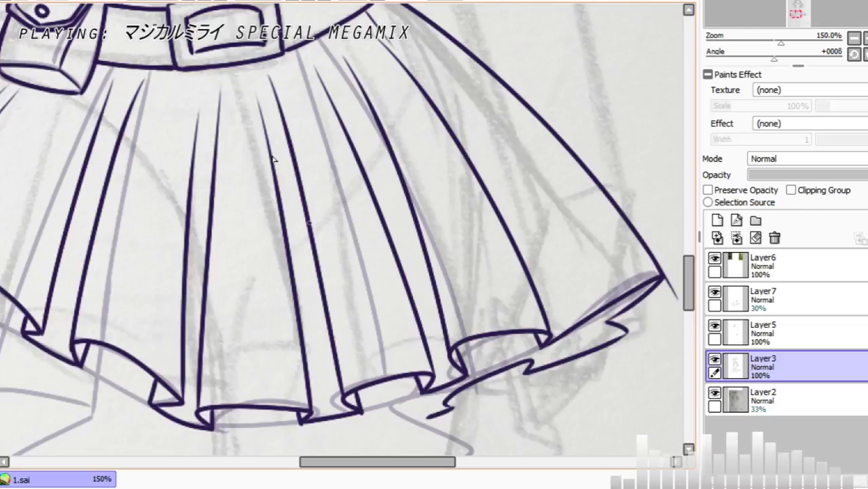
pyautogui.hotkey('ctrl', 'z')
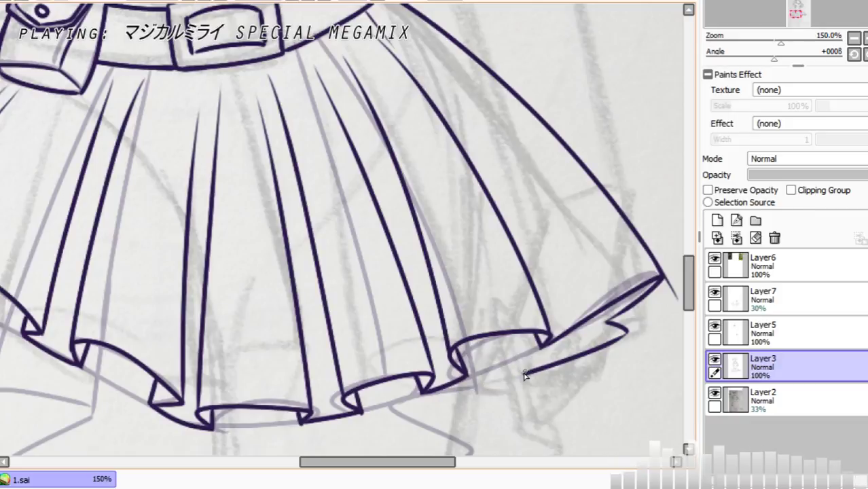
pyautogui.moveTo(518, 361)
pyautogui.mouseDown()
pyautogui.moveTo(499, 371)
pyautogui.moveTo(461, 392)
pyautogui.mouseUp()
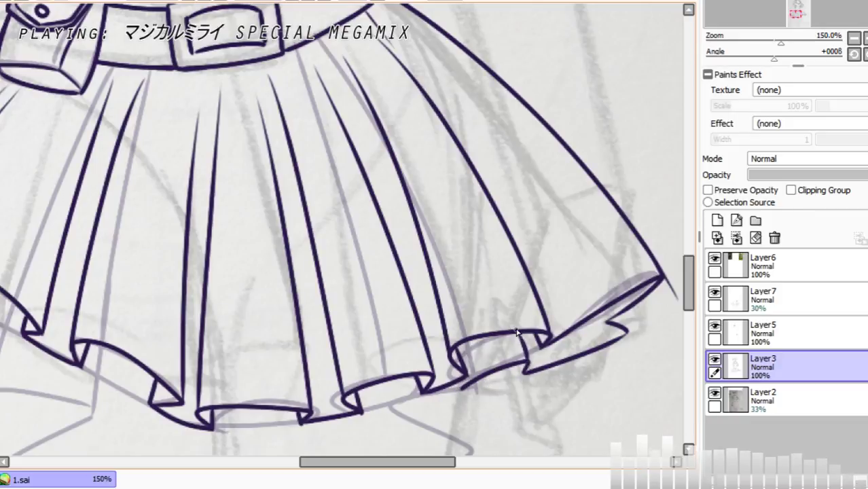
pyautogui.moveTo(517, 332); pyautogui.dragTo(529, 364)
pyautogui.hotkey('ctrl', 'z')
pyautogui.moveTo(517, 331); pyautogui.dragTo(527, 363)
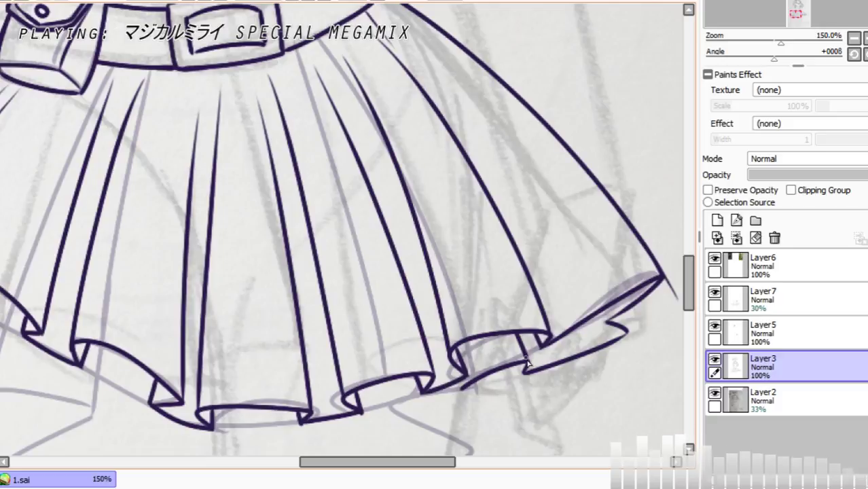
pyautogui.moveTo(601, 311); pyautogui.dragTo(606, 319)
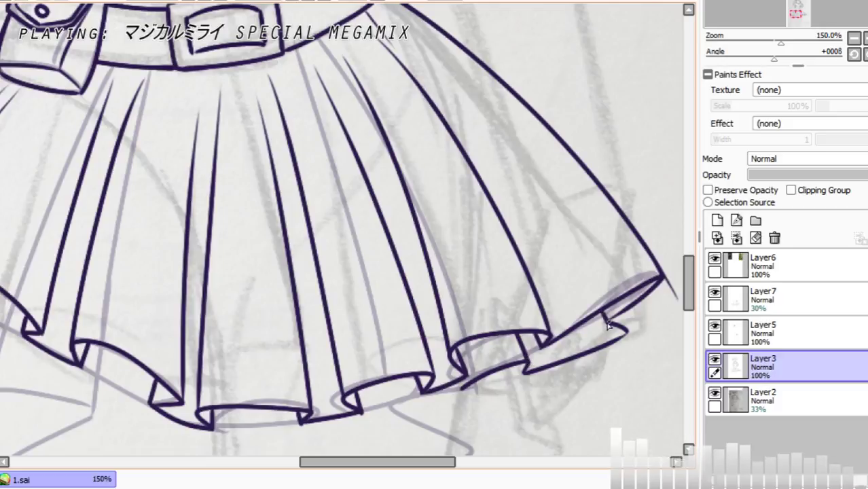
pyautogui.click(185, 0)
pyautogui.click(186, 1)
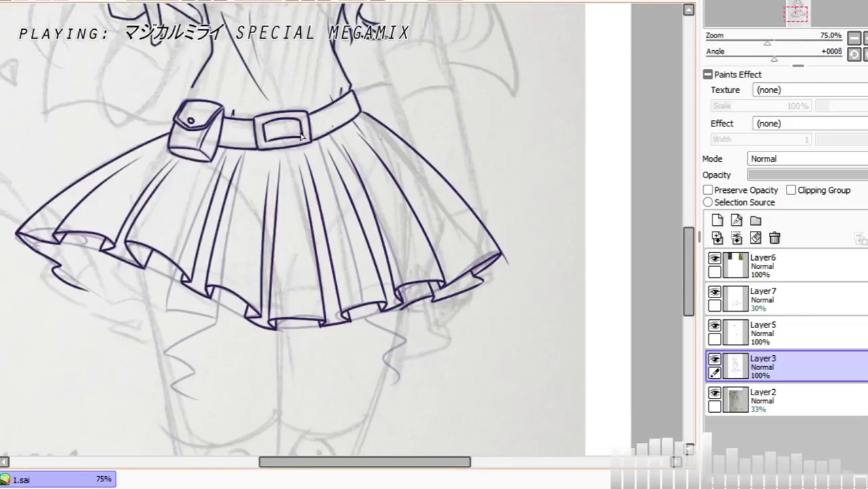
pyautogui.moveTo(368, 470); pyautogui.dragTo(339, 474)
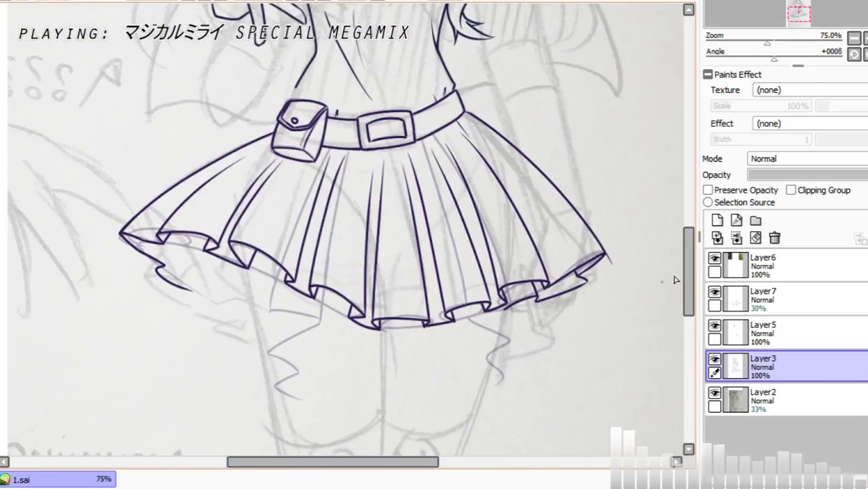
pyautogui.moveTo(682, 266); pyautogui.dragTo(690, 299)
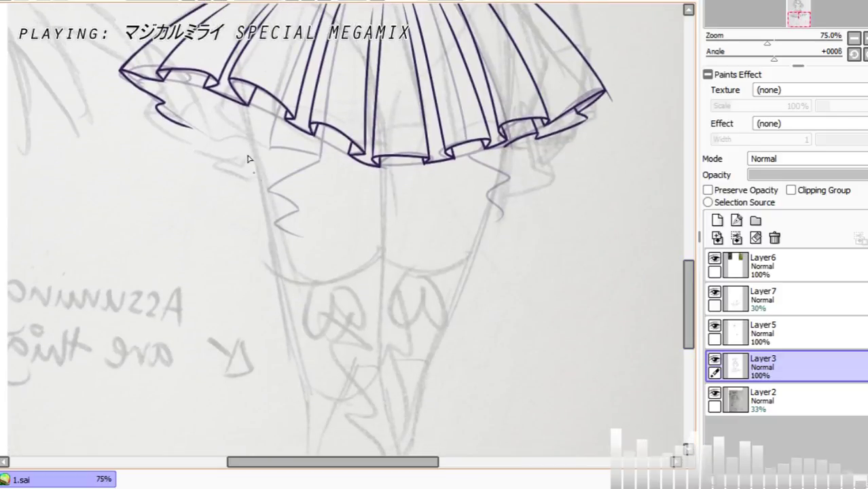
pyautogui.moveTo(251, 148); pyautogui.dragTo(280, 272)
pyautogui.hotkey('ctrl', 'z')
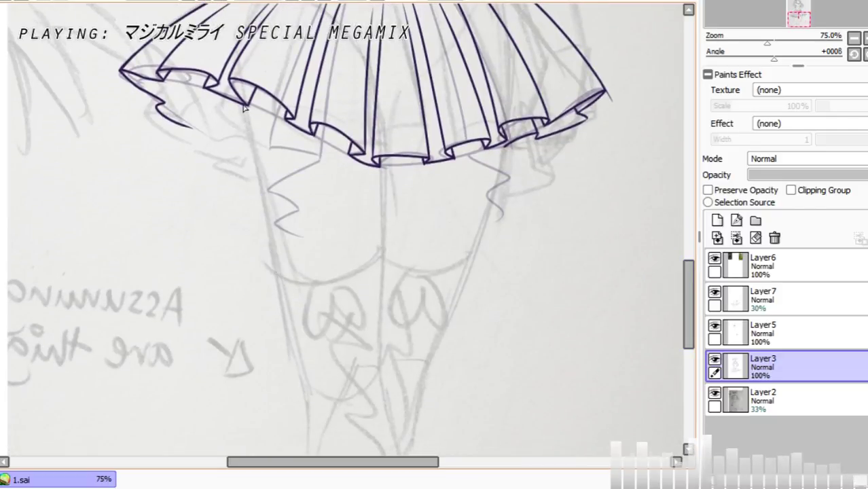
pyautogui.moveTo(243, 105); pyautogui.dragTo(283, 277)
pyautogui.hotkey('ctrl', 'z')
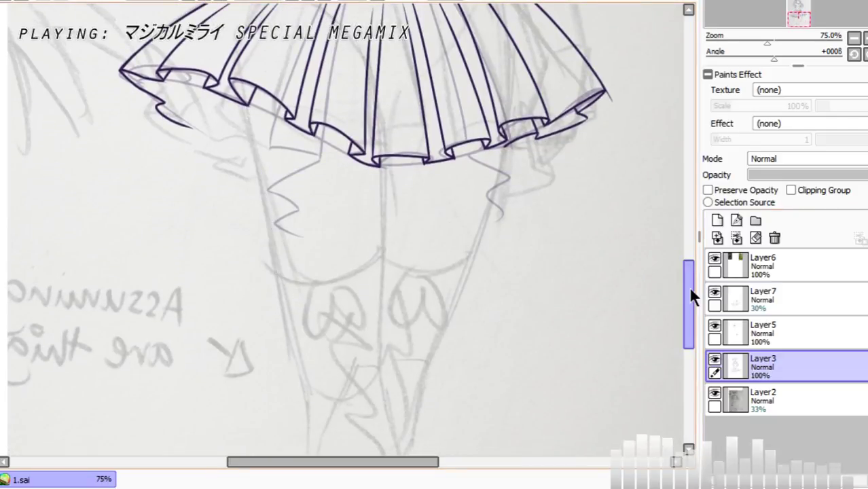
# Step: Switch to Layer5 and try to ink the pouch-side outer thigh line as one long stroke from the pouch down the leg
pyautogui.moveTo(687, 286); pyautogui.dragTo(687, 266)
pyautogui.click(719, 329)
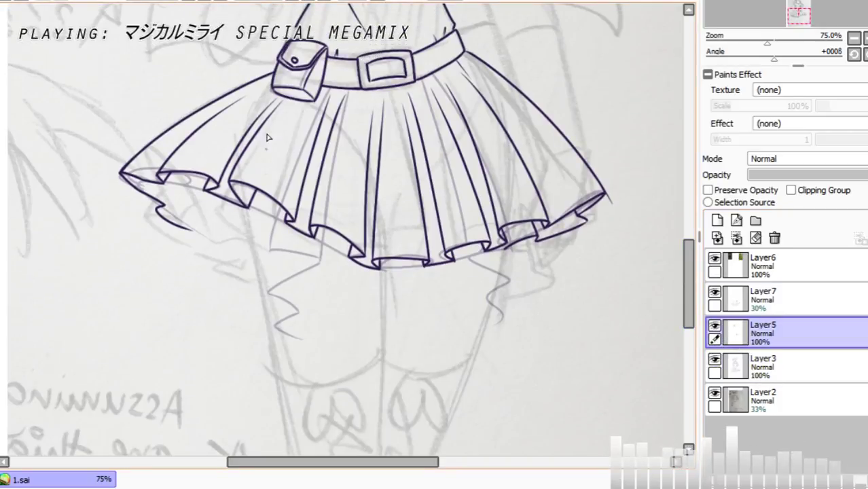
pyautogui.moveTo(258, 102); pyautogui.dragTo(274, 372)
pyautogui.hotkey('ctrl', '-')
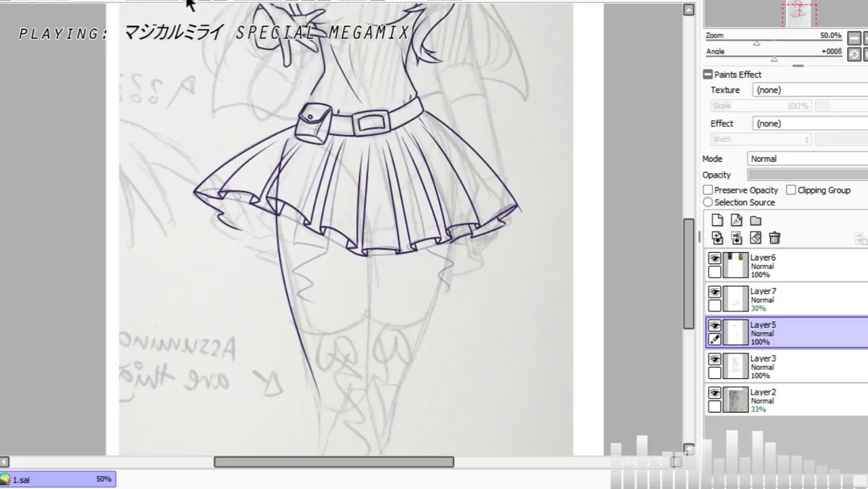
pyautogui.moveTo(687, 268)
pyautogui.mouseDown()
pyautogui.moveTo(689, 291)
pyautogui.moveTo(687, 282)
pyautogui.mouseUp()
pyautogui.hotkey('ctrl', 'z')
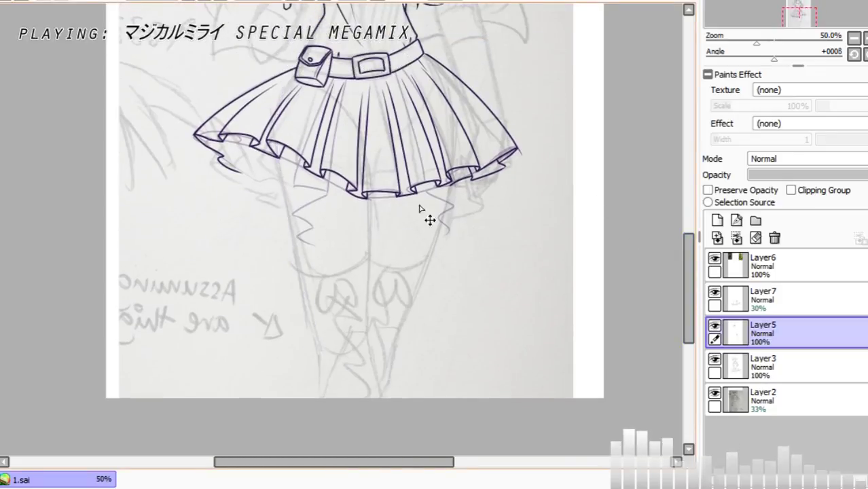
pyautogui.moveTo(283, 95); pyautogui.dragTo(320, 381)
pyautogui.hotkey('ctrl', 'z')
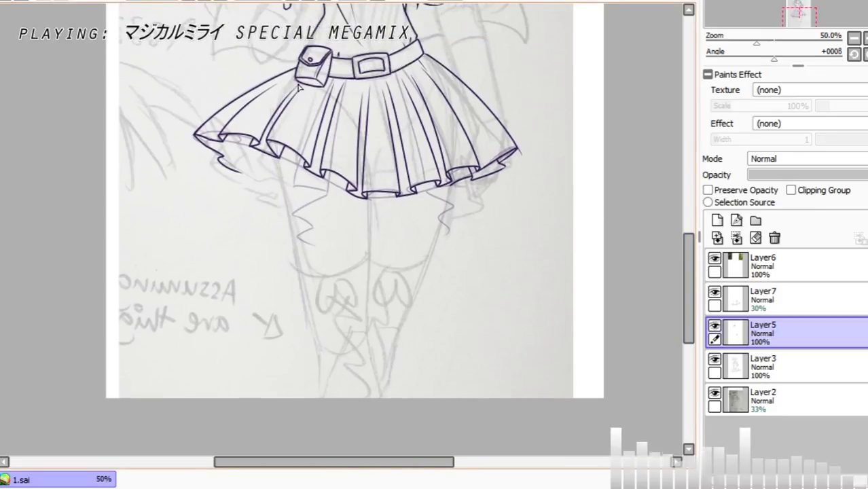
pyautogui.moveTo(296, 79); pyautogui.dragTo(315, 383)
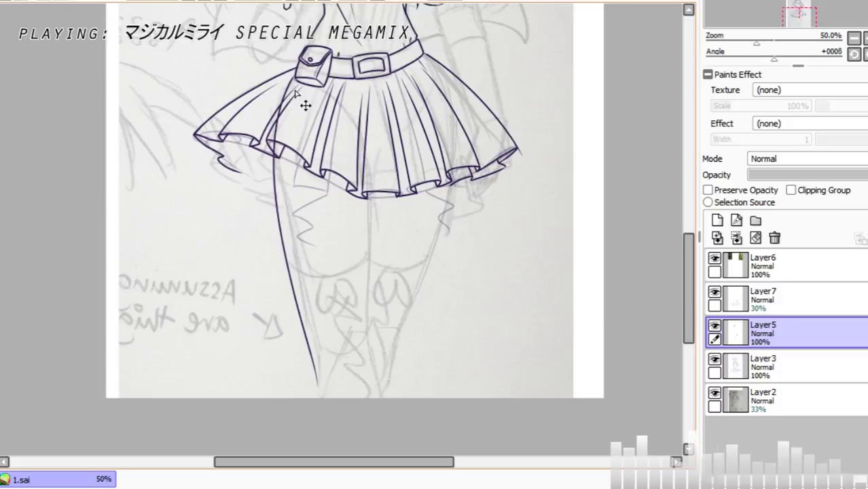
pyautogui.hotkey('ctrl', 'z')
pyautogui.moveTo(296, 81)
pyautogui.mouseDown()
pyautogui.moveTo(304, 300)
pyautogui.moveTo(330, 386)
pyautogui.mouseUp()
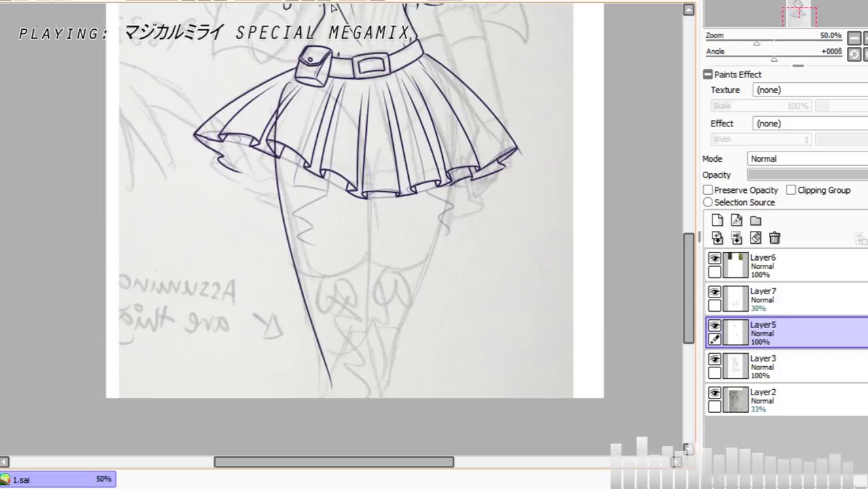
# Step: With the view flipped horizontally and Layer3 hidden, redraw the pouch-side outer thigh line from below the pouch to the canvas's lower edge
pyautogui.press('h')
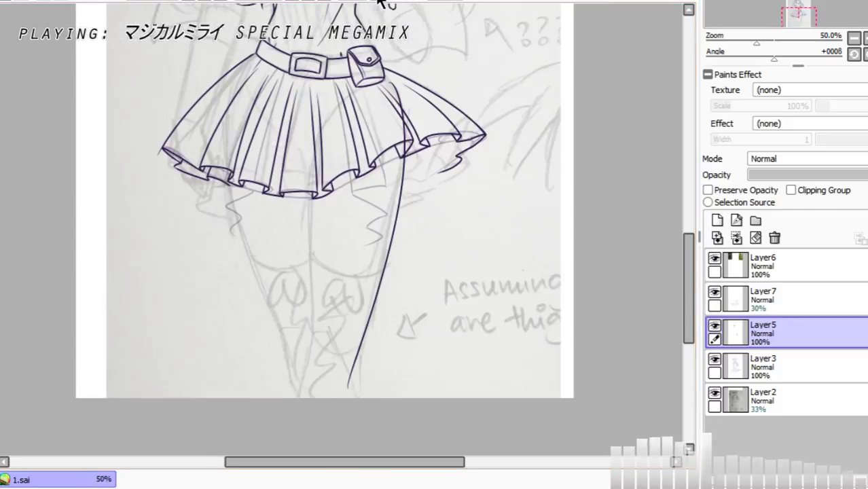
pyautogui.click(714, 360)
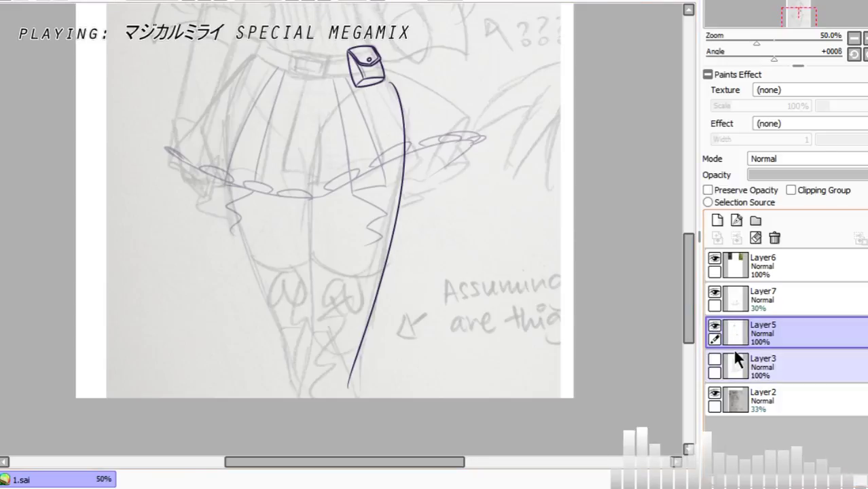
pyautogui.hotkey('ctrl', 'z')
pyautogui.moveTo(391, 89); pyautogui.dragTo(342, 373)
pyautogui.hotkey('ctrl', 'z')
pyautogui.moveTo(394, 90); pyautogui.dragTo(354, 384)
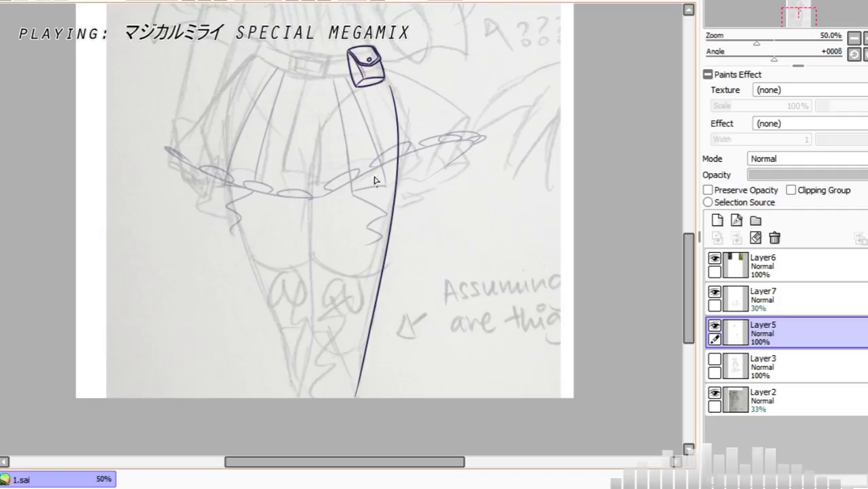
# Step: Ink the curved inner thigh line between the legs and the opposite leg's outer line from the waist down
pyautogui.moveTo(332, 113); pyautogui.dragTo(307, 377)
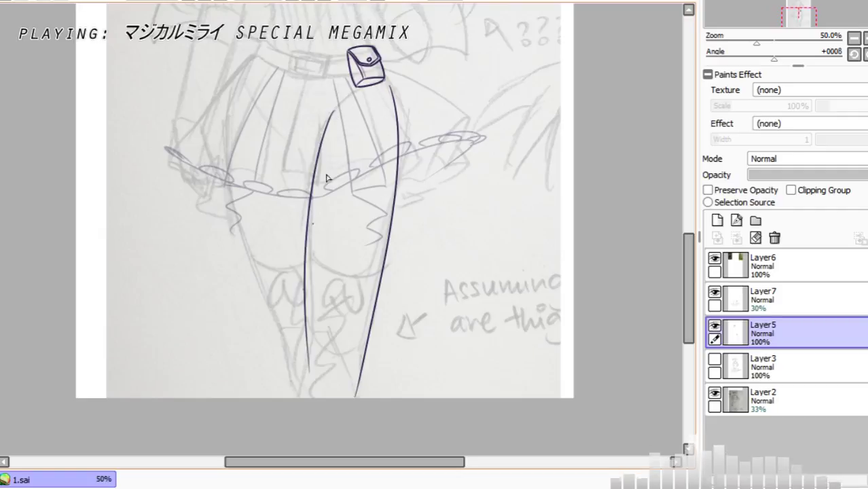
pyautogui.hotkey('ctrl', 'z')
pyautogui.moveTo(343, 102)
pyautogui.mouseDown()
pyautogui.moveTo(304, 229)
pyautogui.moveTo(300, 376)
pyautogui.mouseUp()
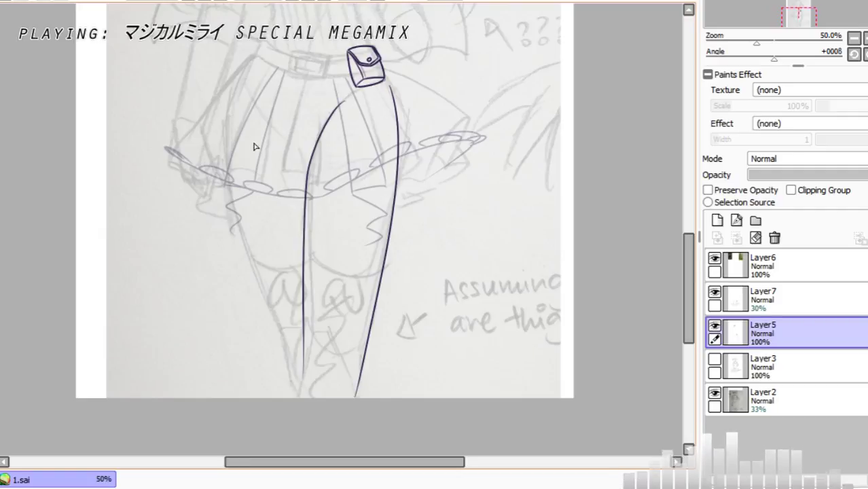
pyautogui.moveTo(252, 57); pyautogui.dragTo(277, 354)
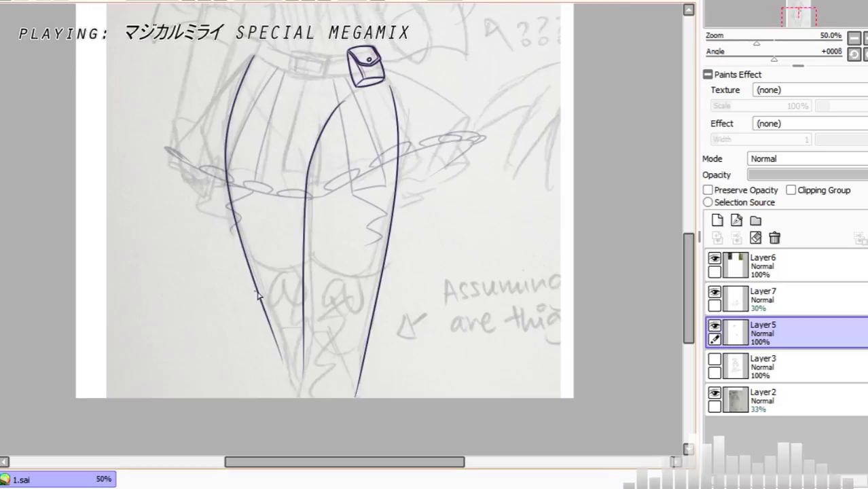
pyautogui.moveTo(248, 102); pyautogui.dragTo(316, 163)
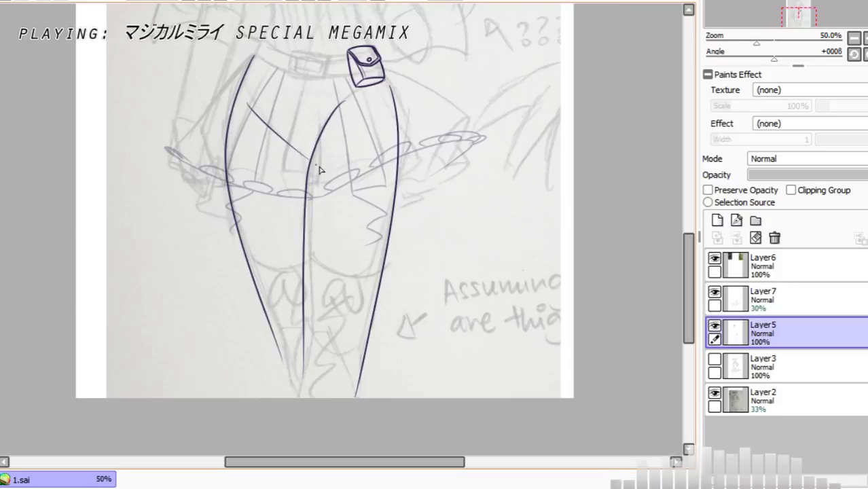
pyautogui.hotkey('ctrl', 'z')
pyautogui.moveTo(252, 97); pyautogui.dragTo(309, 156)
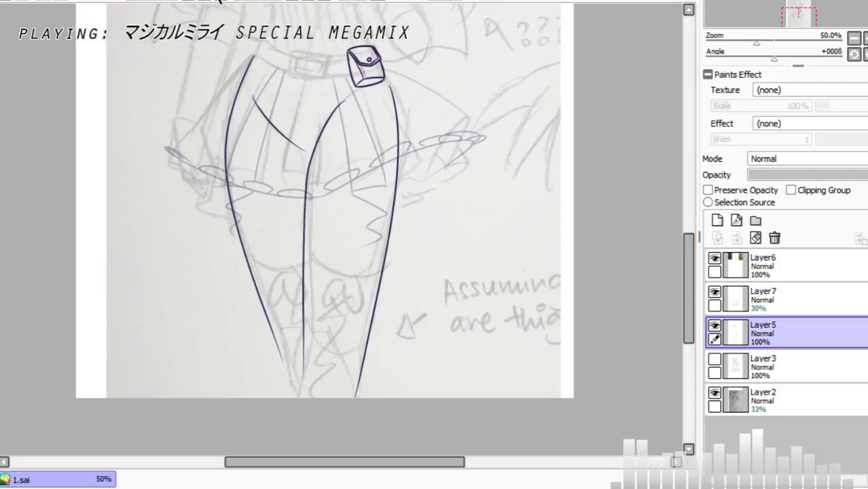
pyautogui.hotkey('ctrl', '+')
pyautogui.hotkey('ctrl', 'z')
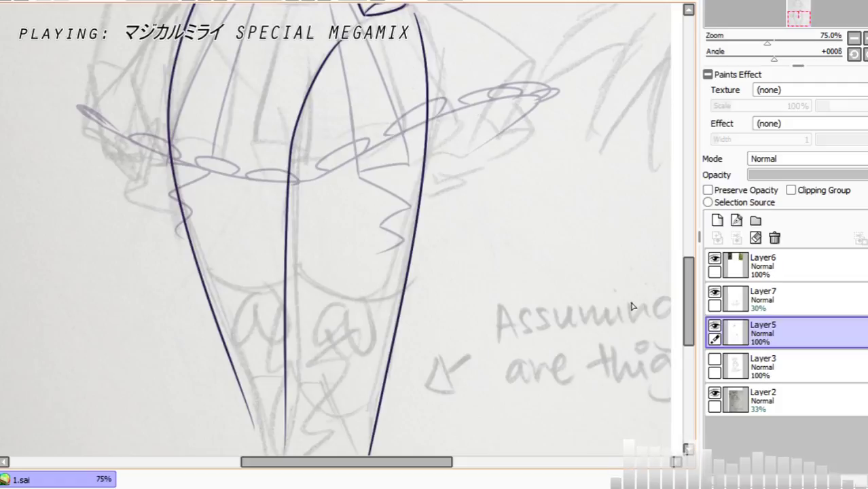
# Step: Move Layer7 above Layer6 in the layer order and make Layer3 visible again
pyautogui.moveTo(776, 299); pyautogui.dragTo(776, 254)
pyautogui.click(715, 359)
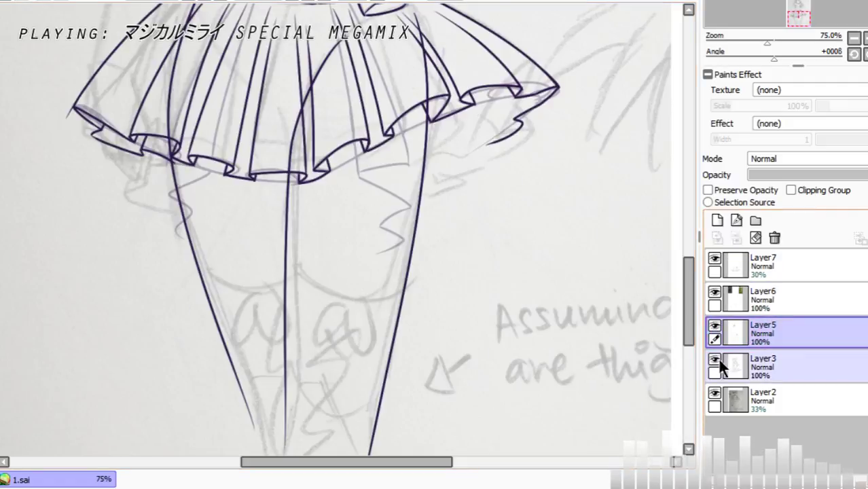
pyautogui.click(714, 359)
pyautogui.click(713, 360)
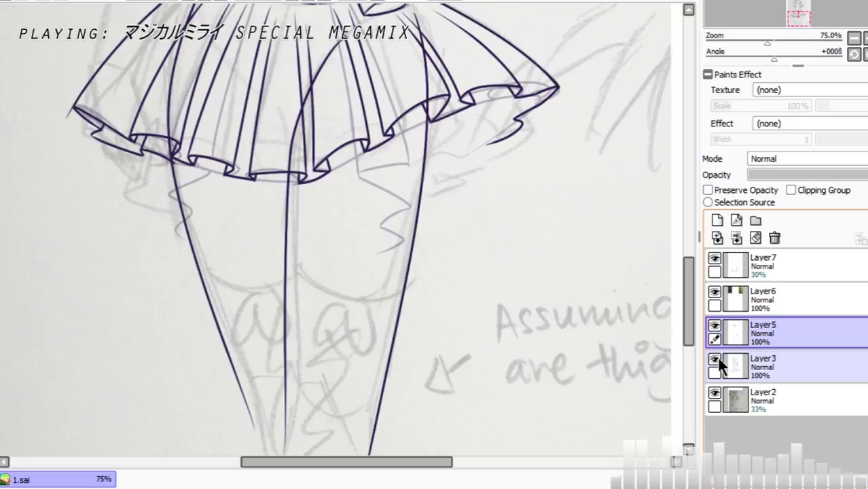
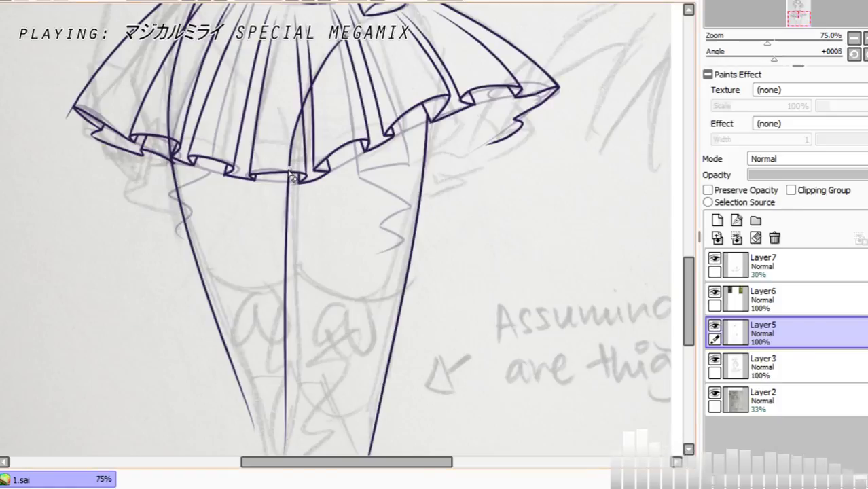
# Step: Erase the parts of the thigh lines on Layer5 that overlap the skirt
pyautogui.moveTo(292, 175)
pyautogui.mouseDown()
pyautogui.moveTo(292, 147)
pyautogui.moveTo(293, 175)
pyautogui.mouseUp()
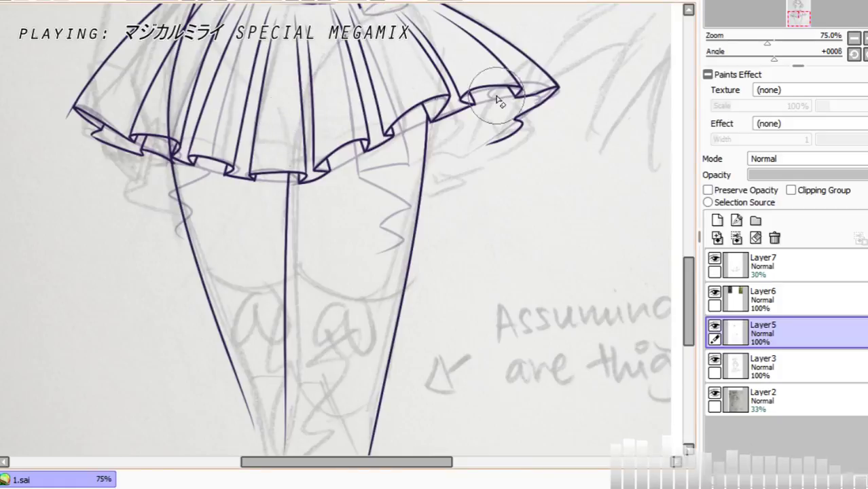
pyautogui.moveTo(689, 291); pyautogui.dragTo(691, 267)
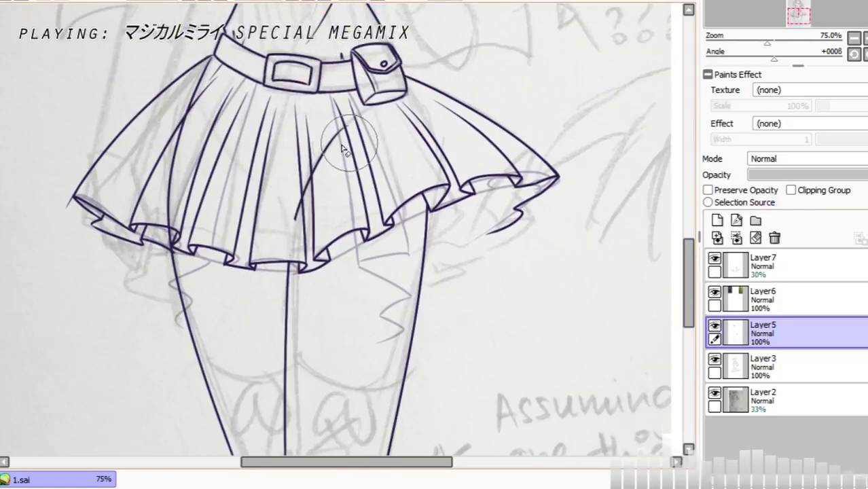
pyautogui.moveTo(297, 203); pyautogui.dragTo(289, 217)
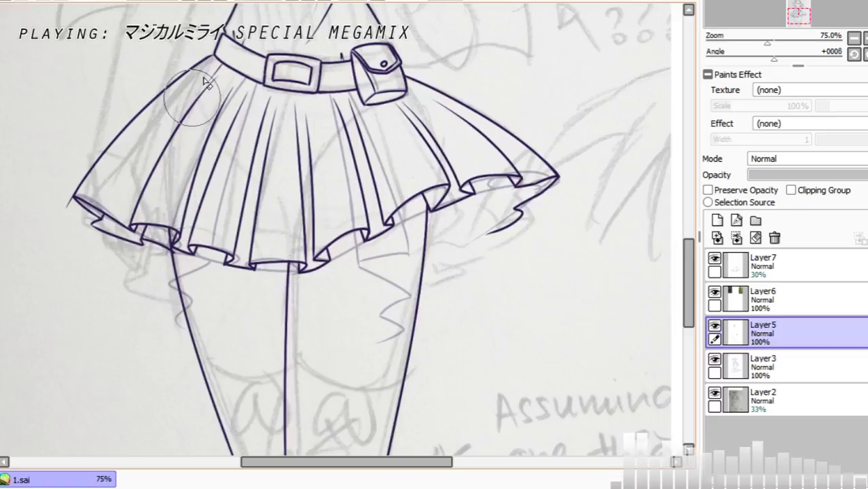
pyautogui.click(186, 1)
pyautogui.click(187, 1)
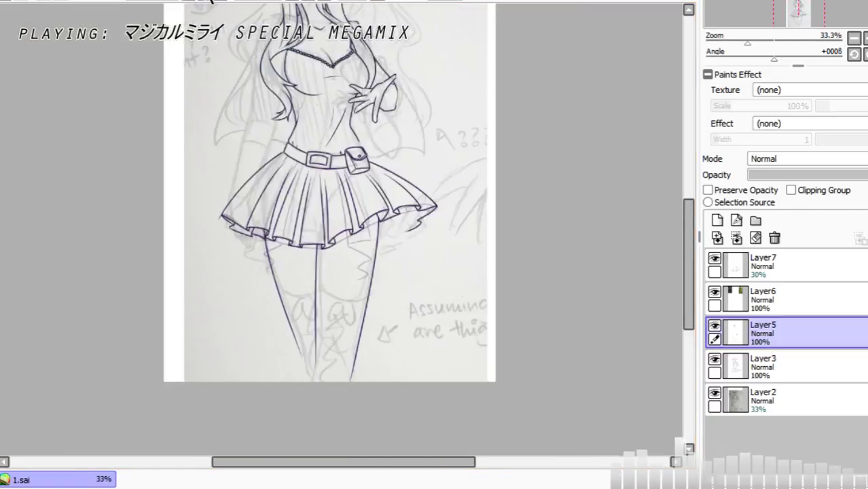
pyautogui.click(207, 1)
pyautogui.click(207, 0)
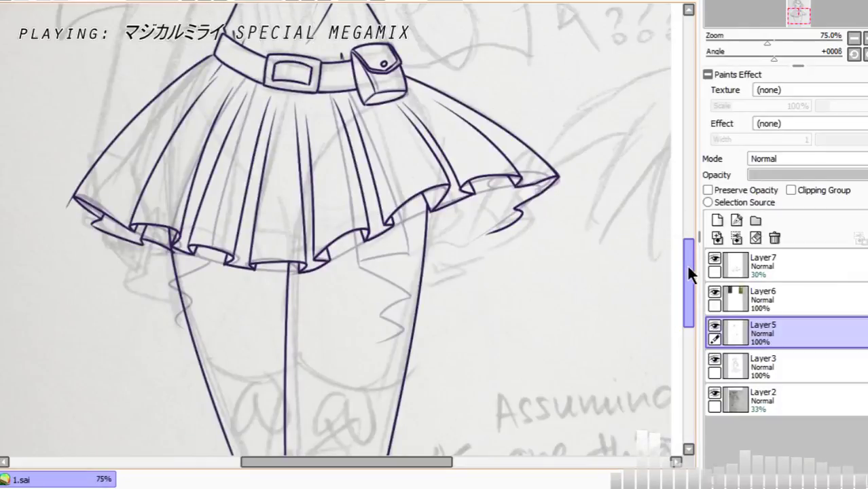
# Step: Select a rectangular area around the skirt's pouch-side end and make Layer3 the active layer
pyautogui.moveTo(686, 263); pyautogui.dragTo(686, 260)
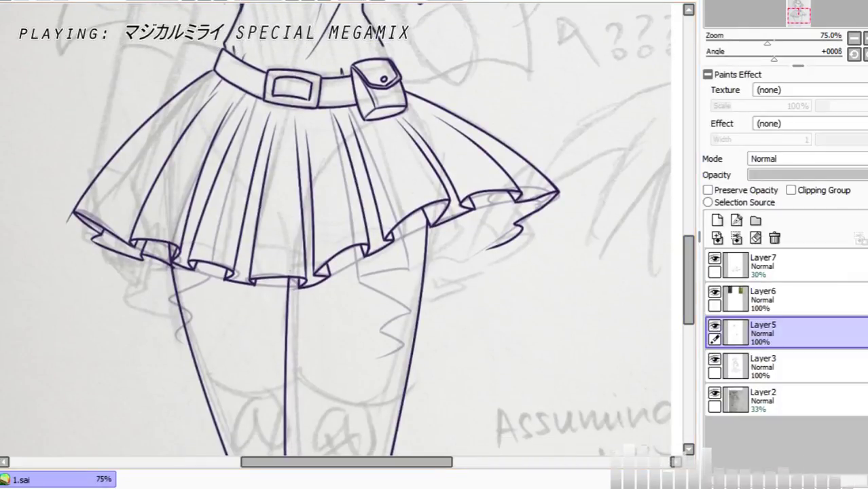
pyautogui.click(717, 325)
pyautogui.click(716, 325)
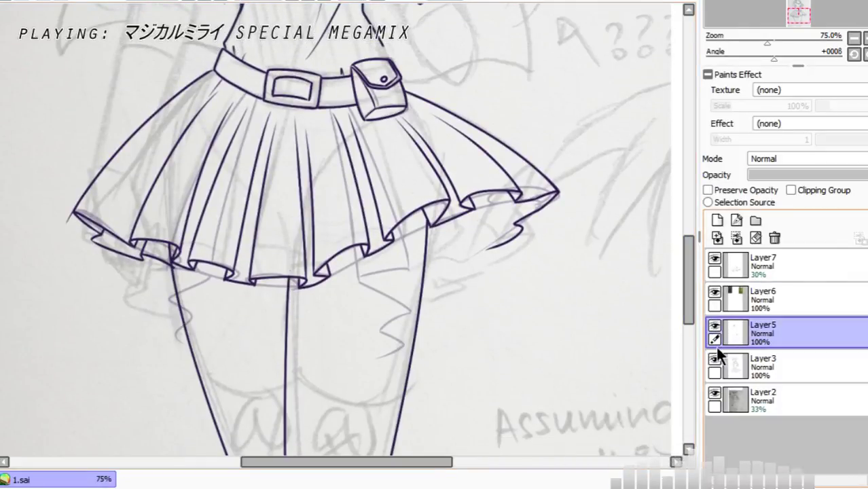
pyautogui.click(715, 358)
pyautogui.keyDown('ctrl'); pyautogui.click(719, 364); pyautogui.keyUp('ctrl')
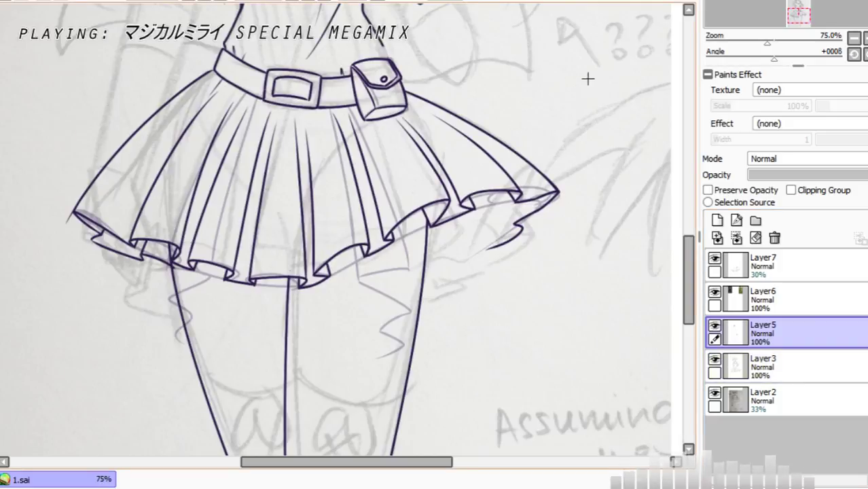
pyautogui.moveTo(587, 75); pyautogui.dragTo(440, 321)
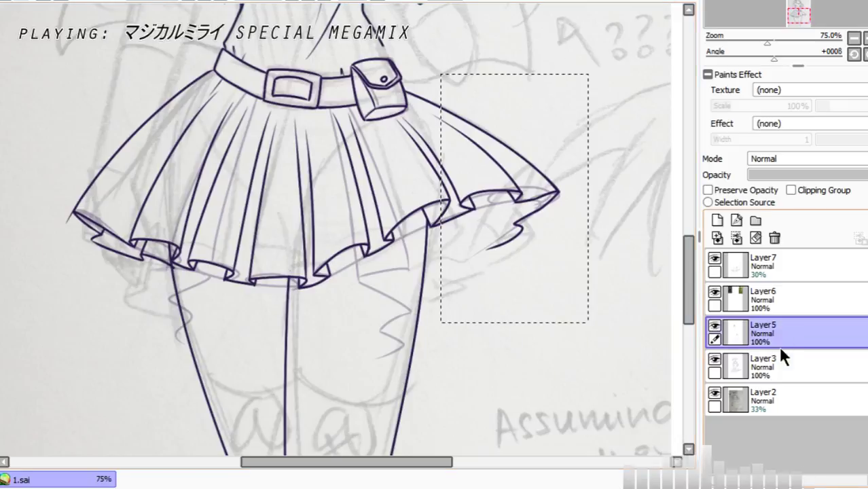
pyautogui.click(766, 360)
# Step: Try squeezing the selected skirt end horizontally toward the body, then undo the transformation
pyautogui.hotkey('ctrl', 't')
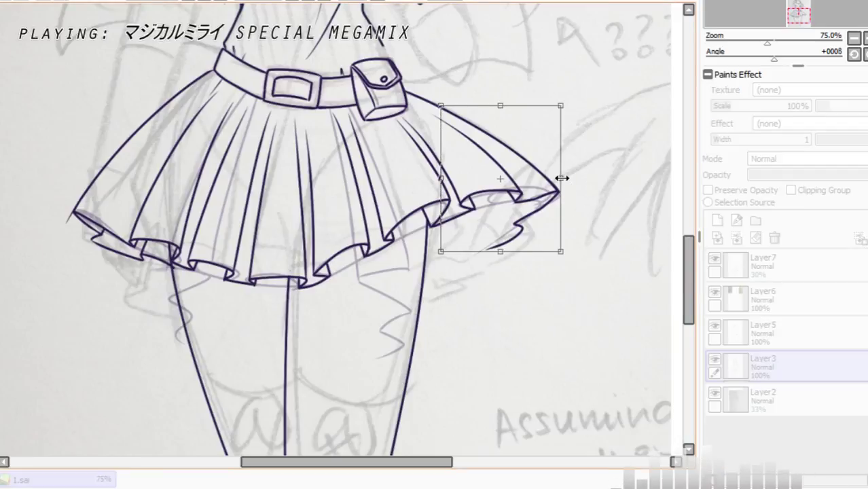
pyautogui.moveTo(561, 178); pyautogui.dragTo(536, 179)
pyautogui.press('Return')
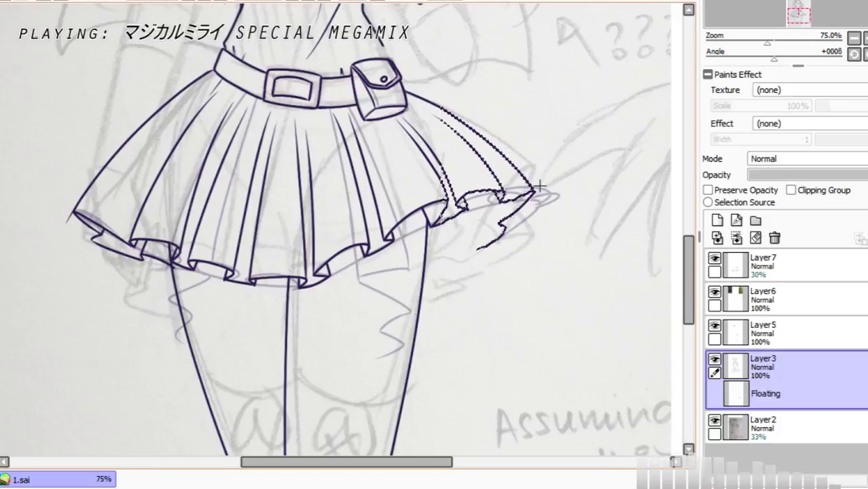
pyautogui.hotkey('ctrl', 'd')
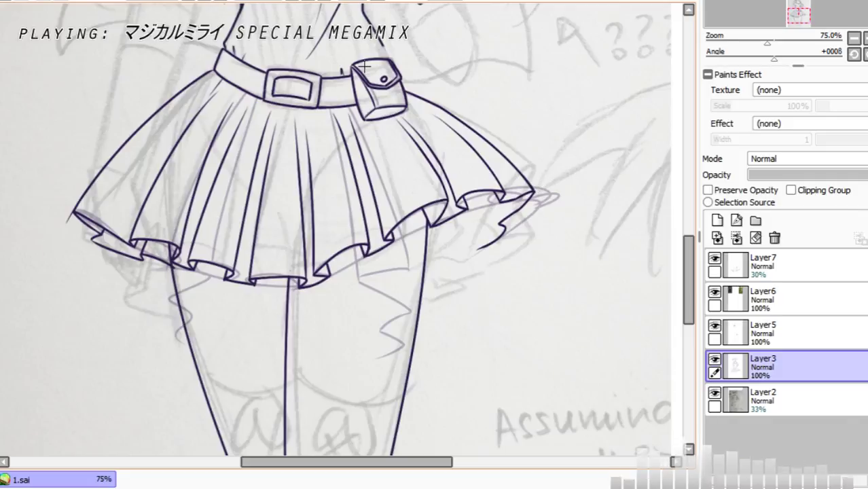
pyautogui.hotkey('ctrl', 'z')
pyautogui.hotkey('ctrl', 'z')
pyautogui.hotkey('ctrl', 'z')
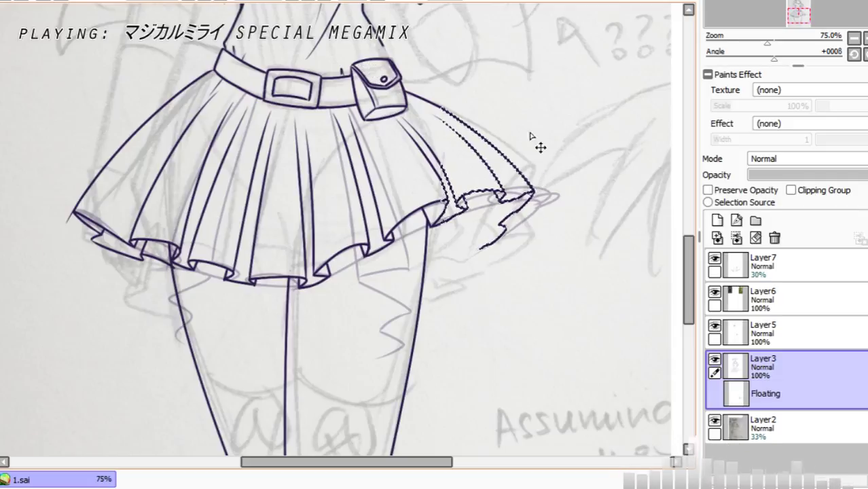
# Step: Narrow the selected skirt end only slightly toward the body with a transform and clear the selection
pyautogui.hotkey('ctrl', 't')
pyautogui.moveTo(561, 178); pyautogui.dragTo(551, 178)
pyautogui.press('Return')
pyautogui.hotkey('ctrl', 'd')
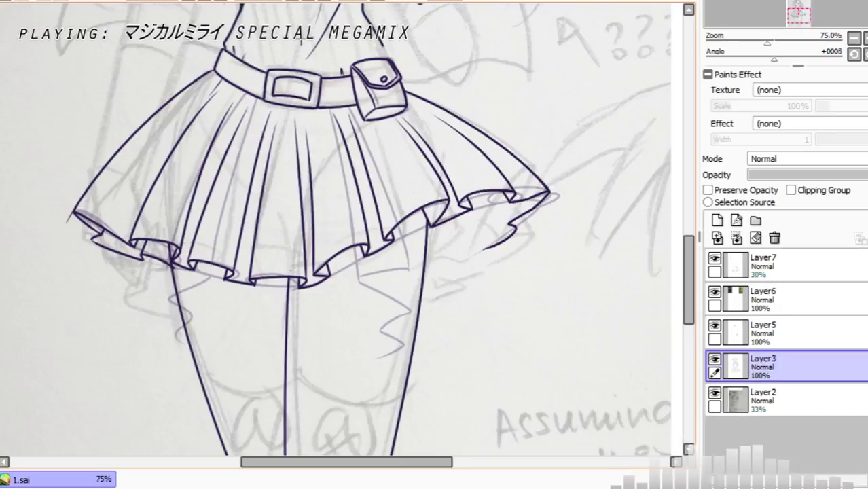
# Step: Extend the pouch-side back hem in wavy folds to the thigh line and ink the fold line nearest the thigh
pyautogui.moveTo(686, 253); pyautogui.dragTo(685, 269)
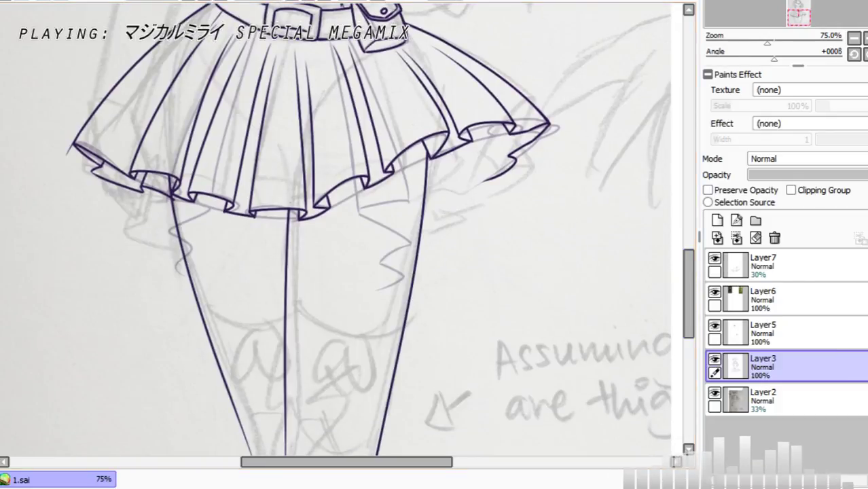
pyautogui.click(206, 2)
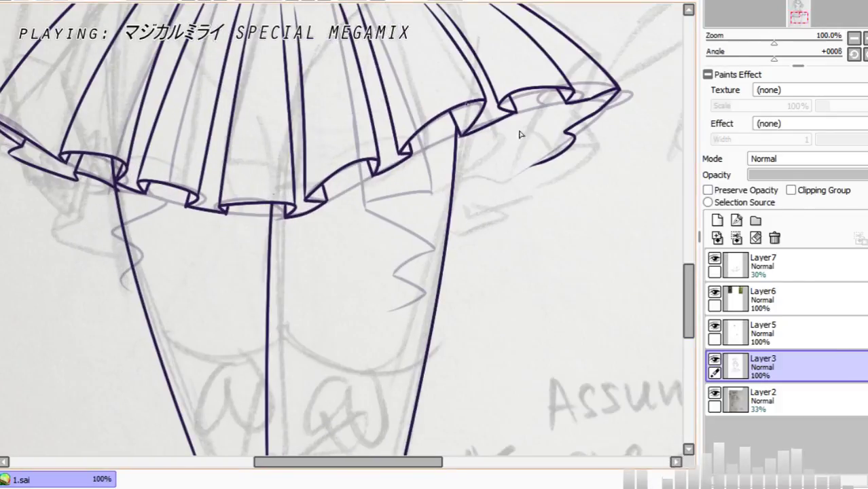
pyautogui.moveTo(306, 464); pyautogui.dragTo(252, 464)
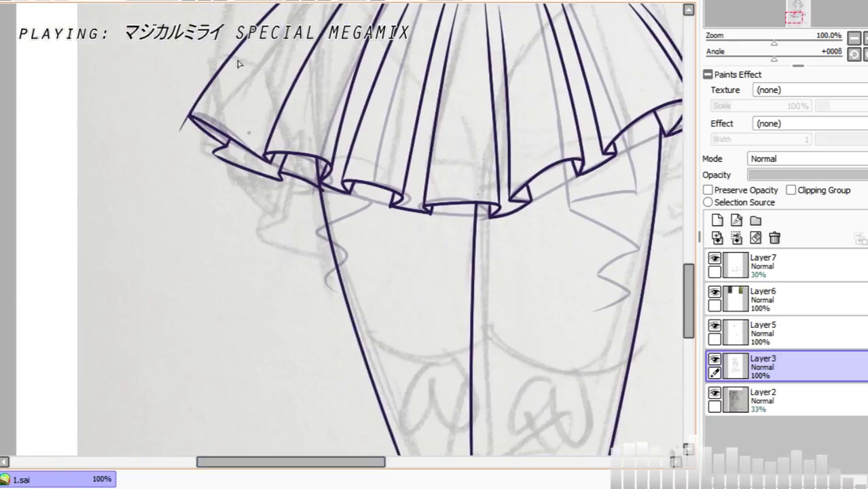
pyautogui.press('pageup')
pyautogui.press('pageup')
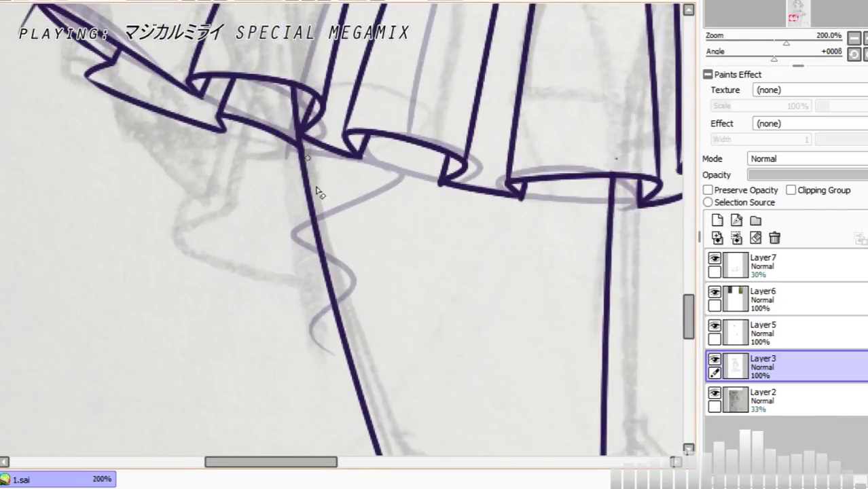
pyautogui.moveTo(316, 467); pyautogui.dragTo(420, 466)
pyautogui.moveTo(687, 309); pyautogui.dragTo(687, 293)
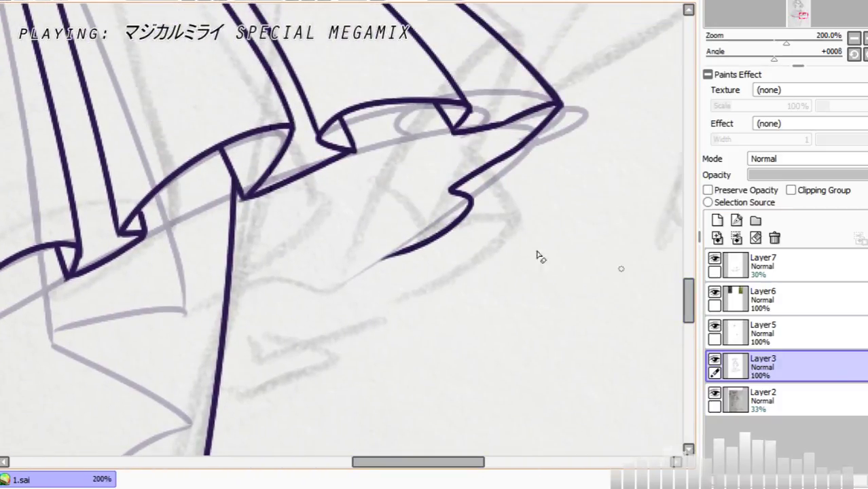
pyautogui.moveTo(419, 251)
pyautogui.mouseDown()
pyautogui.moveTo(362, 263)
pyautogui.moveTo(279, 253)
pyautogui.moveTo(264, 264)
pyautogui.moveTo(270, 277)
pyautogui.moveTo(237, 286)
pyautogui.mouseUp()
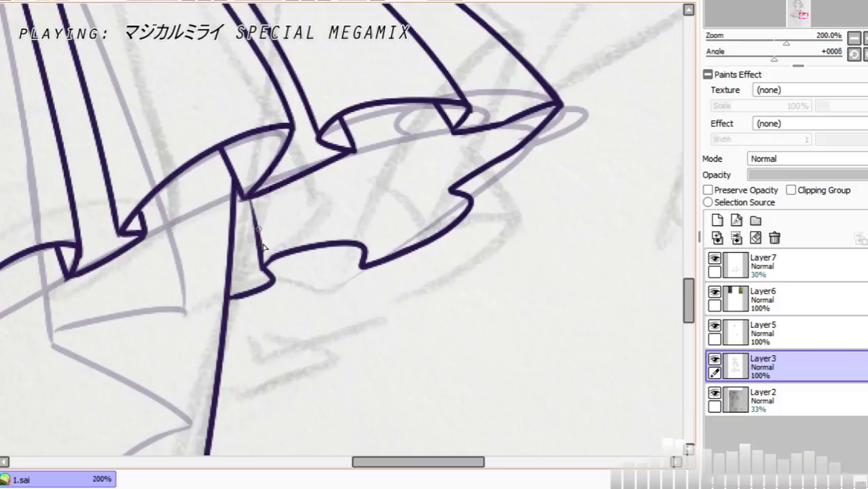
pyautogui.moveTo(264, 270); pyautogui.dragTo(243, 192)
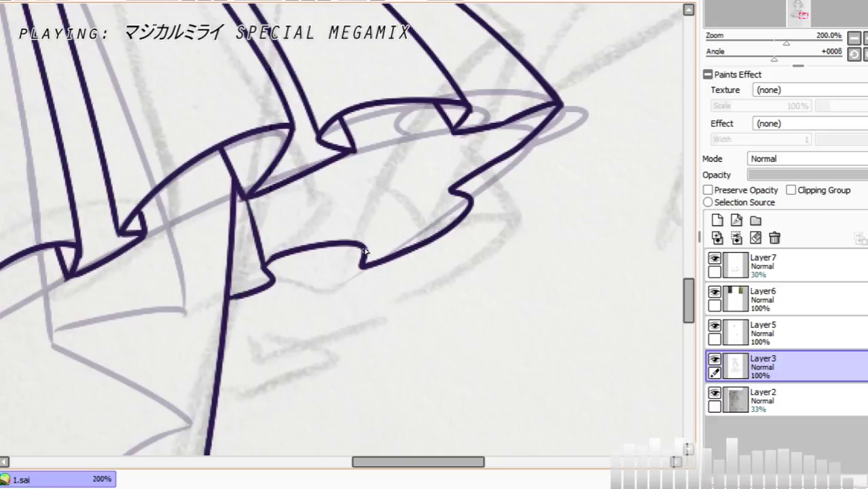
# Step: Try inking the middle fold line of the pouch-side back hem and its small crease, then undo both strokes
pyautogui.moveTo(364, 251); pyautogui.dragTo(326, 171)
pyautogui.moveTo(352, 245); pyautogui.dragTo(362, 269)
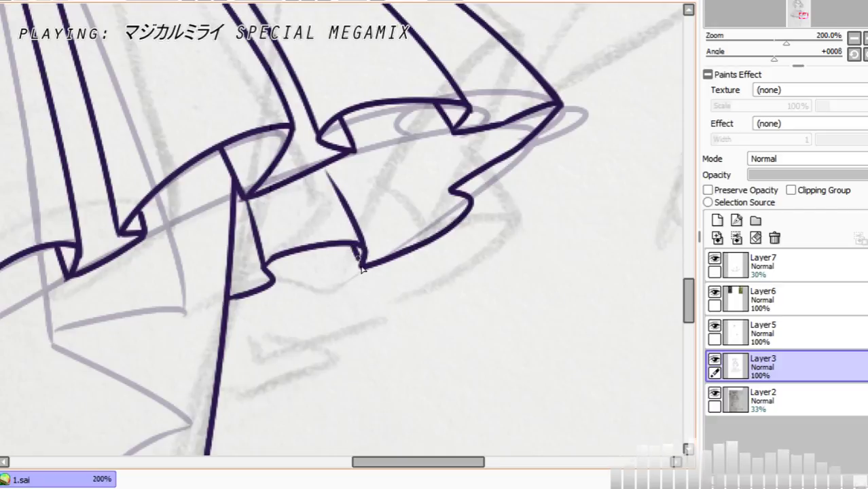
pyautogui.hotkey('ctrl', 'z')
pyautogui.hotkey('ctrl', 'z')
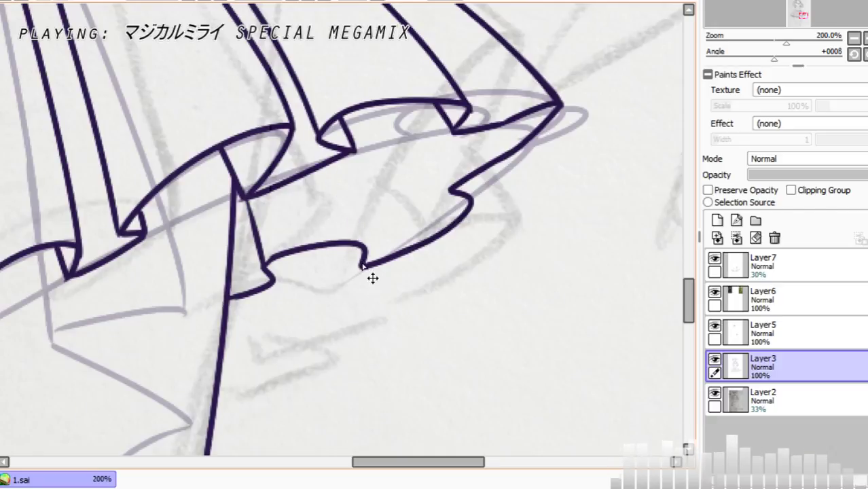
# Step: Ink the middle and outer fold lines on the pouch-side back hem and add short creases inside their folds
pyautogui.moveTo(365, 255)
pyautogui.mouseDown()
pyautogui.moveTo(325, 164)
pyautogui.moveTo(336, 188)
pyautogui.moveTo(328, 174)
pyautogui.mouseUp()
pyautogui.hotkey('ctrl', 'z')
pyautogui.moveTo(453, 193); pyautogui.dragTo(398, 115)
pyautogui.hotkey('ctrl', 'z')
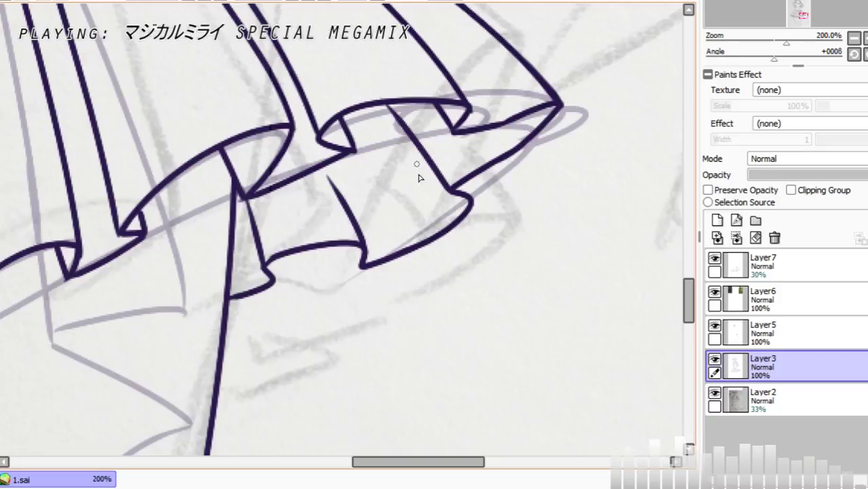
pyautogui.moveTo(350, 243); pyautogui.dragTo(362, 264)
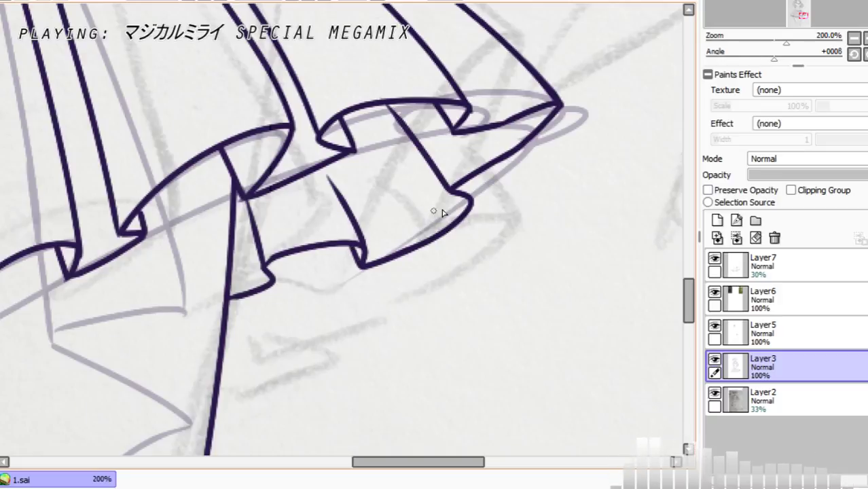
pyautogui.moveTo(462, 183); pyautogui.dragTo(470, 197)
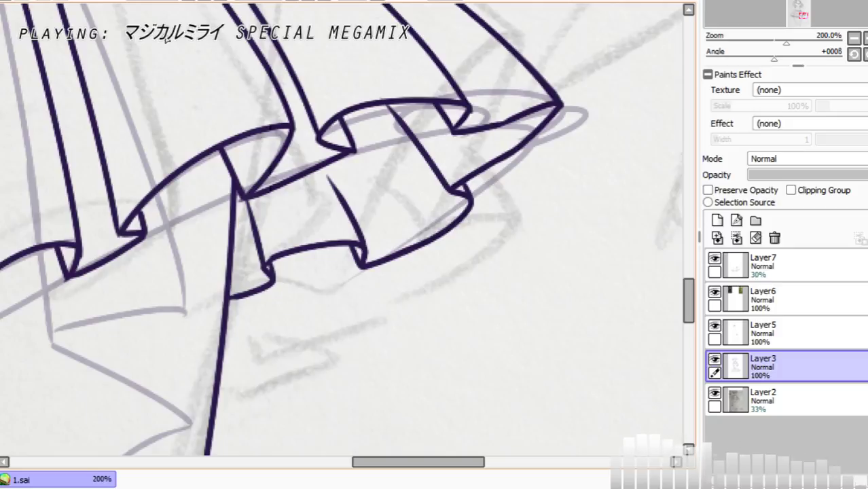
# Step: Ink the short fold line on the opposite side's back hem and erase the line tip overshooting that skirt corner
pyautogui.scroll(-3, 204, 27)
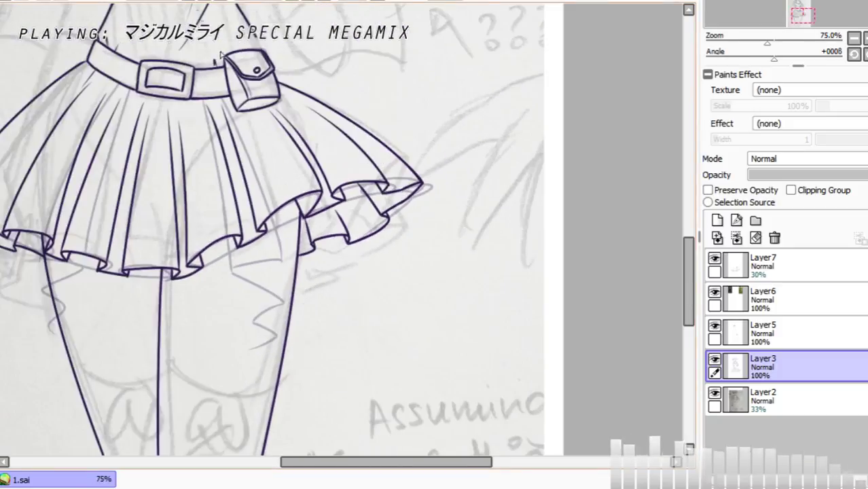
pyautogui.moveTo(398, 461); pyautogui.dragTo(340, 467)
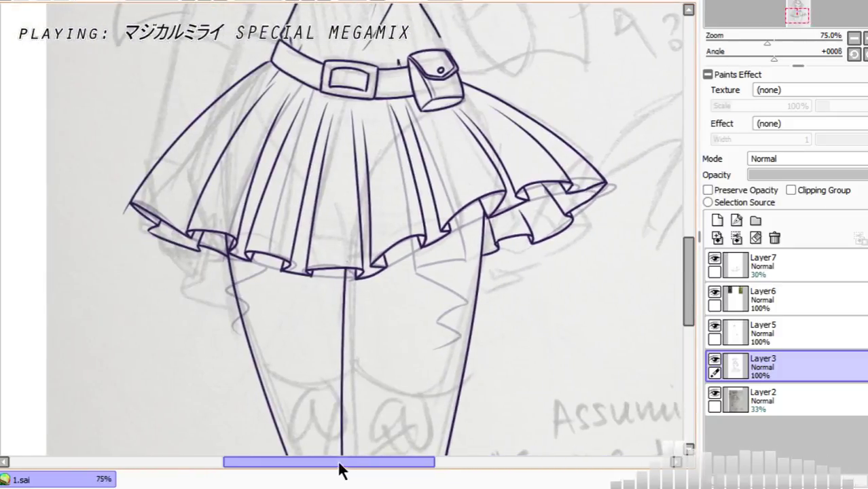
pyautogui.scroll(2, 200, 7)
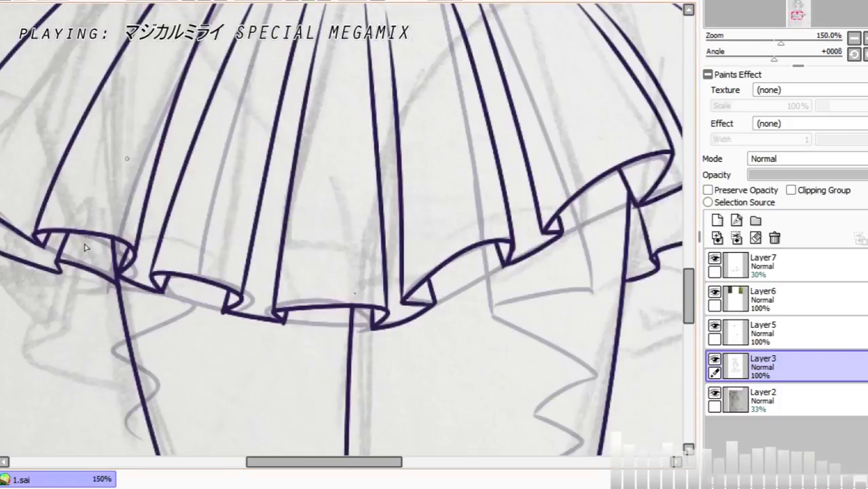
pyautogui.moveTo(354, 466); pyautogui.dragTo(296, 469)
pyautogui.moveTo(195, 230); pyautogui.dragTo(198, 210)
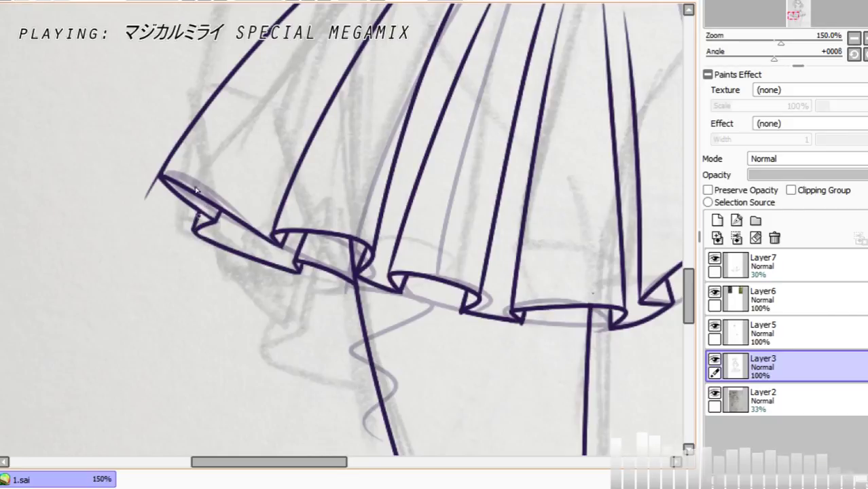
pyautogui.moveTo(155, 177)
pyautogui.mouseDown()
pyautogui.moveTo(162, 195)
pyautogui.moveTo(150, 205)
pyautogui.mouseUp()
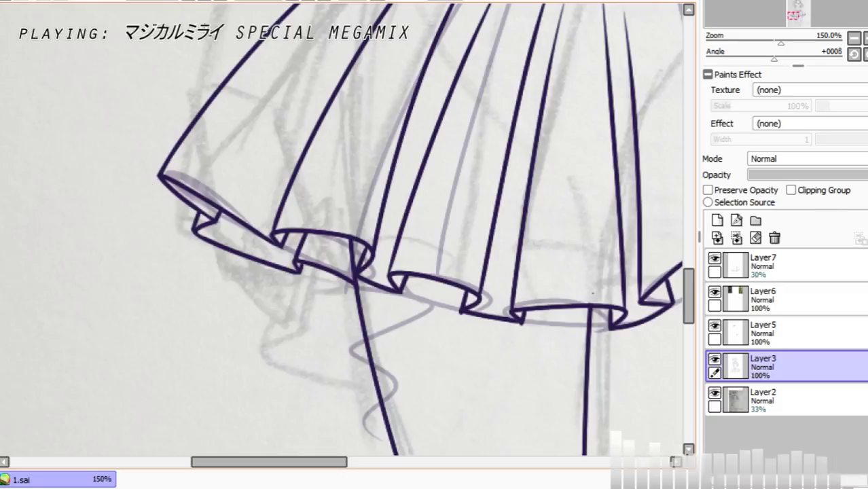
# Step: Flip the canvas horizontally and thicken the top and outer contour of the shoulder beside the hair with heavier strokes
pyautogui.click(190, 1)
pyautogui.click(190, 1)
pyautogui.click(191, 0)
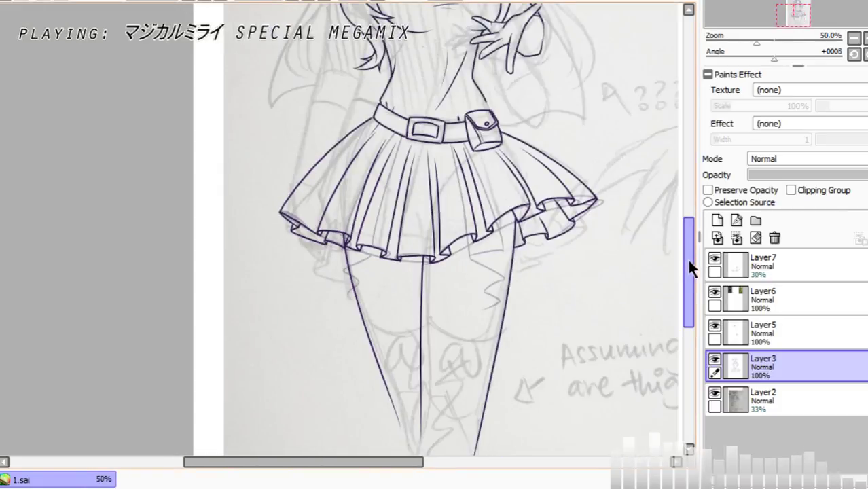
pyautogui.moveTo(689, 258); pyautogui.dragTo(682, 190)
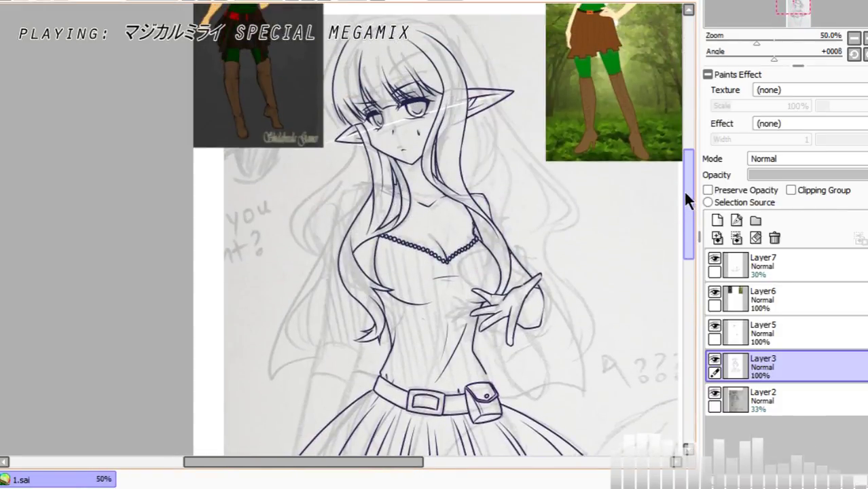
pyautogui.click(379, 2)
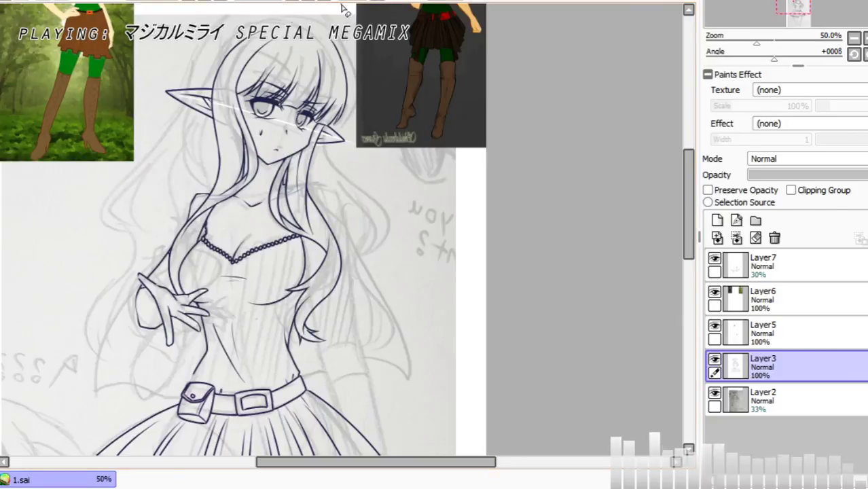
pyautogui.scroll(2, 203, 4)
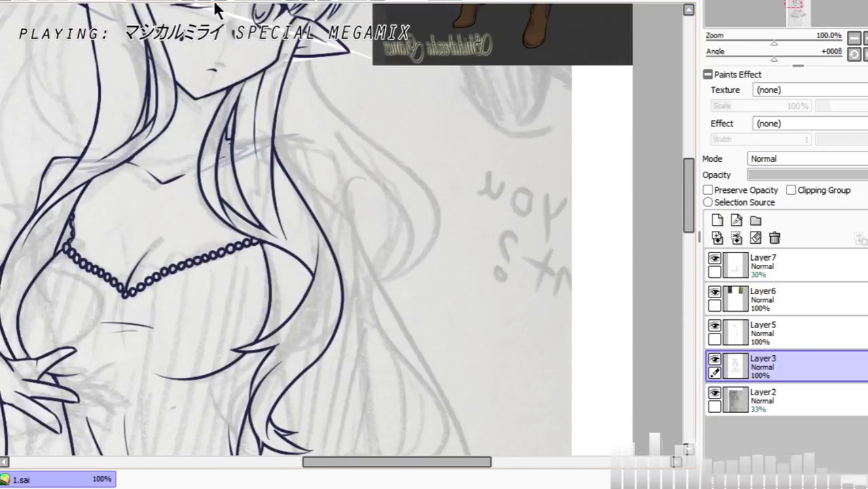
pyautogui.scroll(2, 199, 7)
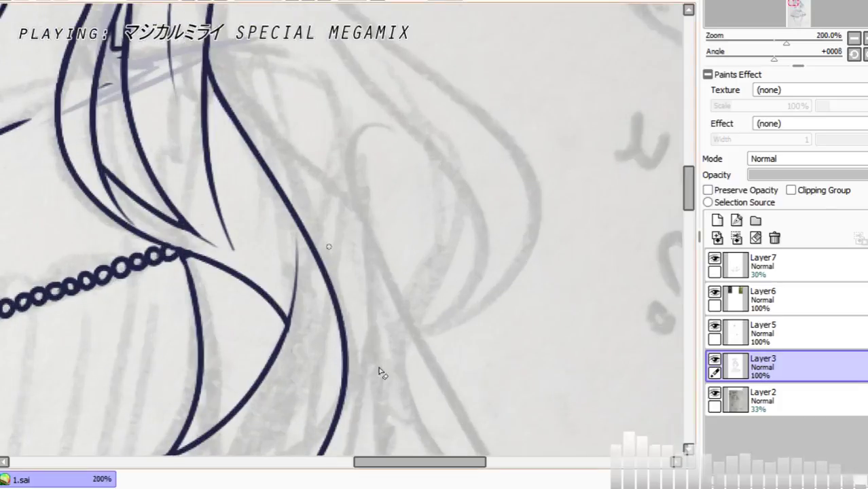
pyautogui.moveTo(408, 462); pyautogui.dragTo(275, 479)
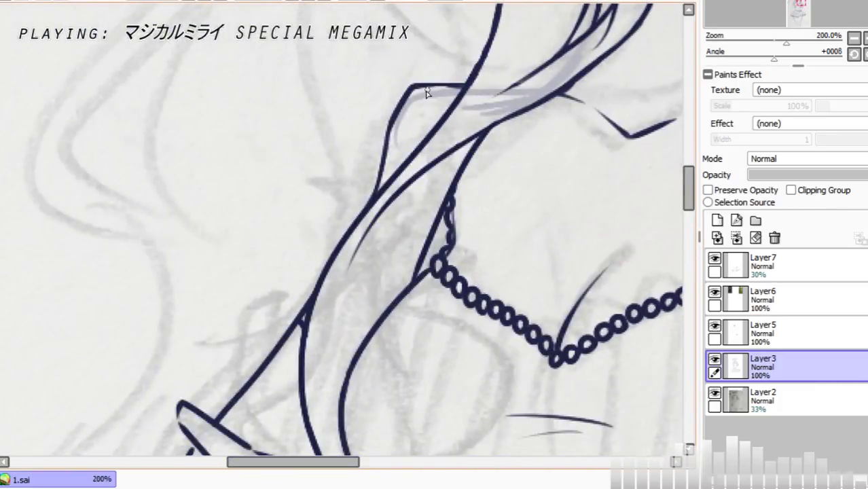
pyautogui.moveTo(412, 86); pyautogui.dragTo(465, 82)
pyautogui.hotkey('ctrl', 'z')
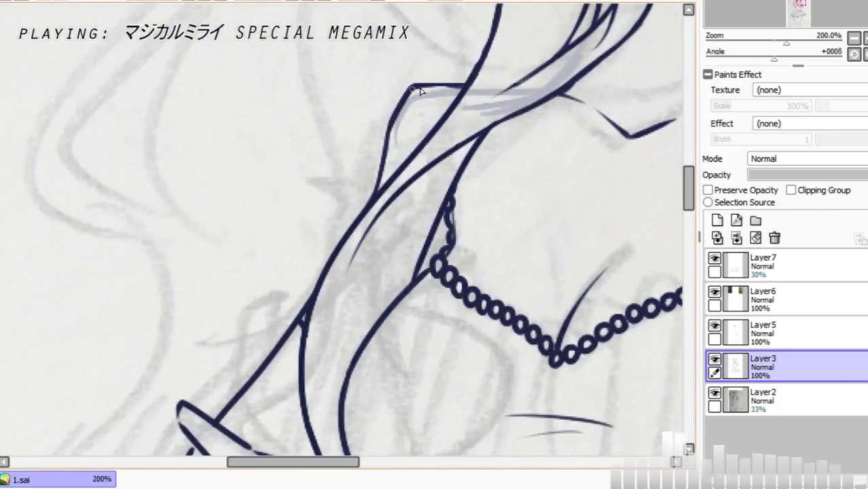
pyautogui.moveTo(412, 88); pyautogui.dragTo(467, 87)
pyautogui.hotkey('ctrl', 'z')
pyautogui.moveTo(413, 87); pyautogui.dragTo(468, 88)
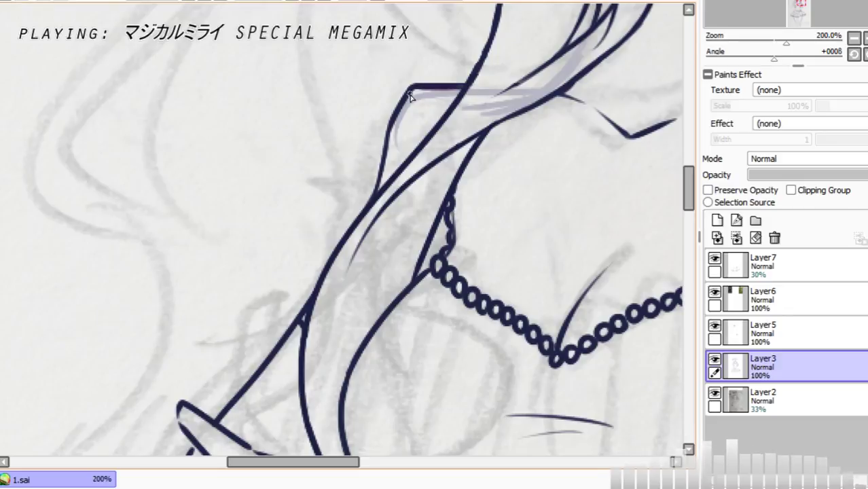
pyautogui.moveTo(409, 92)
pyautogui.mouseDown()
pyautogui.moveTo(423, 94)
pyautogui.moveTo(392, 130)
pyautogui.mouseUp()
pyautogui.moveTo(411, 91); pyautogui.dragTo(380, 183)
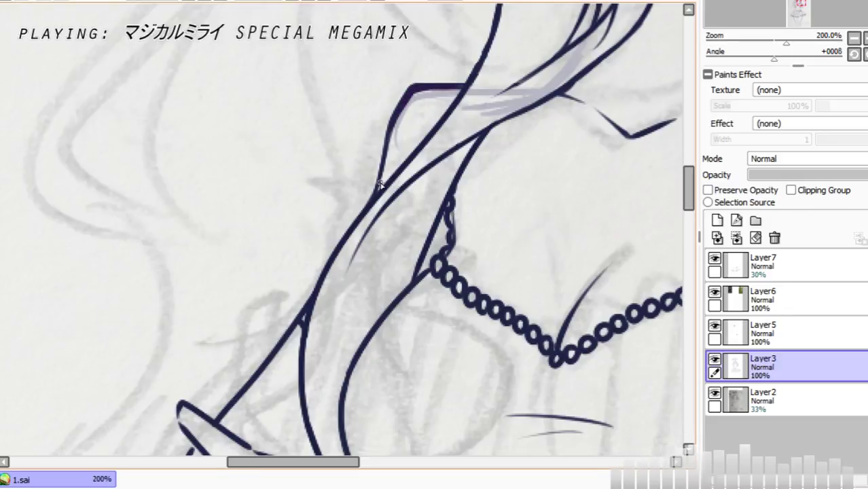
# Step: Flip the canvas back and extend the pouch-side waist contour down to the top of the belt pouch
pyautogui.moveTo(686, 191); pyautogui.dragTo(687, 221)
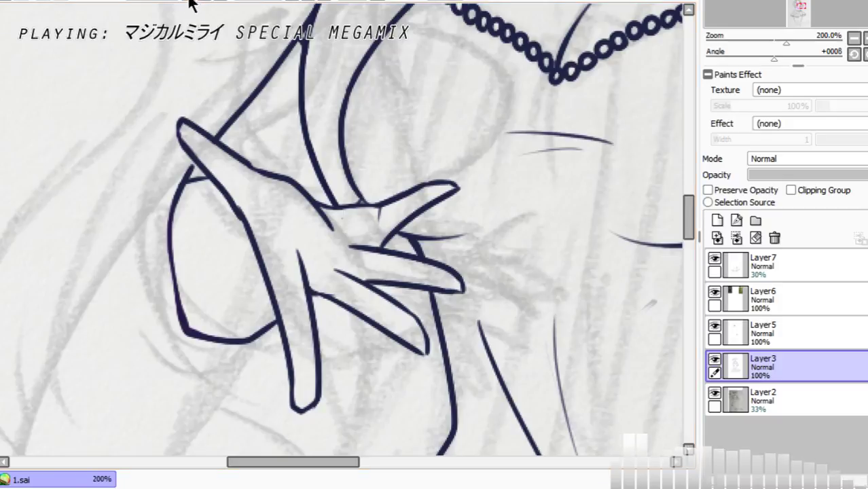
pyautogui.press('-')
pyautogui.moveTo(387, 461); pyautogui.dragTo(445, 462)
pyautogui.press('h')
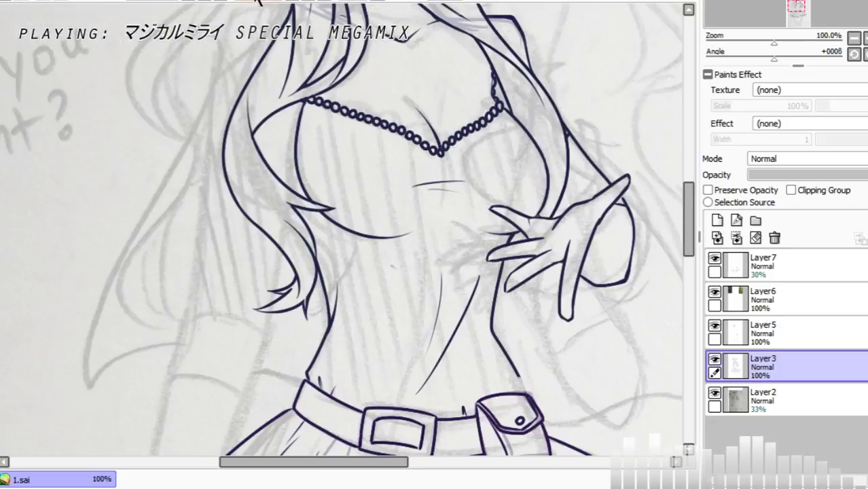
pyautogui.press('+')
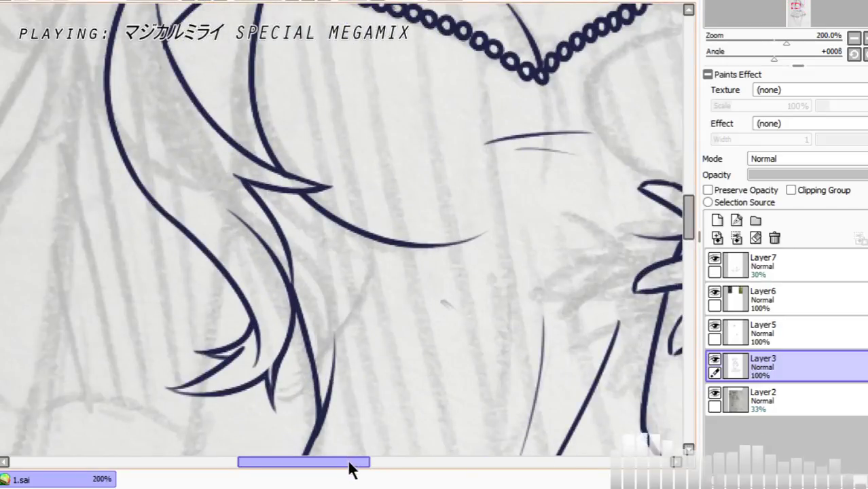
pyautogui.moveTo(351, 461); pyautogui.dragTo(391, 462)
pyautogui.moveTo(687, 216); pyautogui.dragTo(691, 253)
pyautogui.moveTo(490, 140); pyautogui.dragTo(505, 178)
pyautogui.hotkey('ctrl', 'z')
pyautogui.moveTo(488, 139); pyautogui.dragTo(507, 179)
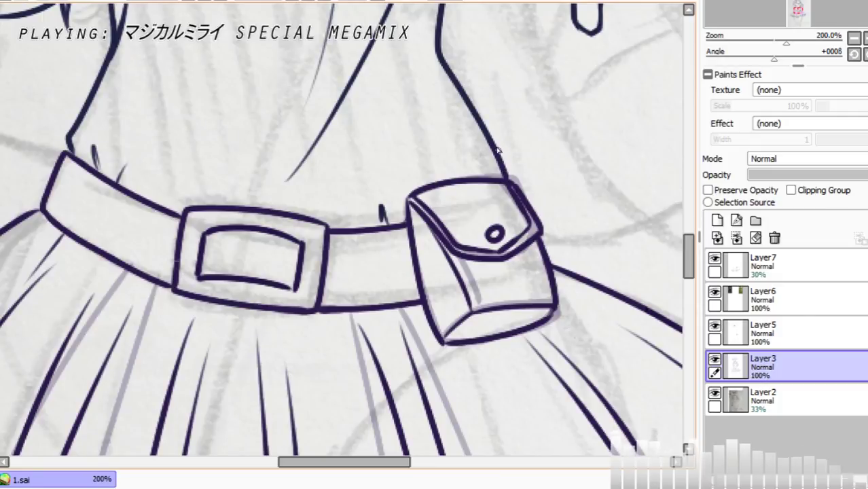
# Step: Hide the skirt line art on Layer3 and add a new layer directly above Layer5
pyautogui.click(185, 0)
pyautogui.click(184, 0)
pyautogui.click(184, 0)
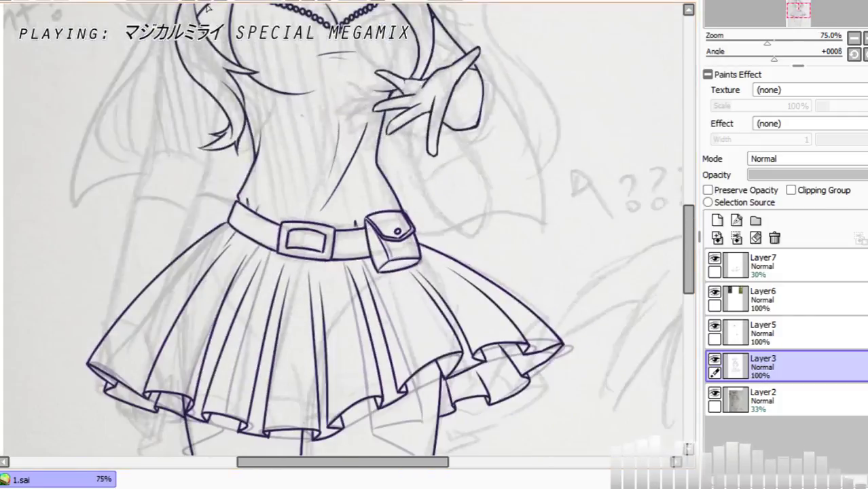
pyautogui.moveTo(688, 270); pyautogui.dragTo(688, 311)
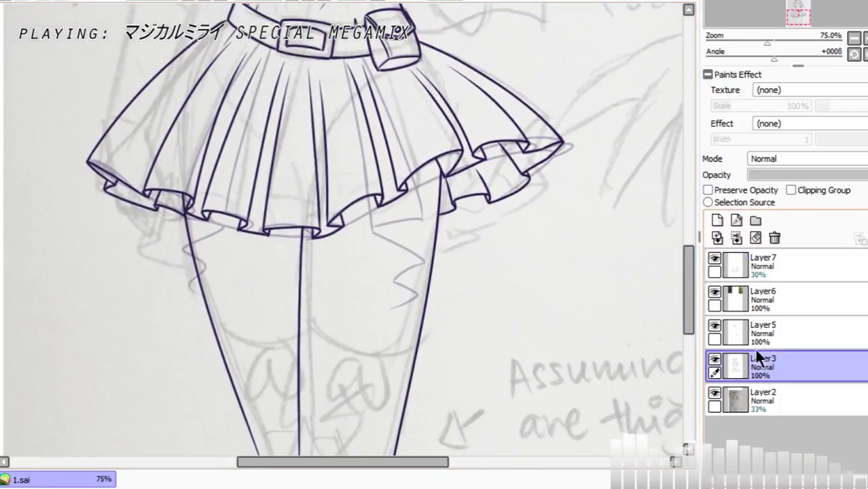
pyautogui.click(715, 359)
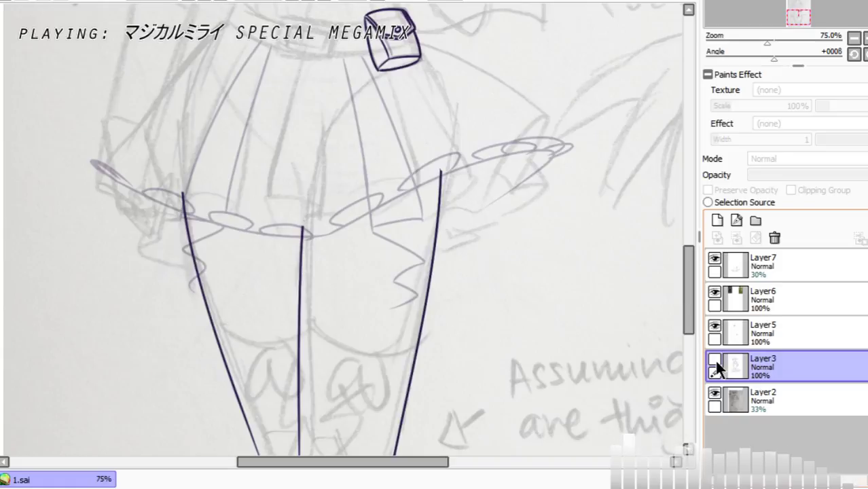
pyautogui.click(713, 357)
pyautogui.click(714, 358)
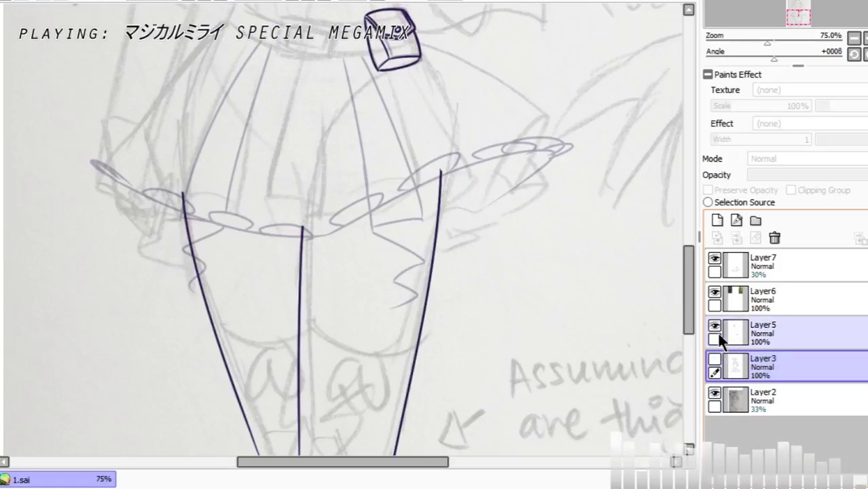
pyautogui.click(720, 333)
pyautogui.click(717, 220)
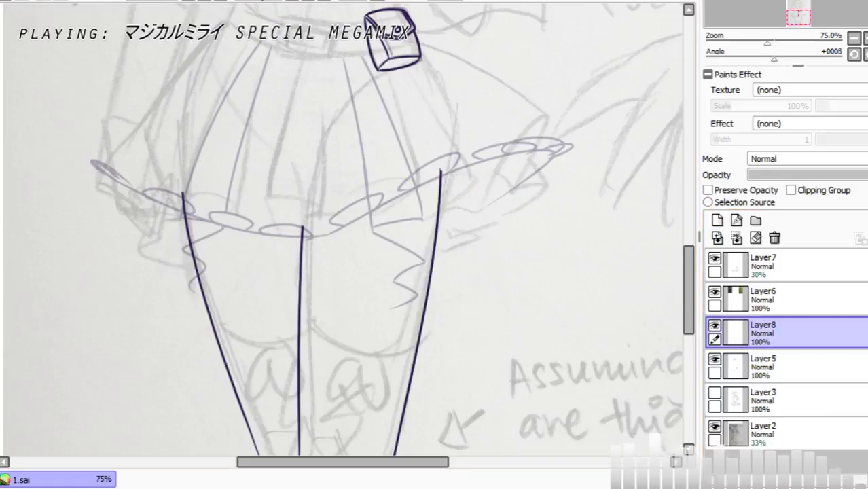
# Step: Try redrawing the zigzag drape on the pouch-side thigh on the new layer, then undo the stroke
pyautogui.press('pagedown')
pyautogui.press('pageup')
pyautogui.press('pageup')
pyautogui.press('pageup')
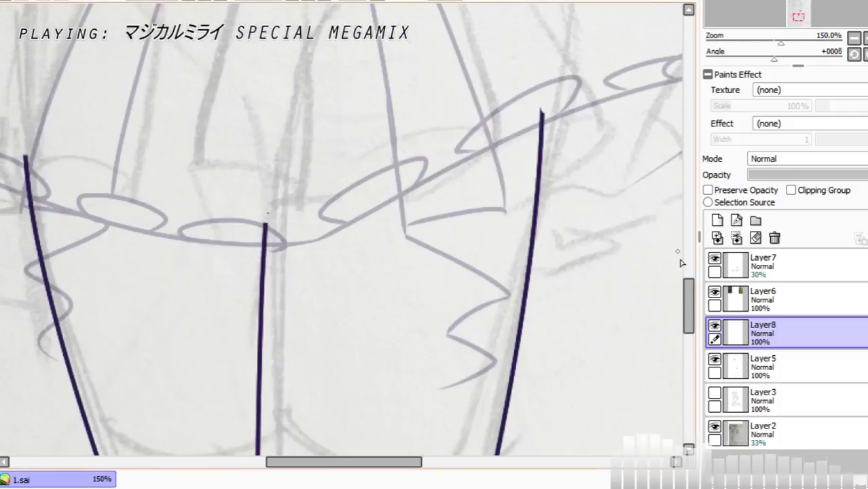
pyautogui.scroll(2, 685, 288)
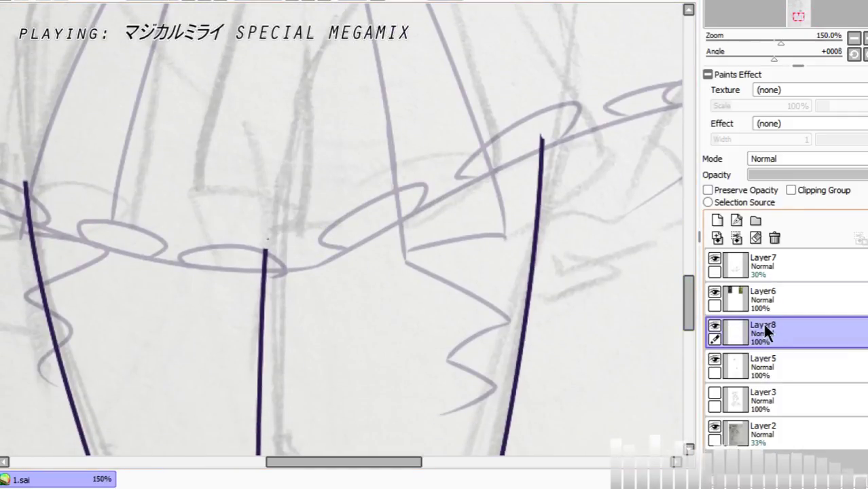
pyautogui.moveTo(504, 234)
pyautogui.mouseDown()
pyautogui.moveTo(407, 265)
pyautogui.moveTo(445, 283)
pyautogui.mouseUp()
pyautogui.hotkey('ctrl', 'z')
# Step: Resketch the zigzag drapes over both thighs on Layer7 with rounder, wavier folds hanging from below the skirt hem
pyautogui.click(759, 303)
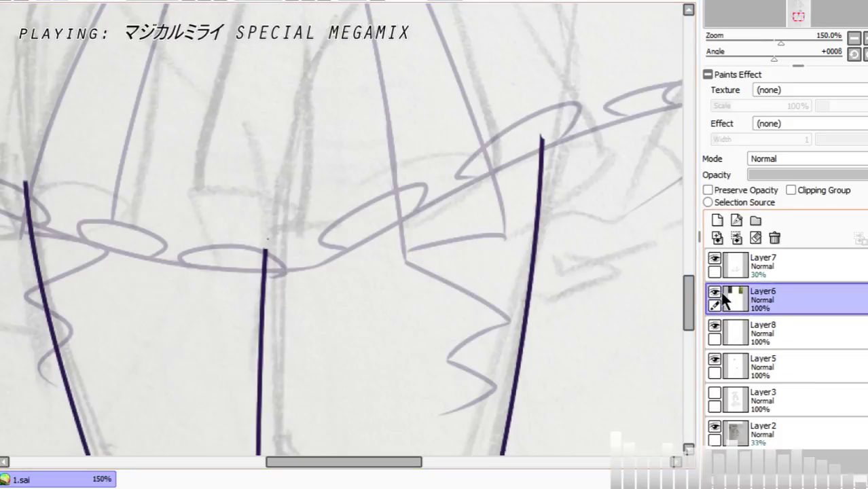
pyautogui.click(713, 258)
pyautogui.click(712, 258)
pyautogui.click(737, 269)
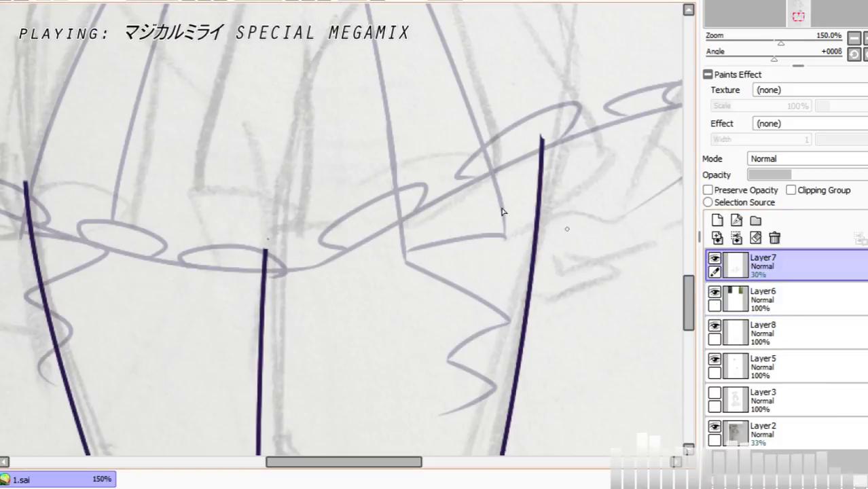
pyautogui.moveTo(501, 234)
pyautogui.mouseDown()
pyautogui.moveTo(405, 259)
pyautogui.moveTo(520, 320)
pyautogui.moveTo(461, 342)
pyautogui.moveTo(495, 373)
pyautogui.moveTo(415, 394)
pyautogui.mouseUp()
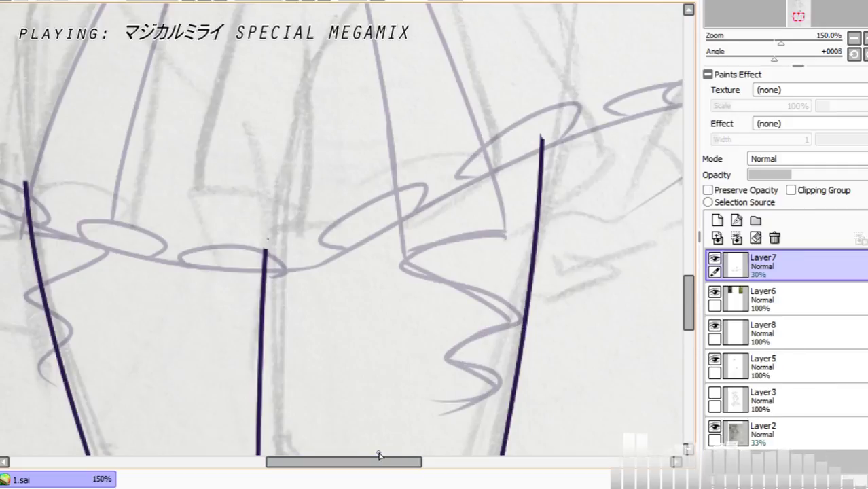
pyautogui.moveTo(380, 462); pyautogui.dragTo(346, 462)
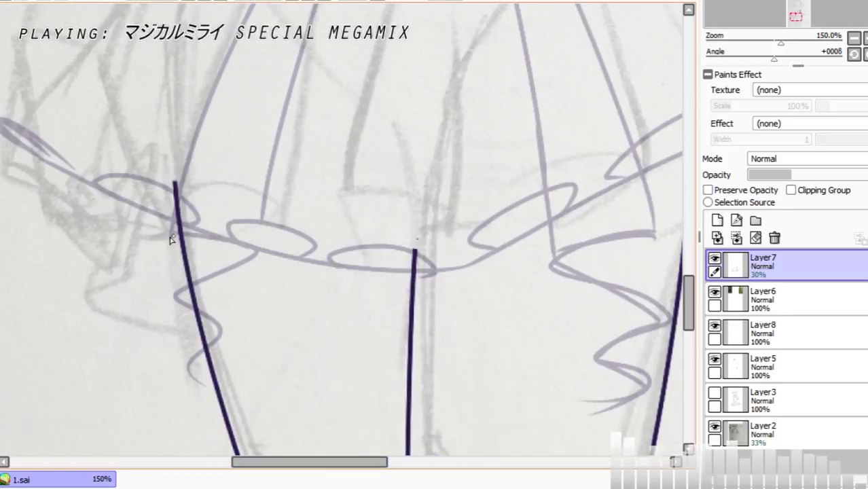
pyautogui.moveTo(174, 231)
pyautogui.mouseDown()
pyautogui.moveTo(275, 251)
pyautogui.moveTo(188, 285)
pyautogui.moveTo(246, 323)
pyautogui.mouseUp()
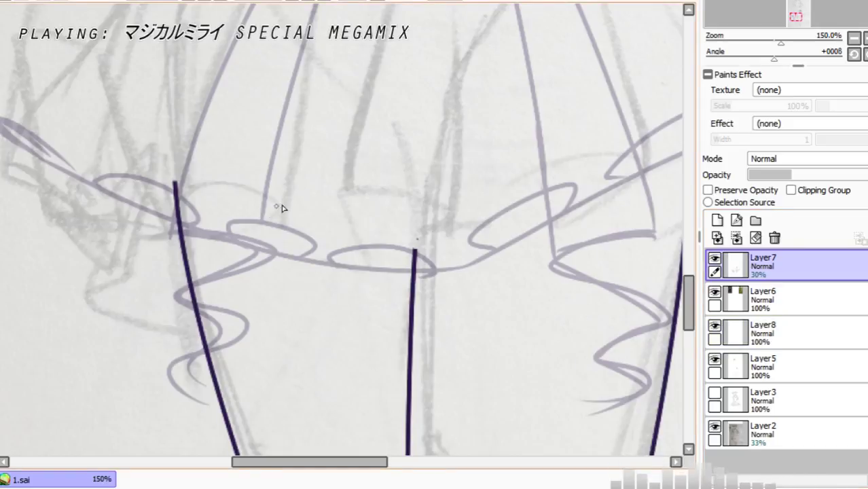
# Step: Show Layer3 again at 57% opacity and set the Layer7 sketch guide's opacity to 70%
pyautogui.click(760, 299)
pyautogui.click(762, 363)
pyautogui.click(762, 334)
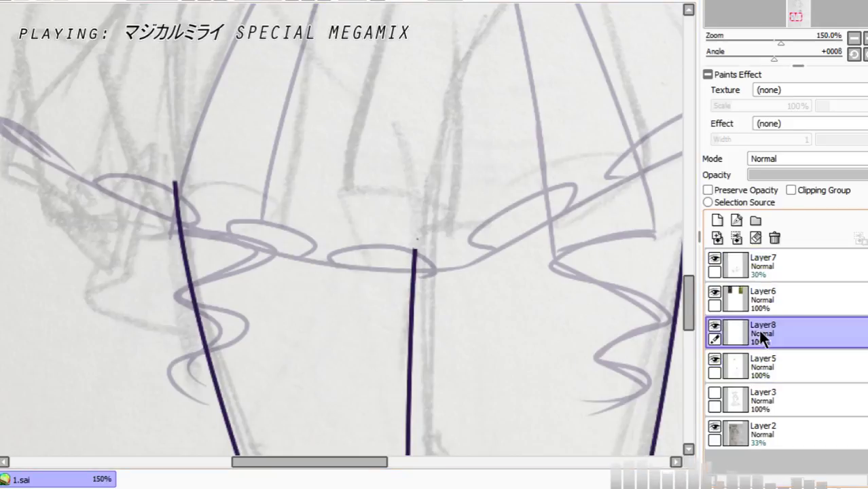
pyautogui.scroll(5, 687, 275)
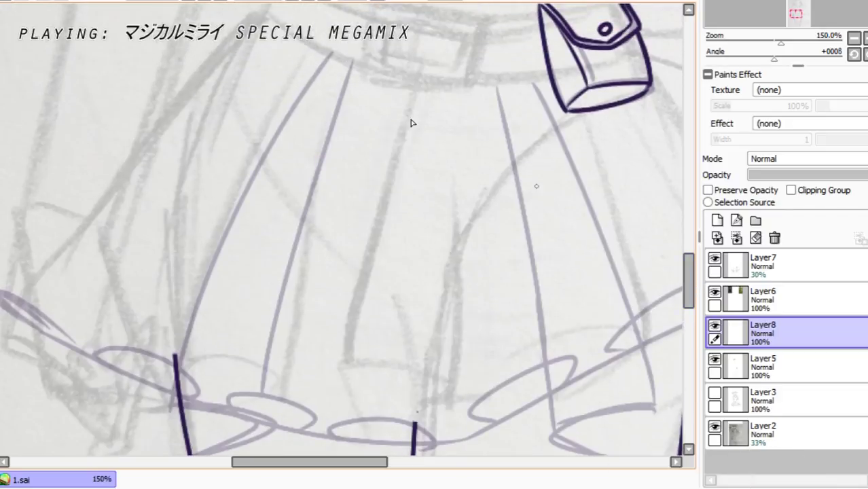
pyautogui.press('-')
pyautogui.click(714, 394)
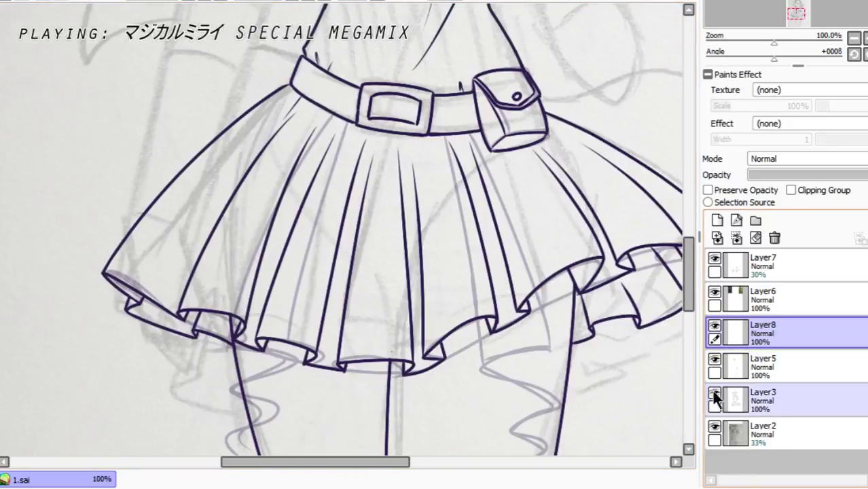
pyautogui.click(785, 392)
pyautogui.click(833, 175)
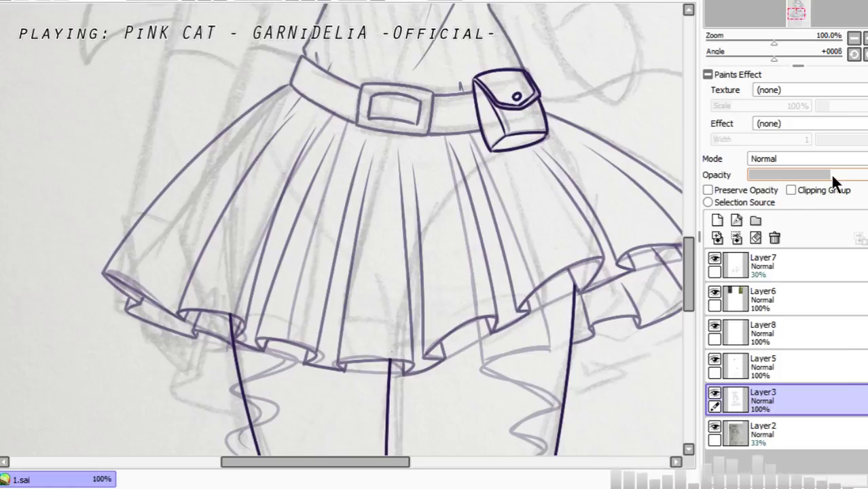
pyautogui.click(781, 265)
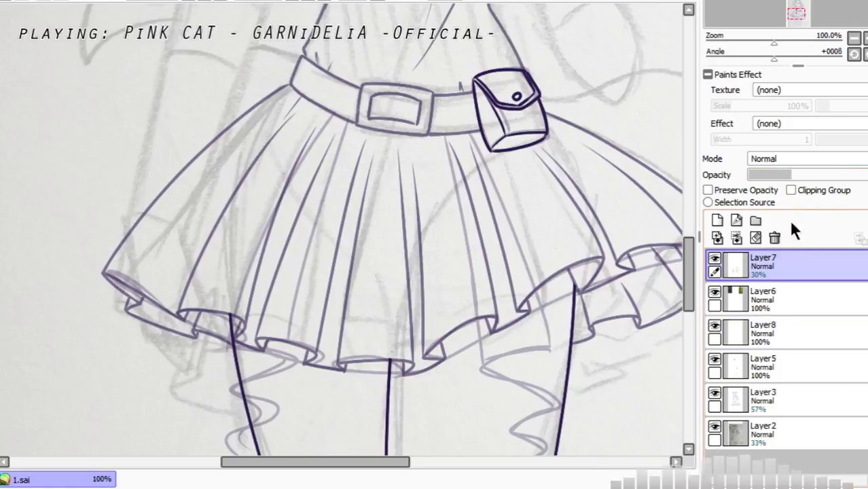
pyautogui.moveTo(815, 175); pyautogui.dragTo(849, 178)
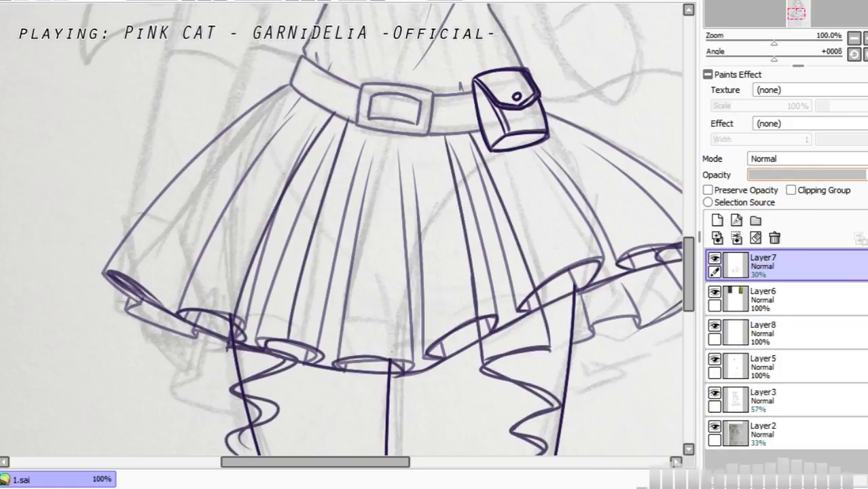
# Step: Ink the curved top edge of the pouch-side thigh drape on Layer8 along the sketched guide
pyautogui.click(797, 336)
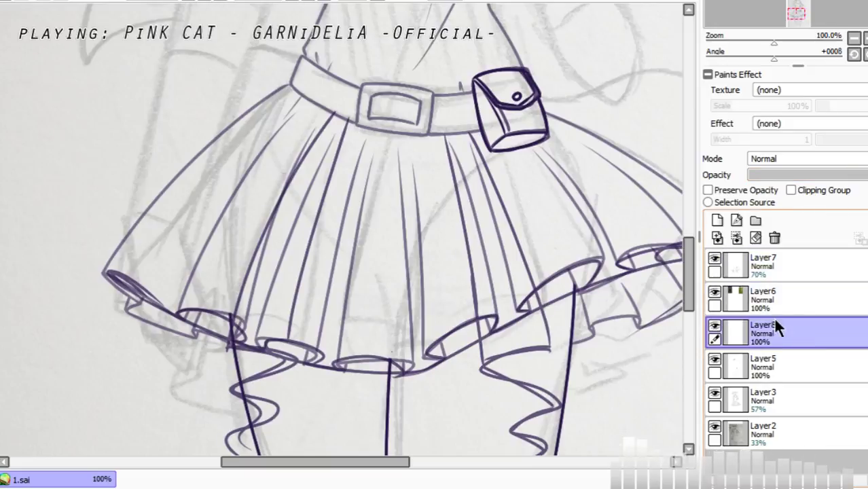
pyautogui.click(195, 1)
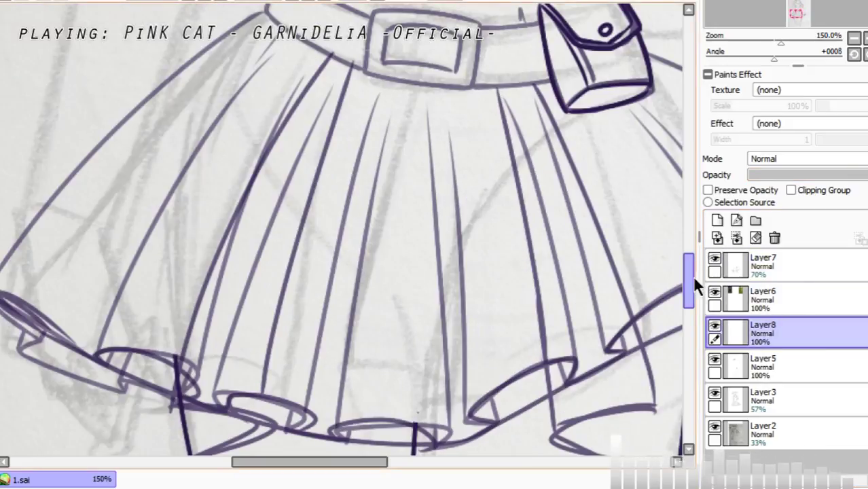
pyautogui.moveTo(692, 275); pyautogui.dragTo(691, 302)
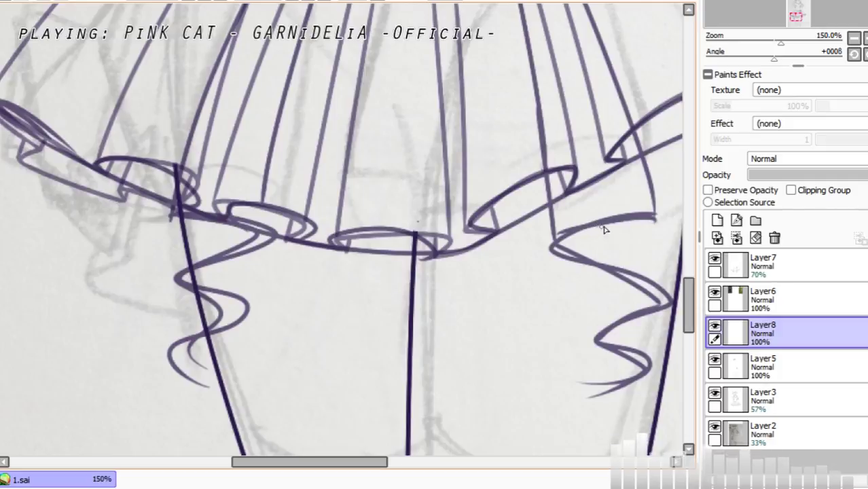
pyautogui.moveTo(553, 247); pyautogui.dragTo(652, 215)
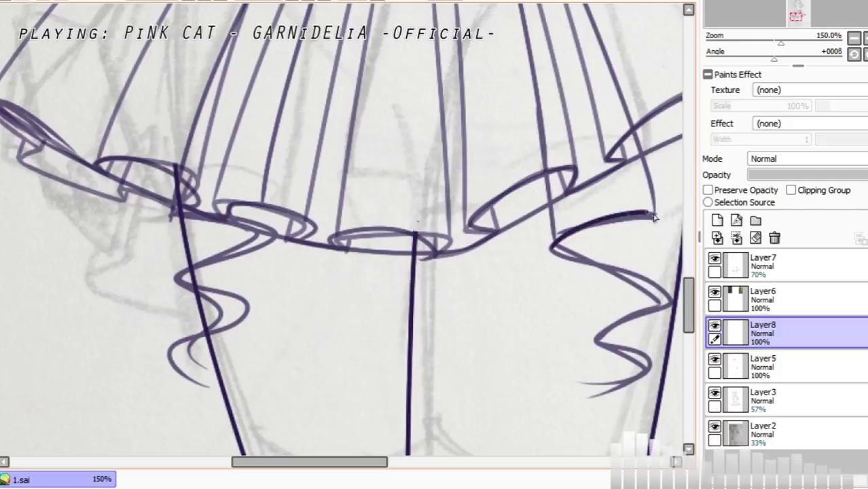
# Step: Redraw the curved top edge of the pouch-side thigh drape on Layer8 and ink its zigzag folds downward along the sketched guide
pyautogui.hotkey('ctrl', 'z')
pyautogui.moveTo(551, 249)
pyautogui.mouseDown()
pyautogui.moveTo(634, 216)
pyautogui.moveTo(657, 216)
pyautogui.mouseUp()
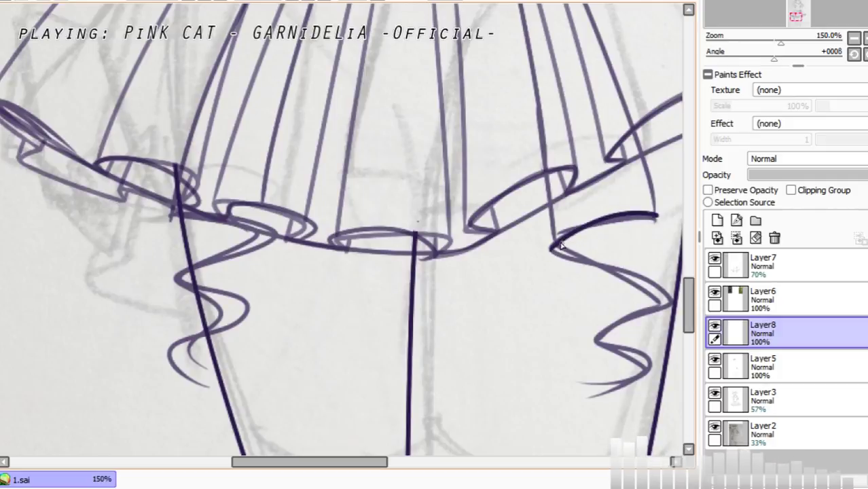
pyautogui.moveTo(551, 246)
pyautogui.mouseDown()
pyautogui.moveTo(612, 268)
pyautogui.moveTo(658, 301)
pyautogui.moveTo(610, 349)
pyautogui.moveTo(612, 388)
pyautogui.moveTo(565, 384)
pyautogui.mouseUp()
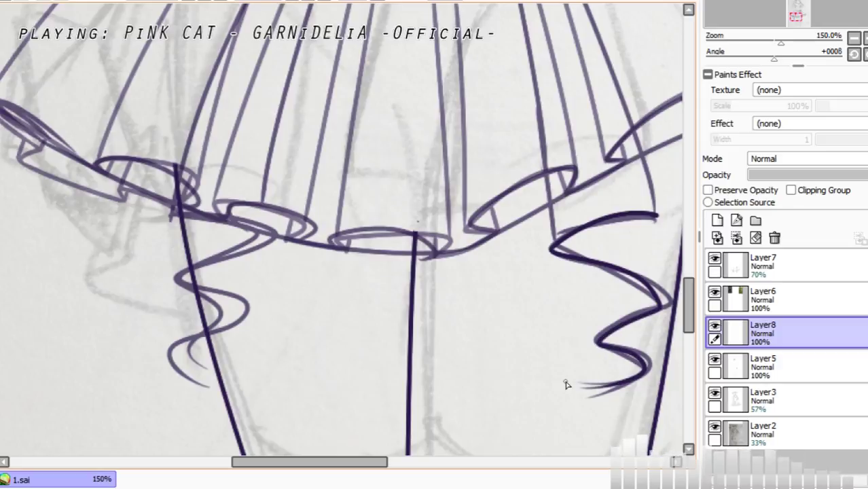
pyautogui.hotkey('ctrl', 'z')
pyautogui.hotkey('ctrl', 'z')
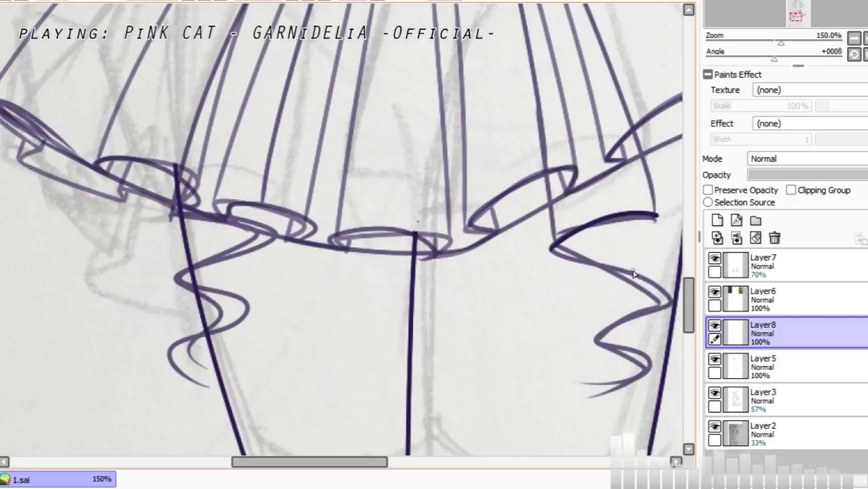
pyautogui.moveTo(576, 258)
pyautogui.mouseDown()
pyautogui.moveTo(670, 294)
pyautogui.moveTo(677, 310)
pyautogui.moveTo(599, 348)
pyautogui.moveTo(657, 367)
pyautogui.moveTo(597, 389)
pyautogui.mouseUp()
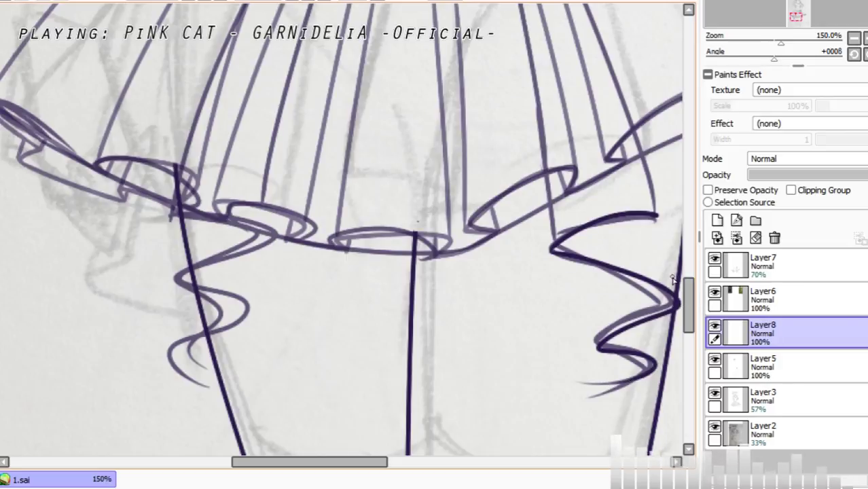
# Step: Select the inked lower zigzag folds of the pouch-side drape and shift them slightly inward onto the sketched guide, then deselect
pyautogui.moveTo(337, 463); pyautogui.dragTo(362, 463)
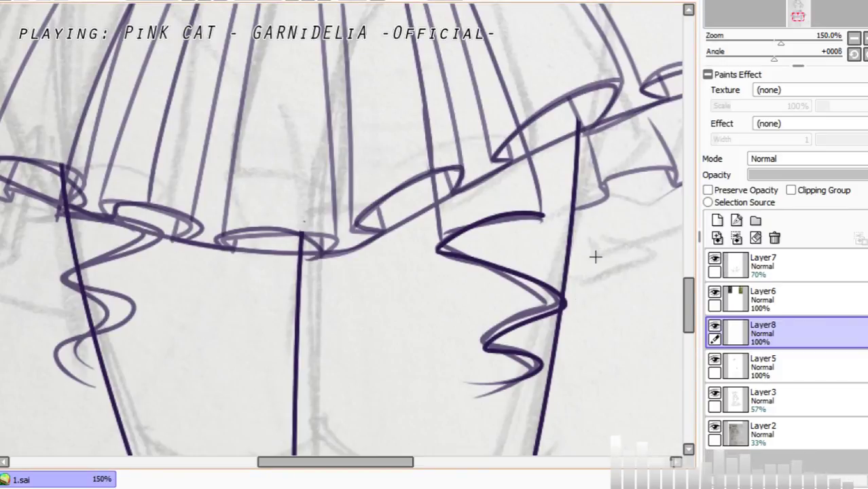
pyautogui.moveTo(599, 248); pyautogui.dragTo(419, 435)
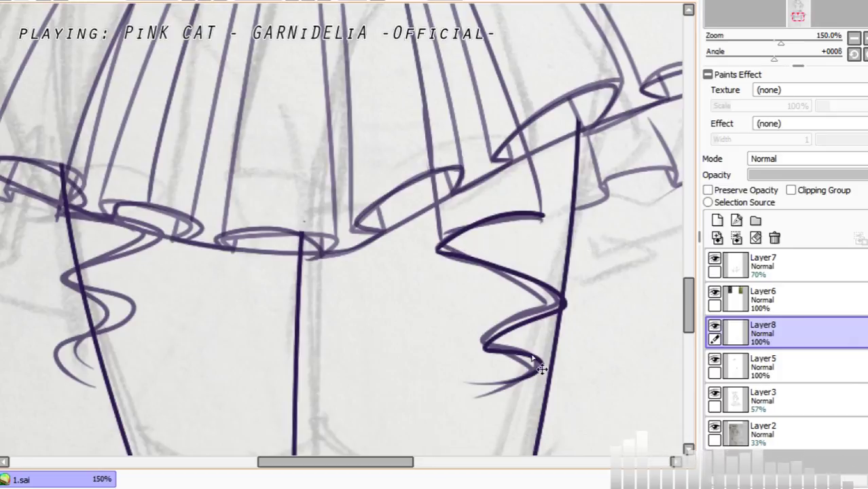
pyautogui.hotkey('ctrl', 't')
pyautogui.moveTo(567, 318); pyautogui.dragTo(556, 314)
pyautogui.press('Return')
pyautogui.hotkey('ctrl', 'd')
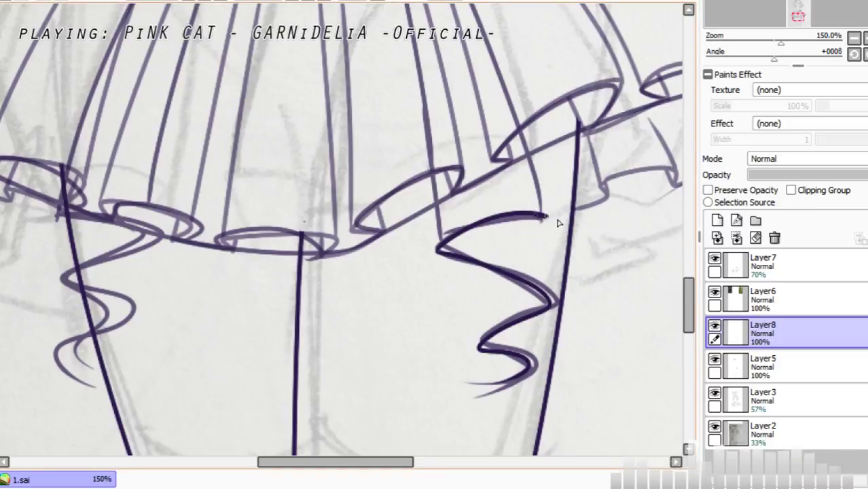
# Step: Redraw the outer end of the right ribbon's top fold and ink the side edge down to the fold below
pyautogui.hotkey('ctrl', 'z')
pyautogui.moveTo(540, 215); pyautogui.dragTo(557, 219)
pyautogui.hotkey('ctrl', 'z')
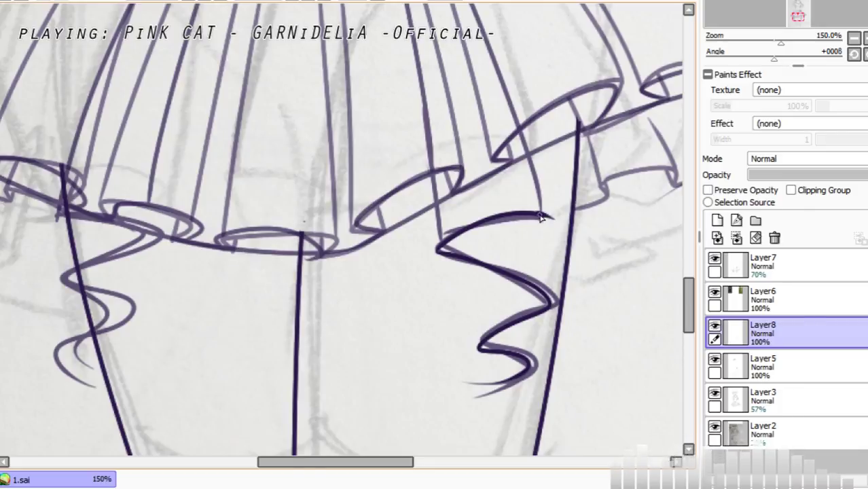
pyautogui.moveTo(541, 217); pyautogui.dragTo(551, 309)
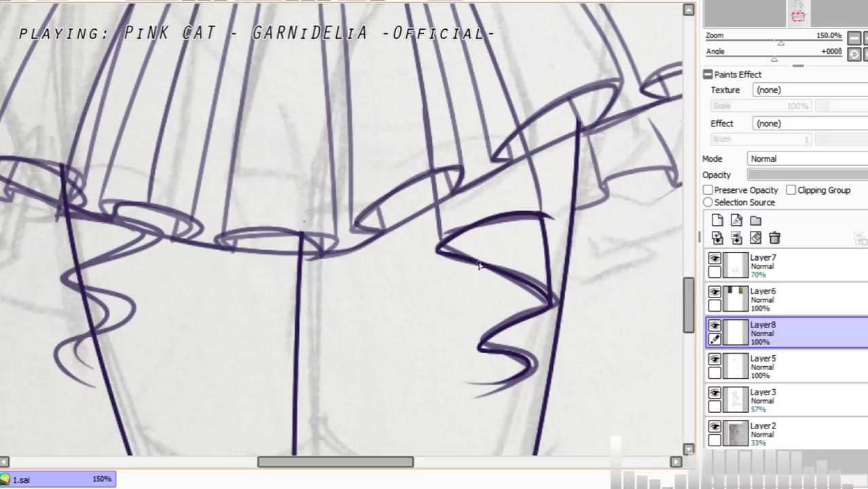
# Step: Ink the inner side edge joining the right ribbon's upper fold to its next zigzag fold, redoing it until clean
pyautogui.moveTo(478, 264); pyautogui.dragTo(482, 344)
pyautogui.hotkey('ctrl', 'z')
pyautogui.moveTo(477, 263); pyautogui.dragTo(481, 343)
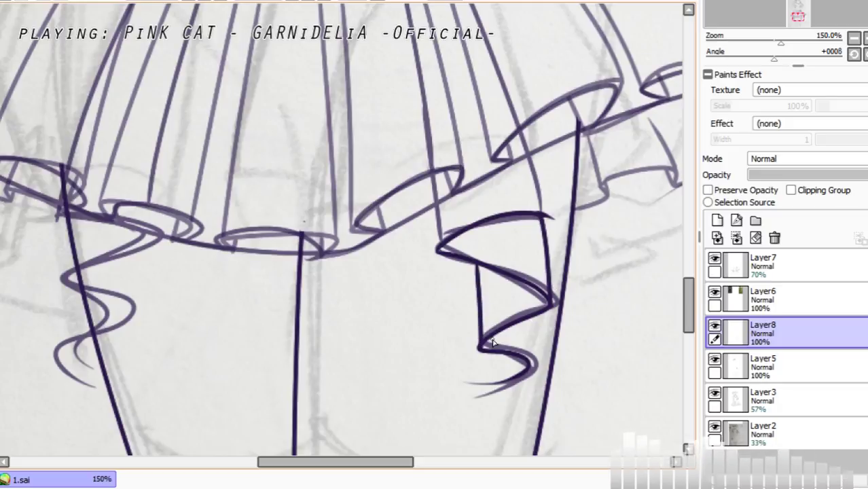
pyautogui.hotkey('ctrl', 'z')
pyautogui.moveTo(475, 264); pyautogui.dragTo(480, 343)
pyautogui.hotkey('ctrl', 'z')
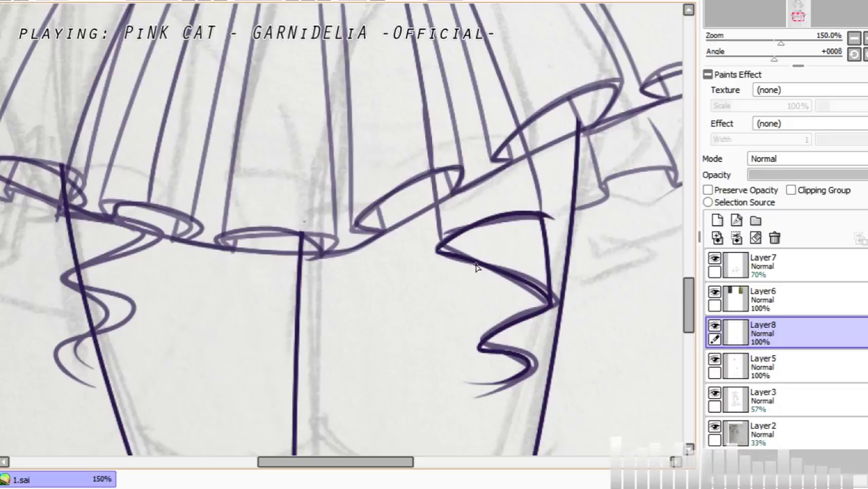
pyautogui.moveTo(476, 267)
pyautogui.mouseDown()
pyautogui.moveTo(480, 342)
pyautogui.moveTo(532, 371)
pyautogui.mouseUp()
pyautogui.hotkey('ctrl', 'z')
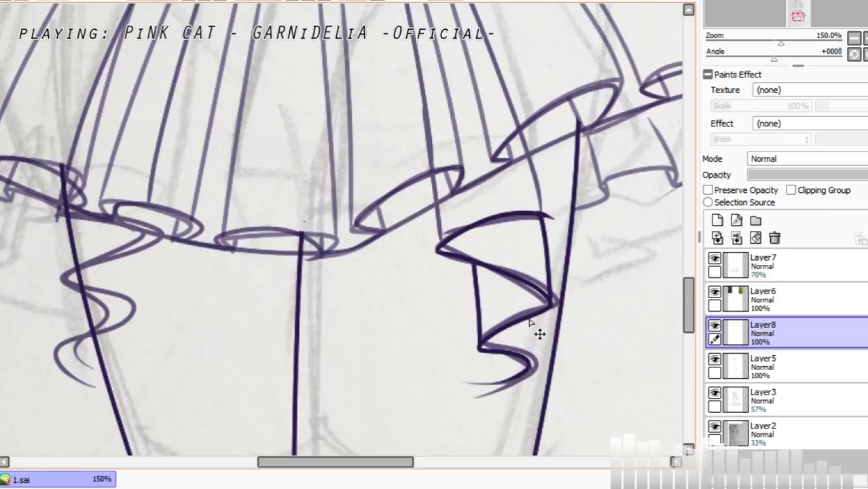
# Step: Ink the short side edges that close the lowest folds of the right ribbon
pyautogui.moveTo(529, 318); pyautogui.dragTo(532, 371)
pyautogui.hotkey('ctrl', 'z')
pyautogui.moveTo(529, 318)
pyautogui.mouseDown()
pyautogui.moveTo(529, 370)
pyautogui.moveTo(501, 368)
pyautogui.moveTo(500, 382)
pyautogui.moveTo(525, 369)
pyautogui.mouseUp()
pyautogui.hotkey('ctrl', 'z')
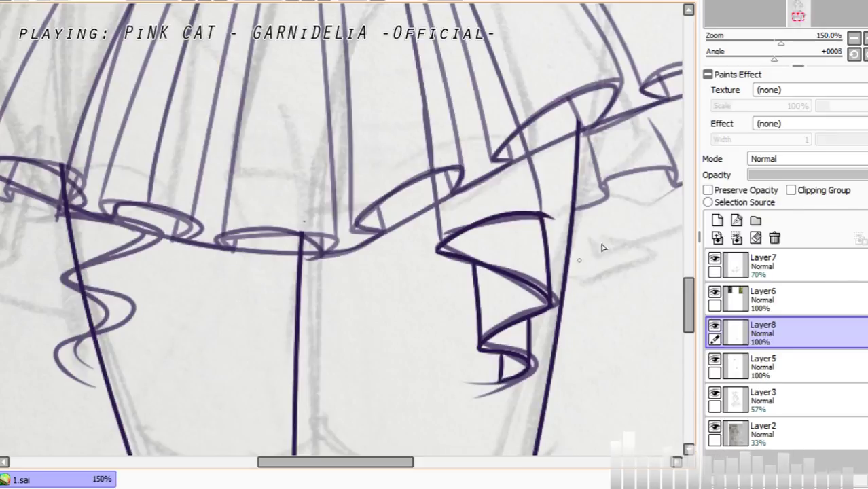
# Step: Draw the right ribbon's two long edges between its top fold and the belt, across the skirt pleats
pyautogui.moveTo(688, 283); pyautogui.dragTo(688, 263)
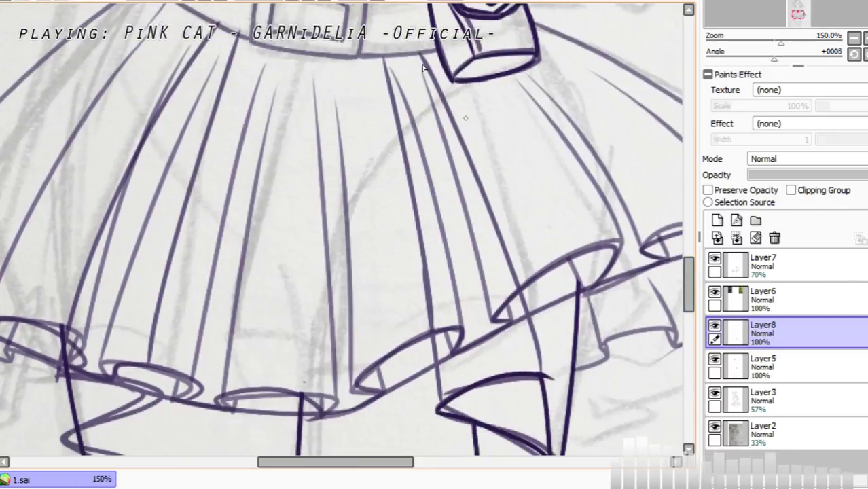
pyautogui.click(255, 52)
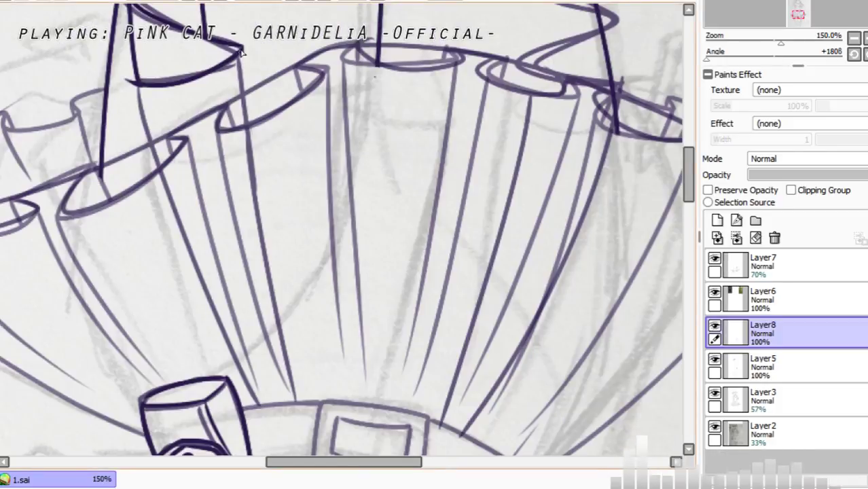
pyautogui.moveTo(241, 50); pyautogui.dragTo(275, 422)
pyautogui.hotkey('ctrl', 'z')
pyautogui.moveTo(241, 49); pyautogui.dragTo(298, 393)
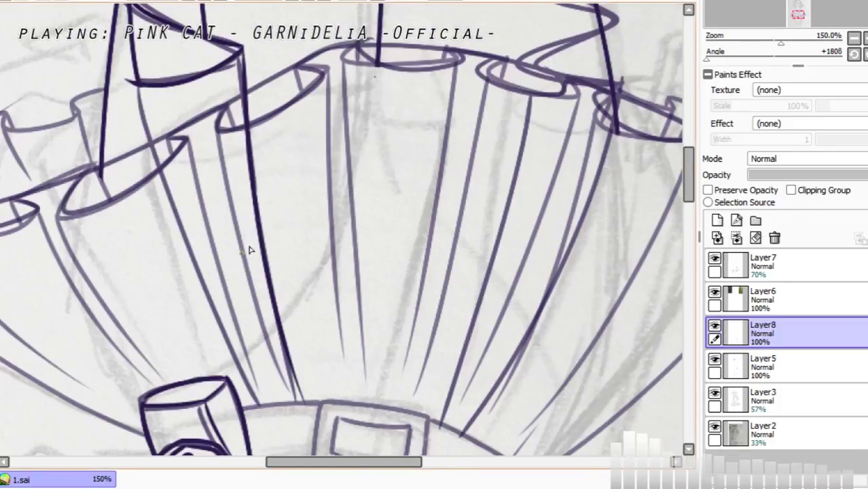
pyautogui.hotkey('ctrl', 'z')
pyautogui.moveTo(241, 49); pyautogui.dragTo(286, 434)
pyautogui.hotkey('ctrl', 'z')
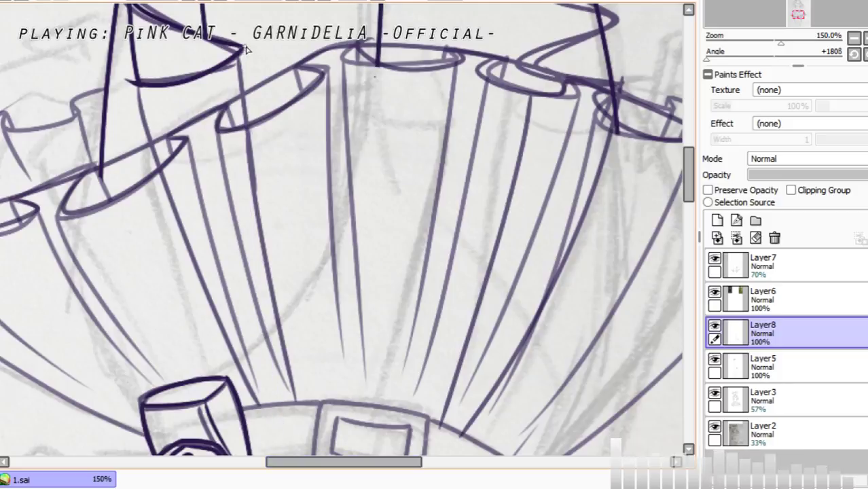
pyautogui.moveTo(241, 48); pyautogui.dragTo(305, 430)
pyautogui.moveTo(131, 82)
pyautogui.mouseDown()
pyautogui.moveTo(171, 255)
pyautogui.moveTo(257, 428)
pyautogui.mouseUp()
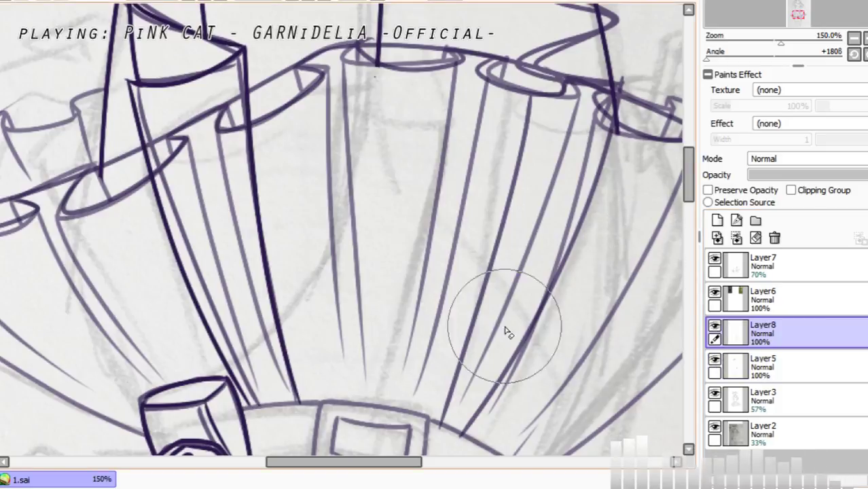
# Step: Ink the zigzag folded hem of the left ribbon over the rough sketch, starting at the skirt's edge
pyautogui.moveTo(387, 461); pyautogui.dragTo(430, 461)
pyautogui.moveTo(688, 193); pyautogui.dragTo(687, 167)
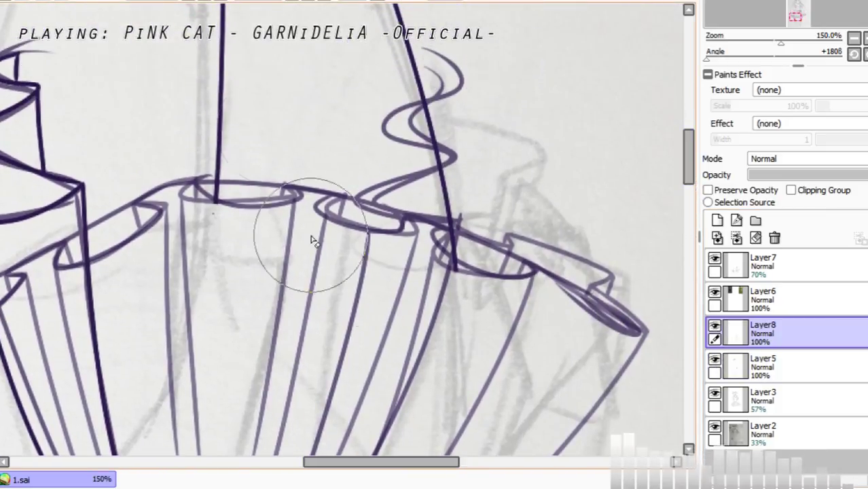
pyautogui.click(259, 8)
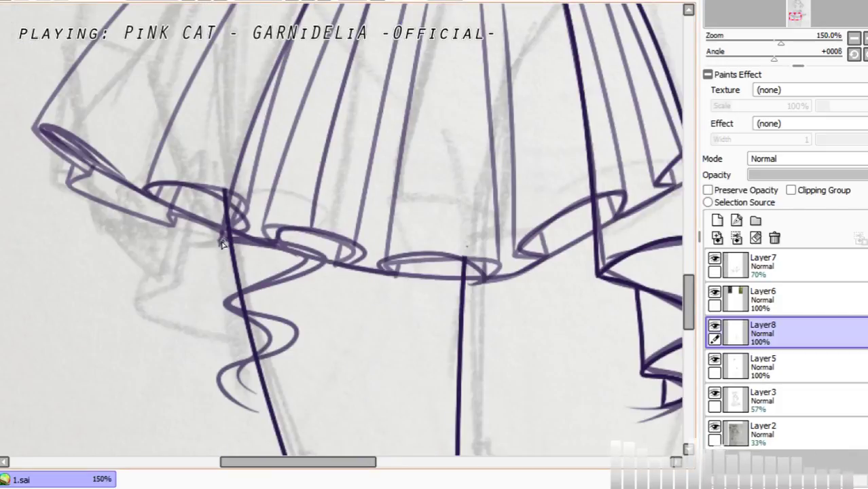
pyautogui.moveTo(220, 243)
pyautogui.mouseDown()
pyautogui.moveTo(269, 243)
pyautogui.moveTo(317, 260)
pyautogui.moveTo(248, 296)
pyautogui.moveTo(228, 310)
pyautogui.mouseUp()
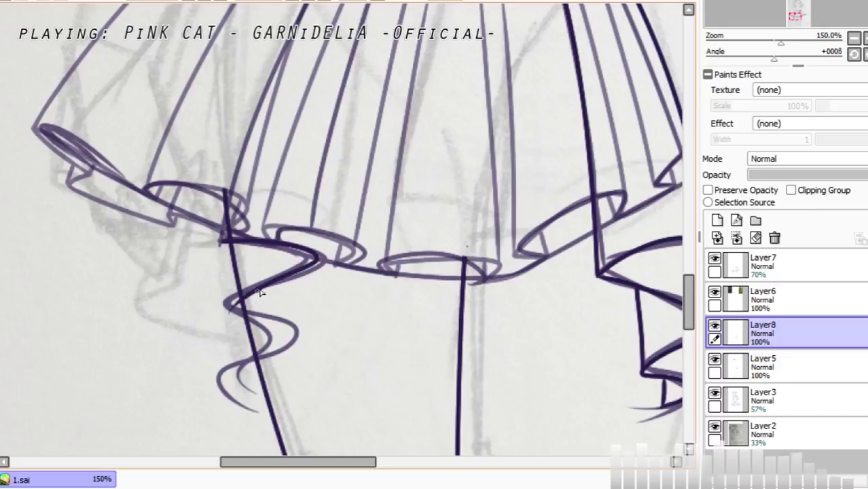
pyautogui.hotkey('ctrl', 'z')
pyautogui.moveTo(222, 240)
pyautogui.mouseDown()
pyautogui.moveTo(328, 257)
pyautogui.moveTo(308, 277)
pyautogui.moveTo(242, 303)
pyautogui.moveTo(311, 329)
pyautogui.moveTo(265, 354)
pyautogui.moveTo(285, 392)
pyautogui.mouseUp()
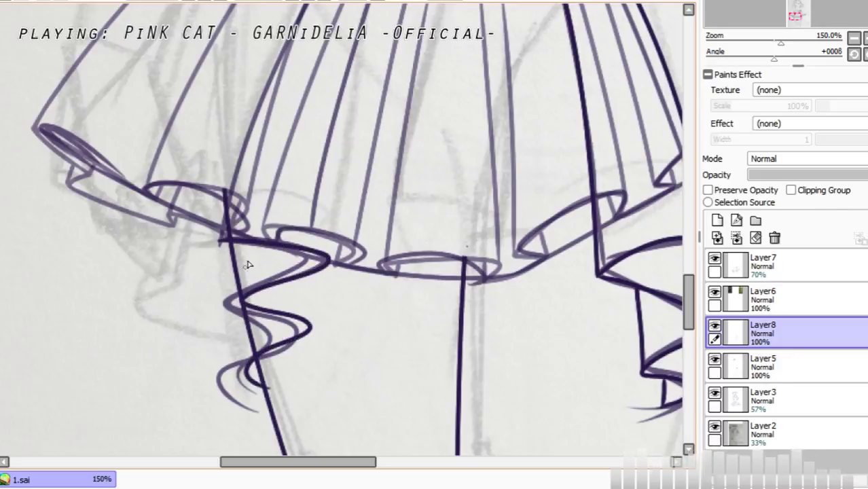
# Step: Ink the inner and outer side edges joining the left ribbon's upper folds
pyautogui.moveTo(241, 304); pyautogui.dragTo(248, 252)
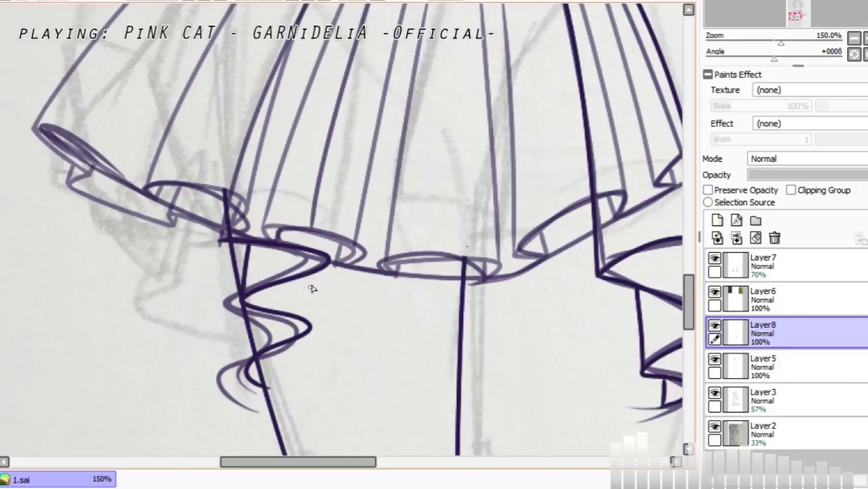
pyautogui.moveTo(320, 270); pyautogui.dragTo(310, 331)
pyautogui.hotkey('ctrl', 'z')
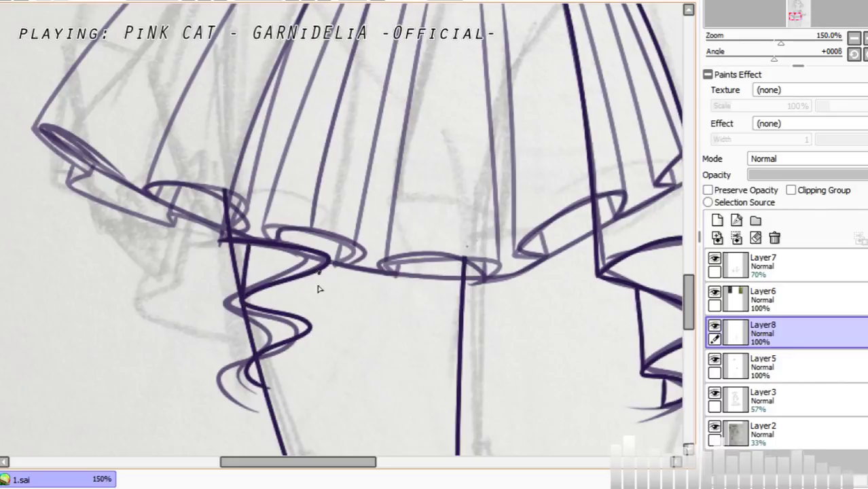
pyautogui.moveTo(320, 270); pyautogui.dragTo(311, 330)
# Step: Ink the side edge of the left ribbon's lower fold and shape its pointed bottom tip
pyautogui.moveTo(256, 312); pyautogui.dragTo(245, 375)
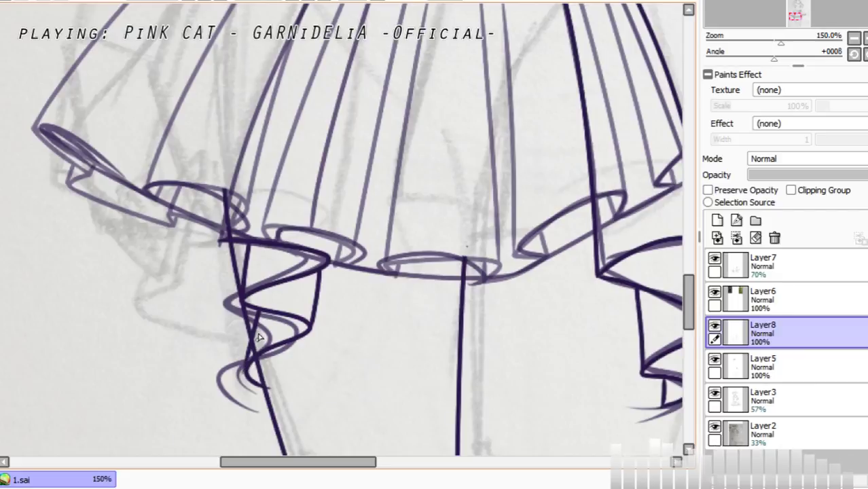
pyautogui.hotkey('ctrl', 'z')
pyautogui.moveTo(256, 311)
pyautogui.mouseDown()
pyautogui.moveTo(246, 377)
pyautogui.moveTo(249, 365)
pyautogui.moveTo(262, 388)
pyautogui.moveTo(285, 394)
pyautogui.mouseUp()
pyautogui.hotkey('ctrl', 'z')
pyautogui.moveTo(246, 374); pyautogui.dragTo(284, 393)
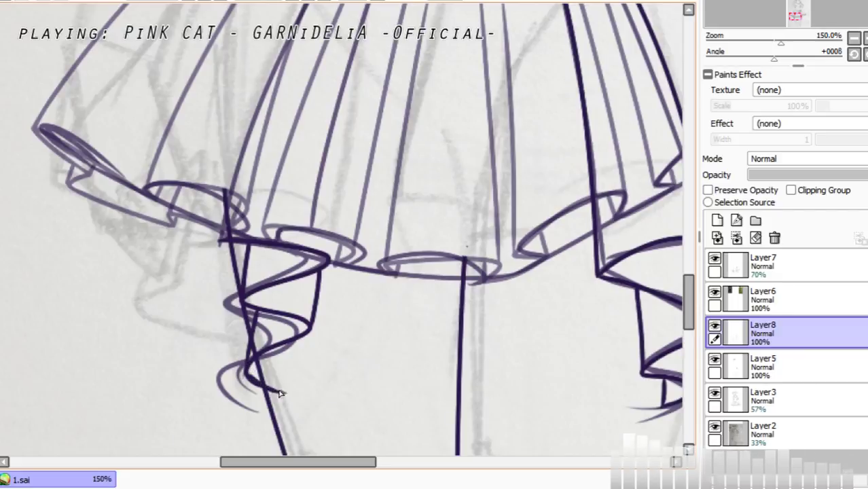
pyautogui.hotkey('ctrl', 'z')
pyautogui.moveTo(246, 374)
pyautogui.mouseDown()
pyautogui.moveTo(290, 394)
pyautogui.moveTo(272, 385)
pyautogui.moveTo(274, 344)
pyautogui.moveTo(291, 398)
pyautogui.mouseUp()
pyautogui.hotkey('ctrl', 'z')
pyautogui.hotkey('ctrl', 'z')
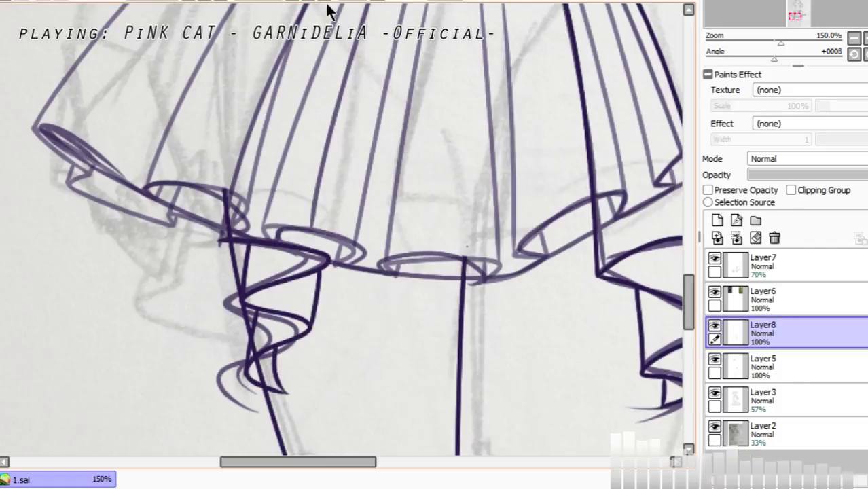
# Step: Draw the left ribbon's two long edges between its top fold and the belt, across the skirt pleats
pyautogui.click(257, 53)
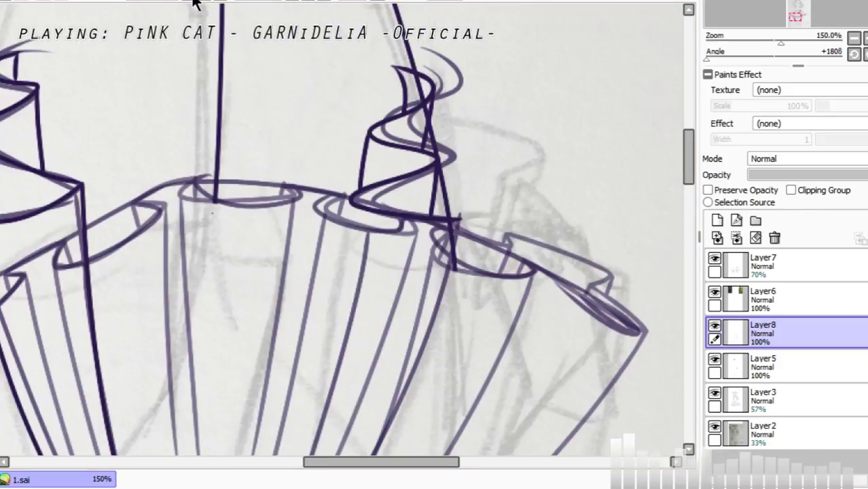
pyautogui.scroll(-1, 246, 9)
pyautogui.moveTo(692, 187); pyautogui.dragTo(690, 214)
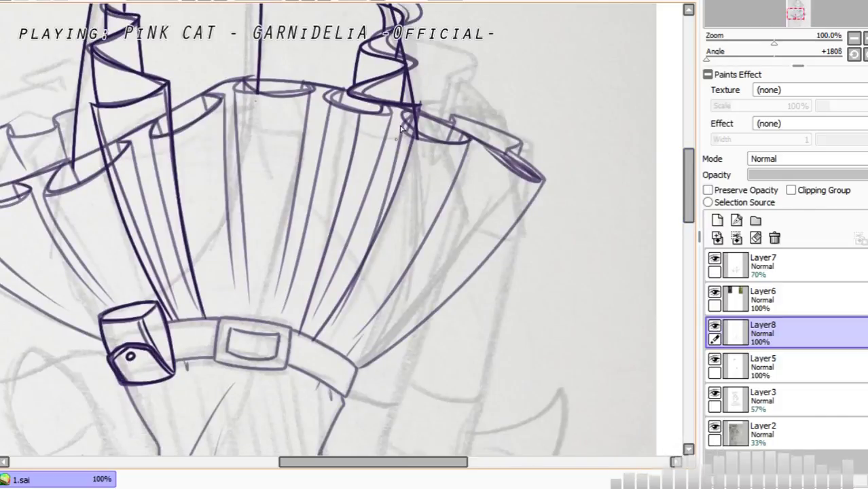
pyautogui.moveTo(414, 124); pyautogui.dragTo(313, 352)
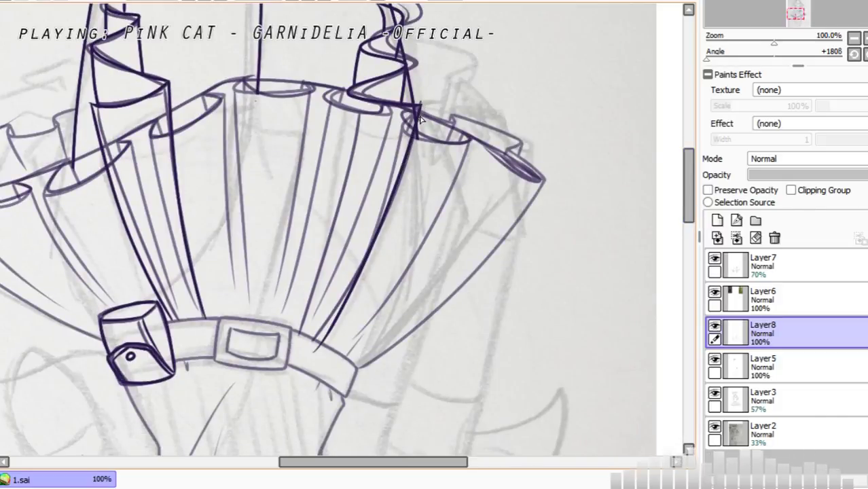
pyautogui.moveTo(349, 95)
pyautogui.mouseDown()
pyautogui.moveTo(340, 175)
pyautogui.moveTo(270, 363)
pyautogui.mouseUp()
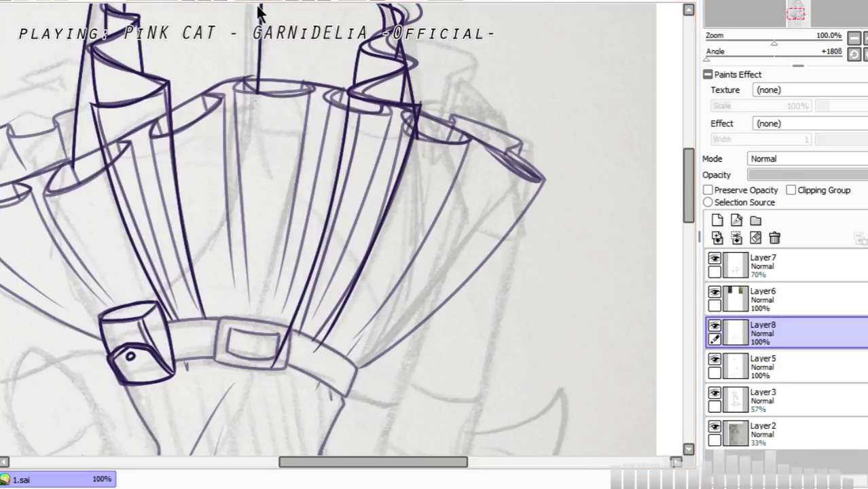
# Step: Lasso the left ribbon's lines on Layer8, move them slightly to the left with a transform, and deselect
pyautogui.press('Delete')
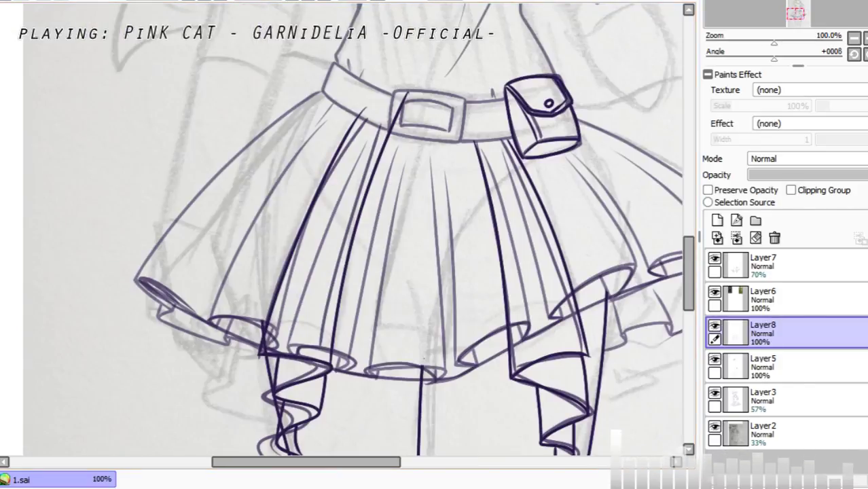
pyautogui.moveTo(330, 75)
pyautogui.mouseDown()
pyautogui.moveTo(249, 290)
pyautogui.moveTo(259, 453)
pyautogui.mouseUp()
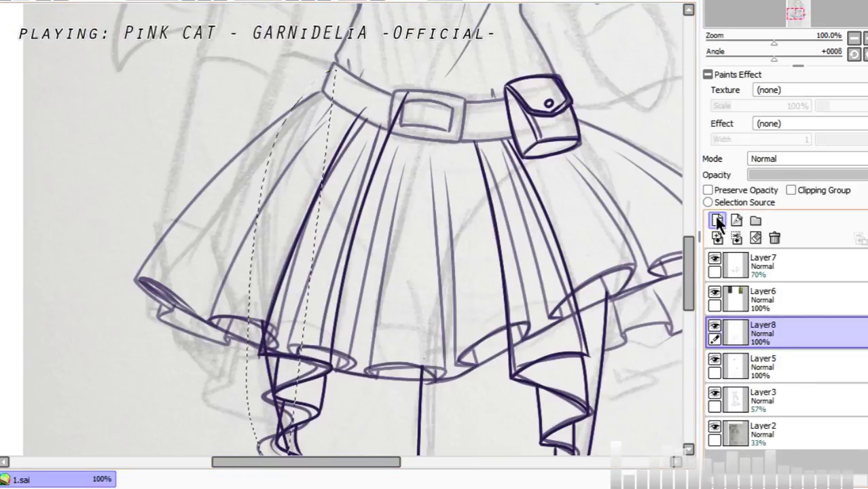
pyautogui.moveTo(687, 250)
pyautogui.mouseDown()
pyautogui.moveTo(688, 266)
pyautogui.moveTo(689, 258)
pyautogui.mouseUp()
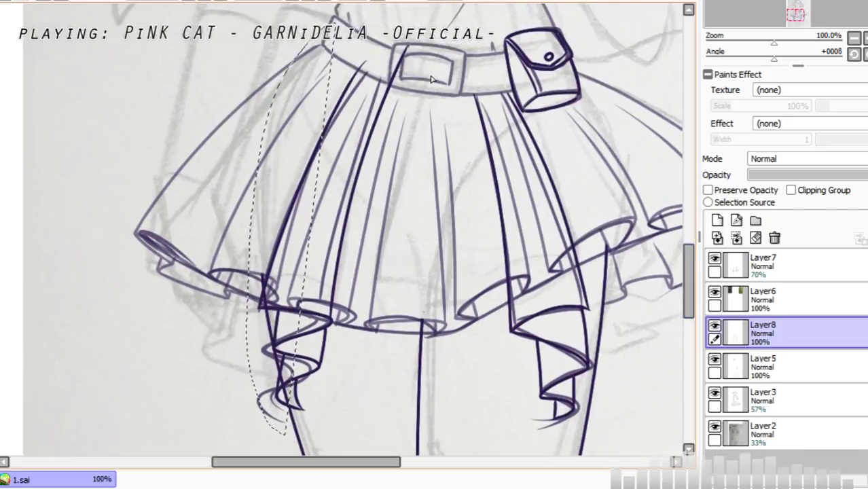
pyautogui.moveTo(440, 33)
pyautogui.mouseDown()
pyautogui.moveTo(355, 422)
pyautogui.moveTo(149, 377)
pyautogui.moveTo(240, 116)
pyautogui.moveTo(390, 39)
pyautogui.moveTo(414, 38)
pyautogui.mouseUp()
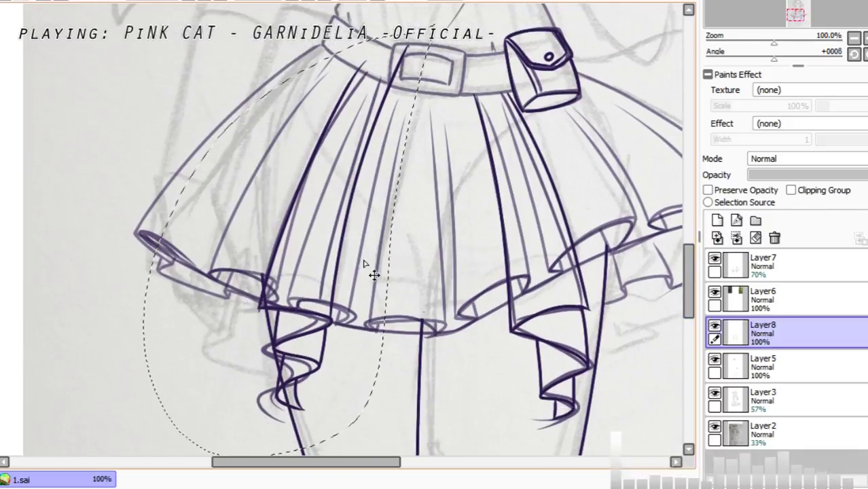
pyautogui.hotkey('ctrl', 't')
pyautogui.moveTo(336, 258)
pyautogui.mouseDown()
pyautogui.moveTo(336, 277)
pyautogui.moveTo(326, 263)
pyautogui.mouseUp()
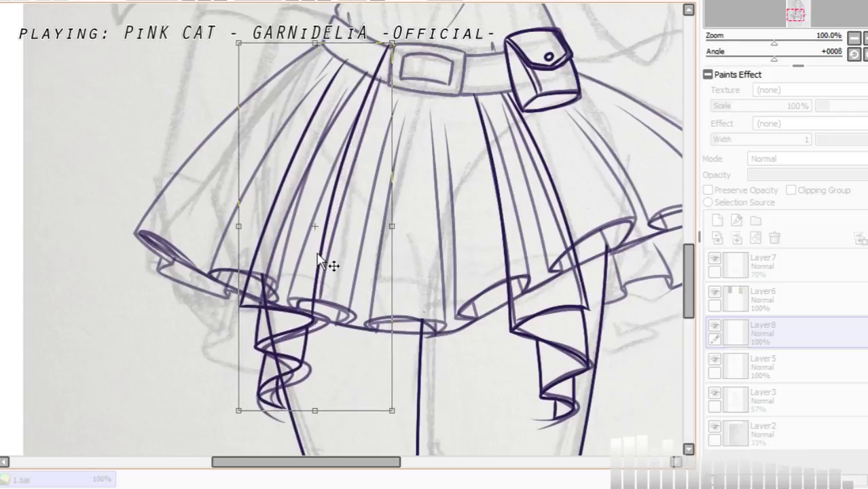
pyautogui.press('Return')
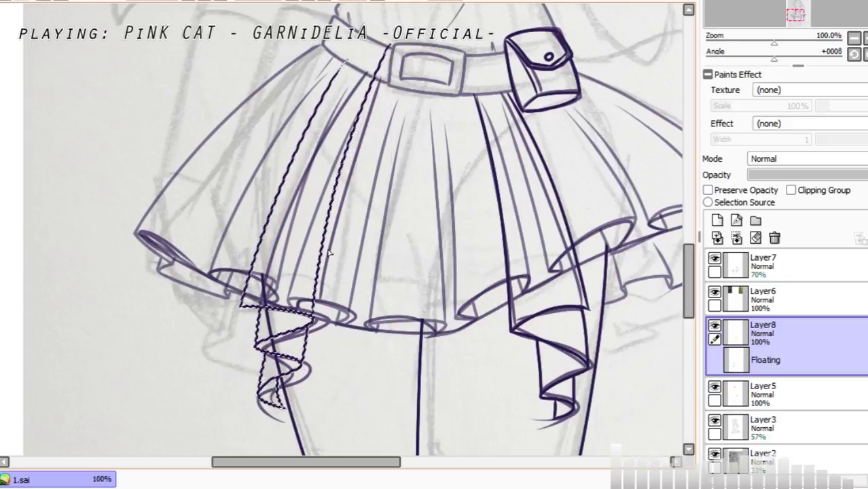
pyautogui.hotkey('ctrl', 'd')
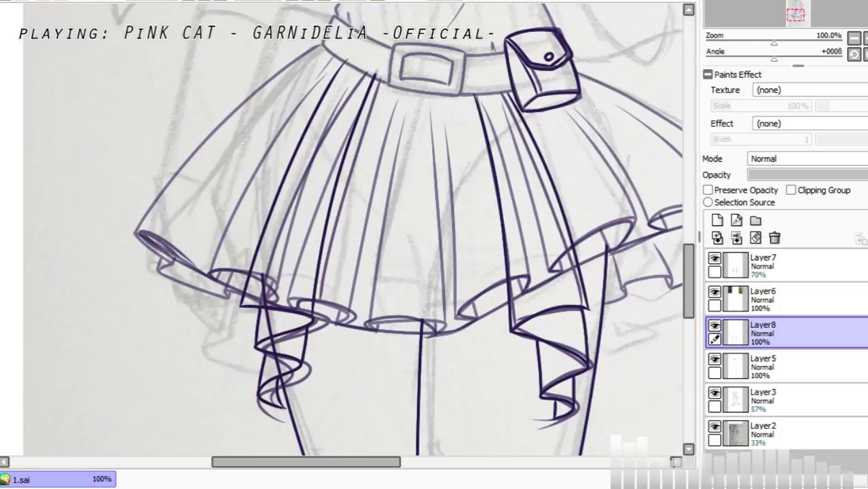
# Step: Hide Layer7, make Layer3 active, and select a rectangular area around the upper part of the left ribbon
pyautogui.click(795, 393)
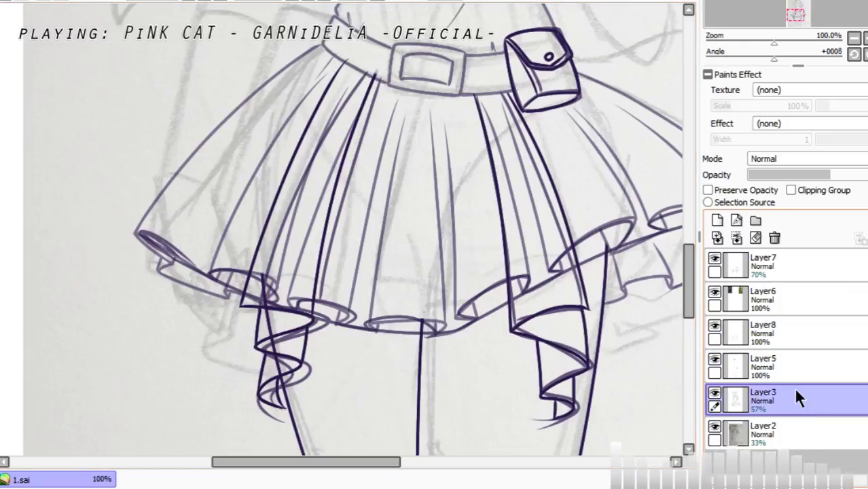
pyautogui.click(714, 259)
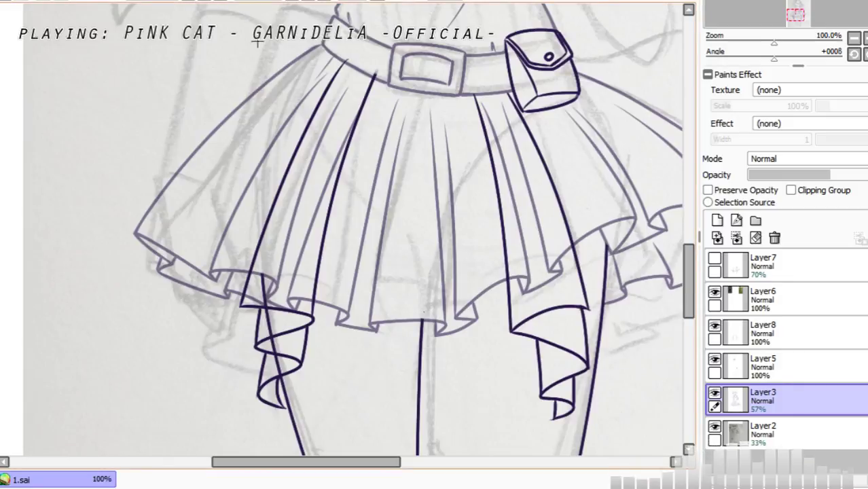
pyautogui.moveTo(257, 42); pyautogui.dragTo(417, 273)
pyautogui.moveTo(202, 55); pyautogui.dragTo(404, 274)
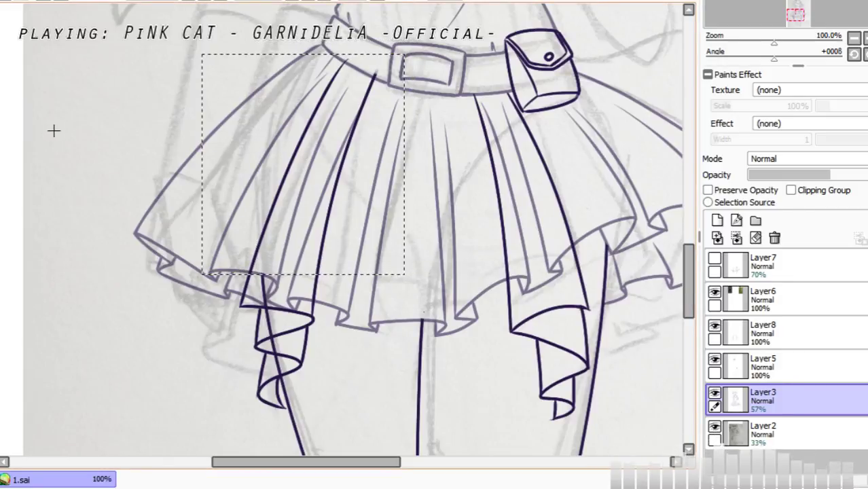
pyautogui.hotkey('ctrl', 't')
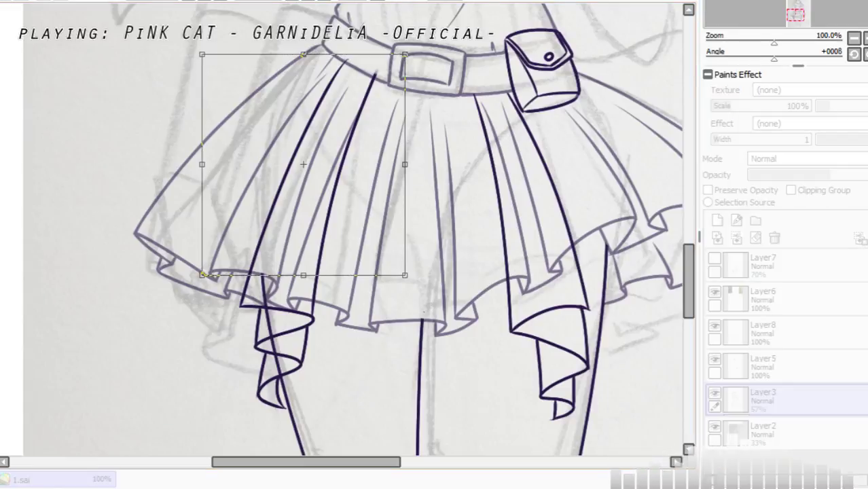
pyautogui.moveTo(201, 54); pyautogui.dragTo(217, 58)
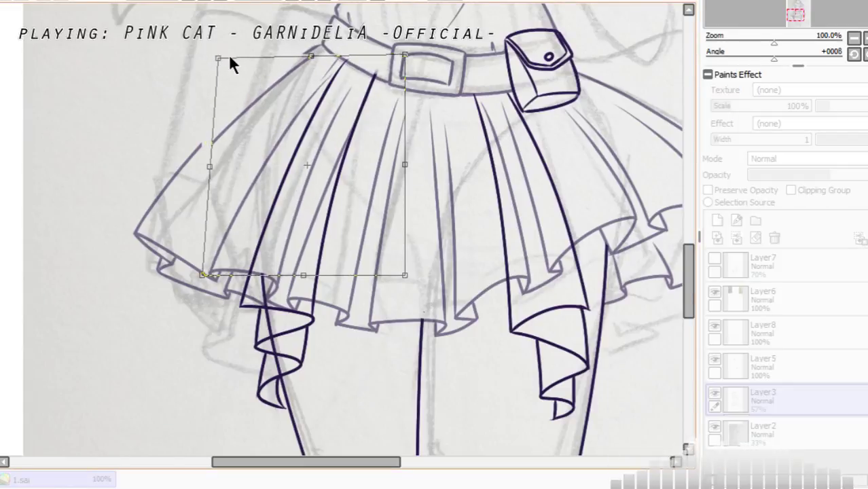
pyautogui.press('Escape')
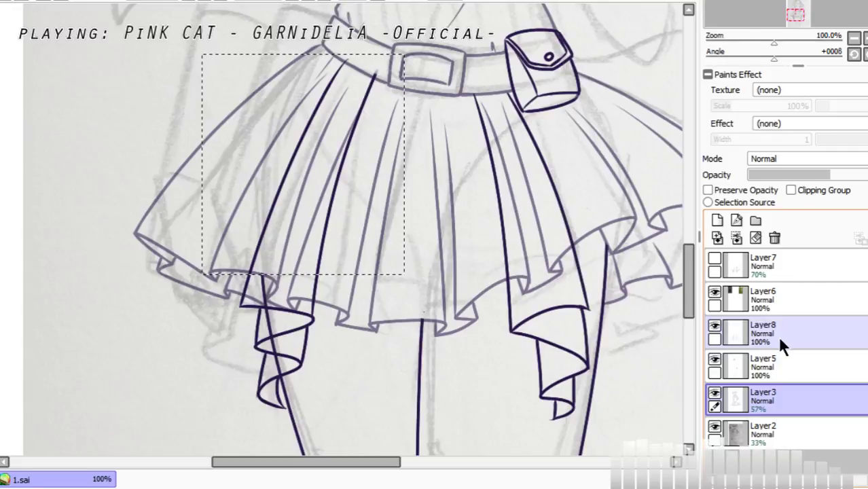
pyautogui.click(777, 336)
pyautogui.hotkey('ctrl', 't')
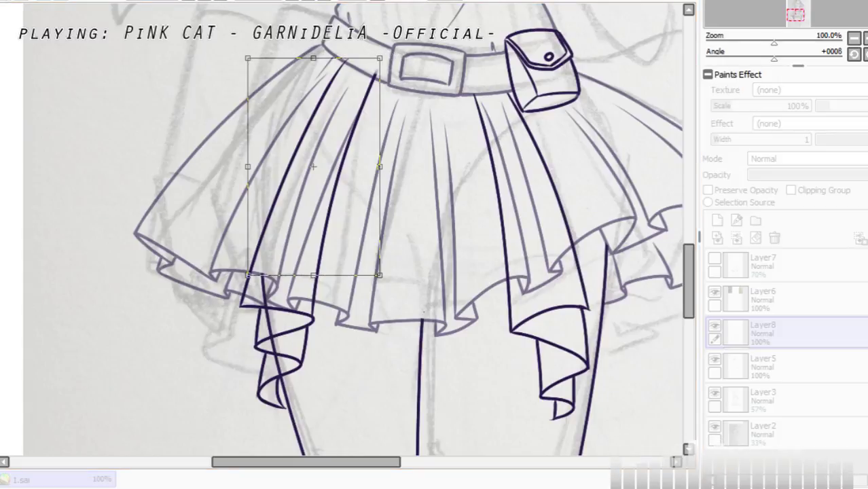
pyautogui.moveTo(249, 59); pyautogui.dragTo(272, 72)
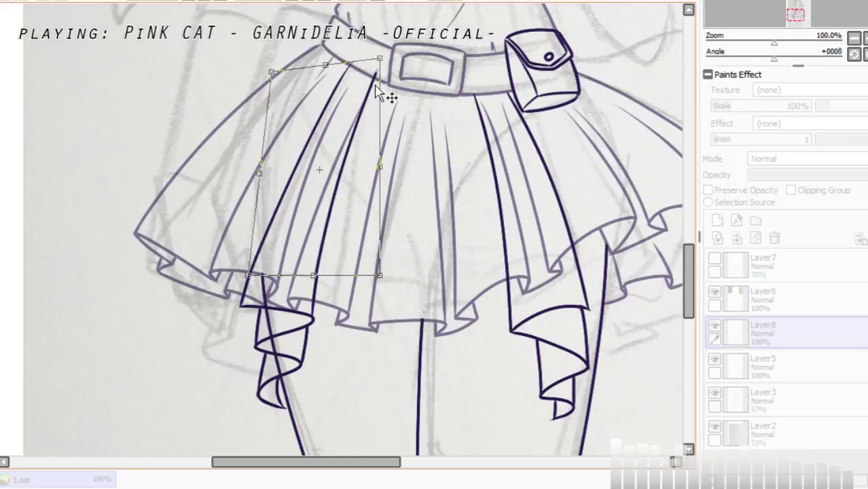
pyautogui.moveTo(379, 59); pyautogui.dragTo(376, 54)
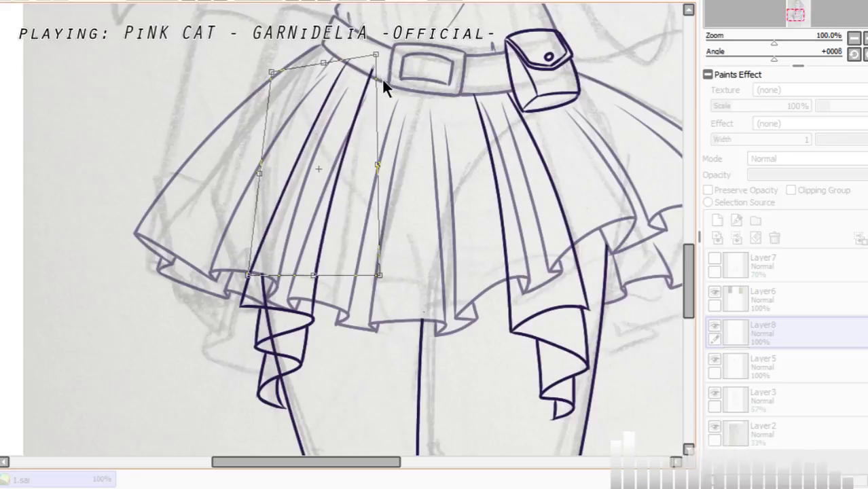
pyautogui.press('Return')
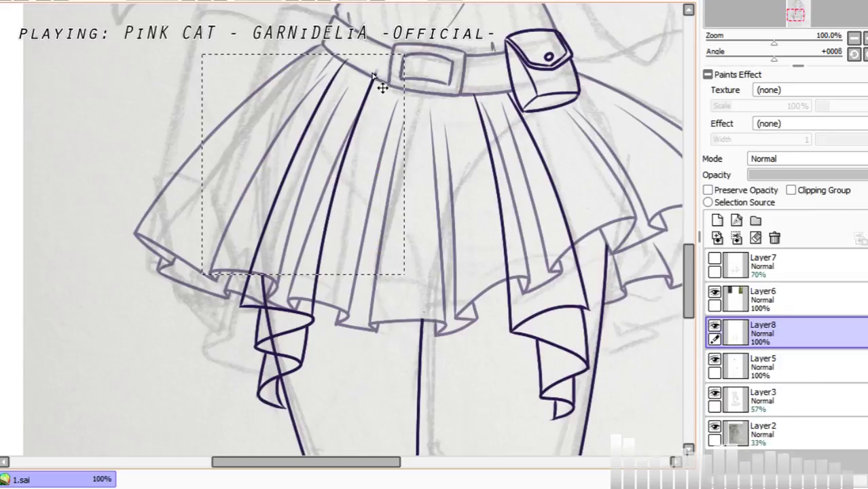
# Step: Distort the selected upper edges of the left ribbon on Layer8 slightly inward at the belt, apply the transform, and deselect
pyautogui.hotkey('ctrl', 't')
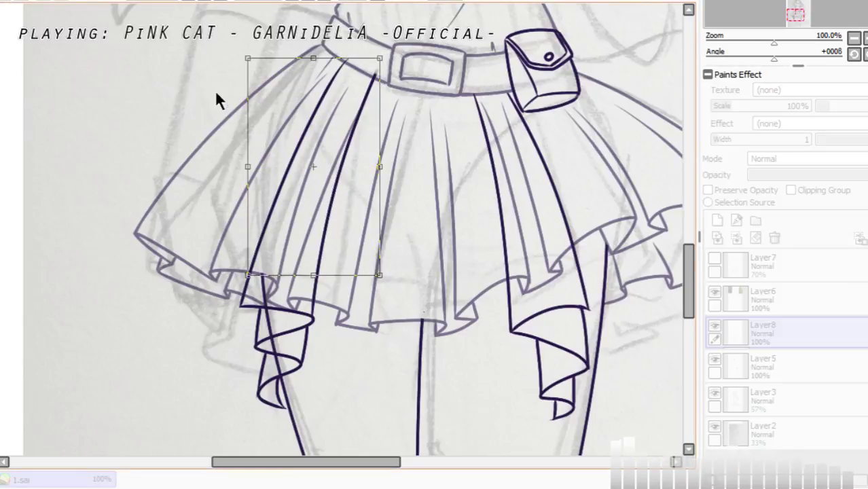
pyautogui.moveTo(248, 60); pyautogui.dragTo(263, 68)
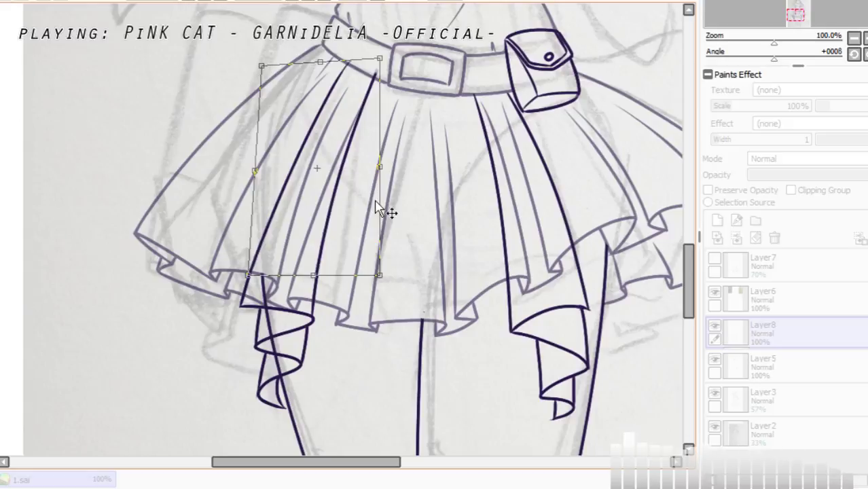
pyautogui.click(203, 2)
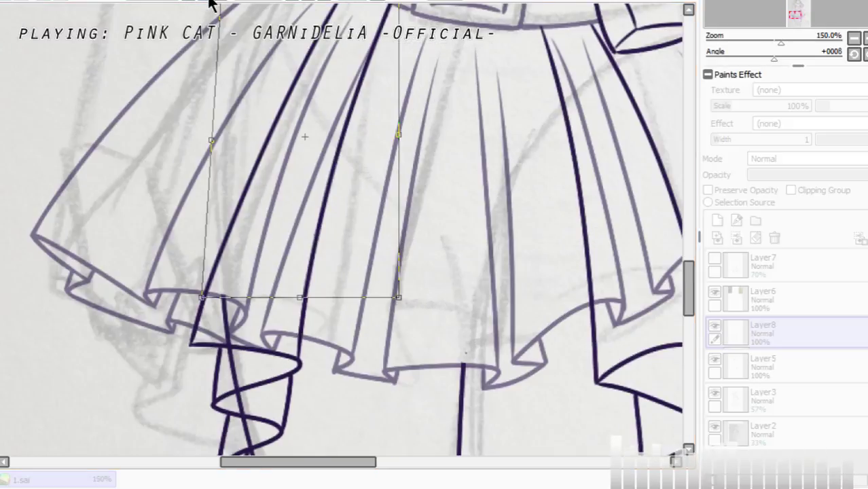
pyautogui.press('Return')
pyautogui.hotkey('ctrl', 'd')
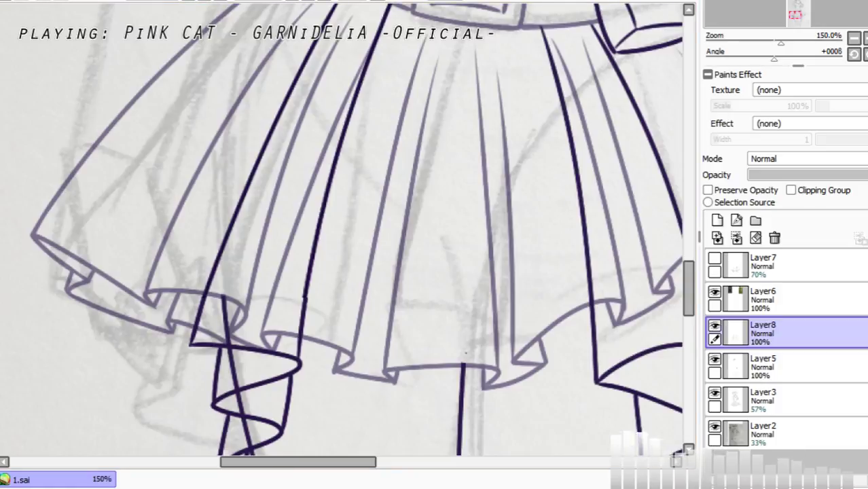
pyautogui.click(207, 3)
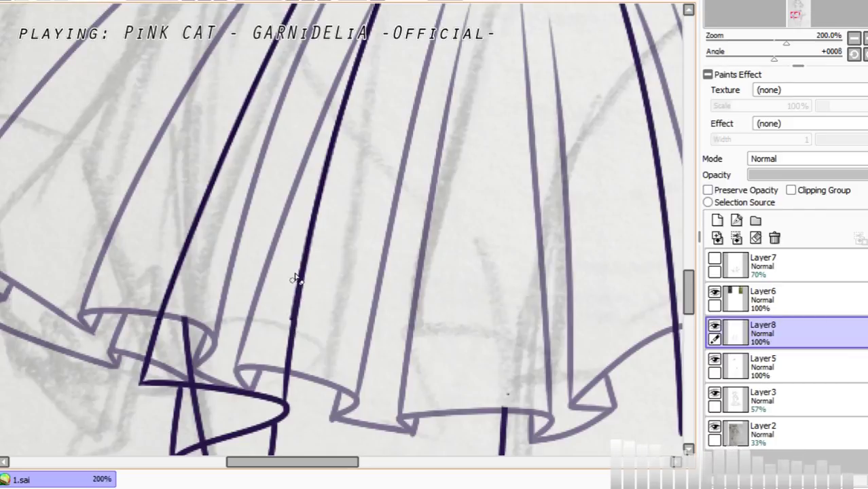
pyautogui.hotkey('ctrl', 'z')
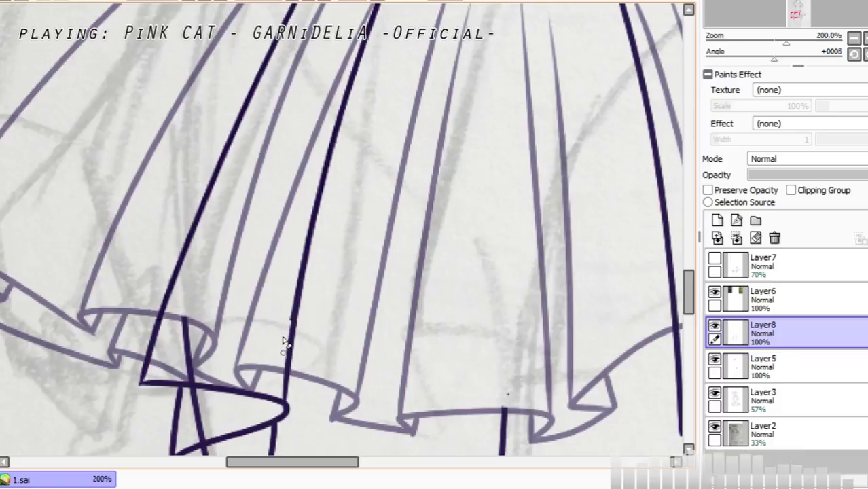
pyautogui.click(199, 2)
pyautogui.click(199, 2)
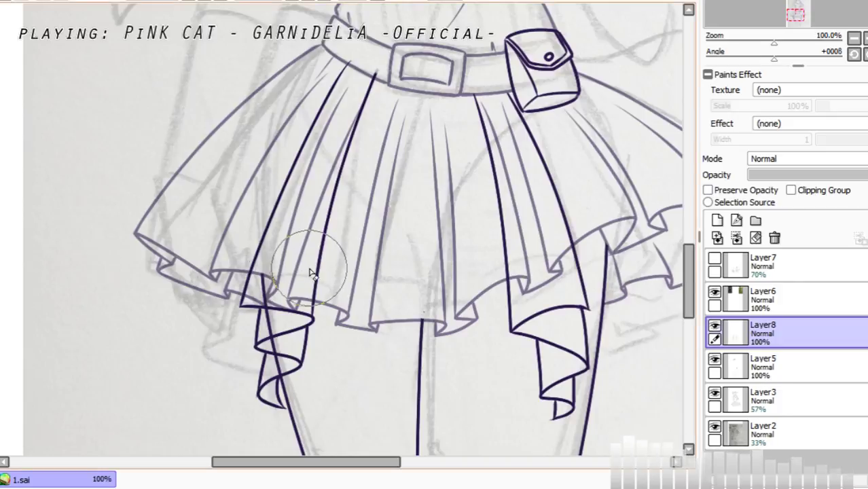
# Step: Shrink the eraser considerably and try erasing across the left ribbon's top fold on Layer8
pyautogui.press('[')
pyautogui.press('[')
pyautogui.press('[')
pyautogui.press('[')
pyautogui.press('[')
pyautogui.press('[')
pyautogui.press('[')
pyautogui.press('[')
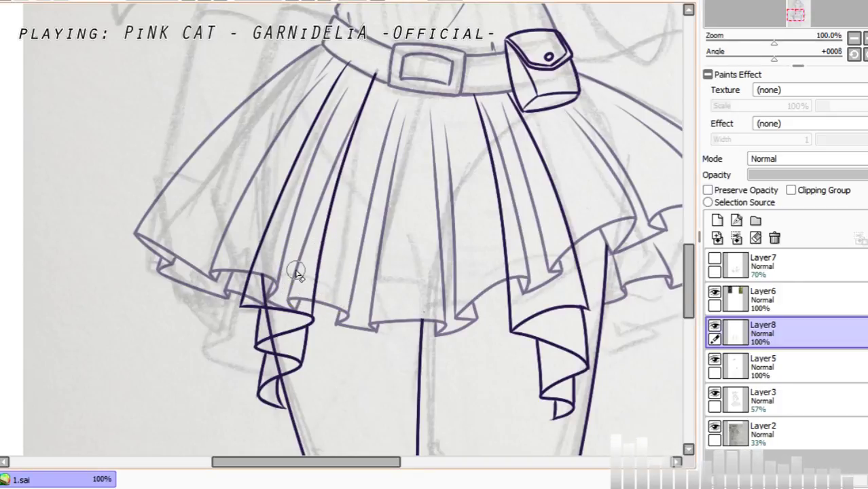
pyautogui.moveTo(295, 292)
pyautogui.mouseDown()
pyautogui.moveTo(286, 335)
pyautogui.moveTo(293, 332)
pyautogui.mouseUp()
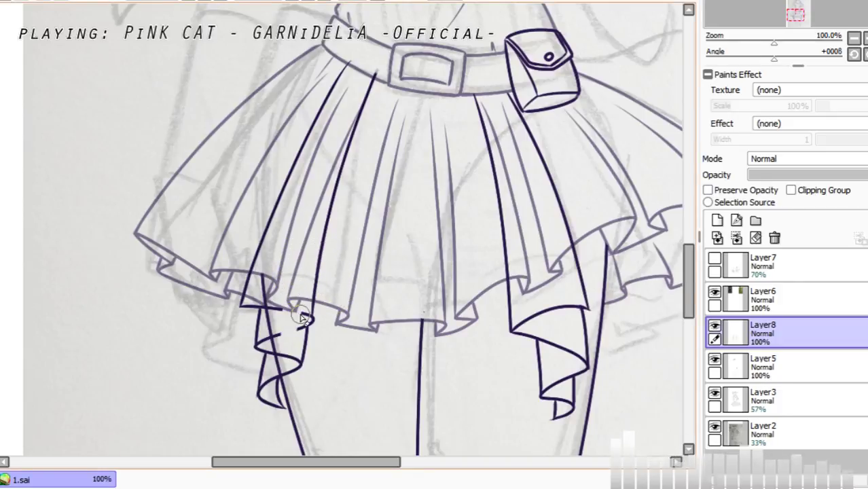
# Step: On Layer3, erase the lower pleat and hem lines of the skirt that show through the left ribbon
pyautogui.click(778, 364)
pyautogui.click(720, 400)
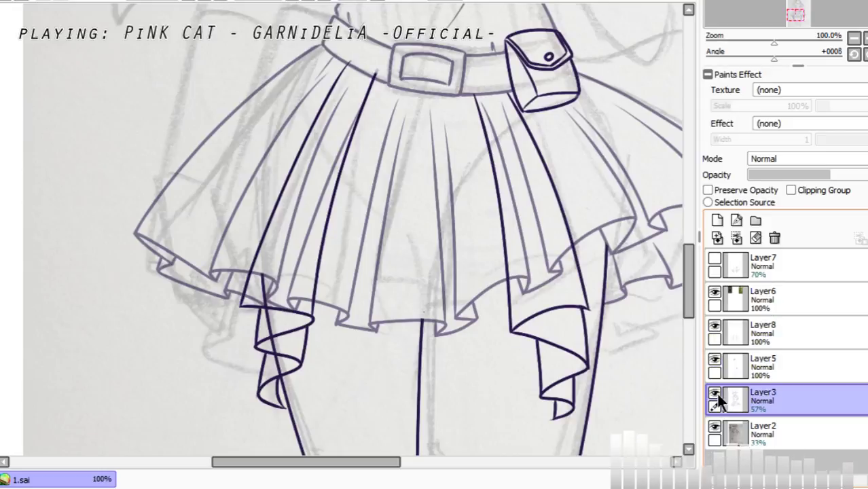
pyautogui.click(713, 393)
pyautogui.click(713, 393)
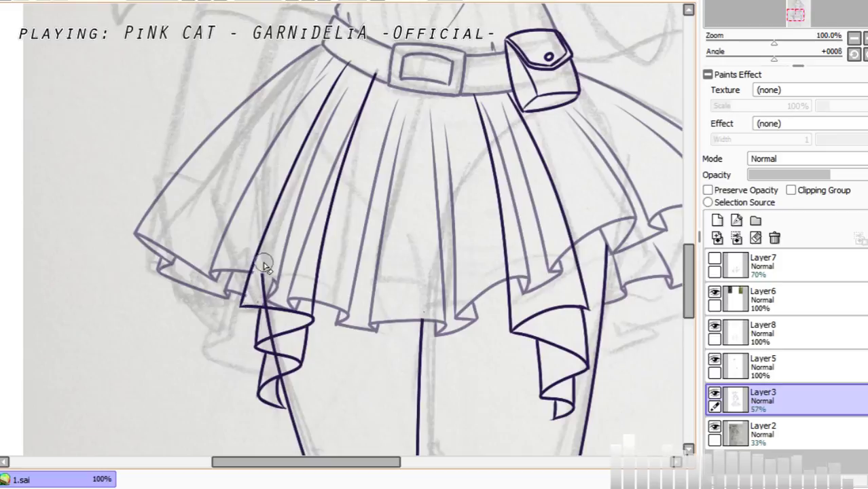
pyautogui.moveTo(276, 258); pyautogui.dragTo(283, 326)
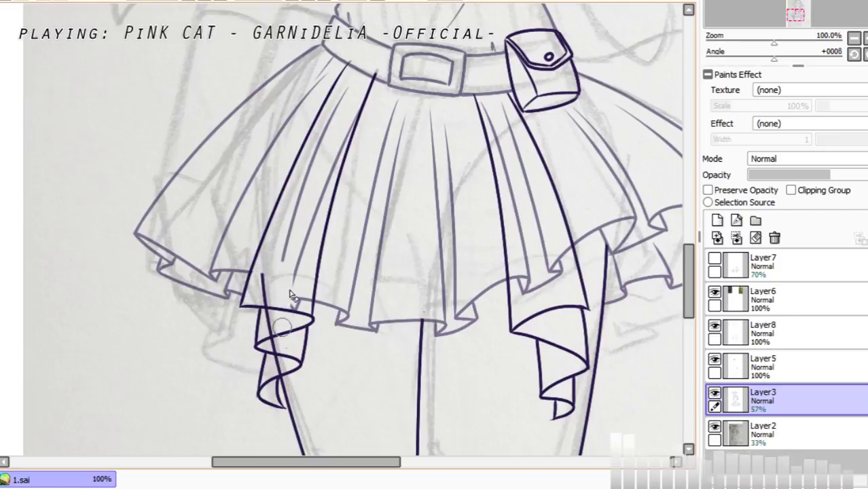
# Step: Erase the remaining skirt lines inside both ribbons on Layer3 and raise the layer's opacity to 100%
pyautogui.click(714, 326)
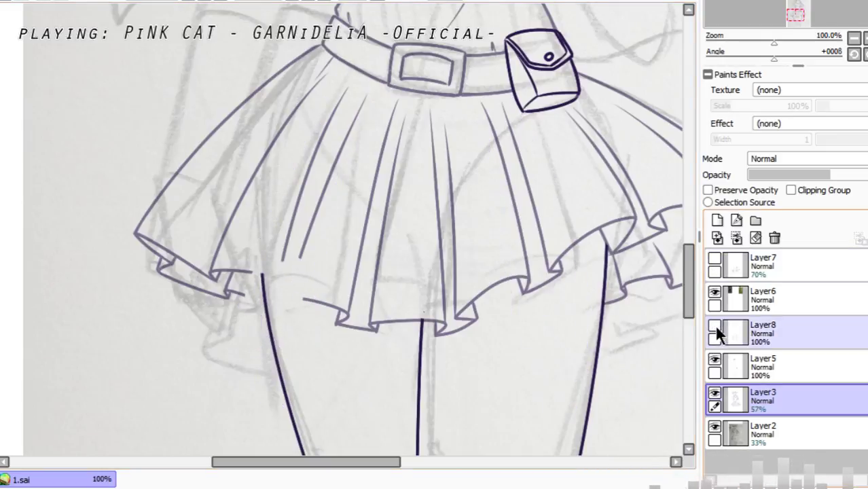
pyautogui.click(714, 325)
pyautogui.click(713, 359)
pyautogui.click(713, 359)
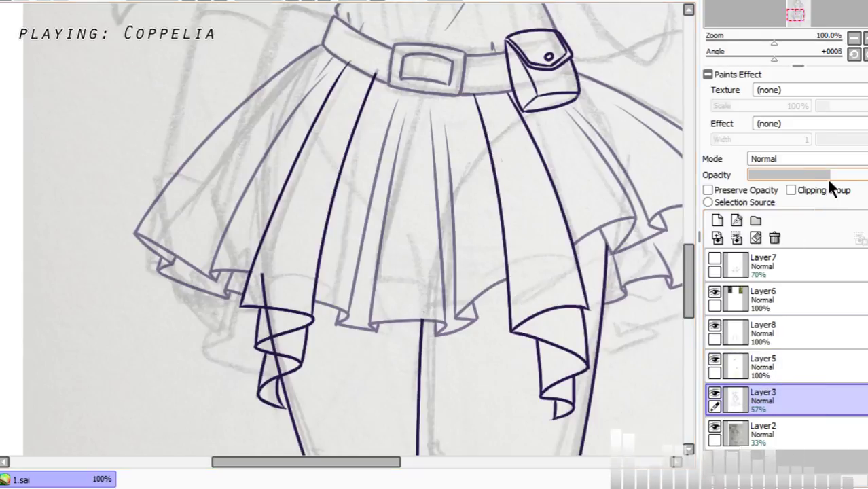
pyautogui.moveTo(828, 175); pyautogui.dragTo(865, 176)
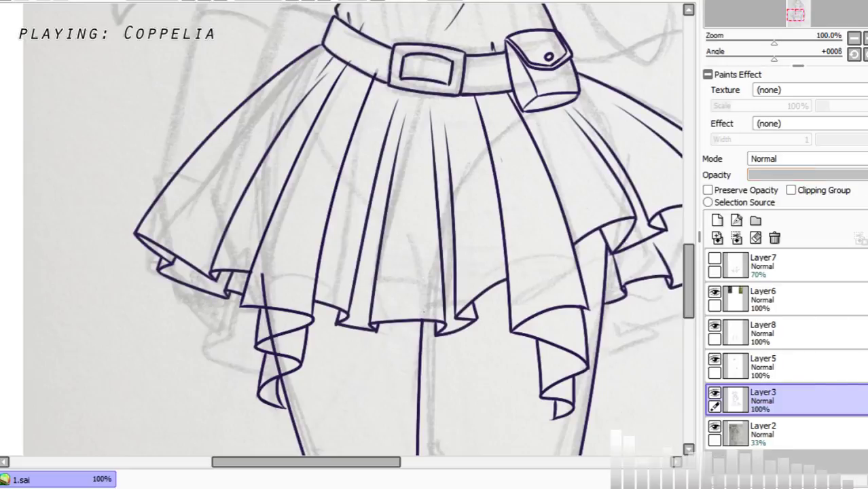
# Step: On Layer5, erase the part of the left leg's outline that runs through the left ribbon
pyautogui.click(202, 0)
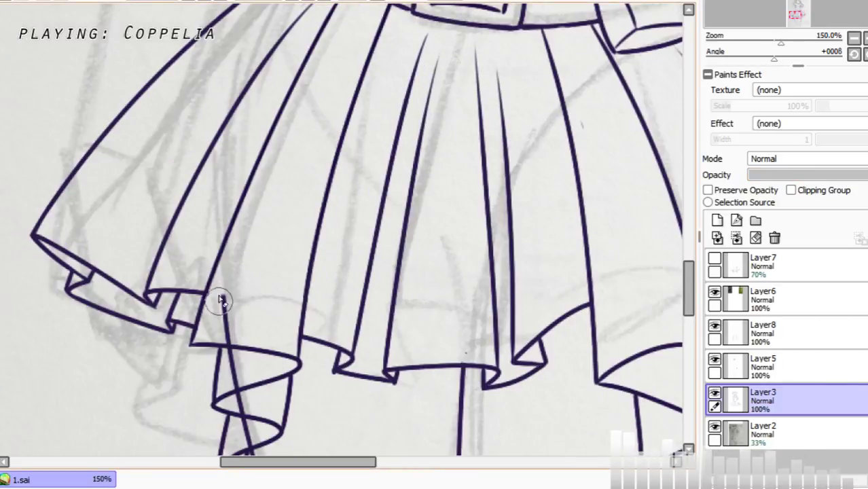
pyautogui.moveTo(690, 278); pyautogui.dragTo(691, 296)
pyautogui.click(754, 359)
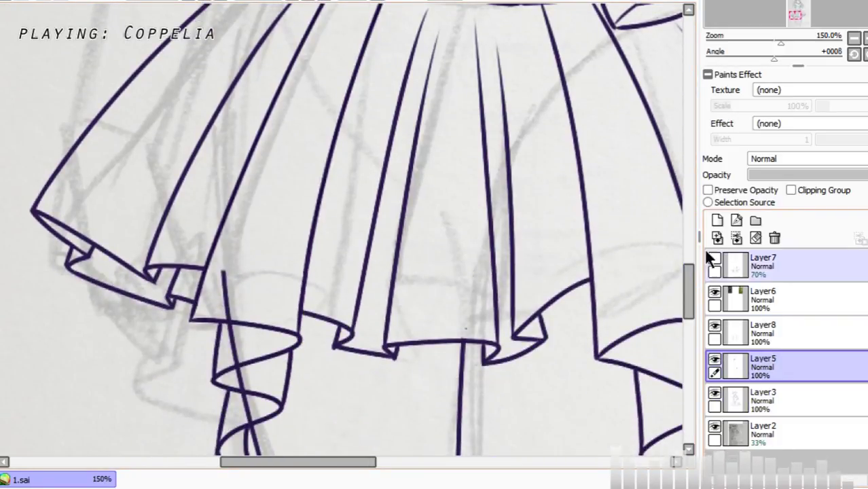
pyautogui.moveTo(688, 290); pyautogui.dragTo(689, 300)
pyautogui.moveTo(226, 182); pyautogui.dragTo(230, 232)
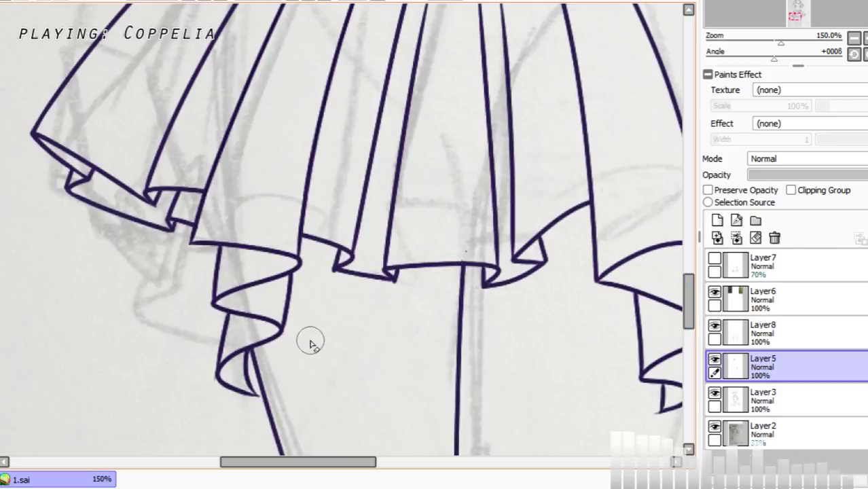
# Step: On Layer8, draw a tapered crease line inside the right ribbon, running down from the belt beside the pouch
pyautogui.moveTo(334, 461); pyautogui.dragTo(402, 461)
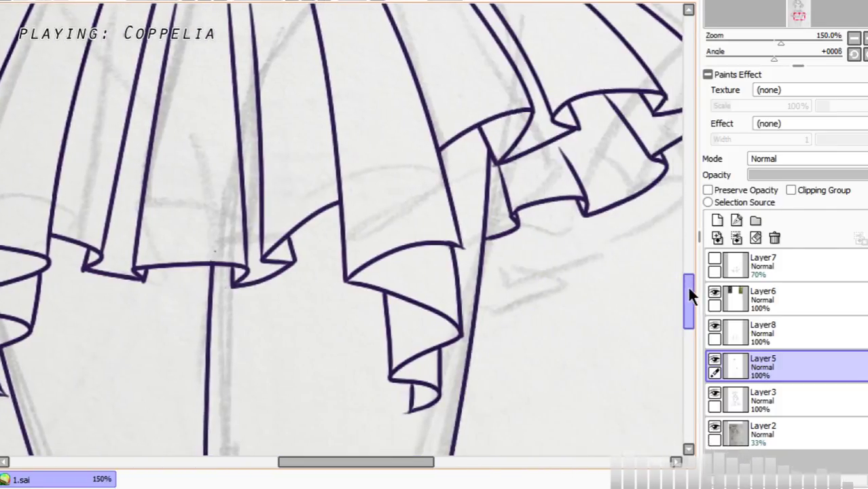
pyautogui.moveTo(692, 289); pyautogui.dragTo(689, 259)
pyautogui.click(761, 332)
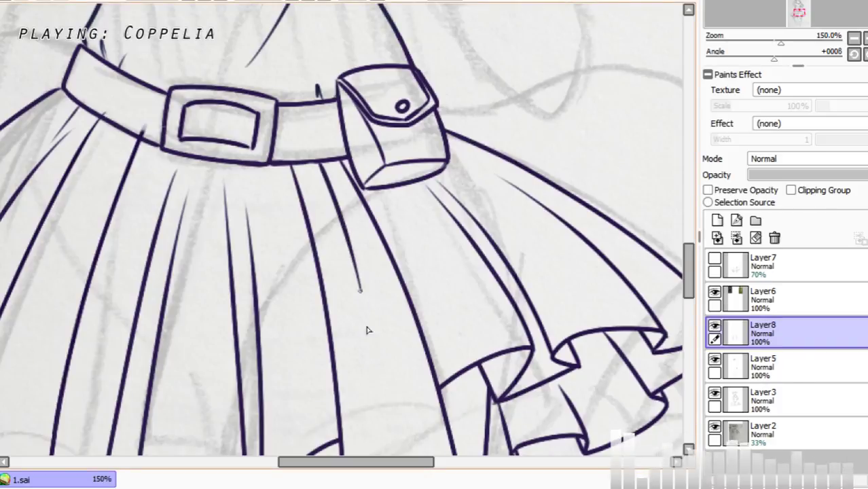
pyautogui.moveTo(320, 167); pyautogui.dragTo(371, 305)
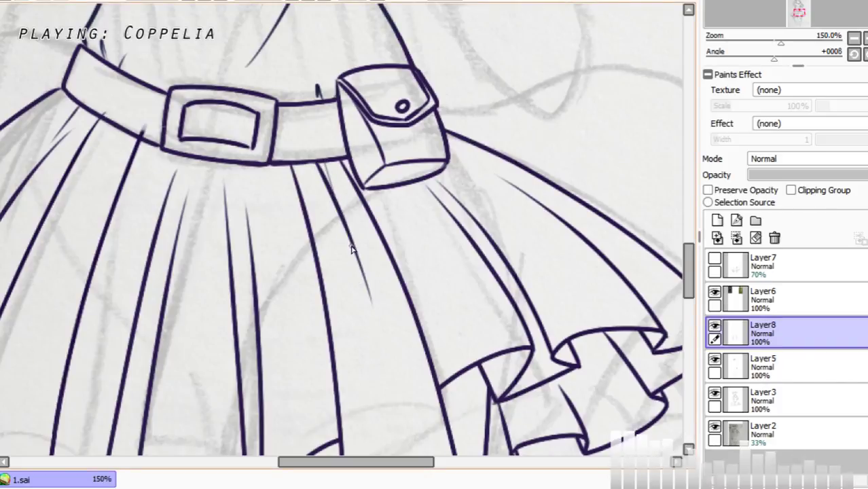
# Step: Draw two tapered crease lines inside the upper left ribbon just below the belt, redoing unsatisfactory strokes
pyautogui.moveTo(116, 139); pyautogui.dragTo(68, 322)
pyautogui.hotkey('ctrl', 'z')
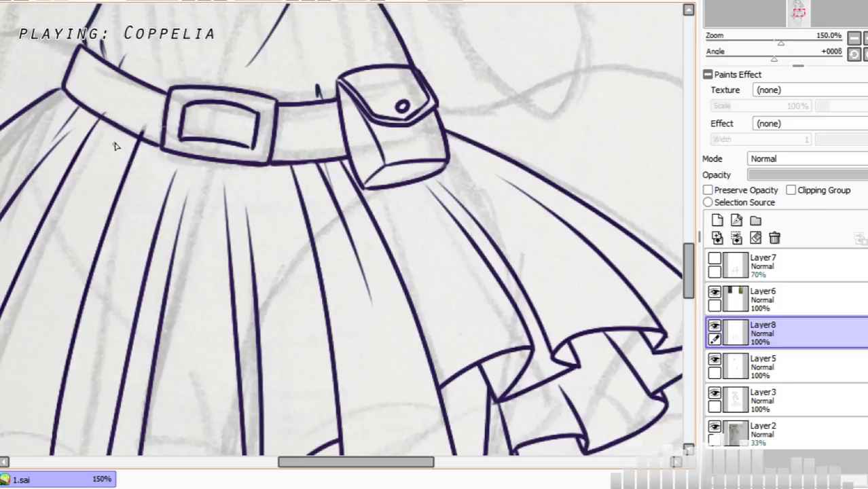
pyautogui.moveTo(111, 143); pyautogui.dragTo(39, 294)
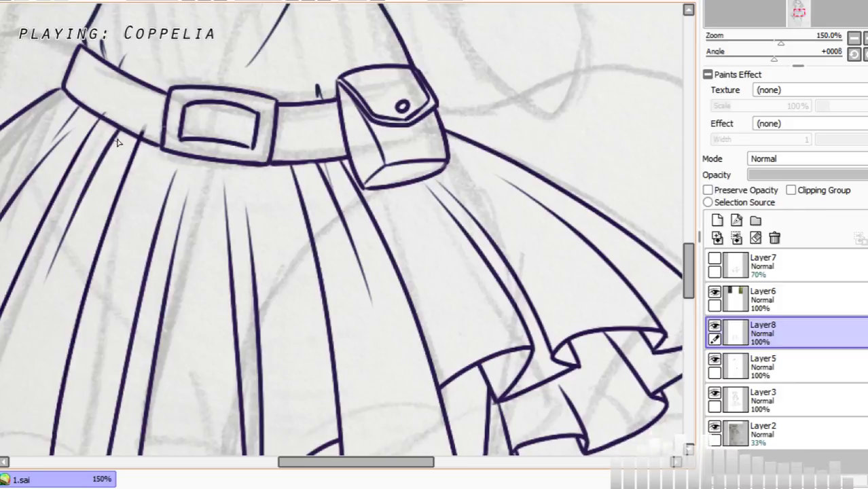
pyautogui.moveTo(93, 182); pyautogui.dragTo(68, 260)
pyautogui.hotkey('ctrl', 'z')
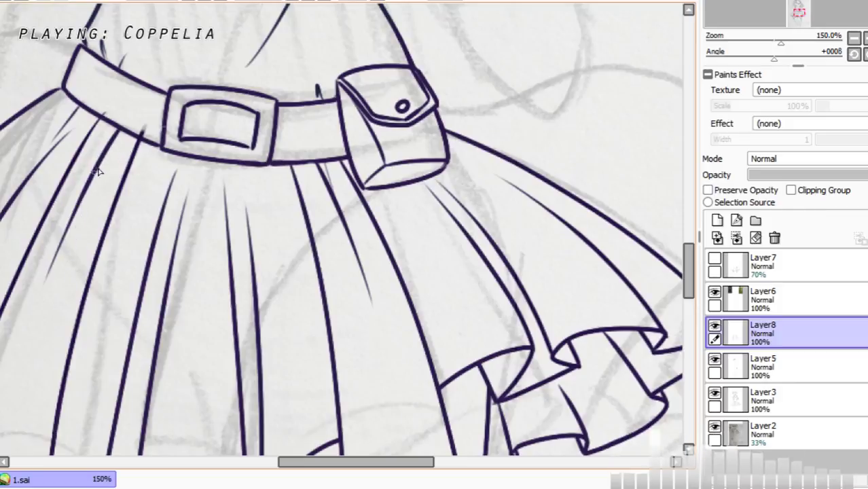
pyautogui.moveTo(84, 212); pyautogui.dragTo(67, 272)
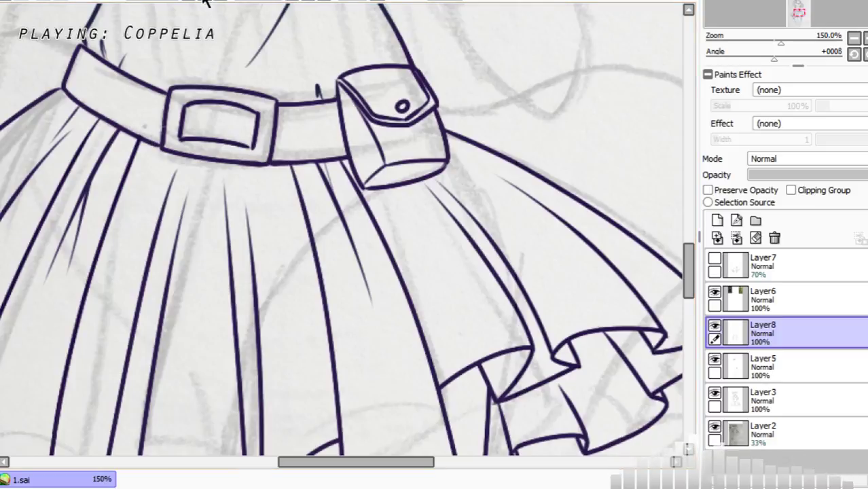
# Step: Draw tapered crease lines in the skirt pleats below the belt, around the buckle and beneath the pouch, redoing one stroke
pyautogui.moveTo(268, 168); pyautogui.dragTo(288, 279)
pyautogui.hotkey('ctrl', 'z')
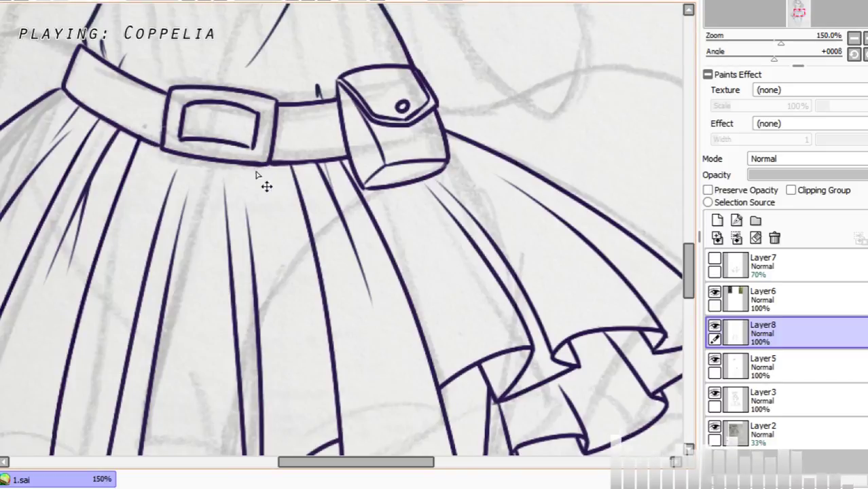
pyautogui.moveTo(262, 167); pyautogui.dragTo(281, 319)
pyautogui.moveTo(215, 163); pyautogui.dragTo(199, 263)
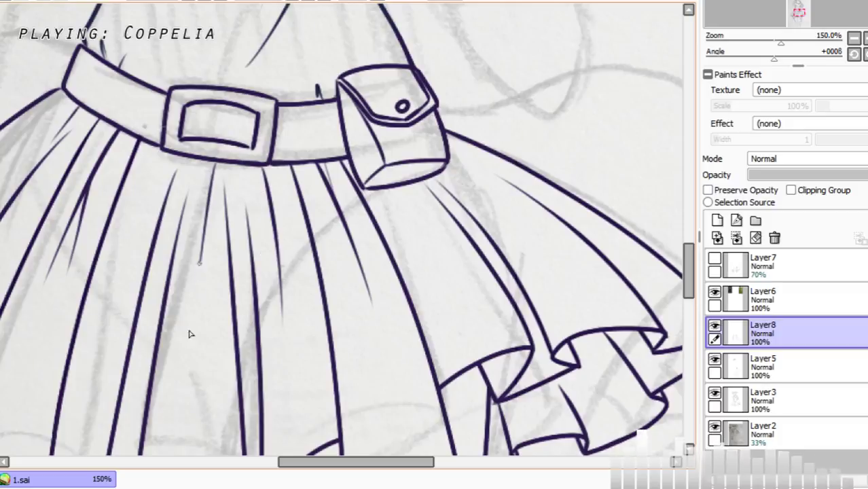
pyautogui.moveTo(156, 151); pyautogui.dragTo(121, 272)
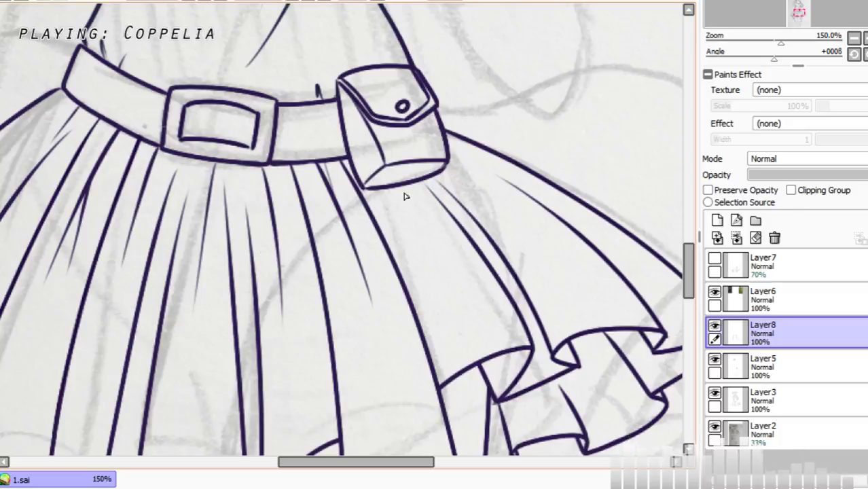
pyautogui.moveTo(401, 186); pyautogui.dragTo(461, 298)
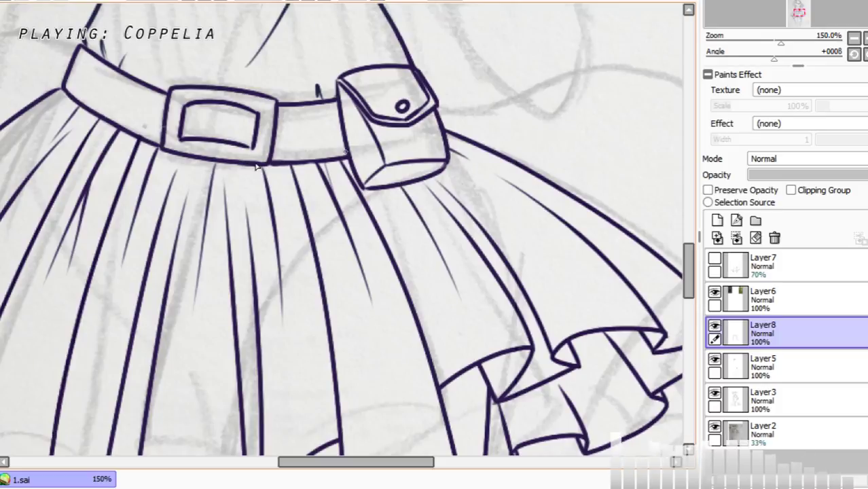
# Step: Try to extend the line between the legs down to the canvas's lower edge
pyautogui.moveTo(380, 463); pyautogui.dragTo(325, 463)
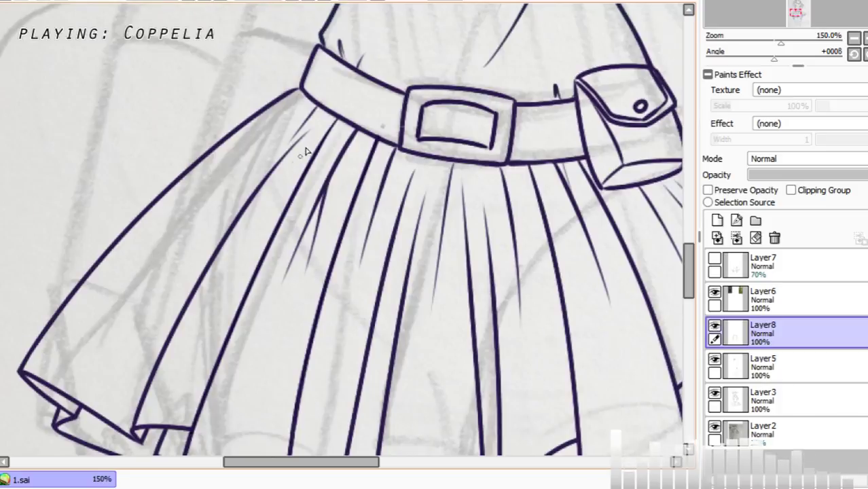
pyautogui.click(187, 1)
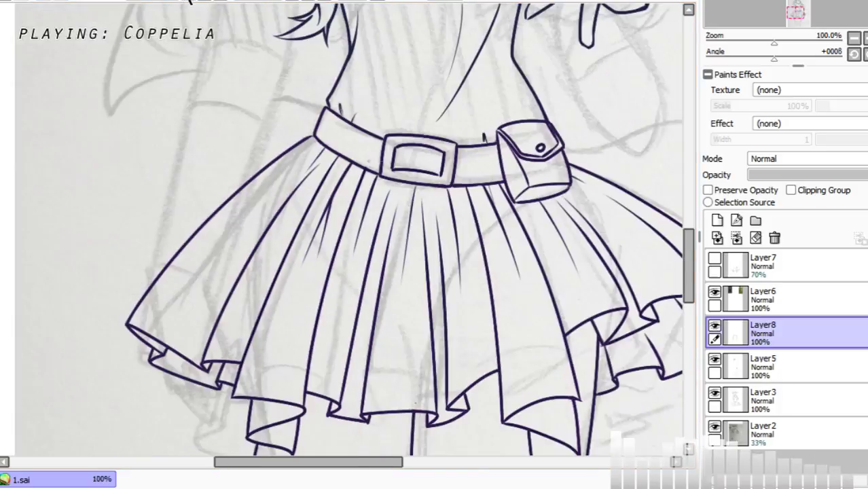
pyautogui.click(186, 1)
pyautogui.moveTo(683, 240); pyautogui.dragTo(697, 307)
pyautogui.click(207, 6)
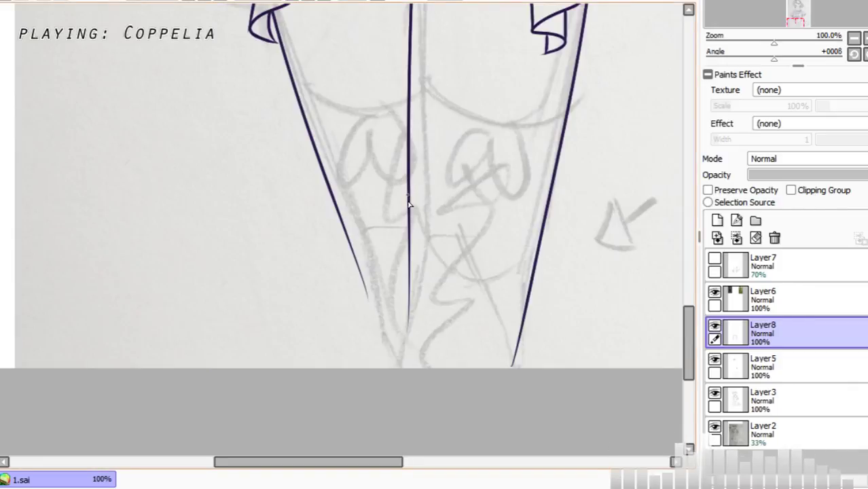
pyautogui.moveTo(409, 175); pyautogui.dragTo(406, 331)
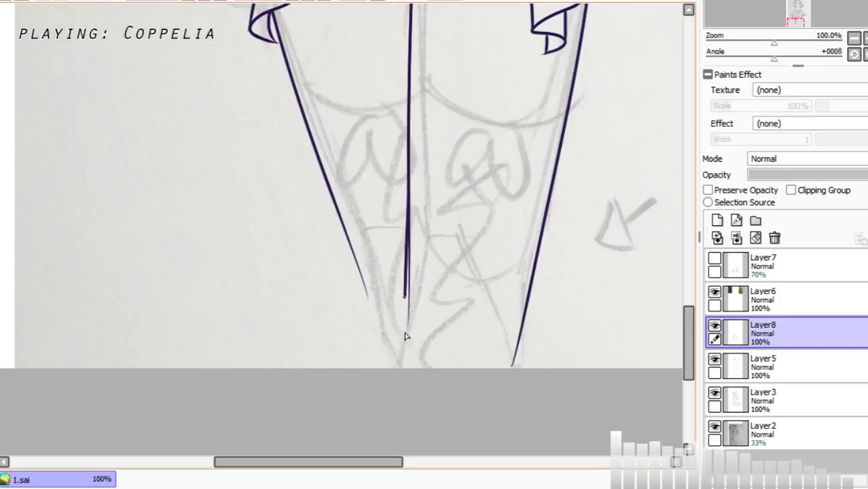
pyautogui.hotkey('ctrl', 'z')
pyautogui.moveTo(409, 198); pyautogui.dragTo(406, 345)
pyautogui.moveTo(409, 271); pyautogui.dragTo(406, 358)
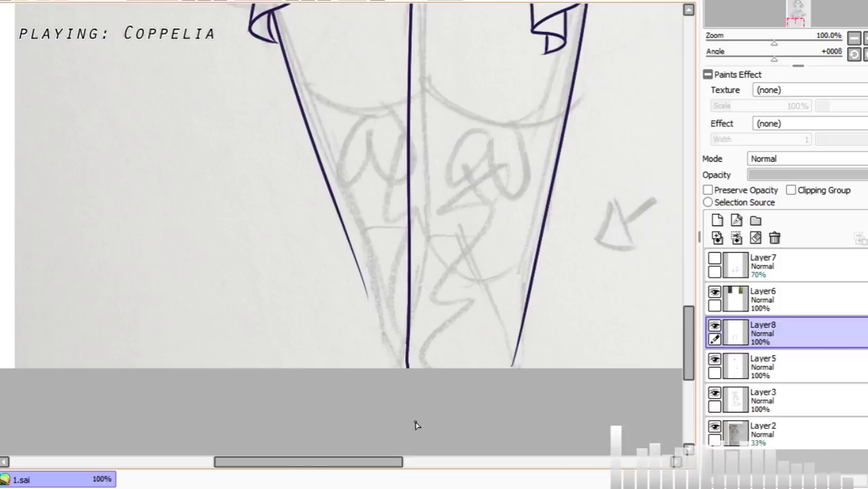
pyautogui.hotkey('ctrl', 'z')
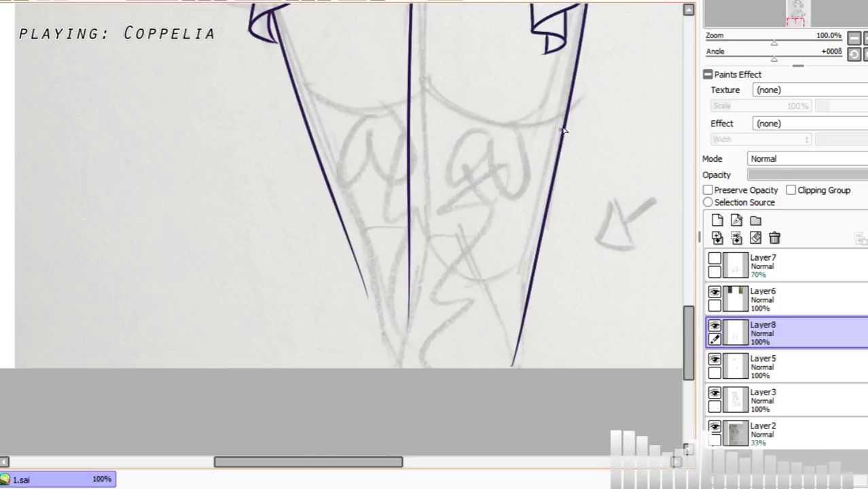
# Step: Select a rectangular area around both lower legs and try transforming it on Layer8, undoing back to the selection
pyautogui.click(192, 0)
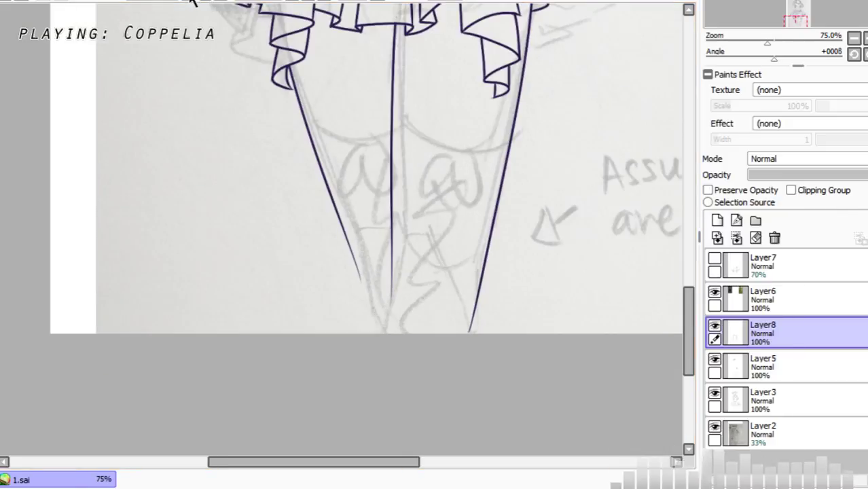
pyautogui.moveTo(270, 101)
pyautogui.mouseDown()
pyautogui.moveTo(615, 325)
pyautogui.moveTo(649, 333)
pyautogui.mouseUp()
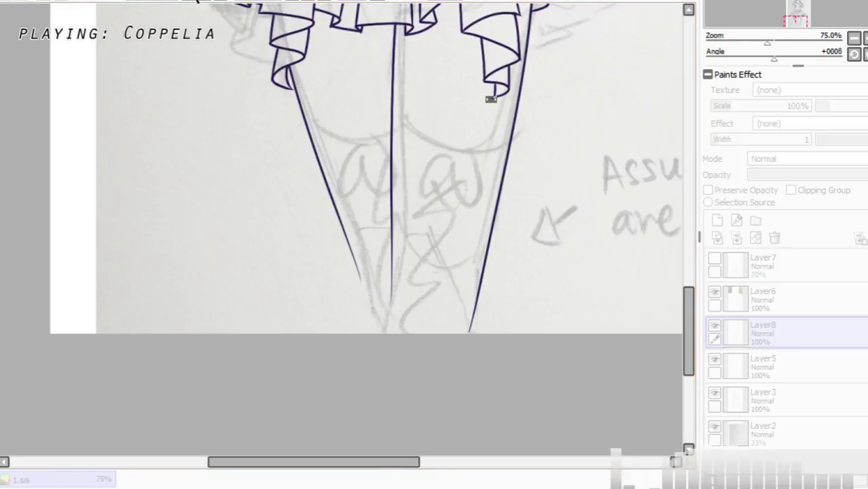
pyautogui.scroll(-3, 191, 3)
pyautogui.moveTo(685, 263)
pyautogui.mouseDown()
pyautogui.moveTo(681, 193)
pyautogui.moveTo(678, 242)
pyautogui.mouseUp()
pyautogui.press('Return')
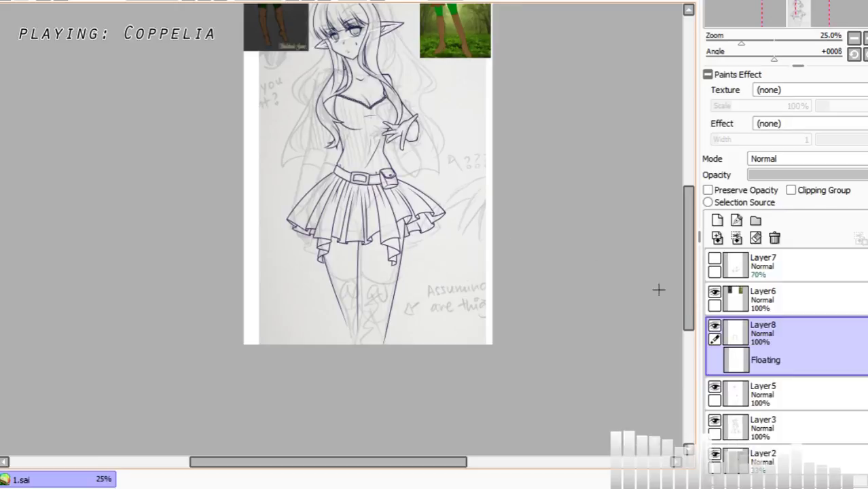
pyautogui.hotkey('ctrl', 'd')
pyautogui.click(777, 368)
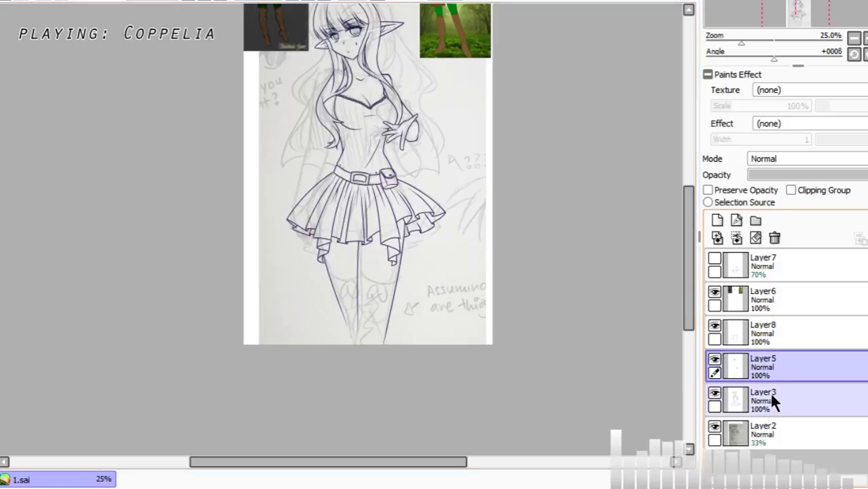
pyautogui.hotkey('ctrl', 'z')
pyautogui.hotkey('ctrl', 'z')
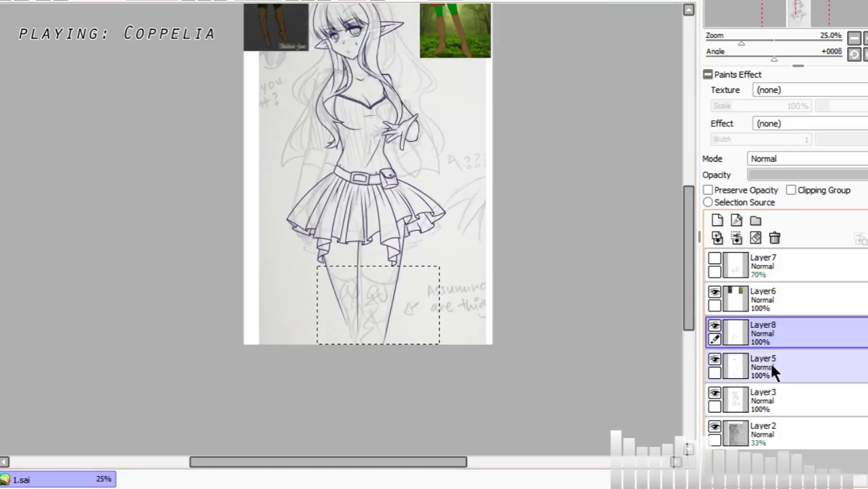
# Step: On Layer5, distort the selected leg lines by pulling both lower corners inward, apply the transform, and deselect the area
pyautogui.click(774, 363)
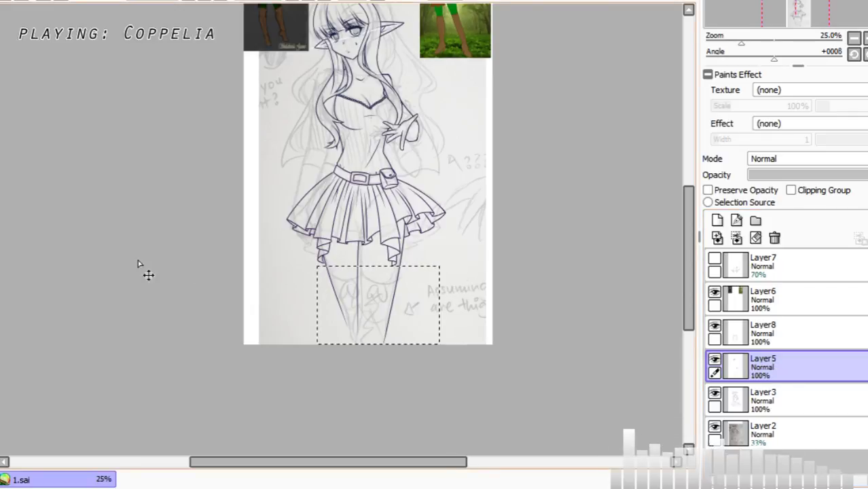
pyautogui.hotkey('ctrl', 't')
pyautogui.moveTo(404, 342); pyautogui.dragTo(391, 346)
pyautogui.moveTo(325, 346); pyautogui.dragTo(334, 348)
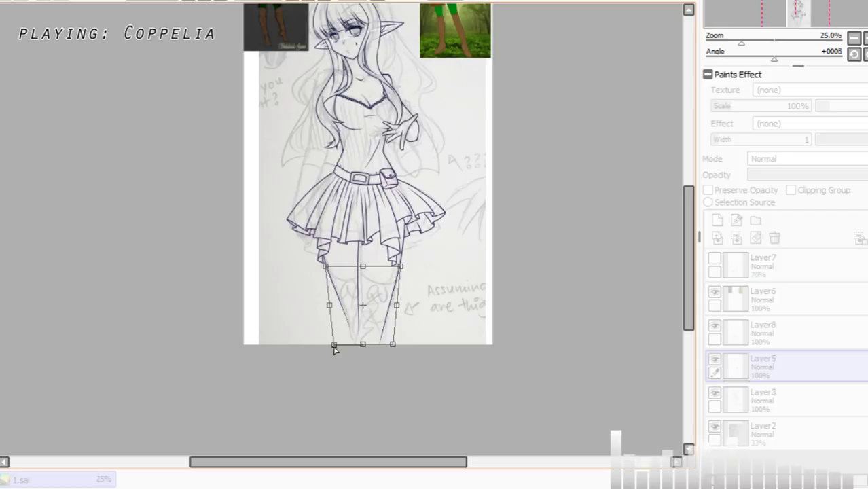
pyautogui.click(207, 1)
pyautogui.click(207, 1)
pyautogui.press('Return')
pyautogui.hotkey('ctrl', 'd')
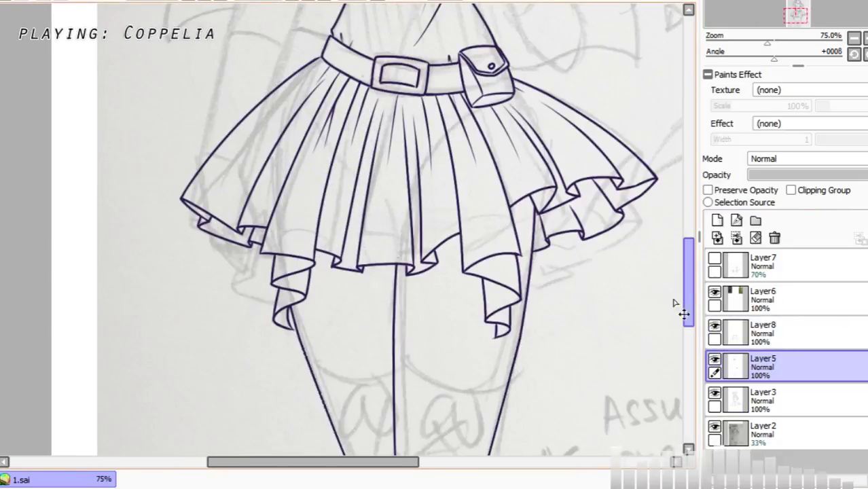
# Step: Smooth the kink in the right leg's outline beside the lower end of the right ribbon on Layer5
pyautogui.hotkey('ctrl', '+')
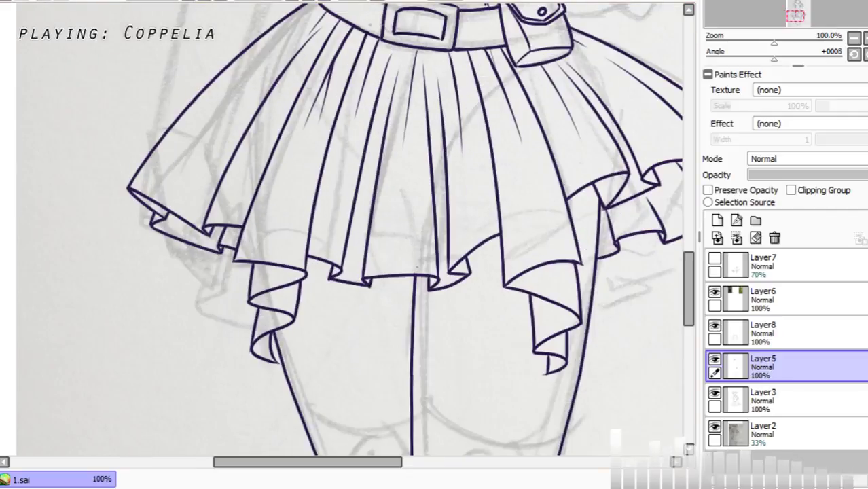
pyautogui.moveTo(313, 462); pyautogui.dragTo(378, 466)
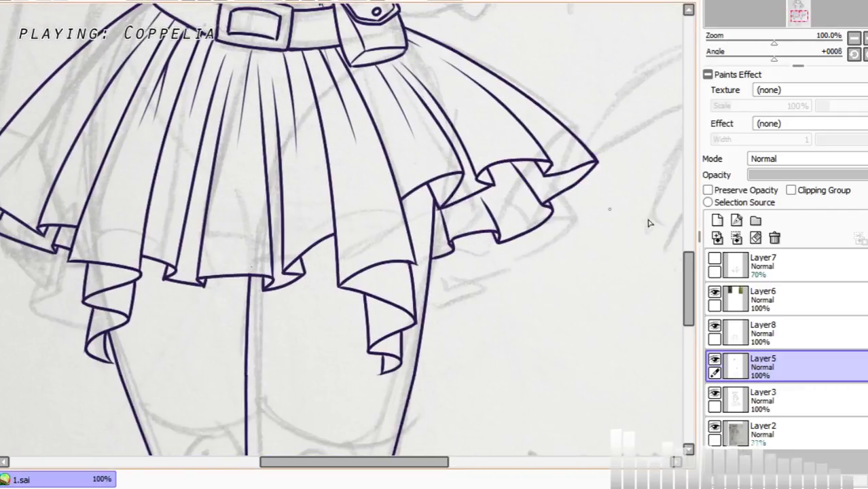
pyautogui.moveTo(686, 277); pyautogui.dragTo(690, 323)
pyautogui.click(212, 1)
pyautogui.click(212, 2)
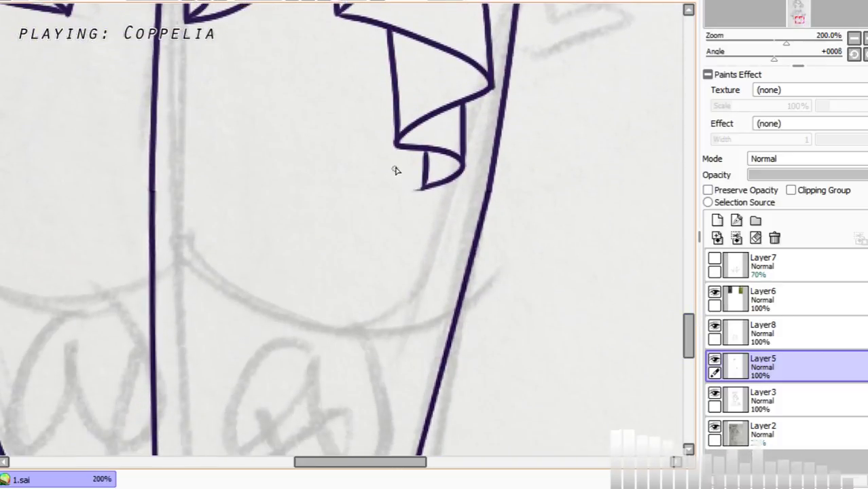
pyautogui.hotkey('ctrl', '-')
pyautogui.hotkey('ctrl', '-')
pyautogui.hotkey('ctrl', '-')
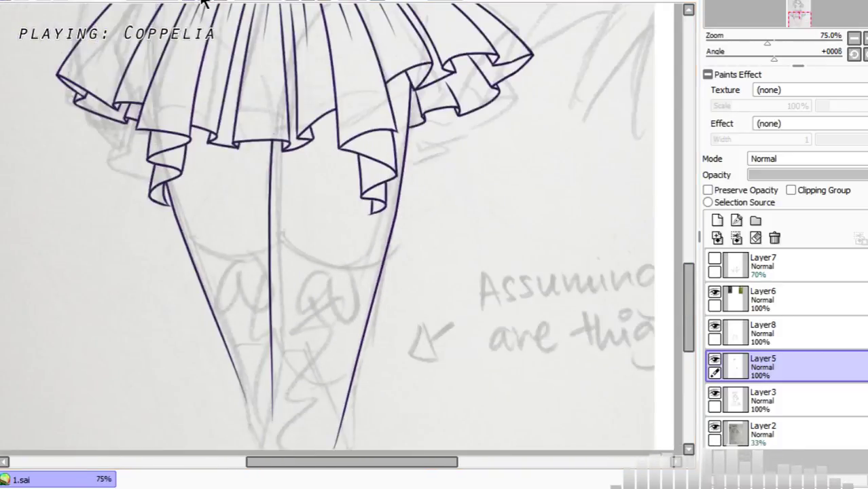
pyautogui.hotkey('ctrl', '+')
pyautogui.hotkey('ctrl', '+')
pyautogui.hotkey('ctrl', '+')
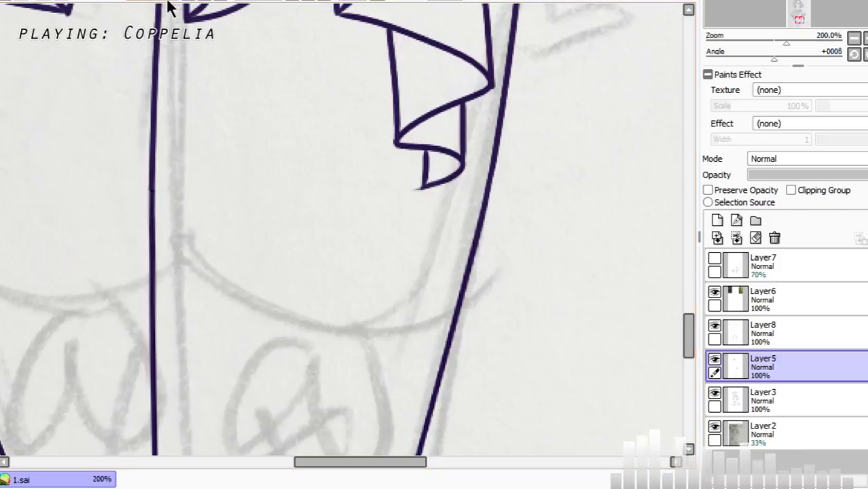
pyautogui.scroll(-3, 169, 8)
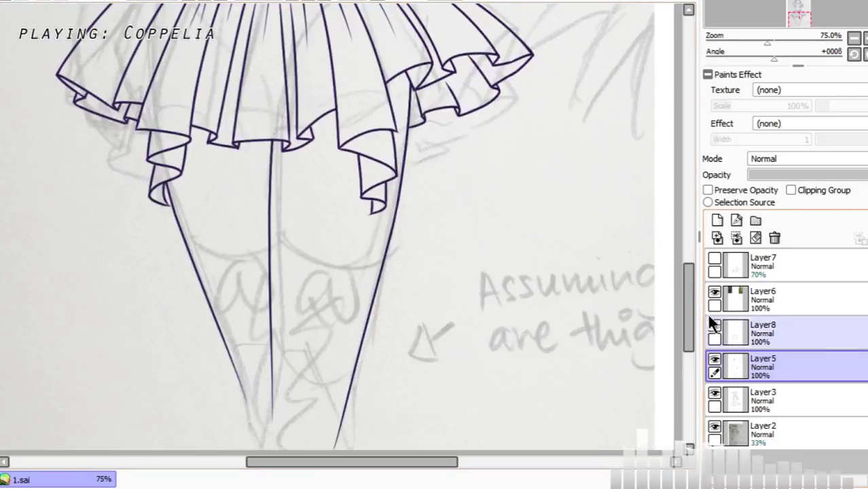
# Step: Check the reference illustration's boots and draw an arched boot top across the right leg on Layer8, redoing unsatisfactory strokes
pyautogui.moveTo(689, 307); pyautogui.dragTo(693, 147)
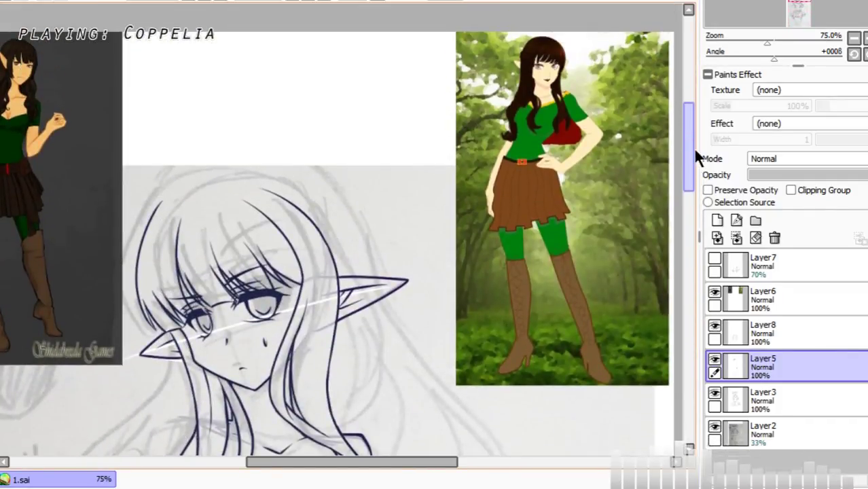
pyautogui.moveTo(412, 466); pyautogui.dragTo(444, 461)
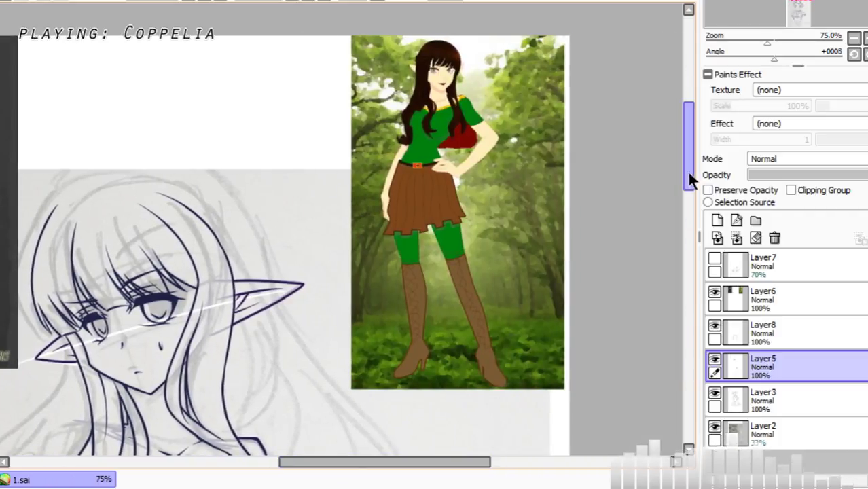
pyautogui.moveTo(691, 178); pyautogui.dragTo(690, 346)
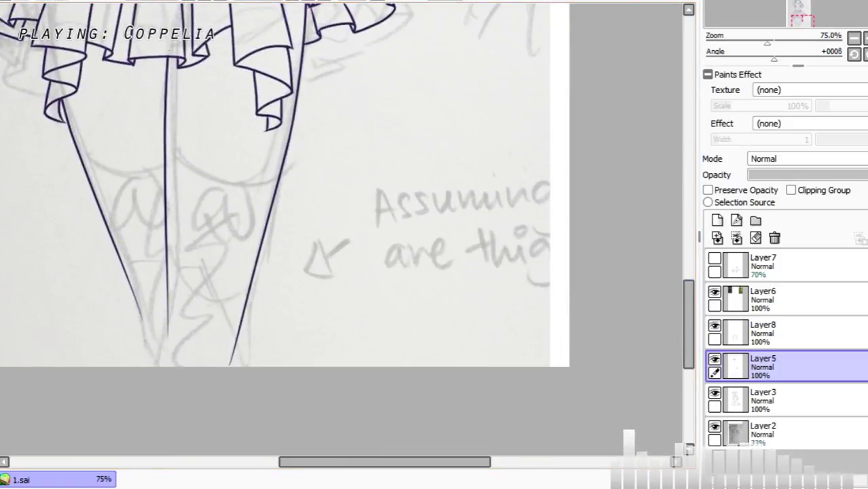
pyautogui.click(206, 2)
pyautogui.click(207, 3)
pyautogui.moveTo(446, 467); pyautogui.dragTo(380, 459)
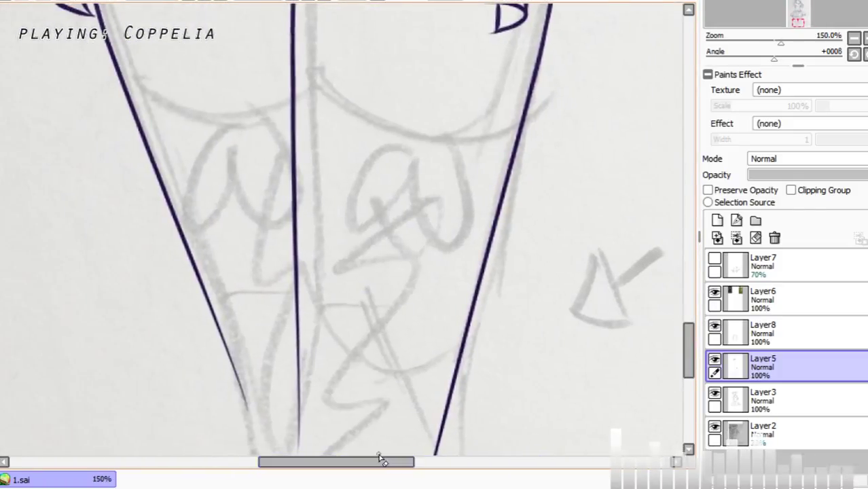
pyautogui.click(796, 329)
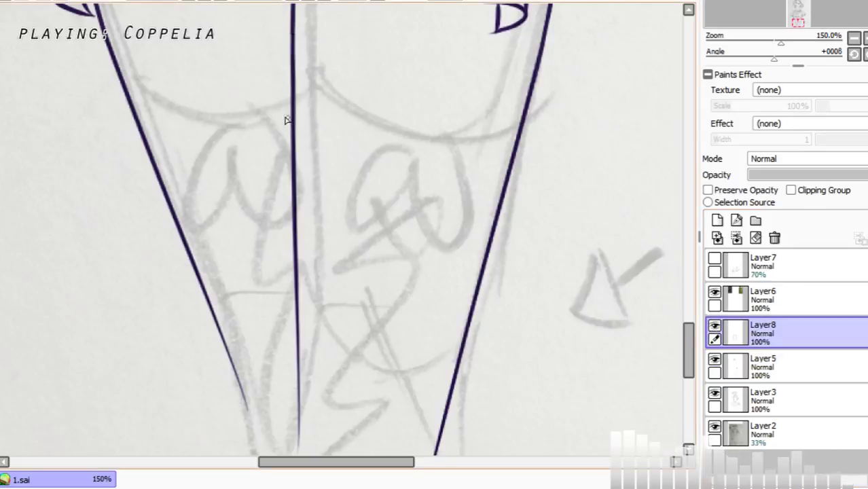
pyautogui.moveTo(279, 131)
pyautogui.mouseDown()
pyautogui.moveTo(305, 103)
pyautogui.moveTo(408, 68)
pyautogui.moveTo(495, 153)
pyautogui.moveTo(508, 207)
pyautogui.mouseUp()
pyautogui.hotkey('ctrl', 'z')
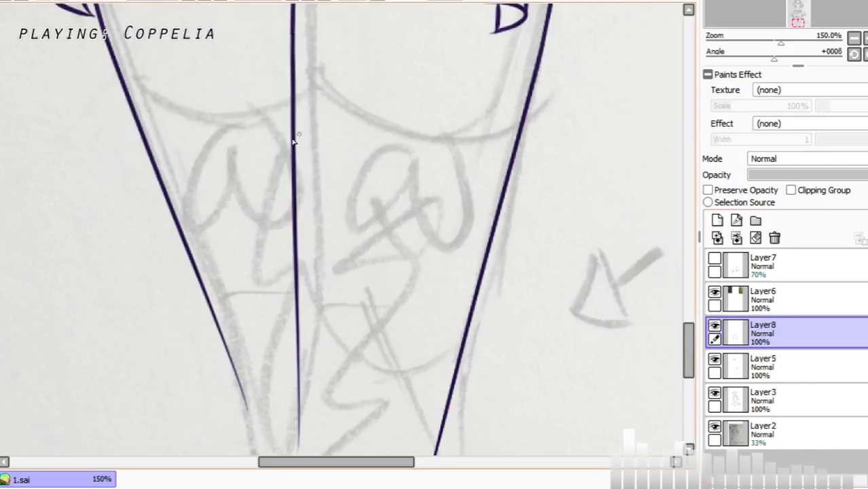
pyautogui.moveTo(379, 80)
pyautogui.mouseDown()
pyautogui.moveTo(526, 182)
pyautogui.moveTo(529, 212)
pyautogui.mouseUp()
pyautogui.hotkey('ctrl', 'z')
pyautogui.moveTo(272, 162); pyautogui.dragTo(505, 181)
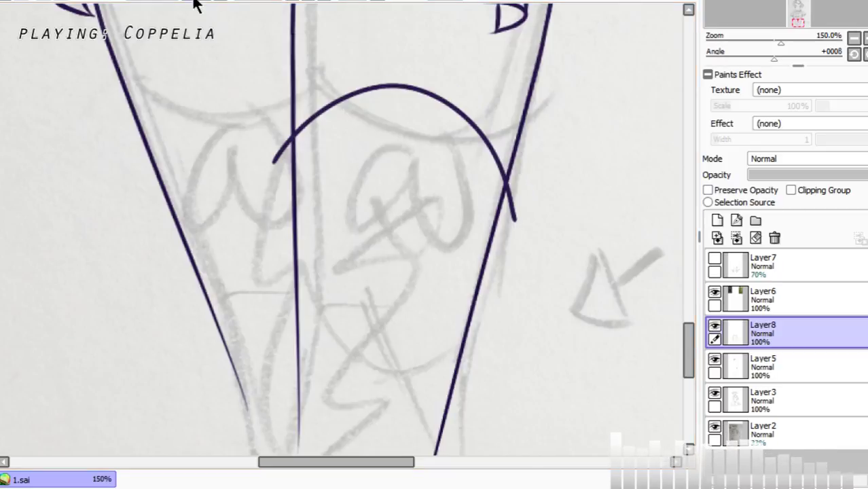
# Step: Draw a tapered line down from the left end of the right boot's arch, alongside the line between the legs
pyautogui.moveTo(688, 349); pyautogui.dragTo(688, 277)
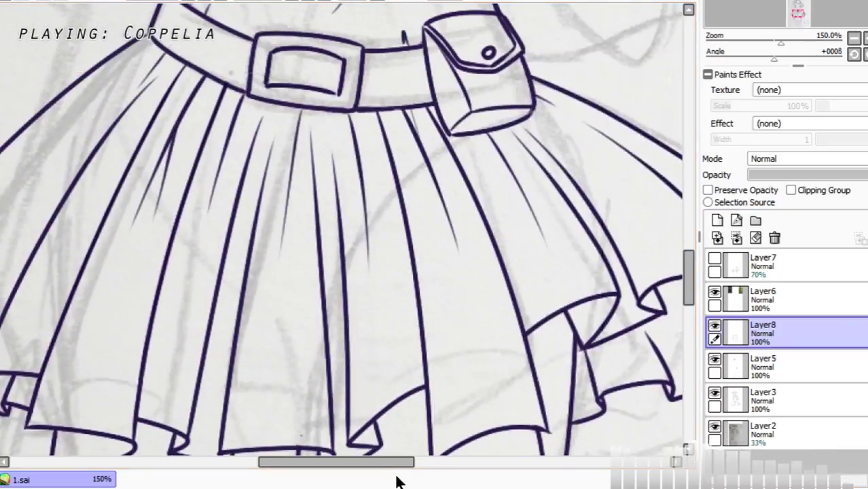
pyautogui.moveTo(397, 464); pyautogui.dragTo(321, 469)
pyautogui.moveTo(688, 278)
pyautogui.mouseDown()
pyautogui.moveTo(669, 127)
pyautogui.moveTo(672, 367)
pyautogui.mouseUp()
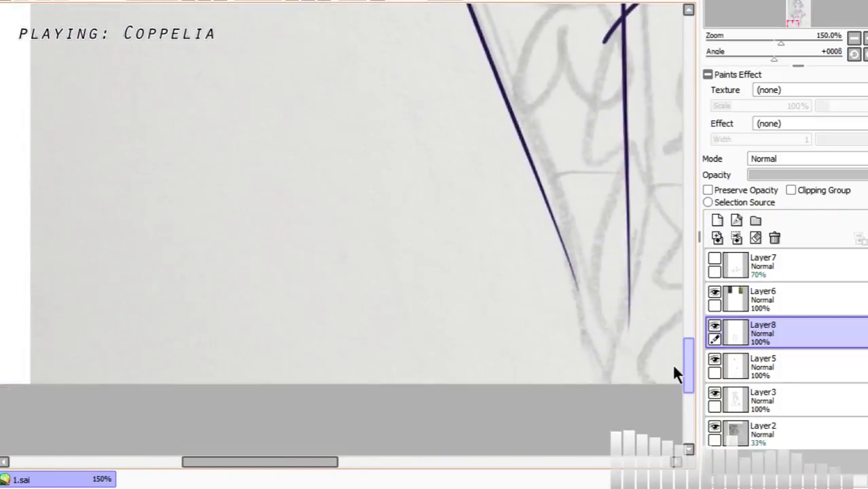
pyautogui.moveTo(344, 462); pyautogui.dragTo(393, 461)
pyautogui.moveTo(687, 360); pyautogui.dragTo(685, 339)
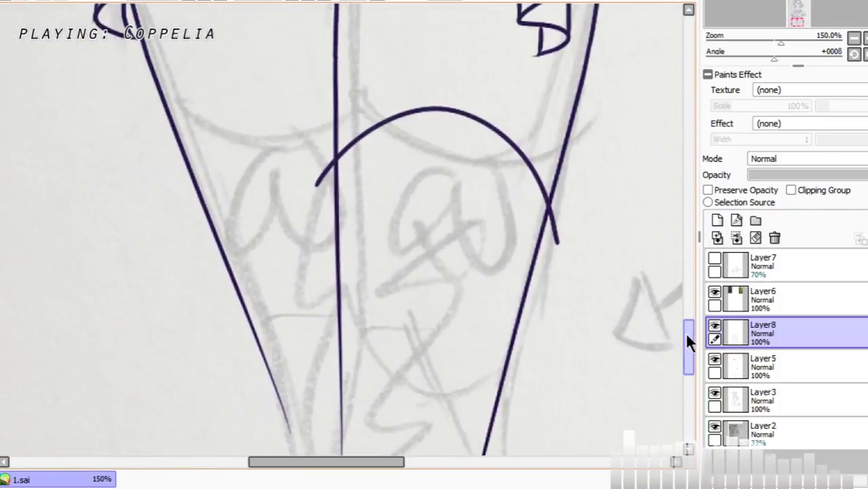
pyautogui.moveTo(317, 187); pyautogui.dragTo(325, 450)
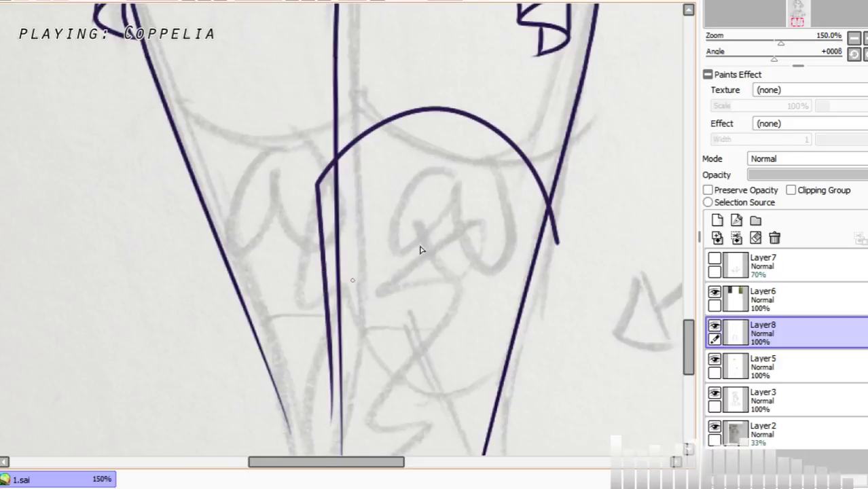
# Step: Draw a tapered line down from the right end of the right boot's arch, outside the leg outline on Layer8, redoing unsatisfactory strokes
pyautogui.moveTo(555, 245); pyautogui.dragTo(495, 454)
pyautogui.hotkey('ctrl', 'z')
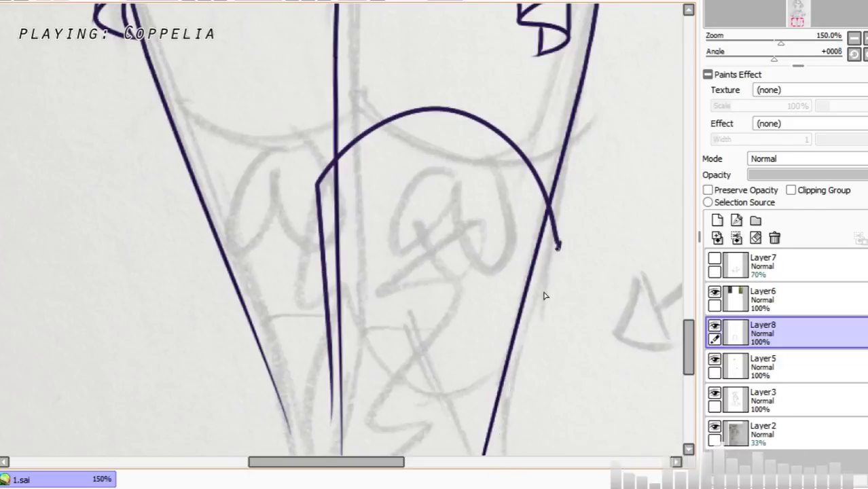
pyautogui.moveTo(558, 243); pyautogui.dragTo(499, 454)
pyautogui.hotkey('ctrl', 'z')
pyautogui.moveTo(559, 243); pyautogui.dragTo(505, 445)
# Step: Draw the right boot's lower fold with a curved crease and kinked sides, continuing both edges down to the sketch's lower border
pyautogui.scroll(-4, 687, 345)
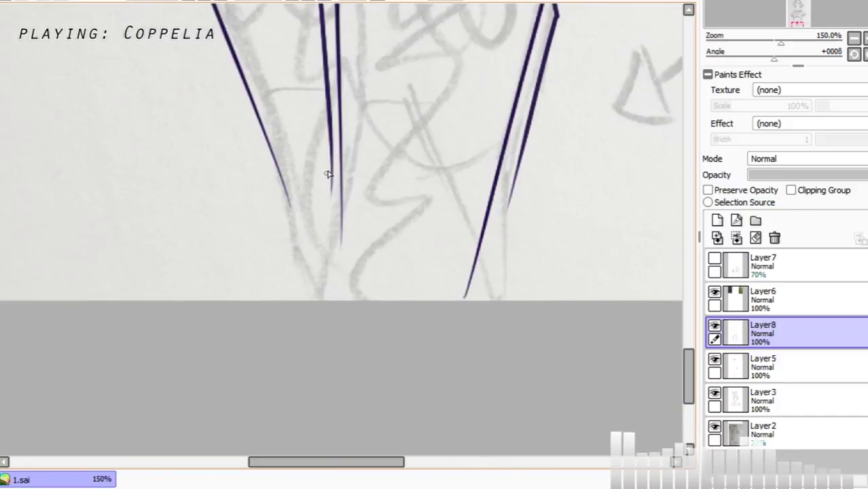
pyautogui.moveTo(335, 218); pyautogui.dragTo(485, 234)
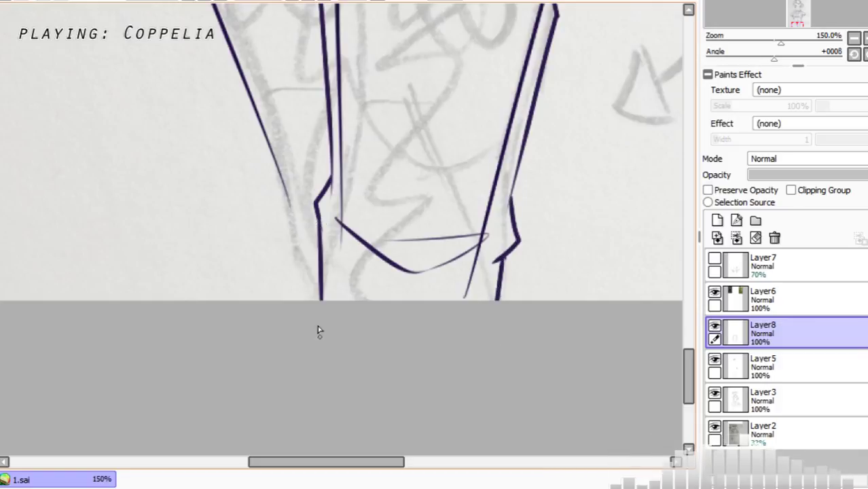
pyautogui.moveTo(321, 237); pyautogui.dragTo(313, 357)
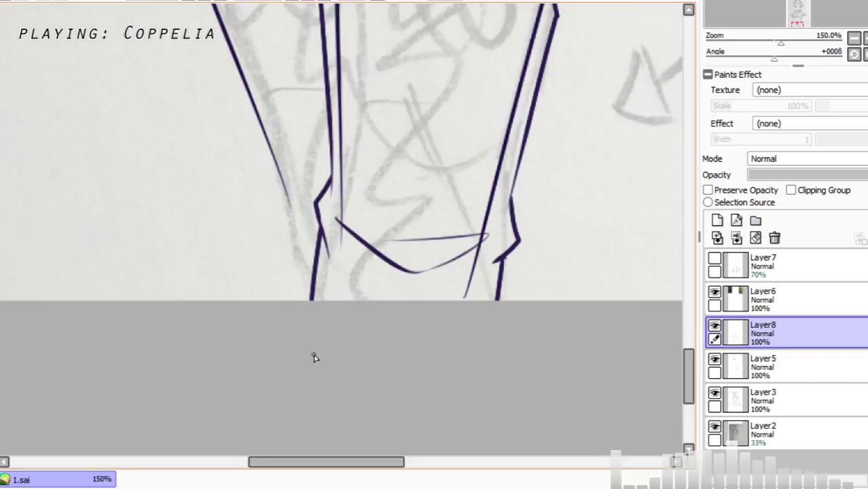
# Step: Draw an arched boot top across the left leg, meeting the line between the legs
pyautogui.moveTo(694, 374); pyautogui.dragTo(689, 341)
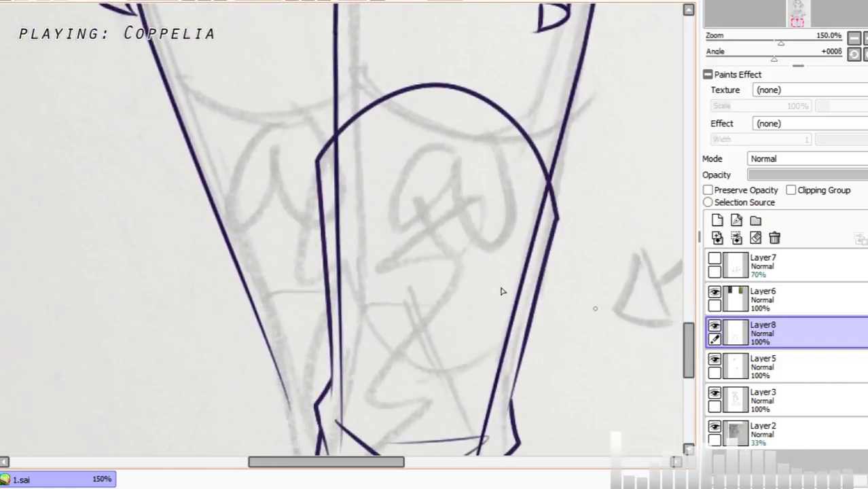
pyautogui.moveTo(206, 216)
pyautogui.mouseDown()
pyautogui.moveTo(269, 120)
pyautogui.moveTo(306, 109)
pyautogui.moveTo(309, 131)
pyautogui.moveTo(247, 156)
pyautogui.moveTo(338, 125)
pyautogui.mouseUp()
pyautogui.hotkey('ctrl', 'z')
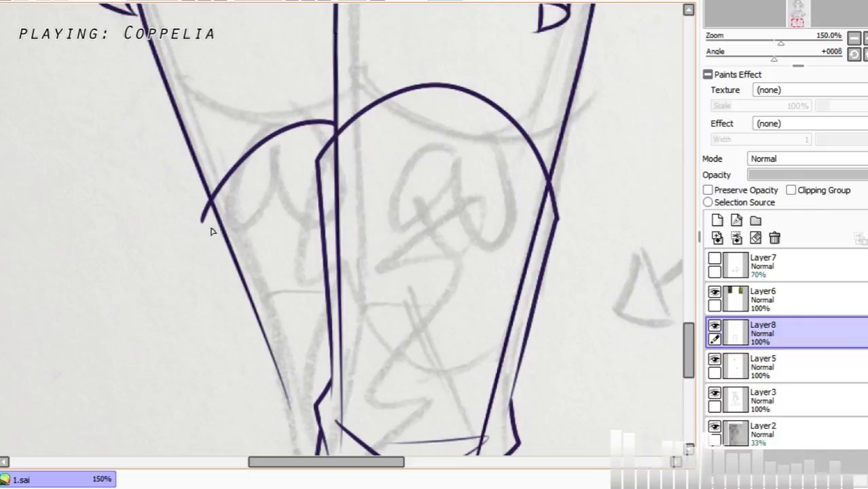
# Step: Draw the left boot's outer edge down from its arch, with a kinked fold and a line to the sketch's lower border
pyautogui.moveTo(202, 220); pyautogui.dragTo(275, 401)
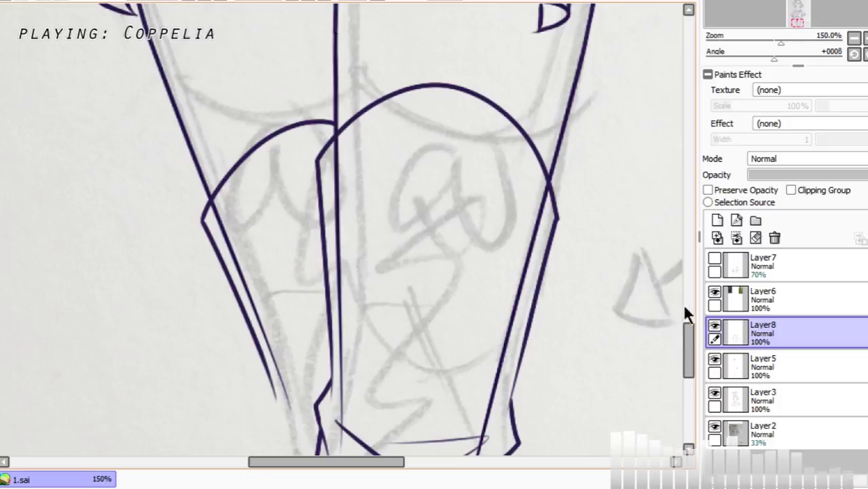
pyautogui.moveTo(686, 334)
pyautogui.mouseDown()
pyautogui.moveTo(681, 352)
pyautogui.moveTo(691, 352)
pyautogui.mouseUp()
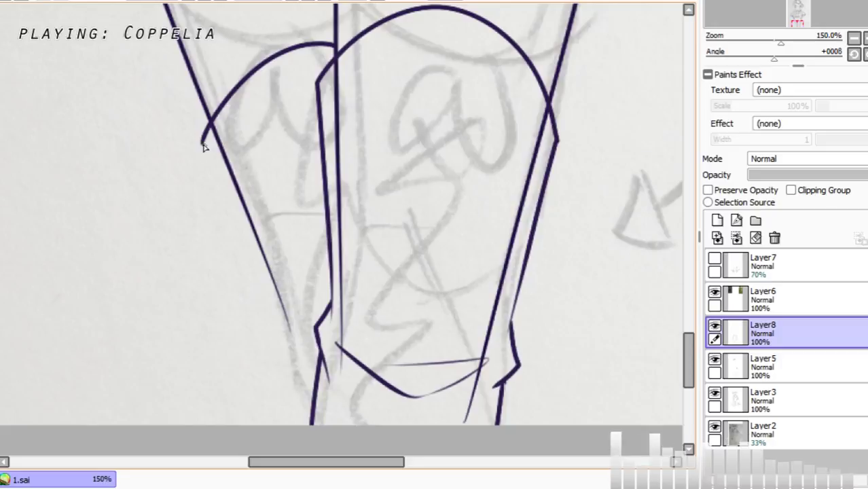
pyautogui.moveTo(202, 145); pyautogui.dragTo(270, 317)
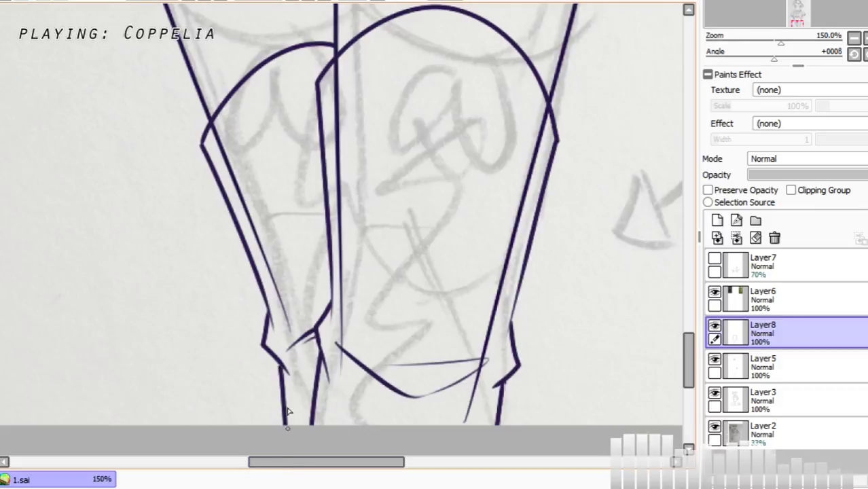
pyautogui.hotkey('ctrl', 'z')
pyautogui.moveTo(279, 364); pyautogui.dragTo(291, 475)
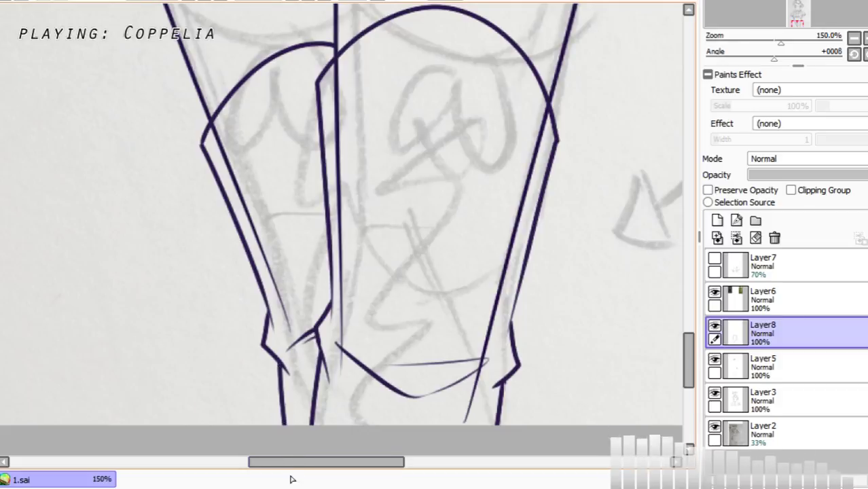
# Step: Erase the old leg outlines on Layer5 that run inside and between the two boots
pyautogui.moveTo(689, 355); pyautogui.dragTo(687, 342)
pyautogui.click(728, 378)
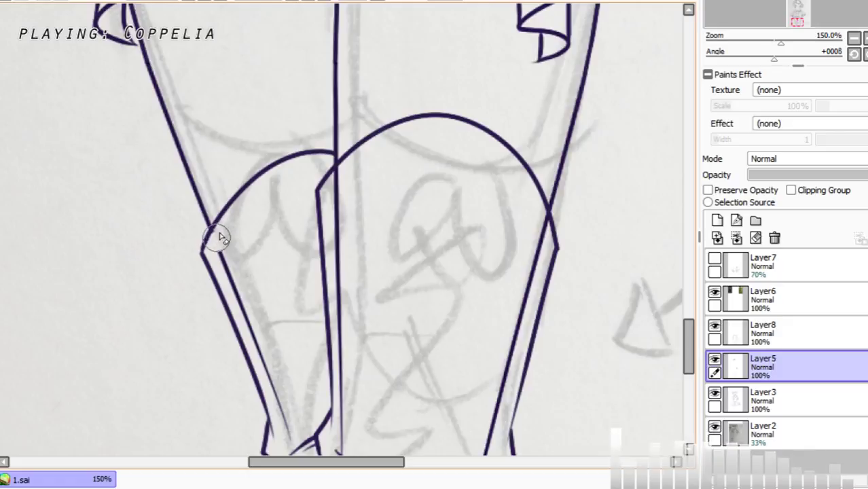
pyautogui.hotkey('ctrl', 'z')
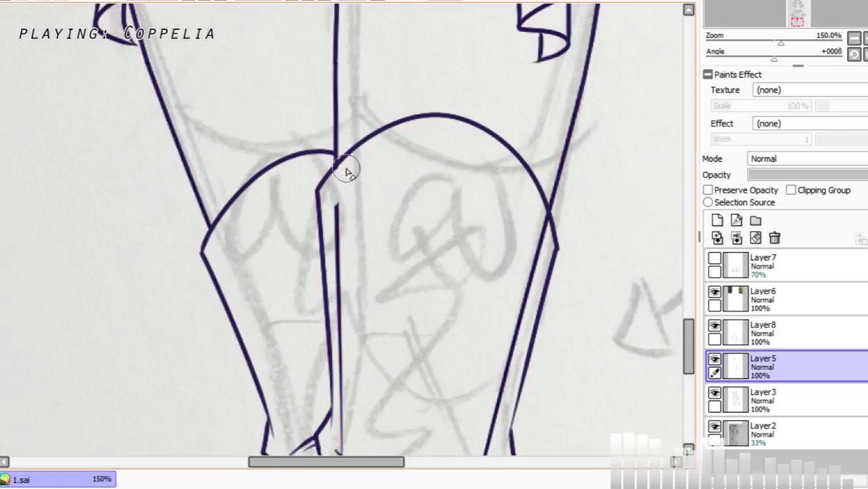
pyautogui.scroll(-1, 275, 39)
pyautogui.moveTo(684, 310); pyautogui.dragTo(687, 335)
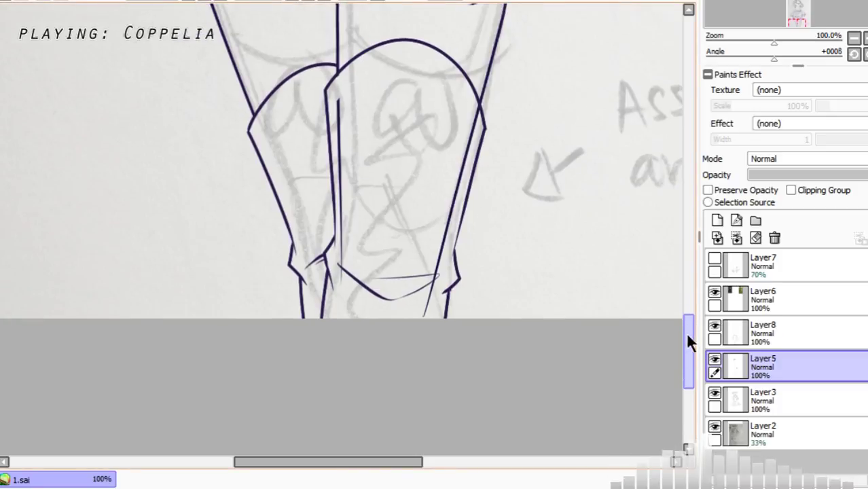
pyautogui.moveTo(471, 110)
pyautogui.mouseDown()
pyautogui.moveTo(478, 125)
pyautogui.moveTo(407, 361)
pyautogui.mouseUp()
pyautogui.moveTo(332, 109); pyautogui.dragTo(329, 295)
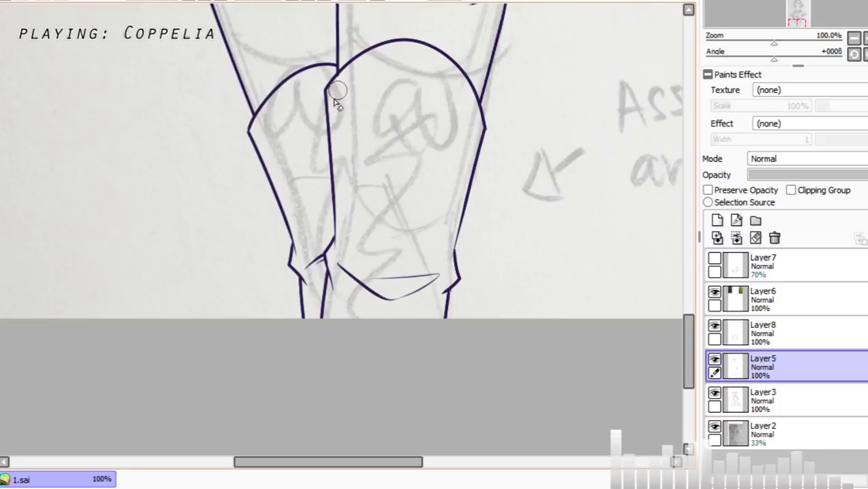
# Step: Thicken the tapered lower ends of the right boot's outer and inner edges where they meet the kinked fold, redoing unsatisfactory strokes
pyautogui.click(204, 1)
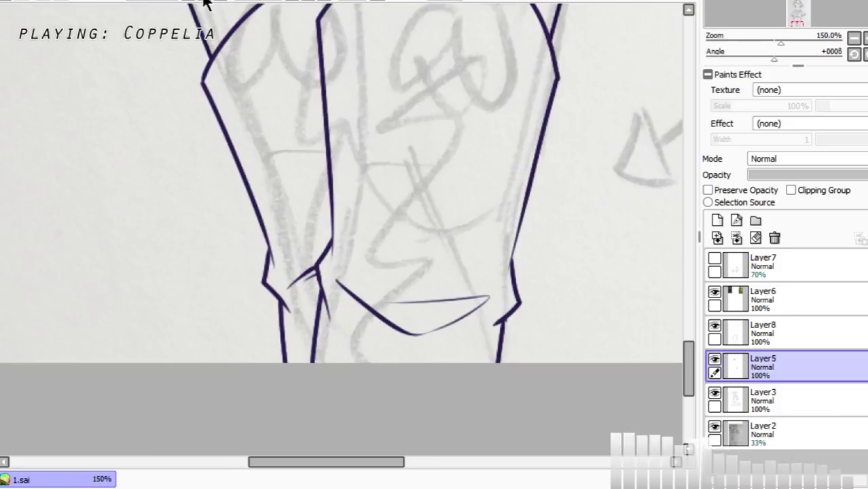
pyautogui.moveTo(688, 363)
pyautogui.mouseDown()
pyautogui.moveTo(690, 336)
pyautogui.moveTo(688, 361)
pyautogui.moveTo(689, 338)
pyautogui.moveTo(690, 352)
pyautogui.mouseUp()
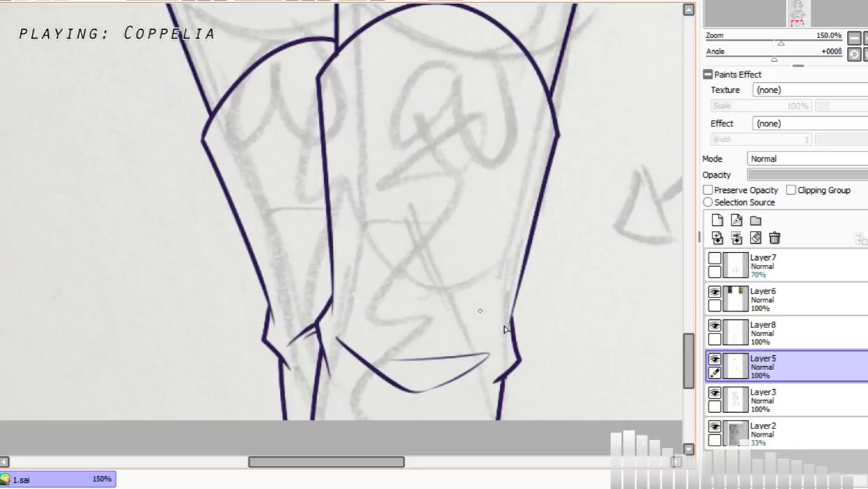
pyautogui.moveTo(512, 322); pyautogui.dragTo(530, 251)
pyautogui.hotkey('ctrl', 'z')
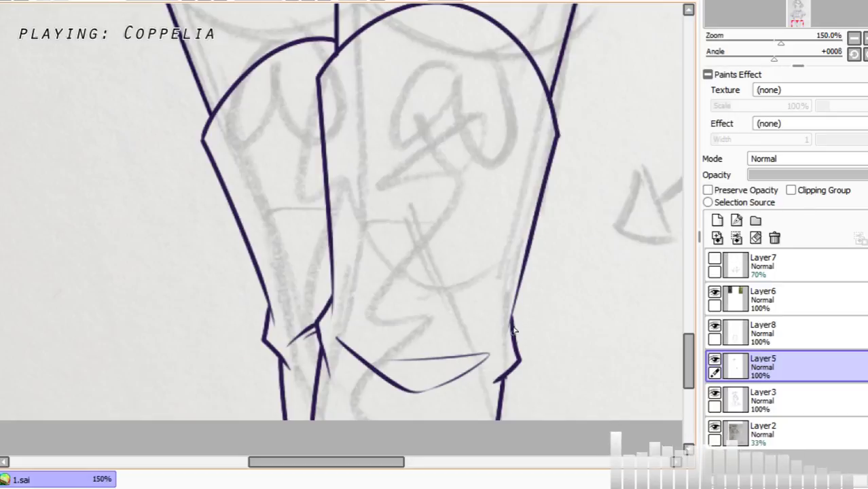
pyautogui.moveTo(512, 330); pyautogui.dragTo(533, 244)
pyautogui.hotkey('ctrl', 'z')
pyautogui.moveTo(512, 323); pyautogui.dragTo(523, 259)
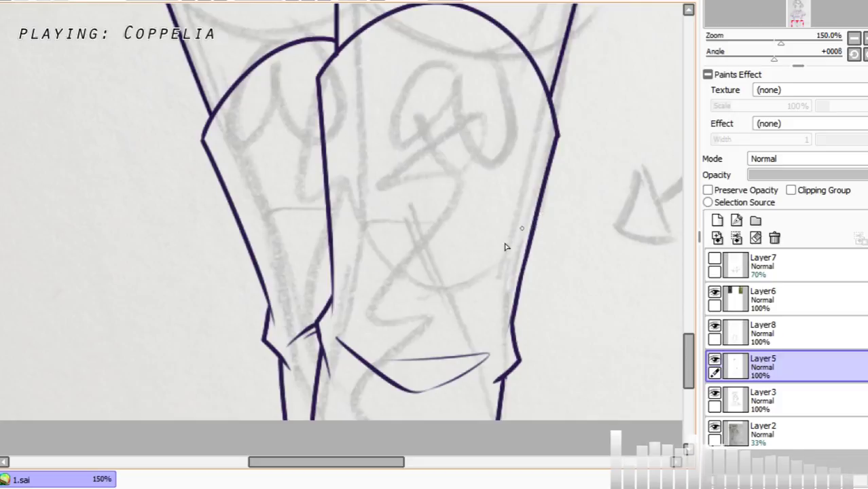
pyautogui.moveTo(330, 237); pyautogui.dragTo(330, 301)
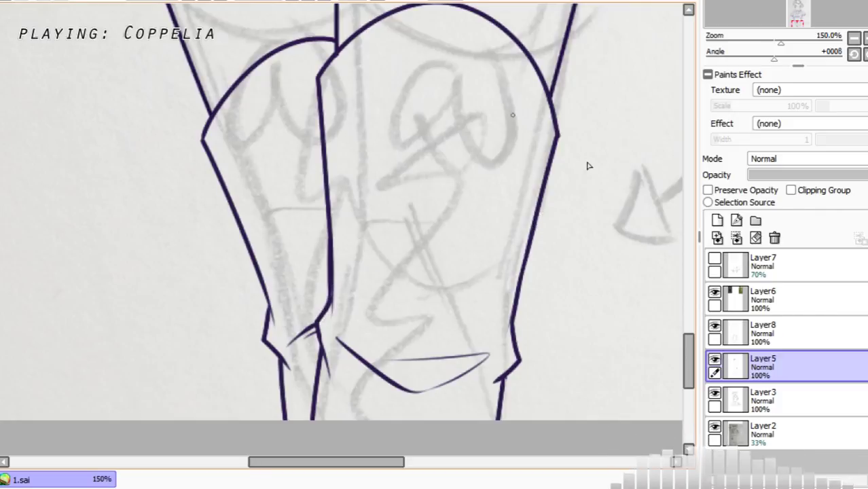
# Step: Examine the boots and skirts in both reference illustrations beside the sketch
pyautogui.moveTo(689, 354); pyautogui.dragTo(597, 119)
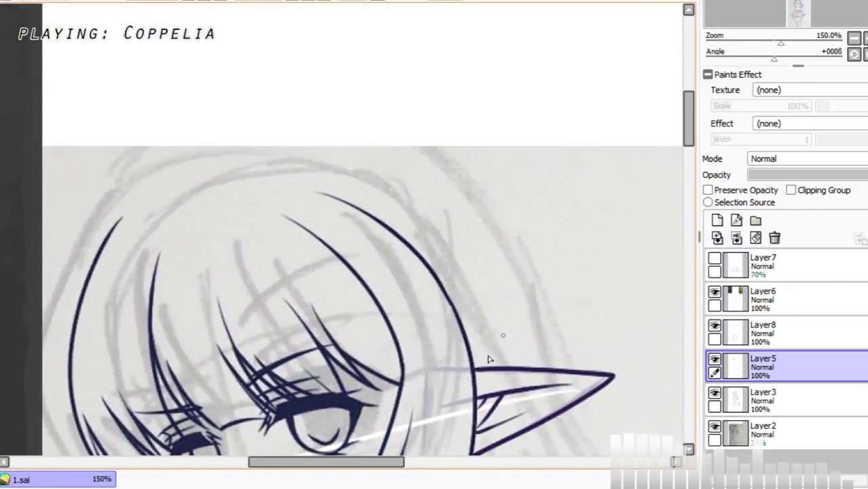
pyautogui.moveTo(387, 467); pyautogui.dragTo(510, 437)
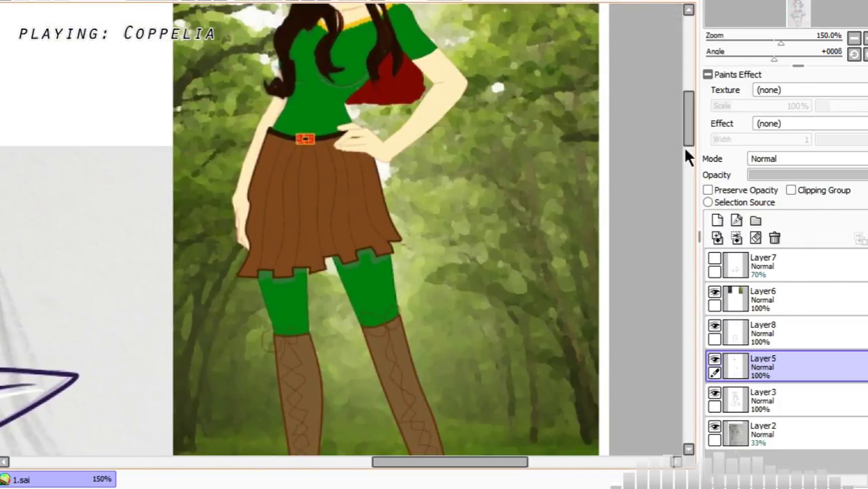
pyautogui.moveTo(685, 151); pyautogui.dragTo(688, 173)
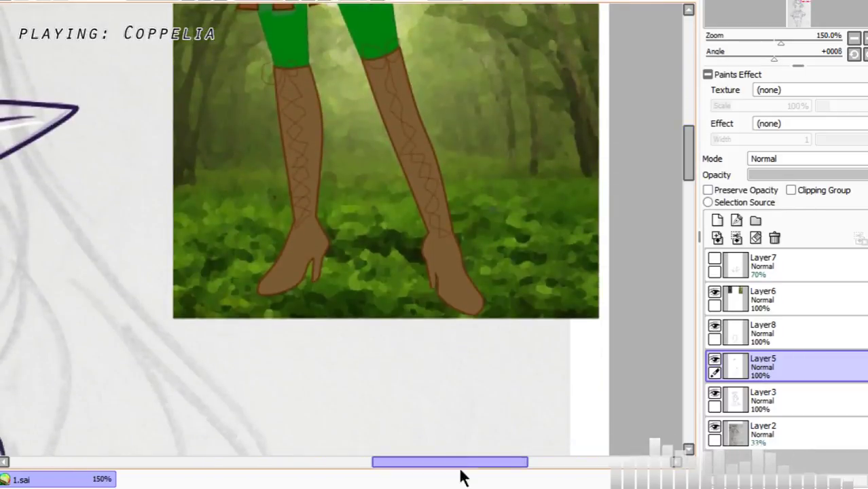
pyautogui.moveTo(460, 477); pyautogui.dragTo(345, 467)
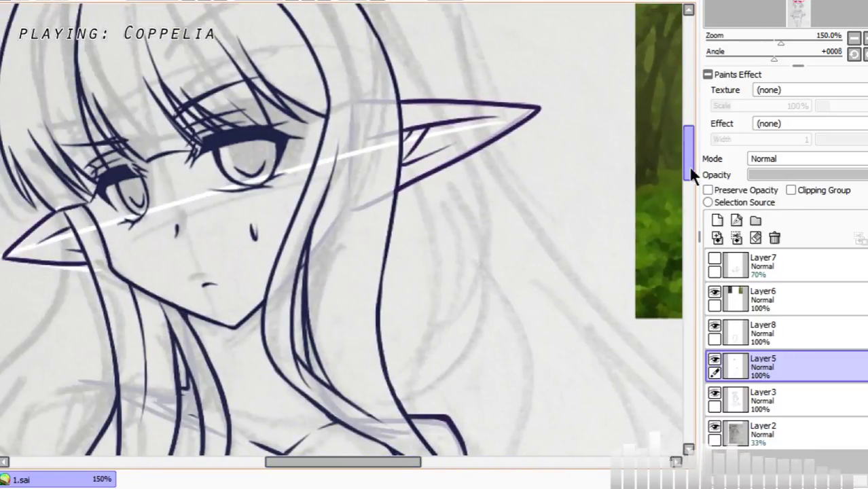
pyautogui.moveTo(690, 169); pyautogui.dragTo(688, 139)
pyautogui.moveTo(337, 465); pyautogui.dragTo(194, 466)
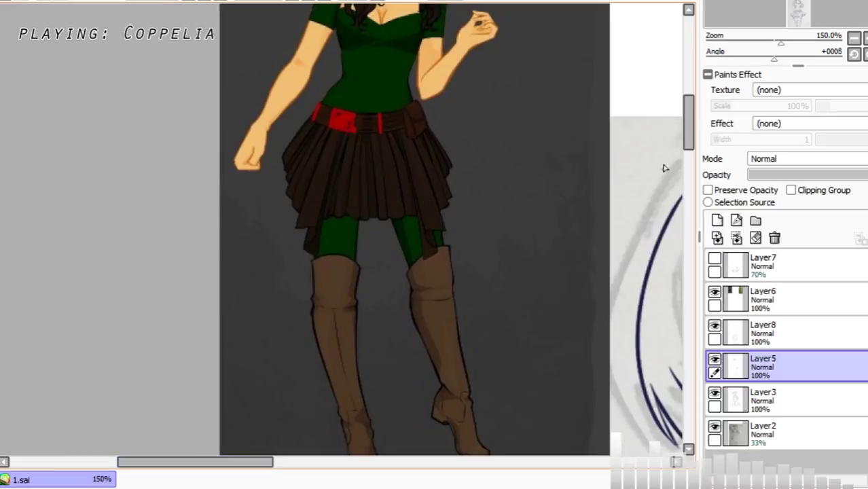
pyautogui.moveTo(687, 138)
pyautogui.mouseDown()
pyautogui.moveTo(686, 101)
pyautogui.moveTo(687, 129)
pyautogui.mouseUp()
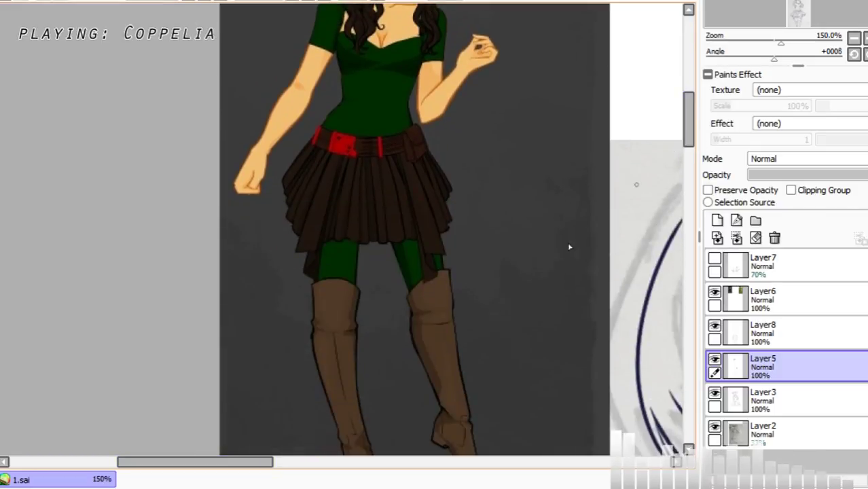
pyautogui.moveTo(272, 462); pyautogui.dragTo(410, 448)
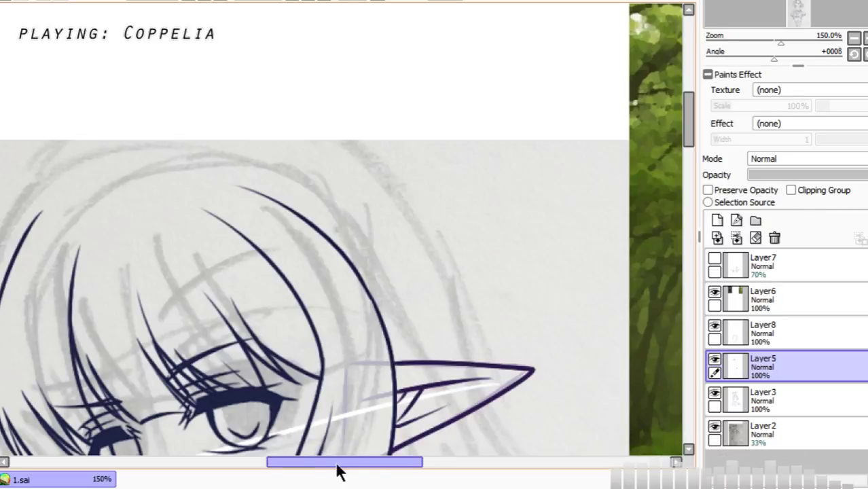
pyautogui.moveTo(374, 463); pyautogui.dragTo(464, 463)
pyautogui.moveTo(687, 136)
pyautogui.mouseDown()
pyautogui.moveTo(688, 100)
pyautogui.moveTo(691, 145)
pyautogui.mouseUp()
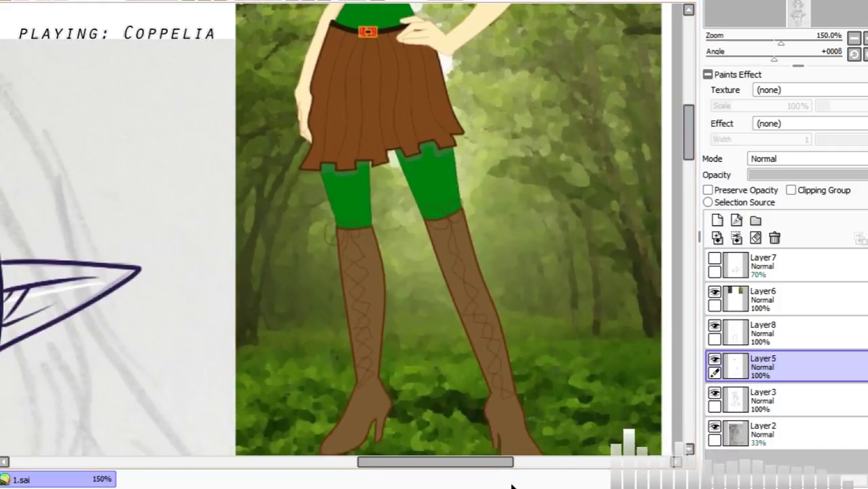
pyautogui.moveTo(494, 463); pyautogui.dragTo(410, 450)
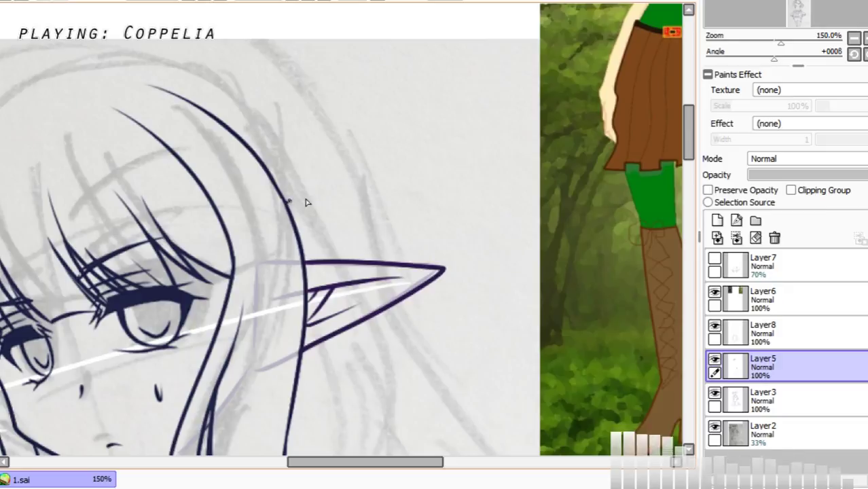
# Step: Draw a pair of curved lines forming a narrow pointed shape from the hair outline above the right ear, redoing unsatisfactory strokes
pyautogui.moveTo(286, 202)
pyautogui.mouseDown()
pyautogui.moveTo(365, 163)
pyautogui.moveTo(266, 157)
pyautogui.mouseUp()
pyautogui.hotkey('ctrl', 'z')
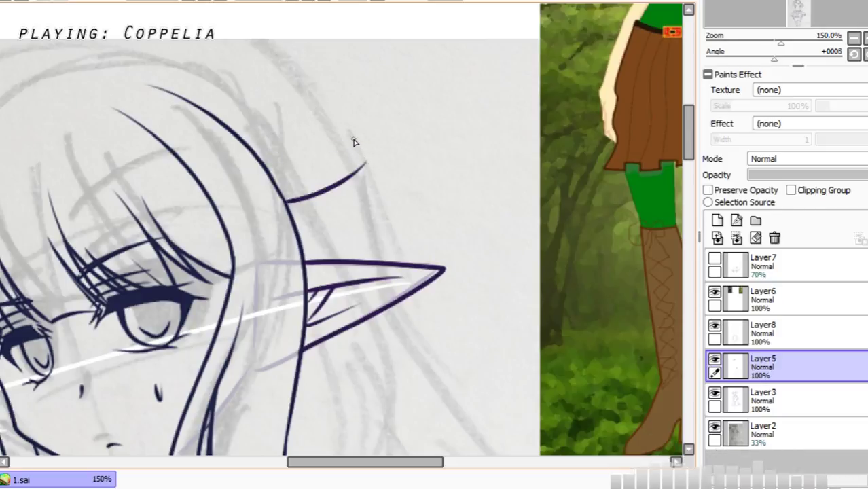
pyautogui.moveTo(353, 141)
pyautogui.mouseDown()
pyautogui.moveTo(291, 165)
pyautogui.moveTo(270, 163)
pyautogui.mouseUp()
pyautogui.moveTo(354, 142)
pyautogui.mouseDown()
pyautogui.moveTo(367, 163)
pyautogui.moveTo(329, 153)
pyautogui.moveTo(296, 160)
pyautogui.mouseUp()
pyautogui.hotkey('ctrl', 'z')
pyautogui.moveTo(354, 140); pyautogui.dragTo(292, 151)
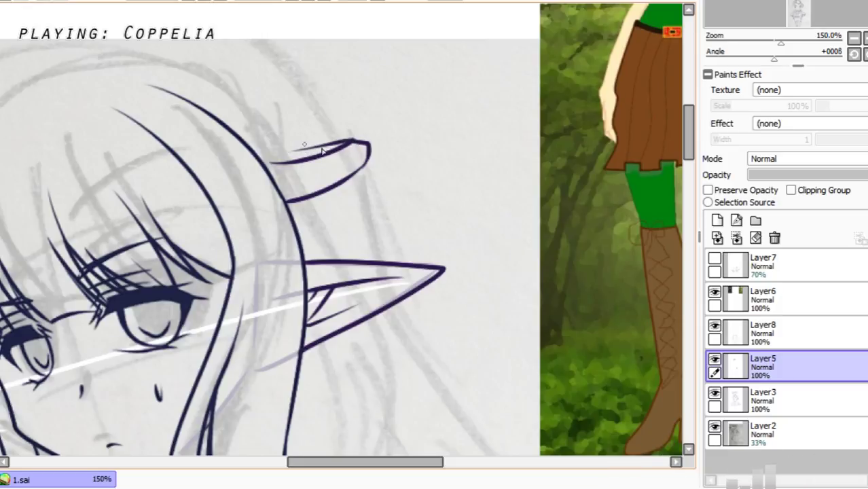
pyautogui.hotkey('ctrl', 'z')
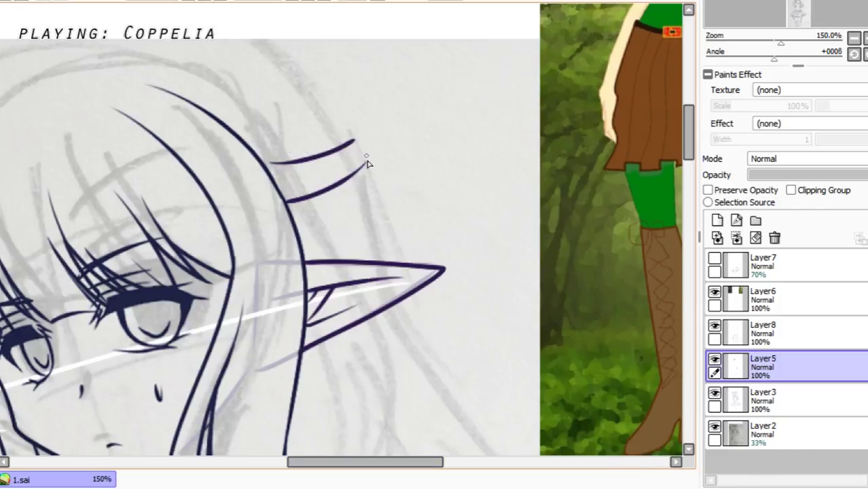
pyautogui.hotkey('ctrl', 'z')
# Step: Copy the entire pencil sketch on Layer2 and paste it as a new layer directly above
pyautogui.click(191, 3)
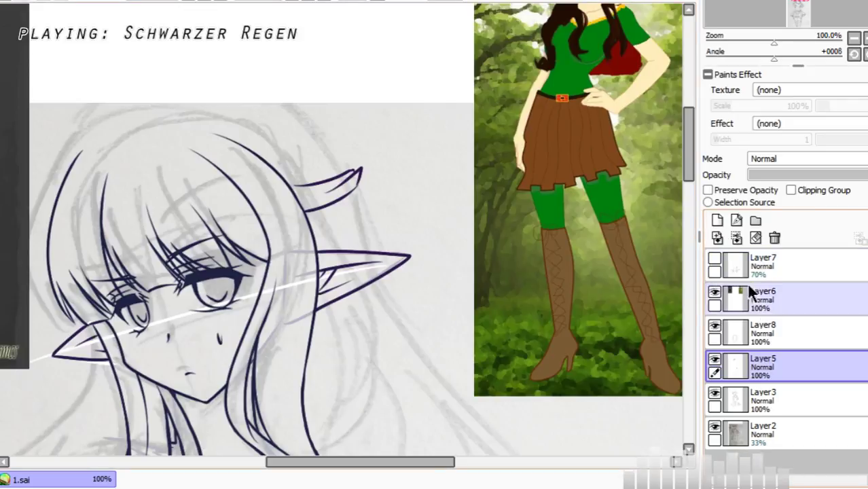
pyautogui.click(791, 433)
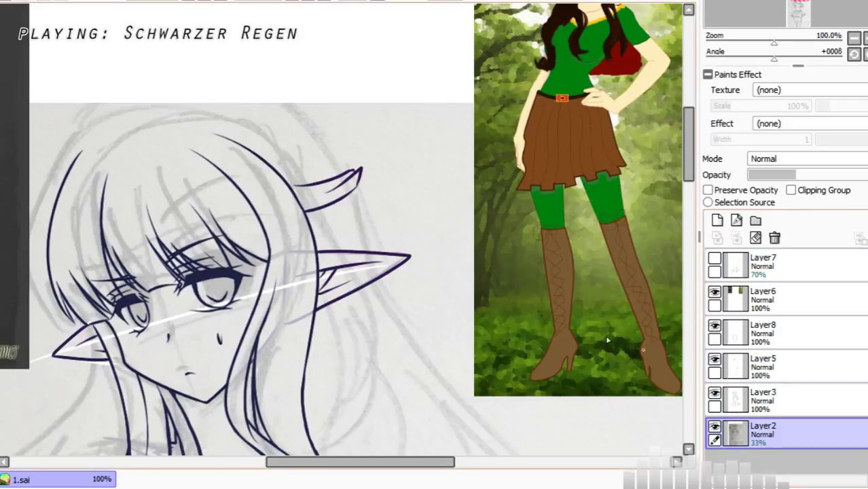
pyautogui.click(190, 4)
pyautogui.click(191, 4)
pyautogui.moveTo(688, 204); pyautogui.dragTo(691, 256)
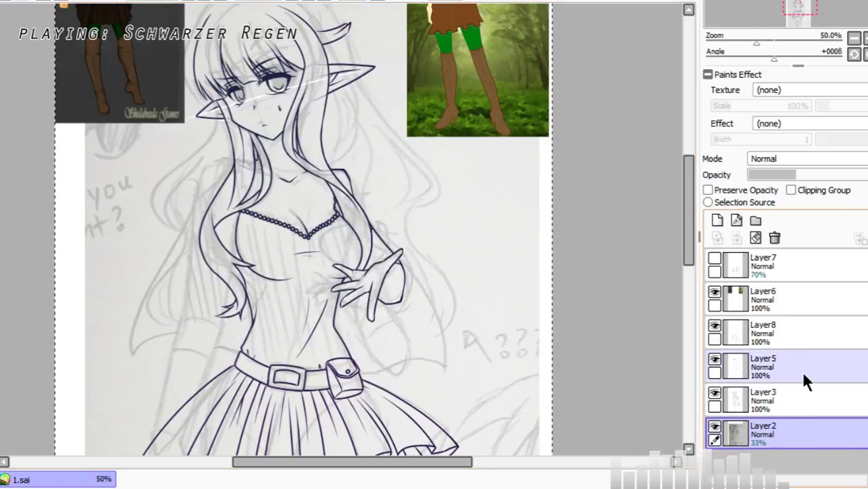
pyautogui.hotkey('ctrl', 'v')
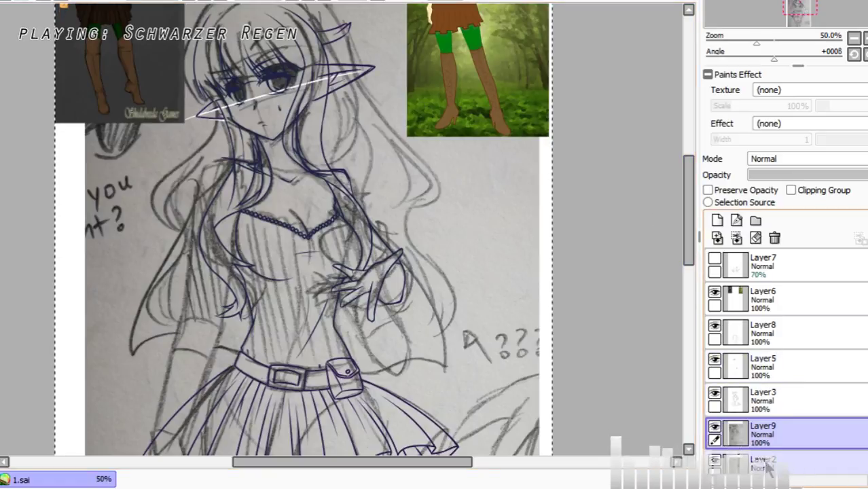
# Step: Hide Layer2 and lower the opacity of the copied sketch on Layer9 to 37%
pyautogui.click(714, 460)
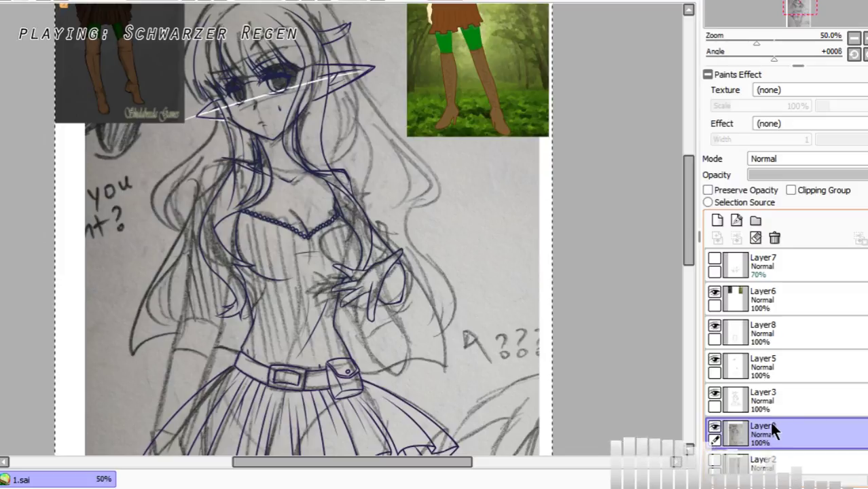
pyautogui.moveTo(814, 178); pyautogui.dragTo(802, 176)
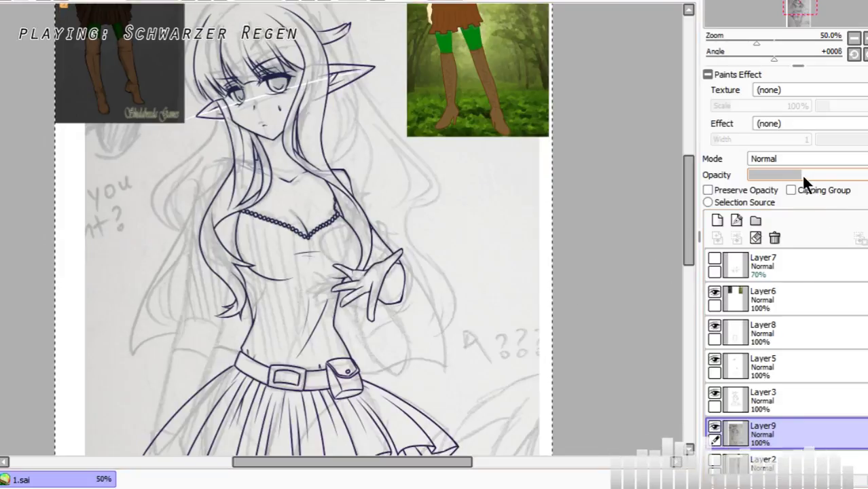
# Step: Scale the copied sketch on Layer9 down slightly and position it beneath the line art
pyautogui.hotkey('ctrl', 't')
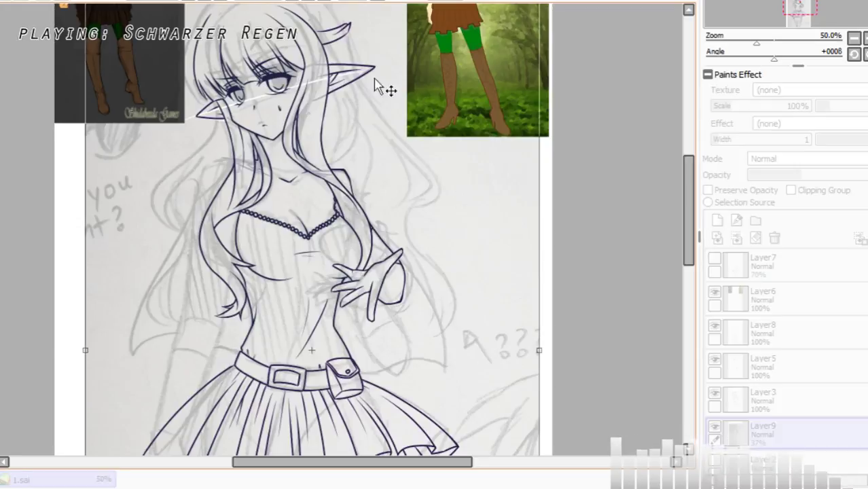
pyautogui.click(200, 2)
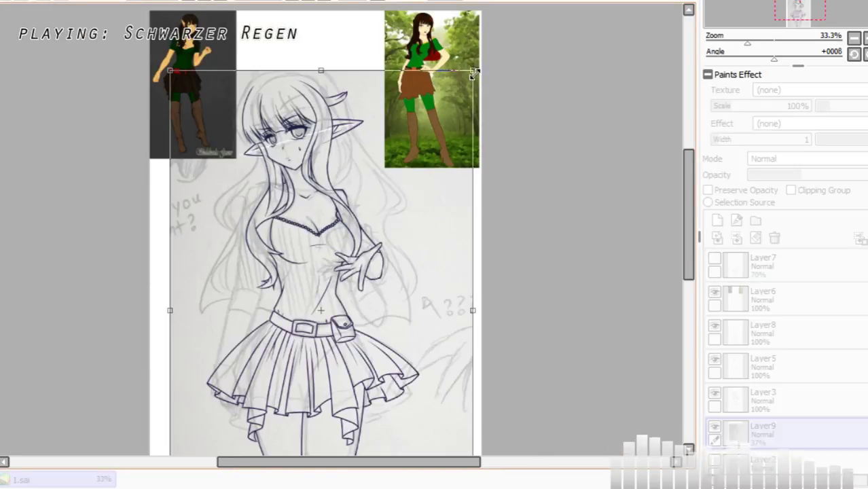
pyautogui.moveTo(476, 70); pyautogui.dragTo(468, 86)
pyautogui.moveTo(406, 127)
pyautogui.mouseDown()
pyautogui.moveTo(419, 105)
pyautogui.moveTo(410, 114)
pyautogui.mouseUp()
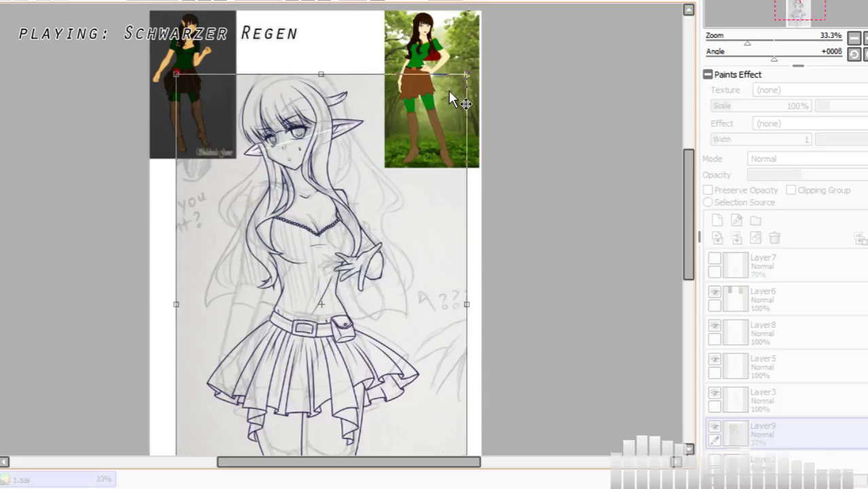
pyautogui.press('Return')
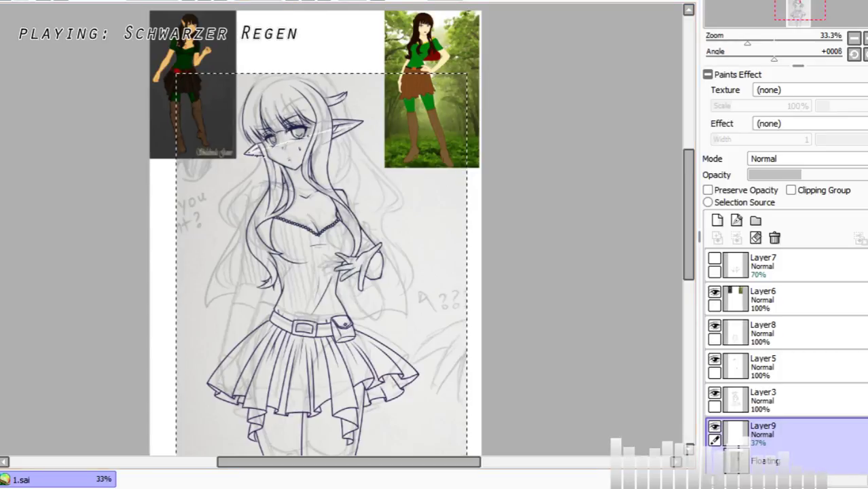
# Step: Toggle Layer5's visibility to check what it contains and make it the active layer for inking the head
pyautogui.click(206, 2)
pyautogui.click(205, 2)
pyautogui.click(205, 1)
pyautogui.moveTo(692, 211); pyautogui.dragTo(686, 156)
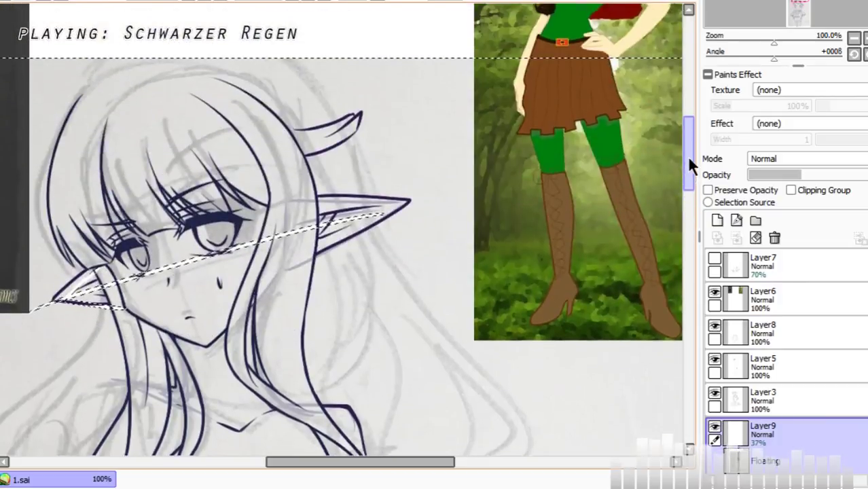
pyautogui.click(787, 390)
pyautogui.click(765, 373)
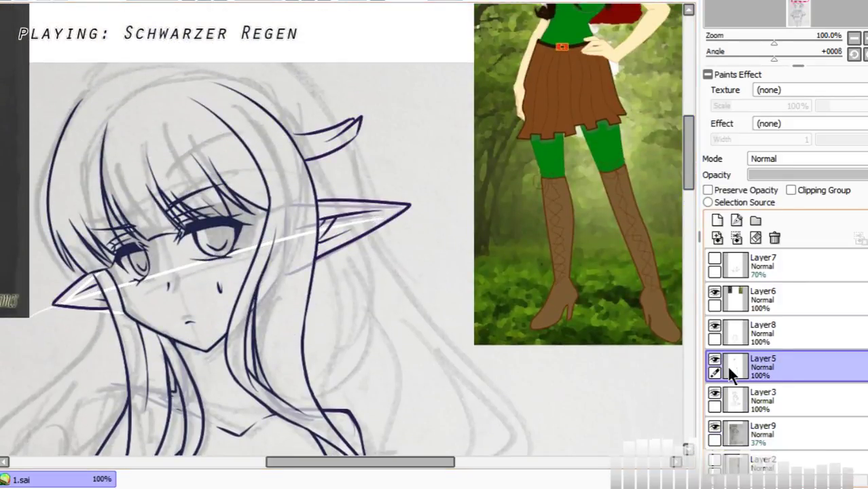
pyautogui.click(715, 359)
pyautogui.click(716, 359)
pyautogui.click(755, 389)
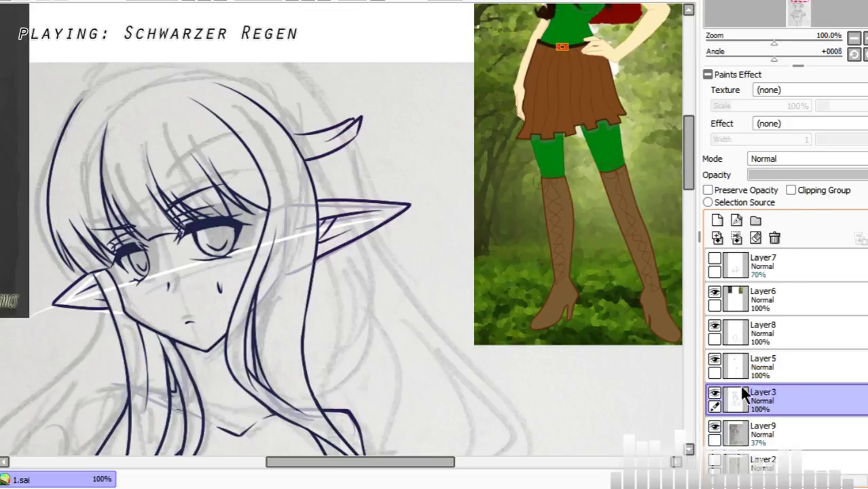
pyautogui.click(714, 360)
pyautogui.click(714, 360)
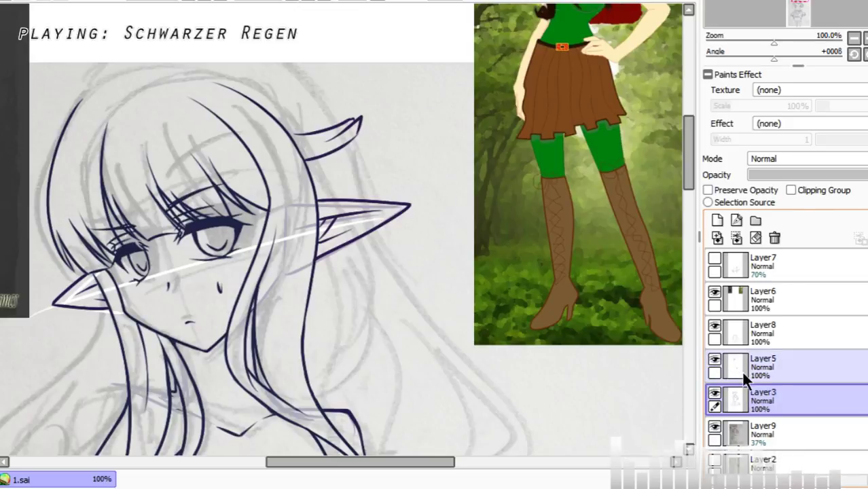
pyautogui.click(736, 367)
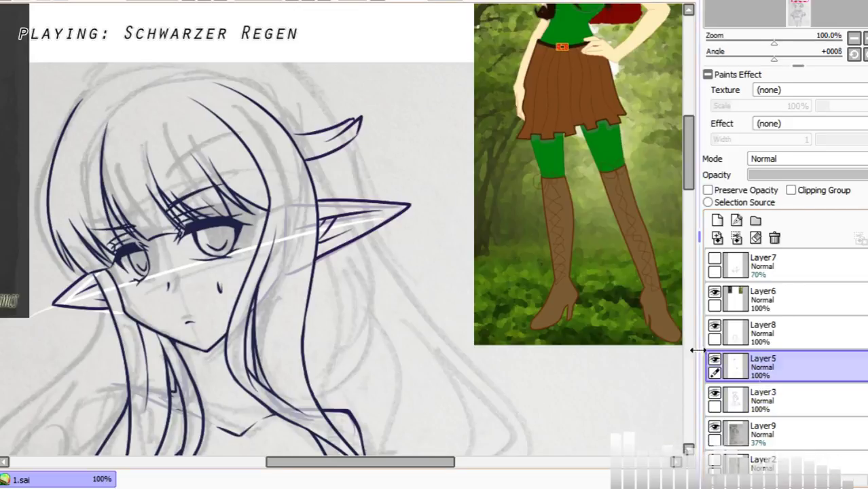
# Step: Ink the crown of the head as one long arc continuing from the left hair outline, redoing unsatisfactory strokes
pyautogui.click(201, 1)
pyautogui.moveTo(386, 462); pyautogui.dragTo(330, 464)
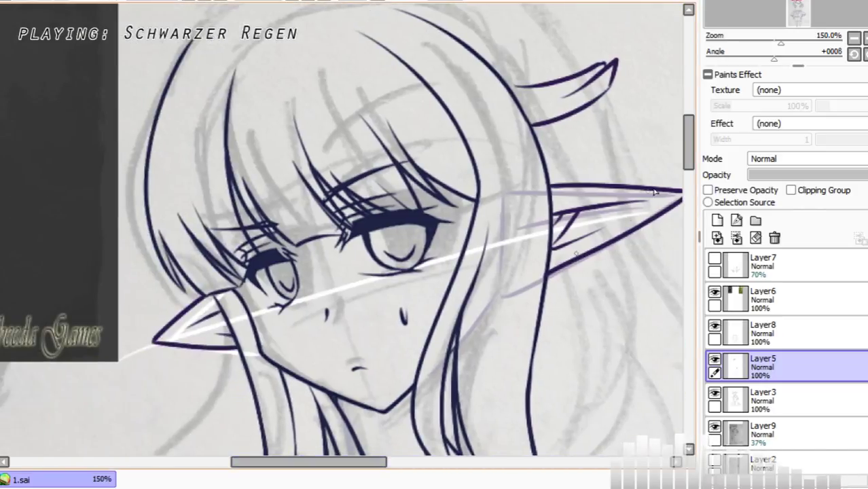
pyautogui.moveTo(693, 156); pyautogui.dragTo(687, 130)
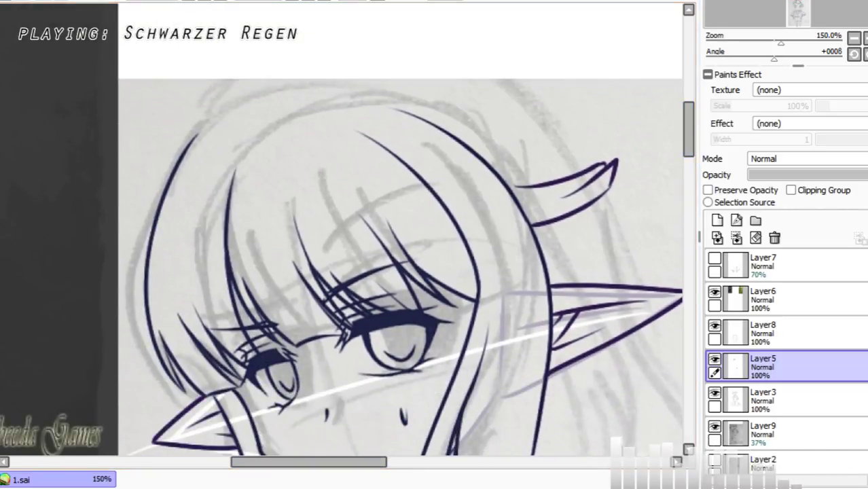
pyautogui.moveTo(192, 145)
pyautogui.mouseDown()
pyautogui.moveTo(216, 116)
pyautogui.moveTo(325, 81)
pyautogui.mouseUp()
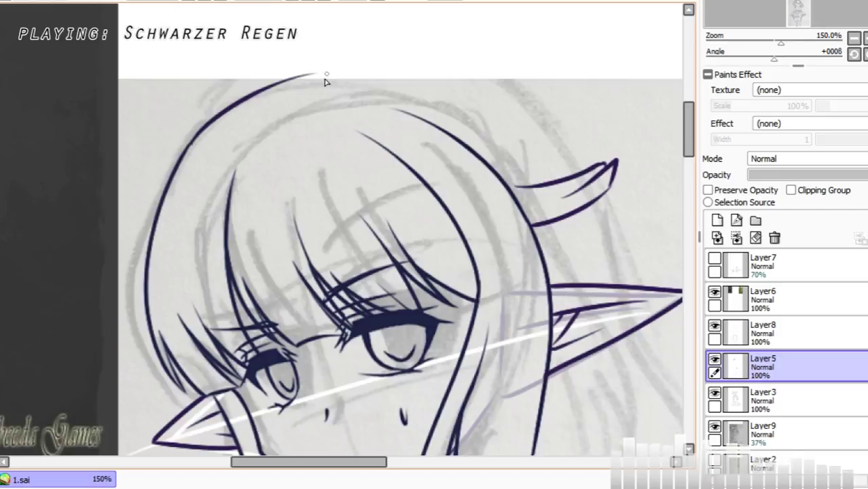
pyautogui.hotkey('ctrl', 'z')
pyautogui.moveTo(192, 142)
pyautogui.mouseDown()
pyautogui.moveTo(338, 59)
pyautogui.moveTo(415, 63)
pyautogui.mouseUp()
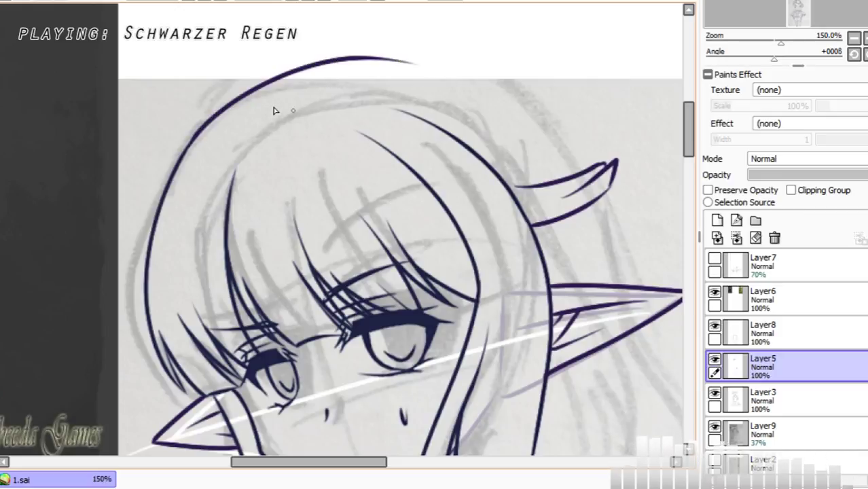
pyautogui.hotkey('ctrl', 'z')
pyautogui.moveTo(192, 146)
pyautogui.mouseDown()
pyautogui.moveTo(283, 68)
pyautogui.moveTo(494, 87)
pyautogui.mouseUp()
pyautogui.hotkey('ctrl', 'z')
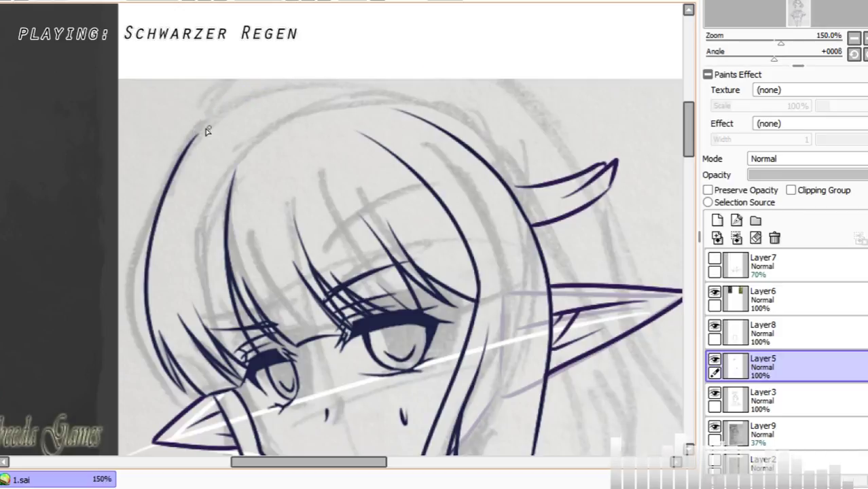
pyautogui.moveTo(192, 146)
pyautogui.mouseDown()
pyautogui.moveTo(247, 91)
pyautogui.moveTo(458, 70)
pyautogui.moveTo(477, 97)
pyautogui.mouseUp()
pyautogui.hotkey('ctrl', 'z')
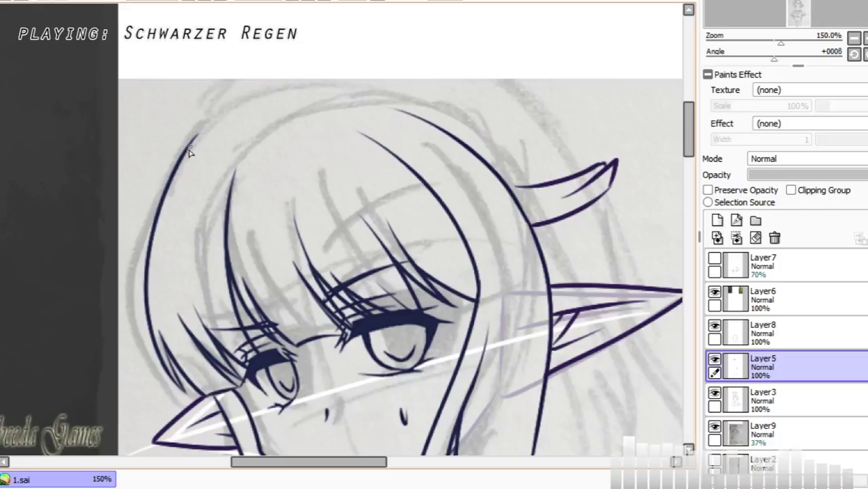
pyautogui.moveTo(190, 152)
pyautogui.mouseDown()
pyautogui.moveTo(224, 102)
pyautogui.moveTo(481, 73)
pyautogui.moveTo(532, 117)
pyautogui.mouseUp()
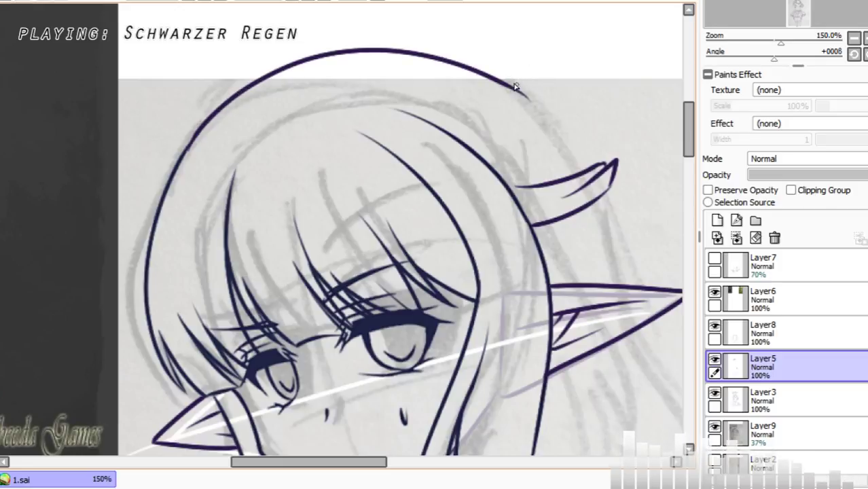
# Step: Extend the crown outline down toward the pointed shape above the right ear, redoing strokes, and add a strand curving inward
pyautogui.moveTo(513, 87); pyautogui.dragTo(554, 126)
pyautogui.hotkey('ctrl', 'z')
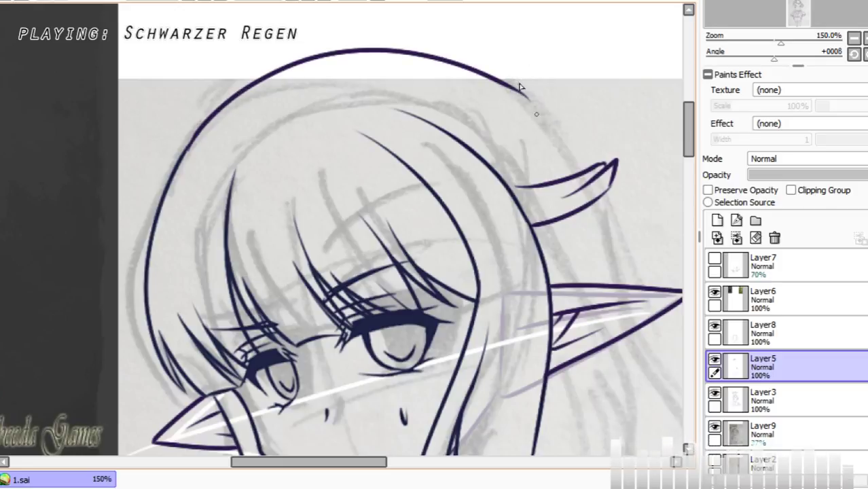
pyautogui.moveTo(514, 91); pyautogui.dragTo(584, 157)
pyautogui.hotkey('ctrl', 'z')
pyautogui.moveTo(506, 87); pyautogui.dragTo(585, 157)
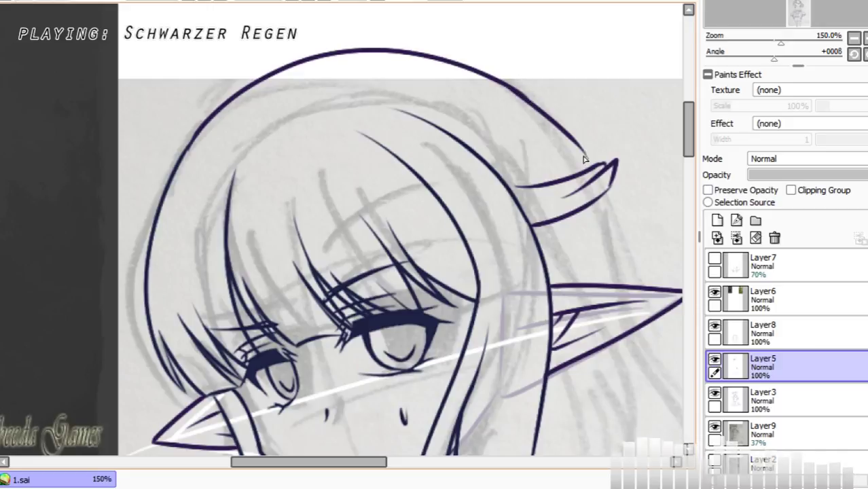
pyautogui.hotkey('ctrl', 'z')
pyautogui.moveTo(513, 88)
pyautogui.mouseDown()
pyautogui.moveTo(585, 146)
pyautogui.moveTo(463, 121)
pyautogui.mouseUp()
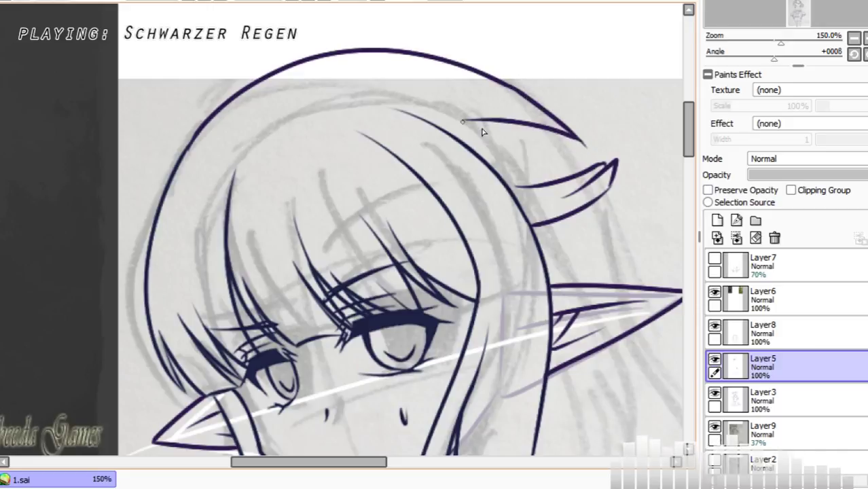
# Step: Try adding inner strands along the back of the hair and a lower curve beneath the pointed shape above the right ear
pyautogui.moveTo(584, 143); pyautogui.dragTo(516, 149)
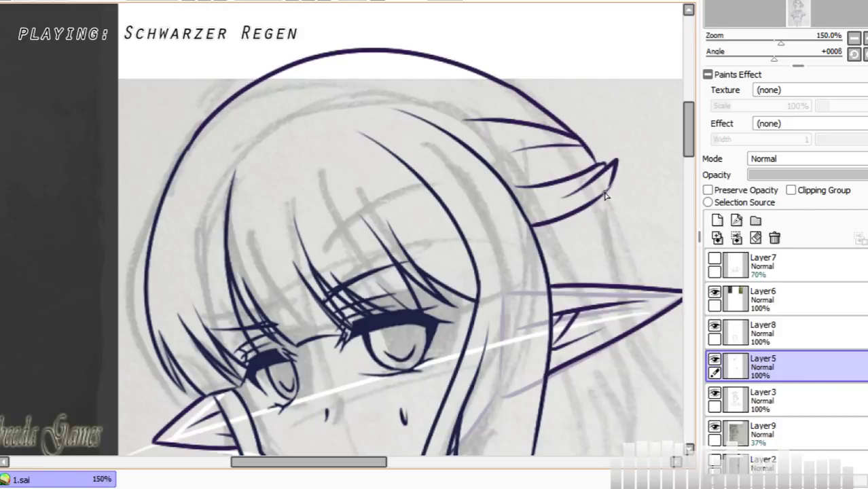
pyautogui.moveTo(606, 195); pyautogui.dragTo(543, 255)
pyautogui.hotkey('ctrl', 'z')
pyautogui.moveTo(606, 194); pyautogui.dragTo(550, 266)
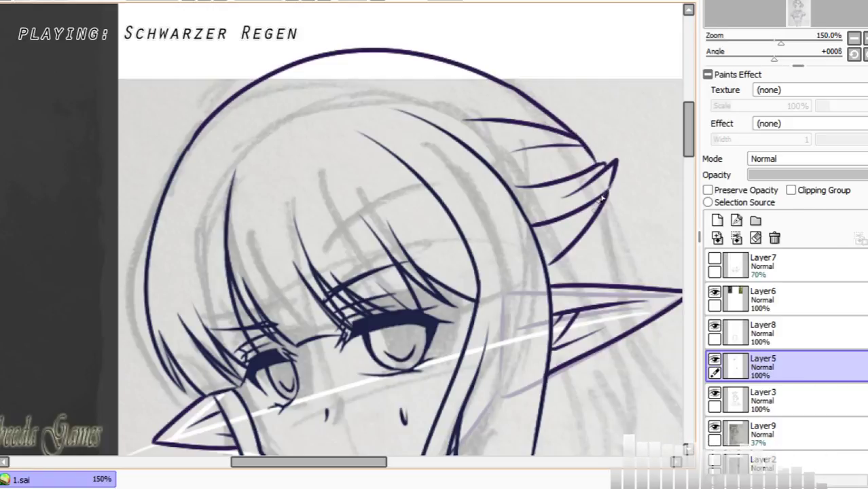
pyautogui.moveTo(504, 87)
pyautogui.mouseDown()
pyautogui.moveTo(476, 79)
pyautogui.moveTo(393, 75)
pyautogui.mouseUp()
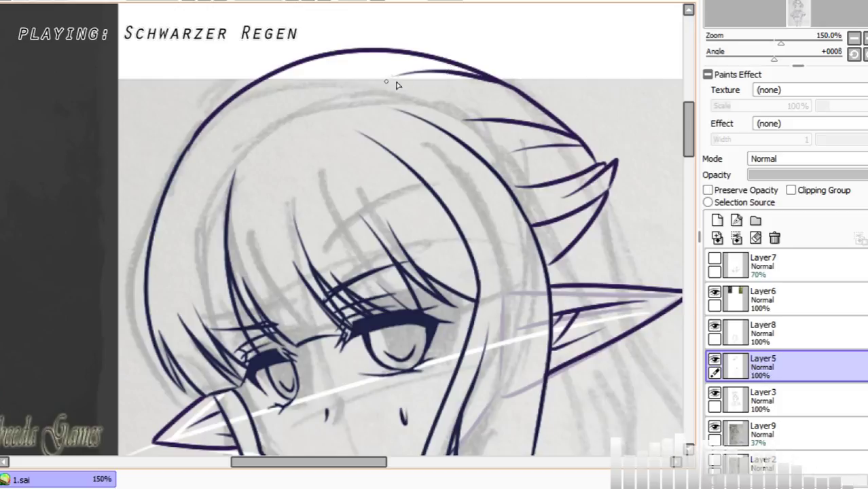
# Step: Try adding thin strands near the crown and the side lock's upper end while viewing the canvas mirrored
pyautogui.click(354, 7)
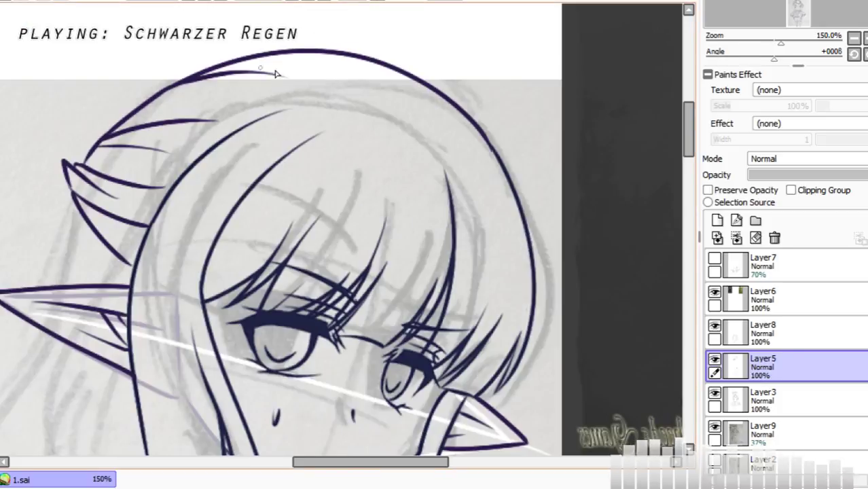
pyautogui.moveTo(219, 79); pyautogui.dragTo(297, 93)
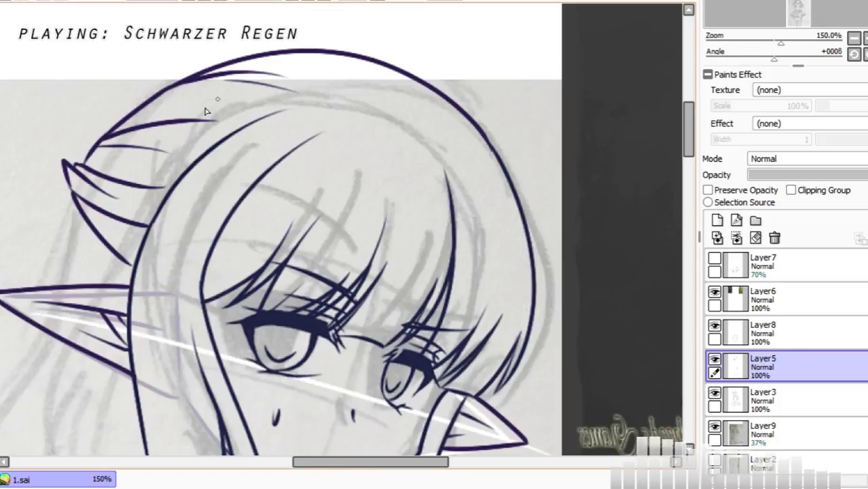
pyautogui.moveTo(220, 117); pyautogui.dragTo(223, 118)
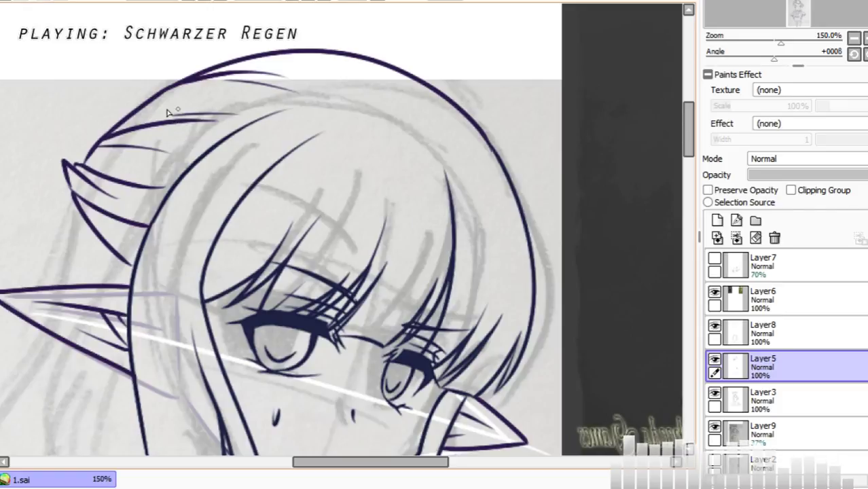
pyautogui.hotkey('ctrl', 'z')
pyautogui.moveTo(275, 109); pyautogui.dragTo(194, 98)
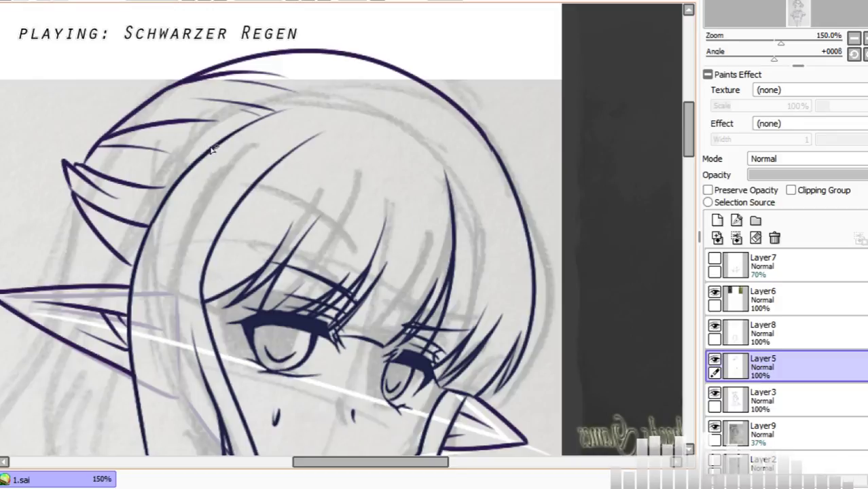
pyautogui.click(375, 4)
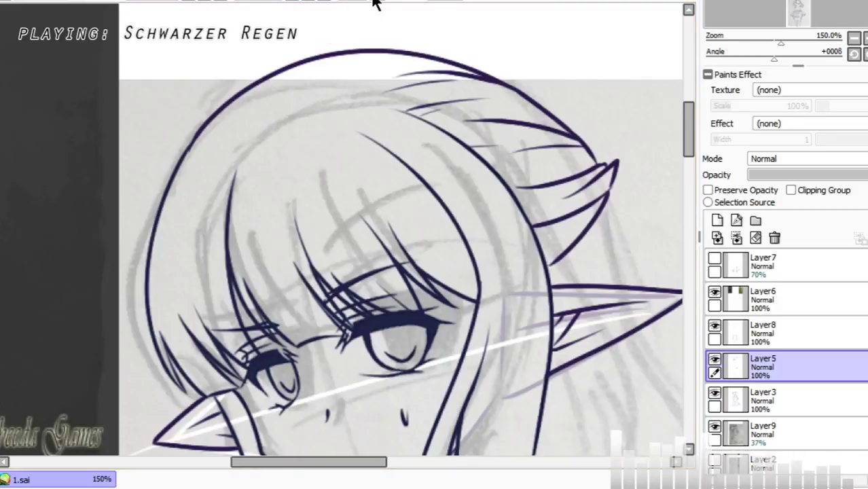
# Step: Undo the inner strands and lower curve at the back of the hair, keeping the extended crown outline
pyautogui.hotkey('ctrl', 'z')
pyautogui.hotkey('ctrl', 'z')
pyautogui.hotkey('ctrl', 'z')
pyautogui.hotkey('ctrl', 'z')
pyautogui.hotkey('ctrl', 'z')
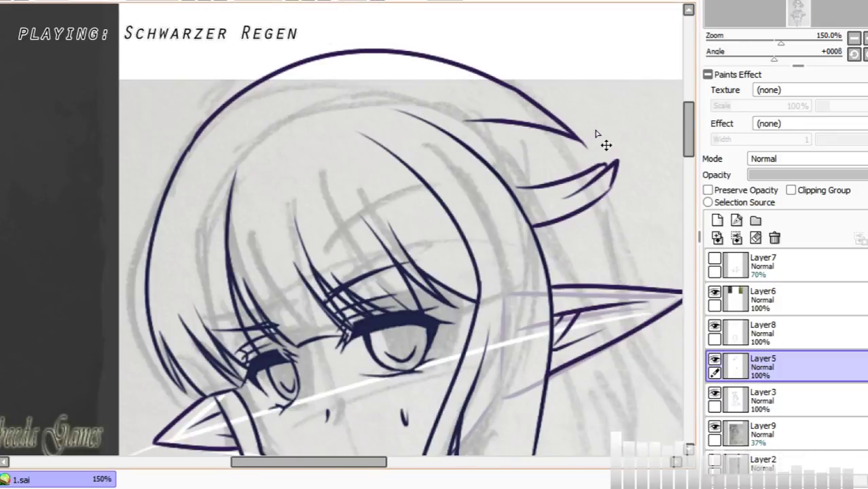
pyautogui.hotkey('ctrl', 'z')
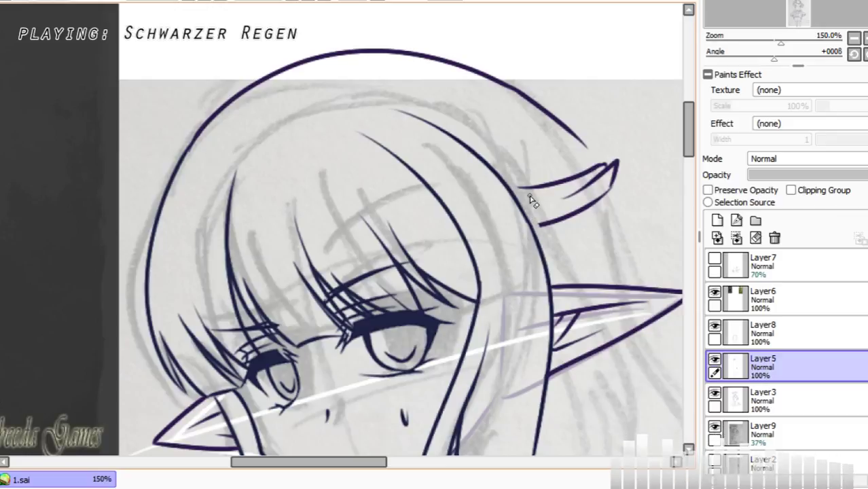
# Step: Erase the narrow pointed shape from the hair outline above the right ear
pyautogui.moveTo(538, 200)
pyautogui.mouseDown()
pyautogui.moveTo(550, 231)
pyautogui.moveTo(540, 205)
pyautogui.moveTo(561, 174)
pyautogui.moveTo(592, 176)
pyautogui.moveTo(579, 178)
pyautogui.moveTo(598, 196)
pyautogui.mouseUp()
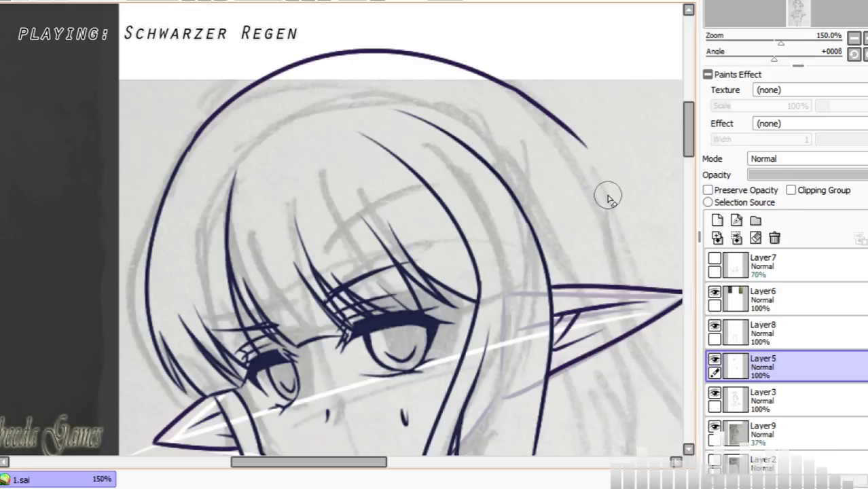
pyautogui.click(190, 0)
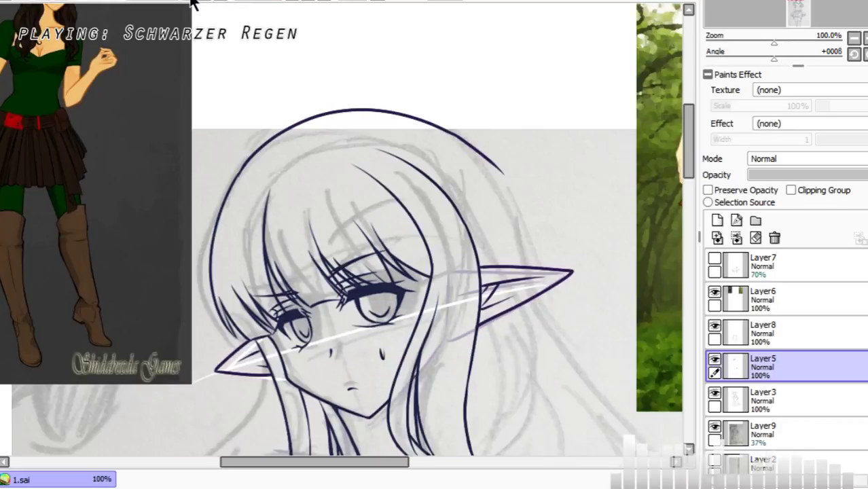
pyautogui.click(190, 0)
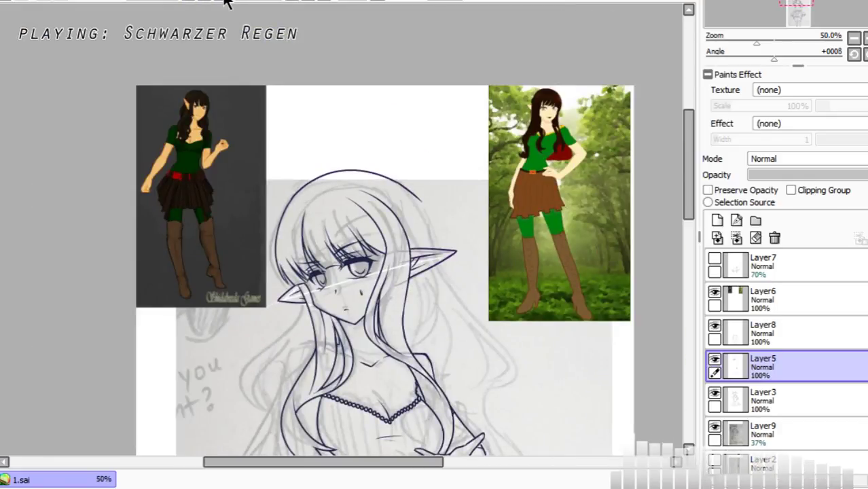
pyautogui.click(224, 4)
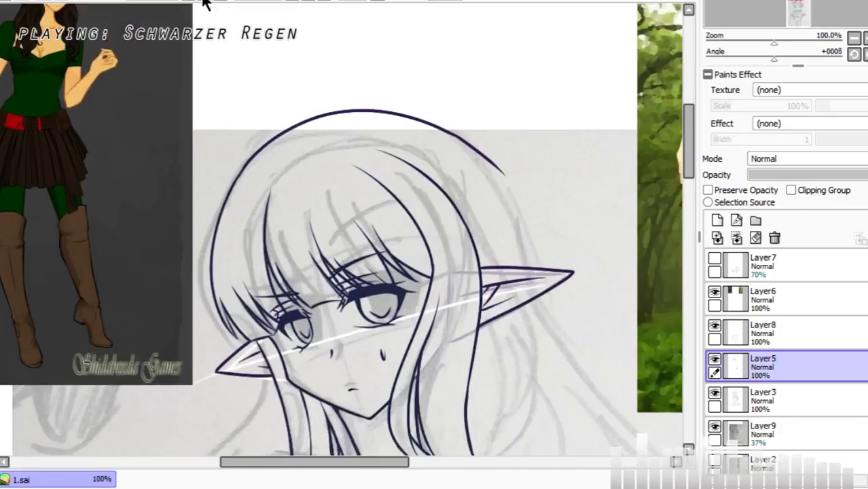
# Step: Select the crown arc of the hair outline and scale it slightly narrower and lower
pyautogui.moveTo(322, 88)
pyautogui.mouseDown()
pyautogui.moveTo(260, 112)
pyautogui.moveTo(241, 173)
pyautogui.moveTo(299, 160)
pyautogui.moveTo(351, 131)
pyautogui.moveTo(414, 143)
pyautogui.moveTo(472, 182)
pyautogui.moveTo(543, 180)
pyautogui.mouseUp()
pyautogui.hotkey('ctrl', 't')
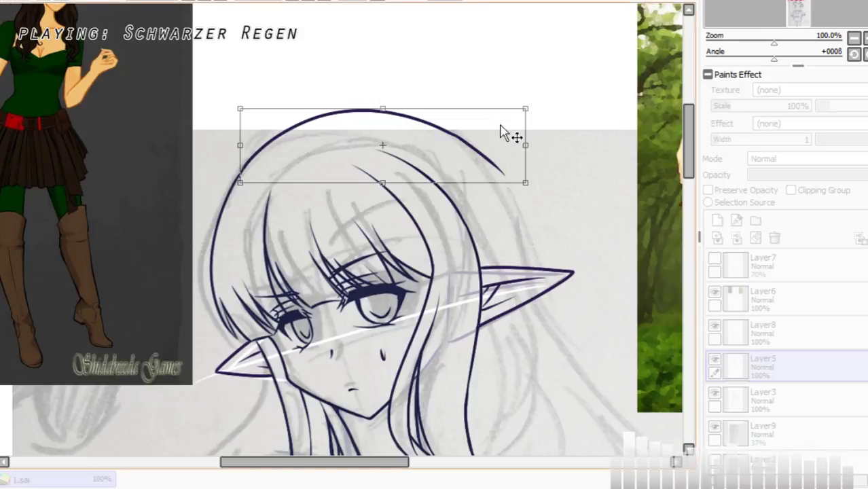
pyautogui.moveTo(522, 141); pyautogui.dragTo(516, 152)
pyautogui.press('Return')
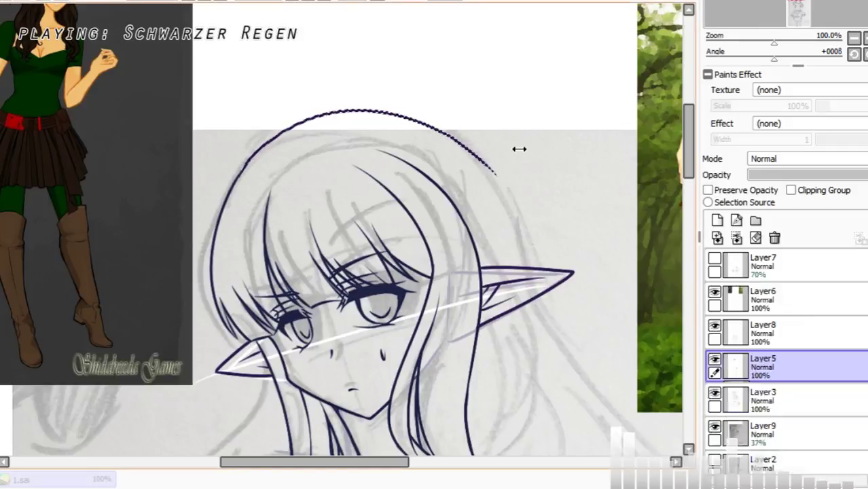
pyautogui.hotkey('ctrl', 't')
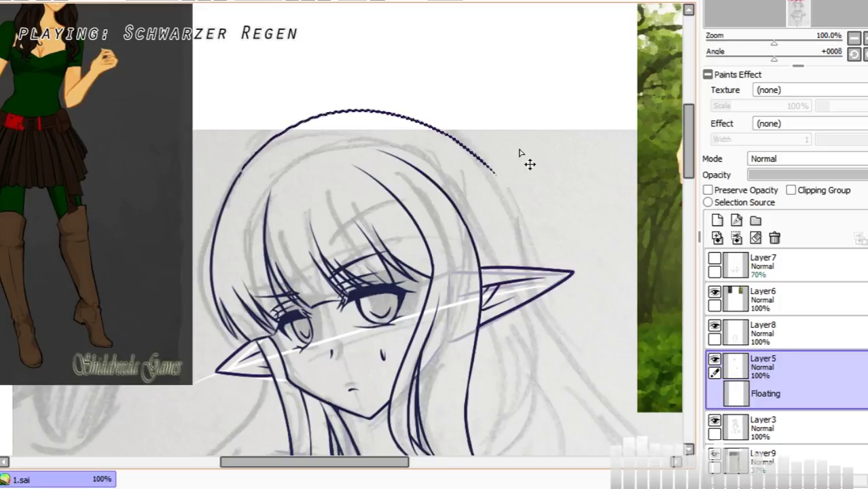
pyautogui.moveTo(381, 103); pyautogui.dragTo(379, 112)
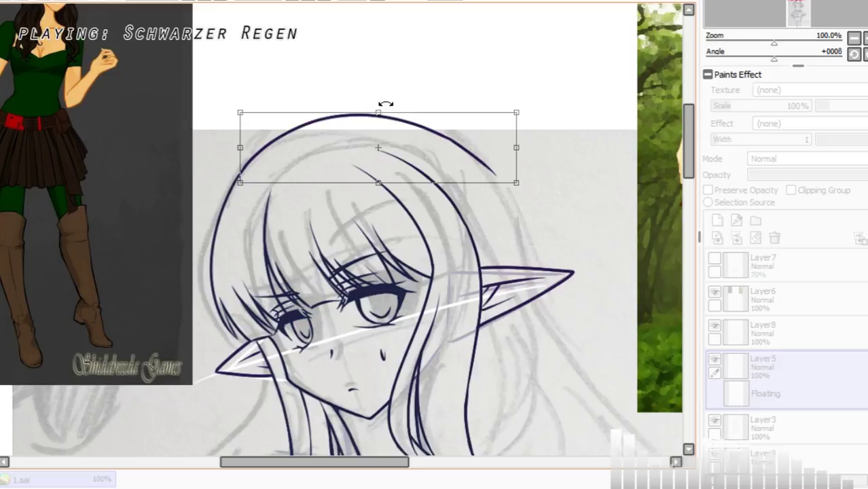
pyautogui.press('Return')
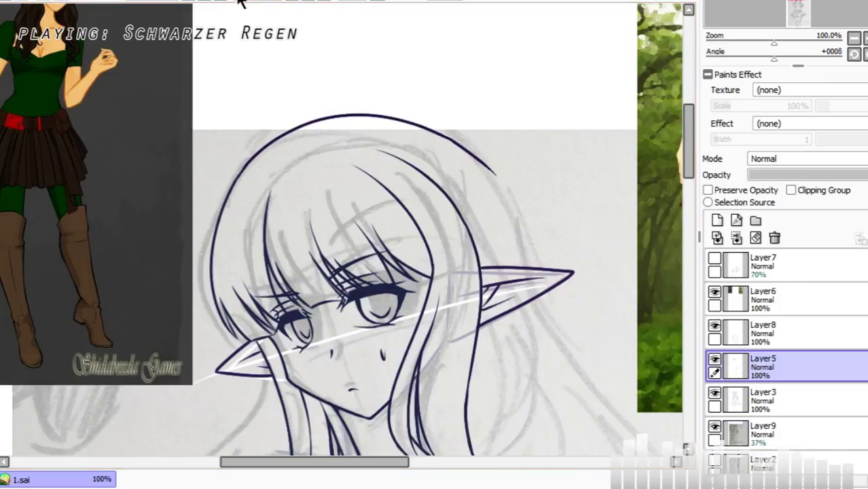
pyautogui.click(203, 1)
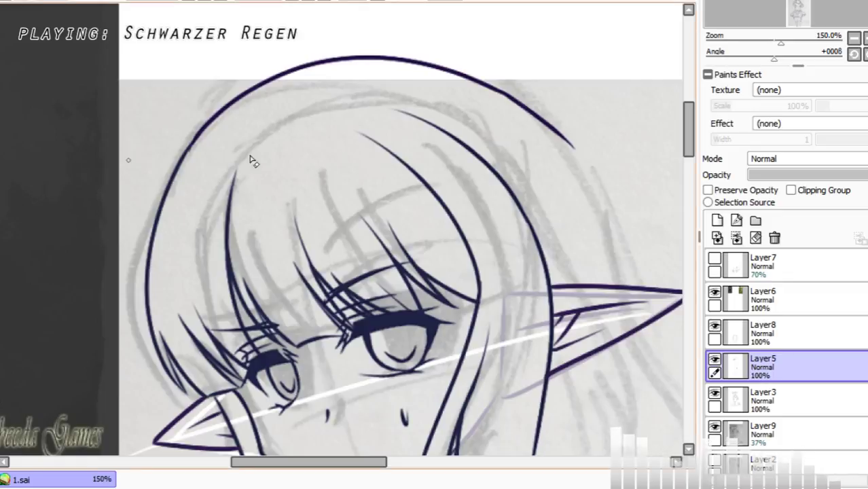
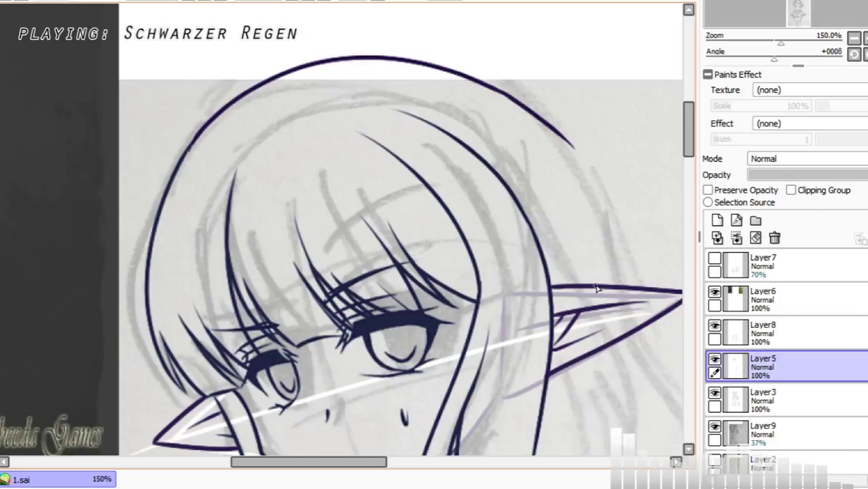
# Step: Try a short stroke rising from the upper edge of the right ear
pyautogui.moveTo(596, 286); pyautogui.dragTo(641, 258)
pyautogui.hotkey('ctrl', 'z')
pyautogui.moveTo(606, 289); pyautogui.dragTo(642, 262)
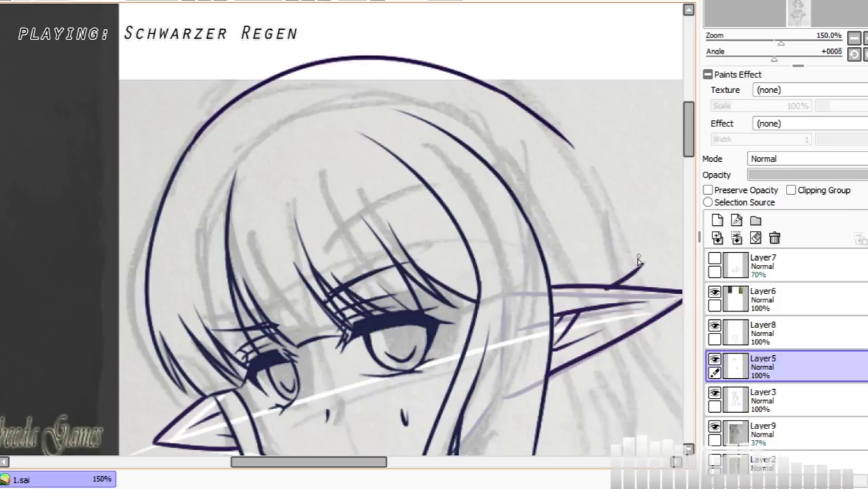
pyautogui.hotkey('ctrl', 'z')
# Step: Extend the back hair outline from the crown down to the right ear's upper edge, trimming the overlapping ends
pyautogui.moveTo(551, 126); pyautogui.dragTo(634, 289)
pyautogui.hotkey('ctrl', 'z')
pyautogui.hotkey('ctrl', 'z')
pyautogui.moveTo(554, 134)
pyautogui.mouseDown()
pyautogui.moveTo(596, 192)
pyautogui.moveTo(636, 285)
pyautogui.mouseUp()
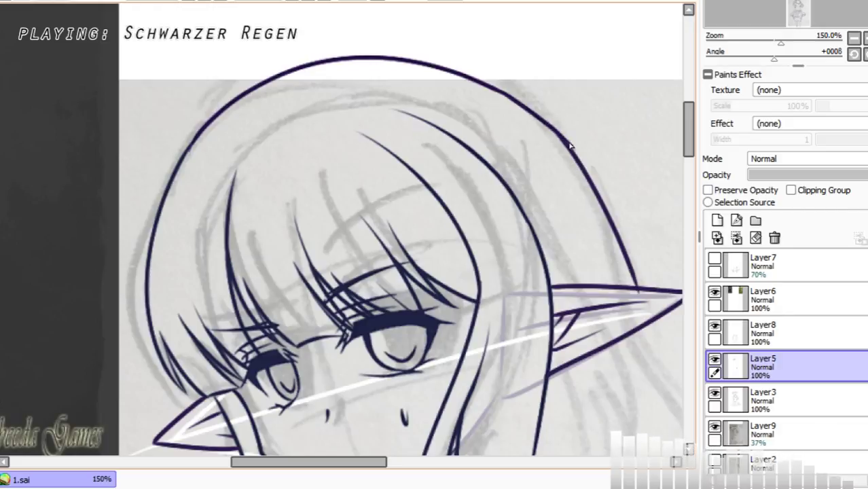
pyautogui.hotkey('ctrl', 'z')
pyautogui.moveTo(553, 130); pyautogui.dragTo(645, 300)
pyautogui.hotkey('ctrl', 'z')
pyautogui.moveTo(547, 126); pyautogui.dragTo(646, 301)
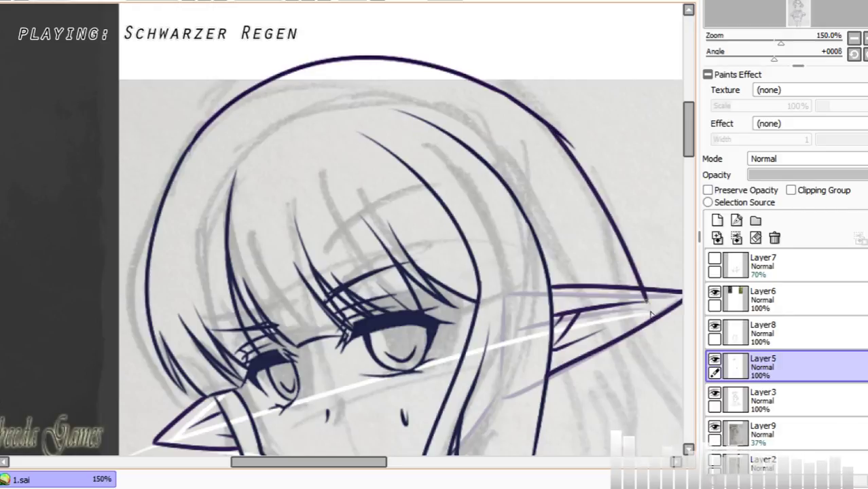
pyautogui.click(714, 359)
pyautogui.click(714, 360)
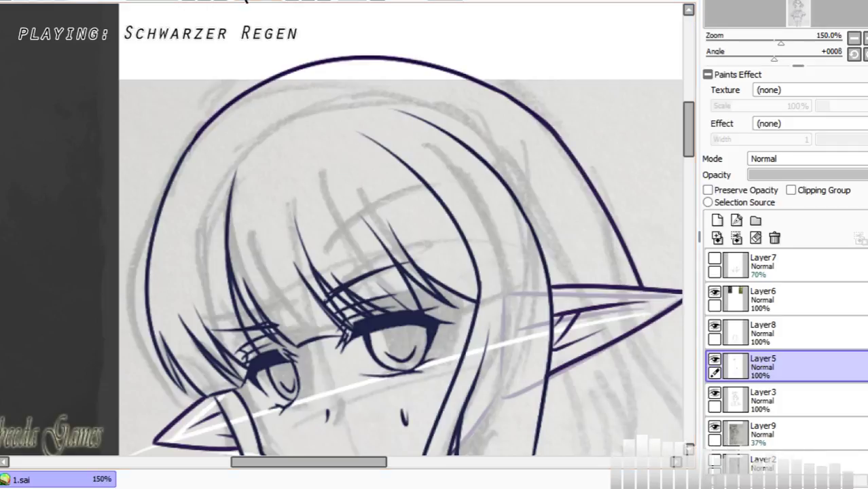
# Step: Select the back hair outline above the right ear and scale it slightly narrower toward the head
pyautogui.click(194, 4)
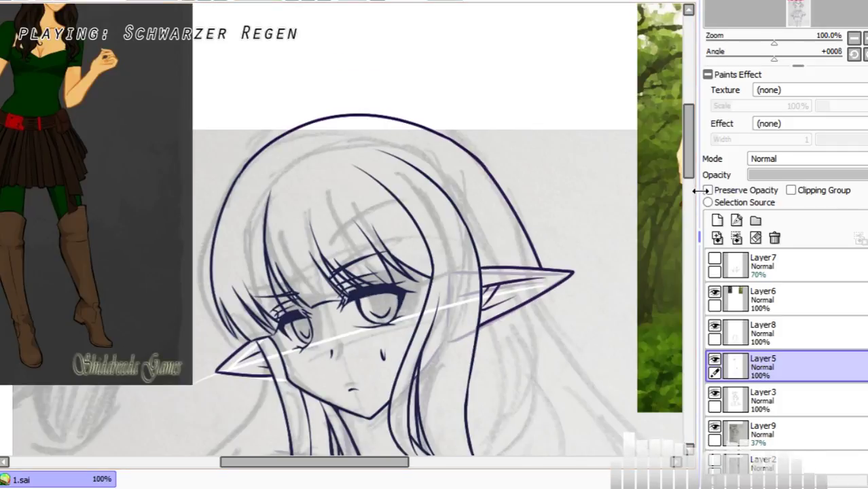
pyautogui.moveTo(692, 164); pyautogui.dragTo(694, 212)
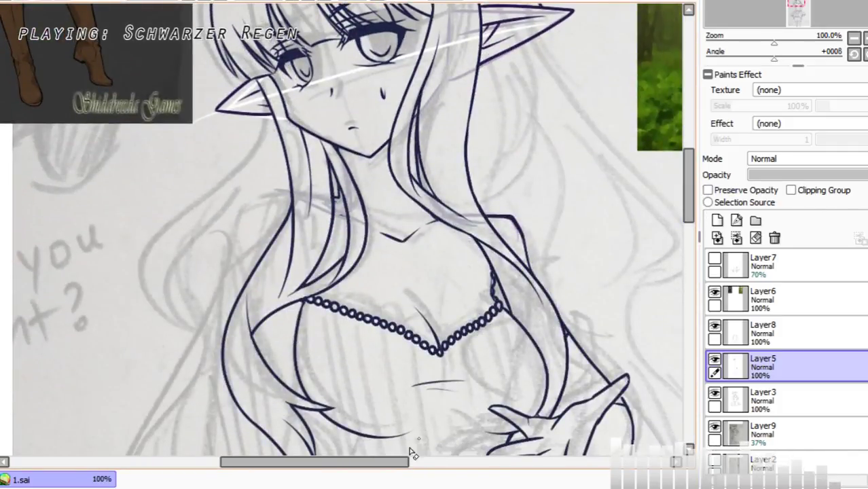
pyautogui.moveTo(409, 461); pyautogui.dragTo(447, 462)
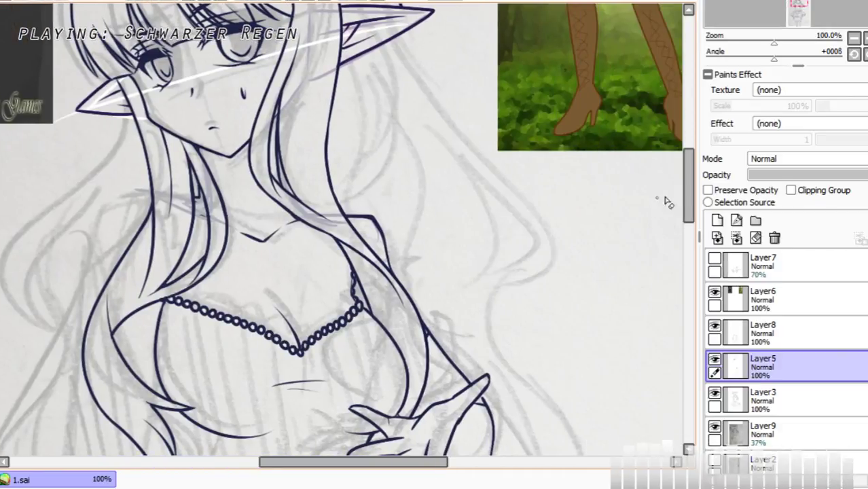
pyautogui.moveTo(685, 198); pyautogui.dragTo(684, 167)
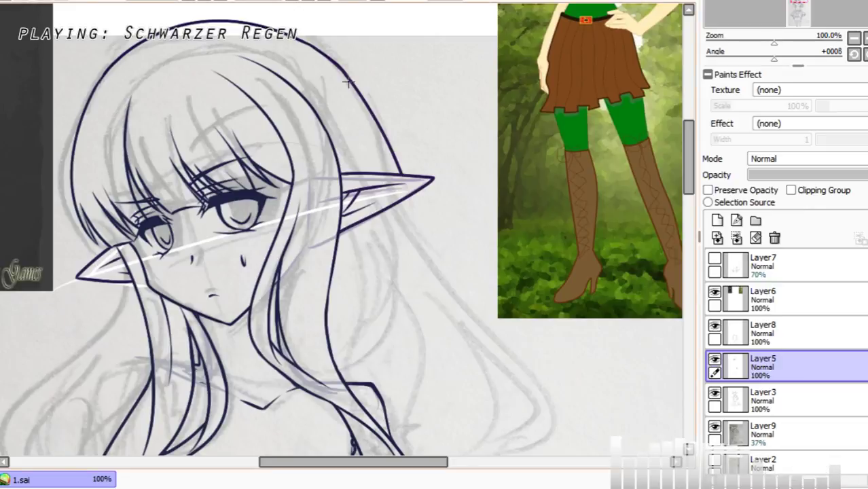
pyautogui.moveTo(400, 36); pyautogui.dragTo(376, 216)
pyautogui.moveTo(433, 53)
pyautogui.mouseDown()
pyautogui.moveTo(374, 229)
pyautogui.moveTo(343, 221)
pyautogui.moveTo(340, 200)
pyautogui.moveTo(352, 205)
pyautogui.mouseUp()
pyautogui.hotkey('ctrl', 'd')
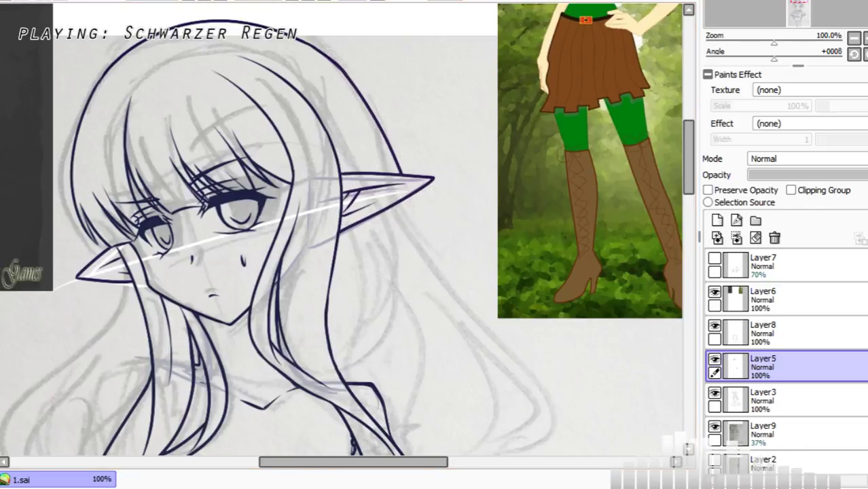
pyautogui.moveTo(354, 29)
pyautogui.mouseDown()
pyautogui.moveTo(300, 46)
pyautogui.moveTo(425, 239)
pyautogui.moveTo(381, 53)
pyautogui.mouseUp()
pyautogui.hotkey('ctrl', 't')
pyautogui.moveTo(407, 112); pyautogui.dragTo(395, 108)
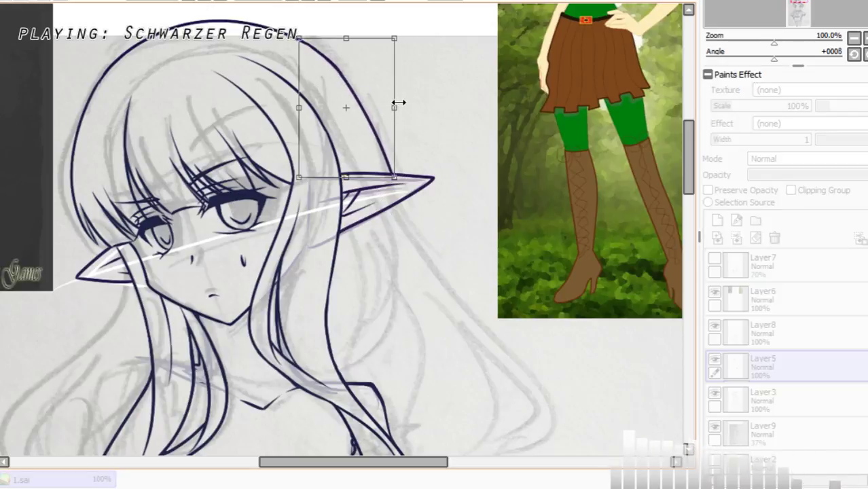
pyautogui.press('Return')
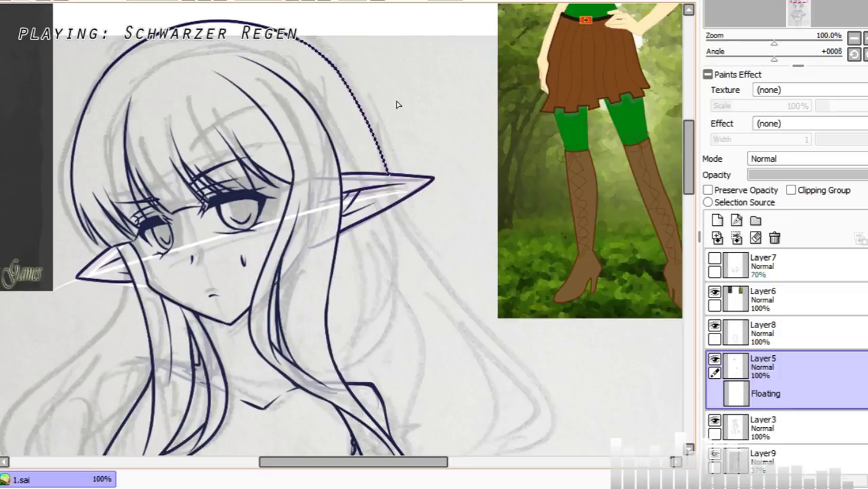
pyautogui.hotkey('ctrl', 'd')
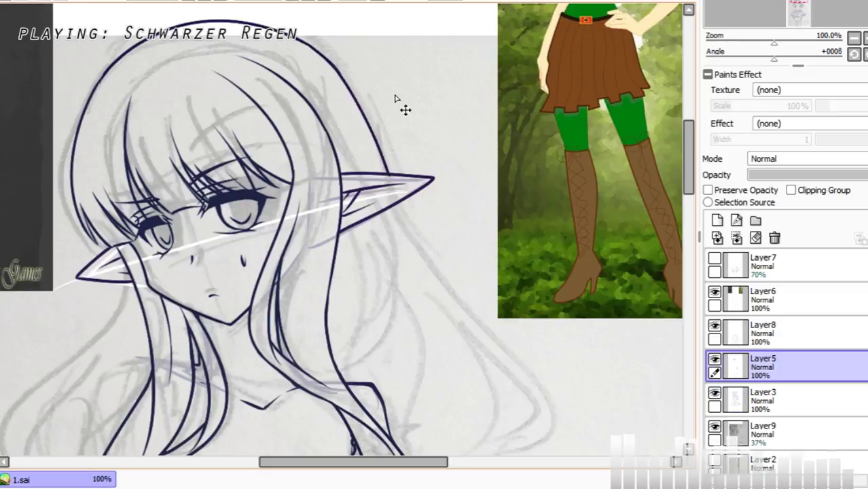
# Step: Examine the shape of the head and hair outline with the canvas rotated to several angles
pyautogui.click(309, 1)
pyautogui.click(313, 2)
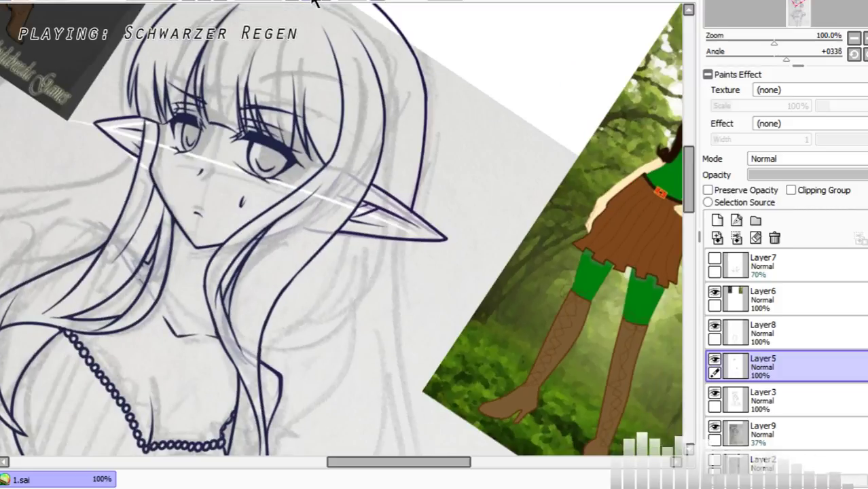
pyautogui.moveTo(688, 176); pyautogui.dragTo(687, 163)
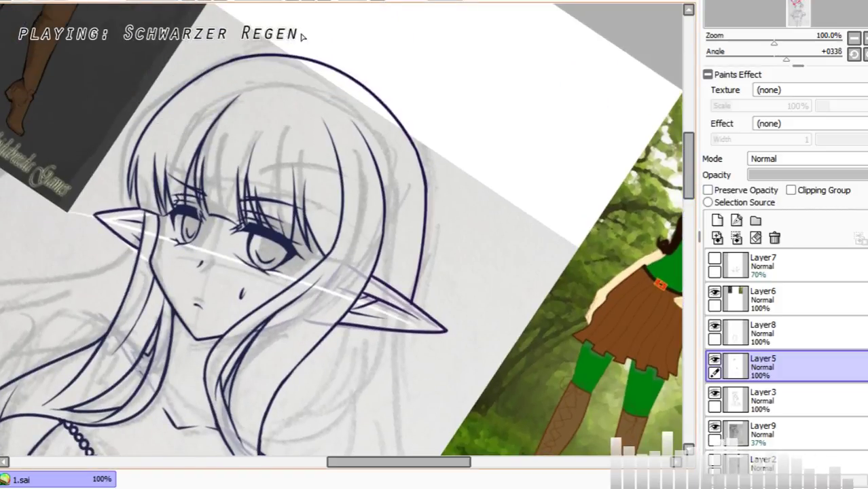
pyautogui.click(311, 1)
pyautogui.click(311, 2)
pyautogui.click(294, 1)
pyautogui.click(294, 1)
pyautogui.click(294, 1)
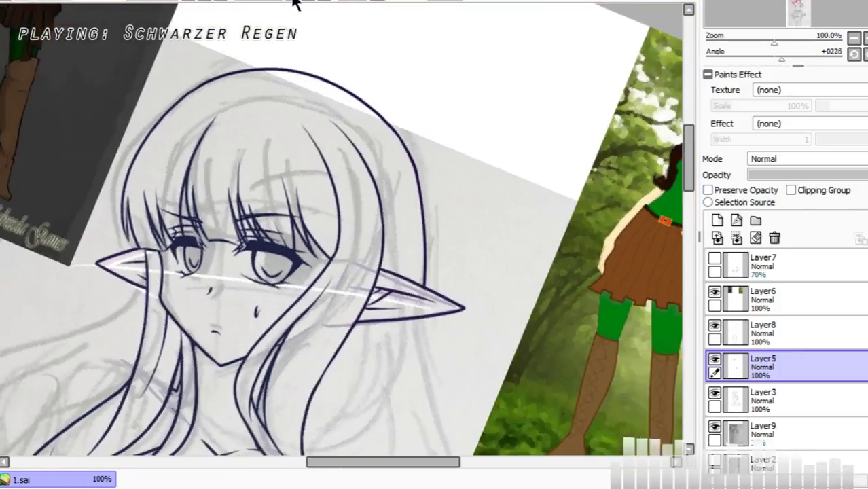
pyautogui.click(294, 2)
pyautogui.click(297, 3)
# Step: Draw the long outer hair contour sweeping out from behind the right ear and curling back inward at shoulder height
pyautogui.moveTo(687, 156); pyautogui.dragTo(685, 196)
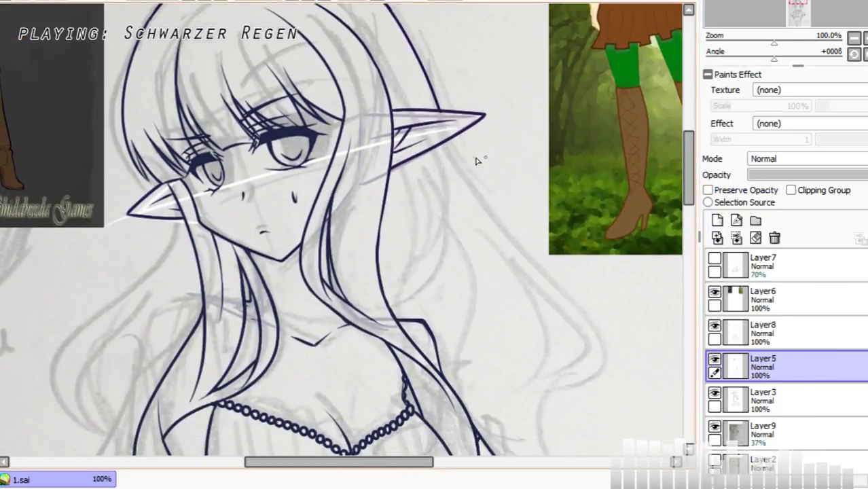
pyautogui.moveTo(438, 108); pyautogui.dragTo(547, 273)
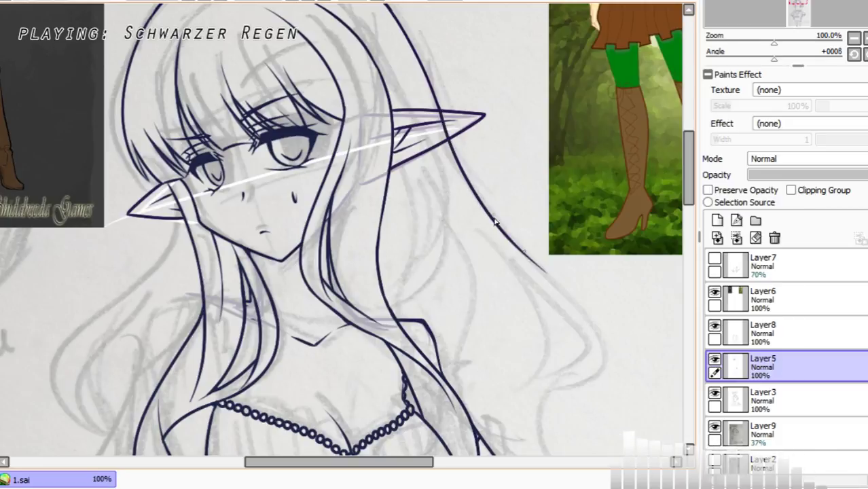
pyautogui.hotkey('ctrl', 'z')
pyautogui.moveTo(437, 105)
pyautogui.mouseDown()
pyautogui.moveTo(618, 351)
pyautogui.moveTo(506, 394)
pyautogui.mouseUp()
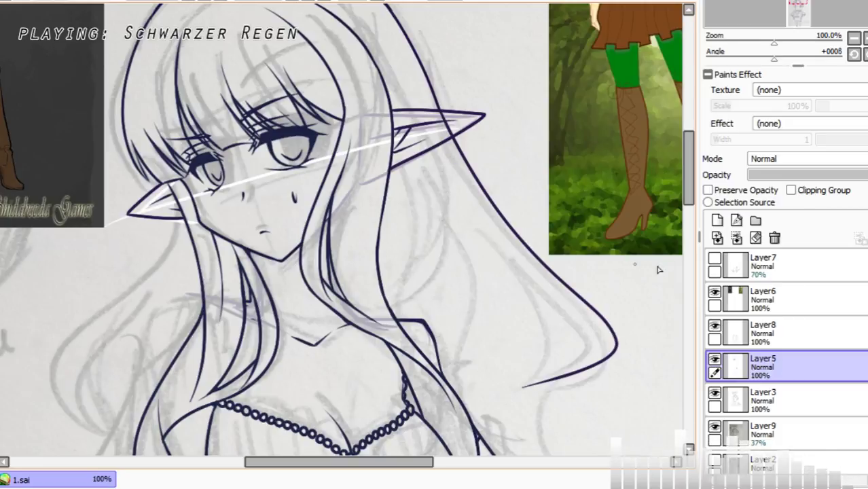
# Step: Add two curved inner strands inside the bend of the long outer hair lock
pyautogui.moveTo(501, 243)
pyautogui.mouseDown()
pyautogui.moveTo(583, 330)
pyautogui.moveTo(550, 370)
pyautogui.mouseUp()
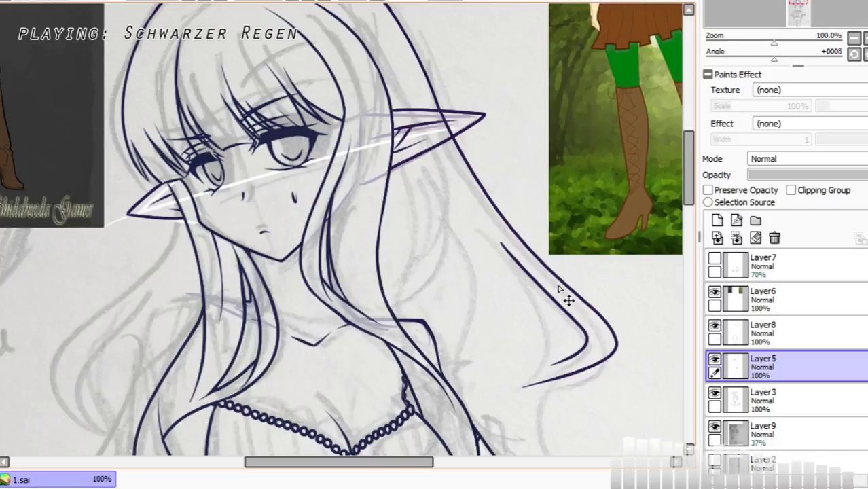
pyautogui.hotkey('ctrl', 'z')
pyautogui.moveTo(503, 254)
pyautogui.mouseDown()
pyautogui.moveTo(589, 336)
pyautogui.moveTo(587, 365)
pyautogui.moveTo(587, 334)
pyautogui.moveTo(537, 379)
pyautogui.mouseUp()
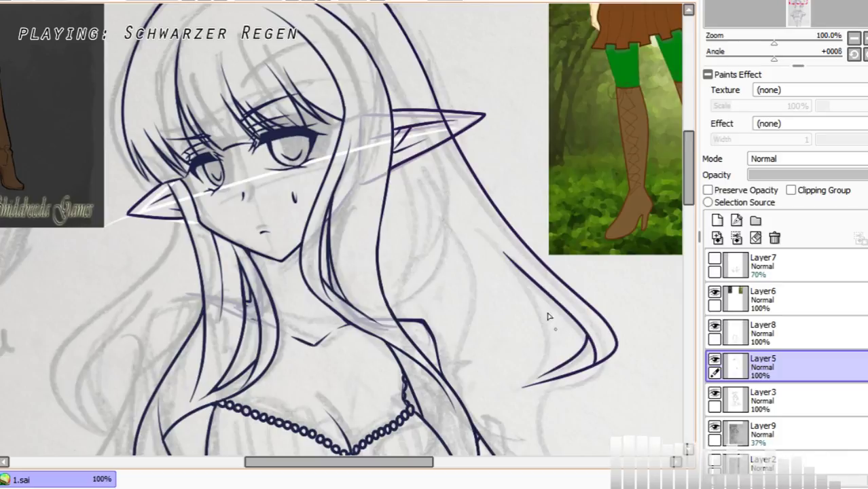
pyautogui.moveTo(528, 279); pyautogui.dragTo(561, 365)
pyautogui.hotkey('ctrl', 'z')
pyautogui.moveTo(527, 275)
pyautogui.mouseDown()
pyautogui.moveTo(567, 341)
pyautogui.moveTo(564, 372)
pyautogui.mouseUp()
# Step: Draw the inner contour of the back hair from beneath the right ear down to the upper arm
pyautogui.moveTo(688, 194); pyautogui.dragTo(691, 212)
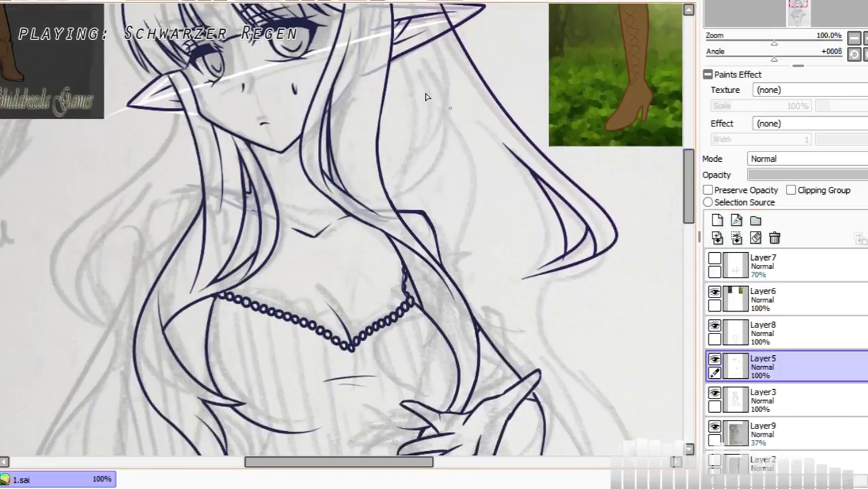
pyautogui.moveTo(435, 133); pyautogui.dragTo(479, 194)
pyautogui.hotkey('ctrl', 'z')
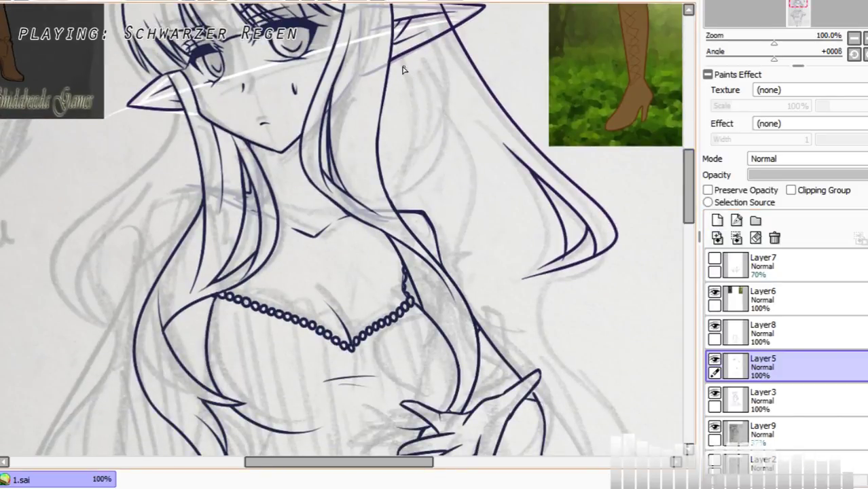
pyautogui.moveTo(402, 65)
pyautogui.mouseDown()
pyautogui.moveTo(484, 197)
pyautogui.moveTo(513, 257)
pyautogui.mouseUp()
pyautogui.hotkey('ctrl', 'z')
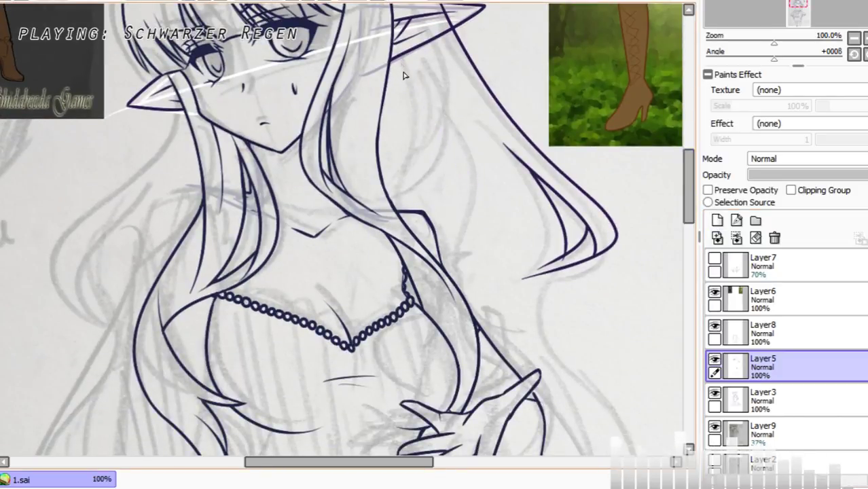
pyautogui.moveTo(400, 68)
pyautogui.mouseDown()
pyautogui.moveTo(468, 175)
pyautogui.moveTo(480, 324)
pyautogui.mouseUp()
# Step: Continue the hair below the curled lock with a curve in toward the arm and a contour sweeping outward beneath it
pyautogui.moveTo(571, 265); pyautogui.dragTo(536, 333)
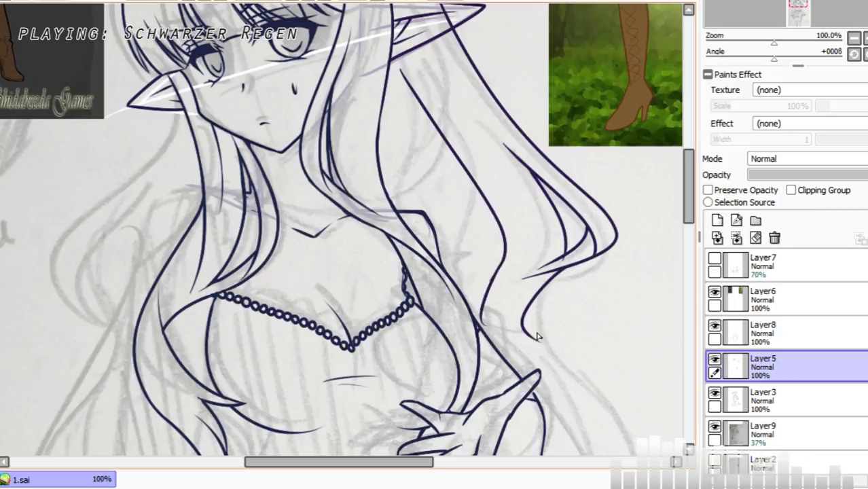
pyautogui.hotkey('ctrl', 'z')
pyautogui.moveTo(569, 265)
pyautogui.mouseDown()
pyautogui.moveTo(497, 342)
pyautogui.moveTo(614, 405)
pyautogui.moveTo(632, 448)
pyautogui.mouseUp()
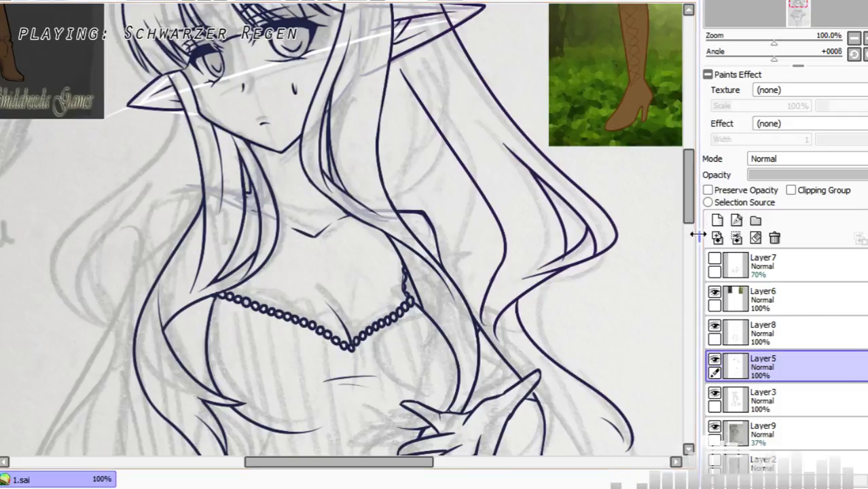
# Step: Redraw the lower outer hair contour beside the raised hand as a longer sweep that bends inward at its tip
pyautogui.moveTo(688, 201); pyautogui.dragTo(687, 221)
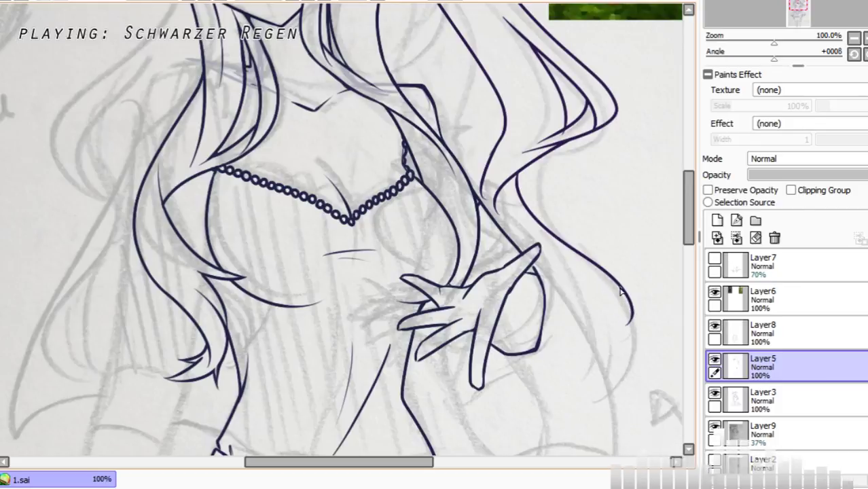
pyautogui.hotkey('ctrl', 'z')
pyautogui.moveTo(523, 175)
pyautogui.mouseDown()
pyautogui.moveTo(595, 269)
pyautogui.moveTo(640, 373)
pyautogui.mouseUp()
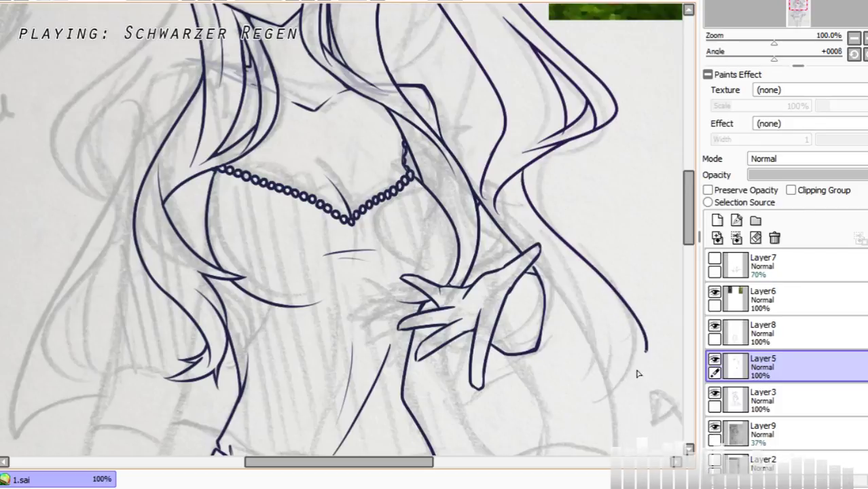
pyautogui.hotkey('ctrl', 'z')
pyautogui.moveTo(523, 173)
pyautogui.mouseDown()
pyautogui.moveTo(542, 229)
pyautogui.moveTo(639, 336)
pyautogui.moveTo(636, 372)
pyautogui.mouseUp()
pyautogui.moveTo(628, 329); pyautogui.dragTo(629, 372)
pyautogui.hotkey('ctrl', 'z')
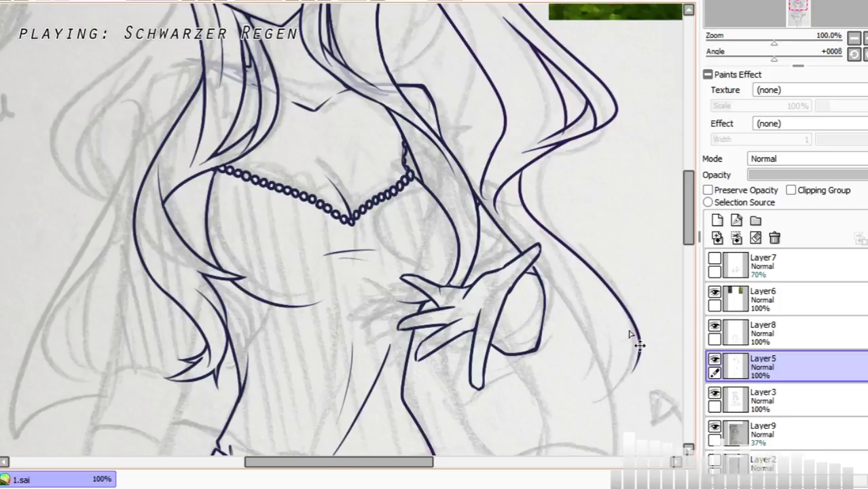
# Step: Draw a pointed notch and an inward-curving lower edge at the tip of the long outer hair lock beside the raised hand
pyautogui.moveTo(626, 325); pyautogui.dragTo(629, 372)
pyautogui.moveTo(630, 338); pyautogui.dragTo(585, 388)
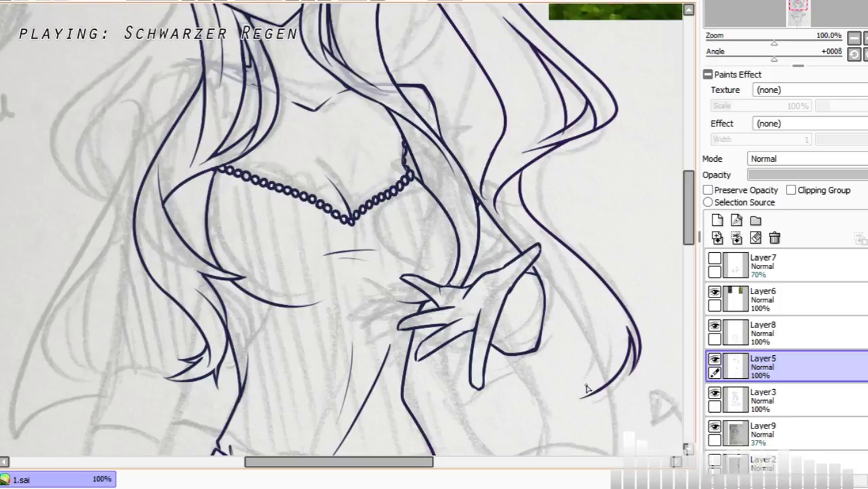
pyautogui.moveTo(688, 210)
pyautogui.mouseDown()
pyautogui.moveTo(692, 265)
pyautogui.moveTo(677, 175)
pyautogui.moveTo(686, 224)
pyautogui.mouseUp()
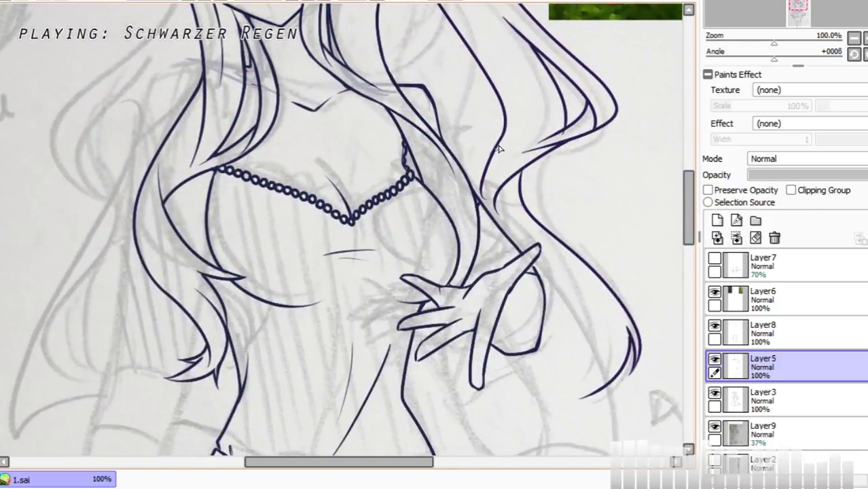
pyautogui.moveTo(499, 144); pyautogui.dragTo(509, 266)
pyautogui.hotkey('ctrl', 'z')
pyautogui.moveTo(487, 159)
pyautogui.mouseDown()
pyautogui.moveTo(477, 218)
pyautogui.moveTo(579, 373)
pyautogui.moveTo(537, 251)
pyautogui.mouseUp()
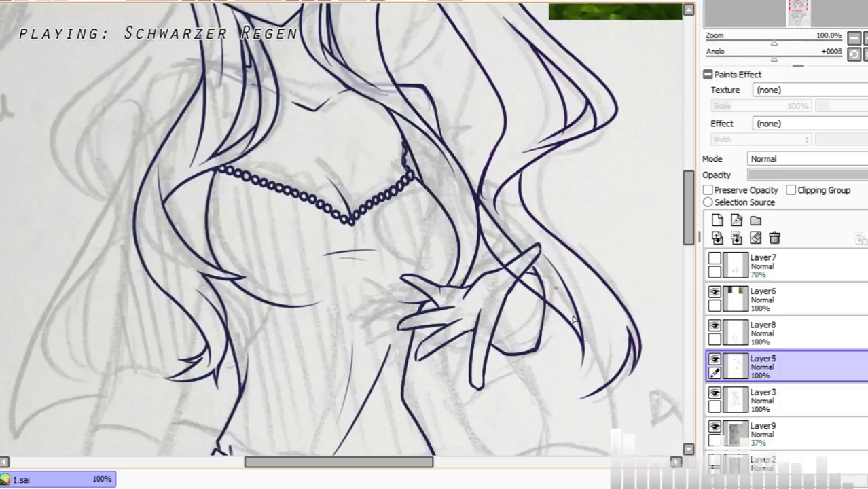
pyautogui.hotkey('ctrl', 'z')
pyautogui.hotkey('ctrl', 'z')
# Step: Draw the hair lock's inner contour from beside the upper arm across the raised fingers, ending in a pointed tip below the hand
pyautogui.moveTo(485, 175)
pyautogui.mouseDown()
pyautogui.moveTo(595, 337)
pyautogui.moveTo(558, 385)
pyautogui.moveTo(594, 356)
pyautogui.moveTo(579, 391)
pyautogui.moveTo(558, 407)
pyautogui.mouseUp()
pyautogui.moveTo(558, 407); pyautogui.dragTo(602, 388)
pyautogui.hotkey('ctrl', 'z')
pyautogui.moveTo(559, 407); pyautogui.dragTo(603, 389)
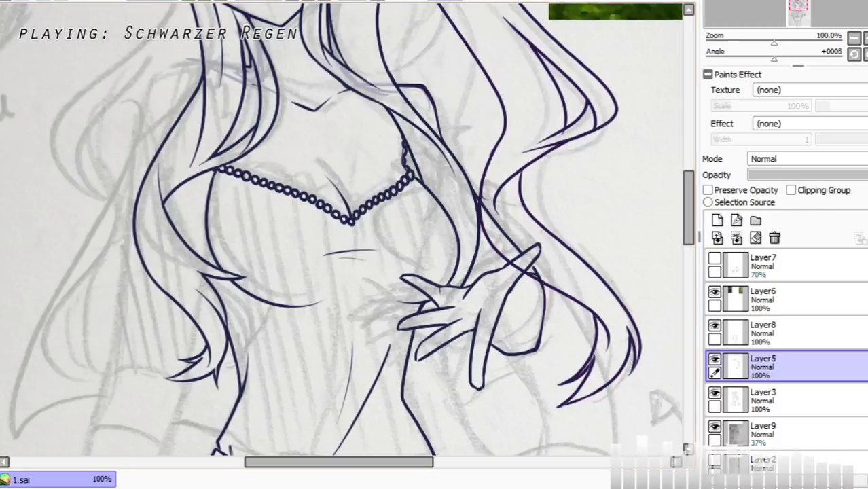
# Step: Erase the stray line ends beneath the bend of the right hair lock and shorten its inner strand off the outer contour
pyautogui.hotkey('ctrl', '+')
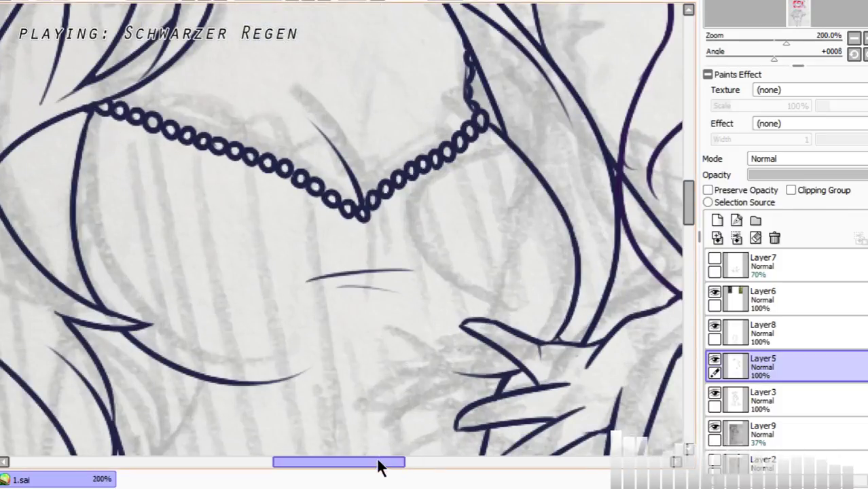
pyautogui.moveTo(382, 466); pyautogui.dragTo(426, 466)
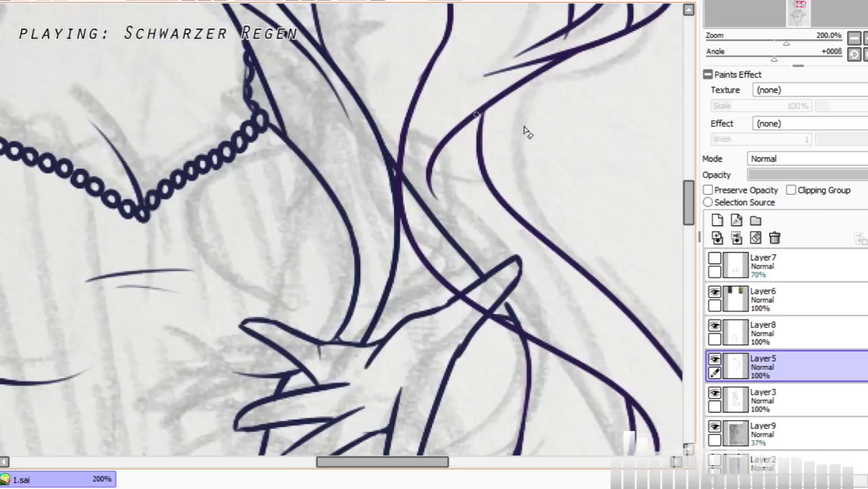
pyautogui.moveTo(687, 217); pyautogui.dragTo(685, 199)
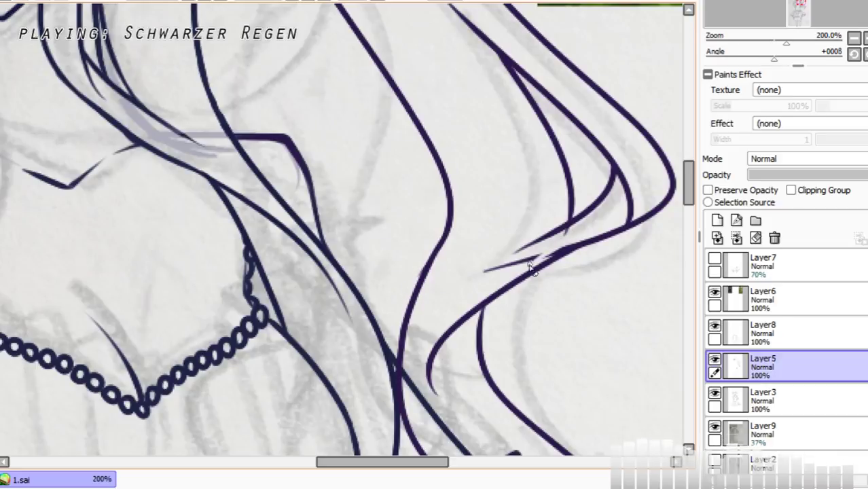
pyautogui.moveTo(578, 239)
pyautogui.mouseDown()
pyautogui.moveTo(482, 281)
pyautogui.moveTo(574, 238)
pyautogui.mouseUp()
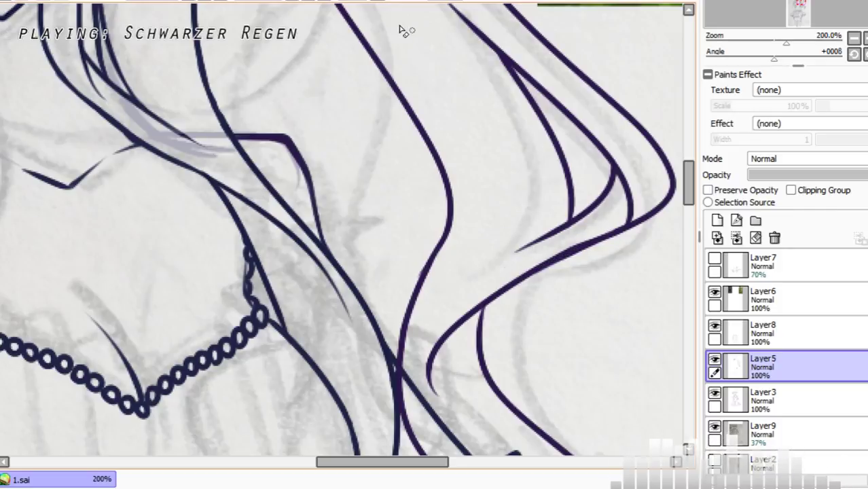
pyautogui.moveTo(643, 202)
pyautogui.mouseDown()
pyautogui.moveTo(615, 232)
pyautogui.moveTo(604, 223)
pyautogui.mouseUp()
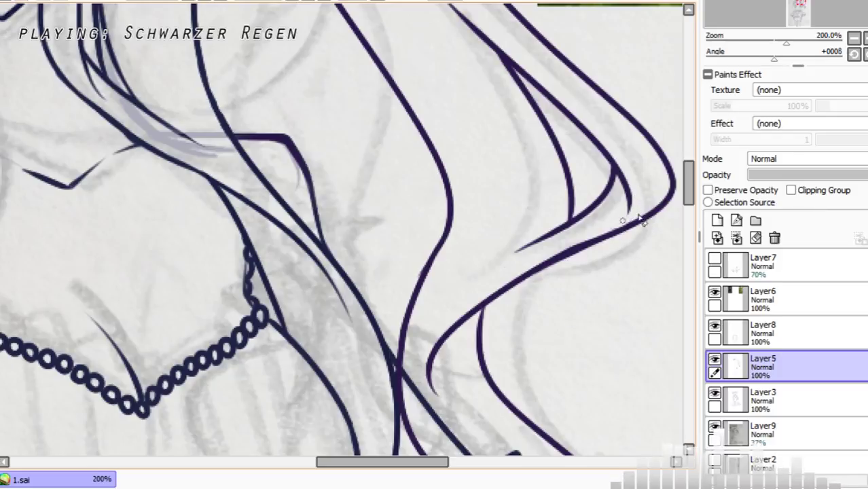
pyautogui.moveTo(693, 189); pyautogui.dragTo(681, 145)
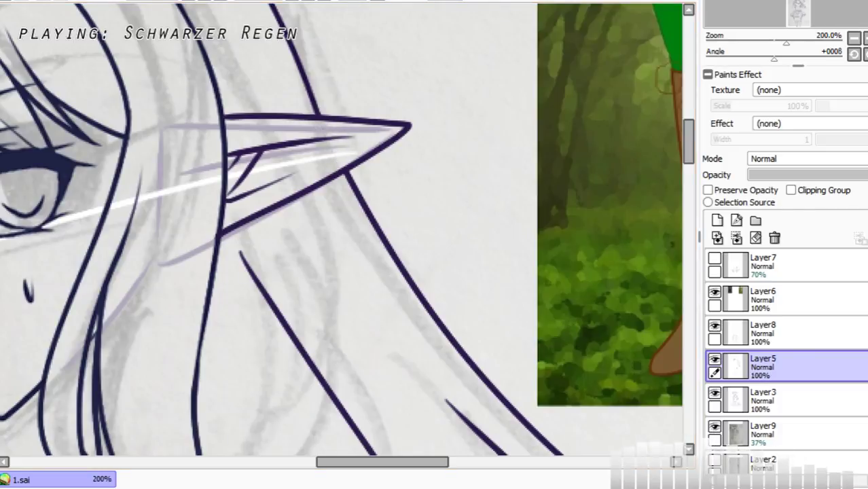
# Step: Outline the left back hair with a wavy outer contour from the left ear past the shoulder and crossing inner strands beside it
pyautogui.scroll(-3, 192, 4)
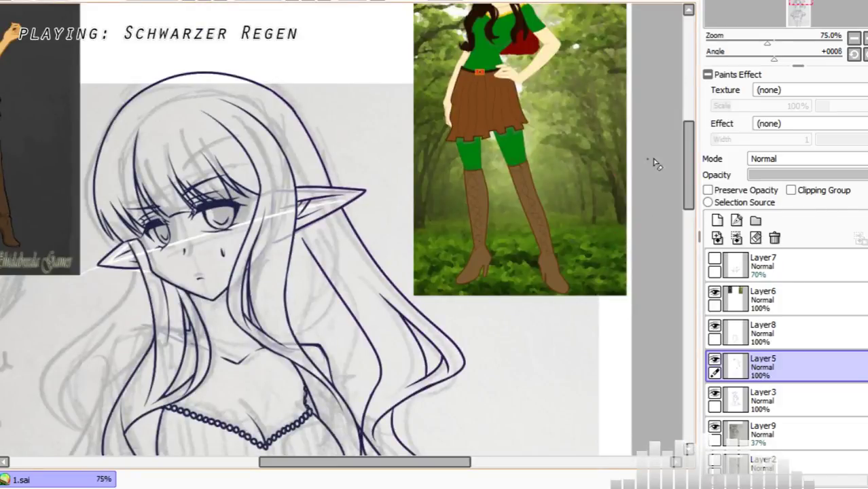
pyautogui.moveTo(686, 158); pyautogui.dragTo(691, 202)
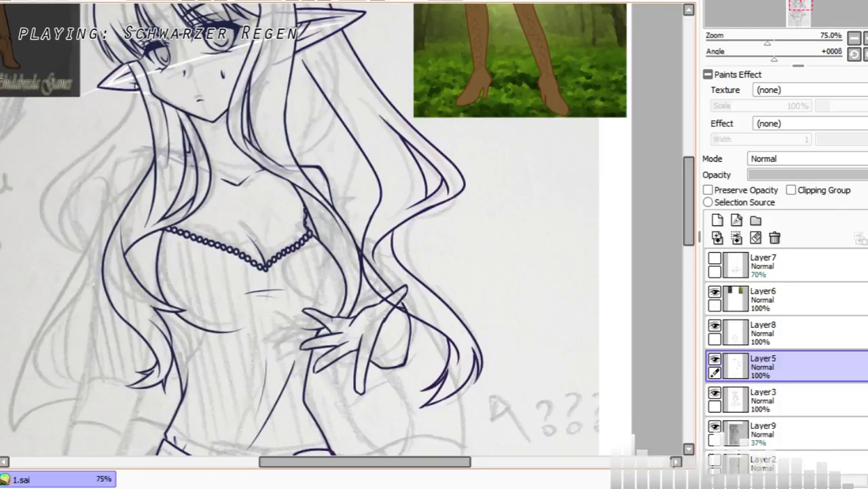
pyautogui.moveTo(140, 87)
pyautogui.mouseDown()
pyautogui.moveTo(70, 170)
pyautogui.moveTo(62, 264)
pyautogui.mouseUp()
pyautogui.hotkey('ctrl', 'z')
pyautogui.moveTo(140, 87)
pyautogui.mouseDown()
pyautogui.moveTo(58, 244)
pyautogui.moveTo(76, 284)
pyautogui.mouseUp()
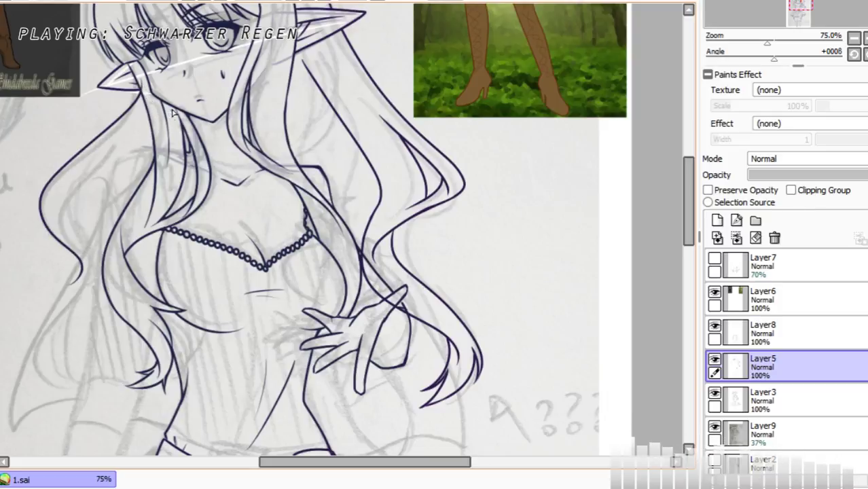
pyautogui.moveTo(169, 126)
pyautogui.mouseDown()
pyautogui.moveTo(82, 253)
pyautogui.moveTo(95, 236)
pyautogui.moveTo(91, 208)
pyautogui.moveTo(127, 291)
pyautogui.mouseUp()
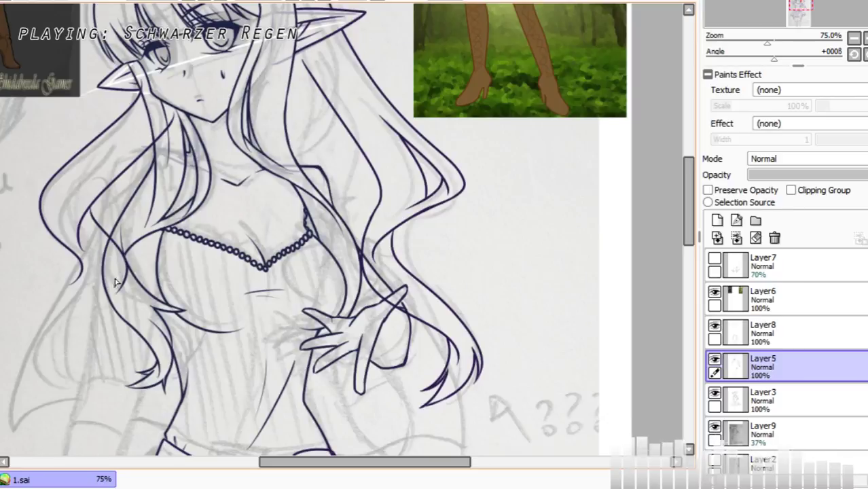
# Step: Draw the lower lock of the left back hair with a rounded outer sweep and an inner curve crossing the front strand
pyautogui.moveTo(109, 257)
pyautogui.mouseDown()
pyautogui.moveTo(48, 364)
pyautogui.moveTo(87, 388)
pyautogui.moveTo(116, 296)
pyautogui.moveTo(87, 352)
pyautogui.mouseUp()
pyautogui.hotkey('ctrl', 'z')
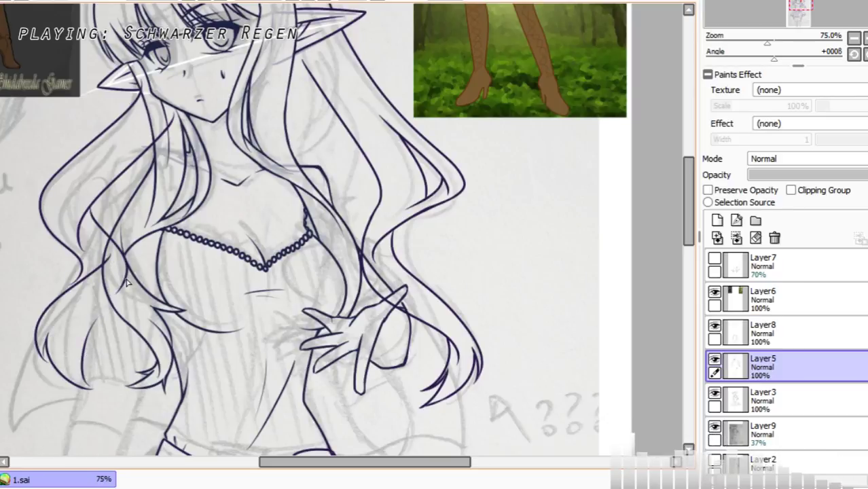
pyautogui.moveTo(119, 290)
pyautogui.mouseDown()
pyautogui.moveTo(107, 313)
pyautogui.moveTo(103, 372)
pyautogui.mouseUp()
pyautogui.hotkey('ctrl', 'z')
pyautogui.moveTo(122, 289); pyautogui.dragTo(96, 379)
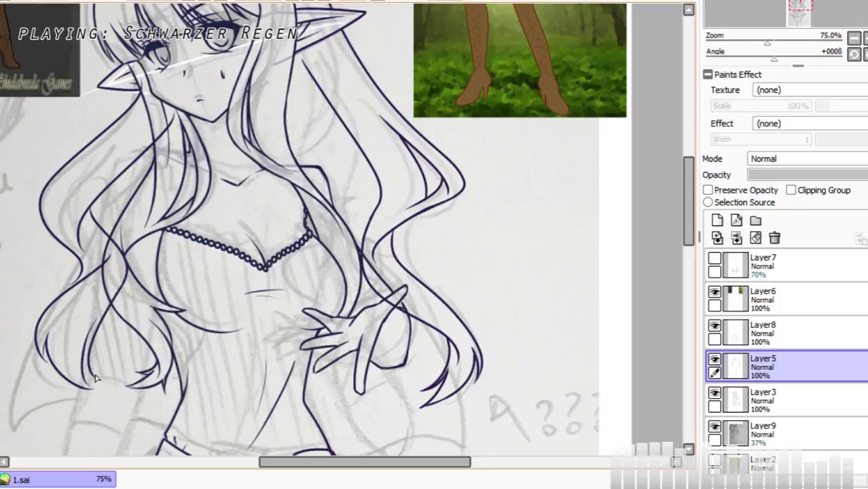
# Step: Add a short curved stroke forming a pointed split at the inner tip of the left back hair's lower lock
pyautogui.click(205, 0)
pyautogui.click(205, 0)
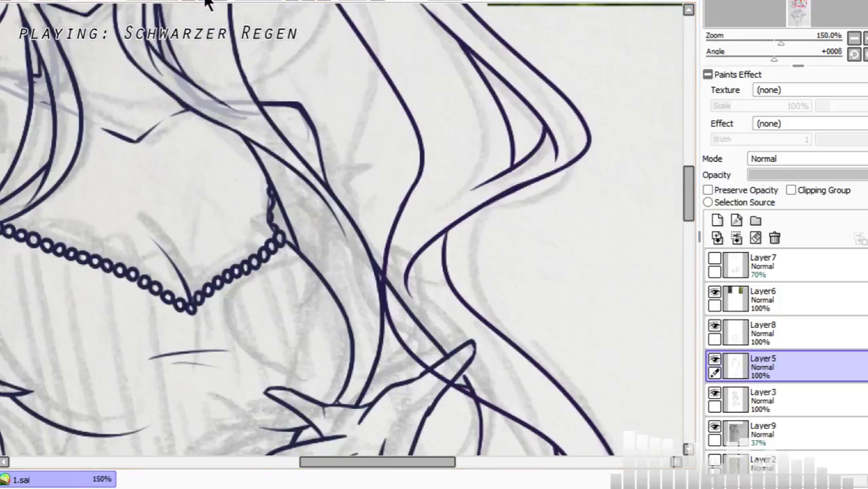
pyautogui.moveTo(352, 464); pyautogui.dragTo(261, 466)
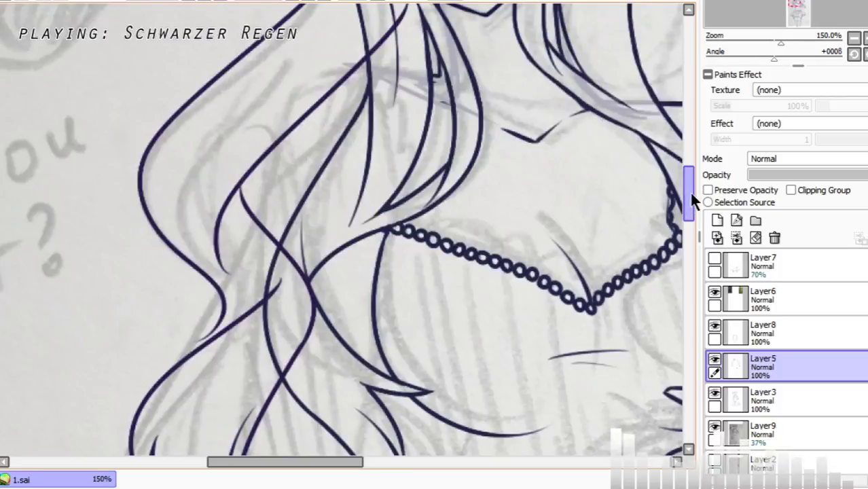
pyautogui.moveTo(690, 196); pyautogui.dragTo(690, 247)
pyautogui.moveTo(231, 54); pyautogui.dragTo(246, 115)
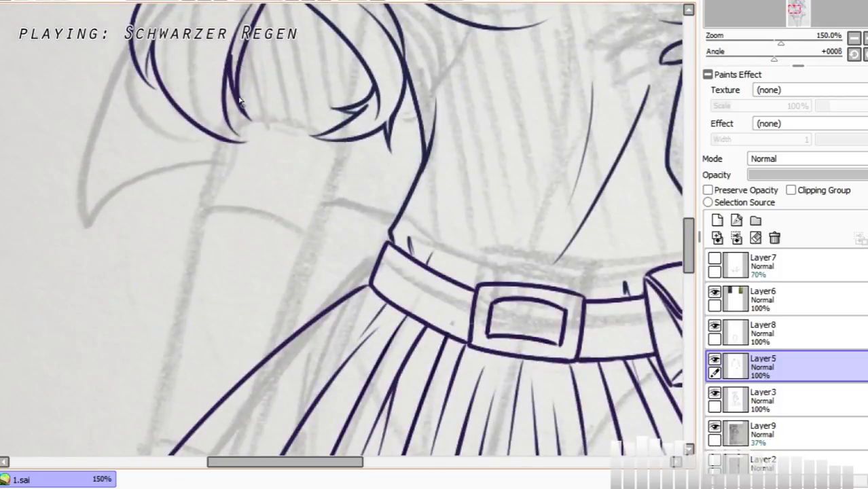
pyautogui.hotkey('ctrl', 'z')
pyautogui.moveTo(230, 56); pyautogui.dragTo(252, 114)
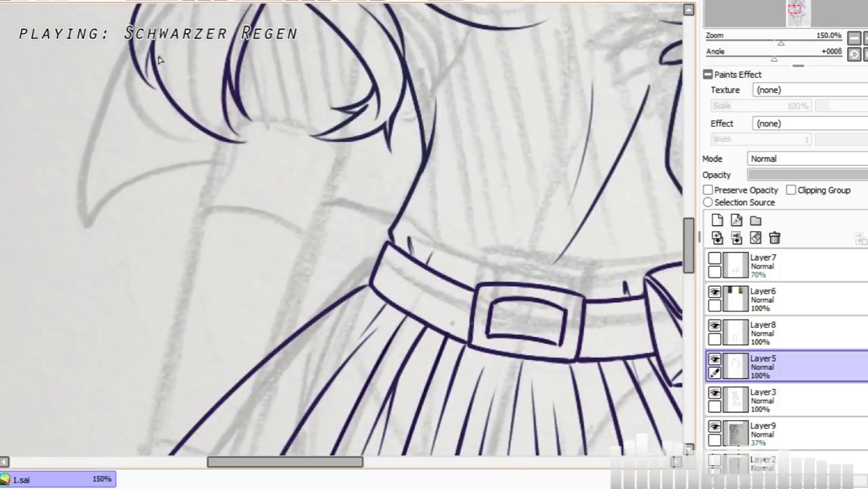
# Step: Redraw the short tapered stroke at the outer tip of the left lower lock until its notch closes into a sharp point
pyautogui.moveTo(146, 71); pyautogui.dragTo(155, 85)
pyautogui.hotkey('ctrl', 'z')
pyautogui.moveTo(151, 46); pyautogui.dragTo(154, 86)
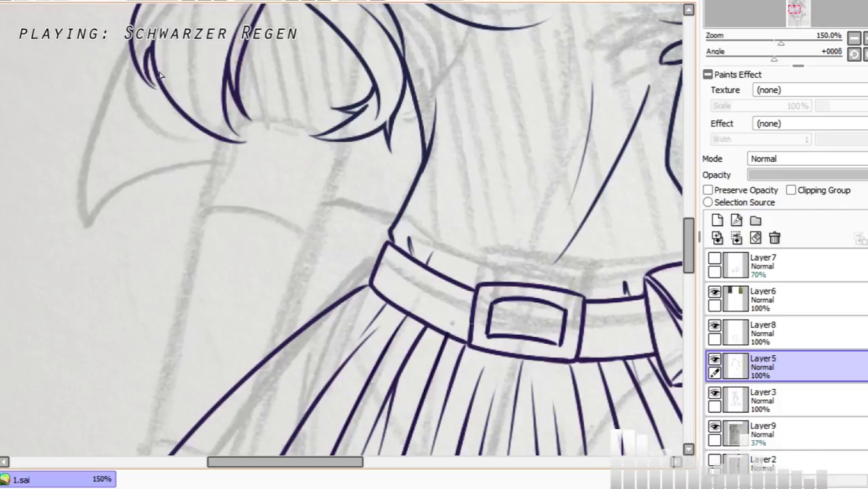
pyautogui.hotkey('ctrl', 'z')
pyautogui.moveTo(152, 43); pyautogui.dragTo(157, 87)
pyautogui.hotkey('ctrl', 'z')
pyautogui.moveTo(151, 44); pyautogui.dragTo(155, 86)
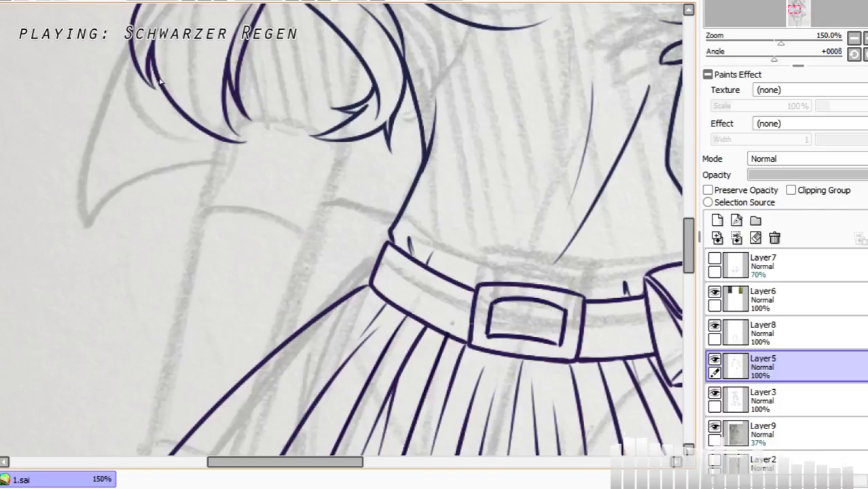
pyautogui.hotkey('ctrl', 'z')
pyautogui.moveTo(150, 44); pyautogui.dragTo(162, 92)
pyautogui.hotkey('ctrl', 'z')
pyautogui.moveTo(149, 43); pyautogui.dragTo(165, 104)
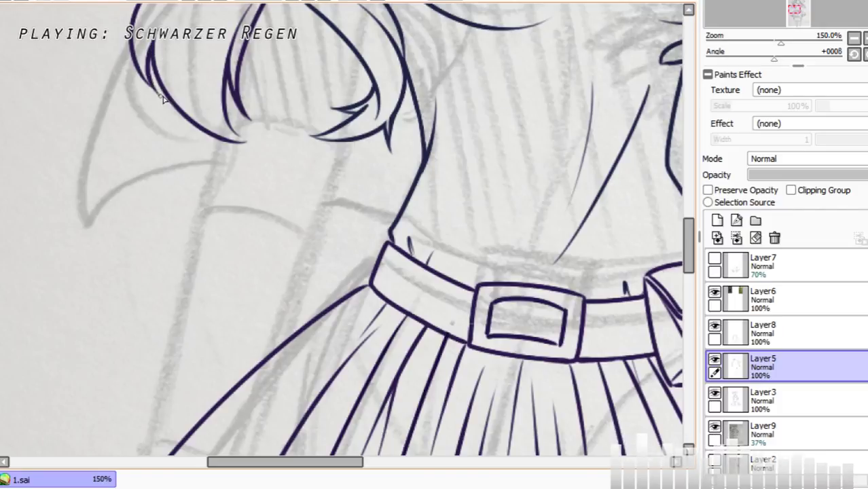
pyautogui.hotkey('ctrl', 'z')
pyautogui.hotkey('ctrl', 'z')
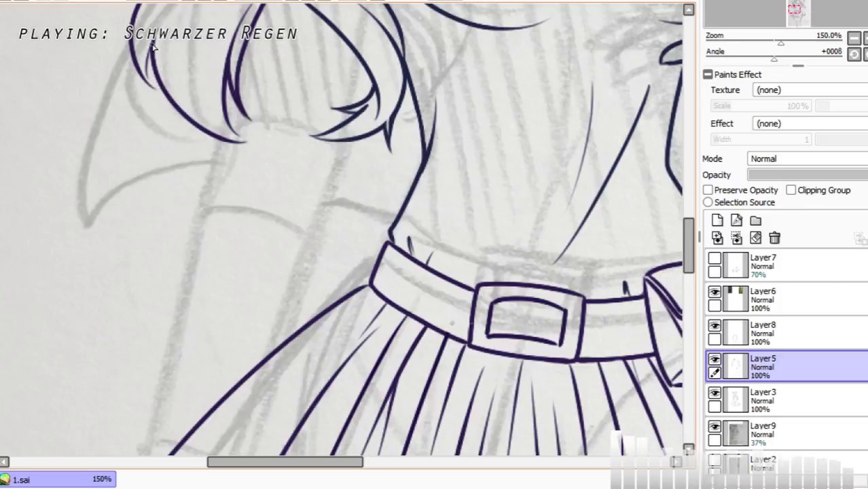
pyautogui.moveTo(151, 43); pyautogui.dragTo(161, 89)
pyautogui.hotkey('ctrl', 'z')
pyautogui.moveTo(151, 44); pyautogui.dragTo(160, 90)
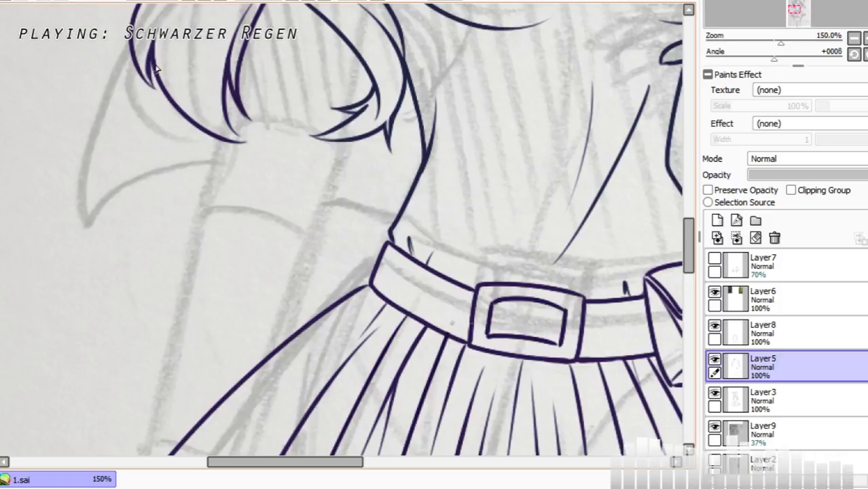
pyautogui.hotkey('ctrl', 'z')
pyautogui.moveTo(151, 45); pyautogui.dragTo(156, 80)
pyautogui.hotkey('ctrl', 'z')
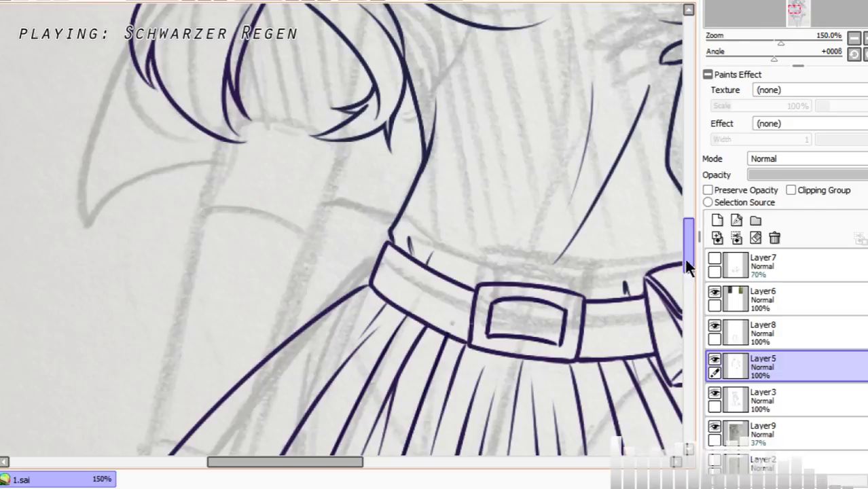
# Step: Add a downward pointed tip and a small notched end along the bottom edge of the left lower hair lock
pyautogui.moveTo(686, 260)
pyautogui.mouseDown()
pyautogui.moveTo(690, 227)
pyautogui.moveTo(688, 243)
pyautogui.mouseUp()
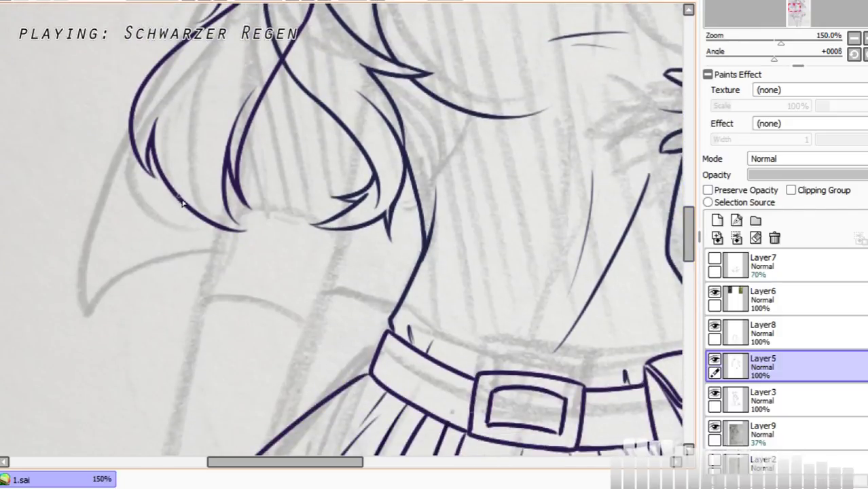
pyautogui.moveTo(182, 202); pyautogui.dragTo(198, 237)
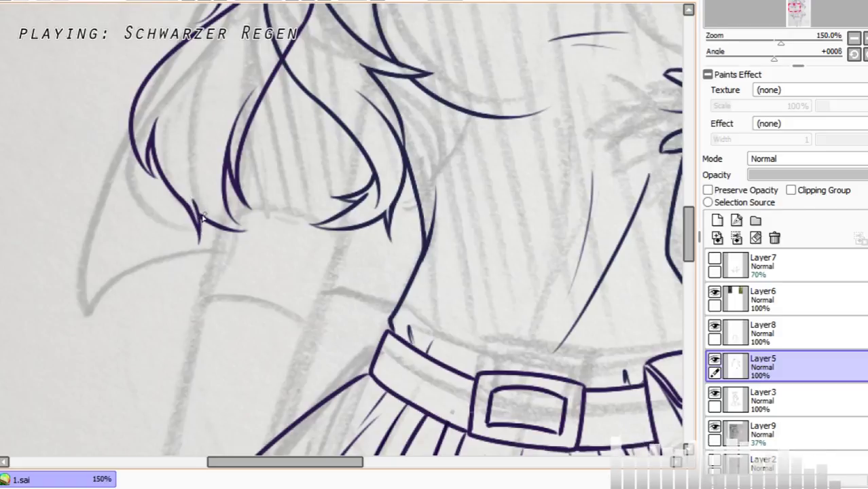
pyautogui.moveTo(199, 215); pyautogui.dragTo(239, 224)
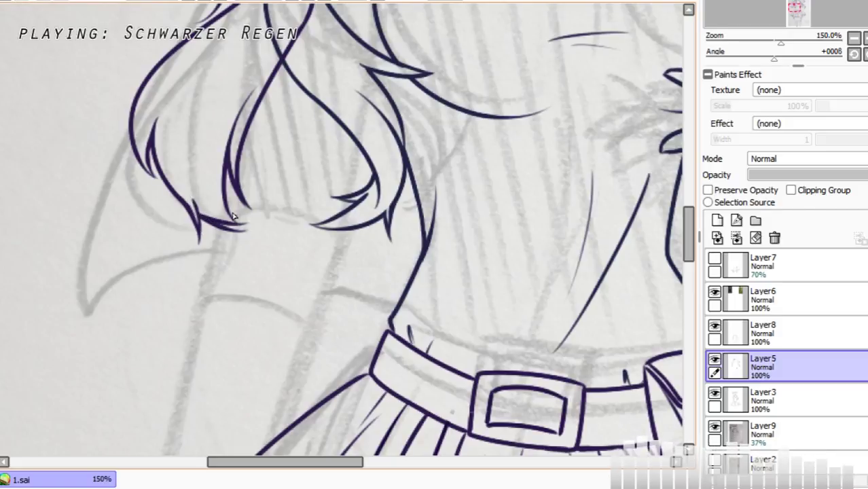
pyautogui.hotkey('ctrl', 'z')
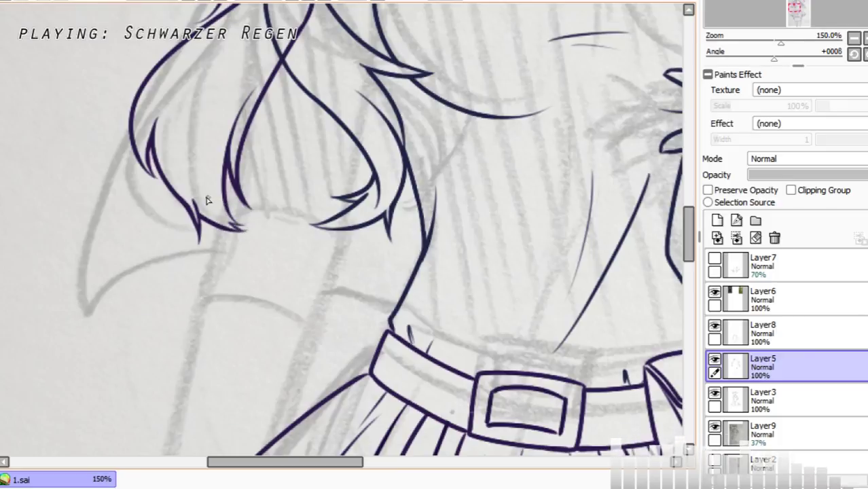
pyautogui.click(187, 0)
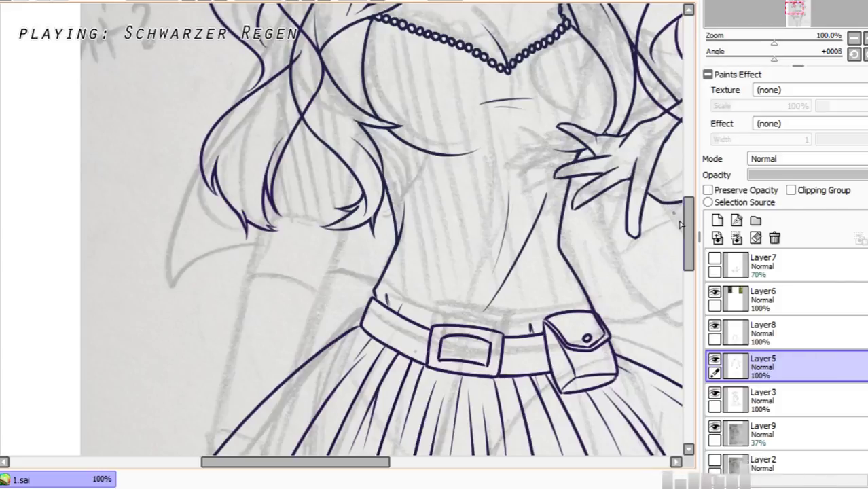
pyautogui.moveTo(687, 224); pyautogui.dragTo(688, 203)
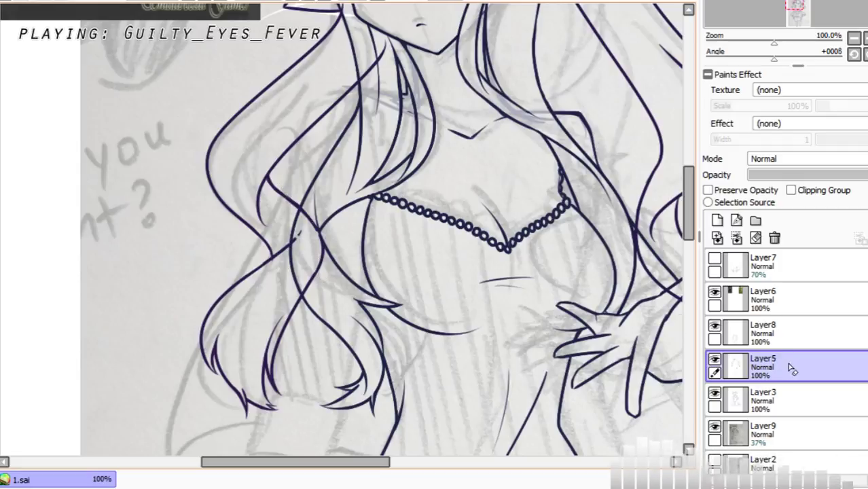
# Step: Toggle the visibility of Layer8, Layer5 and Layer3 to check which line art each one holds
pyautogui.click(771, 401)
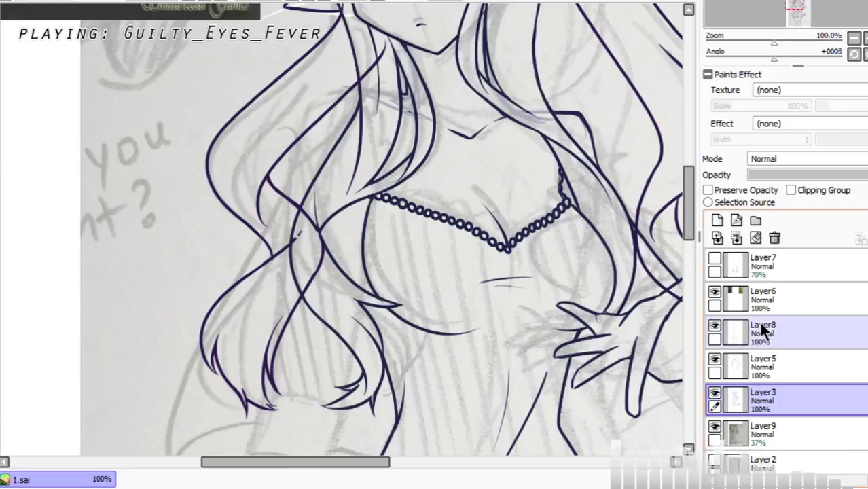
pyautogui.click(720, 328)
pyautogui.click(713, 325)
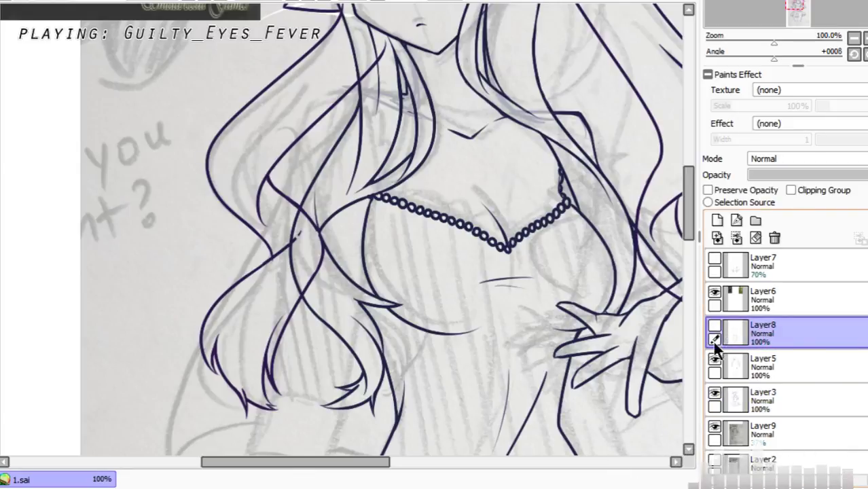
pyautogui.click(714, 326)
pyautogui.click(714, 359)
pyautogui.click(716, 360)
pyautogui.click(716, 360)
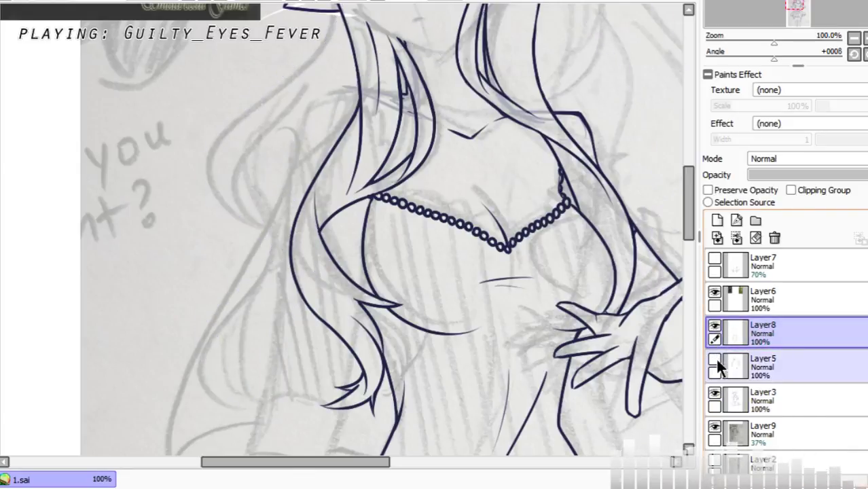
pyautogui.click(714, 393)
pyautogui.click(714, 359)
# Step: Try linking Layer8 and Layer5 to Layer3, remove the links again and show Layer3
pyautogui.click(715, 373)
pyautogui.click(715, 406)
pyautogui.click(745, 400)
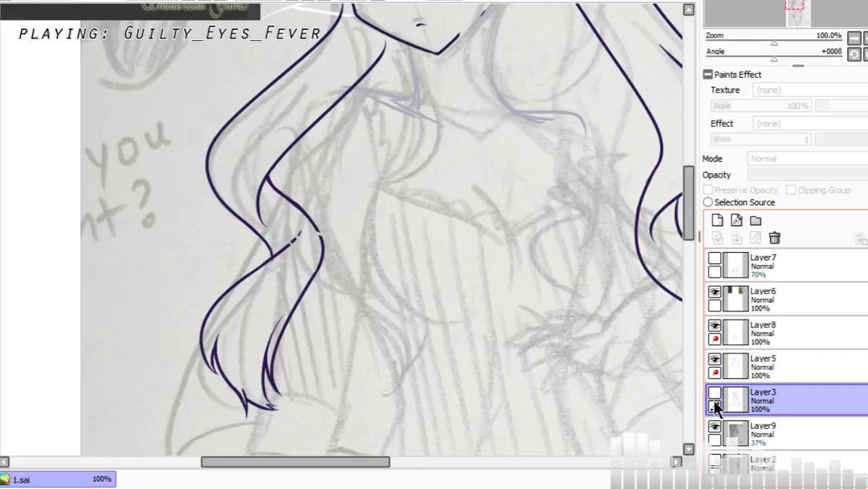
pyautogui.click(768, 395)
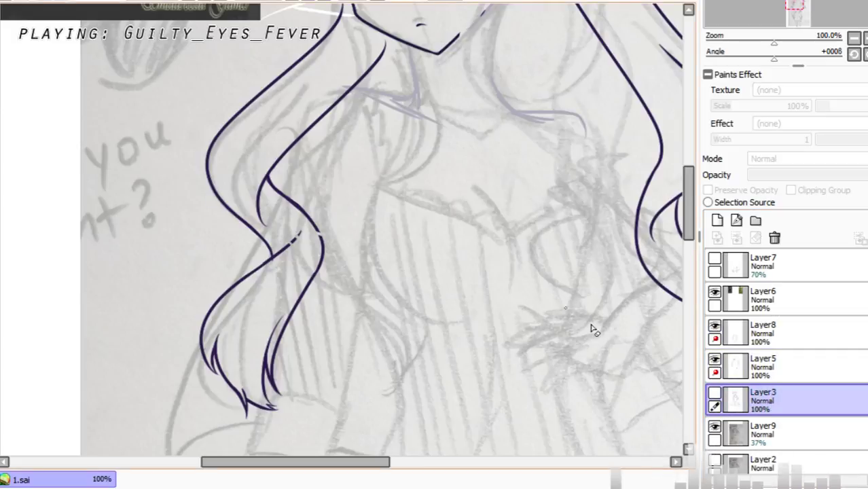
pyautogui.click(715, 338)
pyautogui.click(714, 372)
pyautogui.click(715, 360)
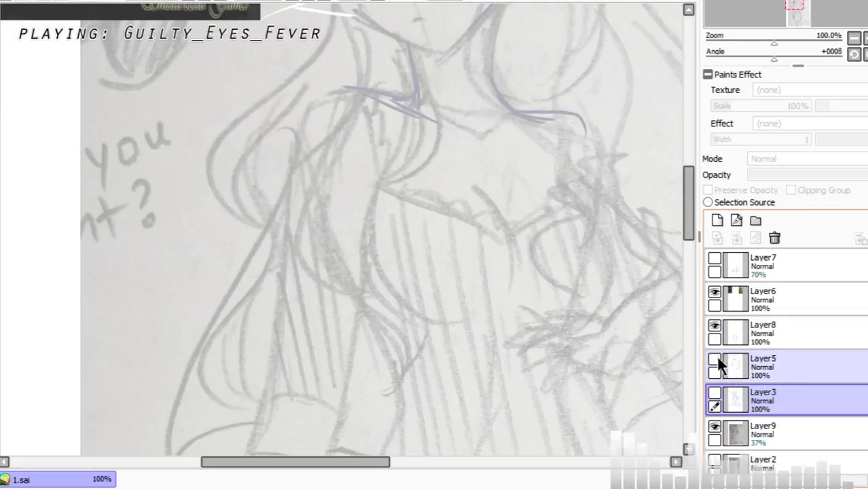
pyautogui.click(716, 362)
pyautogui.click(714, 393)
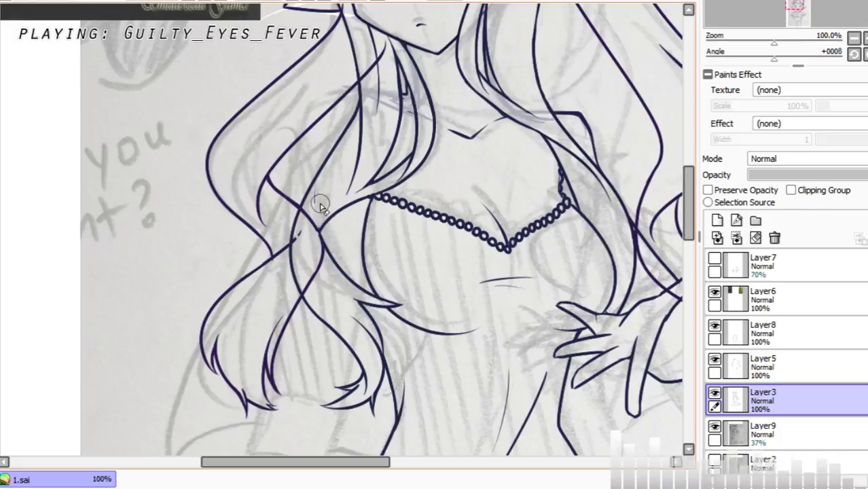
# Step: Undo the erasing on Layer3 and erase the back-hair lines on Layer5 that cross the left front strand
pyautogui.hotkey('ctrl', 'z')
pyautogui.hotkey('ctrl', 'z')
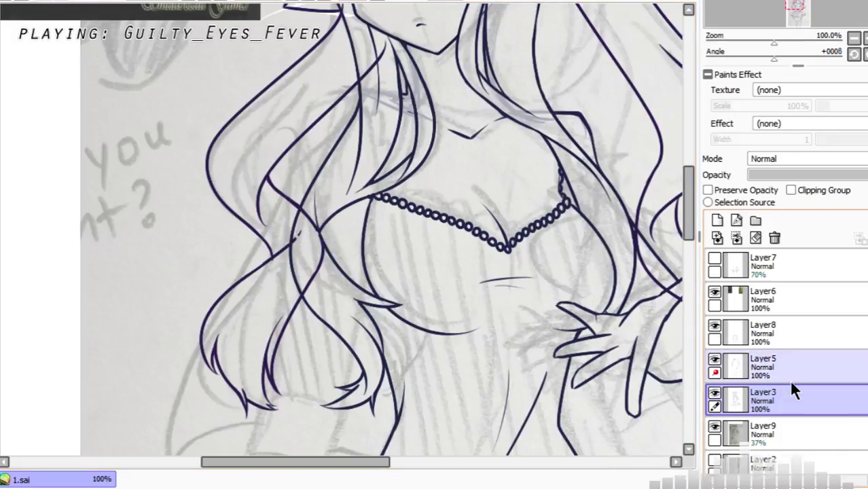
pyautogui.click(789, 379)
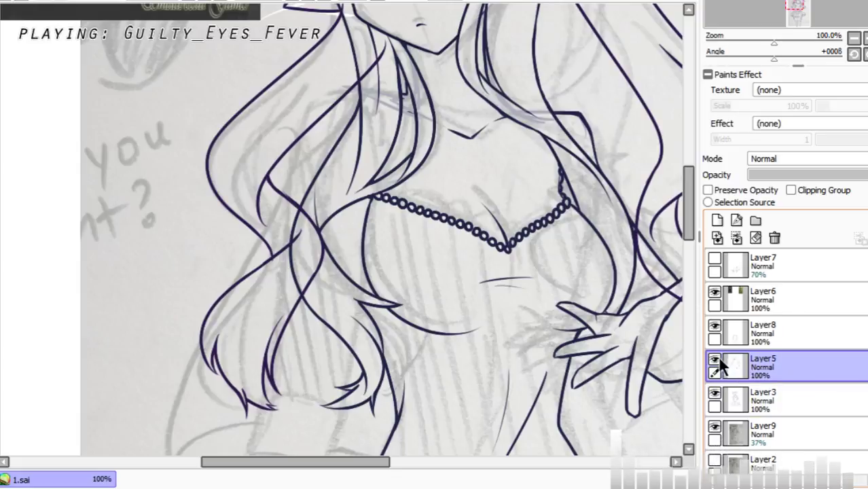
pyautogui.moveTo(308, 206)
pyautogui.mouseDown()
pyautogui.moveTo(303, 245)
pyautogui.moveTo(305, 232)
pyautogui.mouseUp()
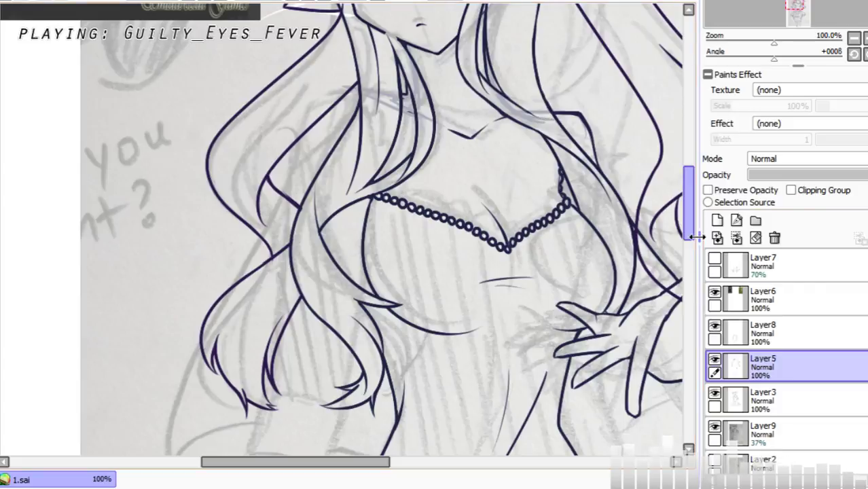
# Step: Inspect the line art around the face and left ear with Layer8 hidden and shown, keeping Layer5 active
pyautogui.moveTo(687, 222); pyautogui.dragTo(687, 198)
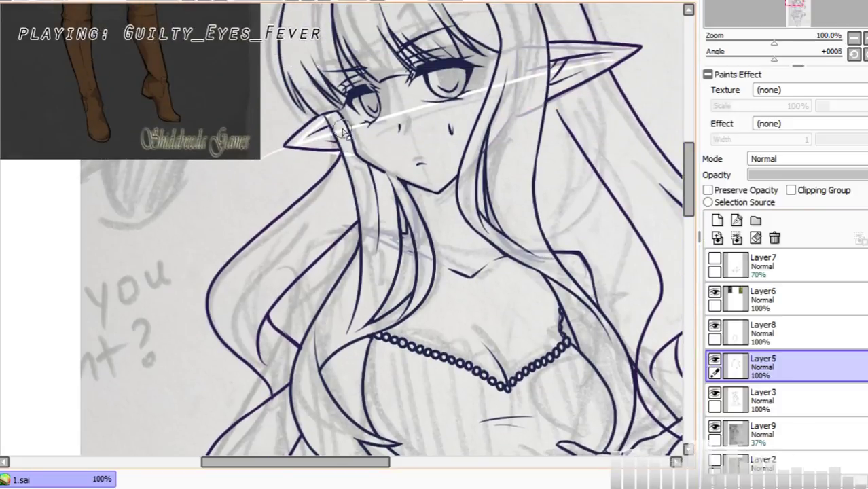
pyautogui.click(205, 1)
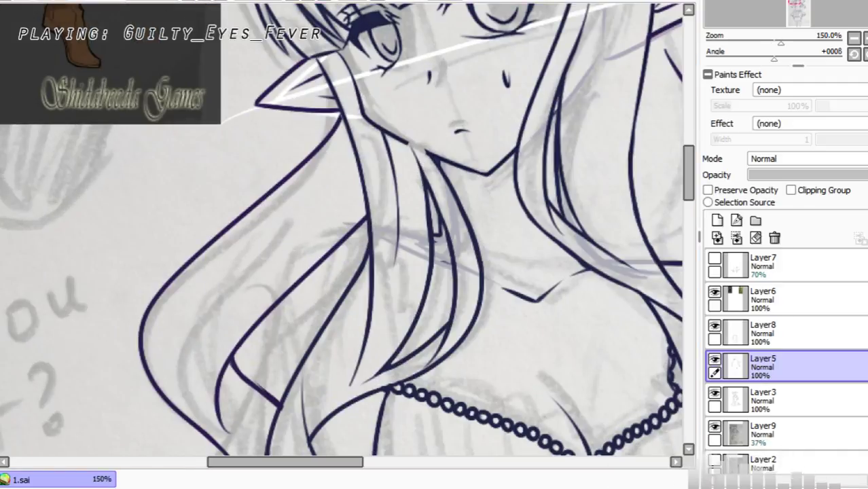
pyautogui.click(714, 326)
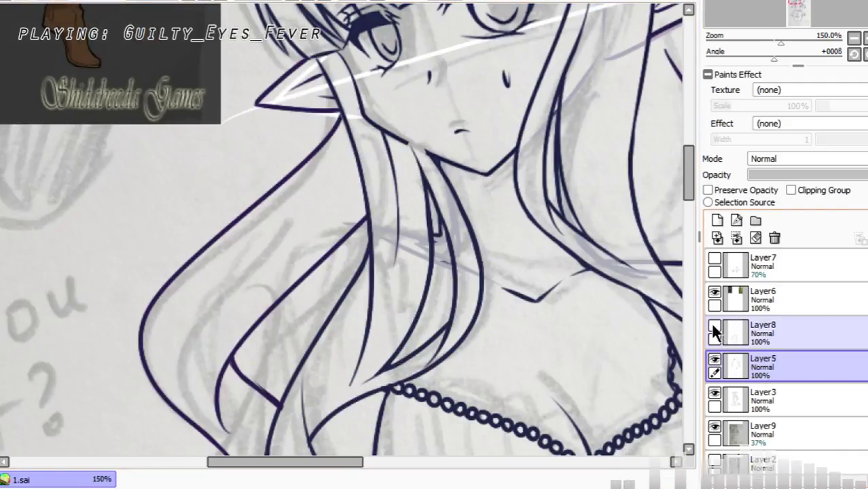
pyautogui.click(715, 326)
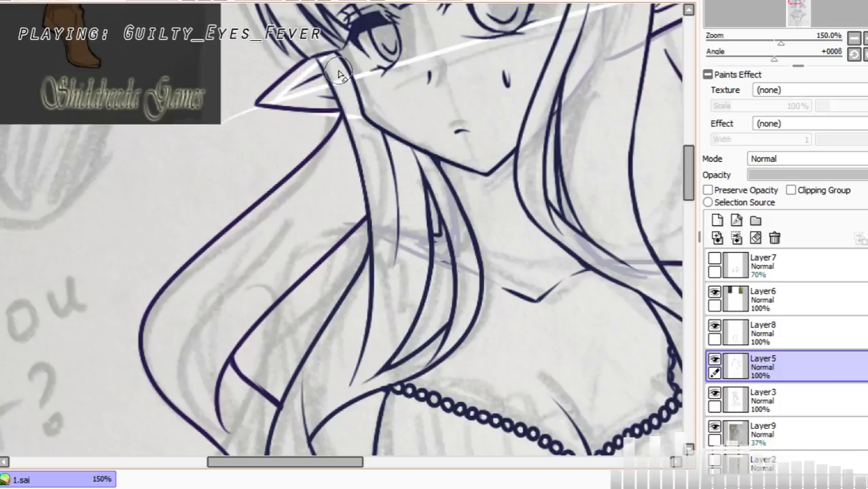
pyautogui.scroll(-3, 683, 179)
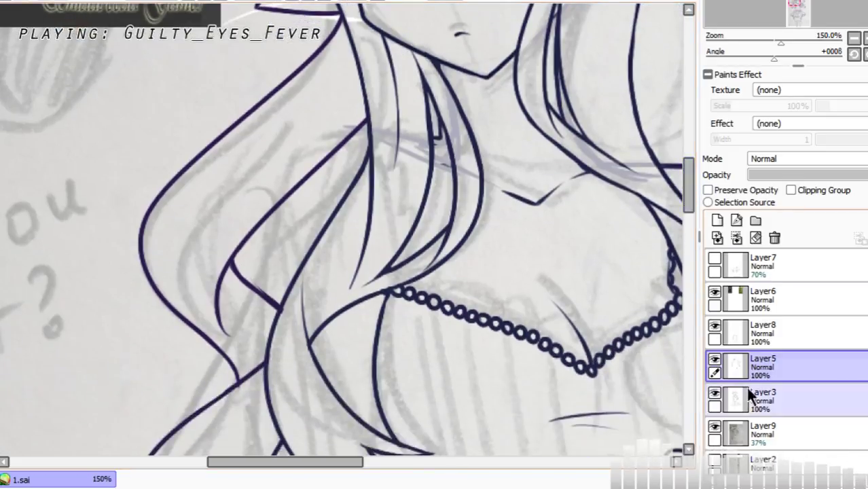
pyautogui.click(757, 326)
pyautogui.click(732, 361)
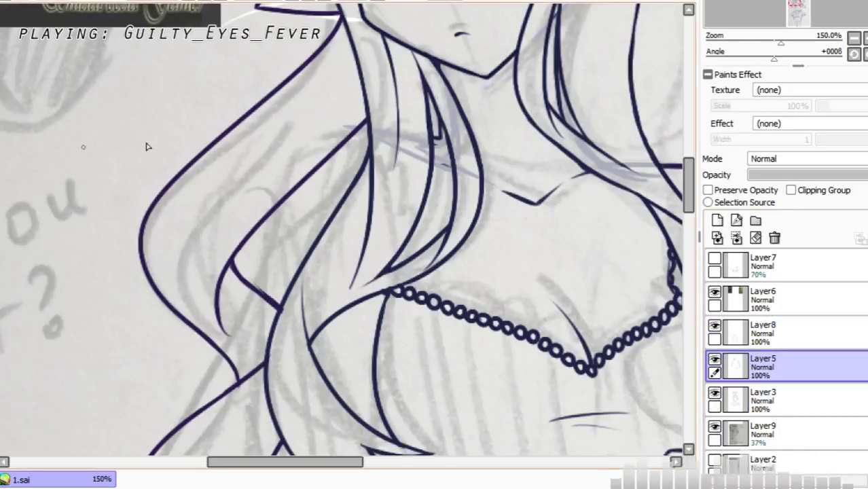
# Step: Try a short curved inner strand inside the upper bend of the left back hair
pyautogui.moveTo(213, 165); pyautogui.dragTo(168, 277)
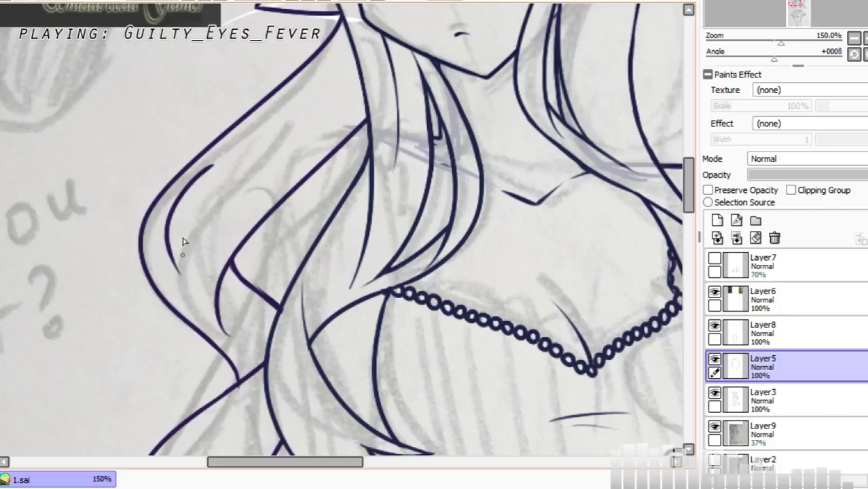
pyautogui.hotkey('ctrl', 'z')
pyautogui.moveTo(214, 165); pyautogui.dragTo(170, 277)
pyautogui.hotkey('ctrl', 'z')
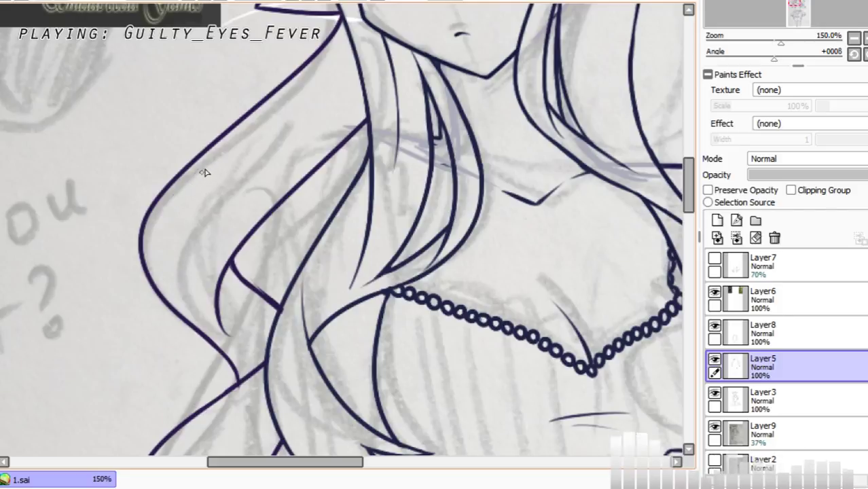
# Step: Try several long curves bulging outside the left back hair's outer contour and undo them
pyautogui.moveTo(202, 143)
pyautogui.mouseDown()
pyautogui.moveTo(121, 272)
pyautogui.moveTo(194, 336)
pyautogui.mouseUp()
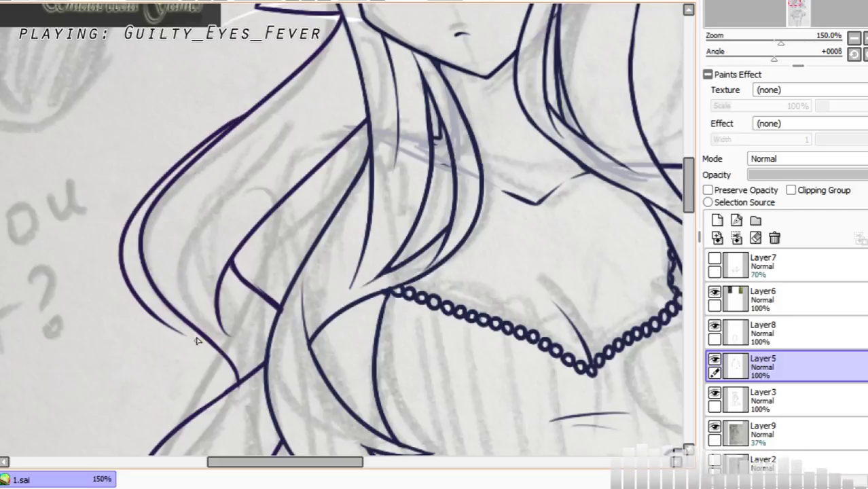
pyautogui.hotkey('ctrl', 'z')
pyautogui.moveTo(239, 124)
pyautogui.mouseDown()
pyautogui.moveTo(157, 315)
pyautogui.moveTo(210, 370)
pyautogui.mouseUp()
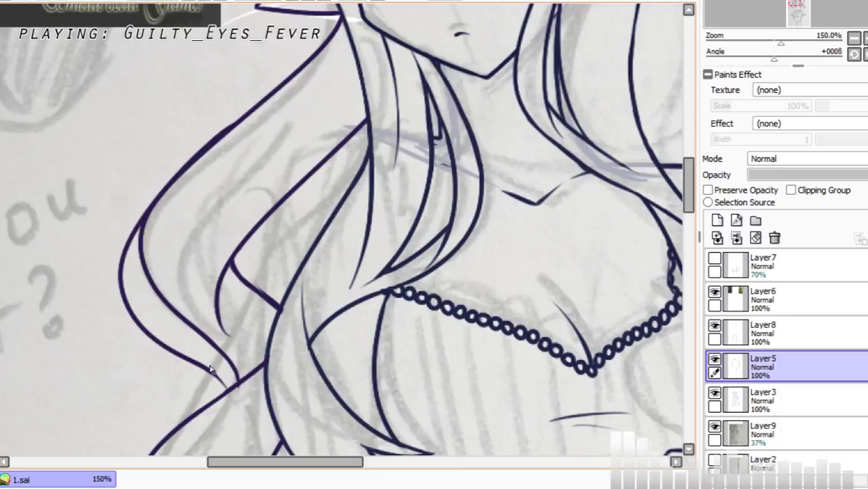
pyautogui.hotkey('ctrl', 'z')
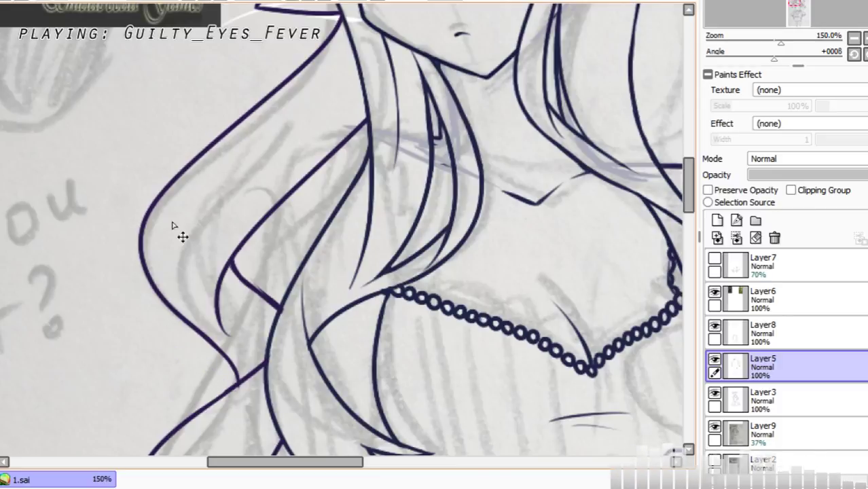
pyautogui.moveTo(227, 132)
pyautogui.mouseDown()
pyautogui.moveTo(113, 264)
pyautogui.moveTo(207, 356)
pyautogui.moveTo(180, 347)
pyautogui.moveTo(233, 384)
pyautogui.mouseUp()
pyautogui.hotkey('ctrl', 'z')
pyautogui.moveTo(180, 348)
pyautogui.mouseDown()
pyautogui.moveTo(219, 370)
pyautogui.moveTo(234, 386)
pyautogui.mouseUp()
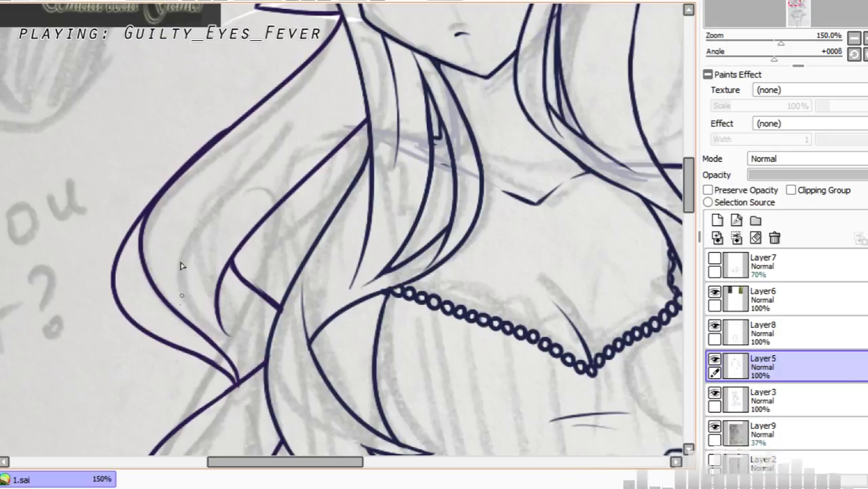
pyautogui.hotkey('ctrl', 'z')
pyautogui.hotkey('ctrl', 'z')
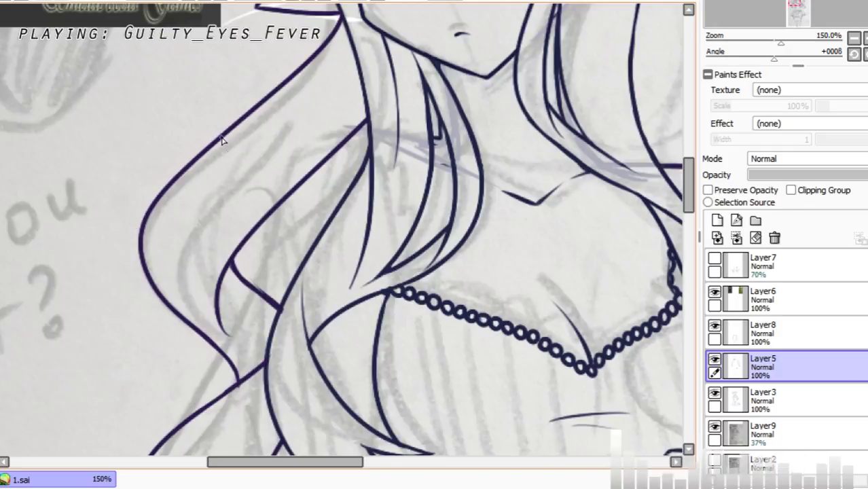
# Step: Try an extra outer lock with inner strand lines tapering to the left back hair's lower bend, and undo it all
pyautogui.moveTo(224, 134)
pyautogui.mouseDown()
pyautogui.moveTo(135, 222)
pyautogui.moveTo(141, 340)
pyautogui.moveTo(233, 397)
pyautogui.mouseUp()
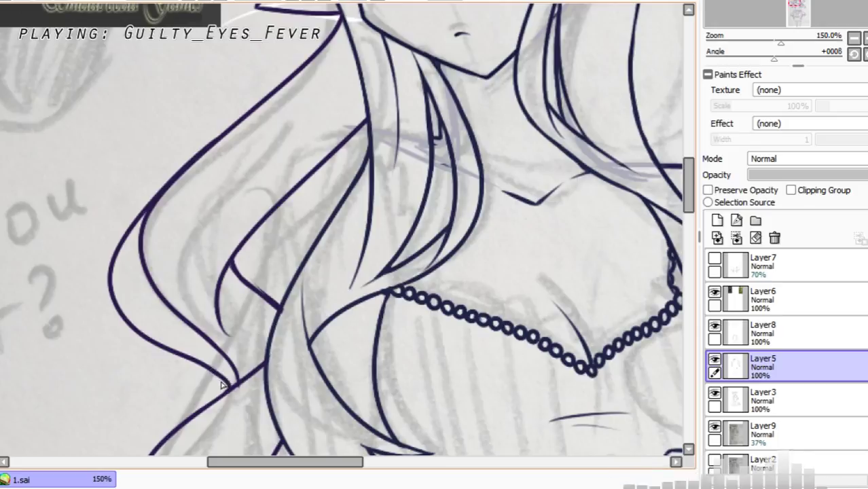
pyautogui.moveTo(136, 241); pyautogui.dragTo(155, 325)
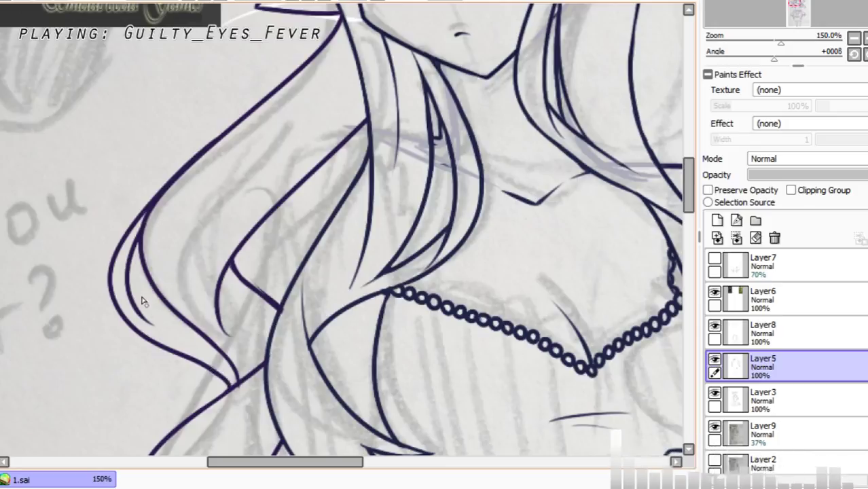
pyautogui.hotkey('ctrl', 'z')
pyautogui.moveTo(173, 199)
pyautogui.mouseDown()
pyautogui.moveTo(135, 247)
pyautogui.moveTo(146, 332)
pyautogui.mouseUp()
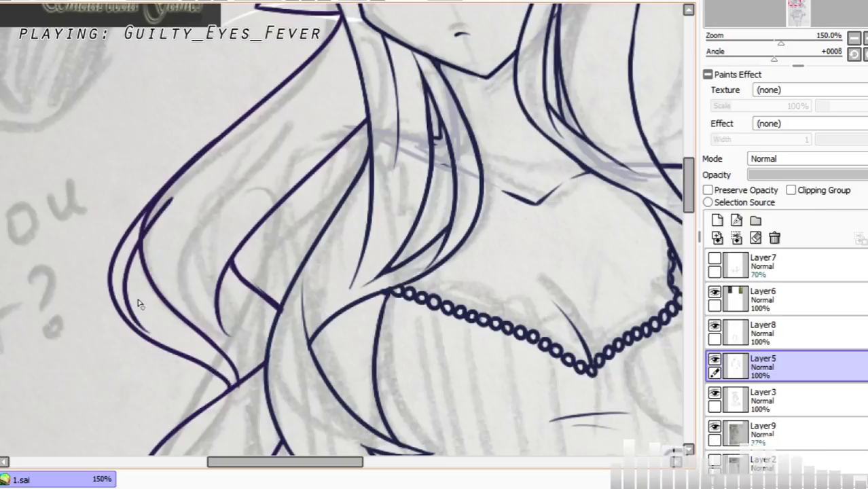
pyautogui.moveTo(127, 278); pyautogui.dragTo(196, 351)
pyautogui.hotkey('ctrl', 'z')
pyautogui.moveTo(129, 295); pyautogui.dragTo(230, 375)
pyautogui.hotkey('ctrl', 'z')
pyautogui.moveTo(128, 298); pyautogui.dragTo(231, 374)
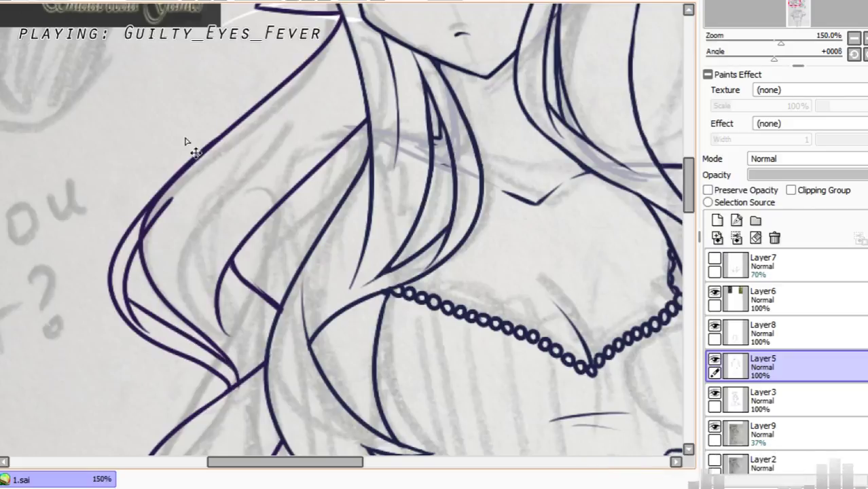
pyautogui.hotkey('ctrl', 'z')
pyautogui.hotkey('ctrl', 'z')
pyautogui.hotkey('ctrl', 'z')
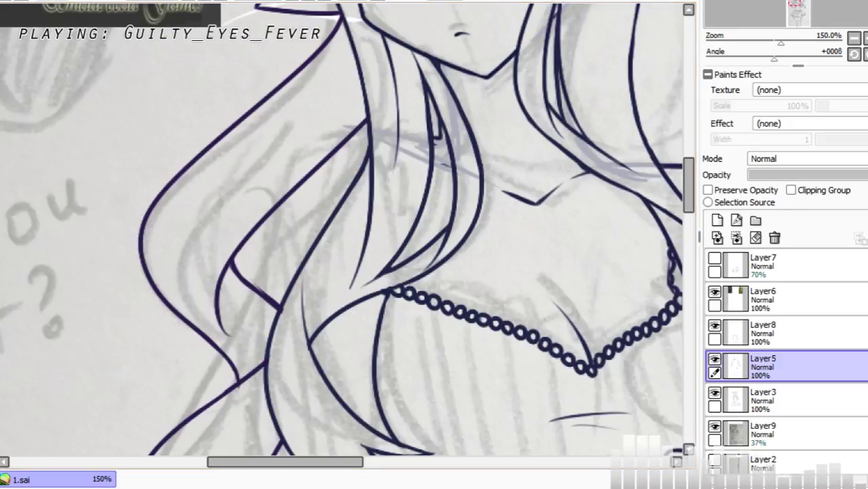
# Step: Flip the canvas horizontally and draw an extra curve bulging beyond the back hair's outer contour and rejoining it lower down
pyautogui.press('h')
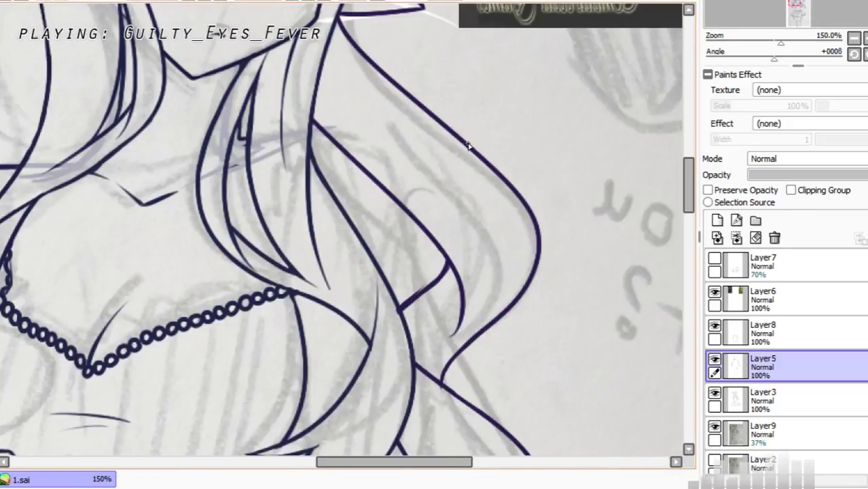
pyautogui.moveTo(467, 142)
pyautogui.mouseDown()
pyautogui.moveTo(583, 232)
pyautogui.moveTo(526, 300)
pyautogui.mouseUp()
pyautogui.hotkey('ctrl', 'z')
pyautogui.moveTo(459, 140); pyautogui.dragTo(563, 249)
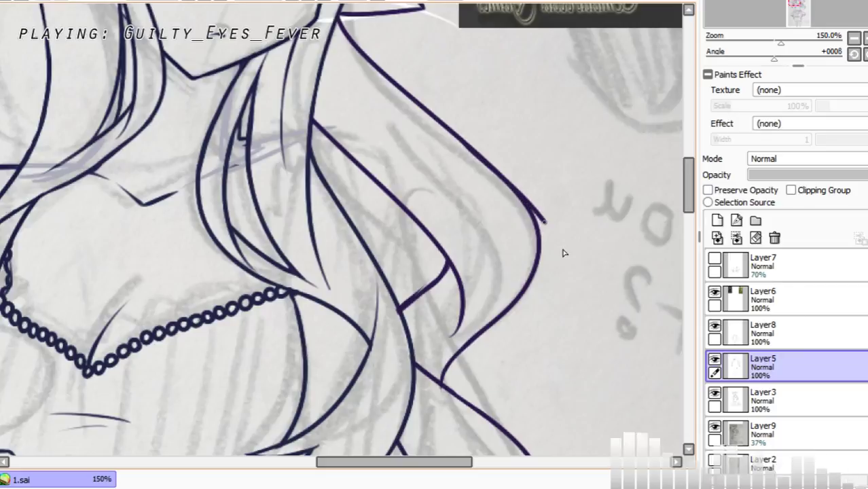
pyautogui.hotkey('ctrl', 'z')
pyautogui.moveTo(459, 142)
pyautogui.mouseDown()
pyautogui.moveTo(563, 216)
pyautogui.moveTo(568, 271)
pyautogui.moveTo(490, 325)
pyautogui.mouseUp()
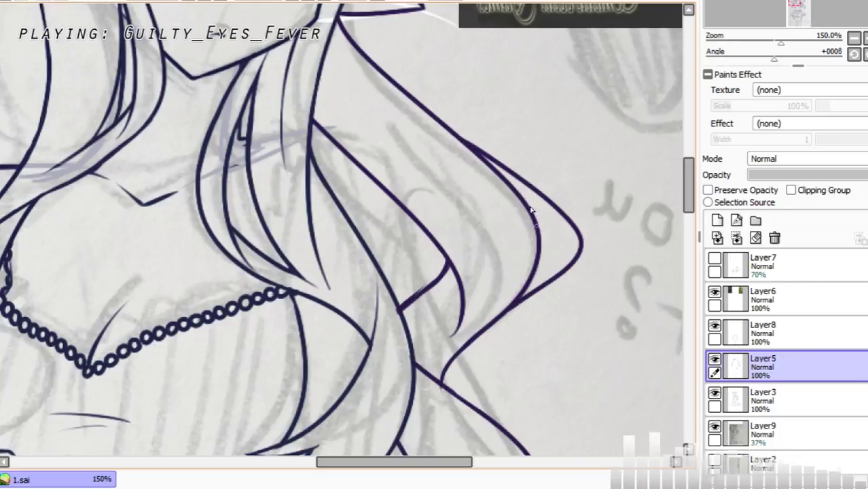
# Step: Redraw the short stroke that blends the added outer curve into the upper part of the hair contour
pyautogui.moveTo(436, 117); pyautogui.dragTo(487, 145)
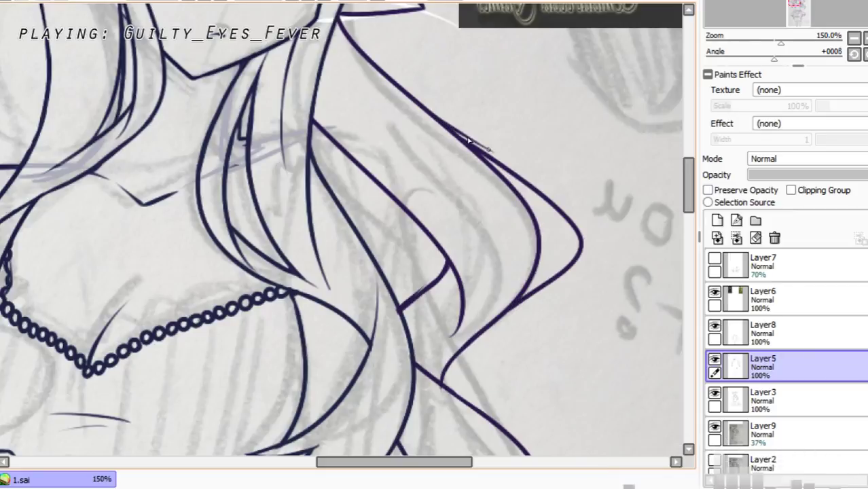
pyautogui.hotkey('ctrl', 'z')
pyautogui.hotkey('ctrl', 'z')
pyautogui.moveTo(434, 114); pyautogui.dragTo(512, 168)
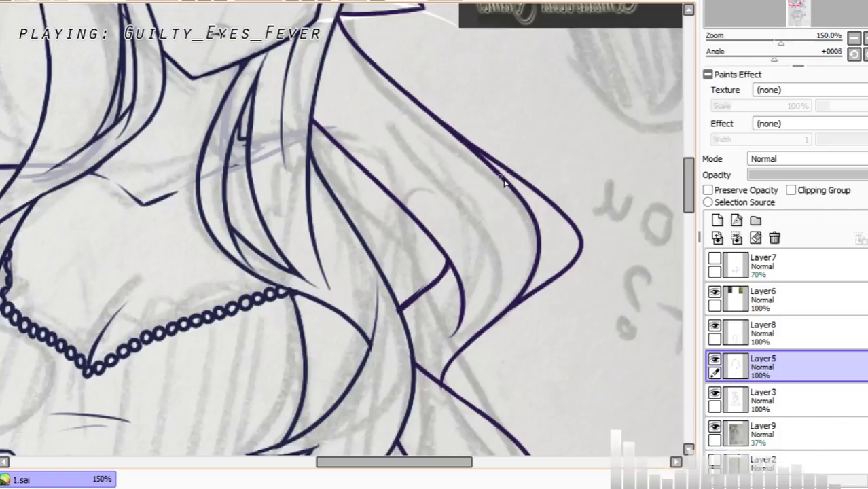
# Step: Try short strand strokes in the gap between the old back hair contour and the added outer curve, and undo them
pyautogui.moveTo(517, 193); pyautogui.dragTo(558, 274)
pyautogui.hotkey('ctrl', 'z')
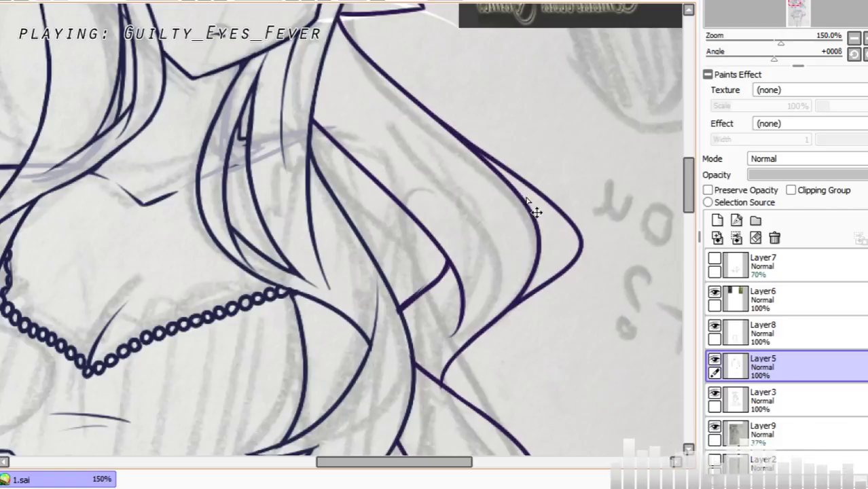
pyautogui.moveTo(516, 190); pyautogui.dragTo(567, 272)
pyautogui.hotkey('ctrl', 'z')
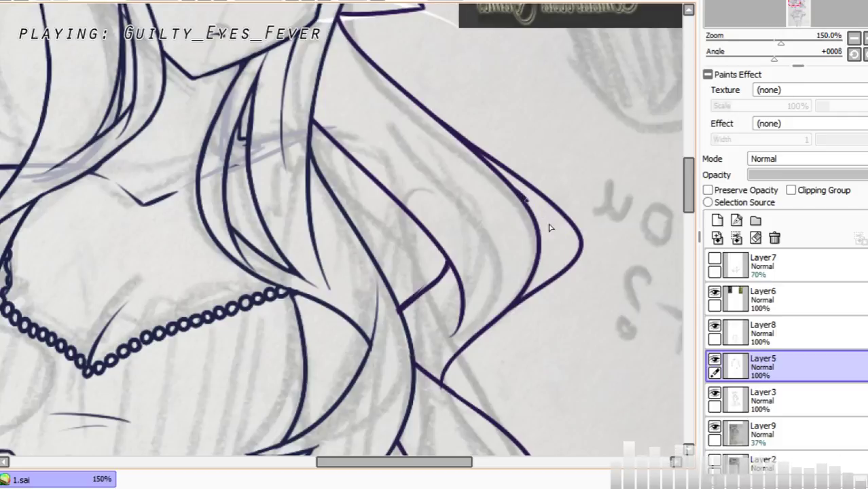
pyautogui.moveTo(549, 224)
pyautogui.mouseDown()
pyautogui.moveTo(555, 264)
pyautogui.moveTo(557, 238)
pyautogui.moveTo(528, 277)
pyautogui.mouseUp()
pyautogui.hotkey('ctrl', 'z')
# Step: Draw short strand strokes meeting in a point between the old hair contour and the added outer curve, undoing the surplus ones
pyautogui.moveTo(556, 234); pyautogui.dragTo(529, 280)
pyautogui.moveTo(504, 186); pyautogui.dragTo(541, 228)
pyautogui.moveTo(517, 201)
pyautogui.mouseDown()
pyautogui.moveTo(538, 235)
pyautogui.moveTo(533, 264)
pyautogui.moveTo(542, 244)
pyautogui.moveTo(525, 277)
pyautogui.moveTo(539, 258)
pyautogui.moveTo(523, 275)
pyautogui.mouseUp()
pyautogui.moveTo(544, 242); pyautogui.dragTo(518, 281)
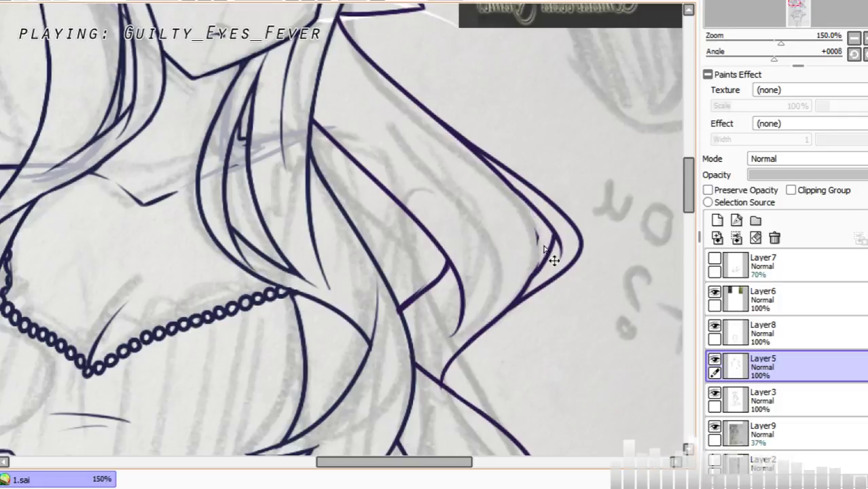
pyautogui.moveTo(545, 248); pyautogui.dragTo(523, 279)
pyautogui.hotkey('ctrl', 'z')
pyautogui.hotkey('ctrl', 'z')
pyautogui.hotkey('ctrl', 'z')
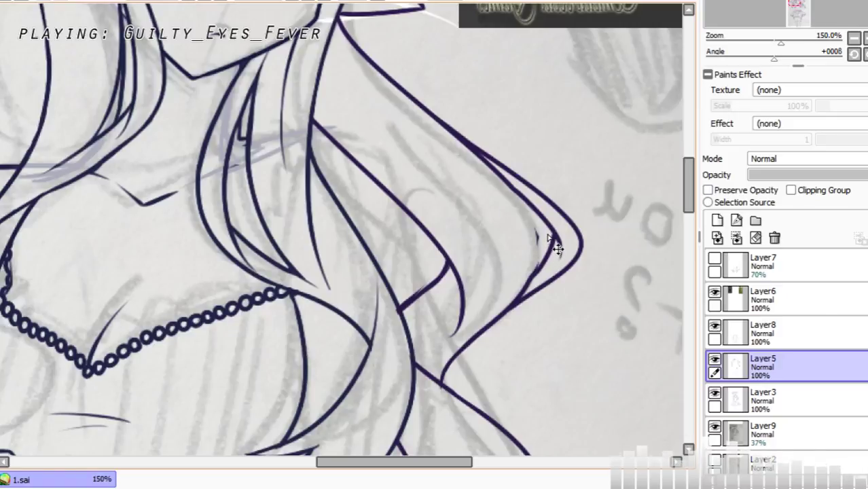
# Step: Erase the overlaps where the inner hair contour meets the added outer curve, so both ends of the inner line taper off
pyautogui.moveTo(535, 223); pyautogui.dragTo(474, 156)
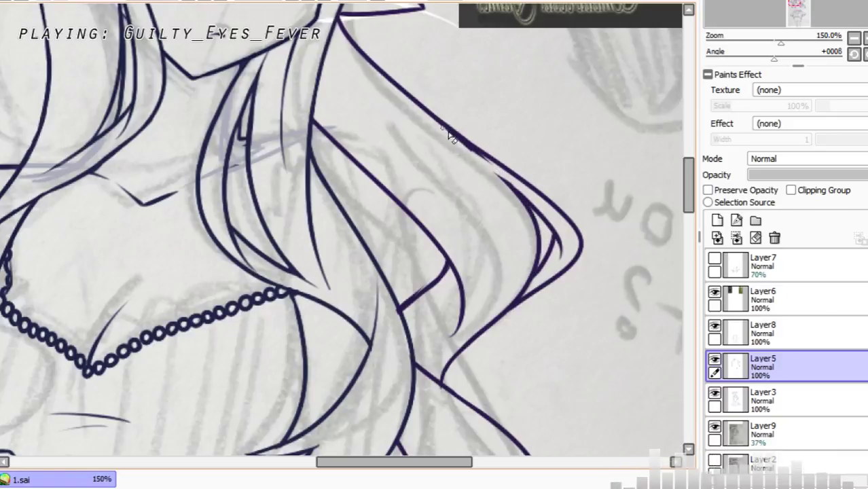
pyautogui.moveTo(542, 268); pyautogui.dragTo(506, 302)
pyautogui.hotkey('ctrl', 'z')
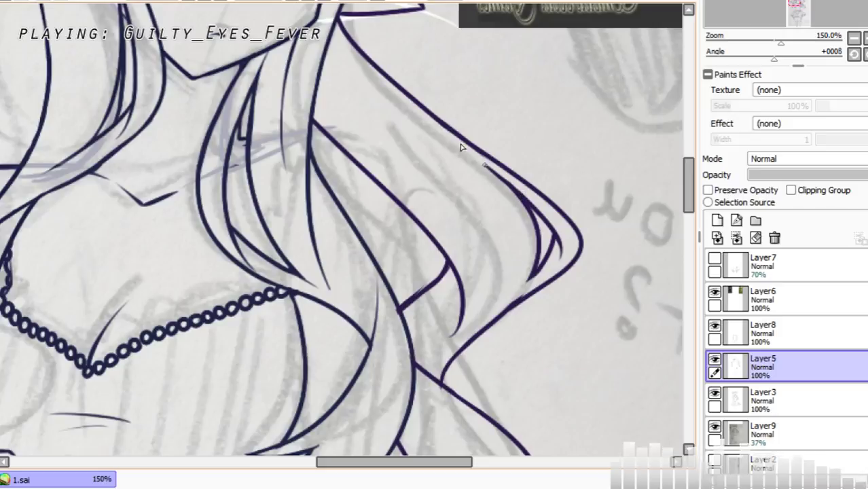
pyautogui.hotkey('ctrl', 'z')
pyautogui.moveTo(536, 275)
pyautogui.mouseDown()
pyautogui.moveTo(511, 296)
pyautogui.moveTo(549, 288)
pyautogui.moveTo(540, 270)
pyautogui.moveTo(497, 306)
pyautogui.moveTo(529, 282)
pyautogui.mouseUp()
pyautogui.hotkey('ctrl', 'z')
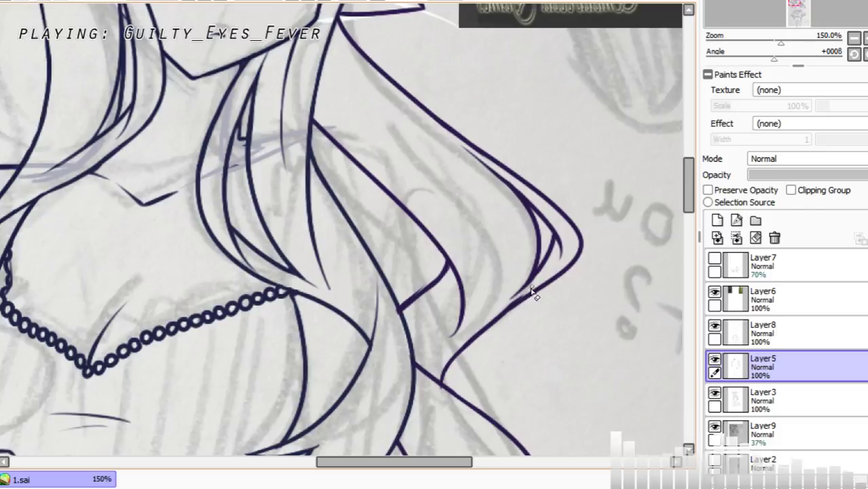
pyautogui.moveTo(531, 288); pyautogui.dragTo(534, 287)
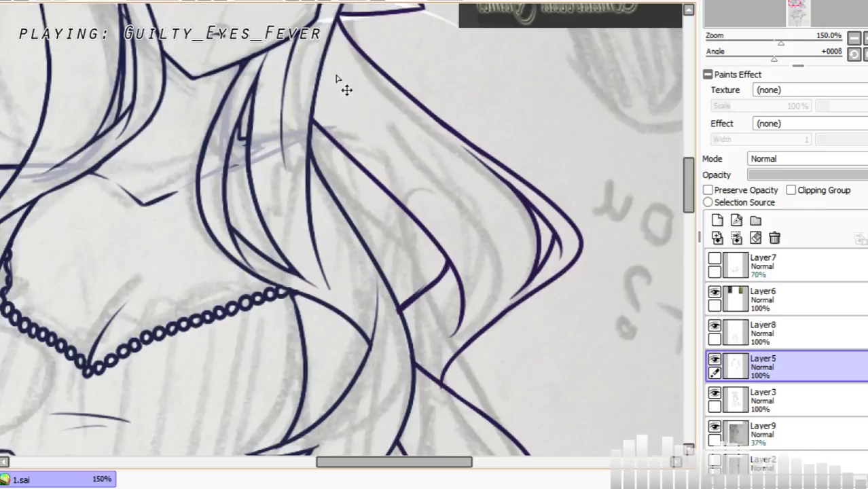
# Step: Draw a long inner strand line through the same back hair down to its lower bend, with a short parallel strand beside it
pyautogui.moveTo(324, 60)
pyautogui.mouseDown()
pyautogui.moveTo(439, 185)
pyautogui.moveTo(478, 260)
pyautogui.mouseUp()
pyautogui.moveTo(446, 186)
pyautogui.mouseDown()
pyautogui.moveTo(491, 260)
pyautogui.moveTo(480, 297)
pyautogui.mouseUp()
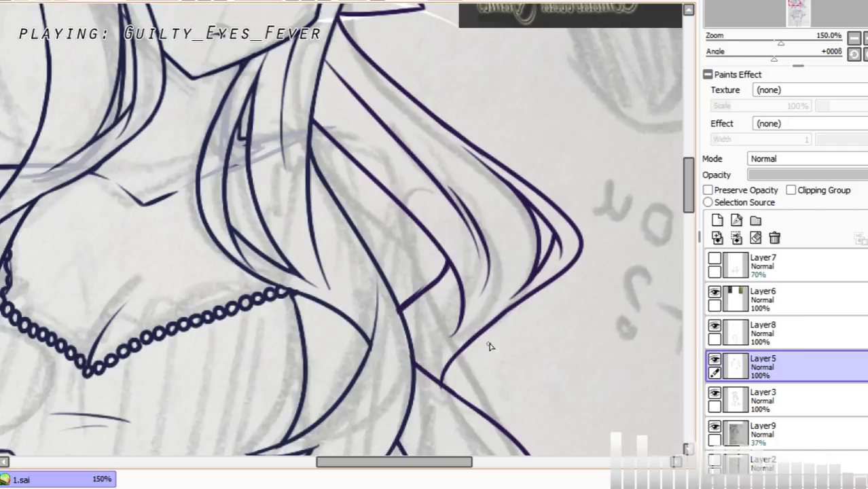
pyautogui.moveTo(480, 328); pyautogui.dragTo(493, 254)
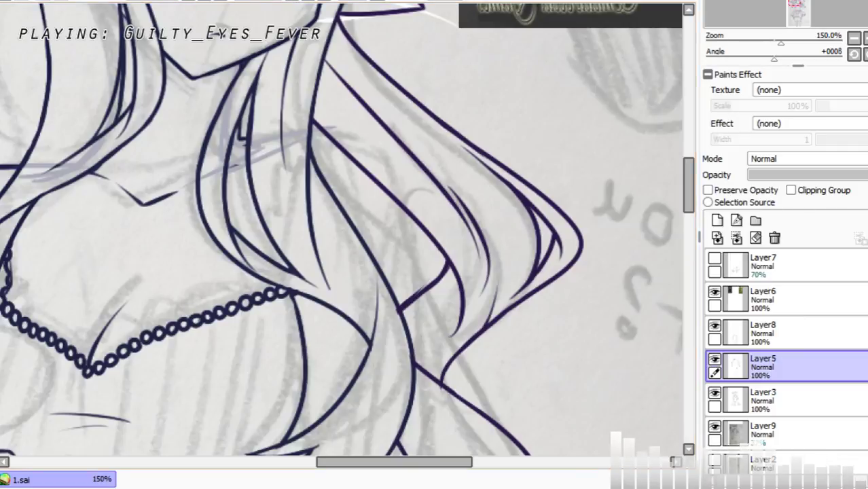
# Step: Flip the canvas horizontally, try long strand lines through the back hair on the raised-hand side, and undo them
pyautogui.click(372, 2)
pyautogui.click(193, 2)
pyautogui.click(193, 2)
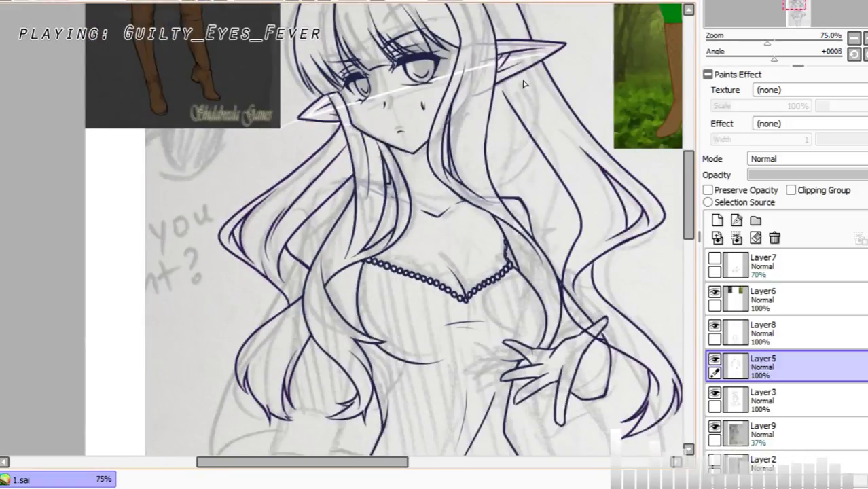
pyautogui.moveTo(524, 82); pyautogui.dragTo(597, 211)
pyautogui.hotkey('ctrl', 'z')
pyautogui.moveTo(519, 74); pyautogui.dragTo(611, 234)
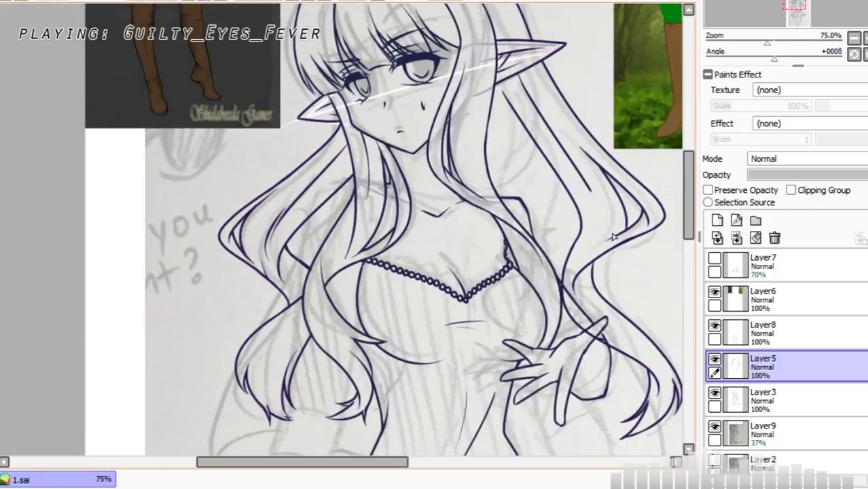
pyautogui.hotkey('ctrl', 'z')
pyautogui.moveTo(520, 77); pyautogui.dragTo(591, 238)
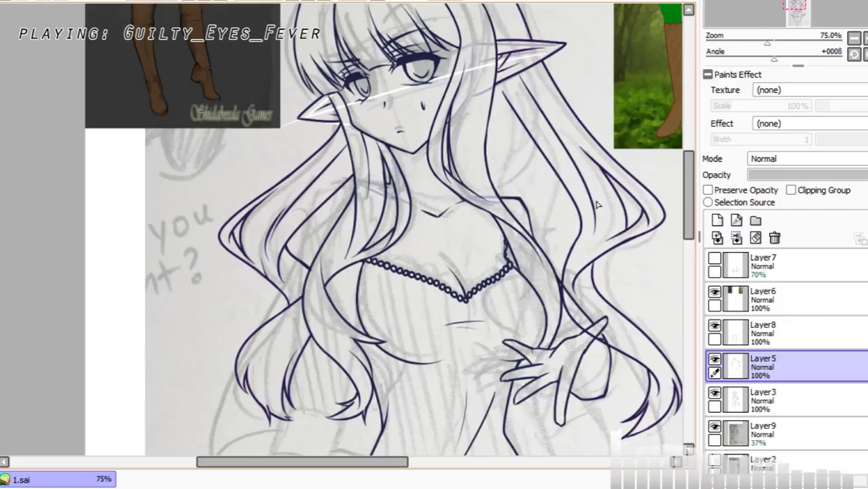
pyautogui.moveTo(596, 204); pyautogui.dragTo(591, 251)
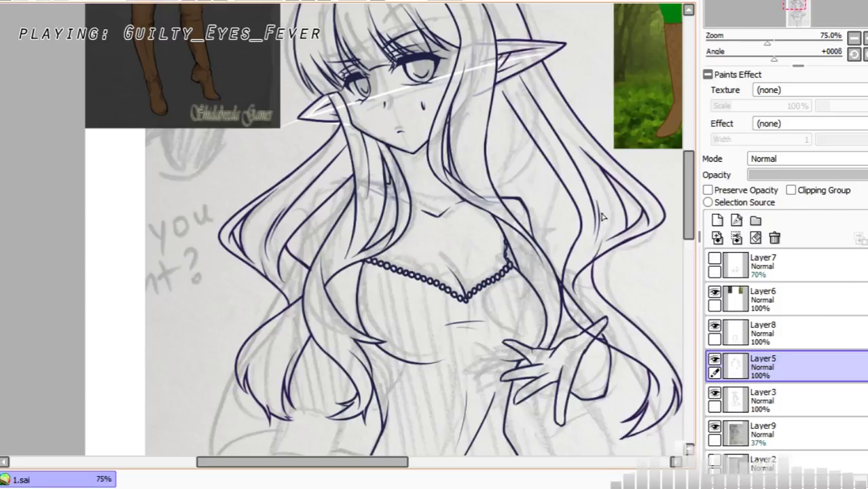
pyautogui.hotkey('ctrl', 'z')
pyautogui.hotkey('ctrl', 'z')
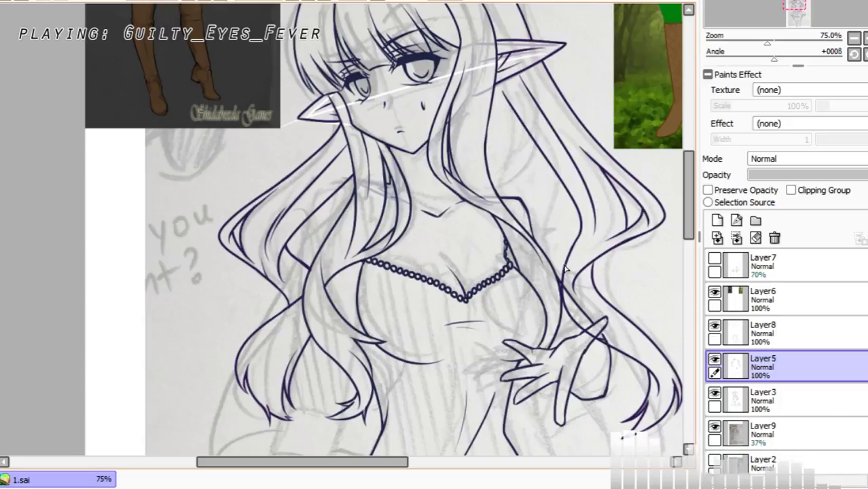
pyautogui.hotkey('ctrl', 'z')
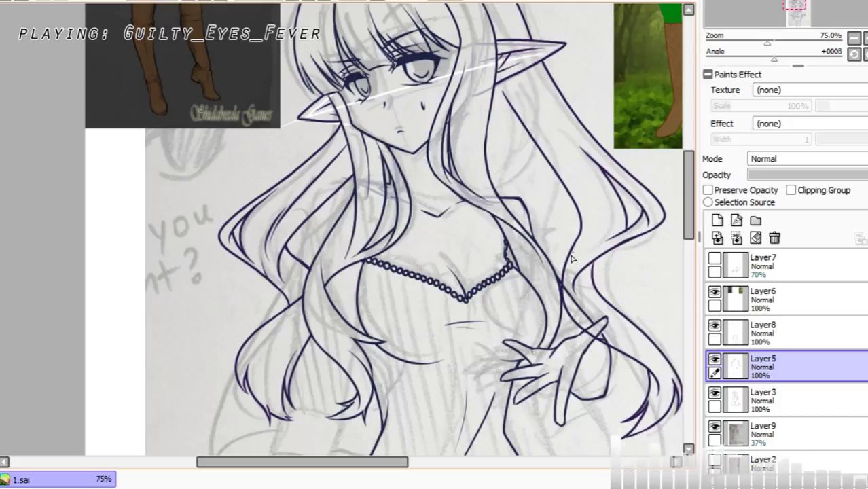
# Step: Draw an inner strand line curving from below the large ear to the back hair's lower bend, with a short strand beside it
pyautogui.moveTo(573, 256)
pyautogui.mouseDown()
pyautogui.moveTo(602, 204)
pyautogui.moveTo(600, 182)
pyautogui.mouseUp()
pyautogui.hotkey('ctrl', 'z')
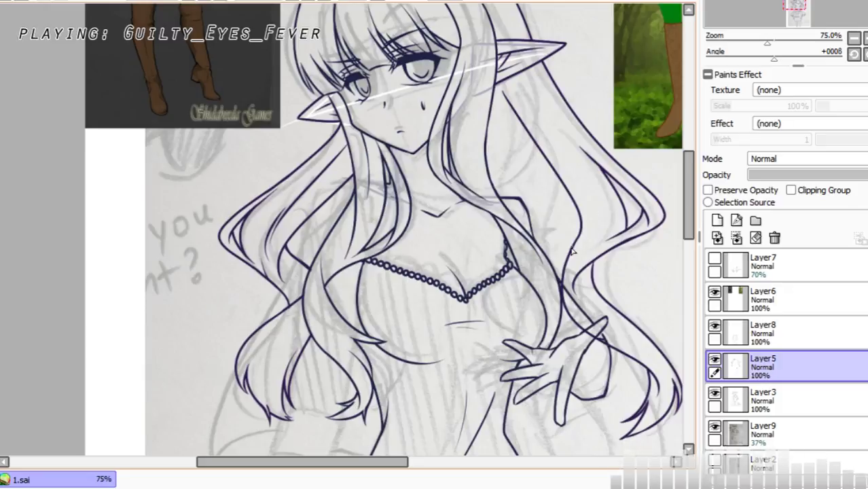
pyautogui.moveTo(573, 255); pyautogui.dragTo(567, 142)
pyautogui.moveTo(524, 73); pyautogui.dragTo(572, 170)
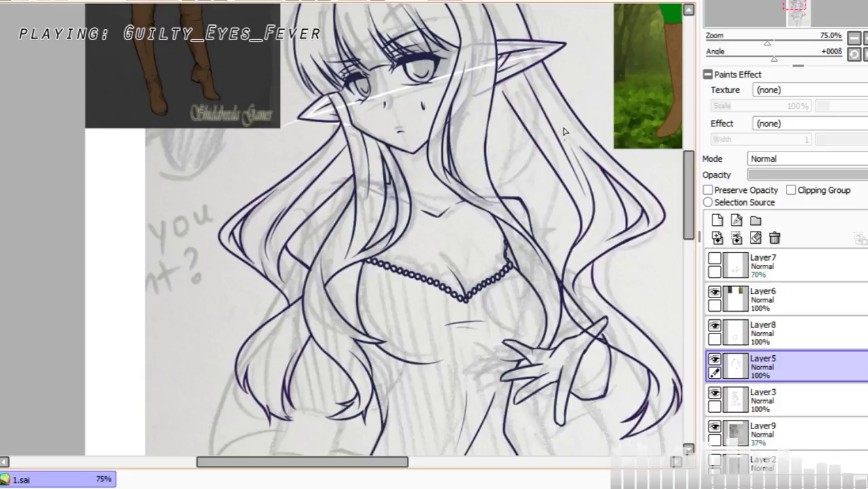
# Step: Check which lines are on Layer5 and Layer3 by hiding and showing them, and hide sketch layer Layer9
pyautogui.moveTo(691, 199); pyautogui.dragTo(695, 240)
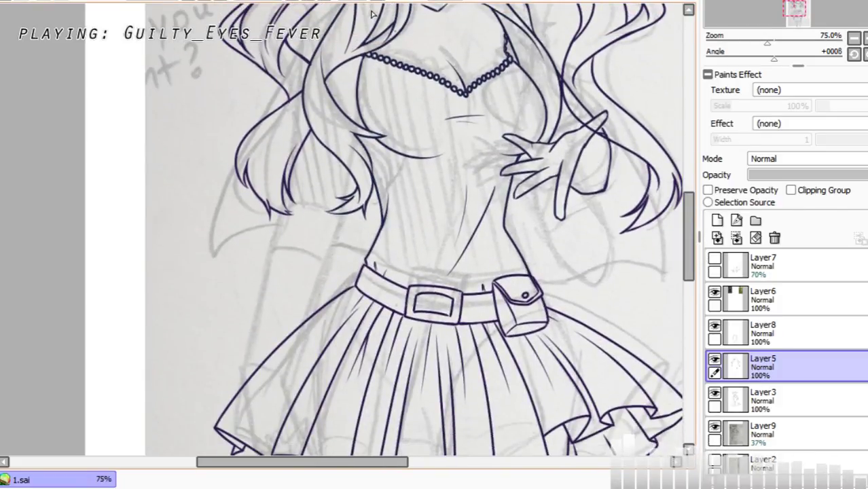
pyautogui.click(714, 360)
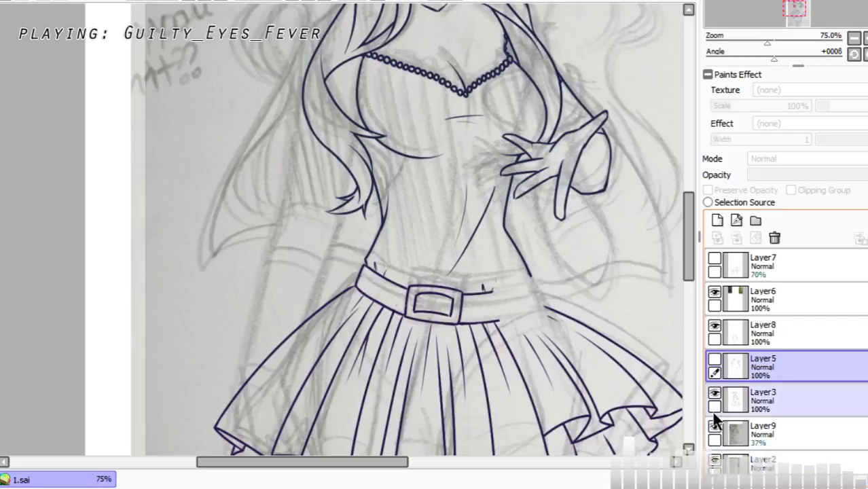
pyautogui.click(714, 393)
pyautogui.click(714, 392)
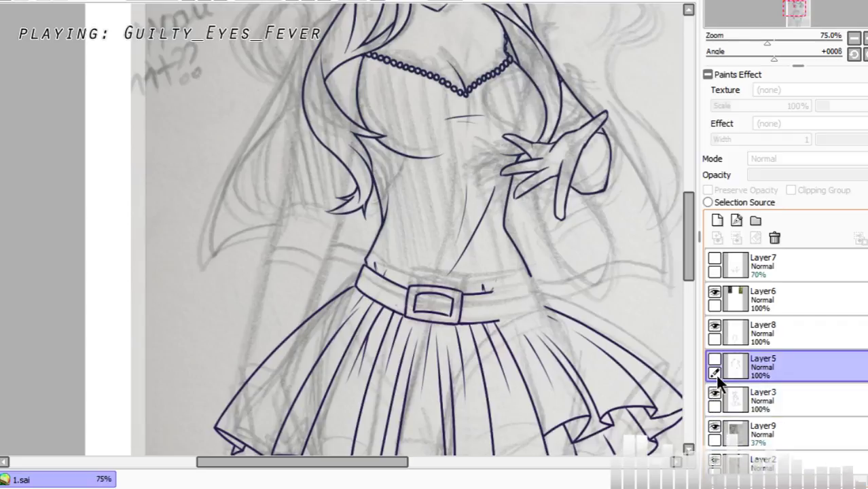
pyautogui.click(714, 360)
pyautogui.click(714, 426)
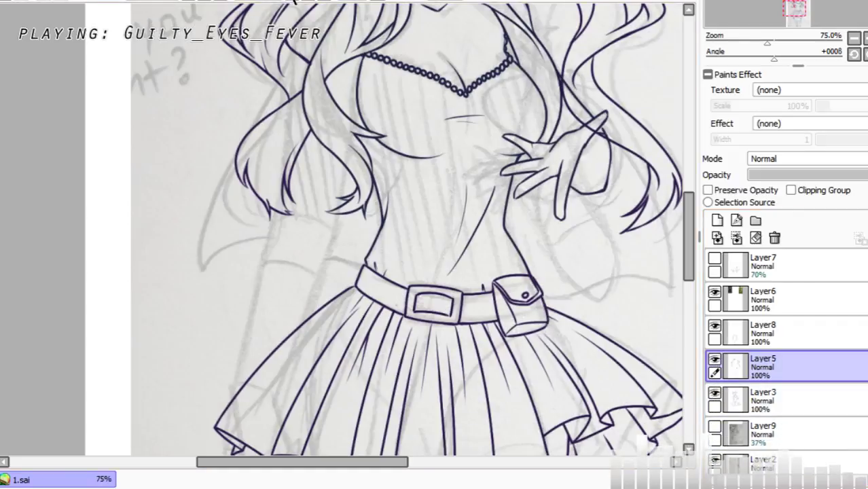
# Step: Flip the canvas horizontally, try a shoulder line behind the hair on Layer5, and check the layer by hiding and showing it
pyautogui.click(375, 1)
pyautogui.click(203, 1)
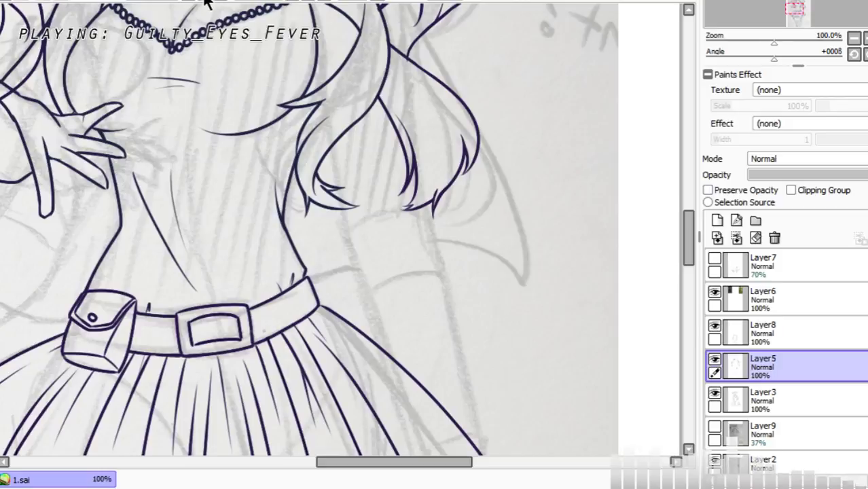
pyautogui.scroll(1, 203, 5)
pyautogui.moveTo(688, 239); pyautogui.dragTo(692, 196)
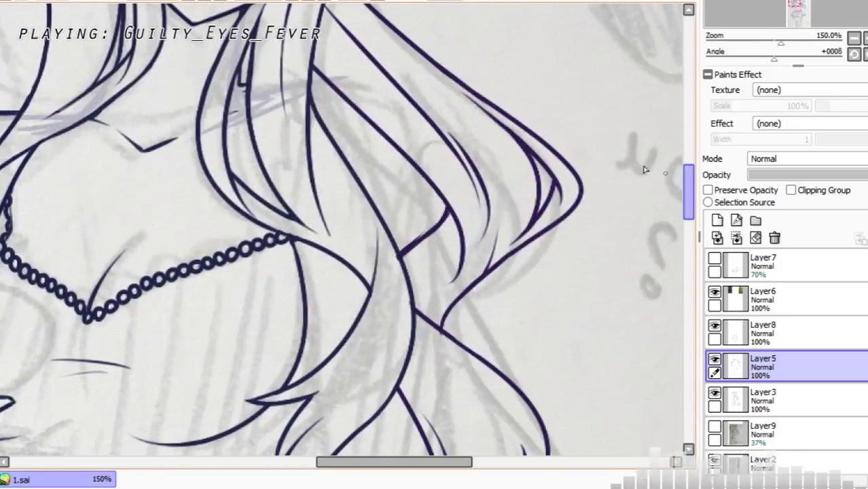
pyautogui.moveTo(310, 85); pyautogui.dragTo(337, 80)
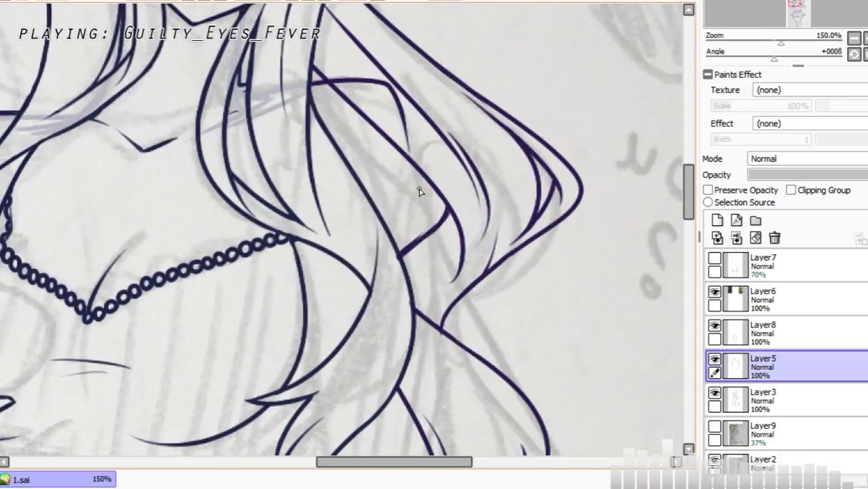
pyautogui.click(714, 360)
pyautogui.click(714, 359)
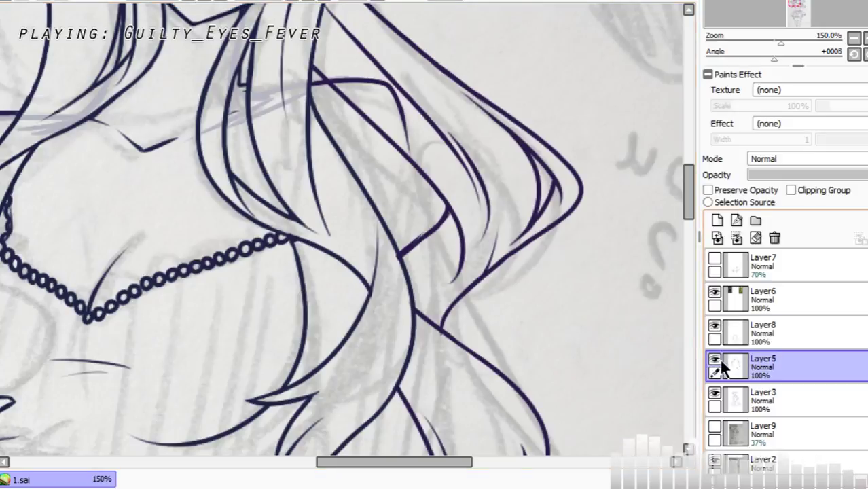
# Step: On Layer8, ink the hanging arm's shoulder curve and its outer upper-arm line down behind the hair
pyautogui.click(761, 331)
pyautogui.moveTo(311, 84)
pyautogui.mouseDown()
pyautogui.moveTo(361, 81)
pyautogui.moveTo(401, 131)
pyautogui.mouseUp()
pyautogui.hotkey('ctrl', 'z')
pyautogui.moveTo(311, 87)
pyautogui.mouseDown()
pyautogui.moveTo(333, 82)
pyautogui.moveTo(413, 130)
pyautogui.moveTo(415, 170)
pyautogui.mouseUp()
pyautogui.moveTo(413, 133); pyautogui.dragTo(397, 272)
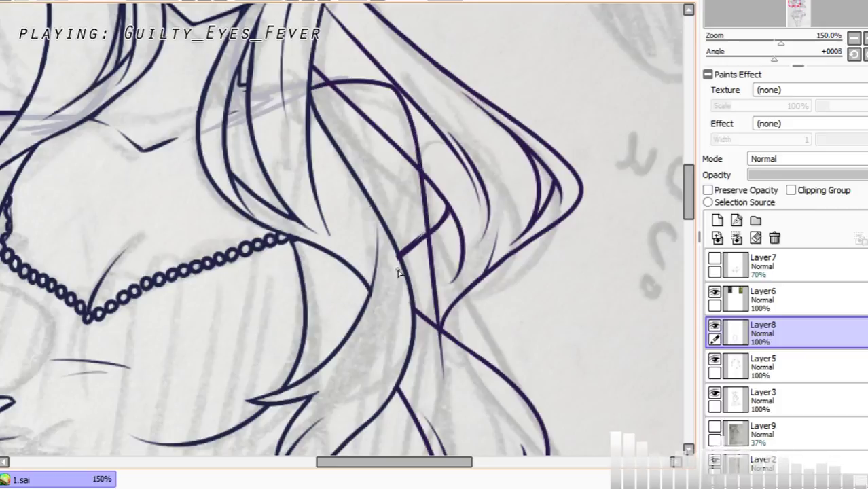
# Step: Extend the hanging arm's outer line down through the lower hair lock to the hair tips
pyautogui.click(186, 1)
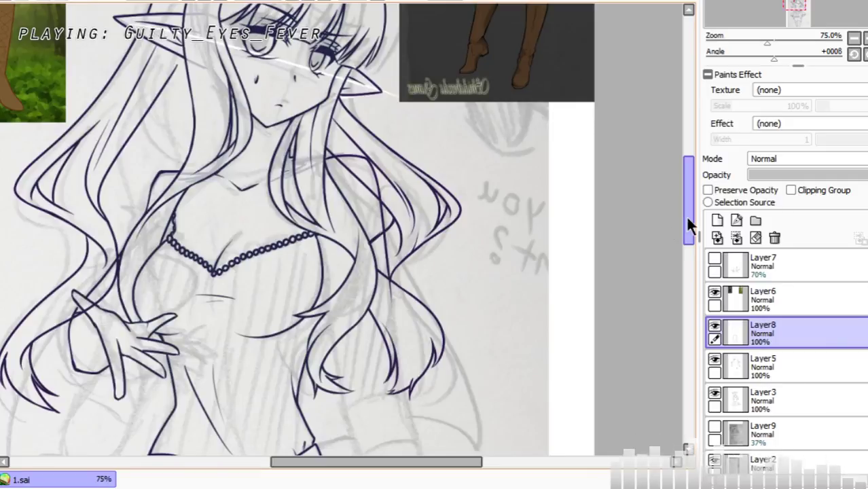
pyautogui.moveTo(686, 216); pyautogui.dragTo(693, 244)
pyautogui.moveTo(386, 112); pyautogui.dragTo(401, 230)
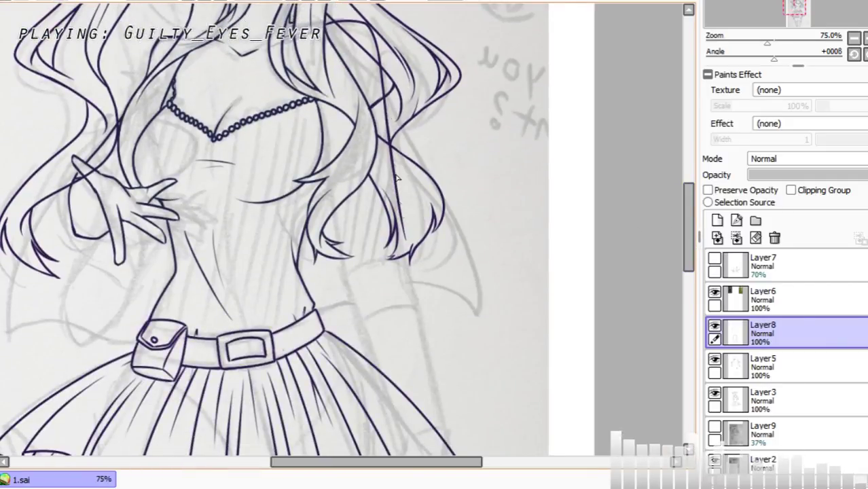
pyautogui.hotkey('ctrl', 'z')
pyautogui.moveTo(385, 111); pyautogui.dragTo(409, 266)
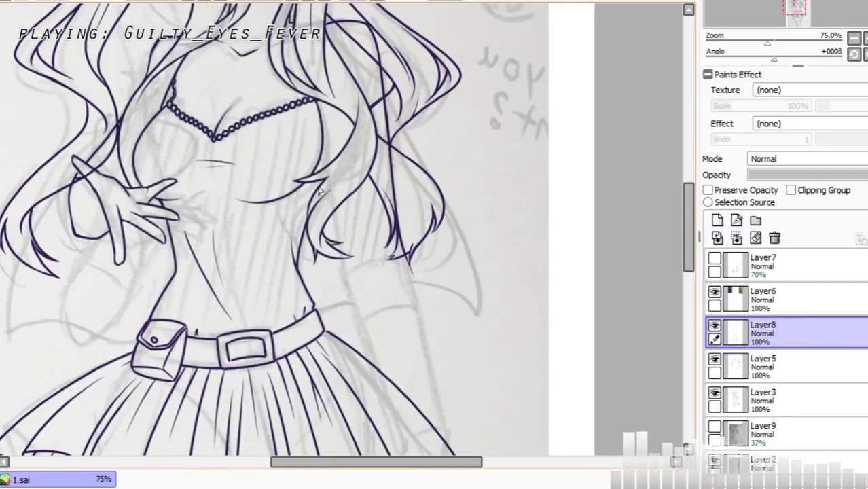
# Step: Ink the hanging arm's inner line from the chest past the waist and down over the skirt, redoing unsatisfactory strokes
pyautogui.moveTo(322, 125); pyautogui.dragTo(337, 275)
pyautogui.hotkey('ctrl', 'z')
pyautogui.moveTo(320, 122); pyautogui.dragTo(343, 299)
pyautogui.hotkey('ctrl', 'z')
pyautogui.moveTo(317, 105)
pyautogui.mouseDown()
pyautogui.moveTo(348, 293)
pyautogui.moveTo(386, 401)
pyautogui.mouseUp()
pyautogui.hotkey('ctrl', 'z')
pyautogui.moveTo(348, 260); pyautogui.dragTo(391, 418)
# Step: Continue the hanging arm's outer line from the hair tips along the forearm to the skirt's hem
pyautogui.moveTo(398, 243)
pyautogui.mouseDown()
pyautogui.moveTo(414, 289)
pyautogui.moveTo(412, 281)
pyautogui.moveTo(430, 445)
pyautogui.mouseUp()
pyautogui.hotkey('ctrl', 'z')
pyautogui.hotkey('ctrl', 'z')
pyautogui.moveTo(404, 258); pyautogui.dragTo(450, 454)
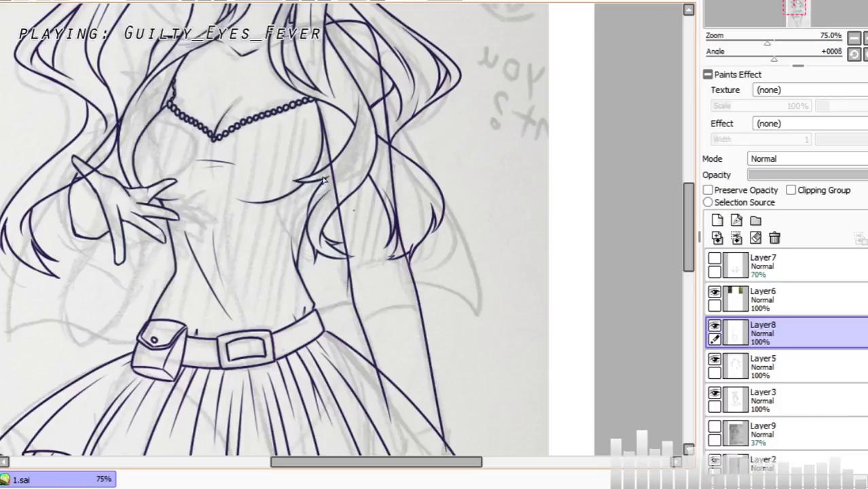
# Step: Compare the figure with and without the new arm lines by hiding and showing Layer8
pyautogui.hotkey('ctrl', '-')
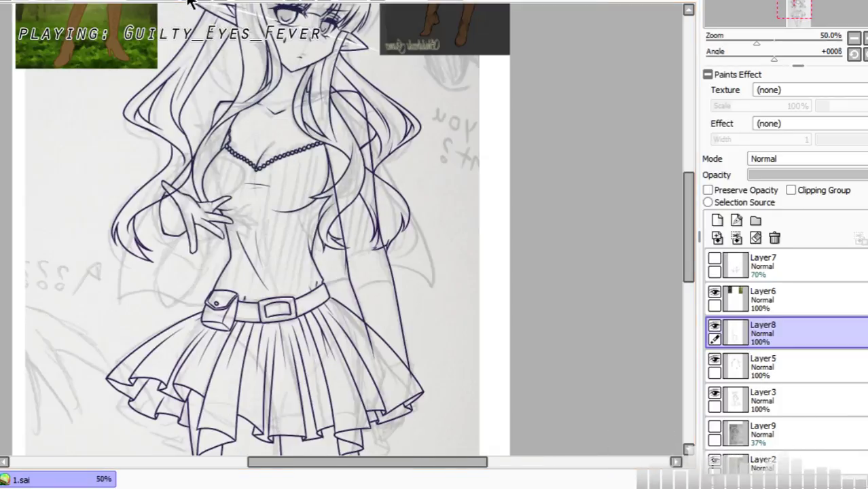
pyautogui.click(714, 328)
pyautogui.click(717, 329)
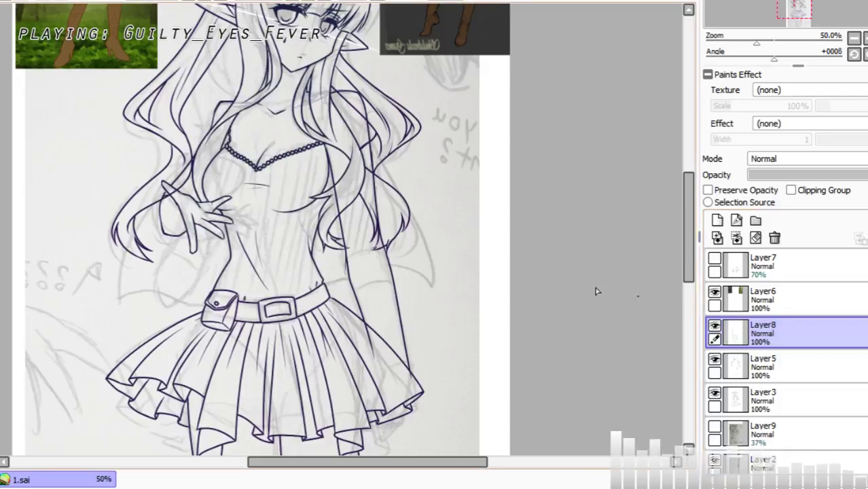
pyautogui.click(714, 329)
pyautogui.click(714, 329)
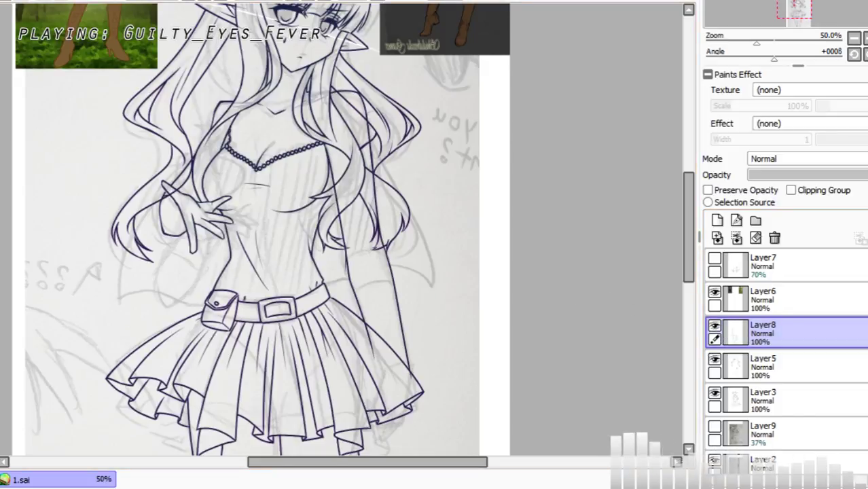
# Step: Lasso the hanging arm's lines below the shoulder on Layer8, start a free transform, and flip the canvas horizontally
pyautogui.moveTo(328, 170)
pyautogui.mouseDown()
pyautogui.moveTo(421, 204)
pyautogui.moveTo(462, 352)
pyautogui.moveTo(375, 385)
pyautogui.mouseUp()
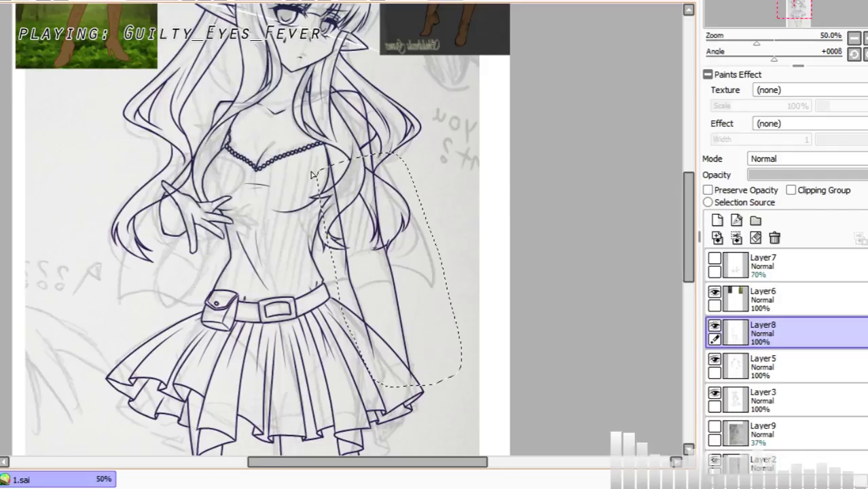
pyautogui.hotkey('ctrl', 't')
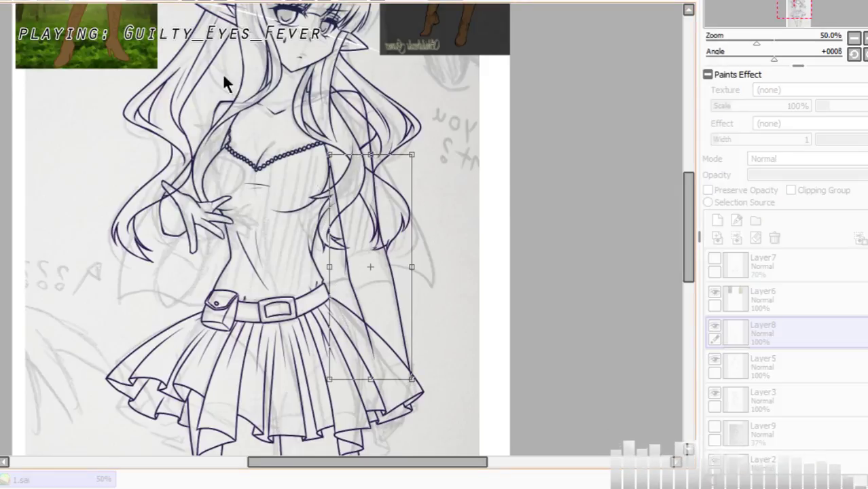
pyautogui.click(372, 1)
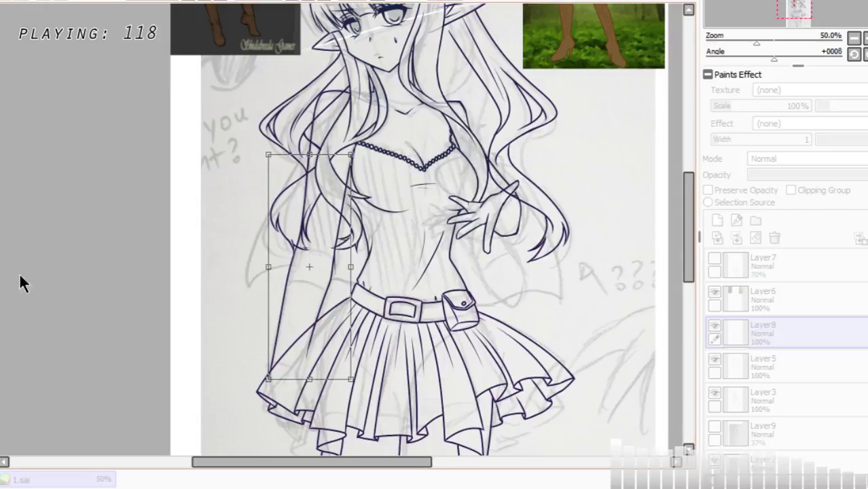
# Step: Free-transform the selected arm lines, shortening the arm and pulling both lower corners inward, and clear the selection
pyautogui.moveTo(309, 378); pyautogui.dragTo(309, 365)
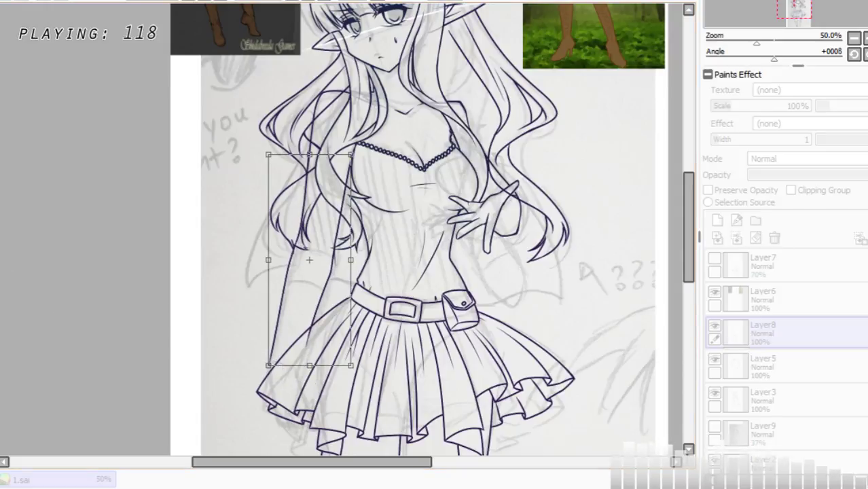
pyautogui.moveTo(269, 366); pyautogui.dragTo(273, 365)
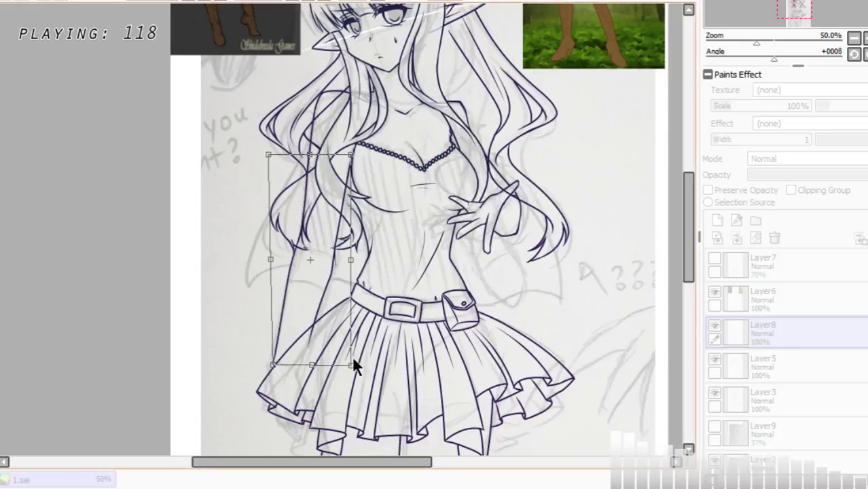
pyautogui.moveTo(351, 367); pyautogui.dragTo(346, 362)
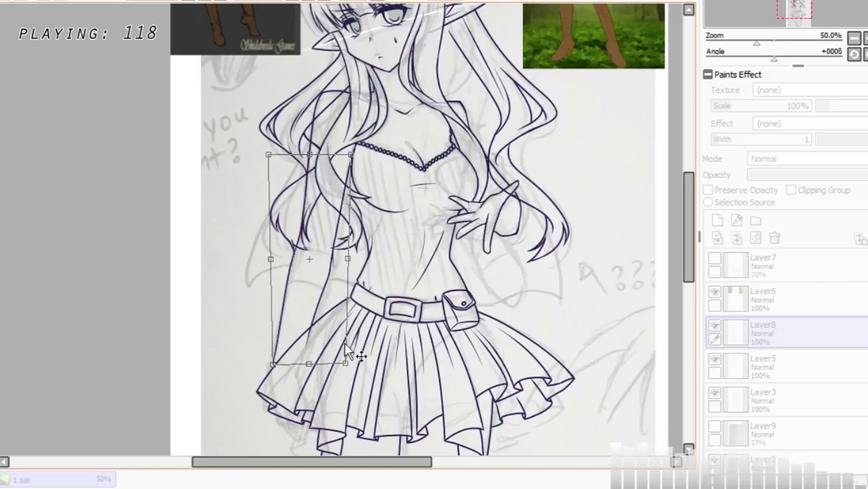
pyautogui.press('Return')
pyautogui.hotkey('ctrl', 'd')
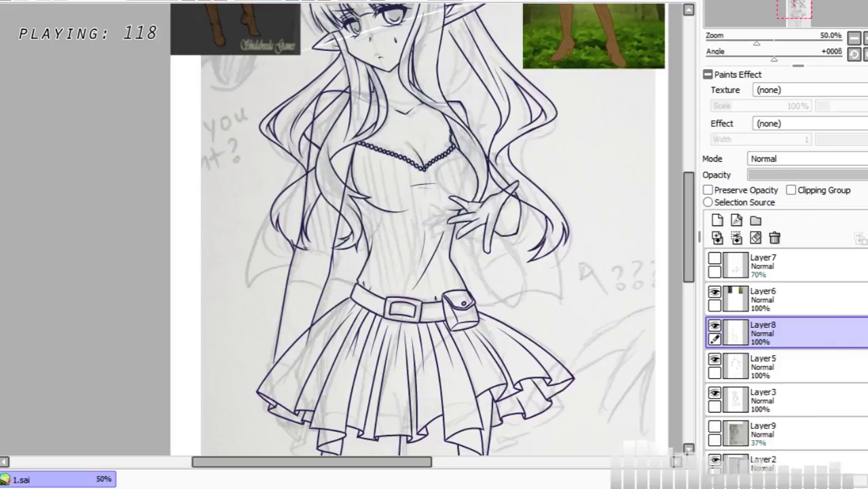
# Step: With the canvas view mirrored, select the forearm lines below the elbow, pull their outer lower corner slightly outward, and deselect
pyautogui.click(207, 0)
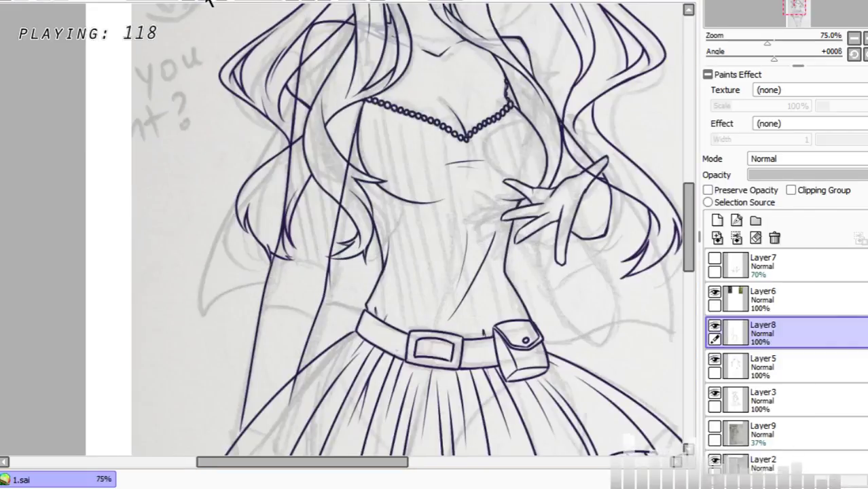
pyautogui.click(207, 1)
pyautogui.moveTo(691, 227)
pyautogui.mouseDown()
pyautogui.moveTo(689, 272)
pyautogui.moveTo(691, 221)
pyautogui.mouseUp()
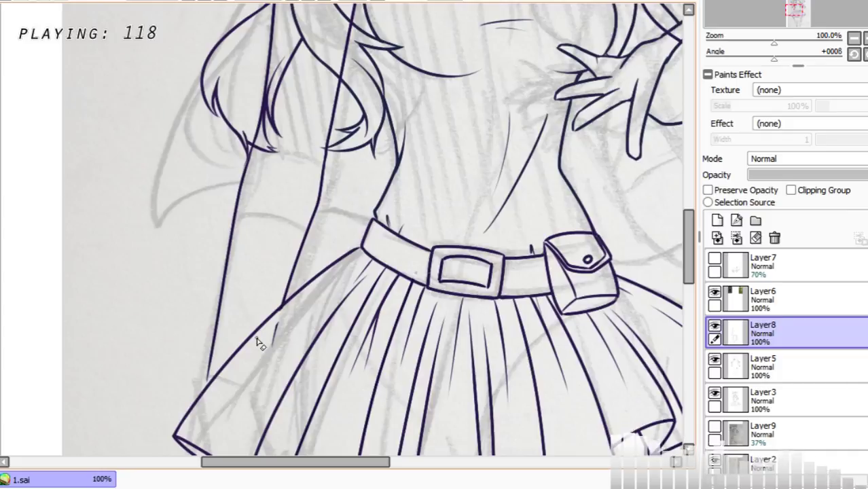
pyautogui.press('h')
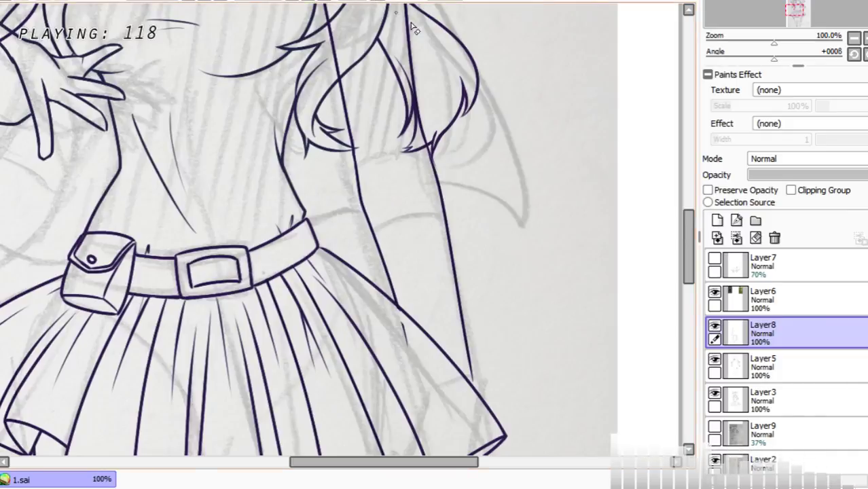
pyautogui.moveTo(690, 248); pyautogui.dragTo(690, 285)
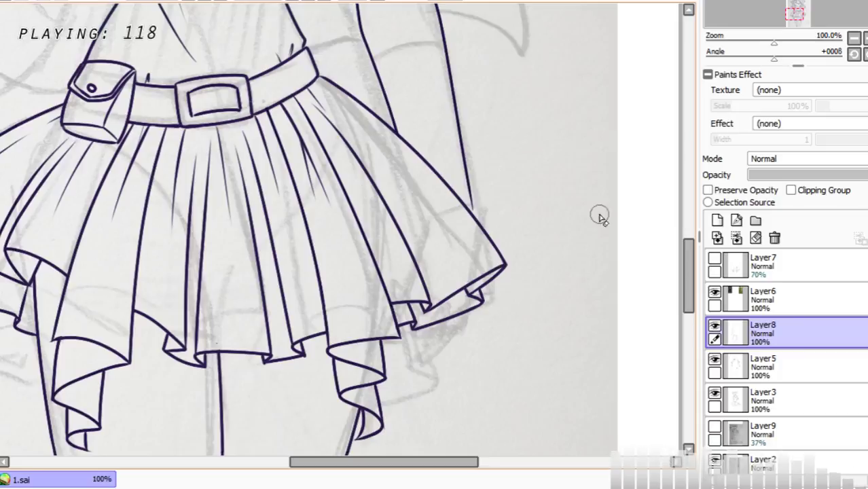
pyautogui.moveTo(688, 273); pyautogui.dragTo(685, 256)
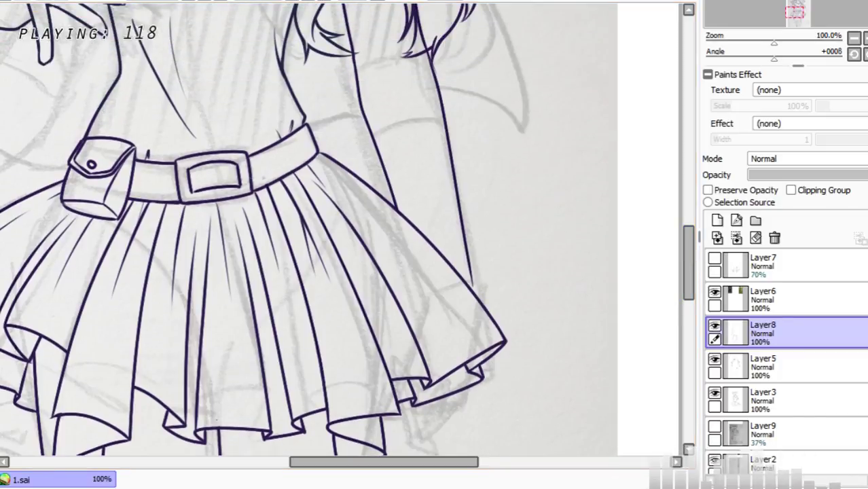
pyautogui.moveTo(353, 125)
pyautogui.mouseDown()
pyautogui.moveTo(465, 102)
pyautogui.moveTo(340, 312)
pyautogui.moveTo(353, 124)
pyautogui.mouseUp()
pyautogui.hotkey('ctrl', 't')
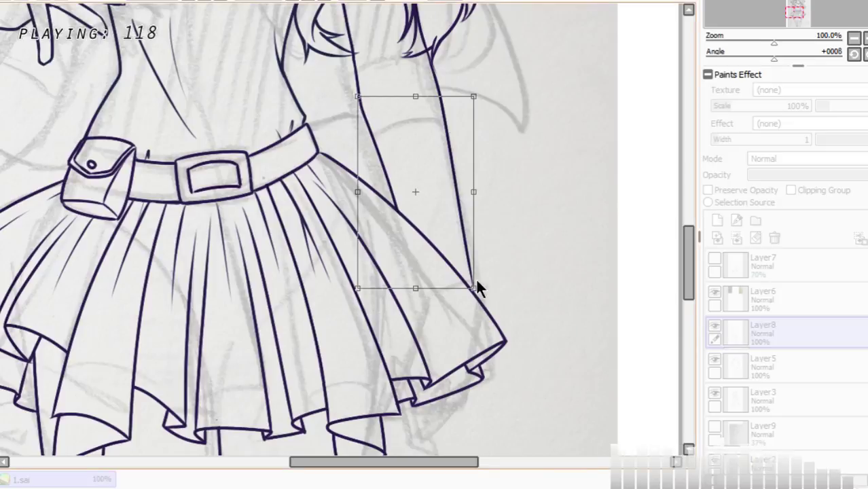
pyautogui.moveTo(478, 286); pyautogui.dragTo(481, 285)
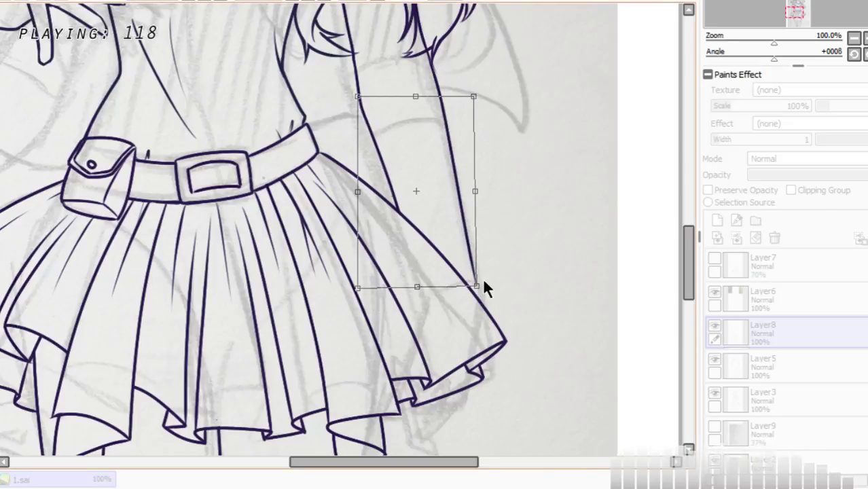
pyautogui.press('Return')
pyautogui.hotkey('ctrl', 'd')
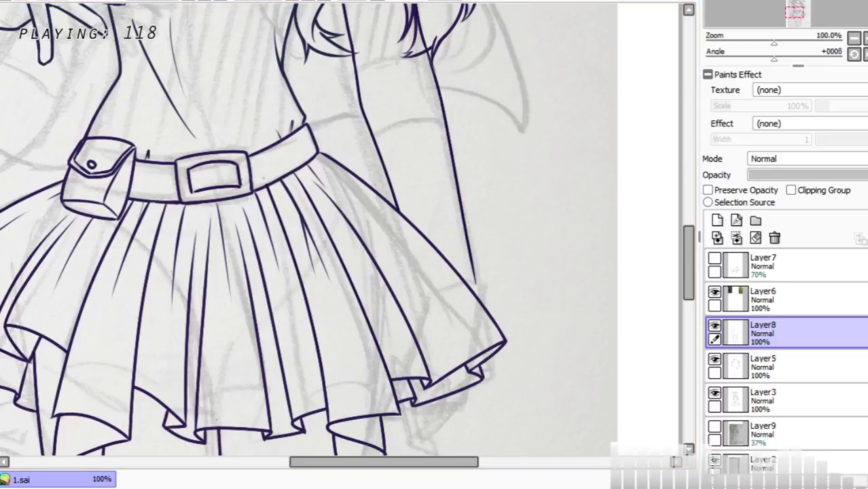
# Step: Extend the outer forearm line down to meet the edge of the skirt
pyautogui.click(211, 2)
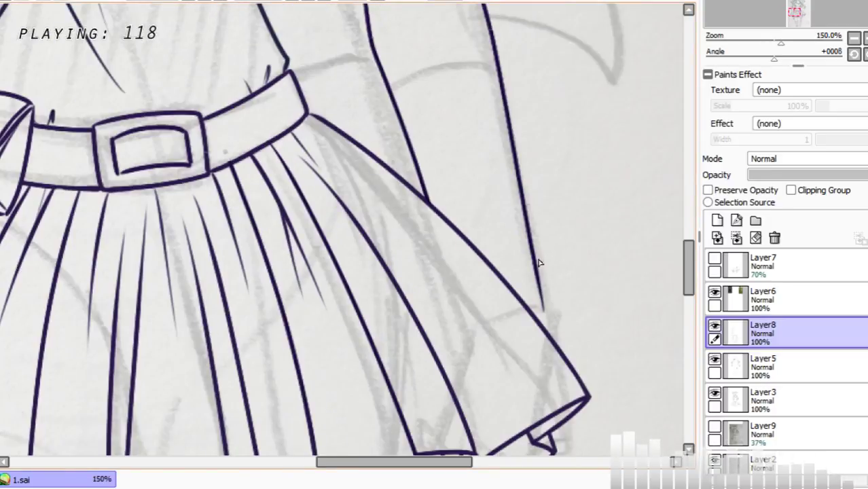
pyautogui.moveTo(533, 250); pyautogui.dragTo(549, 333)
pyautogui.hotkey('ctrl', 'z')
pyautogui.moveTo(538, 290); pyautogui.dragTo(549, 336)
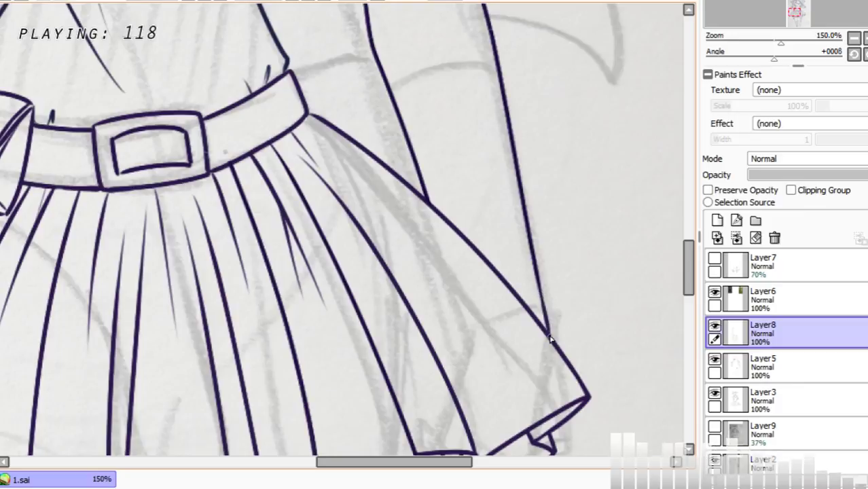
# Step: Draw a curved sleeve hem across the upper arm on Layer8
pyautogui.moveTo(688, 277); pyautogui.dragTo(673, 204)
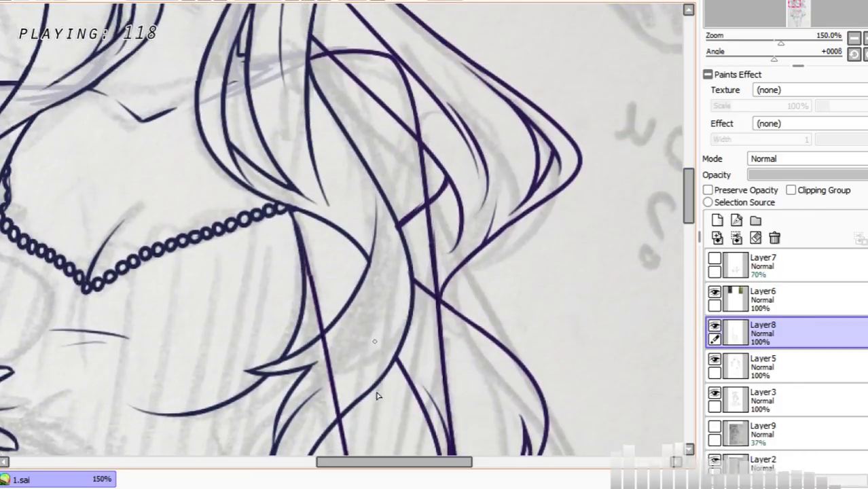
pyautogui.moveTo(397, 465); pyautogui.dragTo(343, 465)
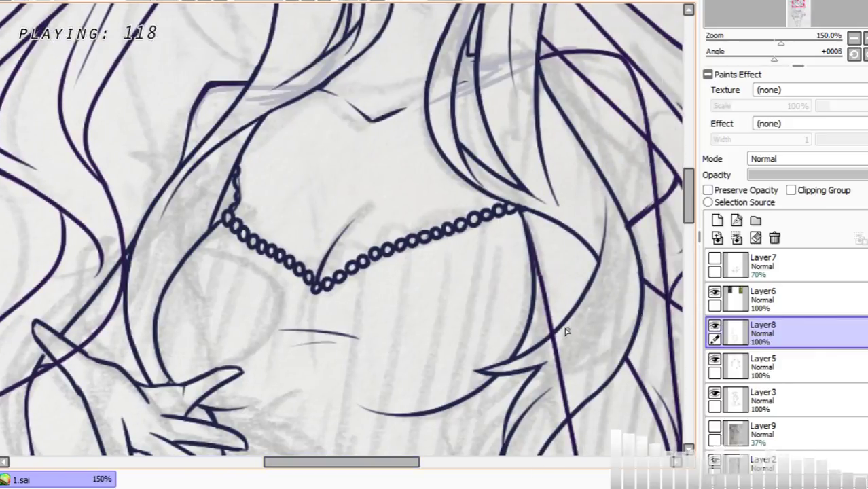
pyautogui.moveTo(553, 343)
pyautogui.mouseDown()
pyautogui.moveTo(643, 319)
pyautogui.moveTo(678, 333)
pyautogui.mouseUp()
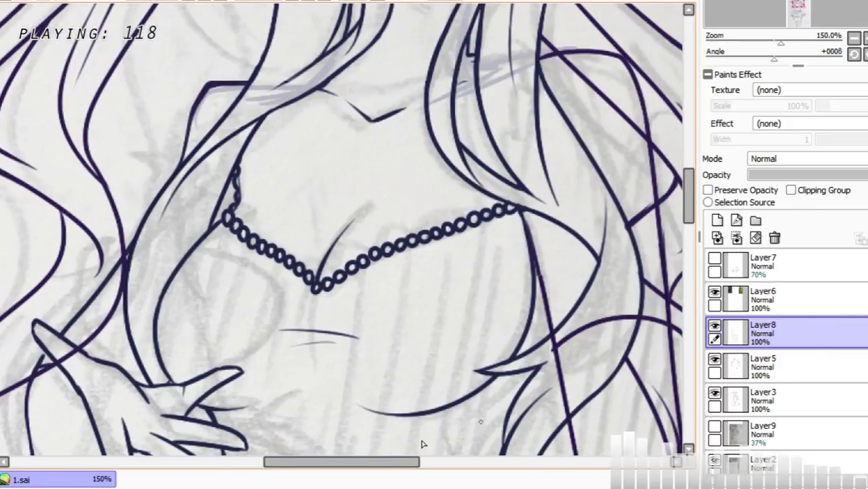
# Step: Redraw the sleeve's outer and inner edges down to the hem, undoing stray strokes and trimming the hem's overhang
pyautogui.moveTo(404, 462); pyautogui.dragTo(453, 462)
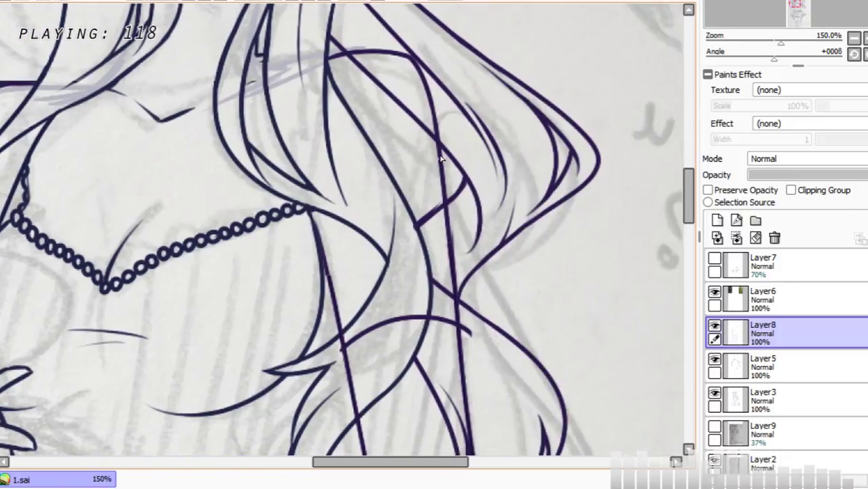
pyautogui.moveTo(440, 157); pyautogui.dragTo(461, 289)
pyautogui.hotkey('ctrl', 'z')
pyautogui.moveTo(444, 173); pyautogui.dragTo(465, 326)
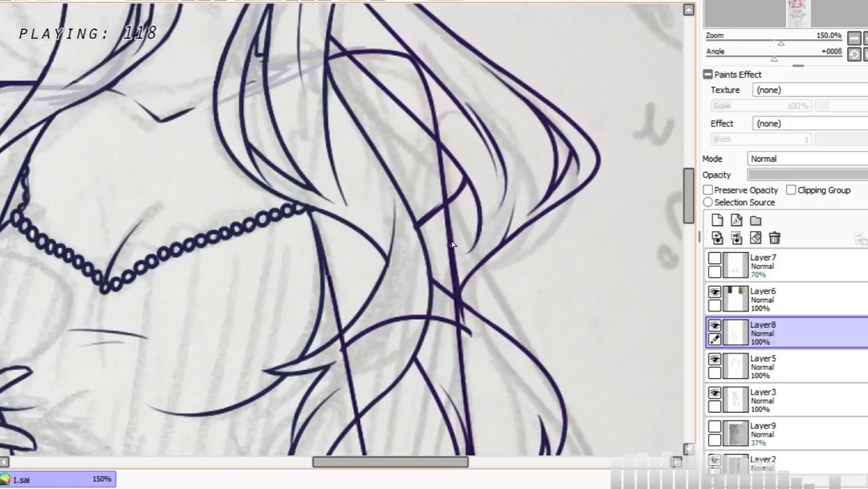
pyautogui.moveTo(451, 243); pyautogui.dragTo(466, 333)
pyautogui.hotkey('ctrl', 'z')
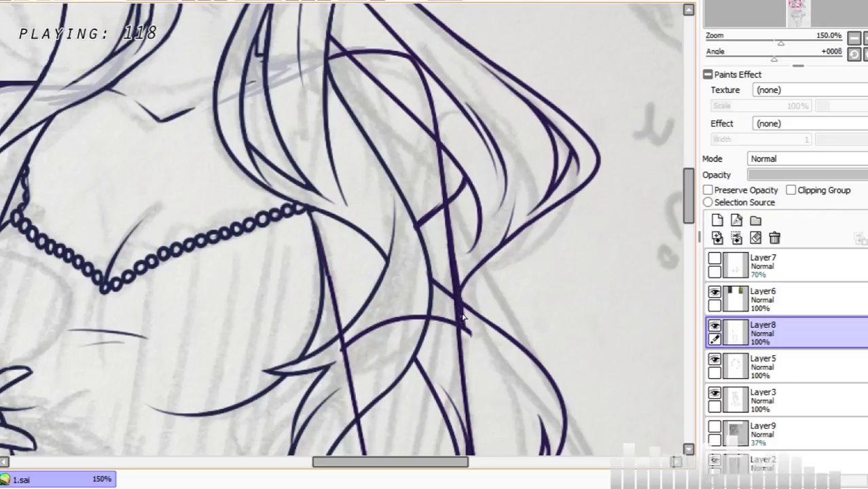
pyautogui.moveTo(329, 268); pyautogui.dragTo(342, 343)
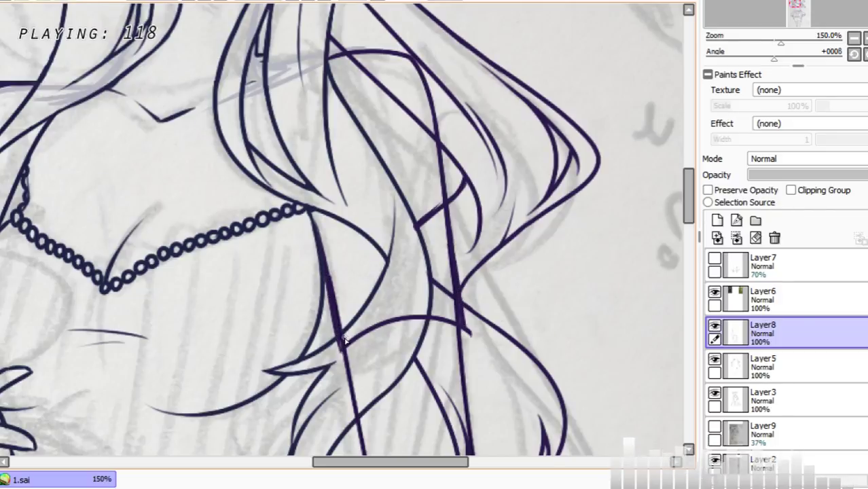
pyautogui.hotkey('ctrl', 'z')
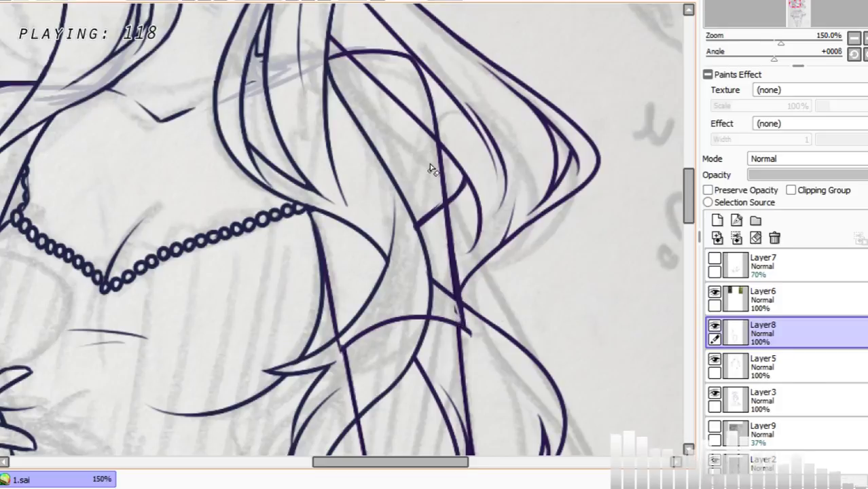
pyautogui.hotkey('ctrl', 'z')
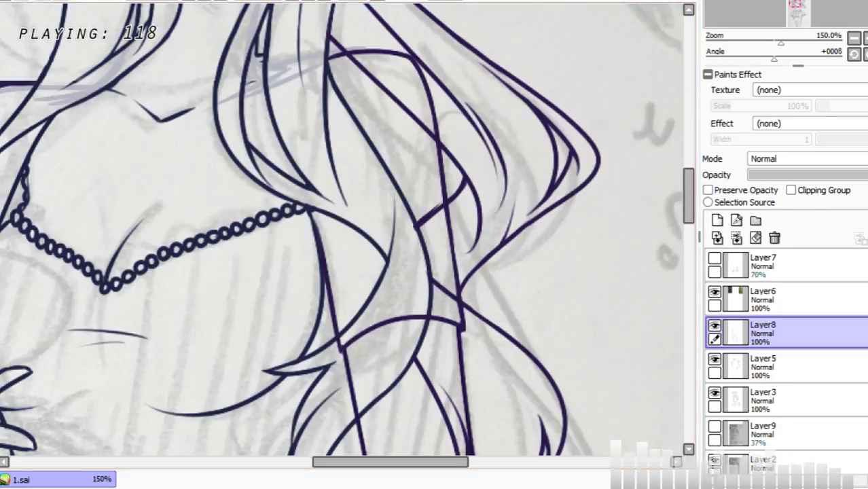
# Step: Check which hair lines belong to Layer5 and erase those on it that cross the upper arm and sleeve
pyautogui.click(186, 1)
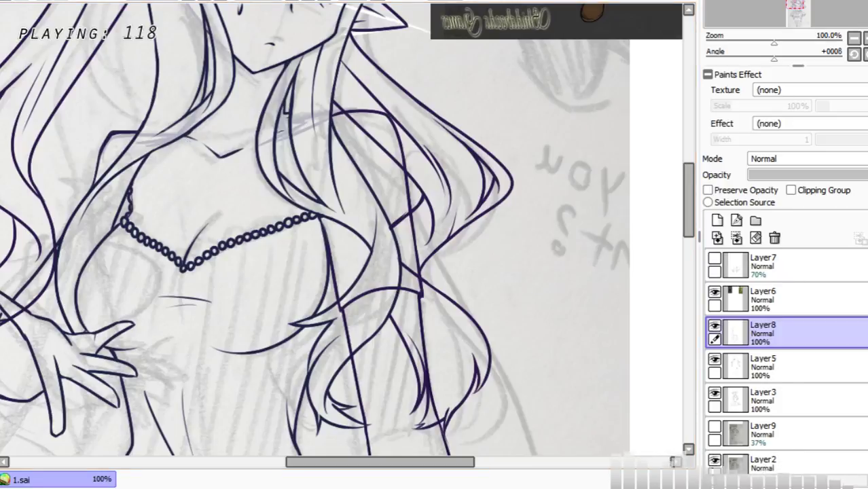
pyautogui.click(715, 358)
pyautogui.click(714, 358)
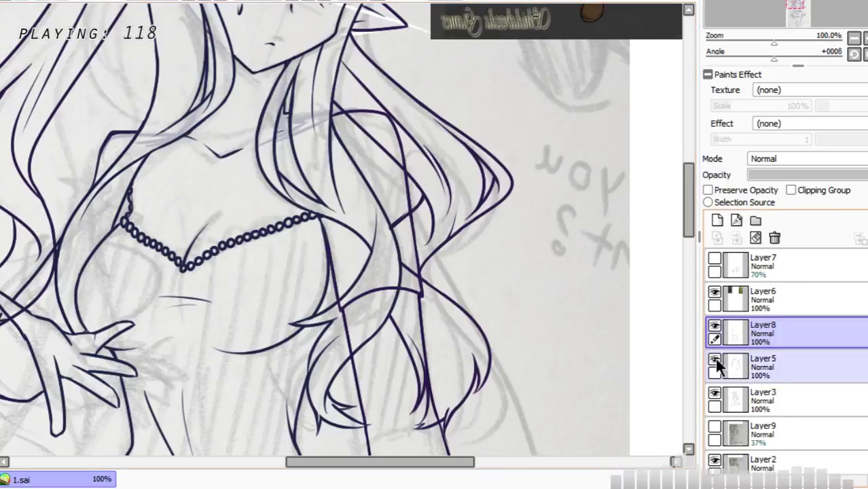
pyautogui.click(753, 365)
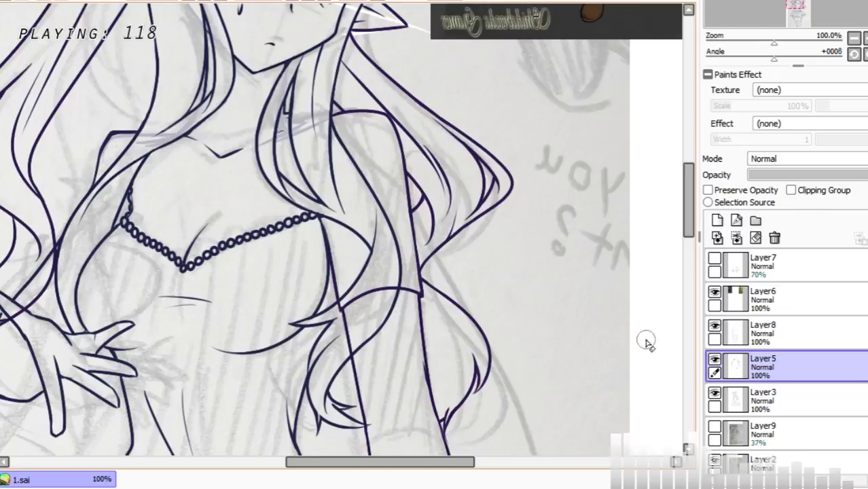
# Step: Check the hair with Layer8 briefly hidden, and erase the arm and hem lines on Layer8 that cross the front hair lock
pyautogui.click(713, 326)
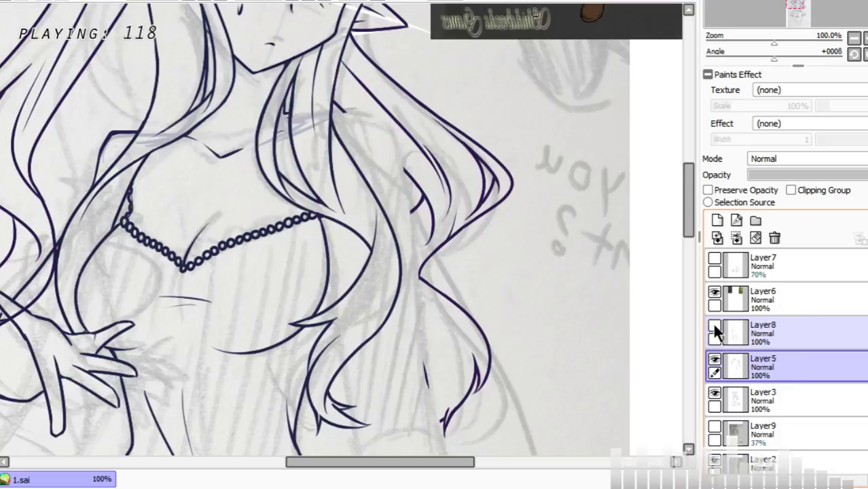
pyautogui.click(713, 325)
pyautogui.click(755, 332)
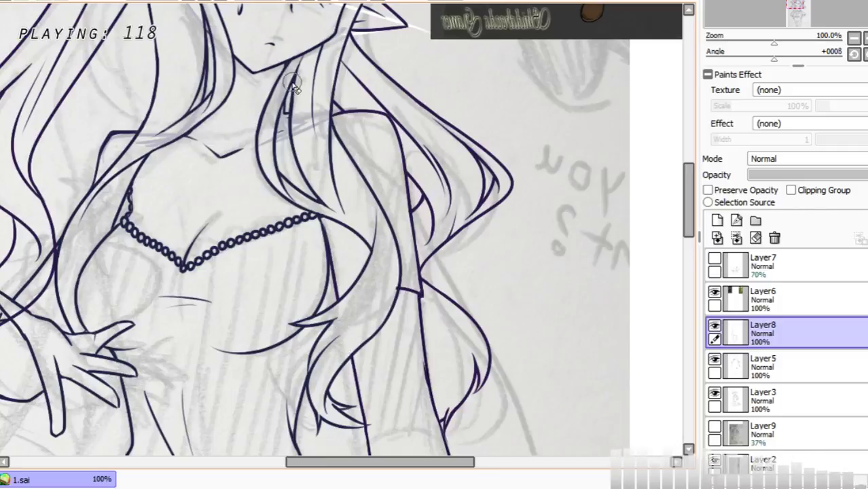
# Step: Restore the unmirrored view, draw a hair strand line from the shoulder down the outer upper arm on Layer5, and hide Layer8
pyautogui.press('h')
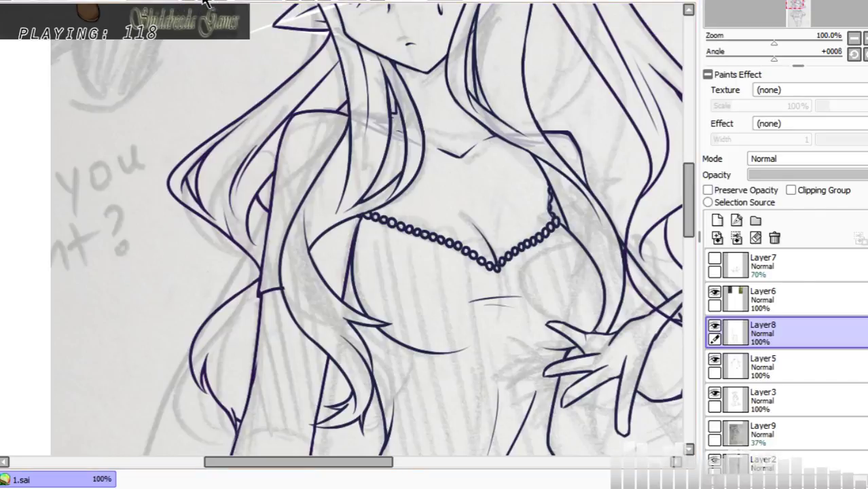
pyautogui.scroll(1, 208, 4)
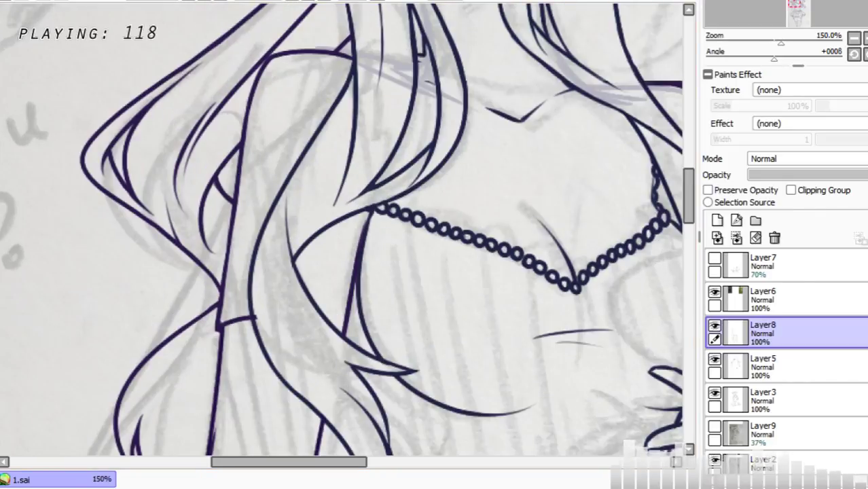
pyautogui.click(799, 368)
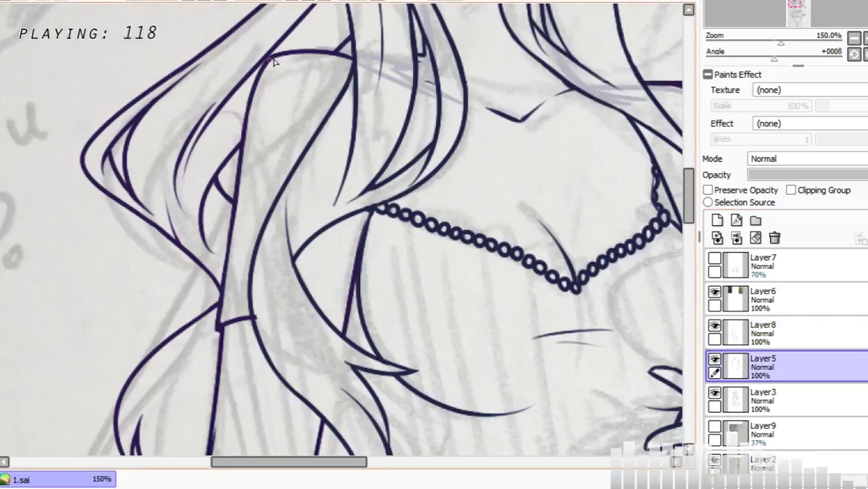
pyautogui.moveTo(256, 86); pyautogui.dragTo(243, 253)
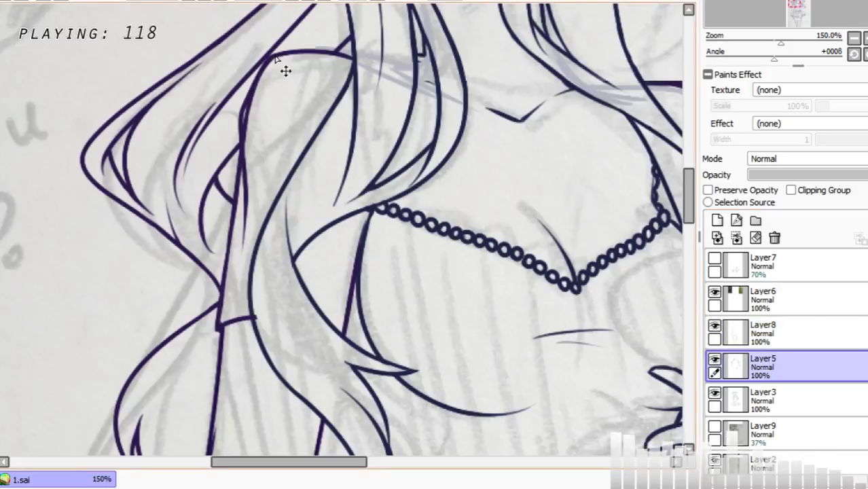
pyautogui.hotkey('ctrl', 'z')
pyautogui.moveTo(258, 66); pyautogui.dragTo(230, 261)
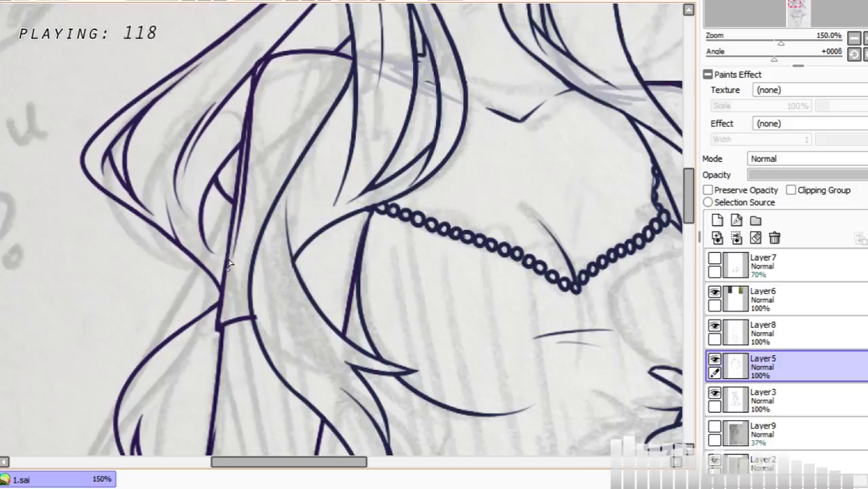
pyautogui.hotkey('ctrl', 'z')
pyautogui.moveTo(265, 61)
pyautogui.mouseDown()
pyautogui.moveTo(241, 245)
pyautogui.moveTo(236, 230)
pyautogui.mouseUp()
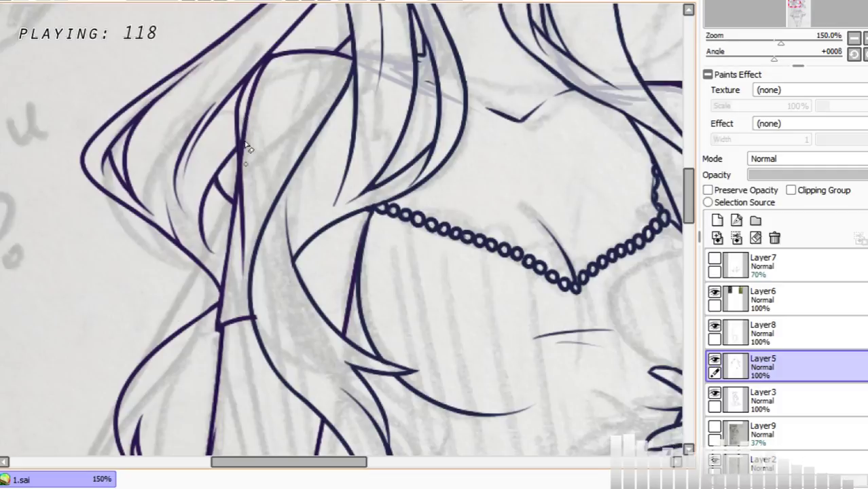
pyautogui.click(724, 334)
pyautogui.click(716, 327)
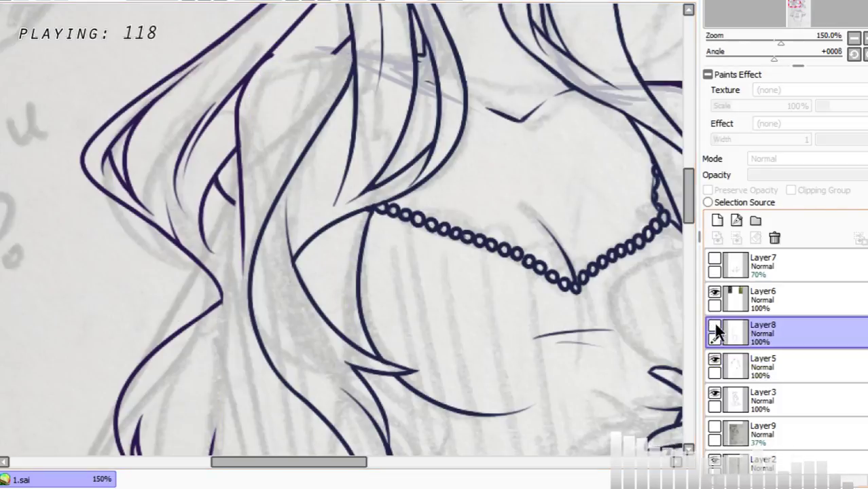
# Step: Show Layer8 again and erase the part of the new Layer5 strand that overlaps the outer upper arm
pyautogui.click(716, 327)
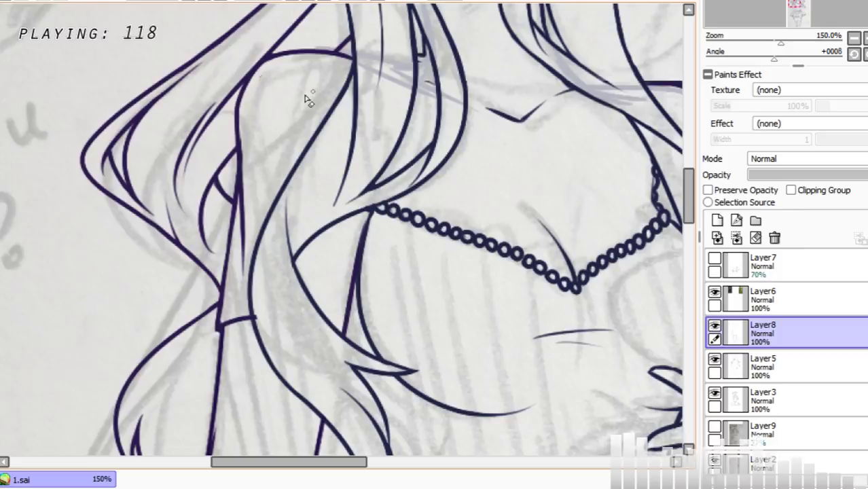
pyautogui.click(765, 377)
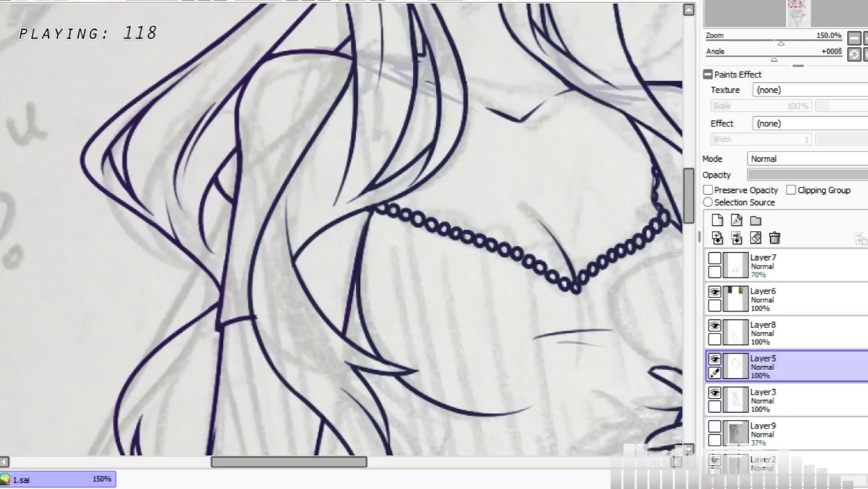
pyautogui.click(777, 344)
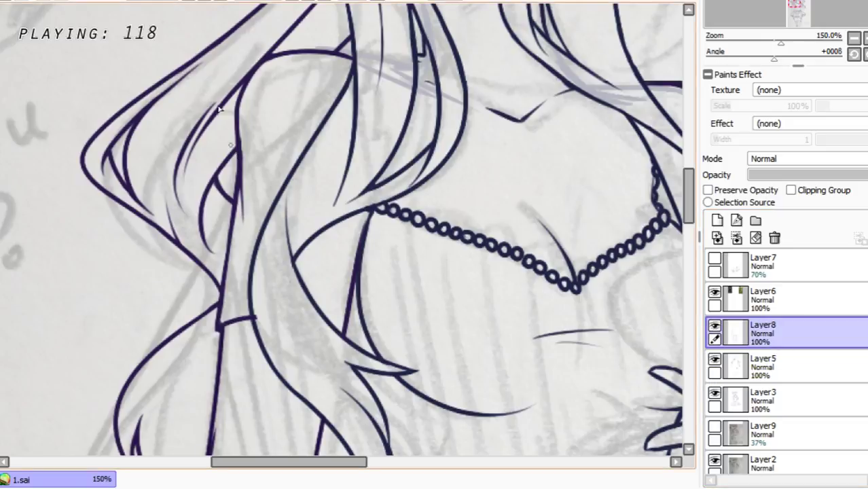
# Step: Draw two short crease strokes at the lowered arm's elbow on Layer8, undoing the attempts that do not fit
pyautogui.click(193, 3)
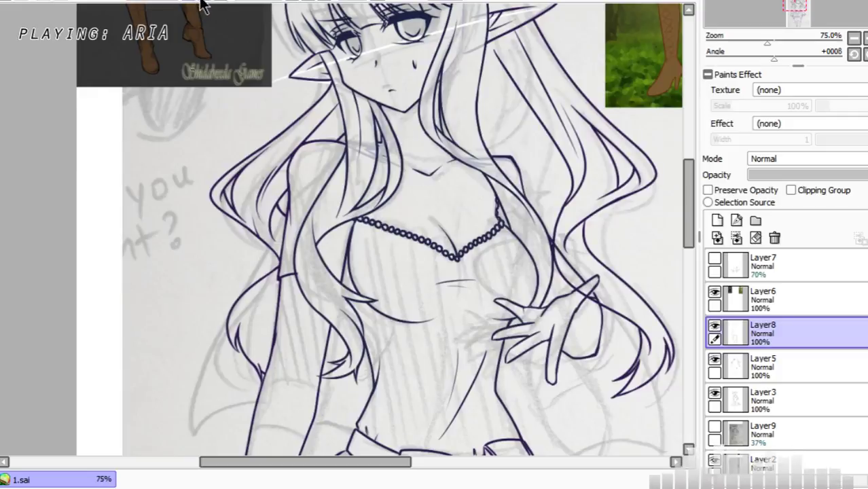
pyautogui.moveTo(688, 231); pyautogui.dragTo(688, 259)
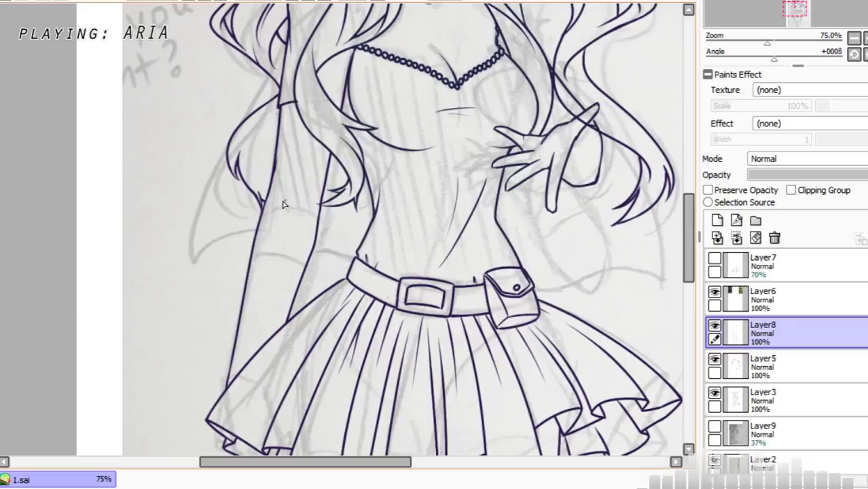
pyautogui.moveTo(279, 201); pyautogui.dragTo(300, 202)
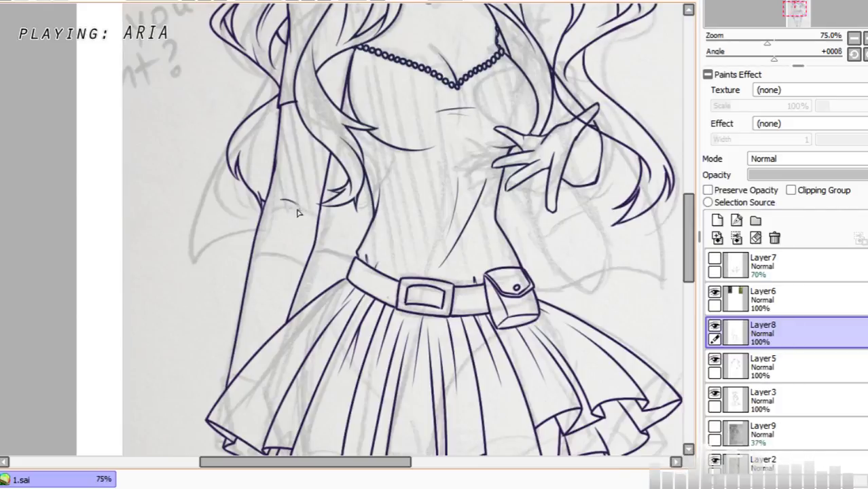
pyautogui.click(208, 1)
pyautogui.click(210, 1)
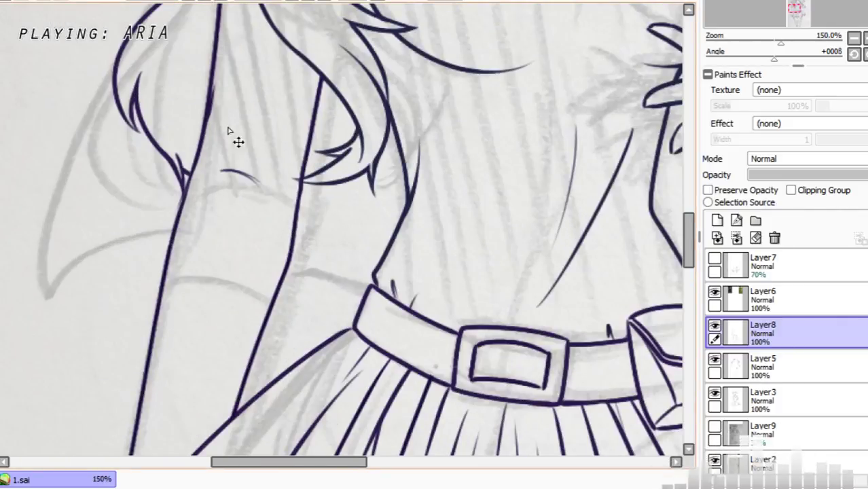
pyautogui.hotkey('ctrl', 'z')
pyautogui.moveTo(203, 181)
pyautogui.mouseDown()
pyautogui.moveTo(255, 190)
pyautogui.moveTo(264, 215)
pyautogui.mouseUp()
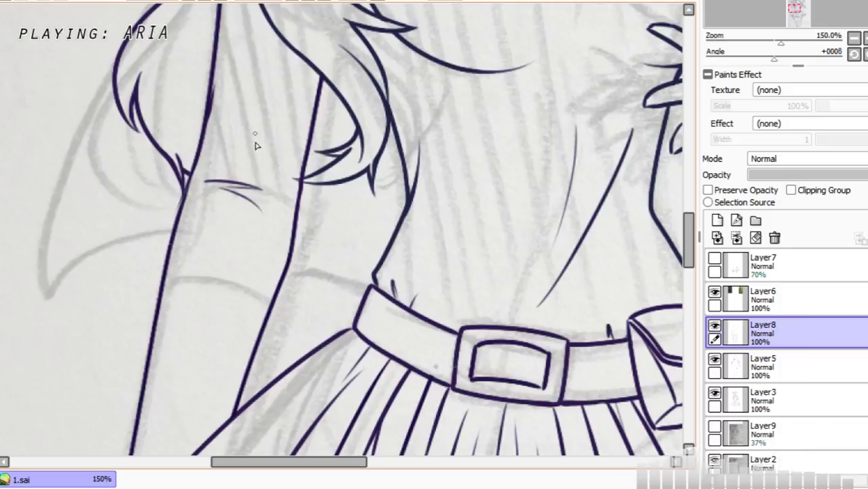
pyautogui.hotkey('ctrl', 'z')
pyautogui.hotkey('ctrl', 'z')
pyautogui.moveTo(225, 182); pyautogui.dragTo(265, 194)
pyautogui.moveTo(230, 193); pyautogui.dragTo(247, 201)
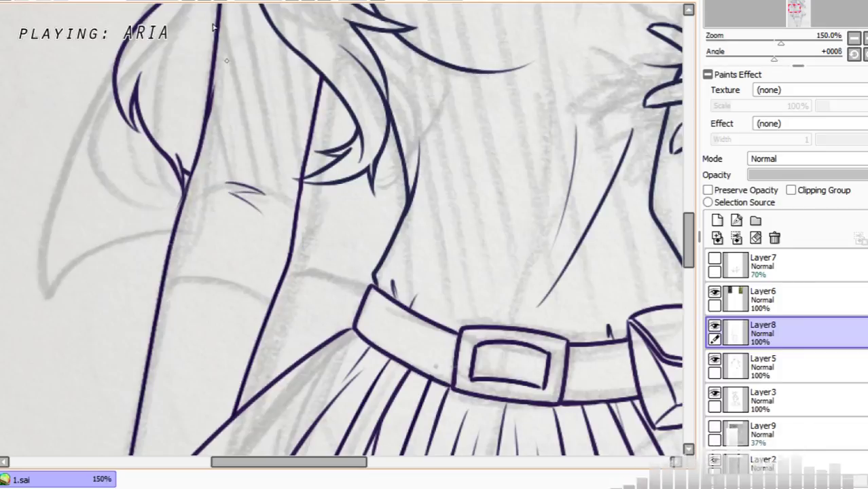
# Step: Draw two teardrop-shaped loops meeting at a top point on the knee area of the front boot
pyautogui.scroll(-3, 198, 5)
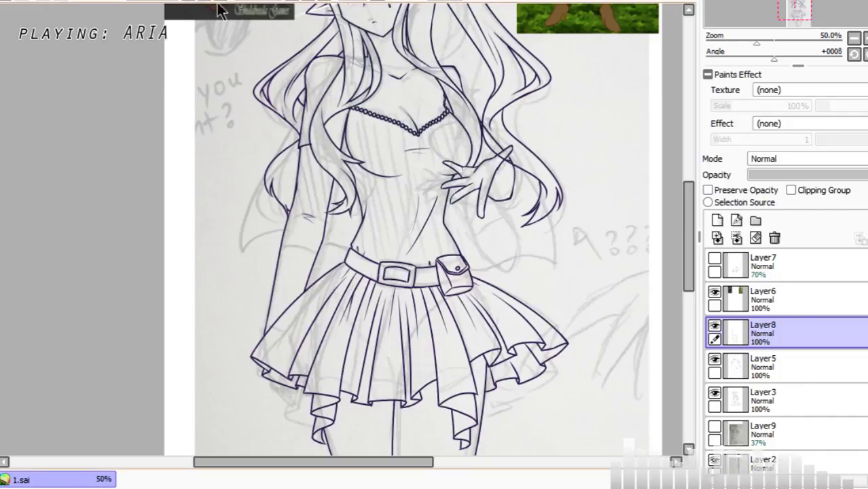
pyautogui.moveTo(685, 222); pyautogui.dragTo(693, 306)
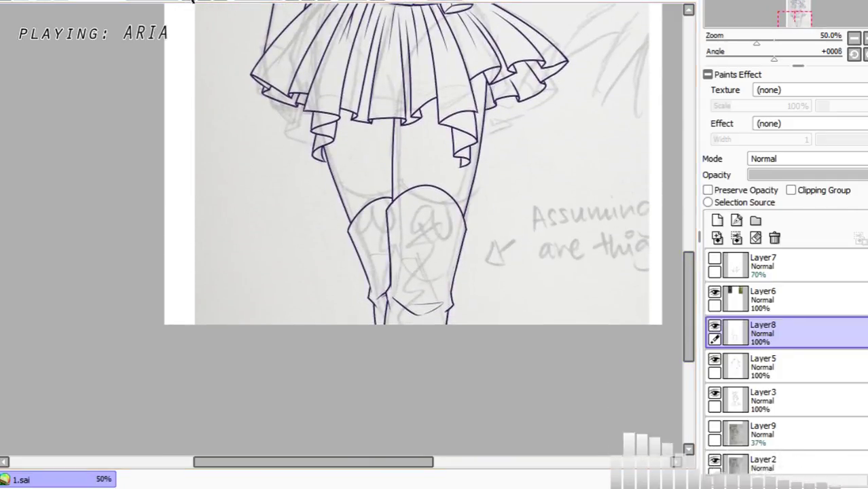
pyautogui.click(208, 1)
pyautogui.click(207, 1)
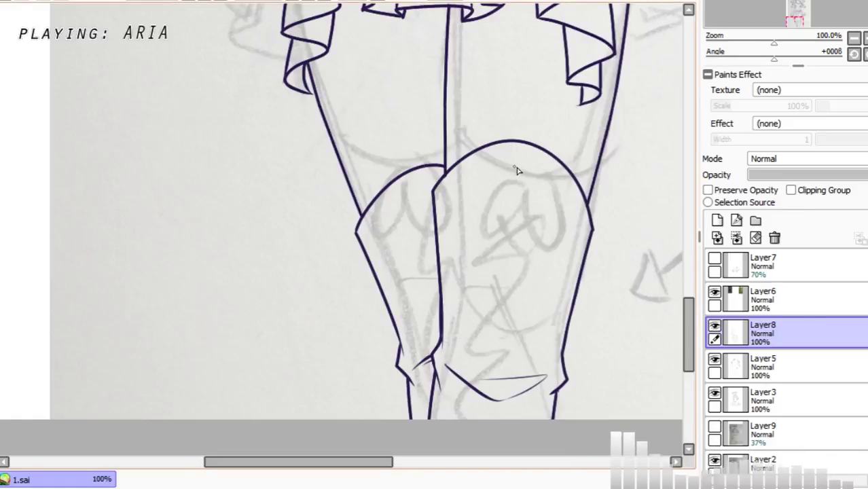
pyautogui.scroll(1, 251, 79)
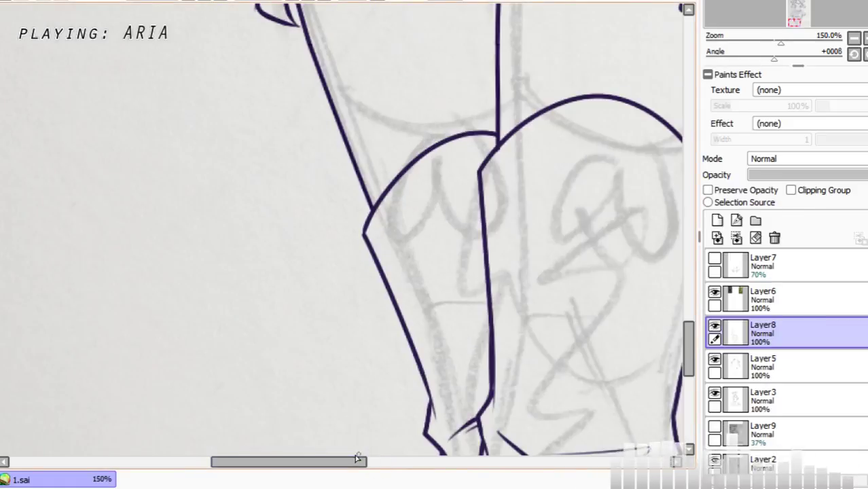
pyautogui.moveTo(358, 459); pyautogui.dragTo(419, 460)
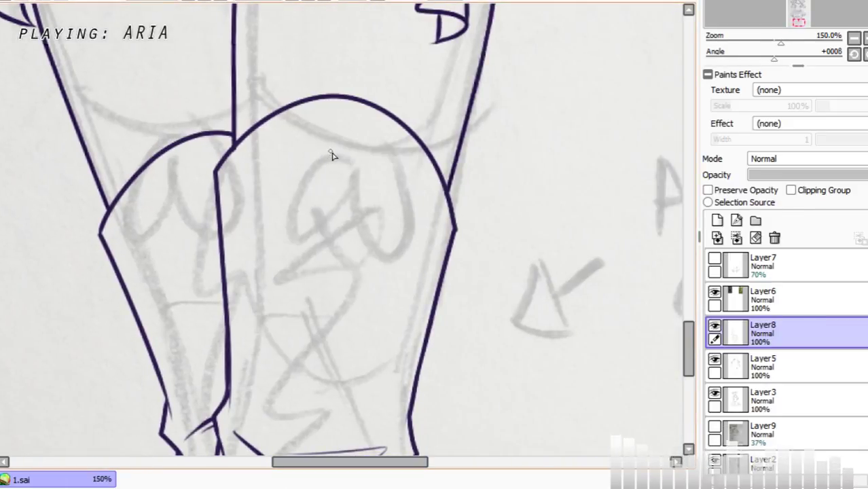
pyautogui.moveTo(330, 149)
pyautogui.mouseDown()
pyautogui.moveTo(368, 209)
pyautogui.moveTo(333, 148)
pyautogui.moveTo(345, 215)
pyautogui.moveTo(333, 144)
pyautogui.moveTo(355, 237)
pyautogui.moveTo(342, 202)
pyautogui.moveTo(386, 233)
pyautogui.moveTo(331, 136)
pyautogui.mouseUp()
pyautogui.hotkey('ctrl', 'z')
pyautogui.hotkey('ctrl', 'z')
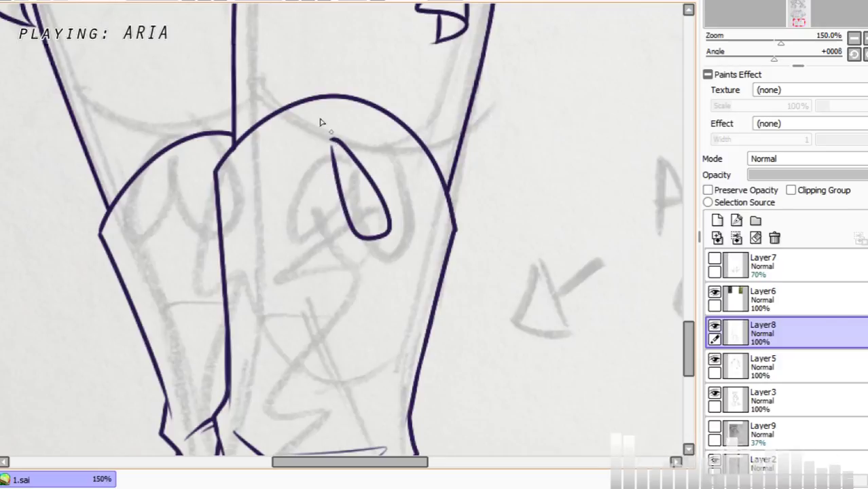
pyautogui.scroll(1, 233, 28)
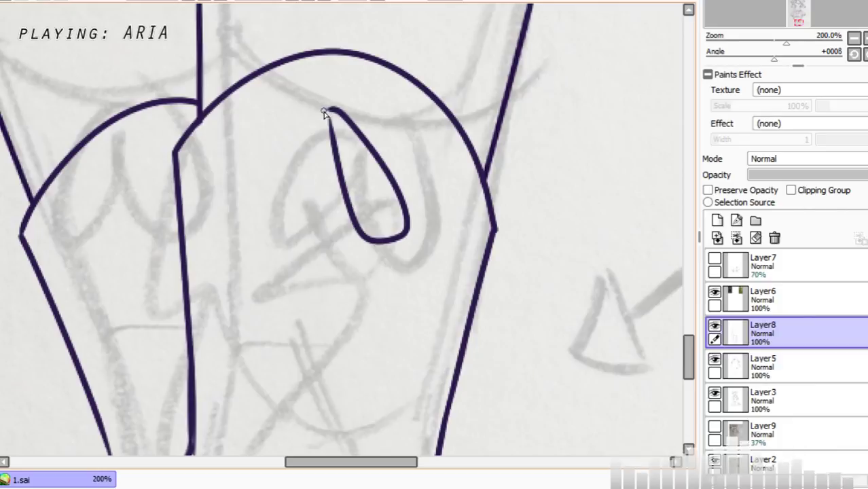
pyautogui.moveTo(322, 110)
pyautogui.mouseDown()
pyautogui.moveTo(257, 193)
pyautogui.moveTo(312, 199)
pyautogui.moveTo(335, 139)
pyautogui.moveTo(372, 224)
pyautogui.moveTo(381, 194)
pyautogui.mouseUp()
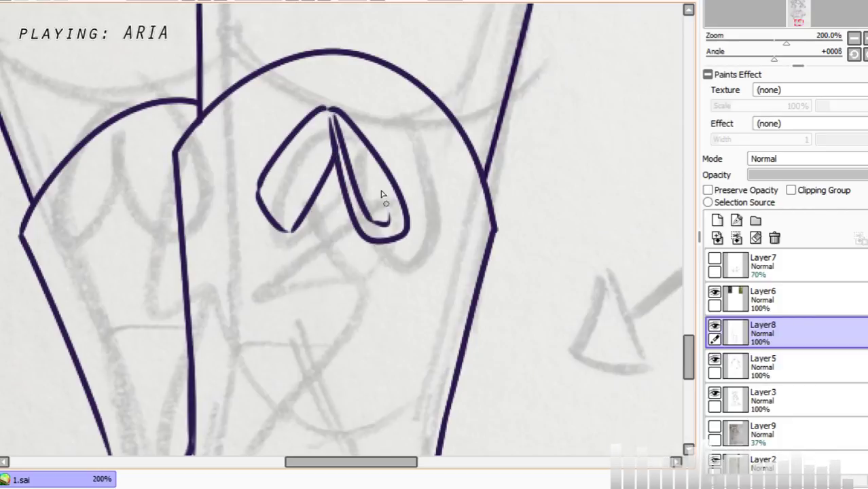
# Step: Add an inner contour inside both loops on the front boot, redrawing the one that goes wrong
pyautogui.moveTo(336, 118)
pyautogui.mouseDown()
pyautogui.moveTo(378, 188)
pyautogui.moveTo(387, 223)
pyautogui.mouseUp()
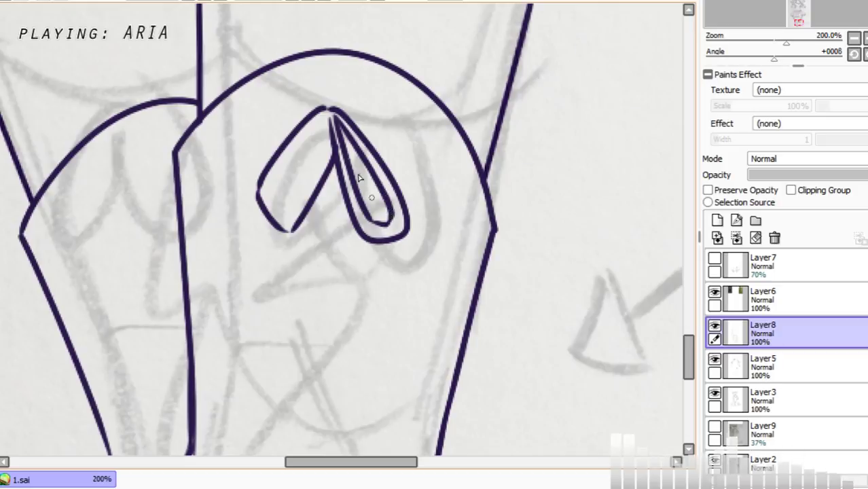
pyautogui.moveTo(327, 123)
pyautogui.mouseDown()
pyautogui.moveTo(275, 170)
pyautogui.moveTo(262, 195)
pyautogui.moveTo(302, 140)
pyautogui.moveTo(269, 186)
pyautogui.mouseUp()
pyautogui.hotkey('ctrl', 'z')
pyautogui.hotkey('ctrl', 'z')
pyautogui.moveTo(326, 119)
pyautogui.mouseDown()
pyautogui.moveTo(266, 194)
pyautogui.moveTo(268, 185)
pyautogui.moveTo(287, 216)
pyautogui.moveTo(322, 158)
pyautogui.moveTo(330, 121)
pyautogui.moveTo(305, 190)
pyautogui.mouseUp()
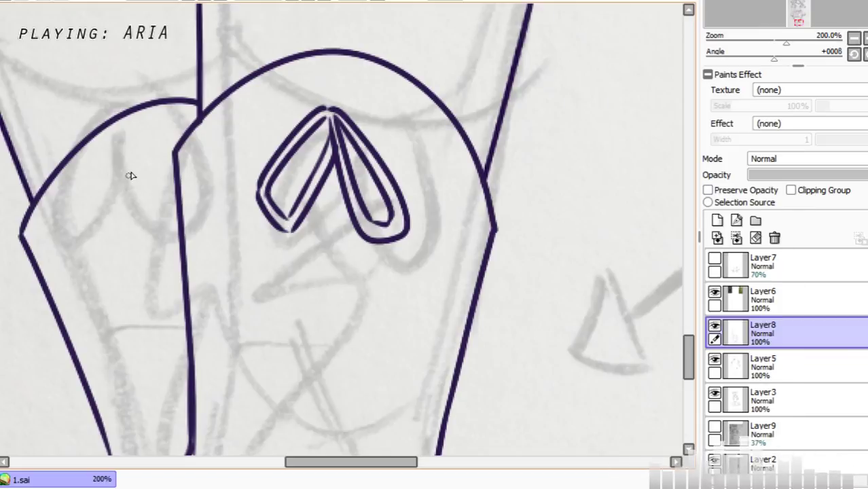
# Step: Draw a narrower teardrop loop with an inner contour on the rear boot, redrawing the strokes that do not fit
pyautogui.moveTo(152, 155)
pyautogui.mouseDown()
pyautogui.moveTo(108, 264)
pyautogui.moveTo(165, 277)
pyautogui.mouseUp()
pyautogui.moveTo(156, 156); pyautogui.dragTo(161, 284)
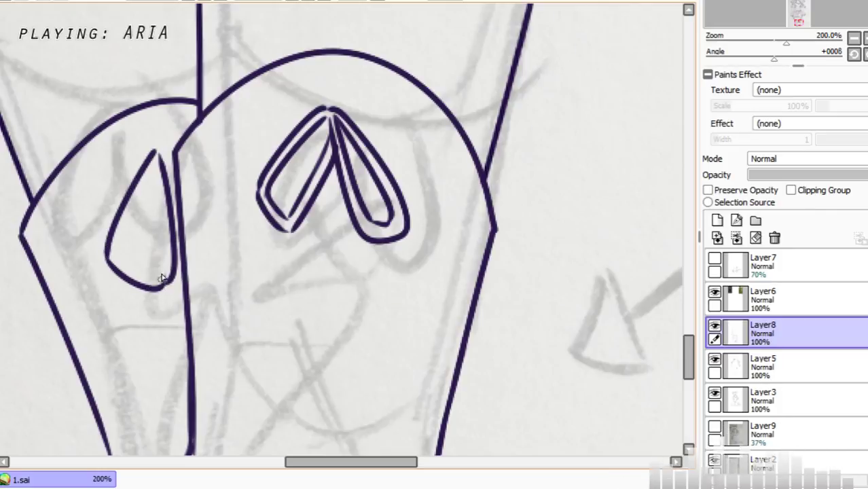
pyautogui.hotkey('ctrl', 'z')
pyautogui.moveTo(156, 155); pyautogui.dragTo(160, 284)
pyautogui.moveTo(155, 174)
pyautogui.mouseDown()
pyautogui.moveTo(120, 258)
pyautogui.moveTo(120, 249)
pyautogui.moveTo(153, 277)
pyautogui.mouseUp()
pyautogui.moveTo(152, 175); pyautogui.dragTo(161, 277)
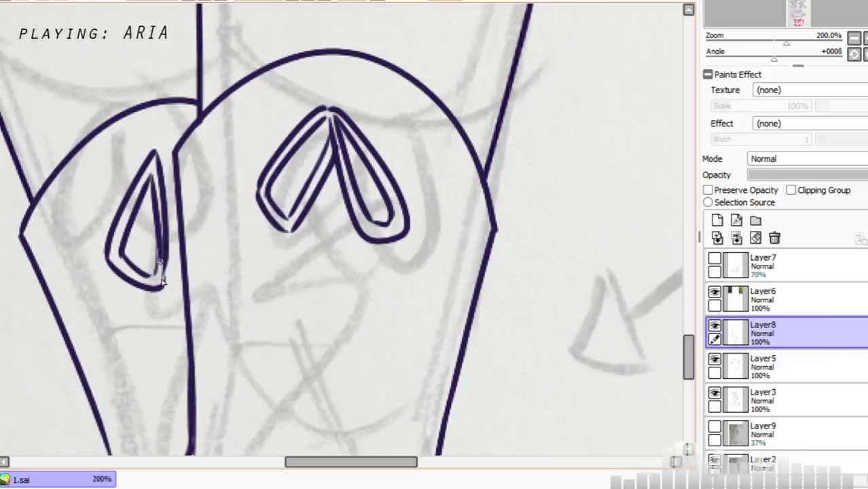
pyautogui.hotkey('ctrl', 'z')
pyautogui.moveTo(153, 176); pyautogui.dragTo(154, 267)
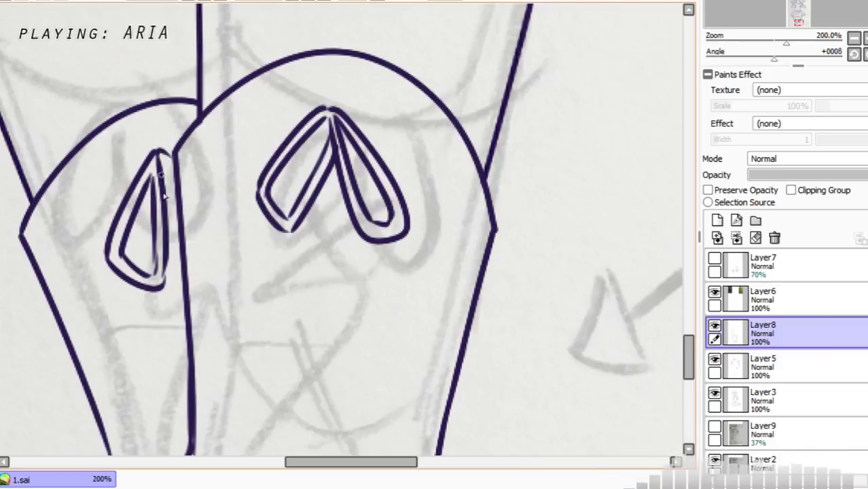
# Step: Draw the visible part of a second loop on the rear boot, ending at the front boot's edge
pyautogui.moveTo(161, 167); pyautogui.dragTo(183, 272)
pyautogui.moveTo(167, 172)
pyautogui.mouseDown()
pyautogui.moveTo(179, 215)
pyautogui.moveTo(169, 165)
pyautogui.mouseUp()
pyautogui.hotkey('ctrl', 'z')
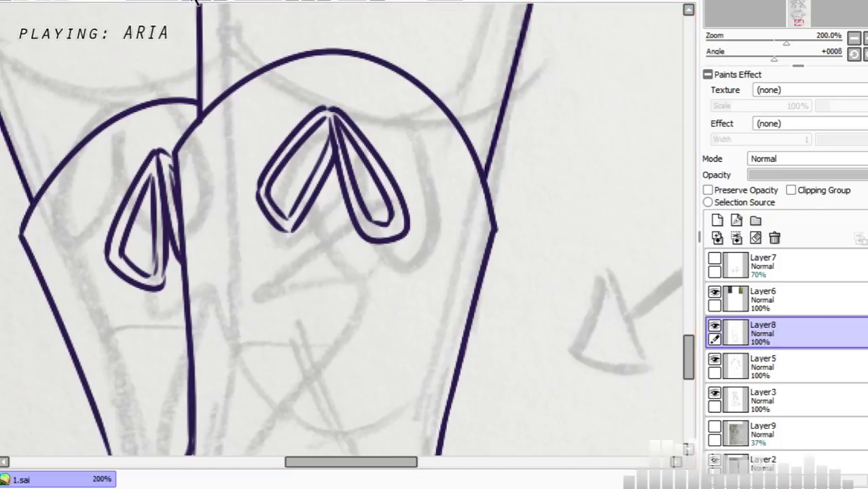
# Step: Examine the two coloured character references and compare them with the torso and hair line art
pyautogui.click(192, 1)
pyautogui.click(193, 1)
pyautogui.click(193, 1)
pyautogui.moveTo(687, 309); pyautogui.dragTo(689, 125)
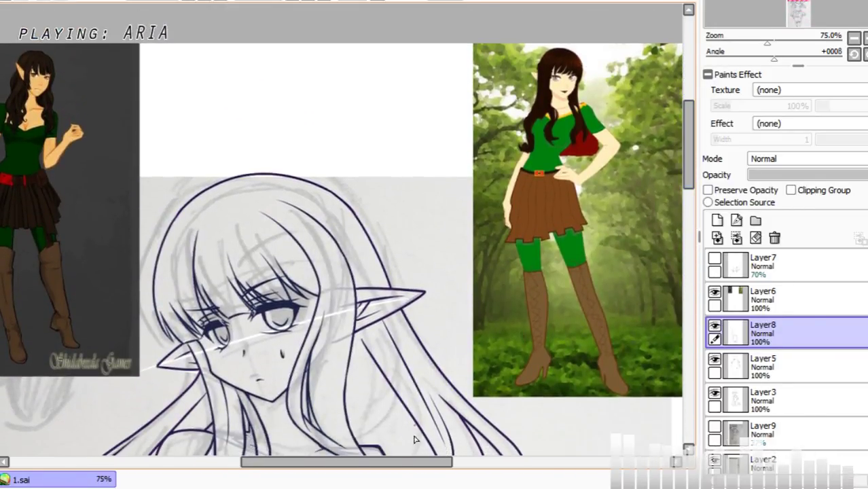
pyautogui.moveTo(391, 459)
pyautogui.mouseDown()
pyautogui.moveTo(314, 459)
pyautogui.moveTo(400, 465)
pyautogui.mouseUp()
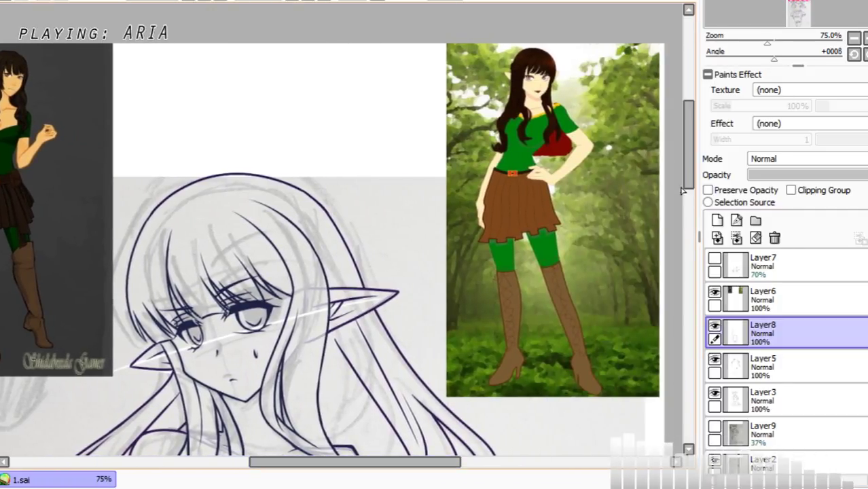
pyautogui.moveTo(683, 174); pyautogui.dragTo(693, 250)
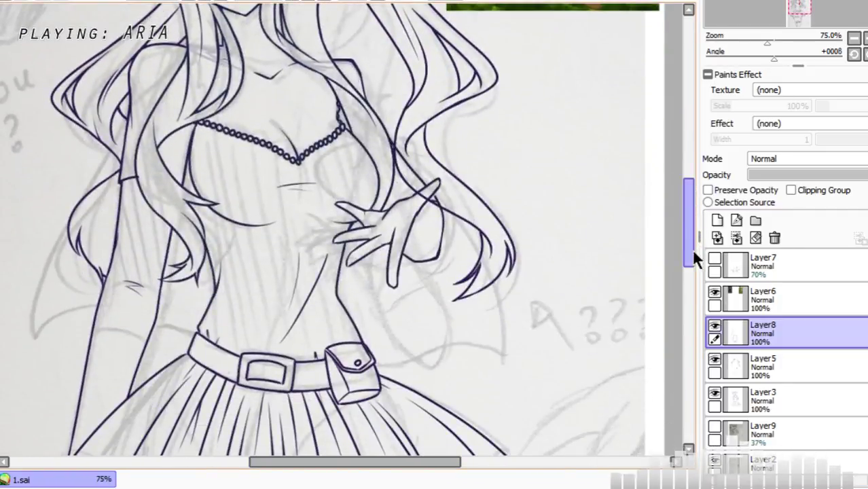
pyautogui.scroll(1, 197, 5)
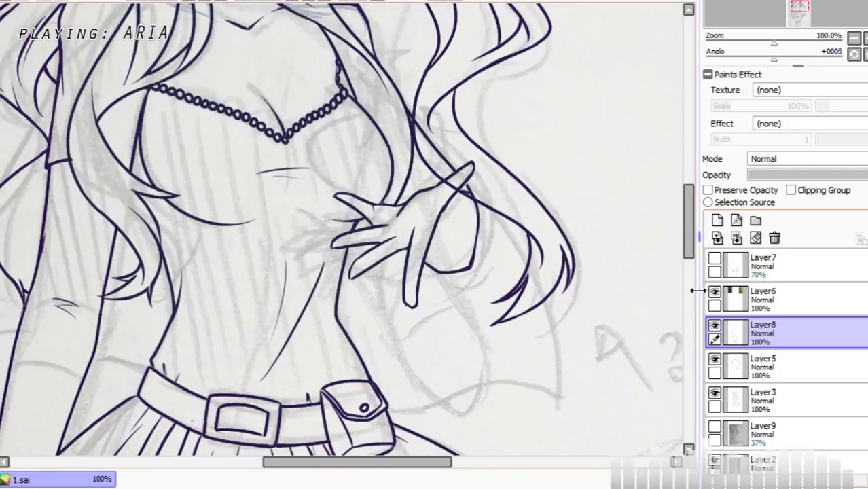
pyautogui.moveTo(688, 234); pyautogui.dragTo(688, 214)
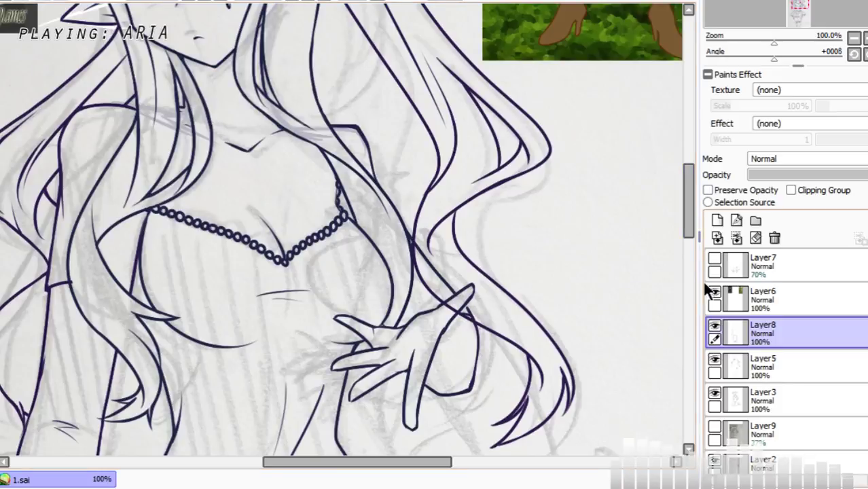
# Step: Check which hair lines belong to Layer5 by toggling its visibility, and erase its strand crossing the raised hand and forearm
pyautogui.click(715, 358)
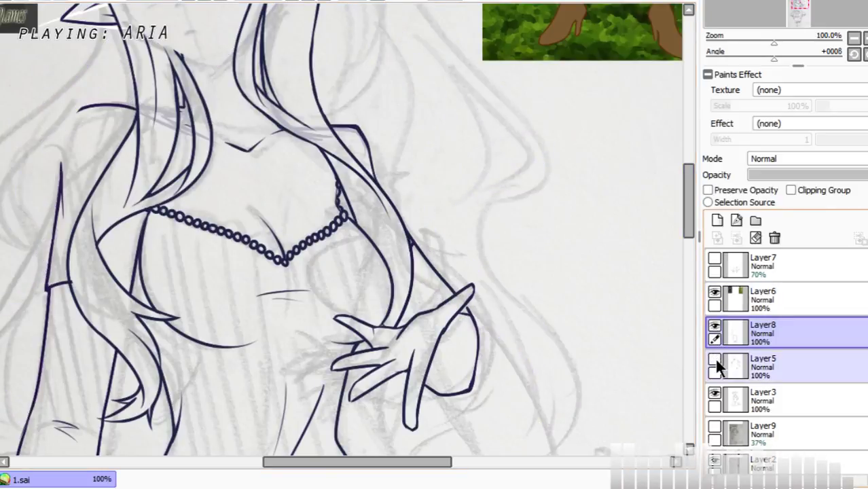
pyautogui.click(714, 359)
pyautogui.click(716, 359)
pyautogui.click(715, 358)
pyautogui.click(720, 365)
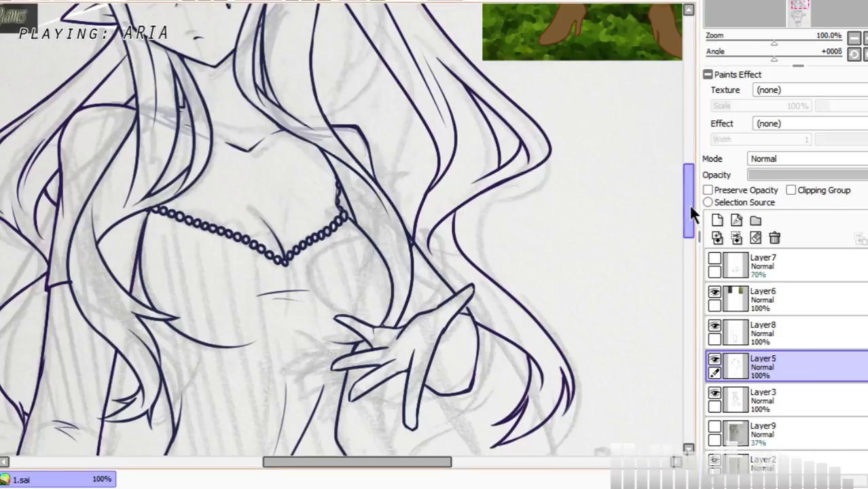
# Step: Draw a long strand line inside the back hair from beside the neck down past the shoulder on Layer5
pyautogui.moveTo(688, 204); pyautogui.dragTo(686, 166)
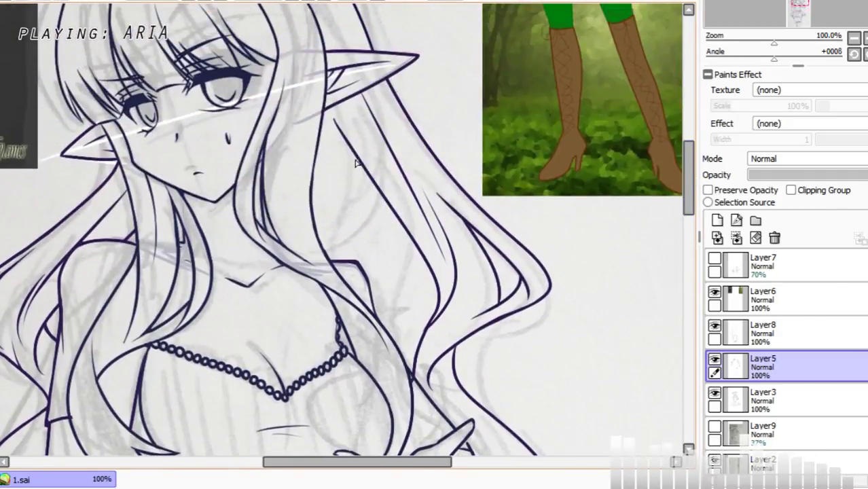
pyautogui.moveTo(348, 148); pyautogui.dragTo(408, 322)
pyautogui.hotkey('ctrl', 'z')
pyautogui.moveTo(359, 163)
pyautogui.mouseDown()
pyautogui.moveTo(414, 294)
pyautogui.moveTo(424, 347)
pyautogui.mouseUp()
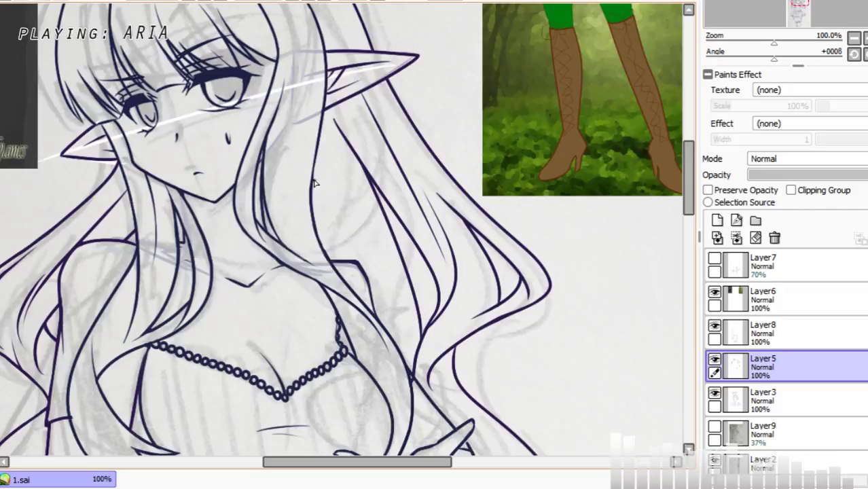
# Step: Draw a short strand line branching off the front hair lock toward the shoulder, undoing and redrawing it several times
pyautogui.moveTo(312, 185); pyautogui.dragTo(357, 271)
pyautogui.hotkey('ctrl', 'z')
pyautogui.moveTo(312, 187); pyautogui.dragTo(347, 256)
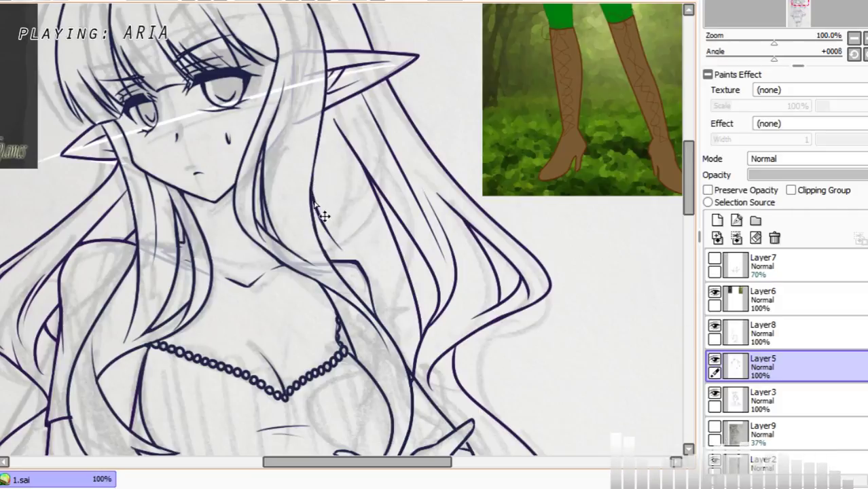
pyautogui.hotkey('ctrl', 'z')
pyautogui.moveTo(308, 194); pyautogui.dragTo(352, 273)
pyautogui.hotkey('ctrl', 'z')
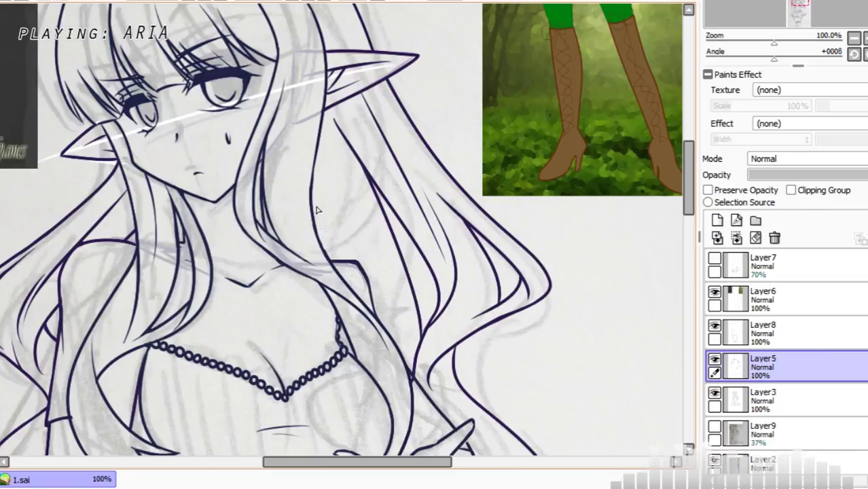
pyautogui.moveTo(309, 195); pyautogui.dragTo(351, 267)
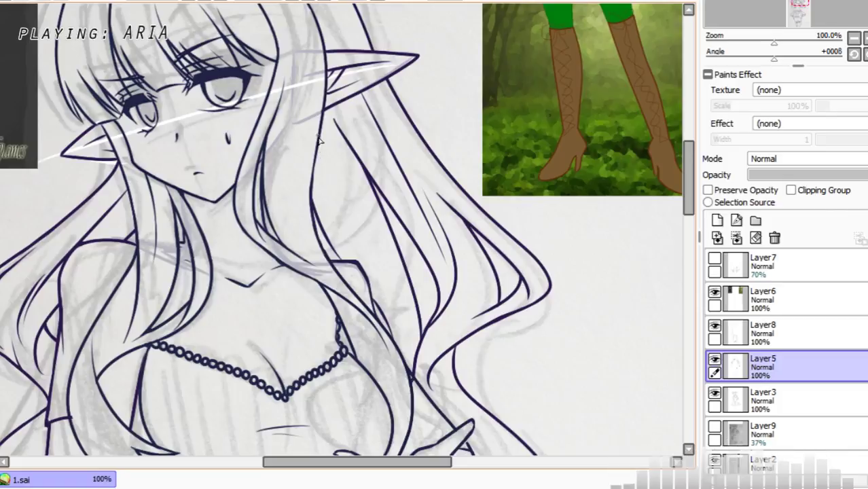
# Step: Draw two strand lines inside the back hair on Layer5, running from beside the neck down over the shoulder
pyautogui.moveTo(319, 139); pyautogui.dragTo(377, 295)
pyautogui.hotkey('ctrl', 'z')
pyautogui.moveTo(320, 137); pyautogui.dragTo(385, 296)
pyautogui.moveTo(350, 203); pyautogui.dragTo(402, 338)
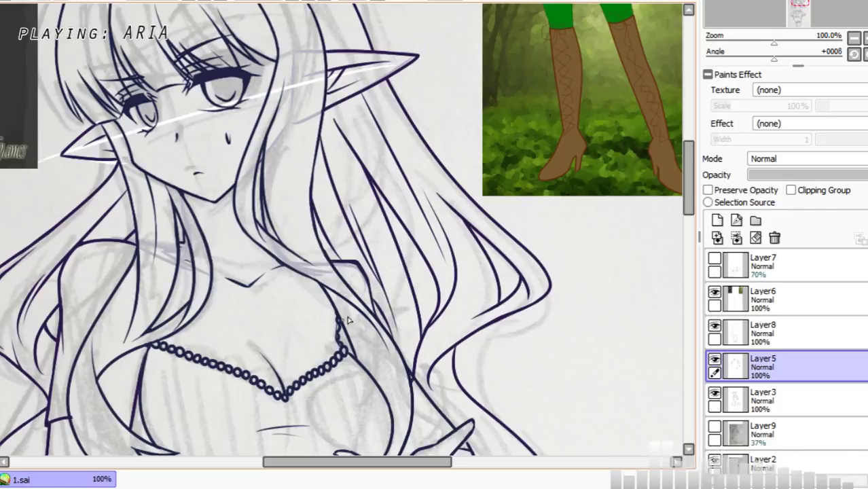
# Step: Sketch faint cape guidelines on Layer2 along both sides of the torso, with the hem curving across the waist
pyautogui.moveTo(685, 202)
pyautogui.mouseDown()
pyautogui.moveTo(696, 257)
pyautogui.moveTo(690, 211)
pyautogui.mouseUp()
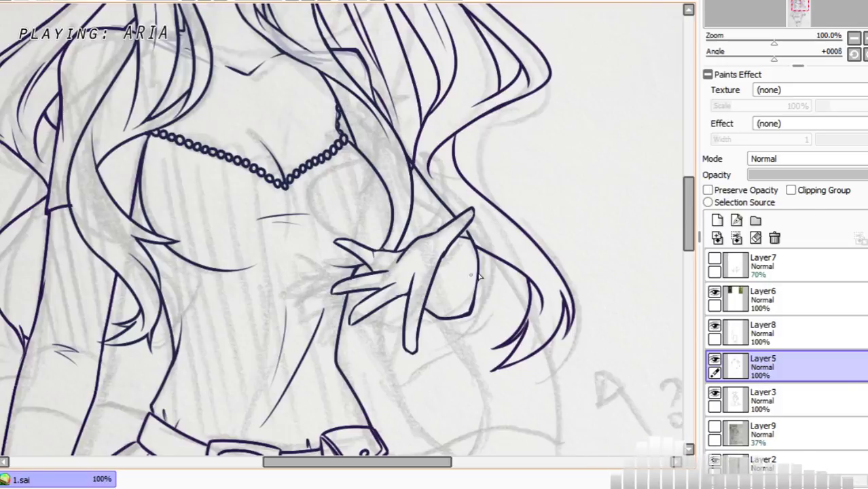
pyautogui.click(744, 459)
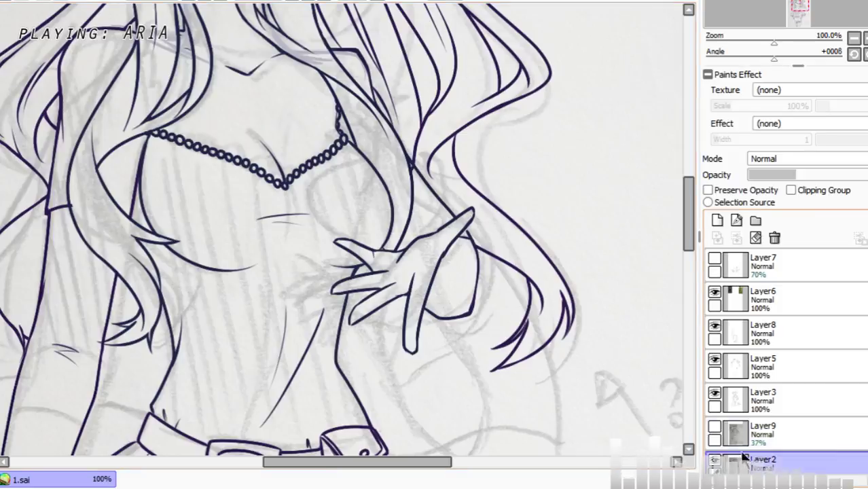
pyautogui.moveTo(350, 122)
pyautogui.mouseDown()
pyautogui.moveTo(548, 388)
pyautogui.moveTo(480, 386)
pyautogui.mouseUp()
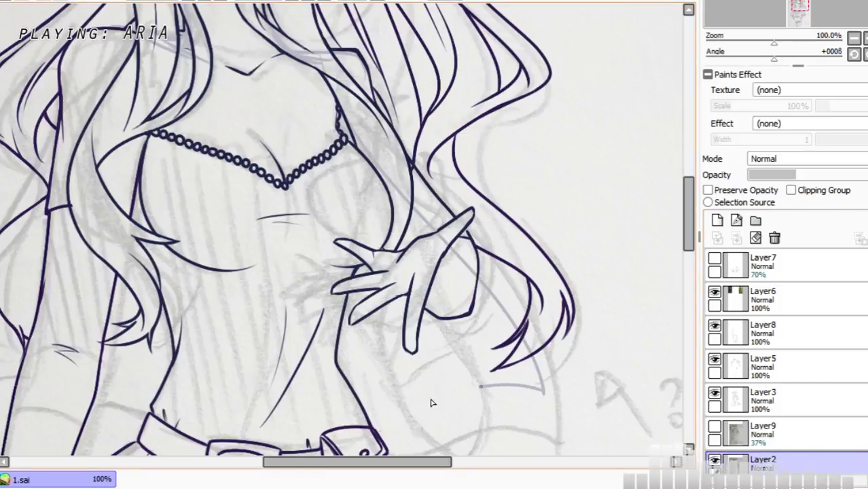
pyautogui.moveTo(413, 465); pyautogui.dragTo(365, 465)
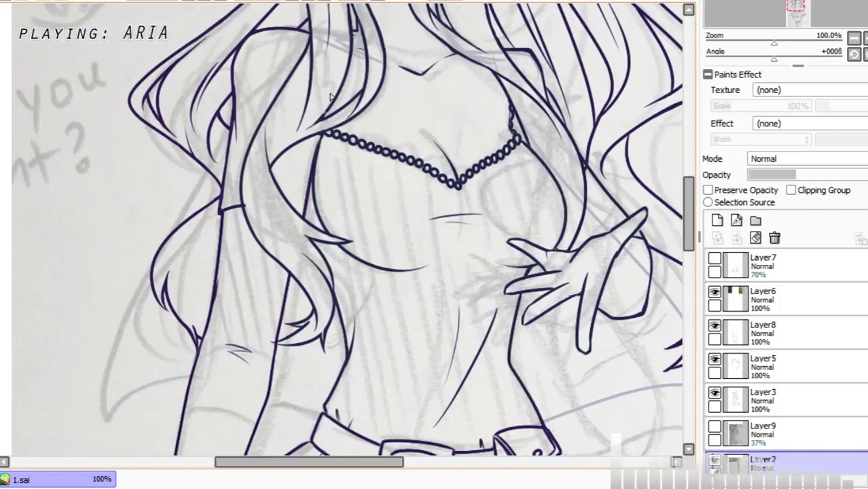
pyautogui.moveTo(330, 42)
pyautogui.mouseDown()
pyautogui.moveTo(258, 161)
pyautogui.moveTo(183, 342)
pyautogui.moveTo(335, 364)
pyautogui.moveTo(383, 415)
pyautogui.moveTo(392, 401)
pyautogui.moveTo(364, 384)
pyautogui.moveTo(523, 435)
pyautogui.mouseUp()
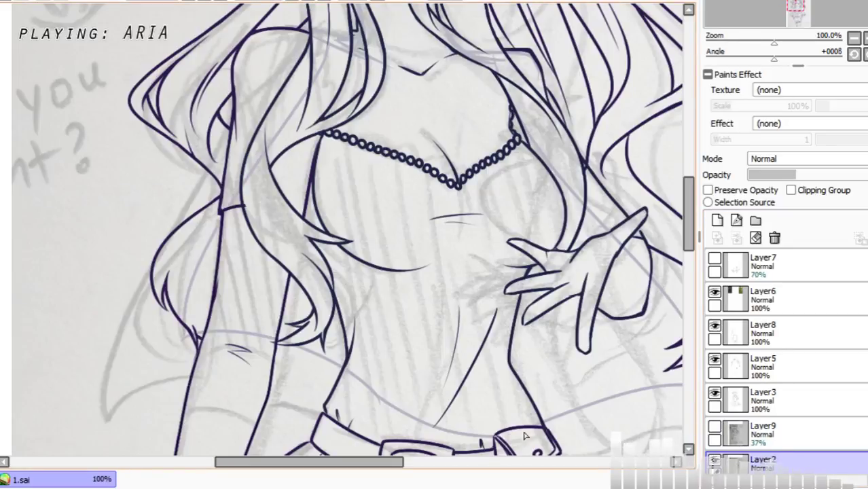
# Step: Check which sleeve and hair lines belong to Layer8 and Layer5 by toggling their visibility around the lowered arm
pyautogui.click(777, 327)
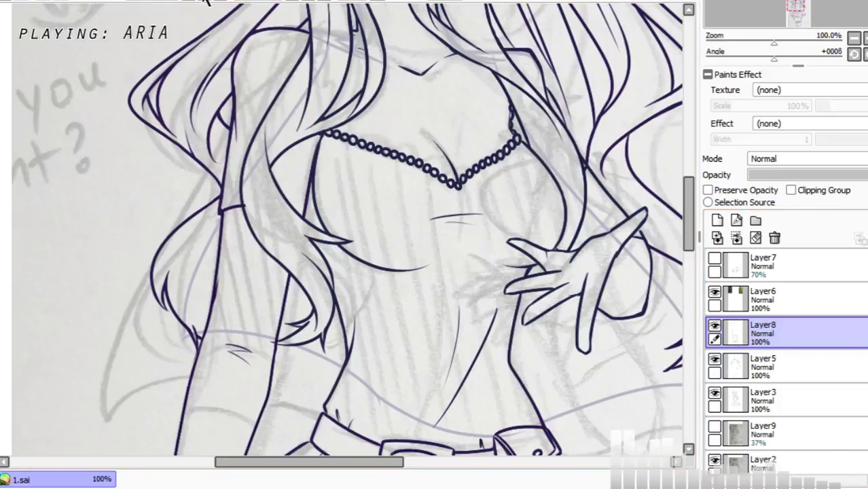
pyautogui.click(204, 1)
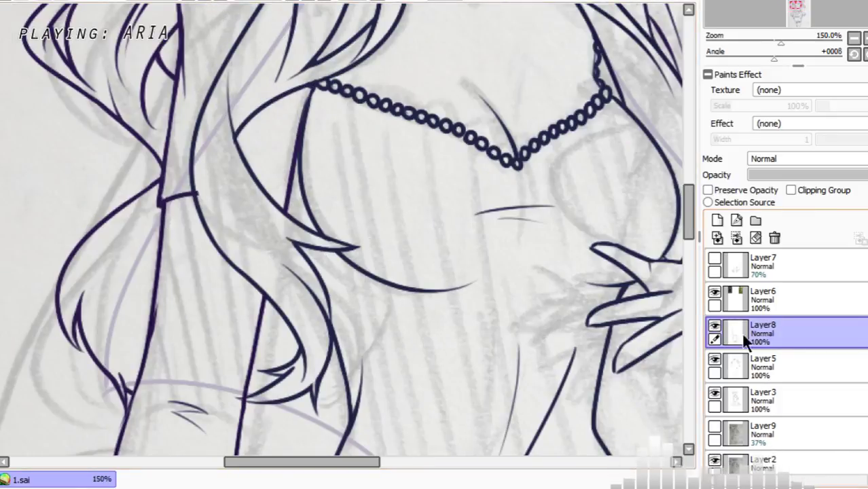
pyautogui.click(714, 326)
pyautogui.click(714, 326)
pyautogui.click(714, 326)
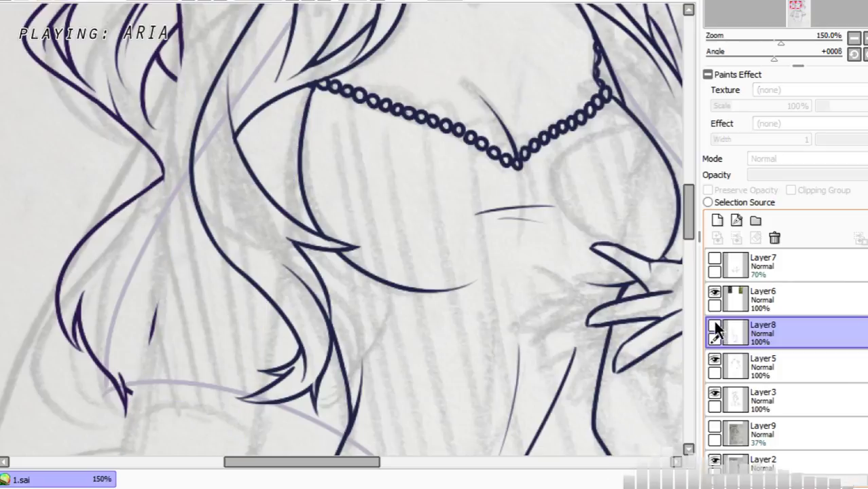
pyautogui.click(714, 326)
pyautogui.click(715, 359)
pyautogui.click(714, 360)
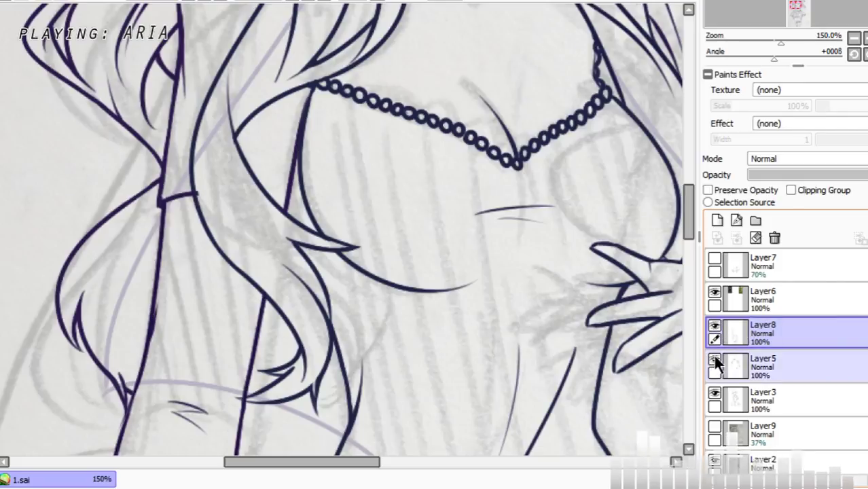
pyautogui.click(752, 355)
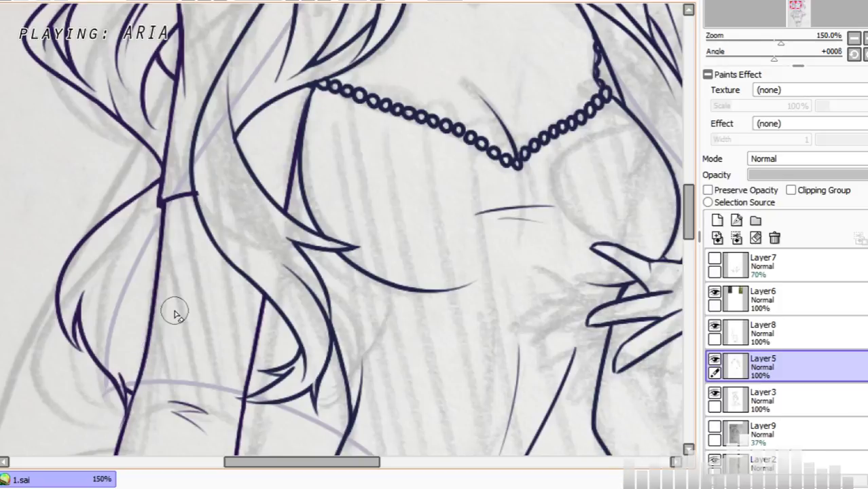
# Step: Ink the cape edge on Layer8 from the sleeve cuff to its pointed corner and along the hem behind the lowered arm
pyautogui.click(763, 333)
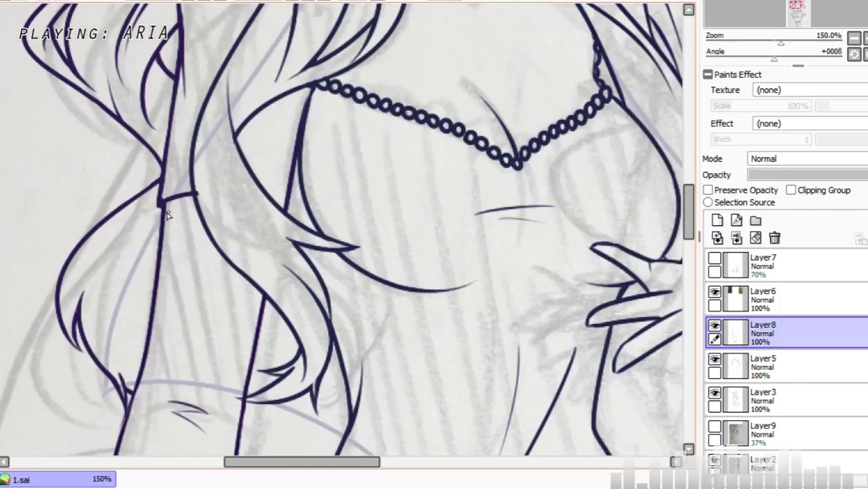
pyautogui.moveTo(165, 212); pyautogui.dragTo(102, 411)
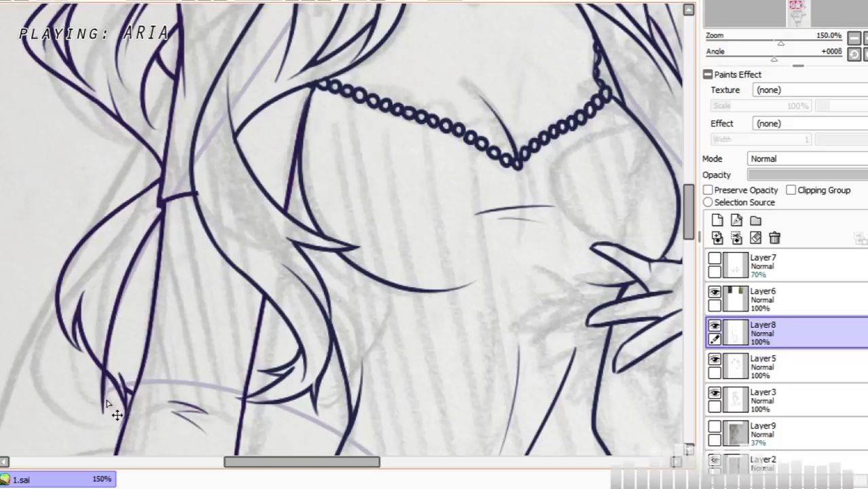
pyautogui.moveTo(102, 406); pyautogui.dragTo(127, 386)
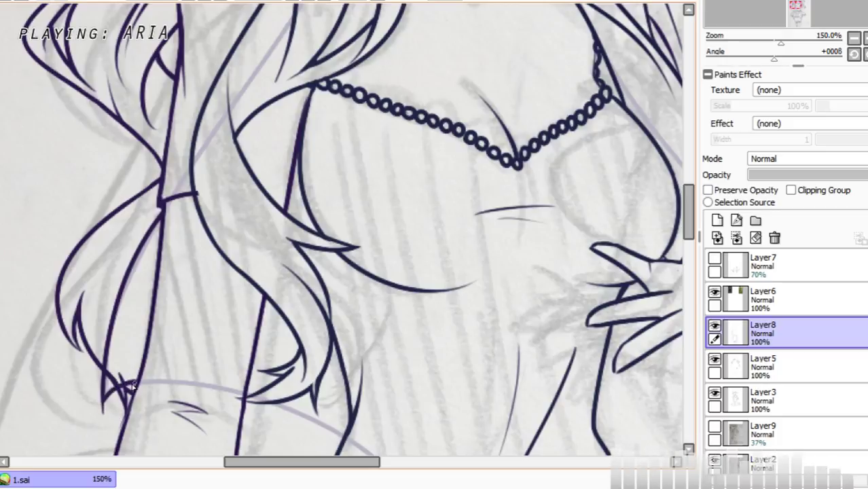
pyautogui.hotkey('ctrl', 'z')
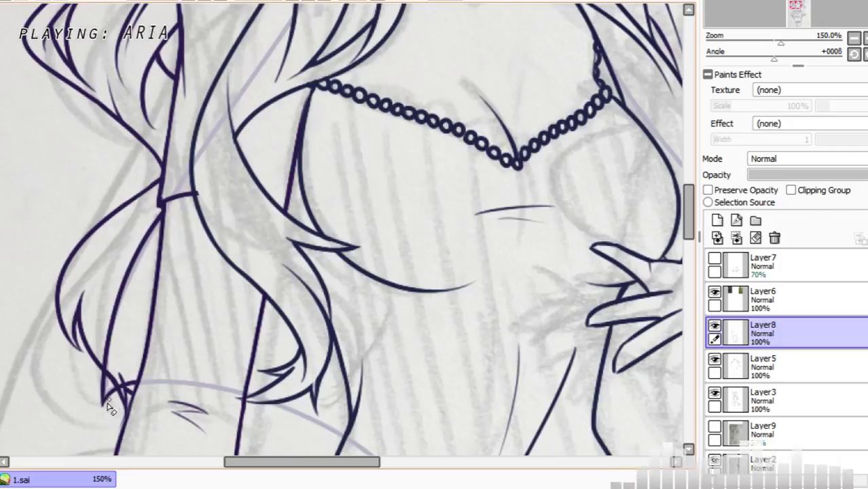
pyautogui.moveTo(688, 220); pyautogui.dragTo(686, 237)
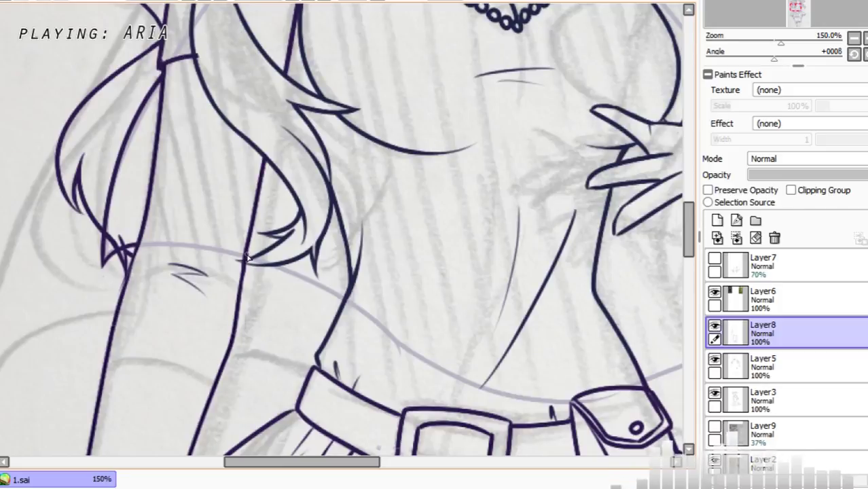
pyautogui.moveTo(246, 257); pyautogui.dragTo(336, 300)
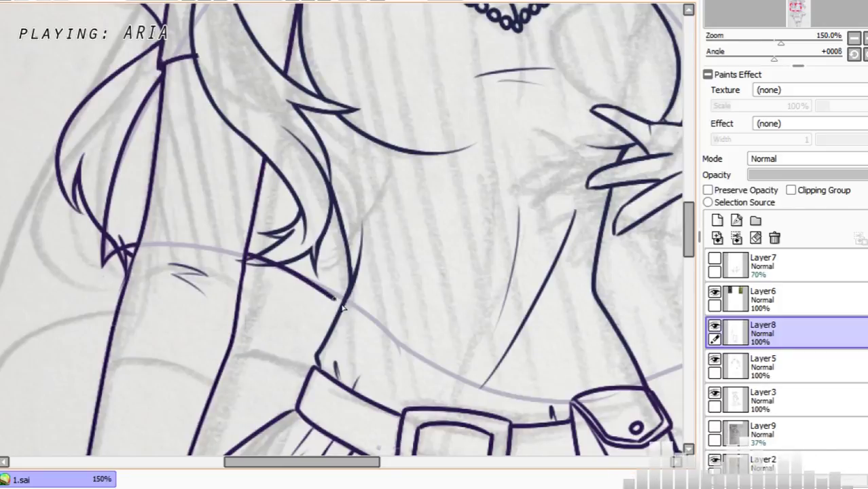
# Step: Ink the cape's hem and outer edge behind the raised hand on Layer8, and erase the overshooting tips at their corner
pyautogui.moveTo(354, 465); pyautogui.dragTo(431, 467)
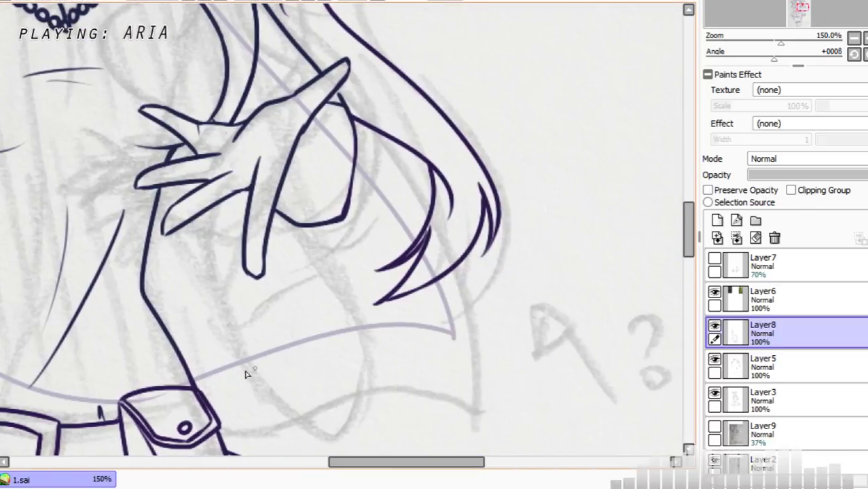
pyautogui.moveTo(192, 381)
pyautogui.mouseDown()
pyautogui.moveTo(397, 311)
pyautogui.moveTo(459, 340)
pyautogui.mouseUp()
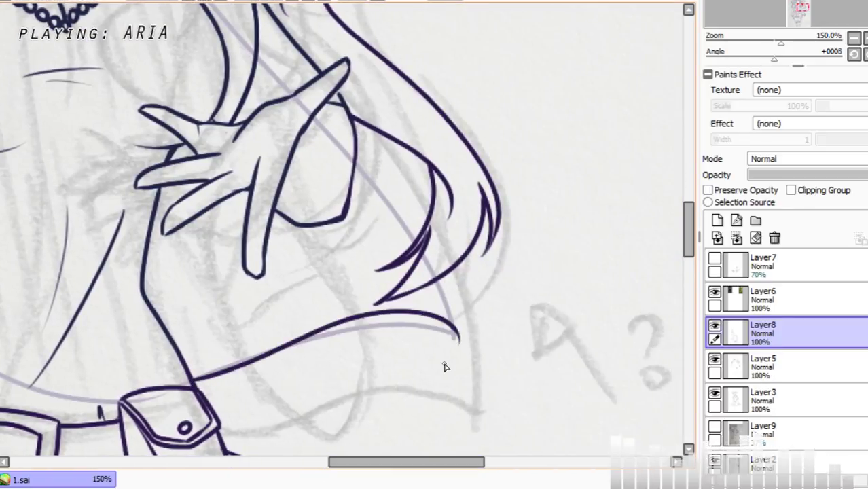
pyautogui.moveTo(367, 174); pyautogui.dragTo(459, 321)
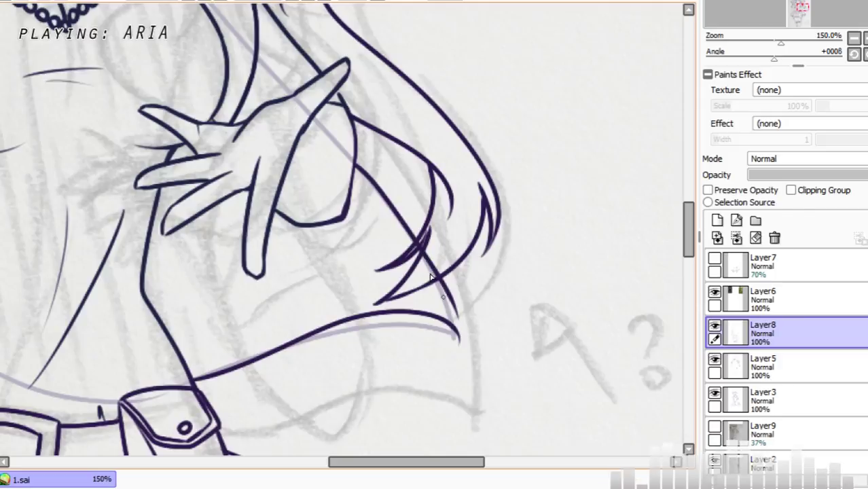
pyautogui.hotkey('ctrl', 'z')
pyautogui.click(715, 327)
pyautogui.click(715, 328)
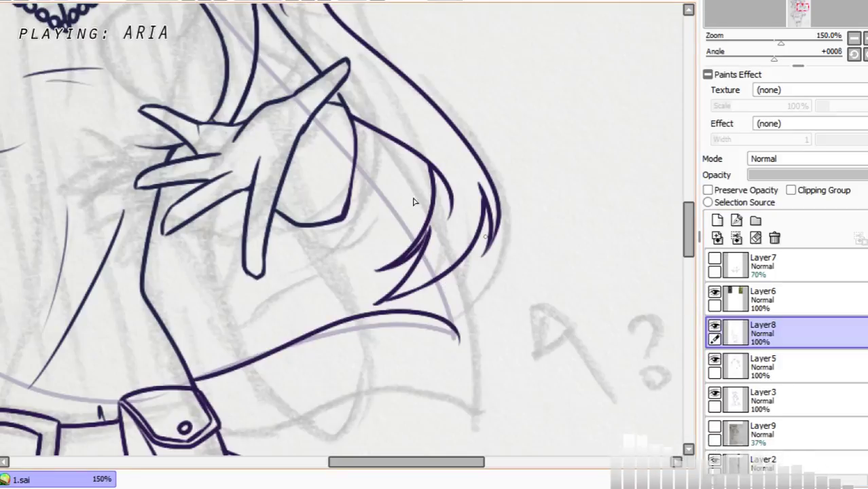
pyautogui.moveTo(356, 165); pyautogui.dragTo(475, 373)
pyautogui.hotkey('ctrl', 'z')
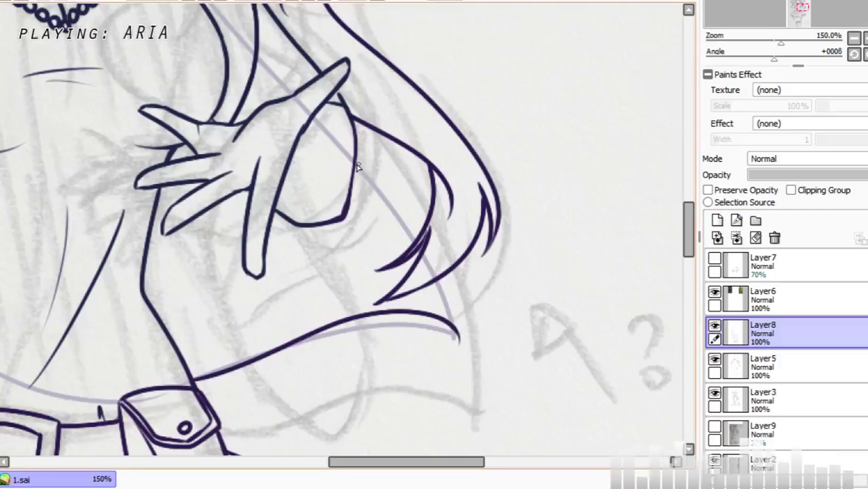
pyautogui.moveTo(355, 164); pyautogui.dragTo(470, 365)
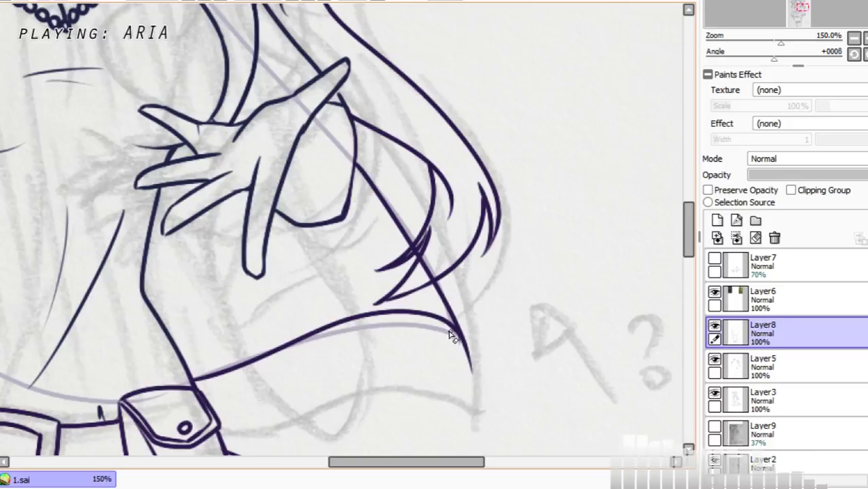
pyautogui.moveTo(453, 336); pyautogui.dragTo(481, 388)
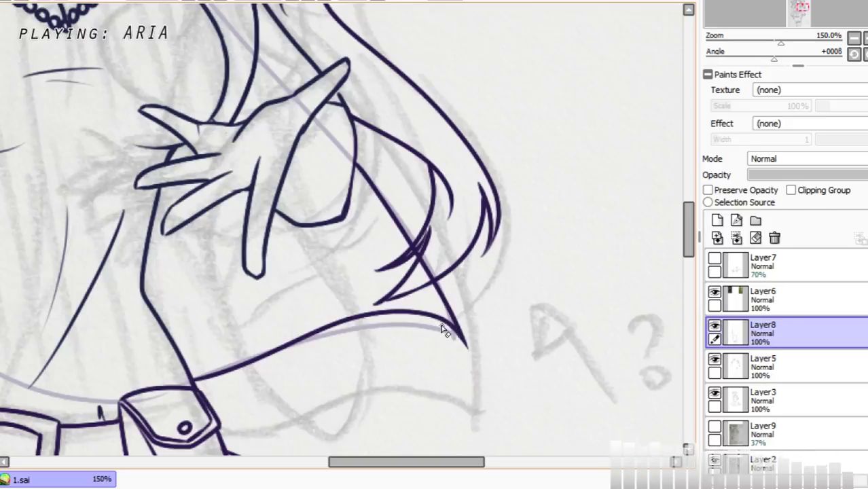
pyautogui.moveTo(441, 324); pyautogui.dragTo(481, 360)
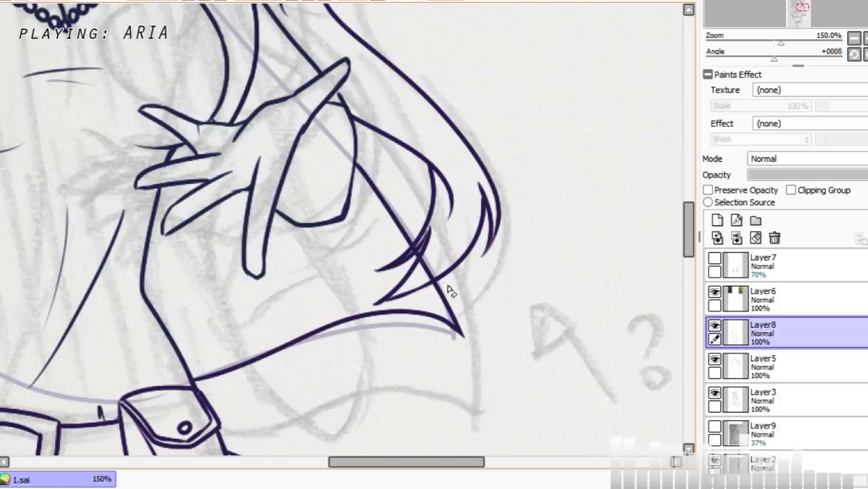
# Step: Compare the inked cape with the hair lines by toggling the visibility of Layer8 and Layer5
pyautogui.click(714, 327)
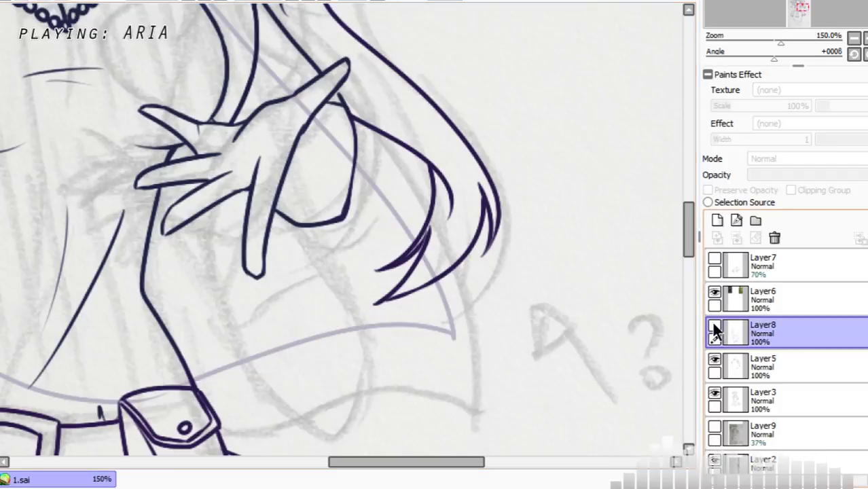
pyautogui.click(714, 328)
pyautogui.click(713, 359)
pyautogui.click(713, 359)
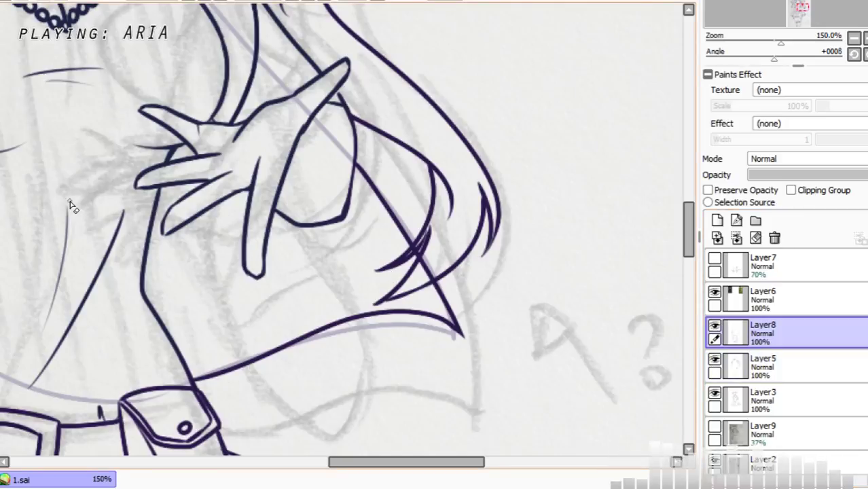
pyautogui.moveTo(781, 331); pyautogui.dragTo(791, 309)
pyautogui.click(781, 367)
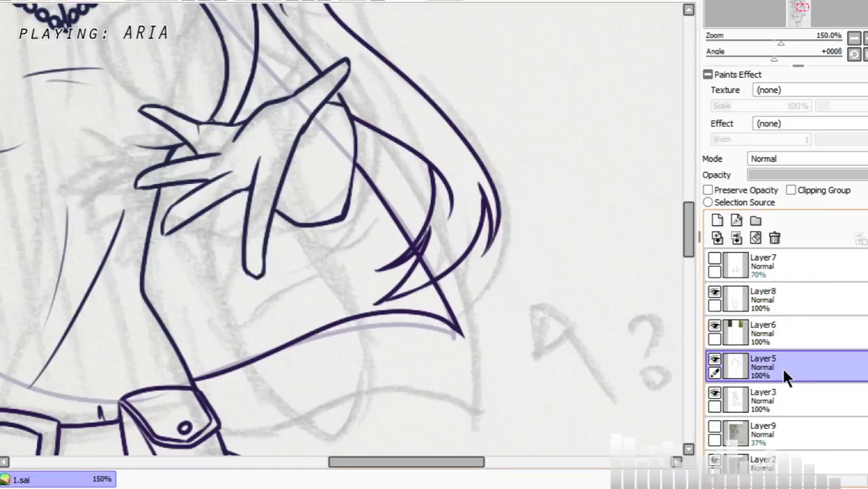
pyautogui.hotkey('ctrl', 'z')
# Step: Erase the hair tips that overlap the cape beside the raised hand on Layer5
pyautogui.click(786, 389)
pyautogui.click(777, 369)
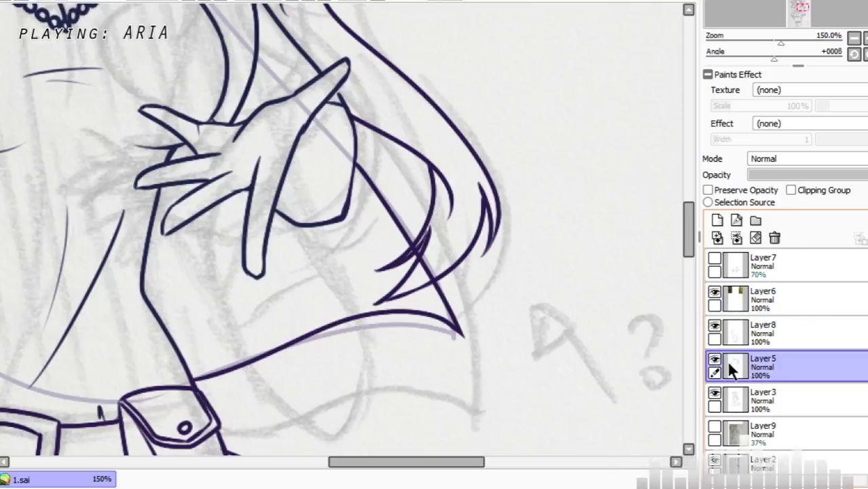
pyautogui.click(713, 358)
pyautogui.click(714, 358)
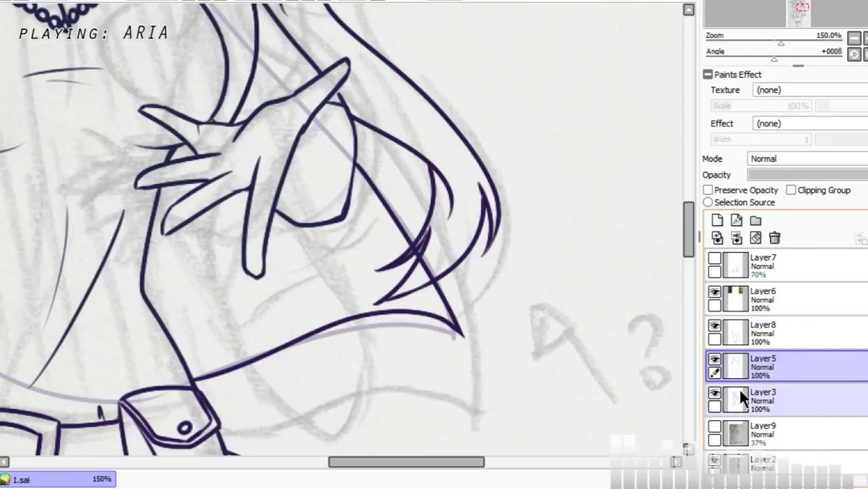
pyautogui.moveTo(409, 262)
pyautogui.mouseDown()
pyautogui.moveTo(393, 243)
pyautogui.moveTo(424, 294)
pyautogui.moveTo(397, 249)
pyautogui.moveTo(370, 277)
pyautogui.mouseUp()
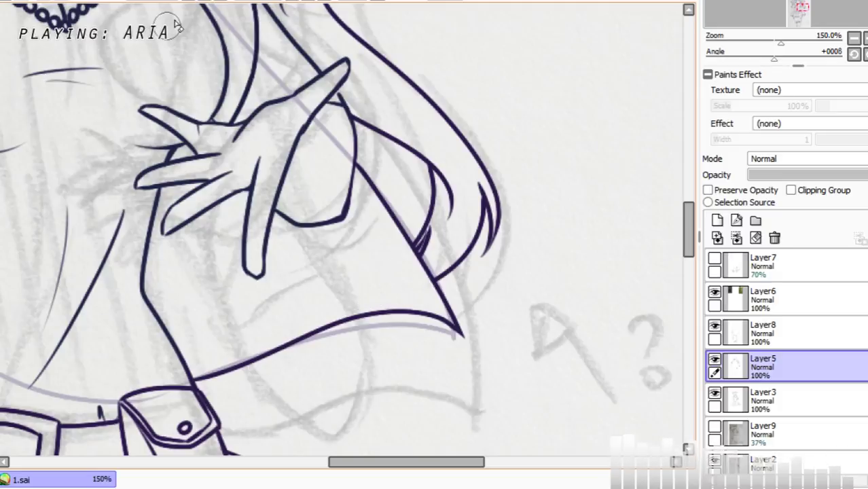
# Step: Undo the cape inking and hair-tip erasing, and resketch the cape guideline around the lowered arm on Layer2
pyautogui.scroll(-5, 175, 25)
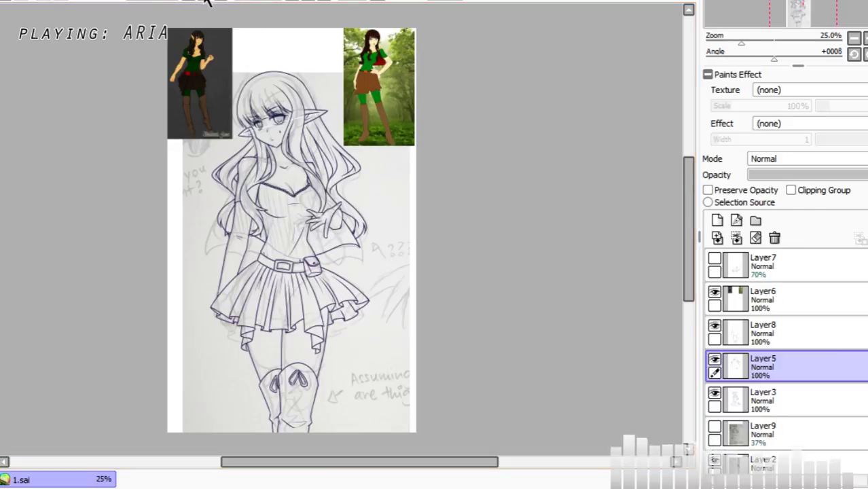
pyautogui.scroll(4, 257, 165)
pyautogui.moveTo(382, 459); pyautogui.dragTo(307, 475)
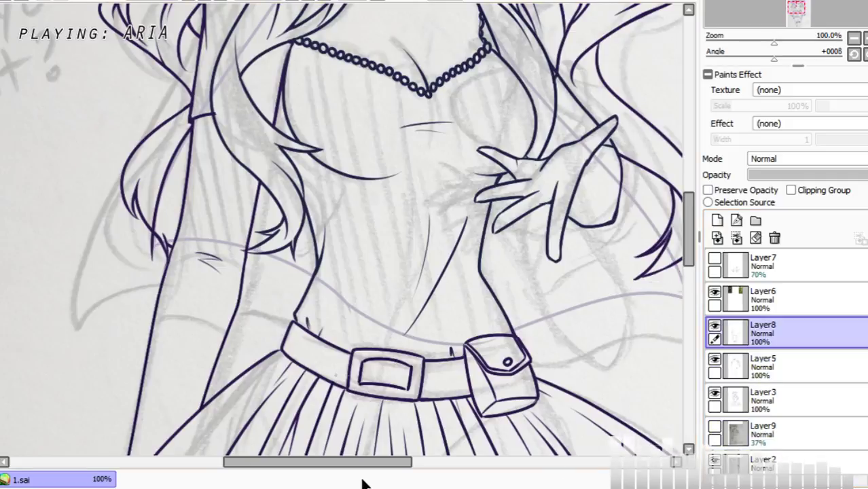
pyautogui.moveTo(360, 461); pyautogui.dragTo(380, 460)
pyautogui.keyDown('ctrl'); pyautogui.keyDown('shift'); pyautogui.click(399, 447); pyautogui.keyUp('shift'); pyautogui.keyUp('ctrl')
pyautogui.keyDown('ctrl'); pyautogui.click(412, 453); pyautogui.keyUp('ctrl')
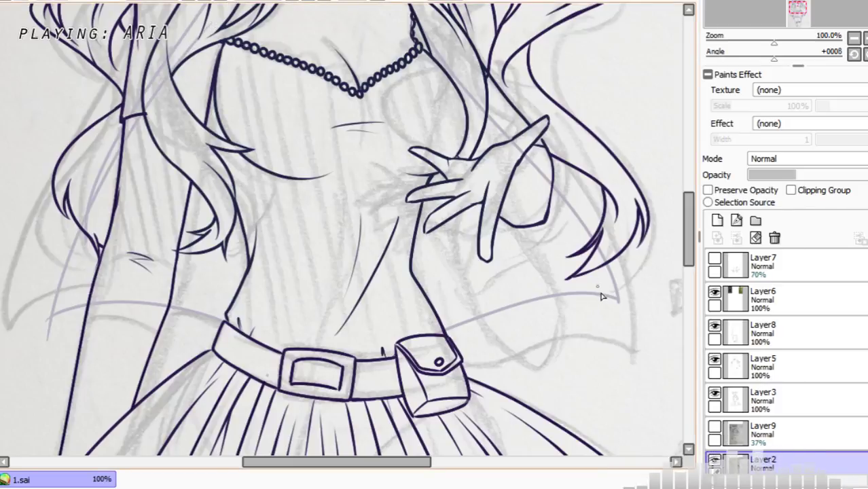
# Step: Check which lines sit on Layer5 and Layer8 by toggling each layer's visibility
pyautogui.click(773, 430)
pyautogui.click(779, 370)
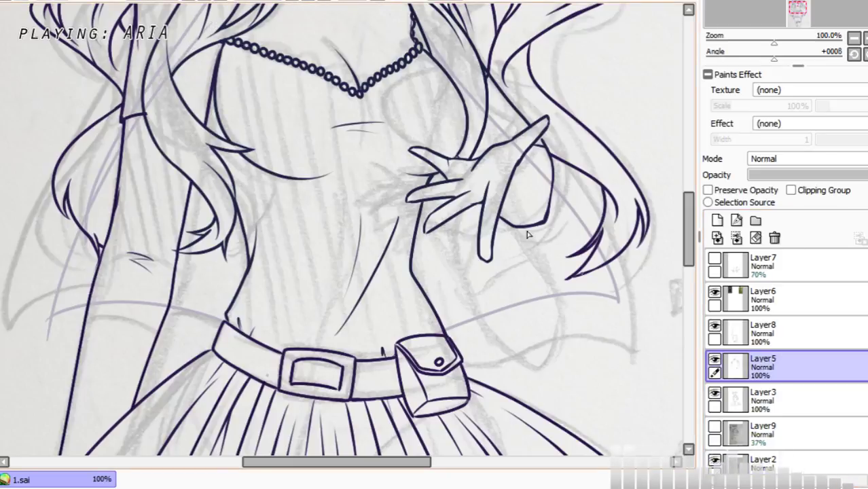
pyautogui.click(714, 359)
pyautogui.click(713, 359)
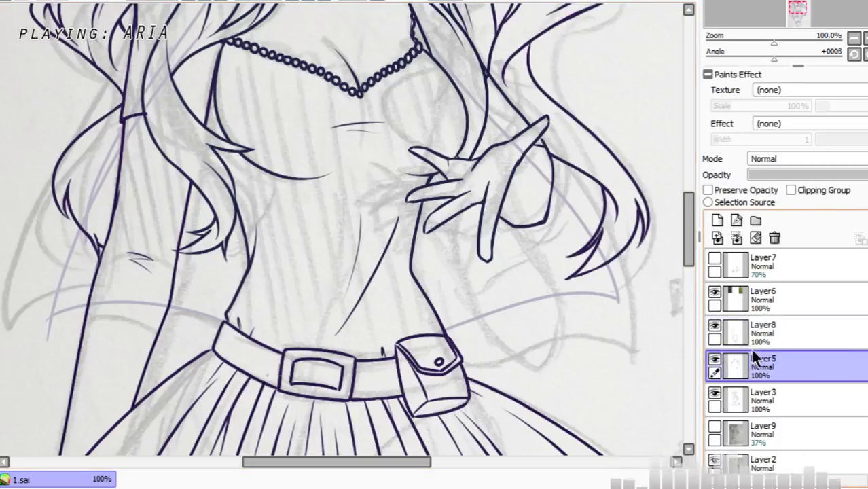
pyautogui.click(737, 340)
pyautogui.click(715, 327)
pyautogui.click(714, 328)
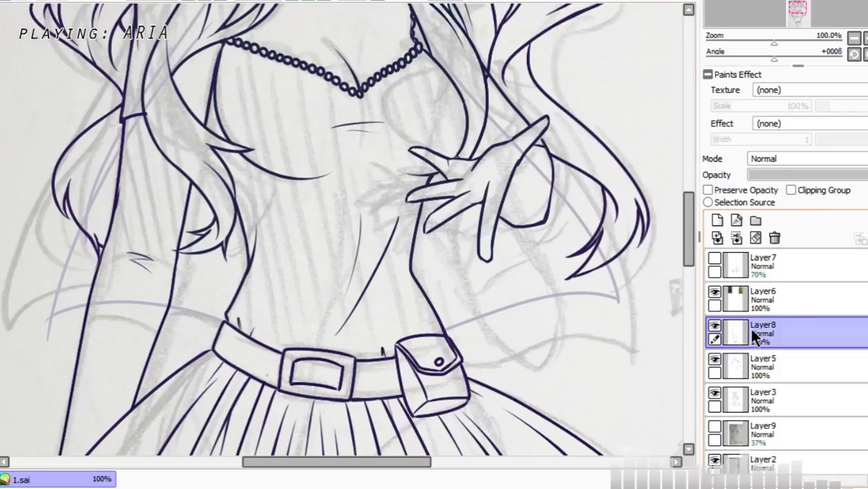
# Step: Ink the cape's outer edge and hem around the lowered arm on Layer8, following the purple guideline
pyautogui.moveTo(354, 464); pyautogui.dragTo(286, 462)
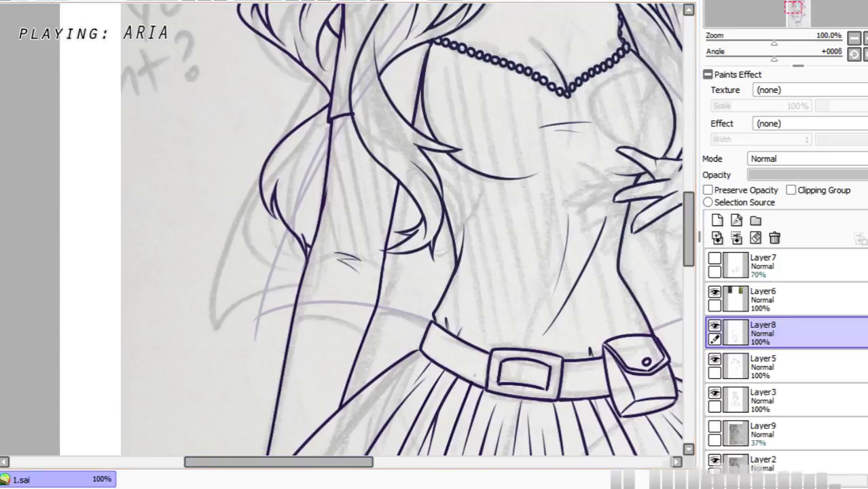
pyautogui.click(204, 1)
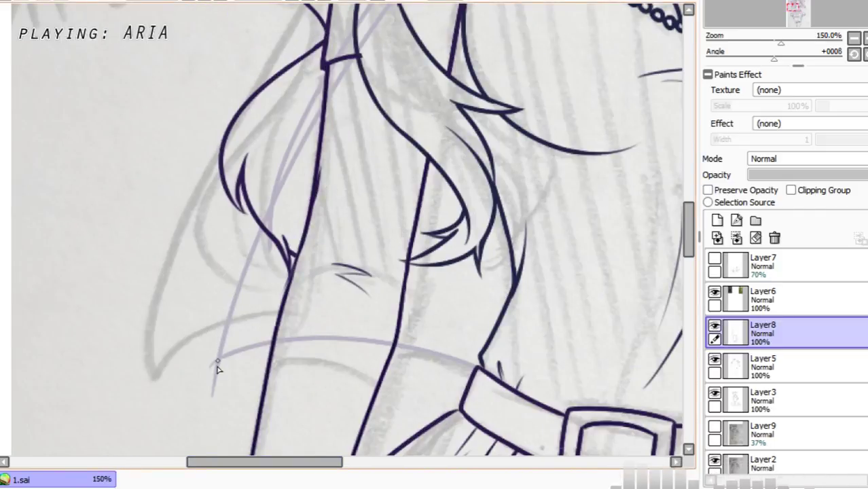
pyautogui.moveTo(216, 373)
pyautogui.mouseDown()
pyautogui.moveTo(243, 260)
pyautogui.moveTo(280, 162)
pyautogui.mouseUp()
pyautogui.hotkey('ctrl', 'z')
pyautogui.moveTo(214, 375); pyautogui.dragTo(304, 157)
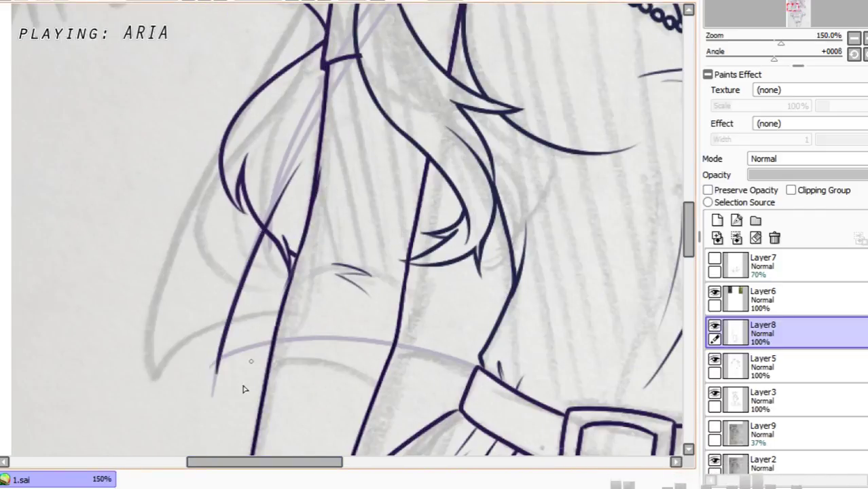
pyautogui.moveTo(219, 359); pyautogui.dragTo(316, 331)
pyautogui.hotkey('ctrl', 'z')
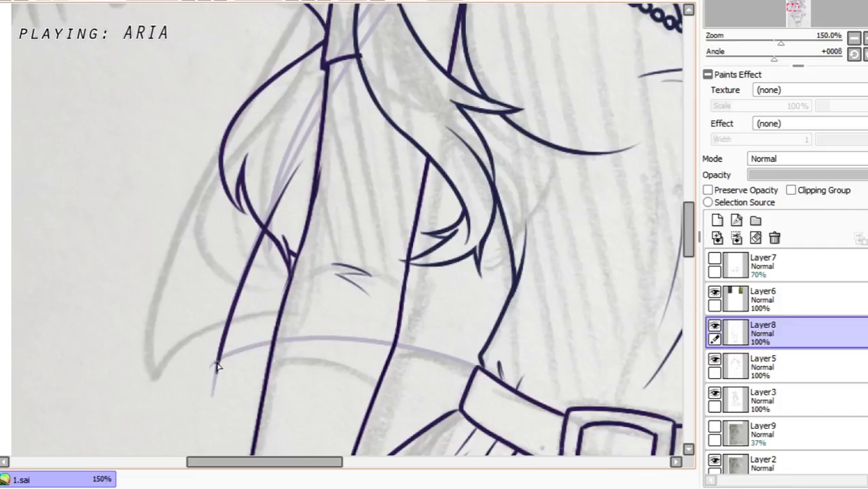
pyautogui.moveTo(216, 360); pyautogui.dragTo(324, 335)
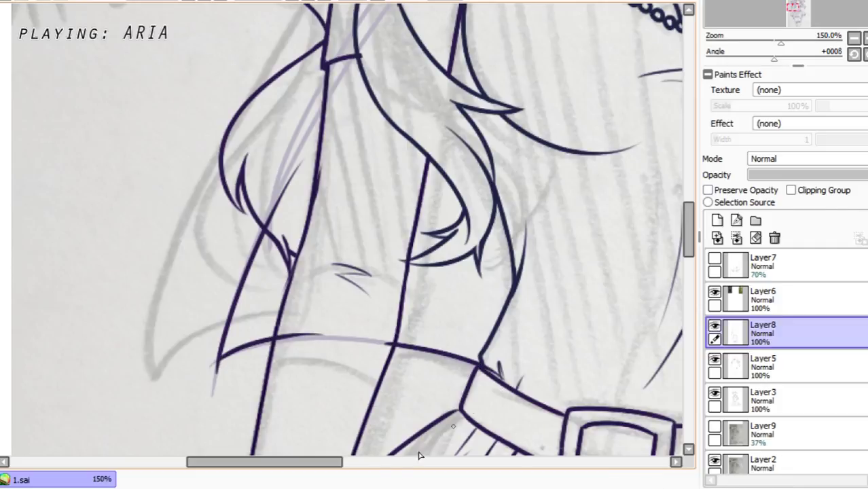
# Step: Ink the cape's hem from the belt pouch outward and its outer edge behind the raised hand, and trim their corner
pyautogui.moveTo(332, 461); pyautogui.dragTo(434, 460)
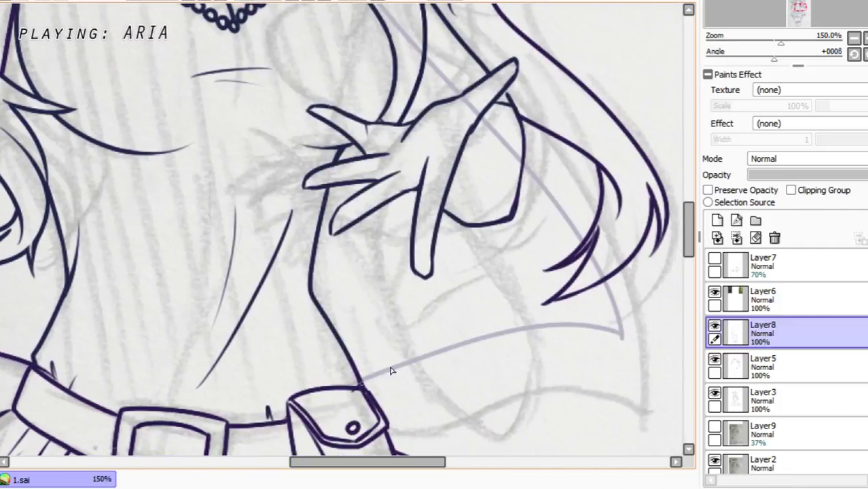
pyautogui.moveTo(370, 384)
pyautogui.mouseDown()
pyautogui.moveTo(554, 335)
pyautogui.moveTo(652, 357)
pyautogui.mouseUp()
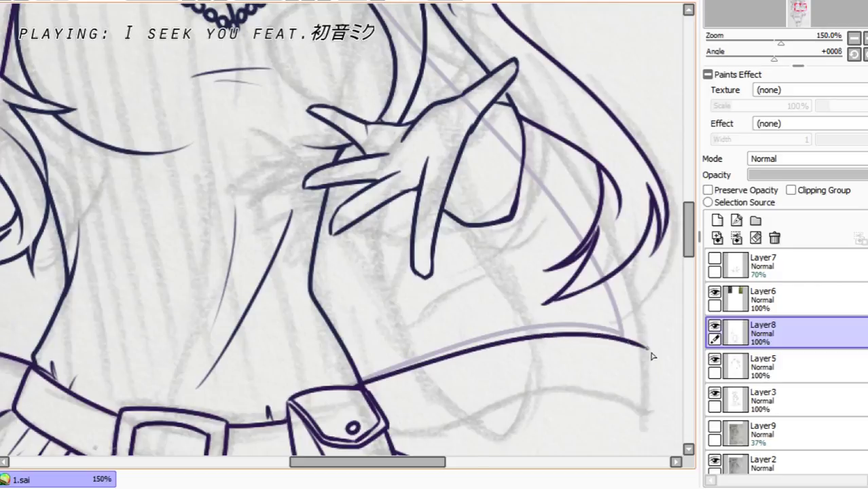
pyautogui.hotkey('ctrl', 'z')
pyautogui.moveTo(356, 403)
pyautogui.mouseDown()
pyautogui.moveTo(521, 327)
pyautogui.moveTo(628, 337)
pyautogui.mouseUp()
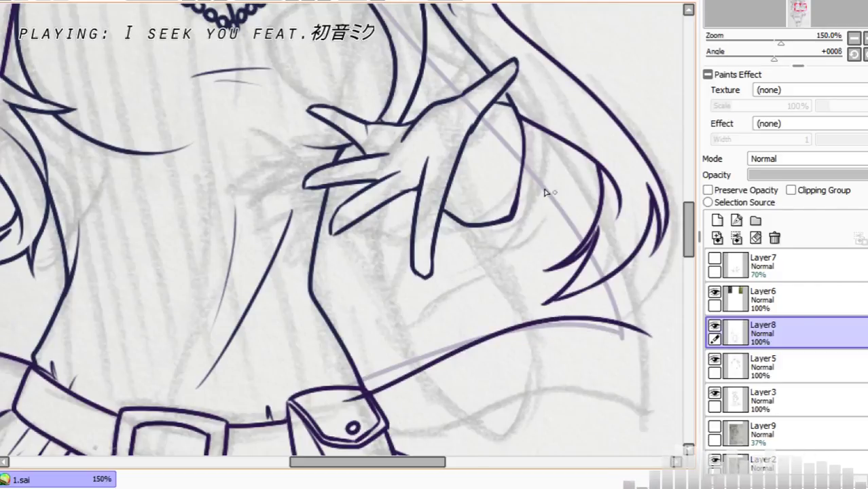
pyautogui.moveTo(516, 150); pyautogui.dragTo(623, 338)
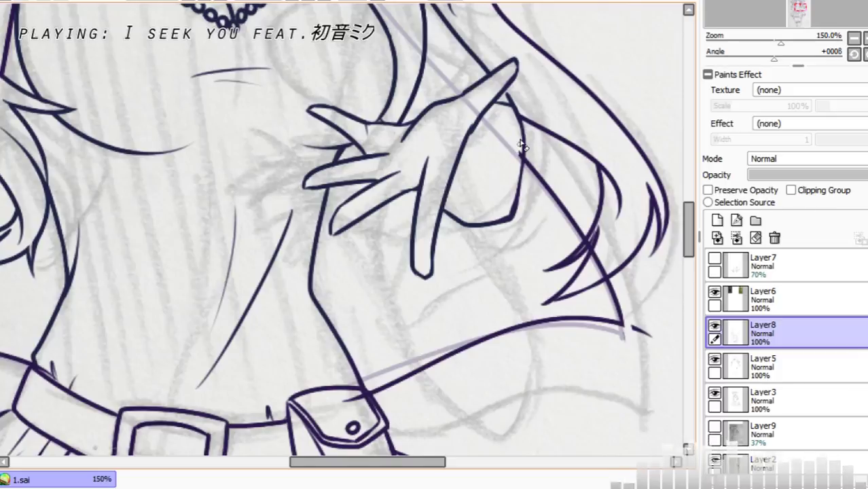
# Step: Erase the parts of the cape hem that cross the lowered arm on Layer8
pyautogui.moveTo(388, 467); pyautogui.dragTo(295, 475)
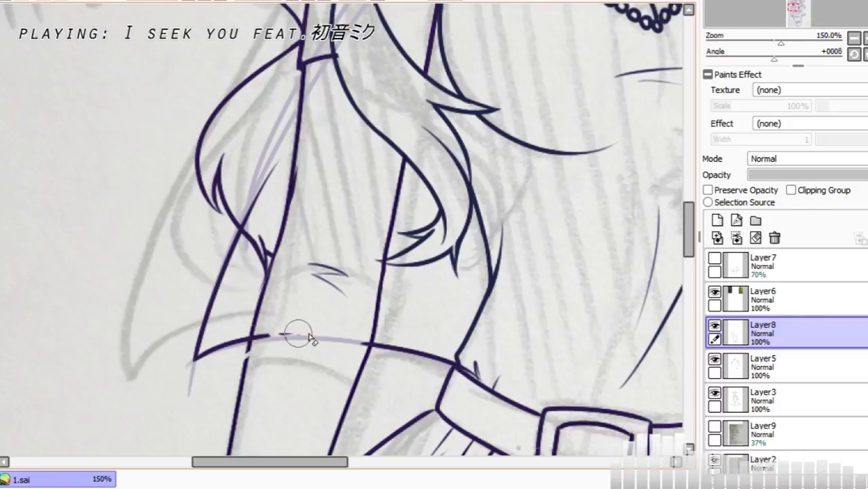
pyautogui.moveTo(199, 190); pyautogui.dragTo(208, 203)
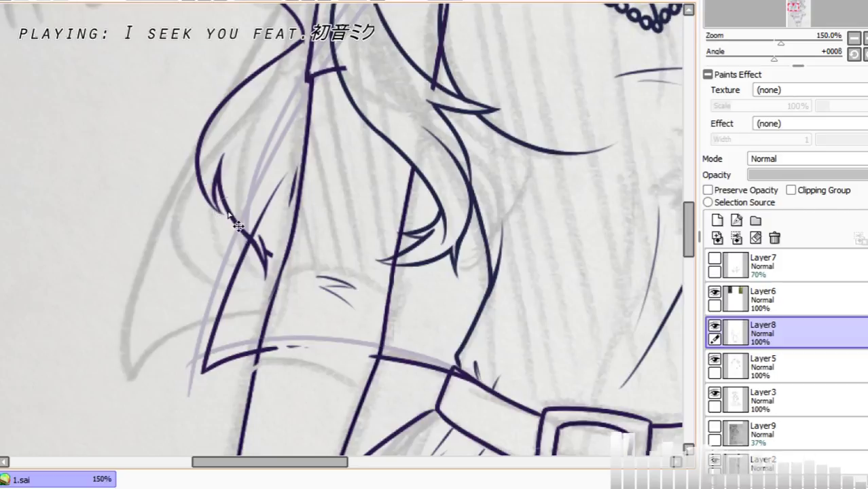
pyautogui.hotkey('ctrl', 'z')
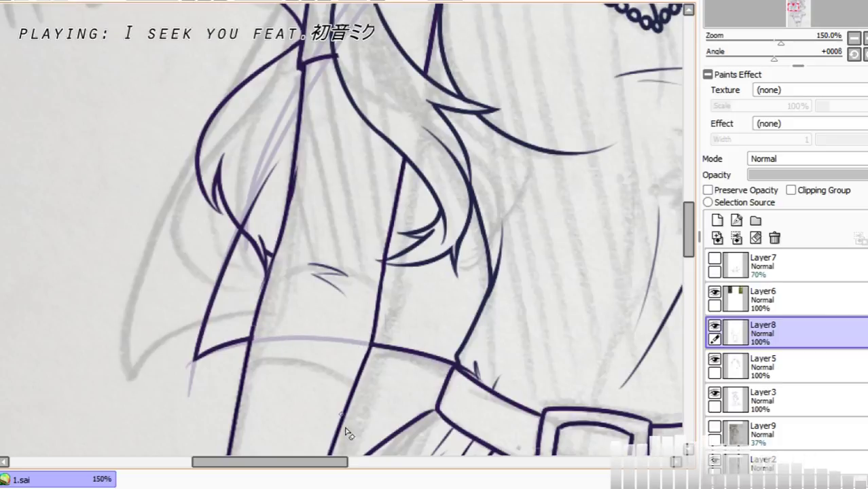
pyautogui.moveTo(333, 461); pyautogui.dragTo(360, 462)
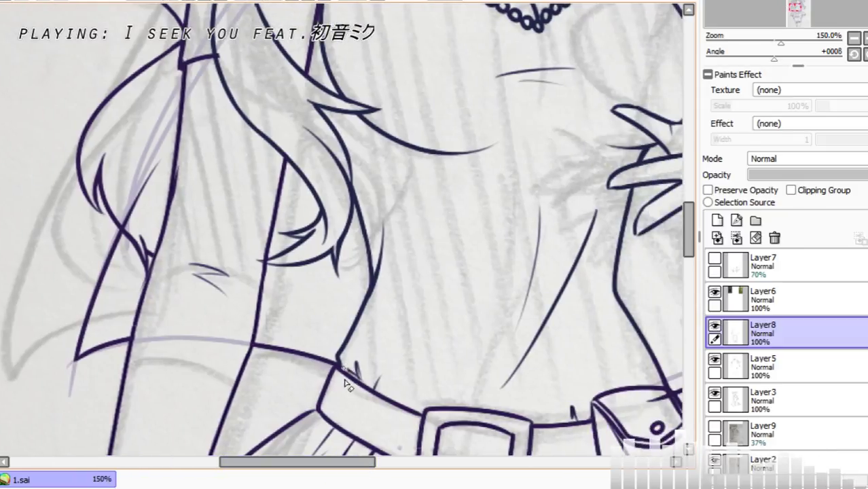
# Step: Erase the hair tips that overlap the inside of the cape beside the raised hand on Layer5, and reselect Layer8
pyautogui.moveTo(333, 462); pyautogui.dragTo(440, 462)
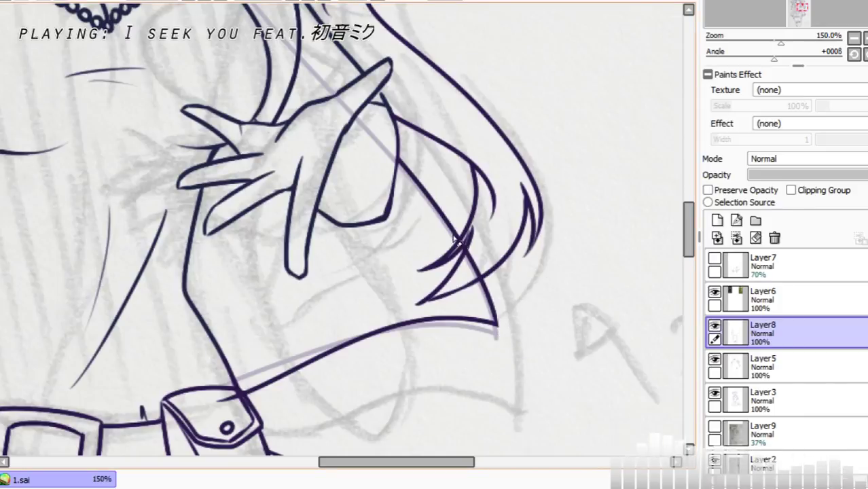
pyautogui.click(716, 361)
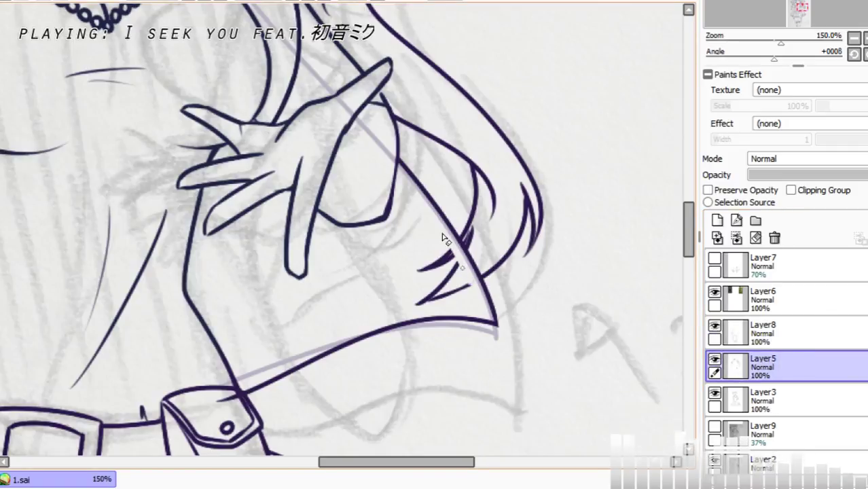
pyautogui.moveTo(440, 280)
pyautogui.mouseDown()
pyautogui.moveTo(425, 253)
pyautogui.moveTo(432, 275)
pyautogui.moveTo(408, 292)
pyautogui.mouseUp()
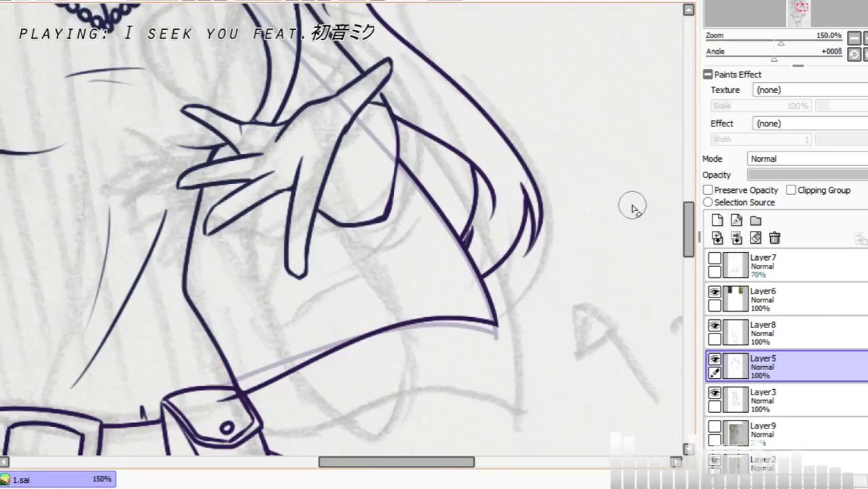
pyautogui.click(775, 334)
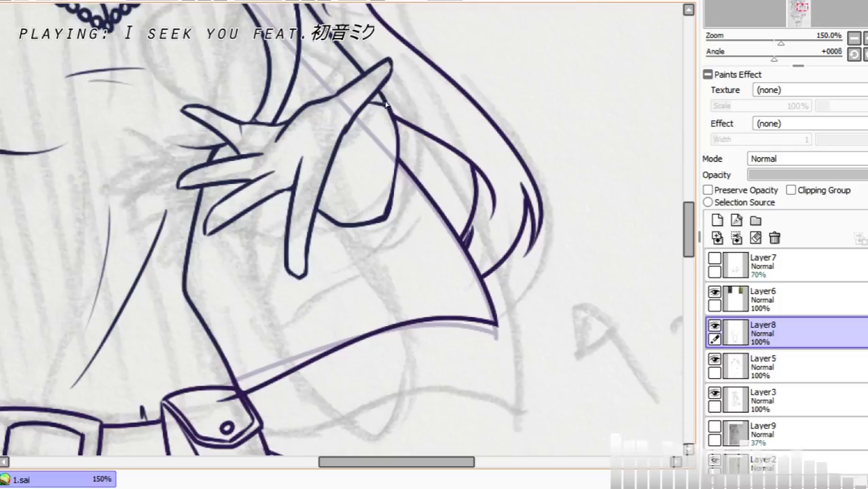
# Step: Review the inked line art of the whole figure from the head down to the boots
pyautogui.click(194, 1)
pyautogui.click(194, 2)
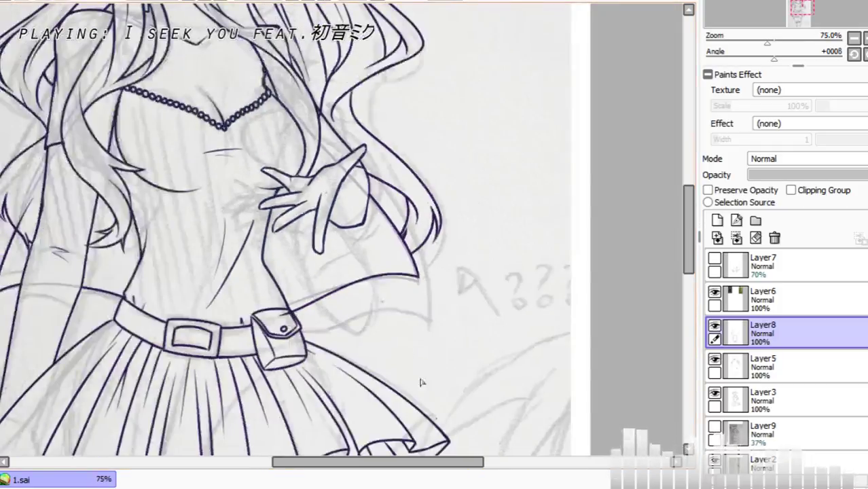
pyautogui.moveTo(437, 458); pyautogui.dragTo(395, 462)
pyautogui.moveTo(687, 245); pyautogui.dragTo(693, 303)
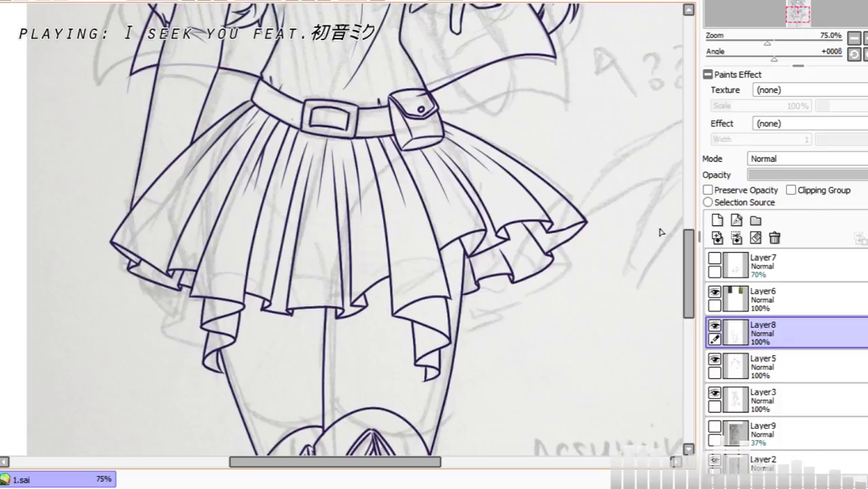
pyautogui.moveTo(689, 268); pyautogui.dragTo(662, 180)
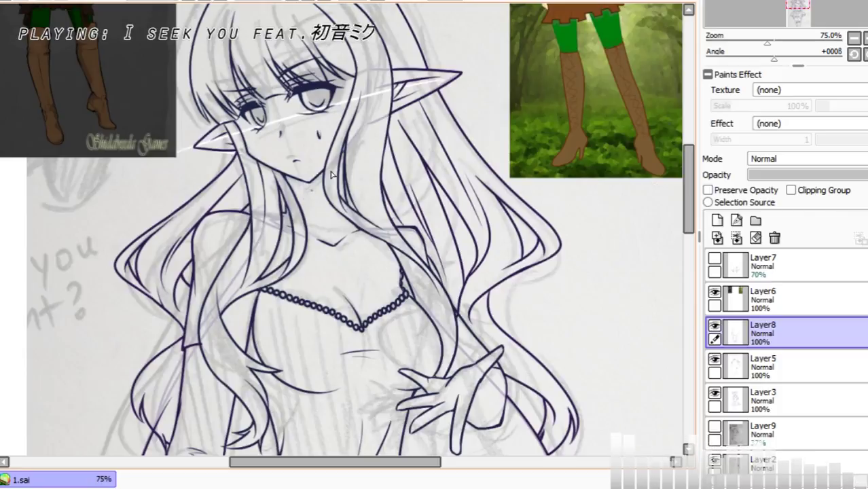
pyautogui.moveTo(688, 194); pyautogui.dragTo(710, 334)
pyautogui.scroll(1, 228, 2)
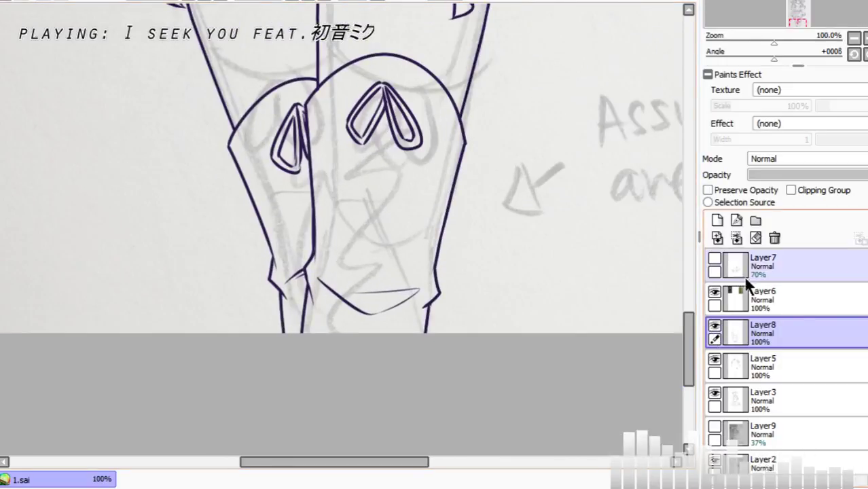
# Step: Merge Layer8 and Layer5 down into Layer3, and check the merged line art by toggling its visibility
pyautogui.click(734, 238)
pyautogui.click(734, 238)
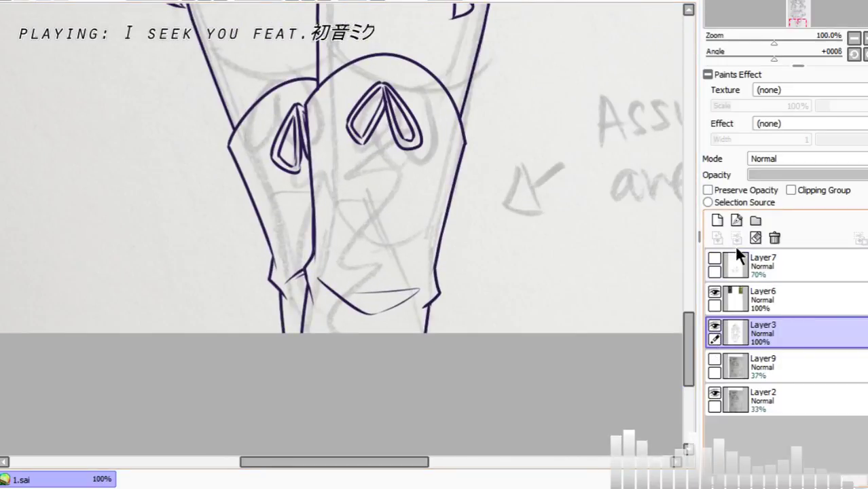
pyautogui.click(714, 327)
pyautogui.click(714, 327)
pyautogui.moveTo(687, 330); pyautogui.dragTo(764, 348)
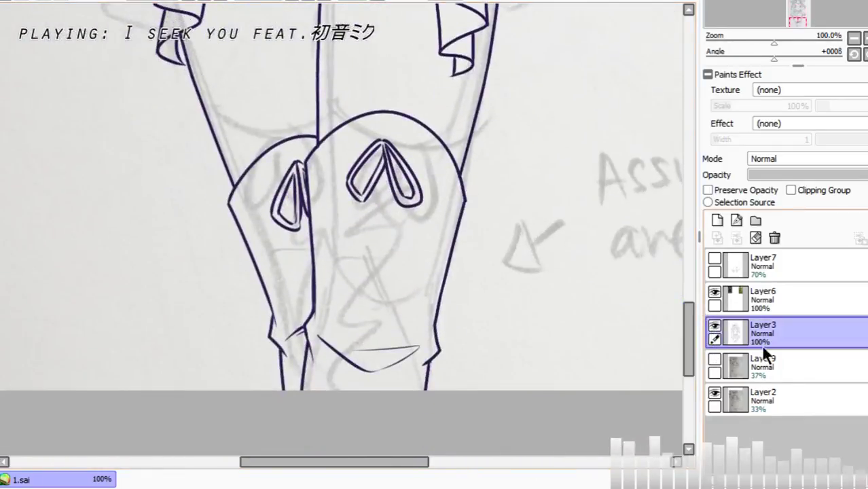
# Step: Add a new layer above Layer3 and lower Layer3's opacity to 60%
pyautogui.click(717, 220)
pyautogui.hotkey('ctrl', '+')
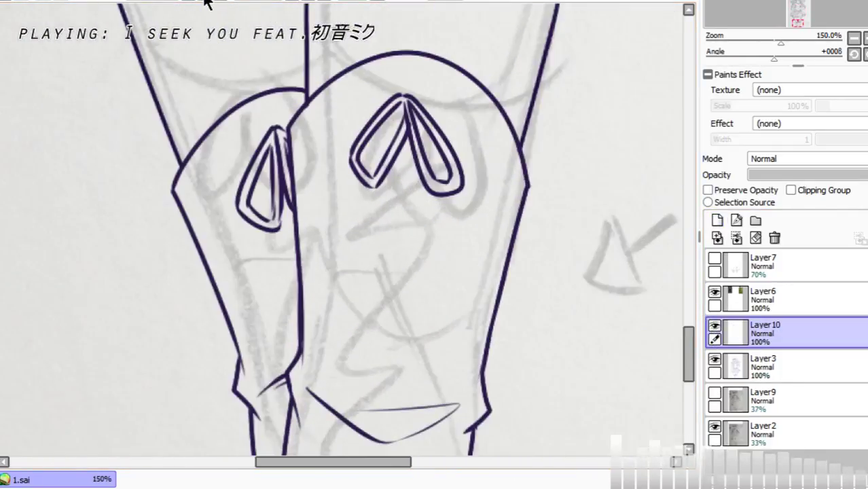
pyautogui.hotkey('ctrl', '+')
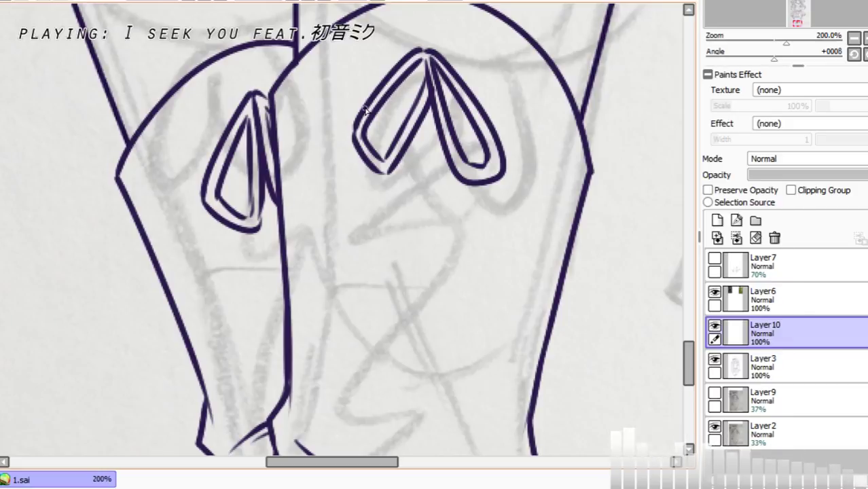
pyautogui.click(780, 366)
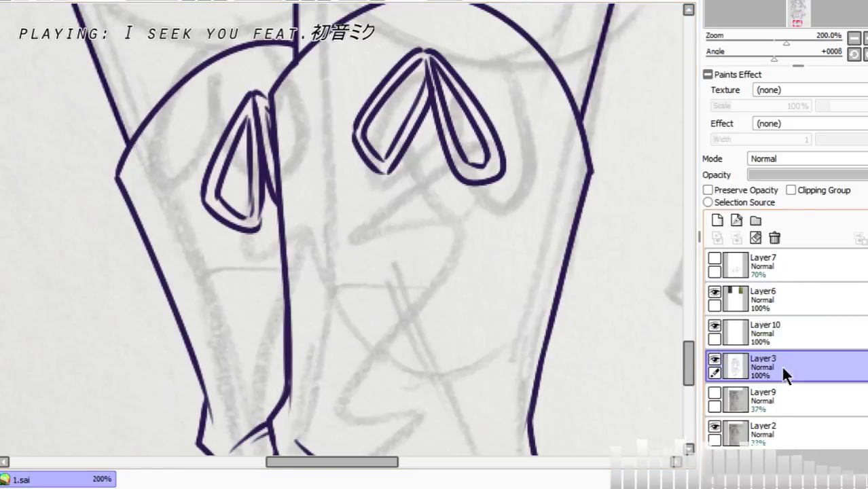
pyautogui.click(833, 175)
# Step: Delete the sketch layers Layer9 and Layer2
pyautogui.click(756, 393)
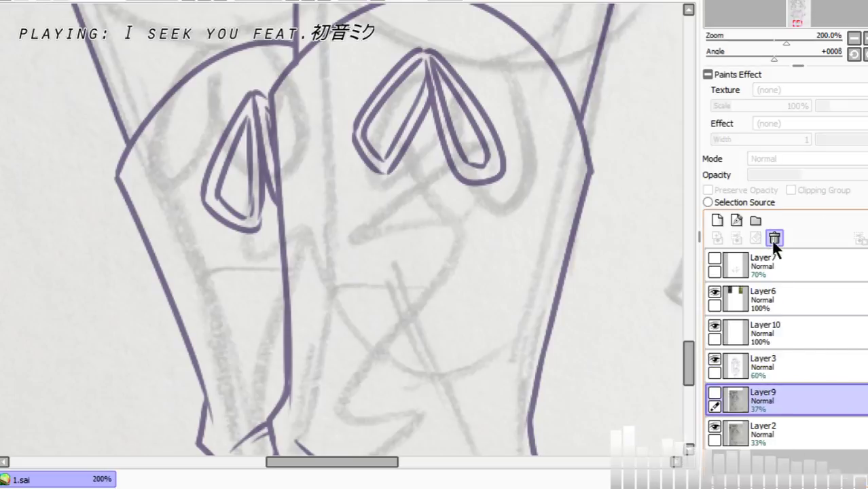
pyautogui.click(774, 237)
pyautogui.click(774, 238)
# Step: Ink a double-lined peaked lace over the top of the front boot's loops on Layer10
pyautogui.keyDown('ctrl'); pyautogui.click(755, 330); pyautogui.keyUp('ctrl')
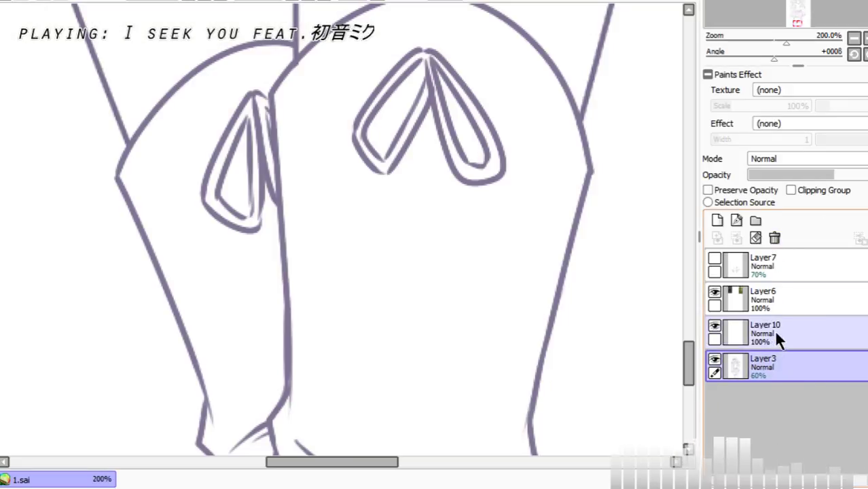
pyautogui.click(776, 333)
pyautogui.moveTo(433, 60)
pyautogui.mouseDown()
pyautogui.moveTo(368, 115)
pyautogui.moveTo(456, 68)
pyautogui.moveTo(433, 61)
pyautogui.moveTo(494, 121)
pyautogui.moveTo(433, 70)
pyautogui.moveTo(451, 111)
pyautogui.mouseUp()
pyautogui.hotkey('ctrl', 't')
pyautogui.press('Return')
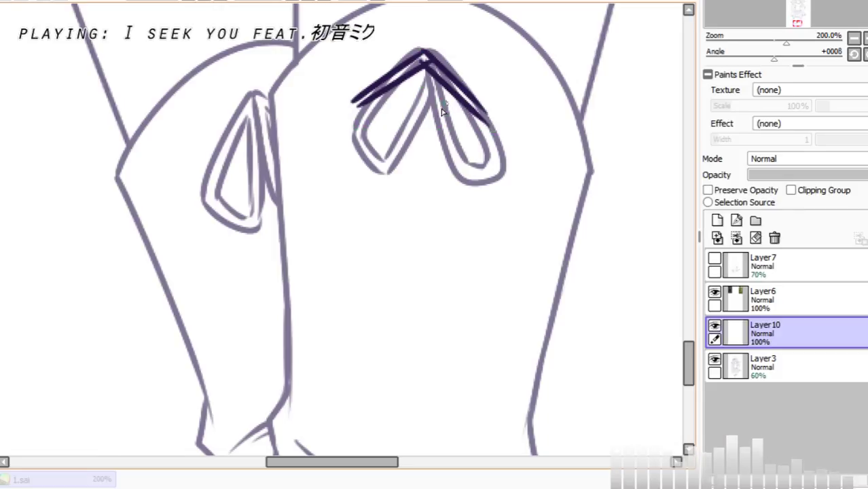
# Step: Ink two double-lined lace crossings on Layer10, running down from the peaked lace on the front boot
pyautogui.moveTo(357, 101); pyautogui.dragTo(435, 154)
pyautogui.hotkey('ctrl', 'z')
pyautogui.moveTo(358, 104); pyautogui.dragTo(480, 182)
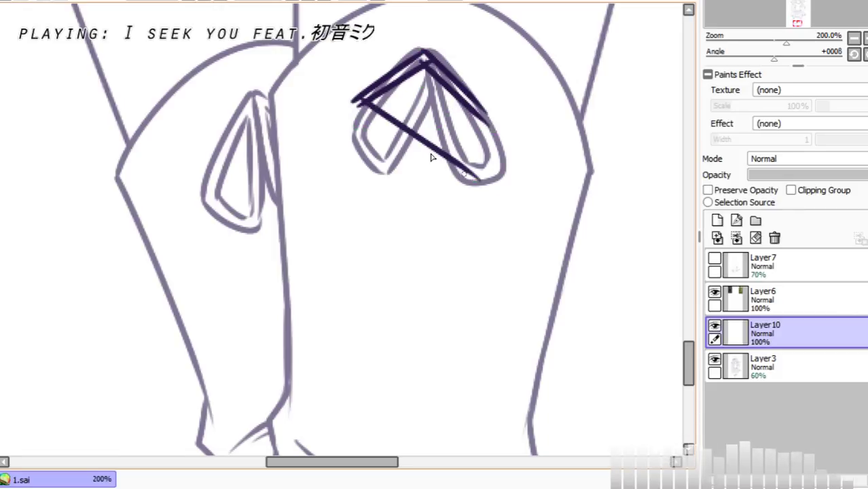
pyautogui.moveTo(354, 106); pyautogui.dragTo(475, 189)
pyautogui.moveTo(488, 121)
pyautogui.mouseDown()
pyautogui.moveTo(371, 168)
pyautogui.moveTo(475, 133)
pyautogui.moveTo(374, 180)
pyautogui.moveTo(468, 248)
pyautogui.mouseUp()
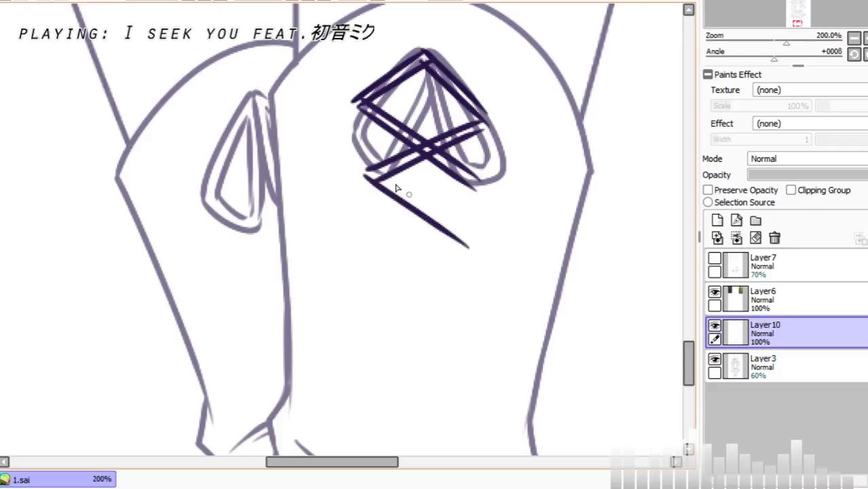
pyautogui.moveTo(374, 172); pyautogui.dragTo(476, 242)
pyautogui.hotkey('ctrl', 'z')
pyautogui.moveTo(374, 173); pyautogui.dragTo(479, 238)
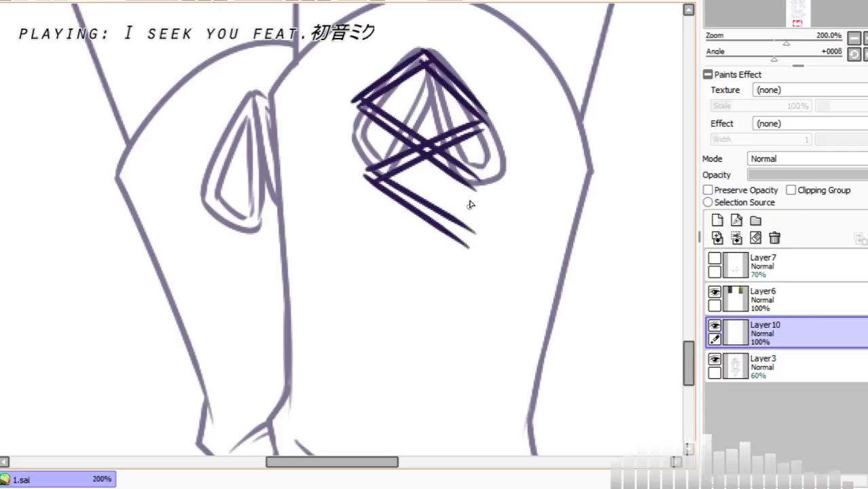
pyautogui.hotkey('ctrl', 'z')
pyautogui.moveTo(373, 174); pyautogui.dragTo(474, 237)
pyautogui.moveTo(480, 182)
pyautogui.mouseDown()
pyautogui.moveTo(367, 248)
pyautogui.moveTo(409, 237)
pyautogui.moveTo(372, 248)
pyautogui.moveTo(456, 299)
pyautogui.mouseUp()
pyautogui.hotkey('ctrl', 'z')
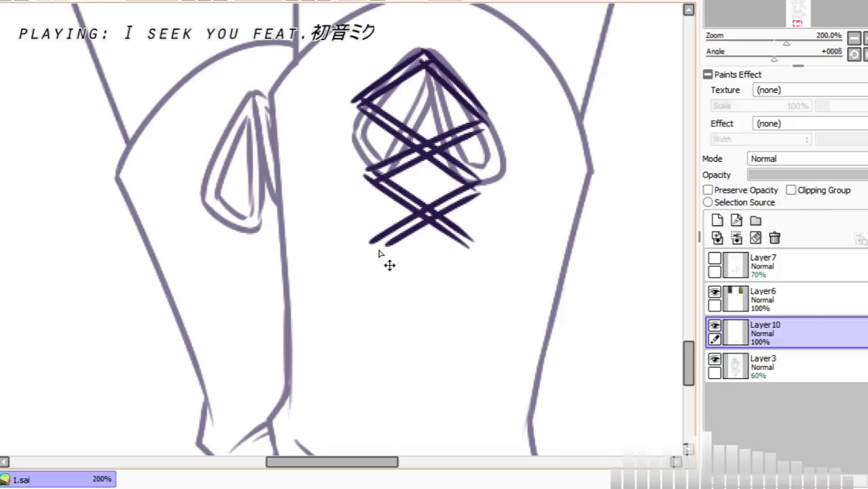
# Step: Continue the lacing down the front boot with two more double-lined crossings
pyautogui.moveTo(372, 246); pyautogui.dragTo(460, 310)
pyautogui.moveTo(378, 238); pyautogui.dragTo(475, 310)
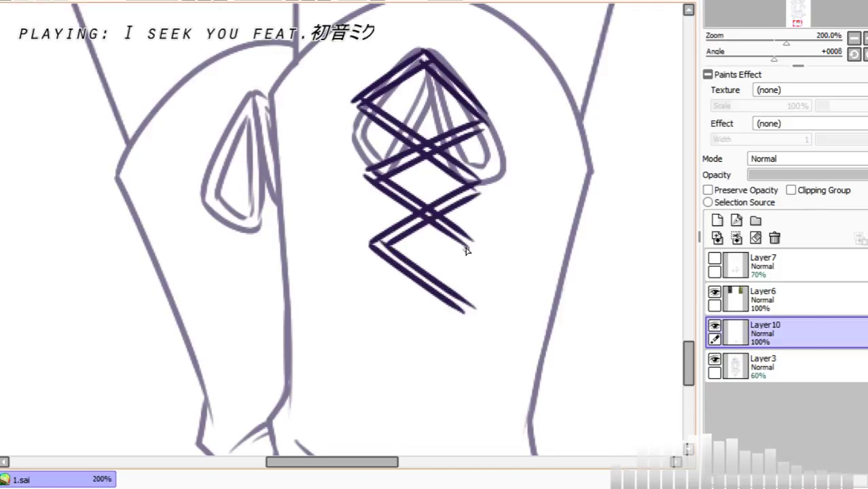
pyautogui.moveTo(470, 242); pyautogui.dragTo(377, 303)
pyautogui.moveTo(470, 255)
pyautogui.mouseDown()
pyautogui.moveTo(383, 319)
pyautogui.moveTo(422, 289)
pyautogui.moveTo(376, 308)
pyautogui.moveTo(451, 378)
pyautogui.mouseUp()
pyautogui.moveTo(382, 305); pyautogui.dragTo(468, 375)
pyautogui.moveTo(472, 307); pyautogui.dragTo(383, 370)
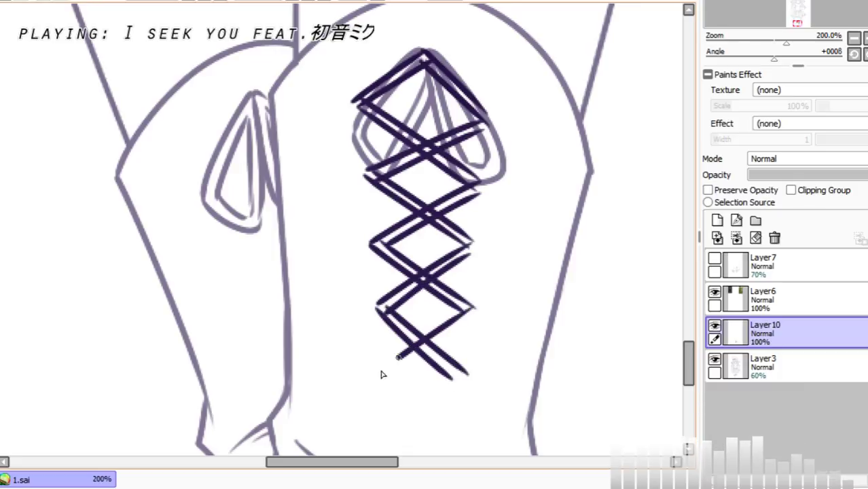
pyautogui.moveTo(468, 324); pyautogui.dragTo(389, 372)
pyautogui.hotkey('ctrl', 'z')
pyautogui.moveTo(476, 316); pyautogui.dragTo(388, 378)
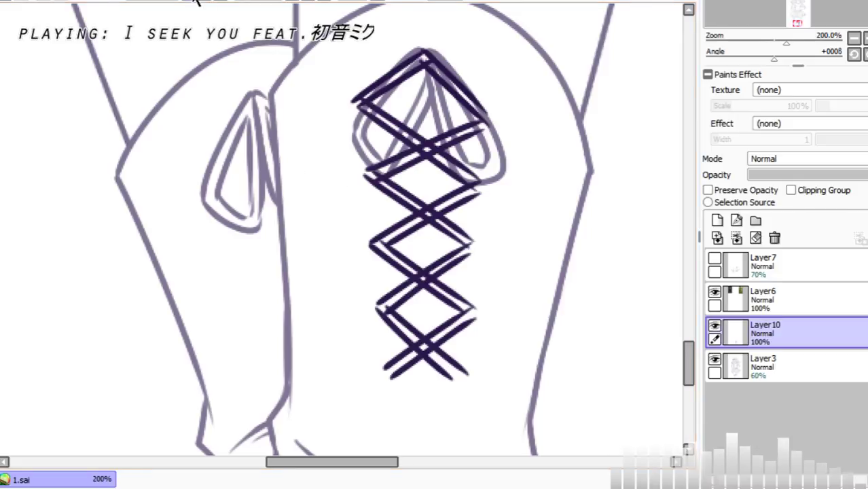
# Step: Distort the front boot's lacing, pulling its lower-left corner outward and its upper-left corner slightly inward
pyautogui.click(191, 1)
pyautogui.click(190, 1)
pyautogui.click(190, 1)
pyautogui.click(207, 1)
pyautogui.scroll(1, 209, 4)
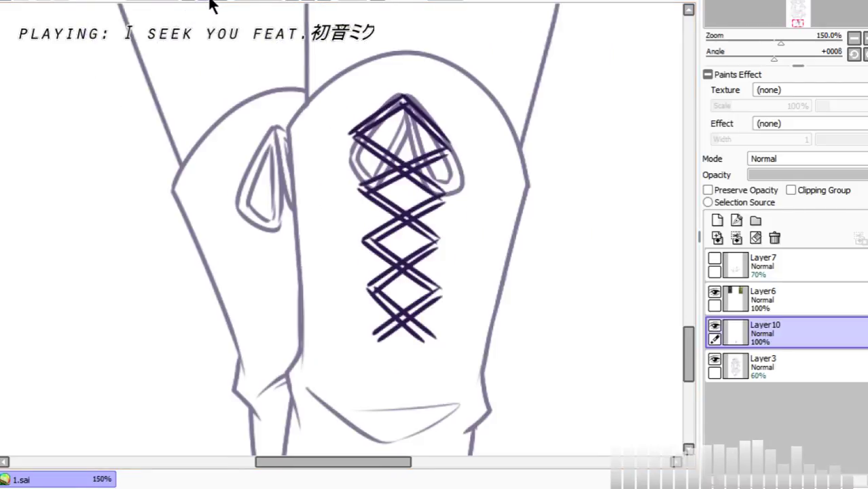
pyautogui.moveTo(394, 65)
pyautogui.mouseDown()
pyautogui.moveTo(292, 340)
pyautogui.moveTo(442, 104)
pyautogui.mouseUp()
pyautogui.hotkey('ctrl', 't')
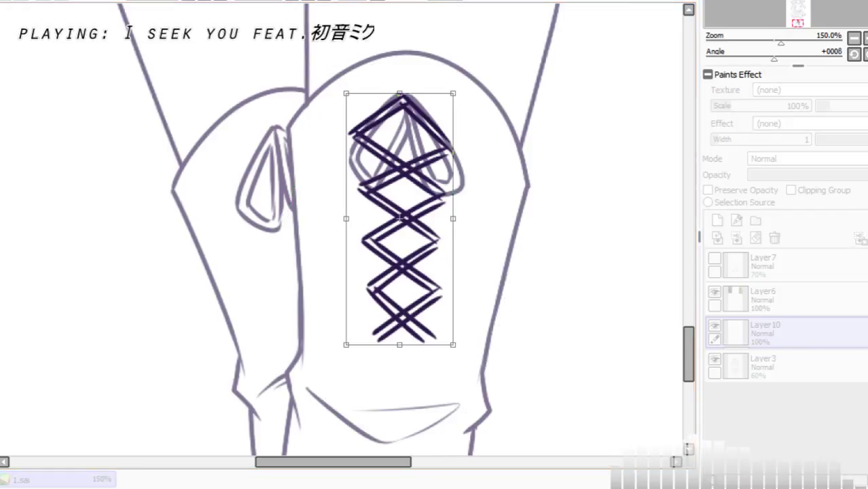
pyautogui.moveTo(344, 345); pyautogui.dragTo(325, 345)
pyautogui.moveTo(354, 97); pyautogui.dragTo(364, 102)
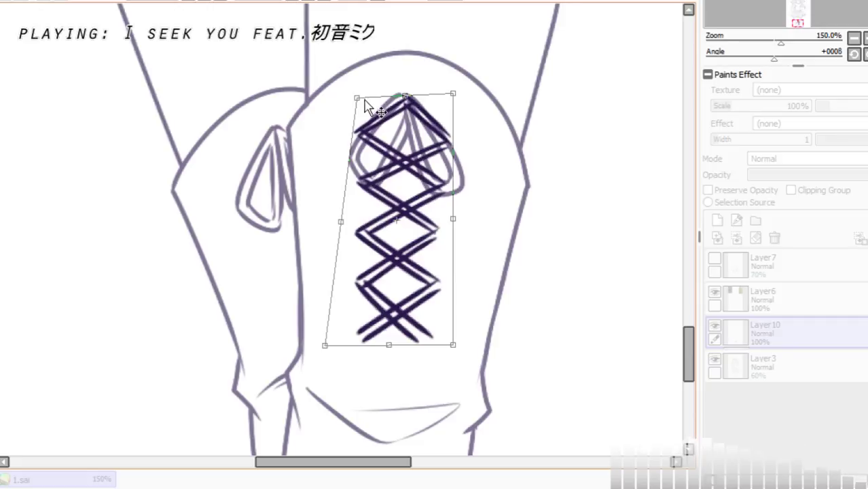
pyautogui.press('Return')
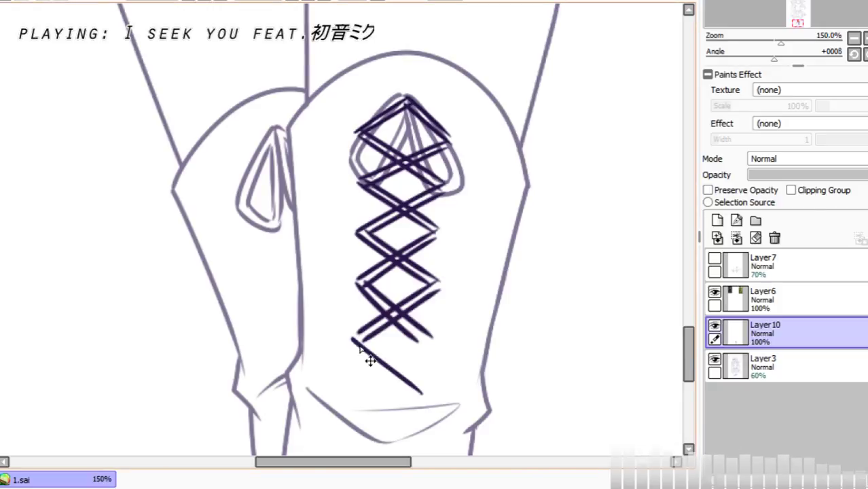
# Step: Extend the lacing with one more double-lined crossing and close it to a point at the toe seam
pyautogui.moveTo(352, 342); pyautogui.dragTo(415, 392)
pyautogui.moveTo(358, 333); pyautogui.dragTo(432, 390)
pyautogui.hotkey('ctrl', 'z')
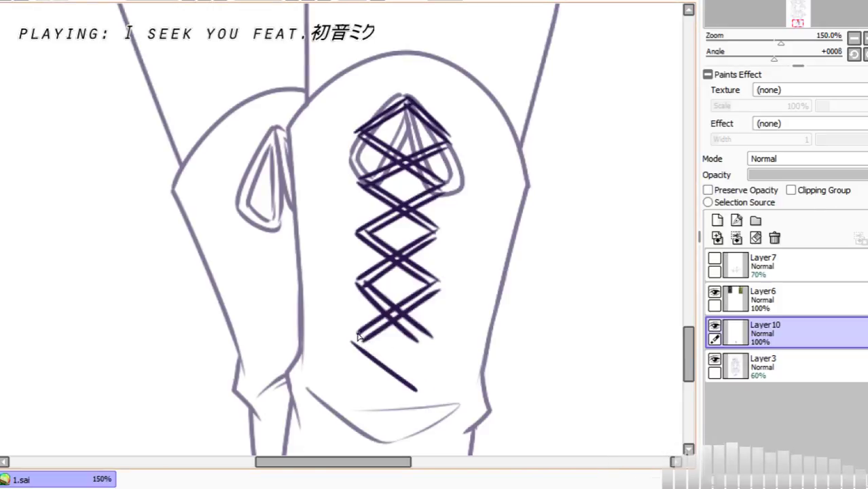
pyautogui.moveTo(358, 334); pyautogui.dragTo(434, 385)
pyautogui.hotkey('ctrl', 'z')
pyautogui.hotkey('ctrl', 'z')
pyautogui.moveTo(354, 333); pyautogui.dragTo(428, 385)
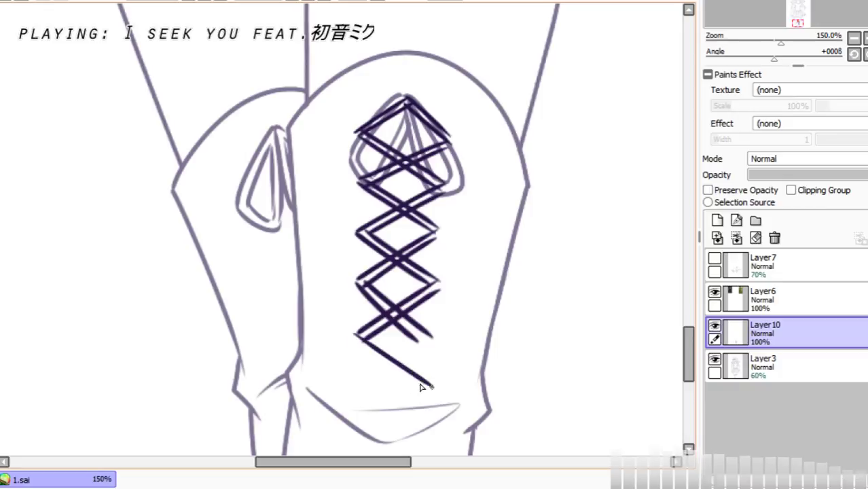
pyautogui.moveTo(356, 346); pyautogui.dragTo(430, 398)
pyautogui.moveTo(426, 340)
pyautogui.mouseDown()
pyautogui.moveTo(359, 391)
pyautogui.moveTo(364, 398)
pyautogui.mouseUp()
pyautogui.moveTo(357, 395)
pyautogui.mouseDown()
pyautogui.moveTo(385, 411)
pyautogui.moveTo(381, 396)
pyautogui.mouseUp()
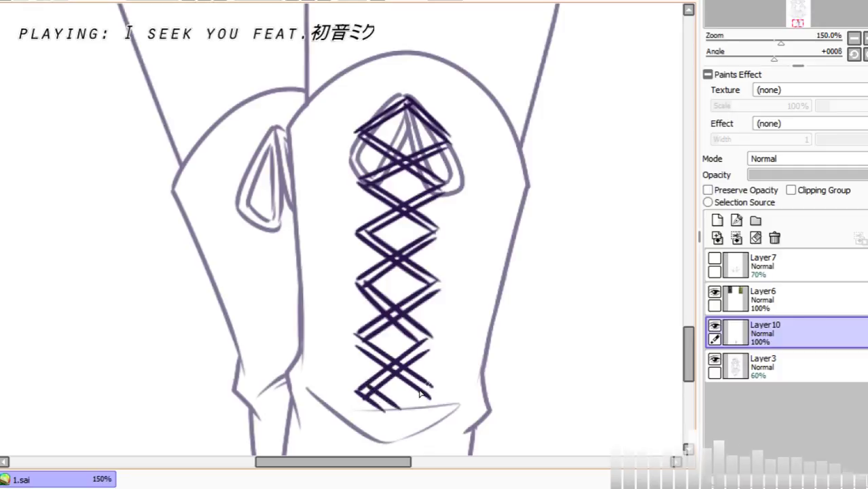
pyautogui.hotkey('ctrl', 'z')
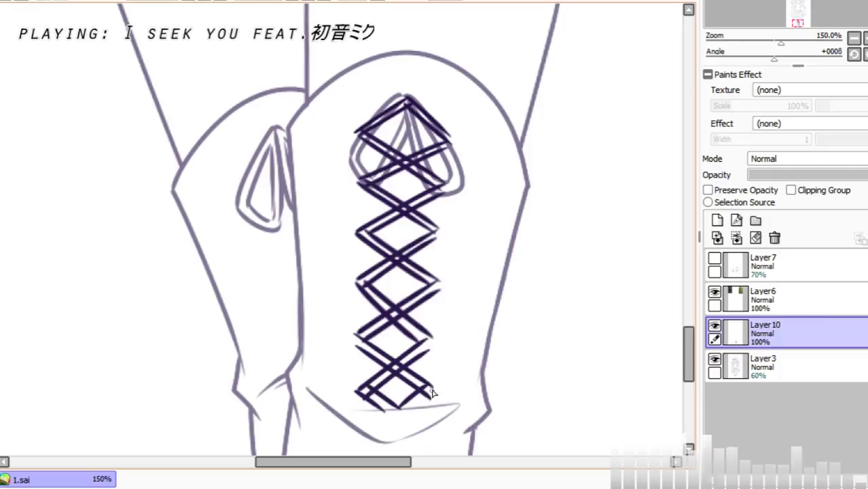
pyautogui.moveTo(431, 394); pyautogui.dragTo(407, 411)
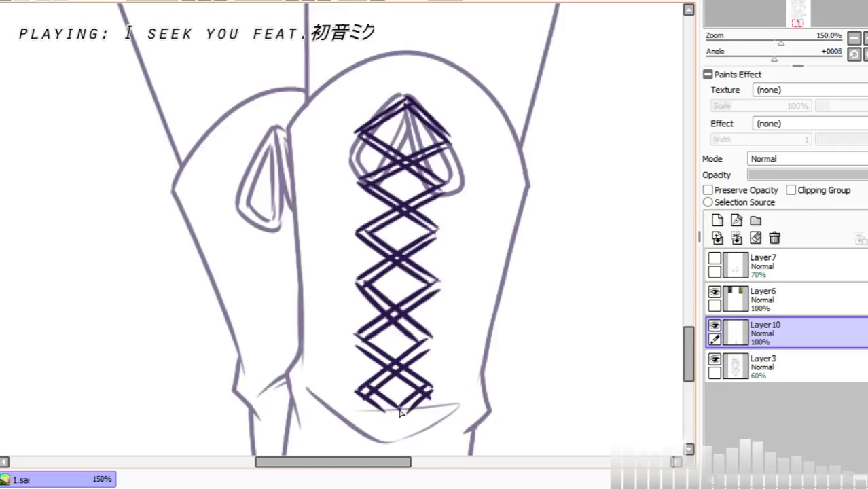
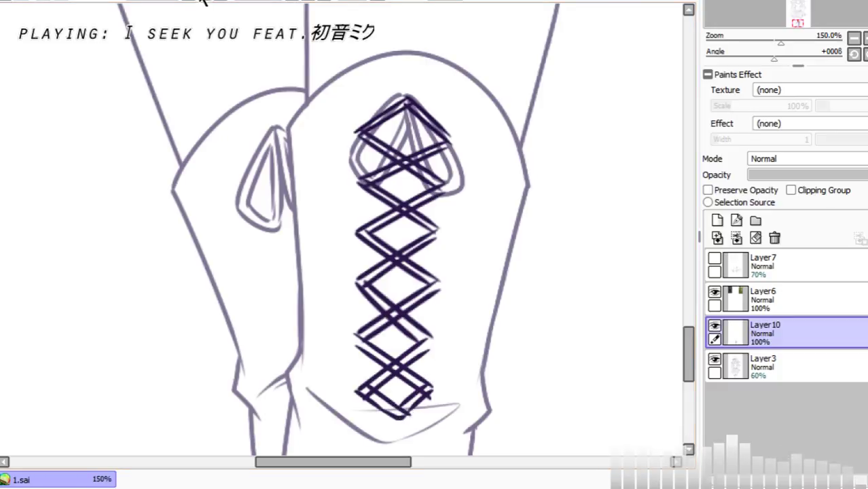
# Step: Clean up the two lowest lace crossings so that one strap passes over the other
pyautogui.hotkey('ctrl', '+')
pyautogui.moveTo(691, 350); pyautogui.dragTo(687, 376)
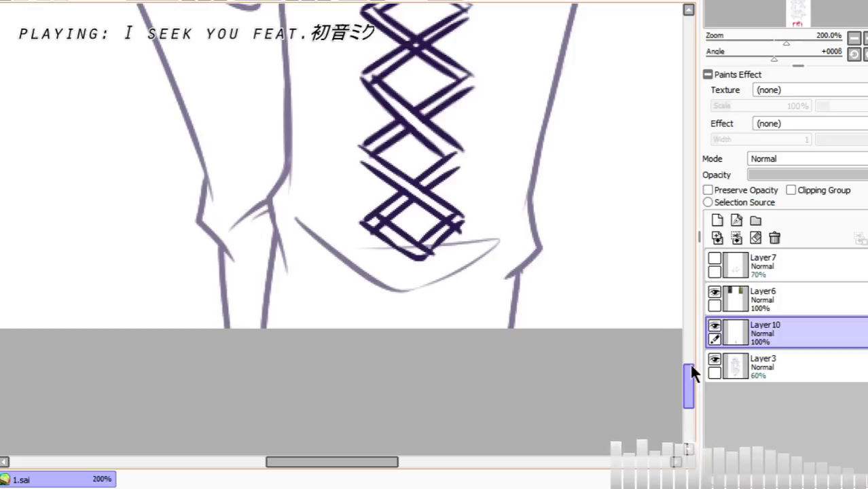
pyautogui.moveTo(688, 366); pyautogui.dragTo(687, 344)
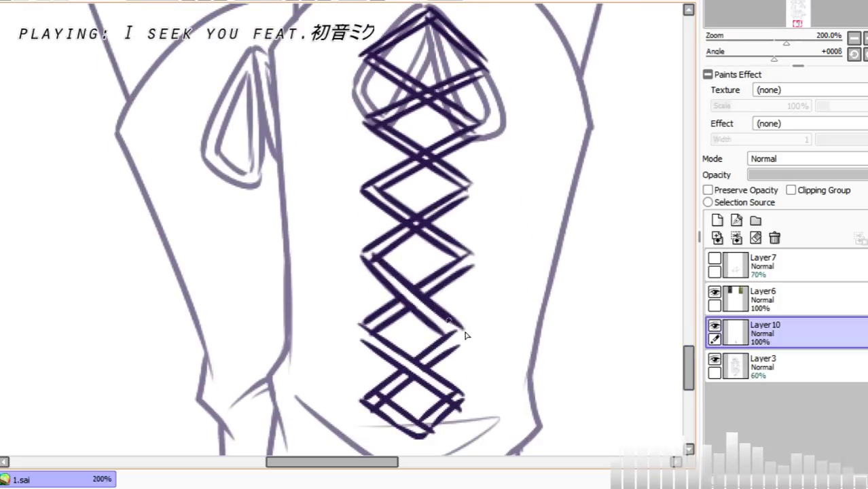
pyautogui.moveTo(450, 320); pyautogui.dragTo(464, 330)
pyautogui.moveTo(373, 266); pyautogui.dragTo(449, 333)
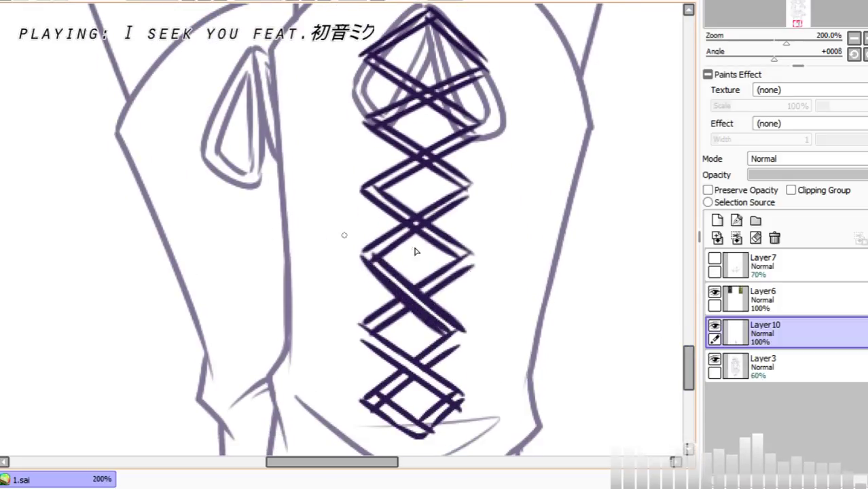
pyautogui.hotkey('ctrl', 'z')
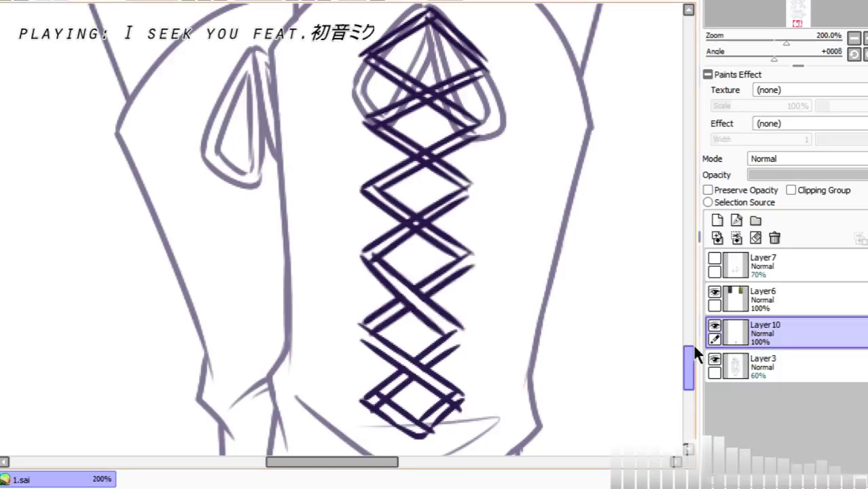
# Step: Delete Layer10 with the lacing
pyautogui.moveTo(686, 359); pyautogui.dragTo(752, 341)
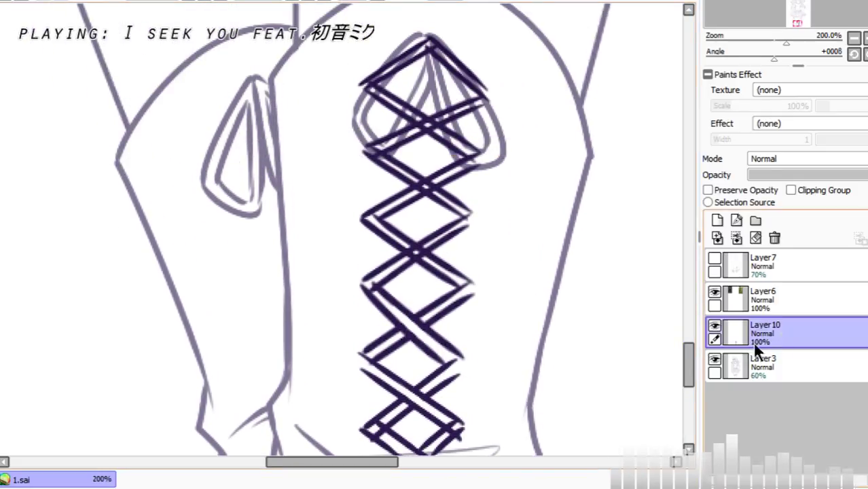
pyautogui.click(774, 237)
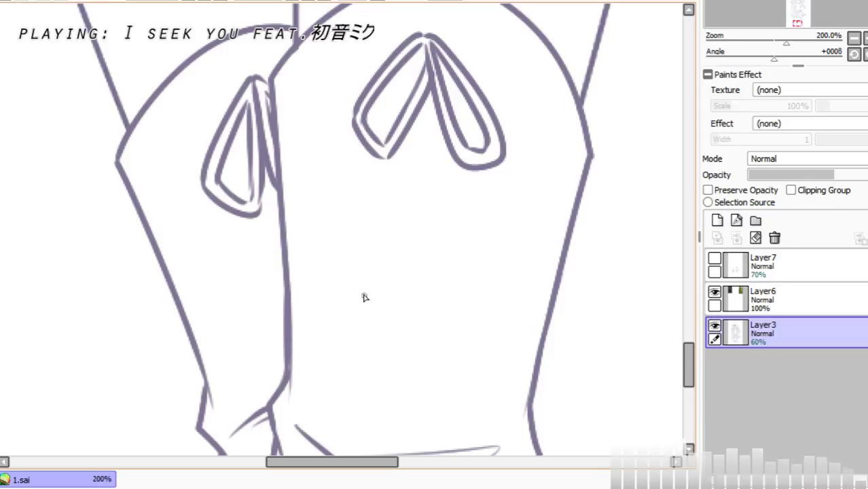
# Step: Doodle an (OAO) emoticon on the front boot on Layer3 and move its opening bracket outward
pyautogui.moveTo(363, 295); pyautogui.dragTo(381, 340)
pyautogui.moveTo(386, 298); pyautogui.dragTo(385, 299)
pyautogui.moveTo(416, 328)
pyautogui.mouseDown()
pyautogui.moveTo(417, 294)
pyautogui.moveTo(434, 309)
pyautogui.mouseUp()
pyautogui.moveTo(448, 277)
pyautogui.mouseDown()
pyautogui.moveTo(440, 285)
pyautogui.moveTo(501, 298)
pyautogui.moveTo(490, 314)
pyautogui.mouseUp()
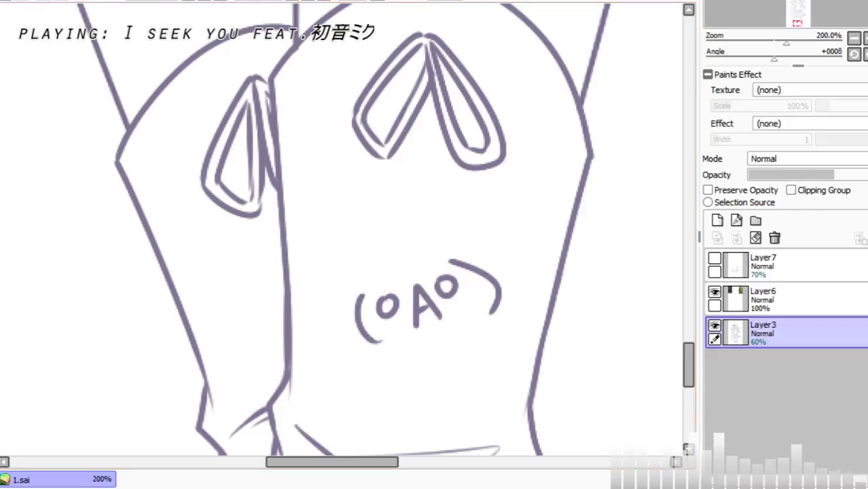
pyautogui.moveTo(371, 276)
pyautogui.mouseDown()
pyautogui.moveTo(348, 287)
pyautogui.moveTo(392, 387)
pyautogui.mouseUp()
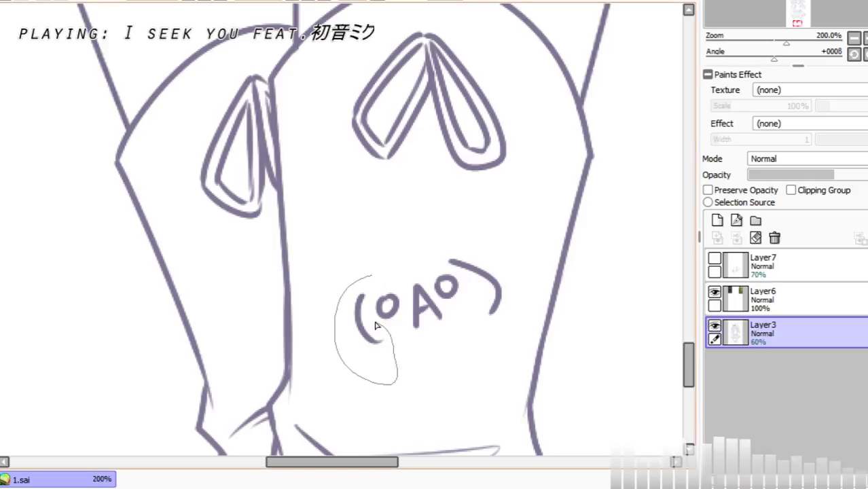
pyautogui.moveTo(370, 284); pyautogui.dragTo(371, 277)
pyautogui.hotkey('ctrl', 't')
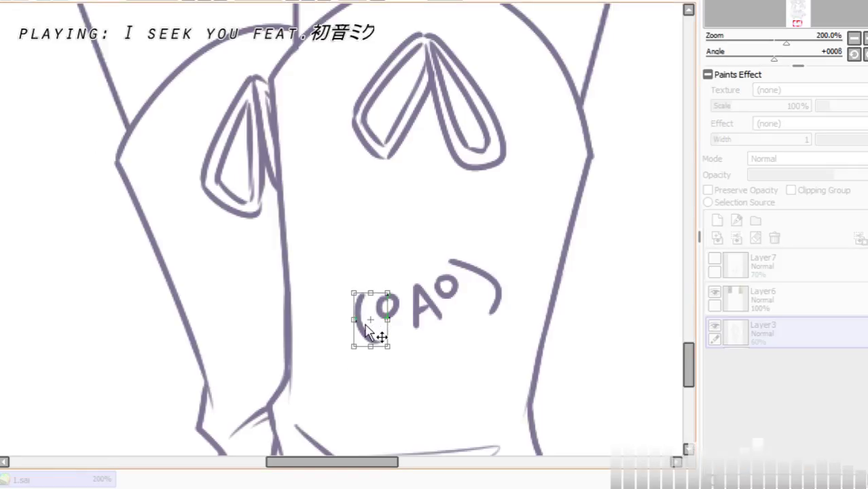
pyautogui.moveTo(362, 340); pyautogui.dragTo(345, 351)
pyautogui.press('Return')
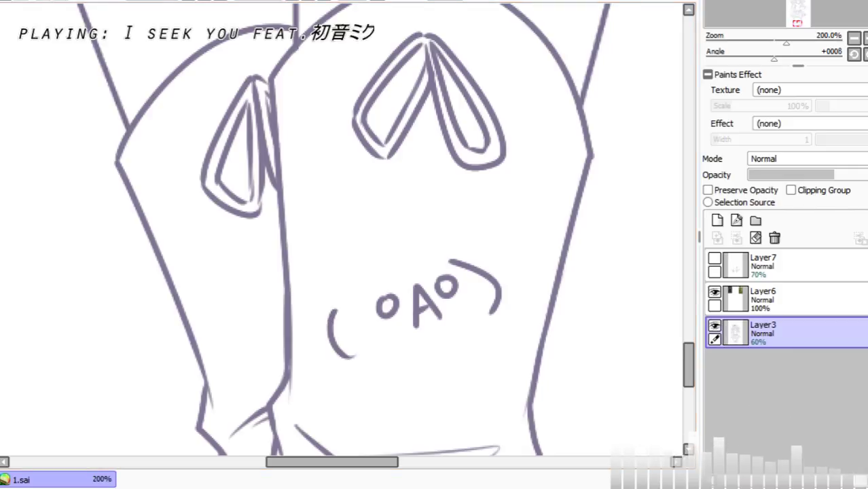
# Step: Add arms, a flipped table and motion strokes around the emoticon doodle
pyautogui.moveTo(352, 345); pyautogui.dragTo(359, 300)
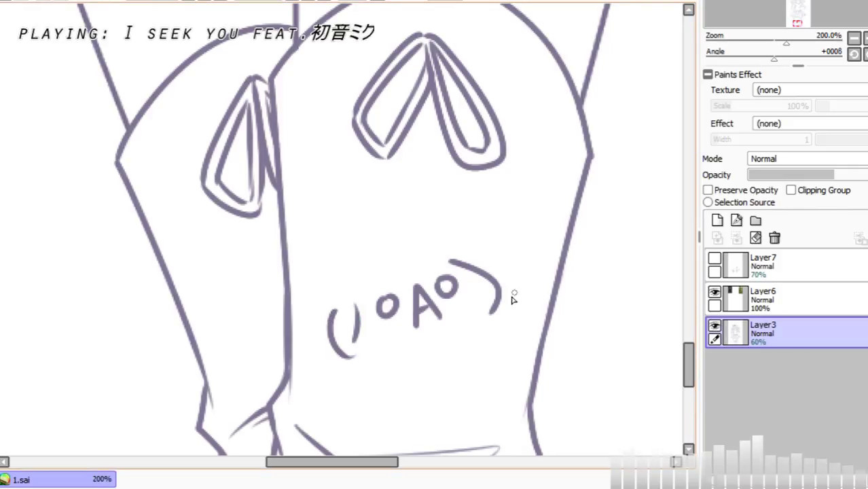
pyautogui.moveTo(509, 310); pyautogui.dragTo(516, 237)
pyautogui.moveTo(551, 276); pyautogui.dragTo(665, 207)
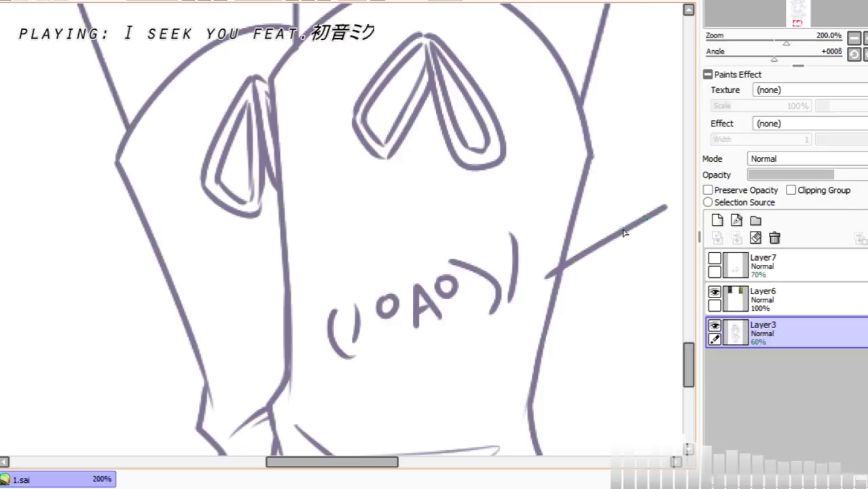
pyautogui.moveTo(574, 251); pyautogui.dragTo(558, 216)
pyautogui.moveTo(630, 221); pyautogui.dragTo(613, 186)
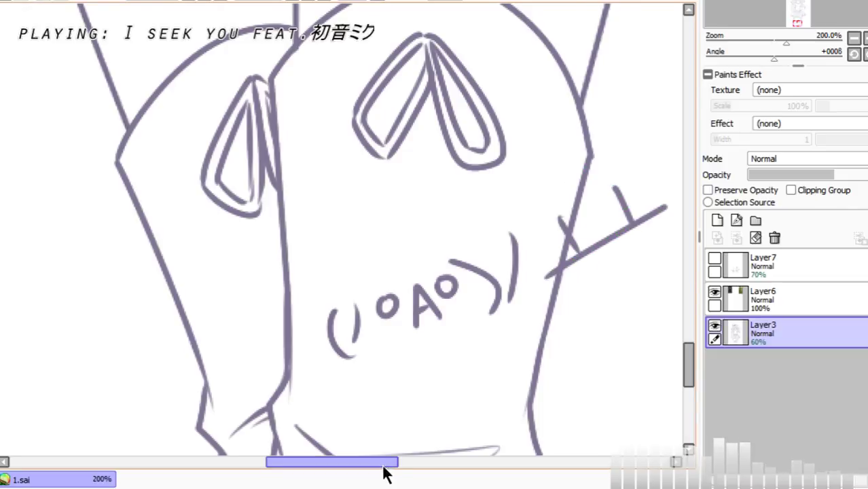
pyautogui.moveTo(331, 461); pyautogui.dragTo(364, 461)
pyautogui.moveTo(498, 156)
pyautogui.mouseDown()
pyautogui.moveTo(500, 185)
pyautogui.moveTo(511, 203)
pyautogui.mouseUp()
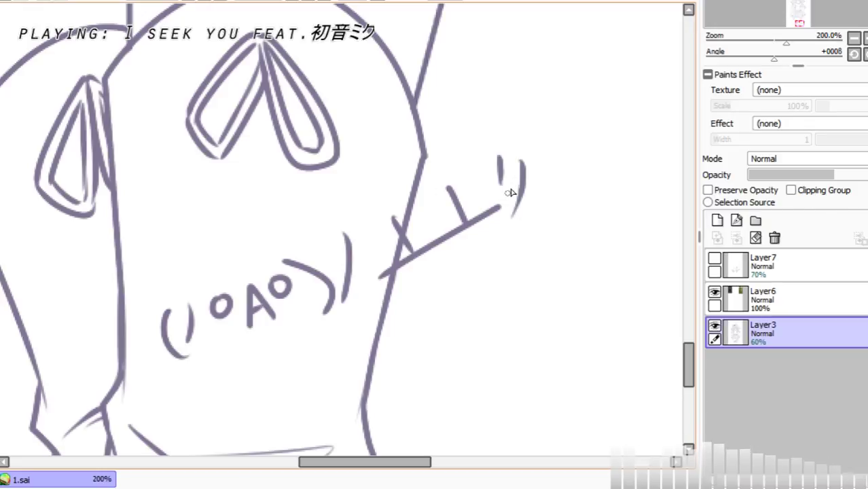
pyautogui.hotkey('ctrl', 'z')
pyautogui.hotkey('ctrl', 'z')
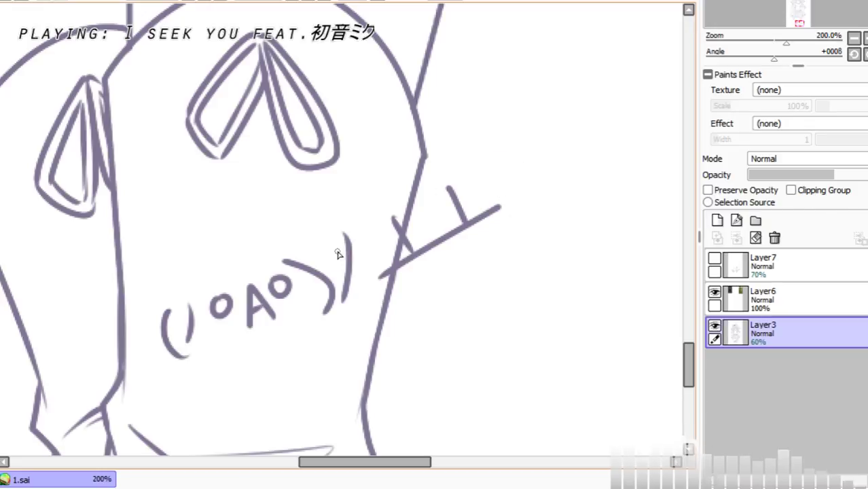
pyautogui.moveTo(360, 227); pyautogui.dragTo(354, 268)
pyautogui.moveTo(365, 239)
pyautogui.mouseDown()
pyautogui.moveTo(358, 260)
pyautogui.moveTo(366, 270)
pyautogui.moveTo(375, 256)
pyautogui.moveTo(372, 286)
pyautogui.mouseUp()
pyautogui.moveTo(379, 263); pyautogui.dragTo(369, 292)
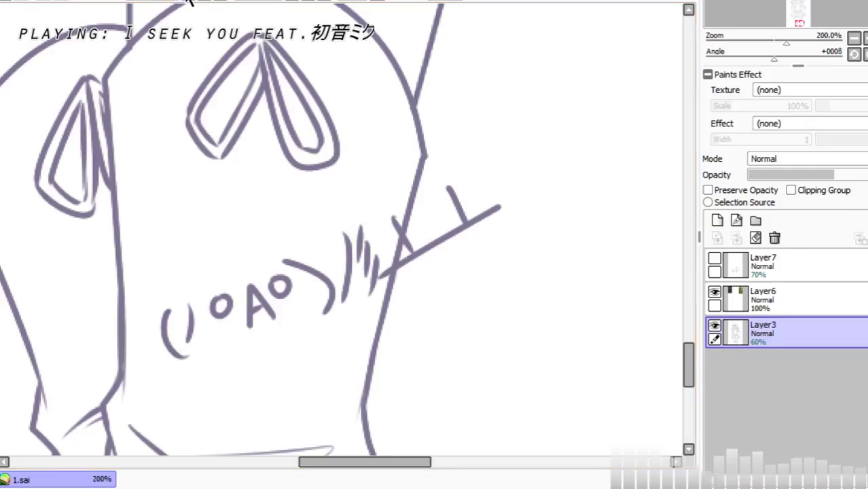
# Step: Undo all strokes of the emoticon doodle on Layer3
pyautogui.hotkey('ctrl', 'z')
pyautogui.hotkey('ctrl', 'z')
pyautogui.hotkey('ctrl', 'z')
pyautogui.hotkey('ctrl', 'z')
pyautogui.hotkey('ctrl', 'z')
pyautogui.hotkey('ctrl', 'z')
pyautogui.hotkey('ctrl', 'z')
pyautogui.hotkey('ctrl', 'z')
pyautogui.hotkey('ctrl', 'z')
pyautogui.hotkey('ctrl', 'z')
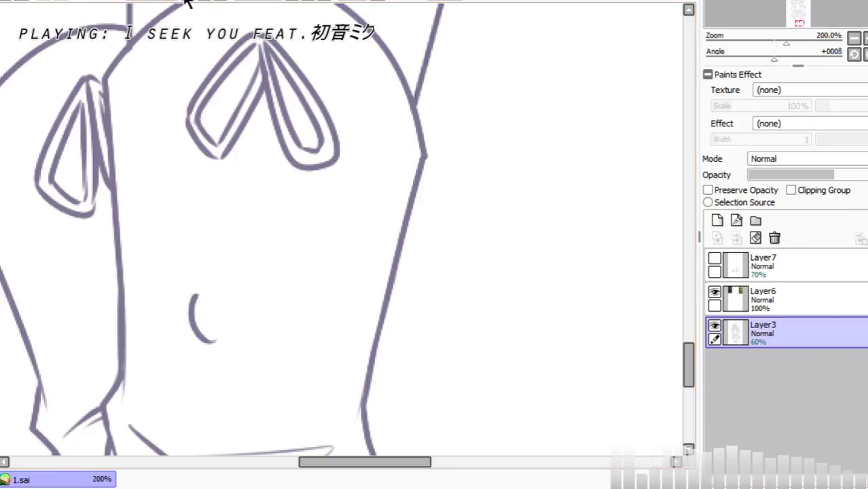
pyautogui.hotkey('ctrl', 'z')
# Step: Erase the two lace loops from the front boot on Layer3
pyautogui.moveTo(198, 25)
pyautogui.mouseDown()
pyautogui.moveTo(234, 79)
pyautogui.moveTo(254, 55)
pyautogui.moveTo(261, 107)
pyautogui.moveTo(216, 166)
pyautogui.moveTo(299, 182)
pyautogui.moveTo(329, 163)
pyautogui.mouseUp()
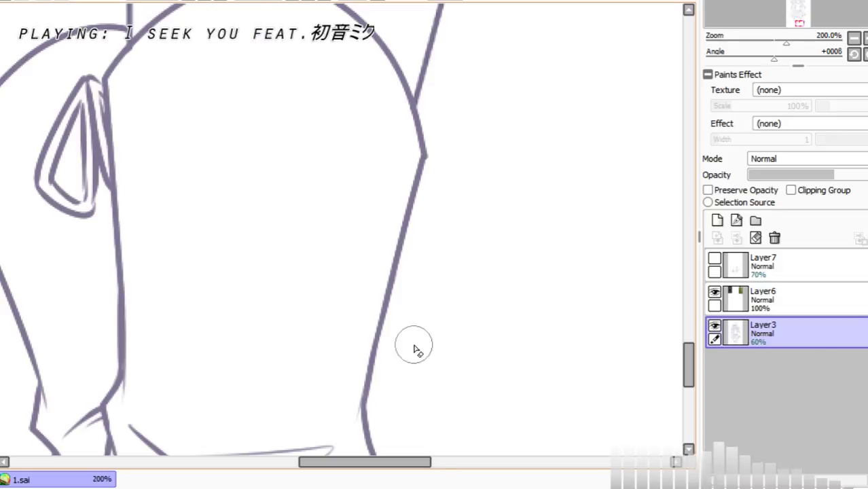
# Step: Erase the remaining lace loops from the rear boot on Layer3
pyautogui.moveTo(413, 464); pyautogui.dragTo(343, 480)
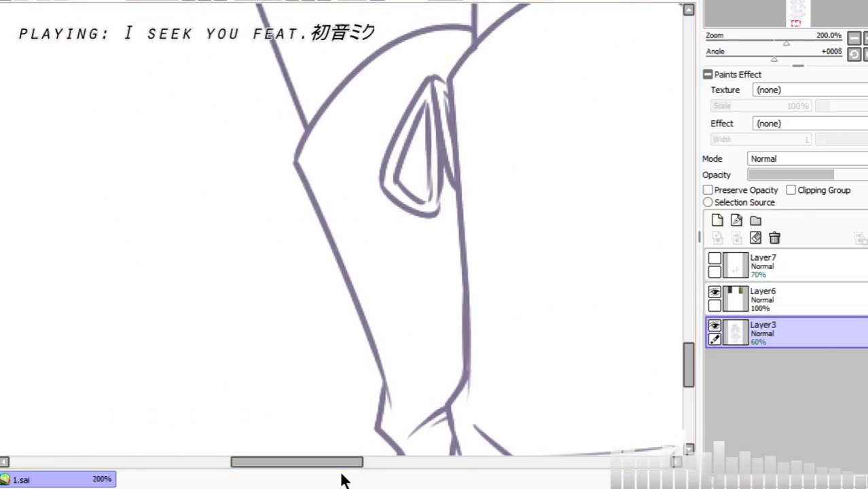
pyautogui.moveTo(442, 66); pyautogui.dragTo(448, 176)
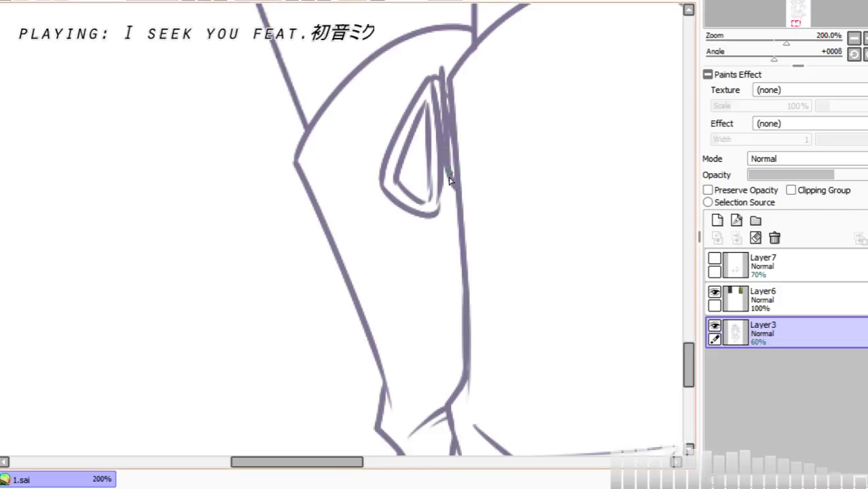
pyautogui.hotkey('ctrl', 'z')
pyautogui.moveTo(440, 69)
pyautogui.mouseDown()
pyautogui.moveTo(457, 230)
pyautogui.moveTo(445, 76)
pyautogui.moveTo(449, 203)
pyautogui.mouseUp()
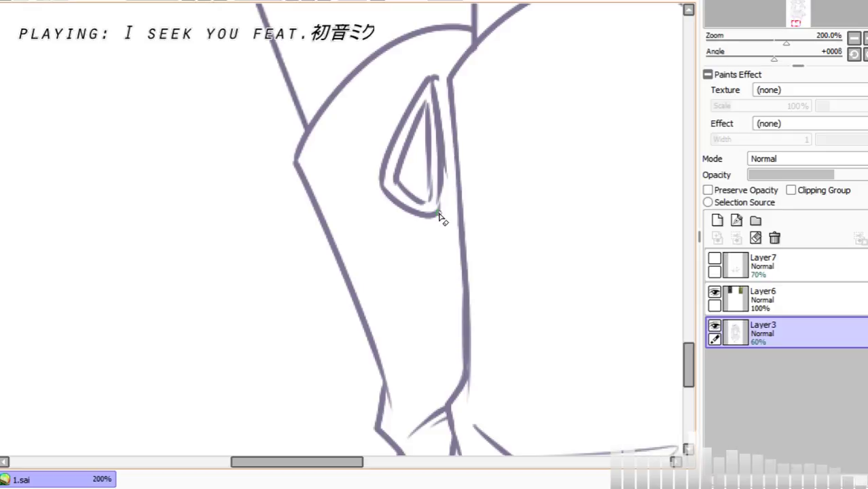
pyautogui.moveTo(414, 79)
pyautogui.mouseDown()
pyautogui.moveTo(426, 139)
pyautogui.moveTo(427, 239)
pyautogui.mouseUp()
pyautogui.moveTo(425, 107)
pyautogui.mouseDown()
pyautogui.moveTo(436, 161)
pyautogui.moveTo(421, 171)
pyautogui.moveTo(398, 224)
pyautogui.mouseUp()
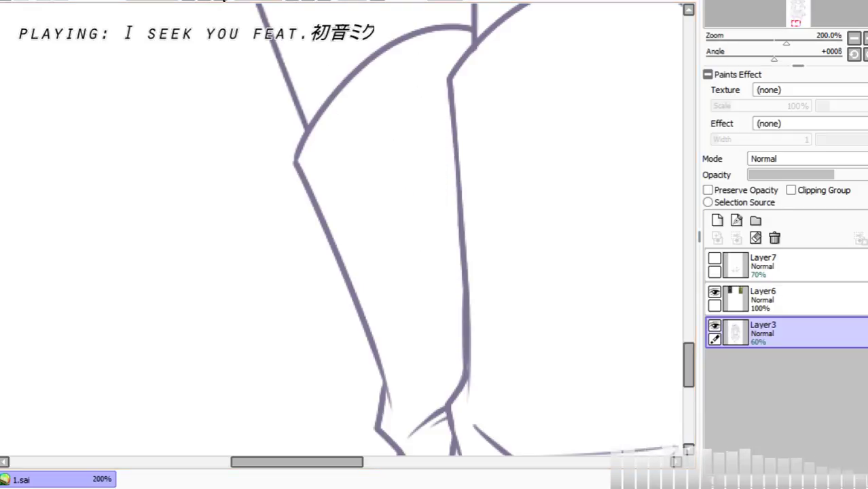
# Step: Delete the reference picture layer Layer6 and the hidden layer Layer7
pyautogui.click(190, 3)
pyautogui.click(189, 2)
pyautogui.click(687, 285)
pyautogui.moveTo(686, 257); pyautogui.dragTo(679, 185)
pyautogui.scroll(2, 681, 177)
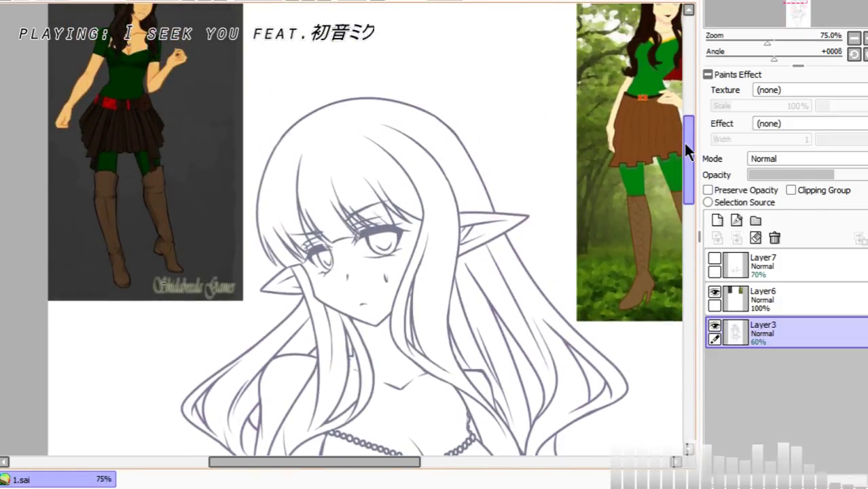
pyautogui.click(190, 3)
pyautogui.scroll(-8, 681, 177)
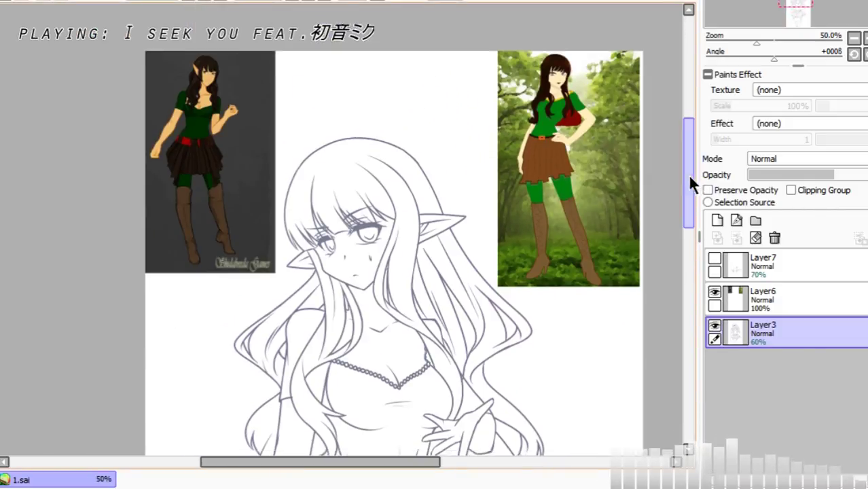
pyautogui.click(786, 291)
pyautogui.click(775, 237)
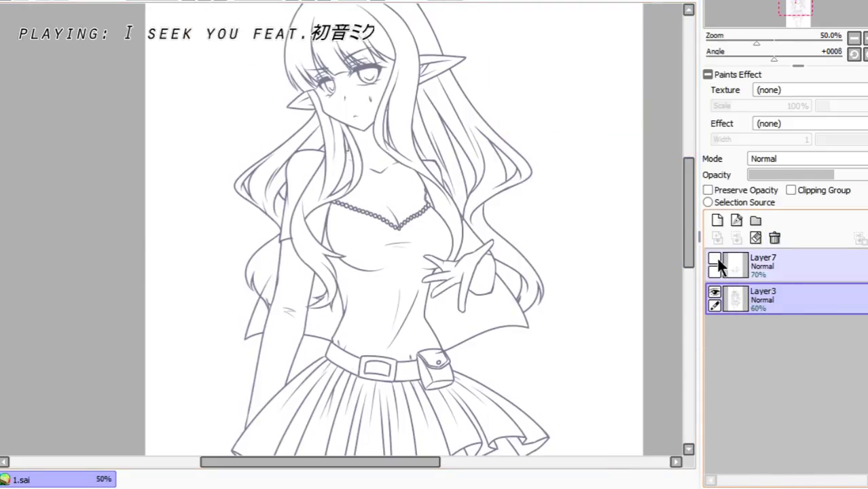
pyautogui.click(771, 257)
pyautogui.click(775, 238)
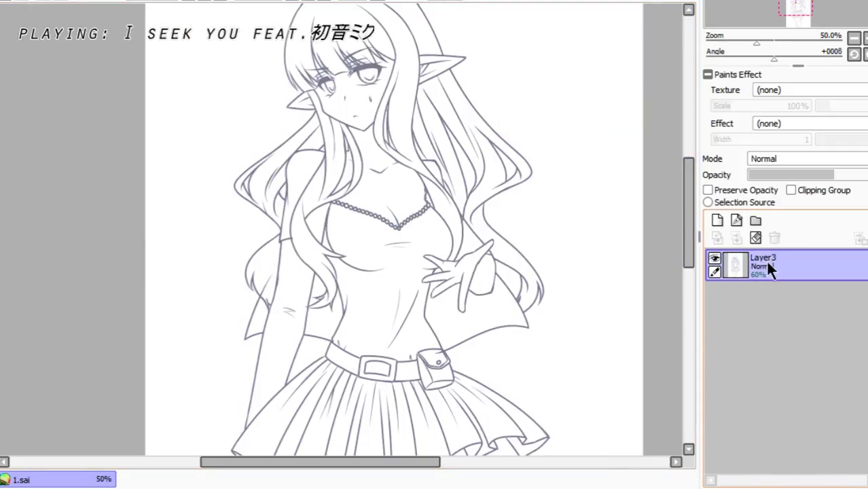
# Step: Raise Layer3's opacity to 100% and shift the hue of its line art to dark green
pyautogui.moveTo(822, 175); pyautogui.dragTo(866, 174)
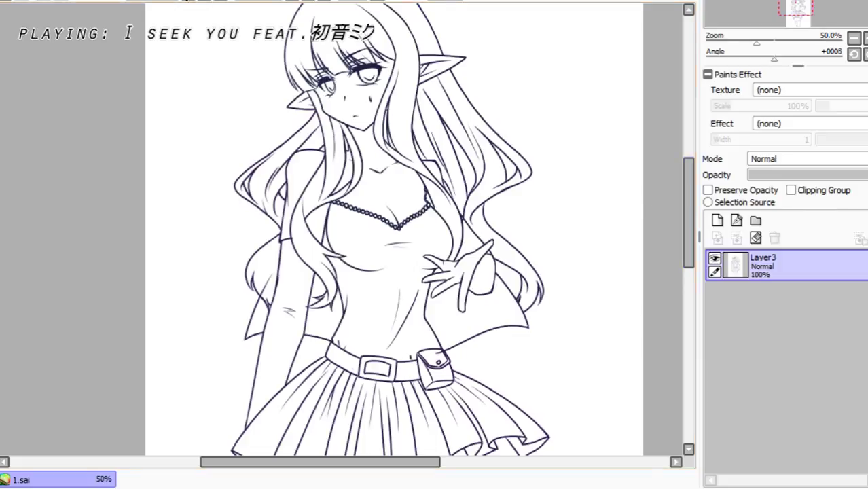
pyautogui.click(141, 1)
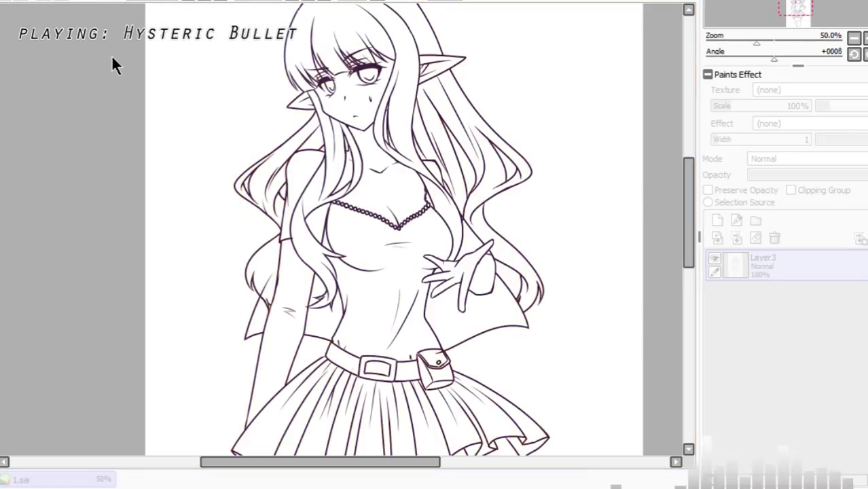
pyautogui.moveTo(111, 55); pyautogui.dragTo(157, 62)
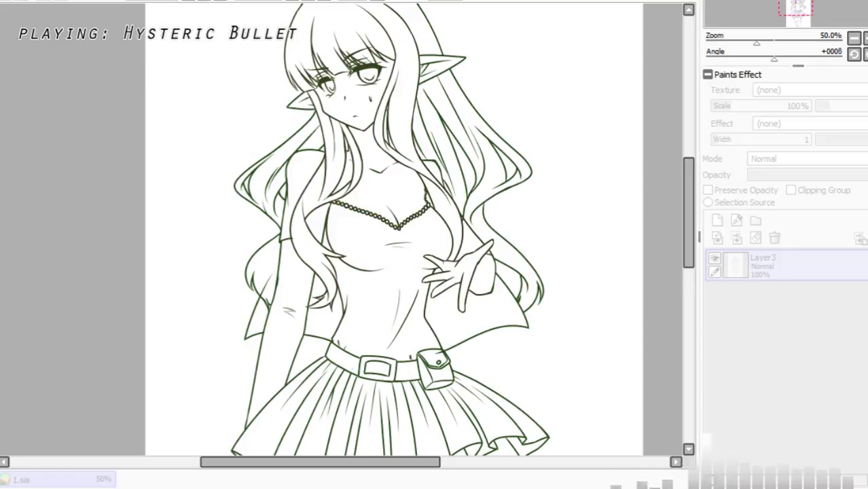
pyautogui.click(69, 135)
# Step: Erase the stray stroke inside the hair lock beside the lowered arm on Layer3
pyautogui.click(211, 0)
pyautogui.click(211, 1)
pyautogui.click(211, 0)
pyautogui.click(211, 0)
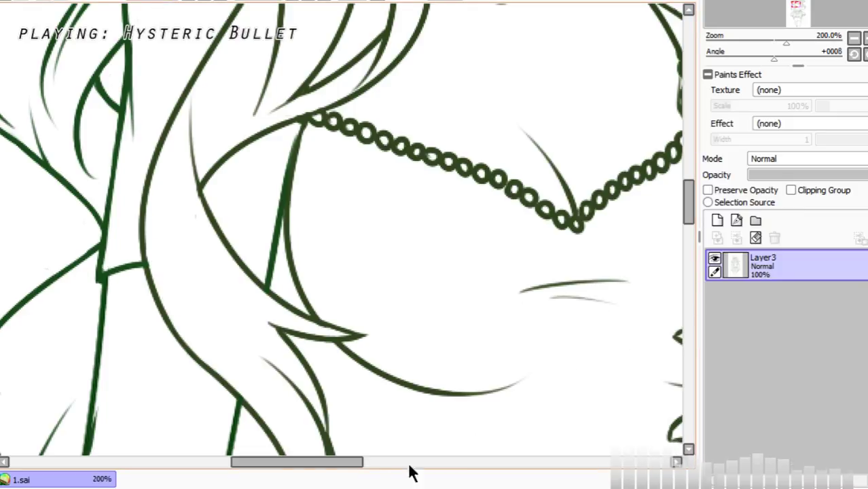
pyautogui.moveTo(360, 463); pyautogui.dragTo(324, 463)
pyautogui.moveTo(691, 192); pyautogui.dragTo(690, 223)
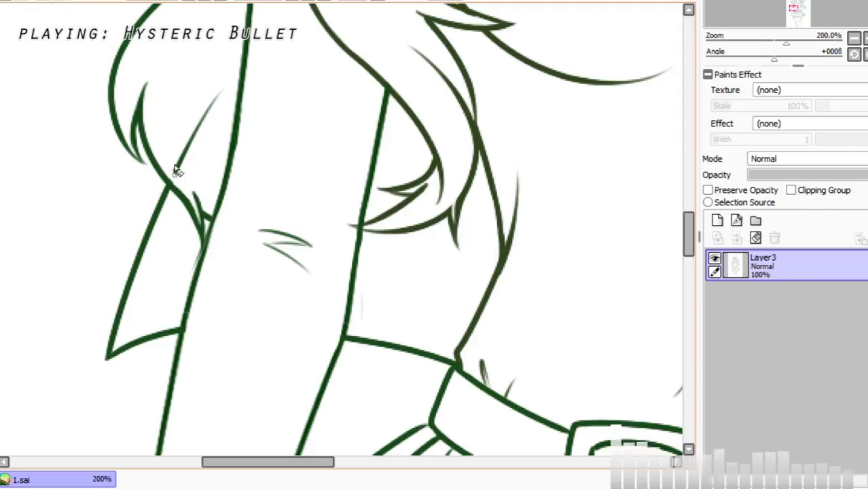
pyautogui.moveTo(178, 163)
pyautogui.mouseDown()
pyautogui.moveTo(174, 174)
pyautogui.moveTo(218, 93)
pyautogui.mouseUp()
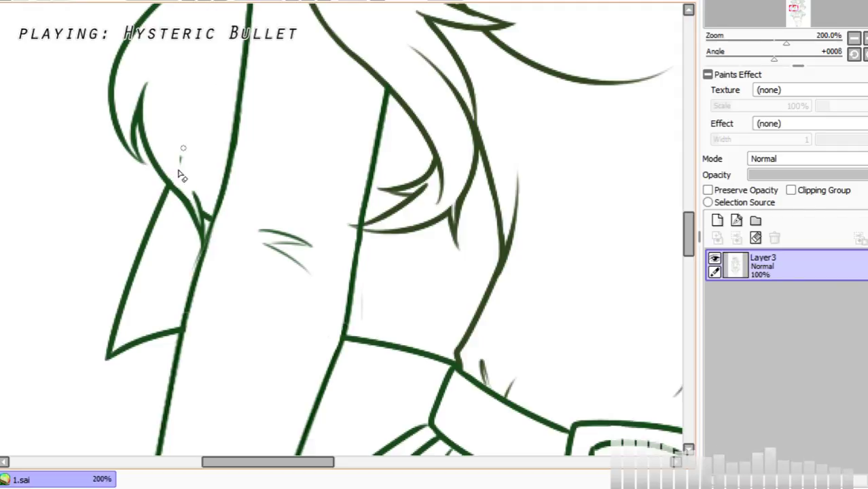
pyautogui.moveTo(180, 167); pyautogui.dragTo(205, 91)
# Step: Preserve Layer3's opacity and fill all its line art with one uniform dark green
pyautogui.click(734, 191)
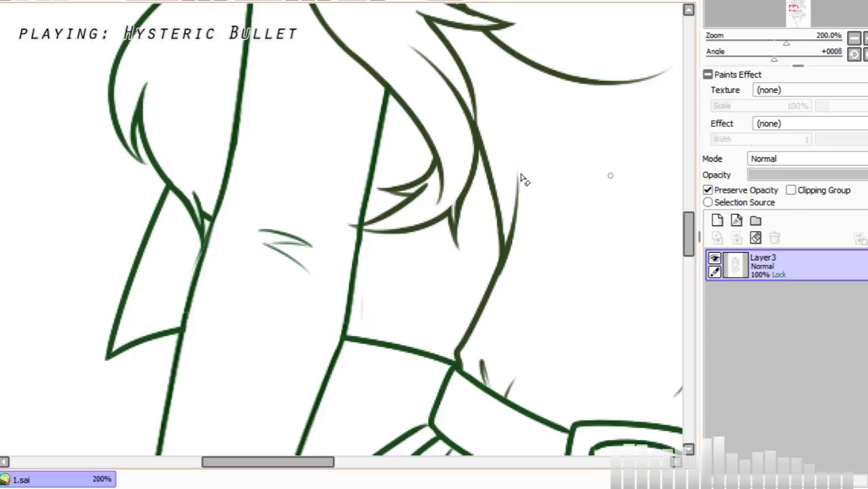
pyautogui.hotkey('ctrl', 'f')
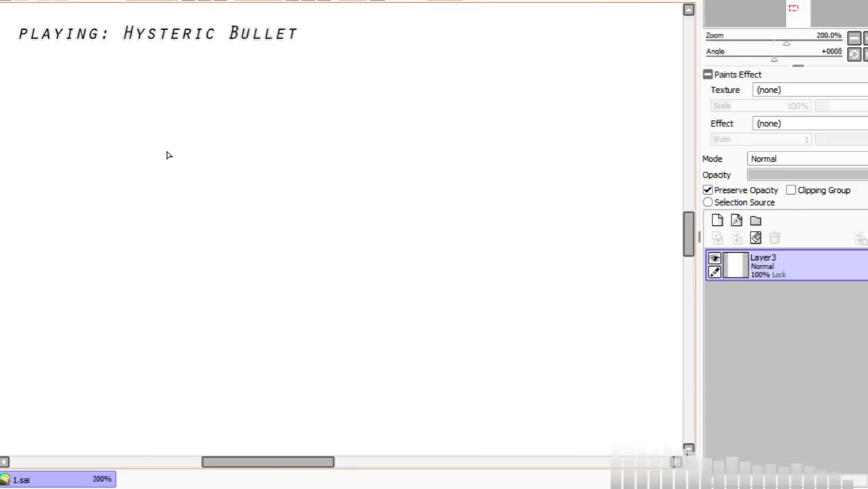
pyautogui.hotkey('ctrl', 'z')
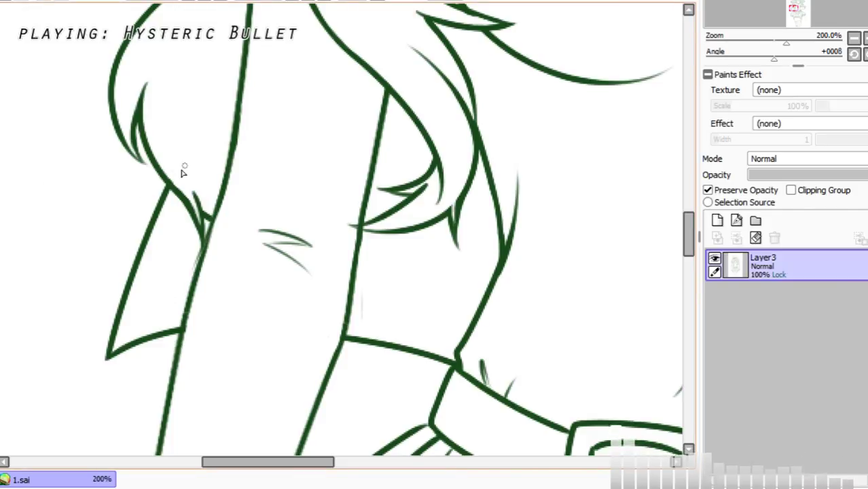
# Step: Turn off Preserve Opacity on Layer3 and draw the cape's edge from the lowered arm below the sleeve down through the hair lock
pyautogui.click(187, 1)
pyautogui.click(187, 1)
pyautogui.click(187, 1)
pyautogui.moveTo(687, 222)
pyautogui.mouseDown()
pyautogui.moveTo(686, 180)
pyautogui.moveTo(691, 213)
pyautogui.mouseUp()
pyautogui.click(377, 2)
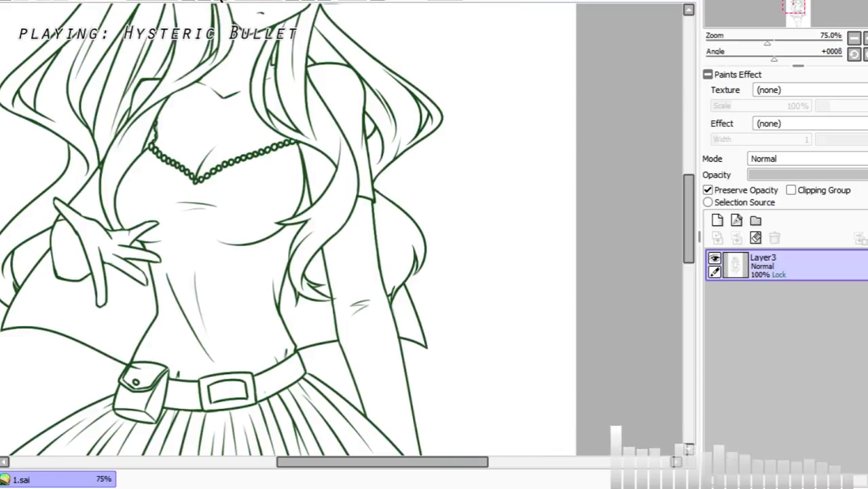
pyautogui.click(211, 3)
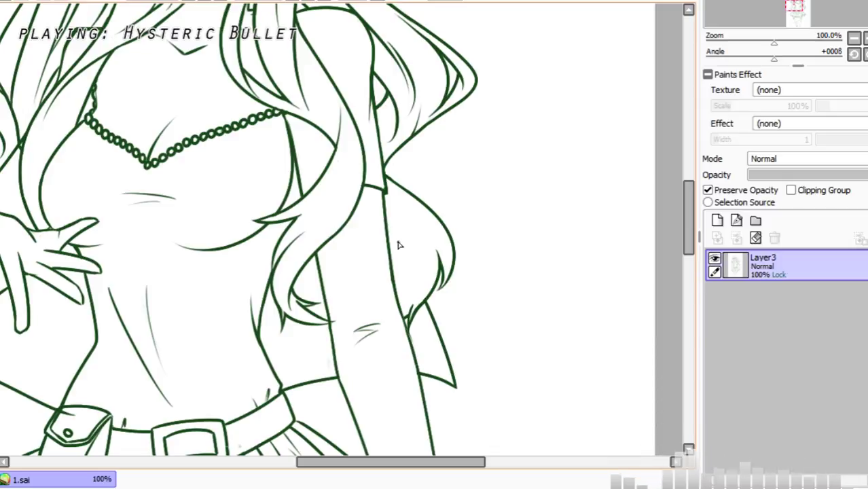
pyautogui.click(707, 190)
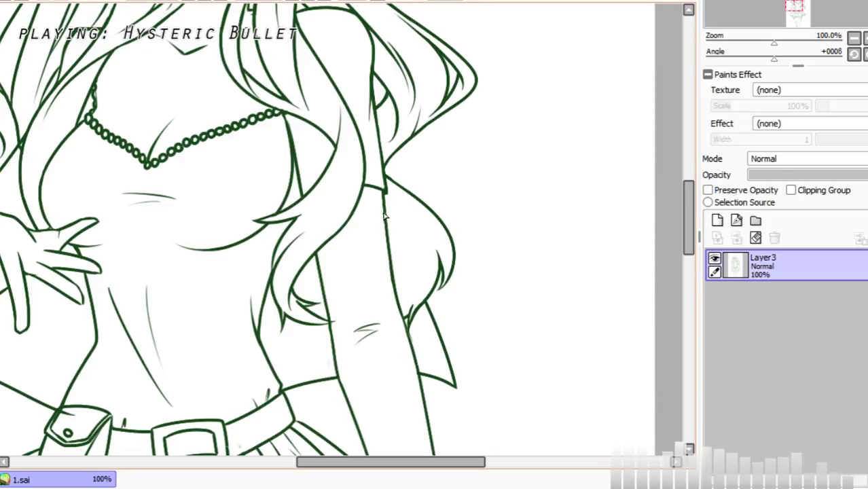
pyautogui.moveTo(386, 220); pyautogui.dragTo(436, 328)
pyautogui.hotkey('ctrl', 'z')
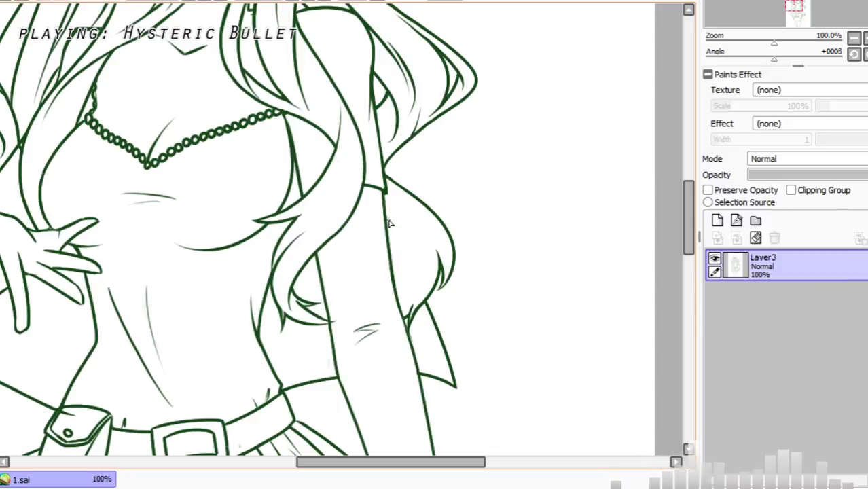
pyautogui.moveTo(385, 215); pyautogui.dragTo(440, 324)
pyautogui.hotkey('ctrl', 'z')
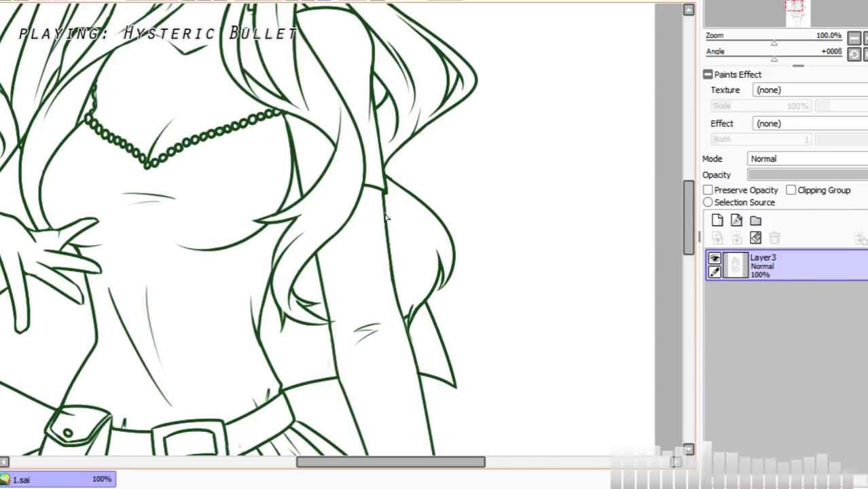
pyautogui.moveTo(385, 214); pyautogui.dragTo(442, 339)
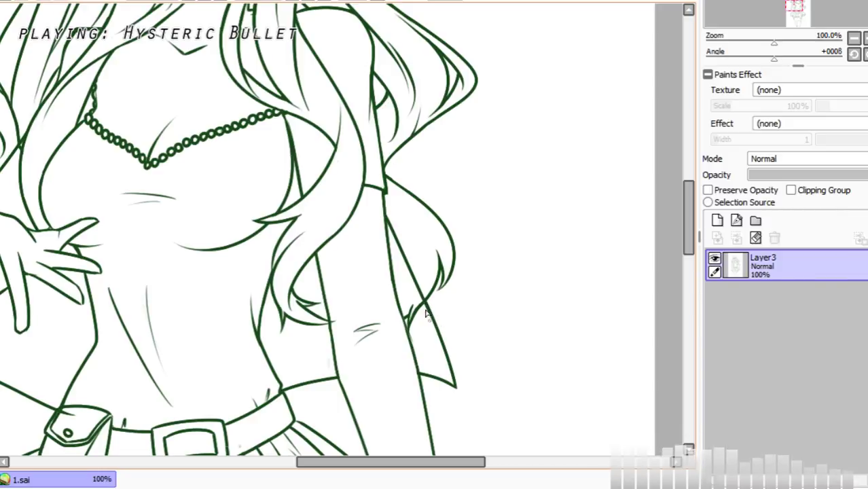
# Step: Erase the hair tips between the lowered arm and the cape edge, and redraw the arm's outer contour there
pyautogui.click(203, 1)
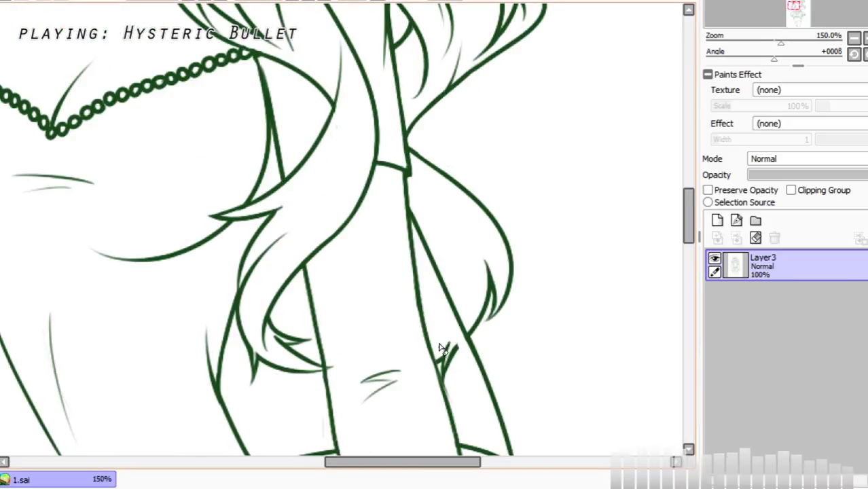
pyautogui.moveTo(440, 342)
pyautogui.mouseDown()
pyautogui.moveTo(454, 401)
pyautogui.moveTo(431, 345)
pyautogui.moveTo(445, 381)
pyautogui.mouseUp()
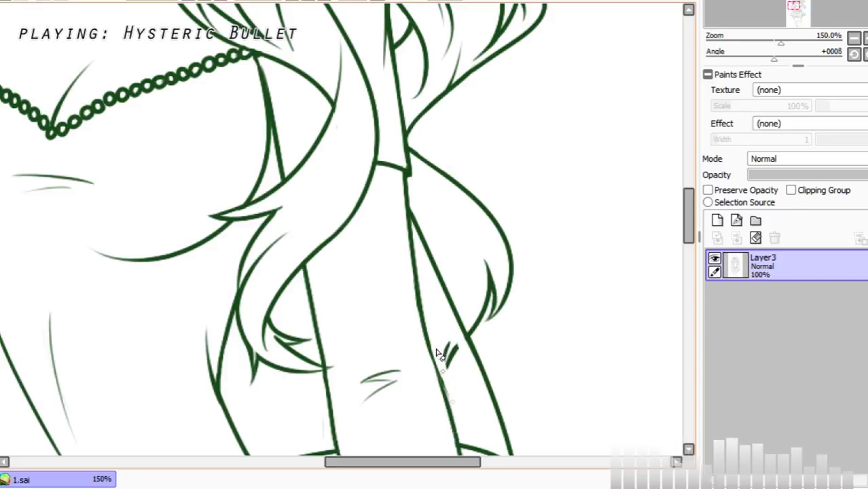
pyautogui.moveTo(435, 348)
pyautogui.mouseDown()
pyautogui.moveTo(454, 412)
pyautogui.moveTo(436, 341)
pyautogui.moveTo(459, 396)
pyautogui.mouseUp()
pyautogui.moveTo(448, 345)
pyautogui.mouseDown()
pyautogui.moveTo(464, 394)
pyautogui.moveTo(468, 365)
pyautogui.mouseUp()
pyautogui.moveTo(424, 328); pyautogui.dragTo(454, 428)
pyautogui.hotkey('ctrl', 'z')
pyautogui.hotkey('ctrl', 'z')
pyautogui.moveTo(428, 343); pyautogui.dragTo(461, 448)
pyautogui.hotkey('ctrl', 'z')
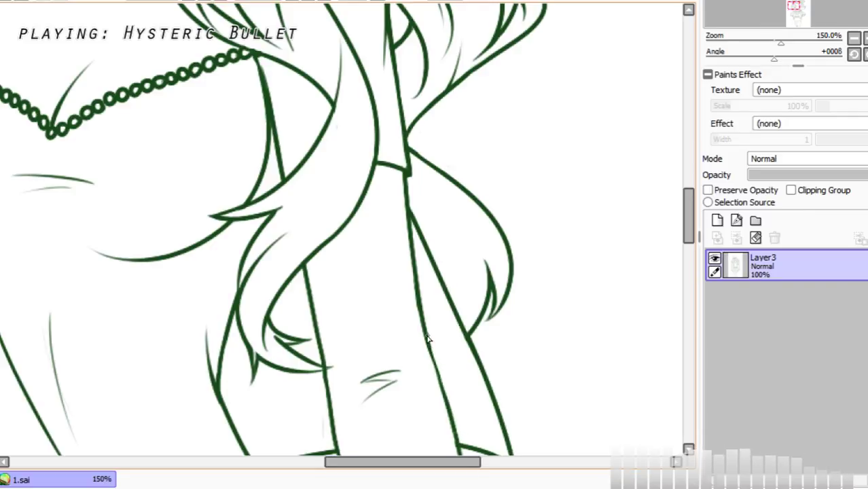
pyautogui.moveTo(428, 342); pyautogui.dragTo(461, 447)
# Step: Crop the canvas to a rectangle closely framing the whole figure and clear the selection
pyautogui.scroll(-4, 248, 8)
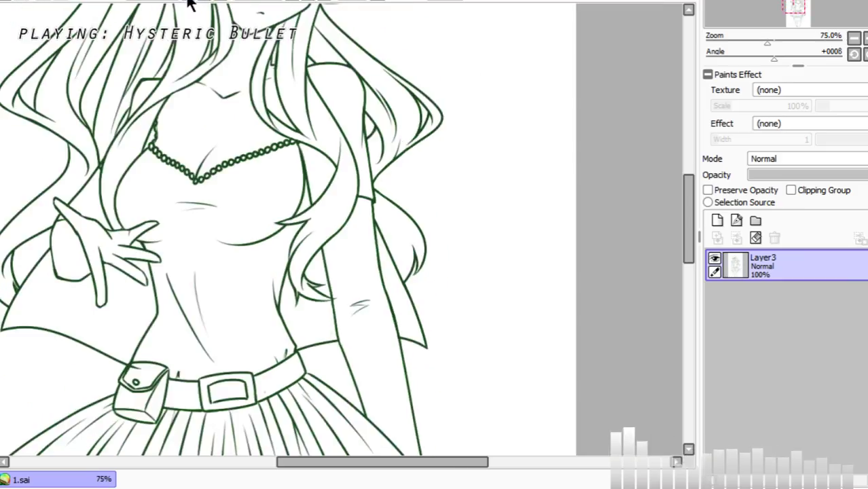
pyautogui.moveTo(687, 225); pyautogui.dragTo(687, 263)
pyautogui.click(380, 1)
pyautogui.click(194, 1)
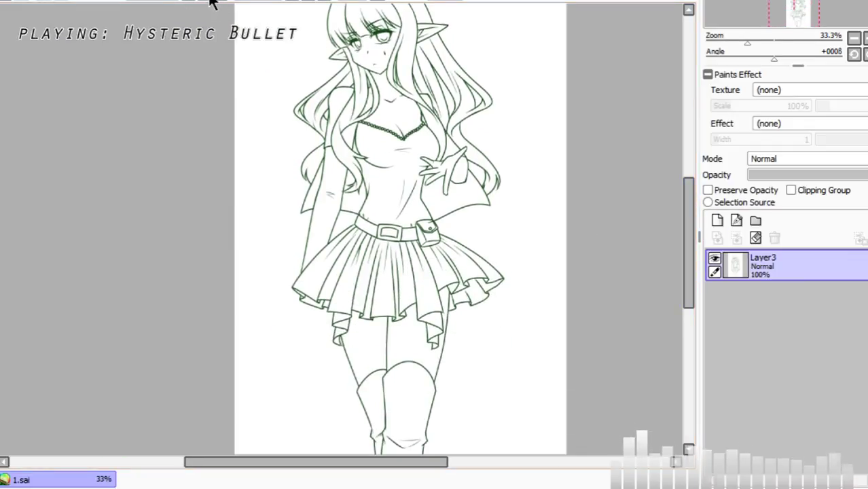
pyautogui.scroll(-1, 213, 3)
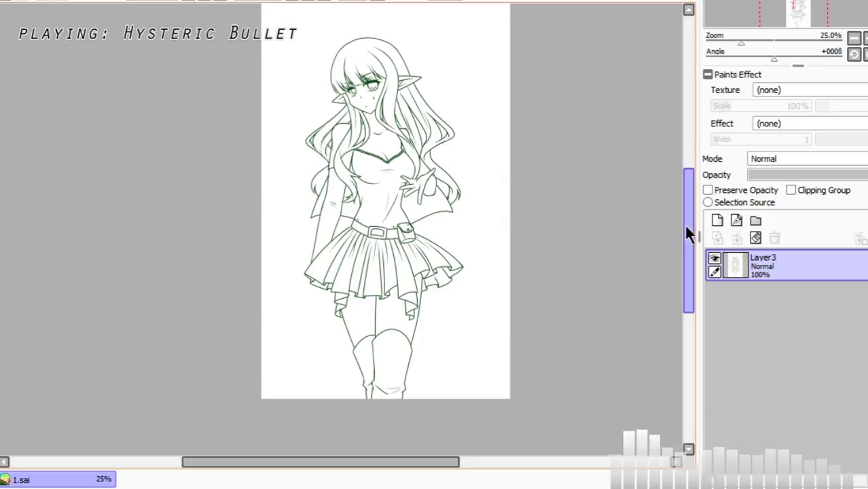
pyautogui.moveTo(683, 223); pyautogui.dragTo(683, 214)
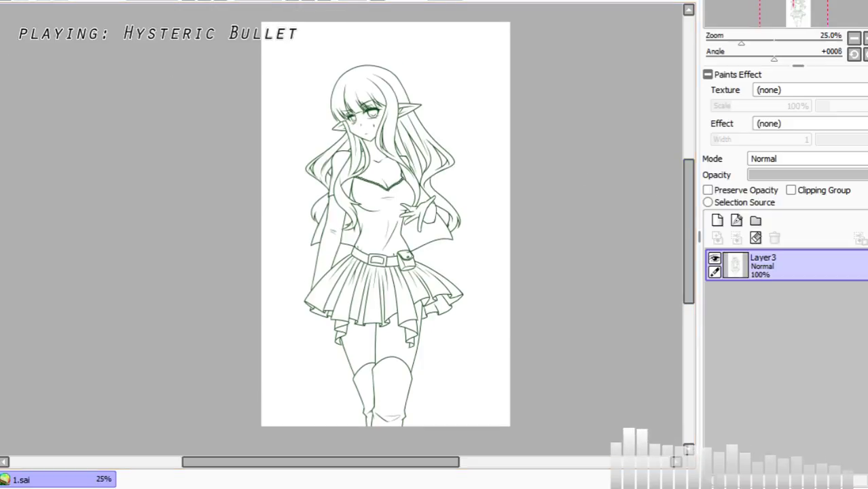
pyautogui.moveTo(291, 57); pyautogui.dragTo(474, 435)
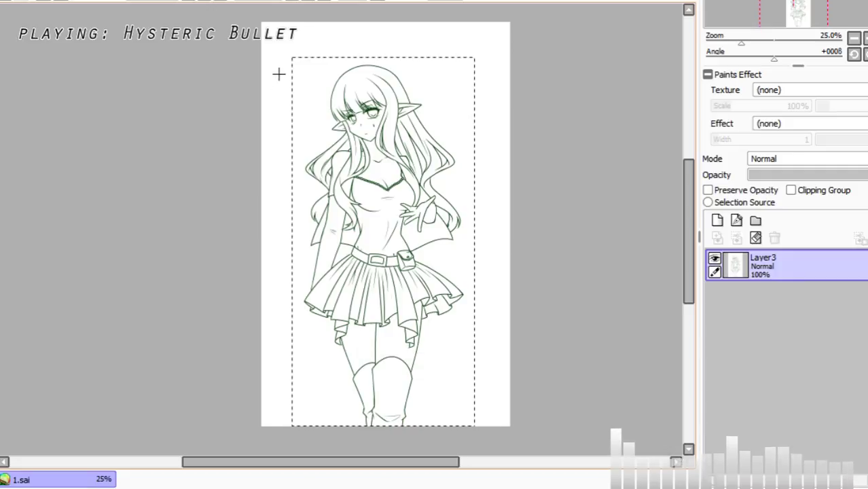
pyautogui.moveTo(287, 52); pyautogui.dragTo(481, 426)
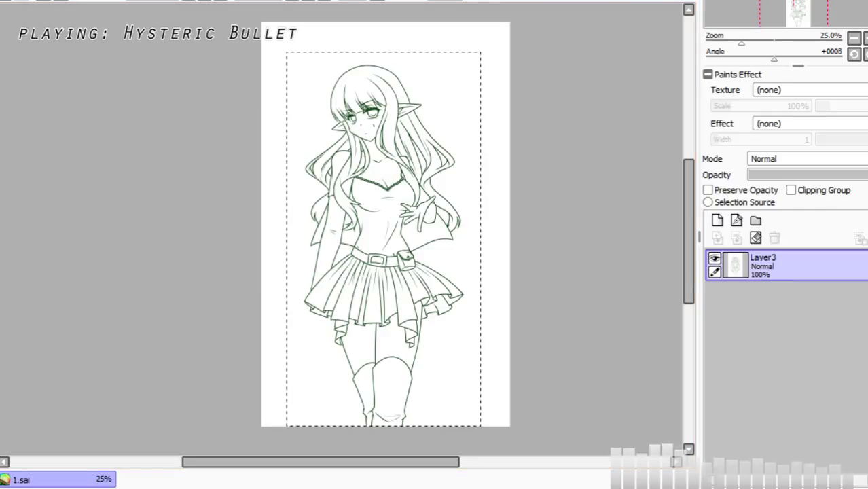
pyautogui.click(7, 34)
pyautogui.hotkey('ctrl', 'd')
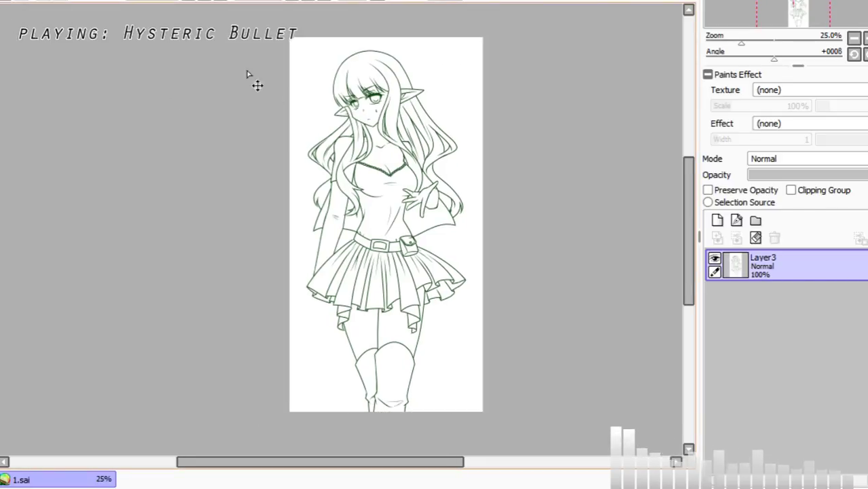
pyautogui.click(195, 1)
pyautogui.click(195, 1)
pyautogui.click(195, 1)
pyautogui.click(195, 1)
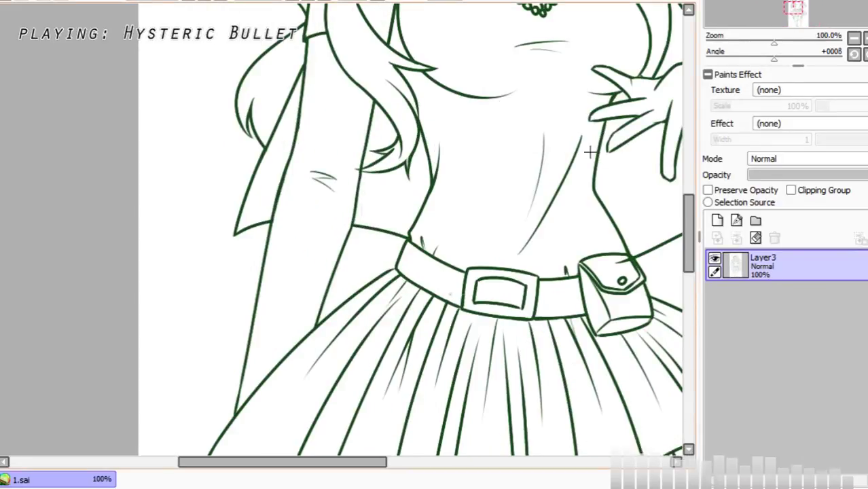
pyautogui.moveTo(692, 248)
pyautogui.mouseDown()
pyautogui.moveTo(689, 207)
pyautogui.moveTo(691, 246)
pyautogui.mouseUp()
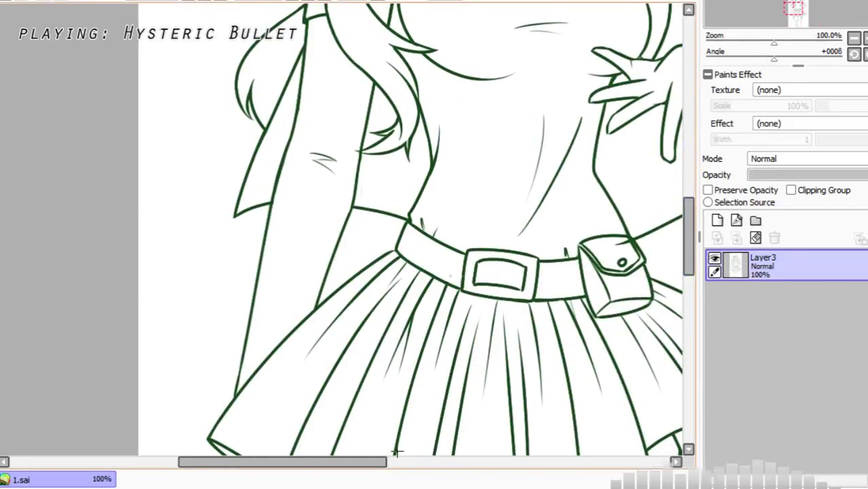
pyautogui.moveTo(376, 463); pyautogui.dragTo(481, 466)
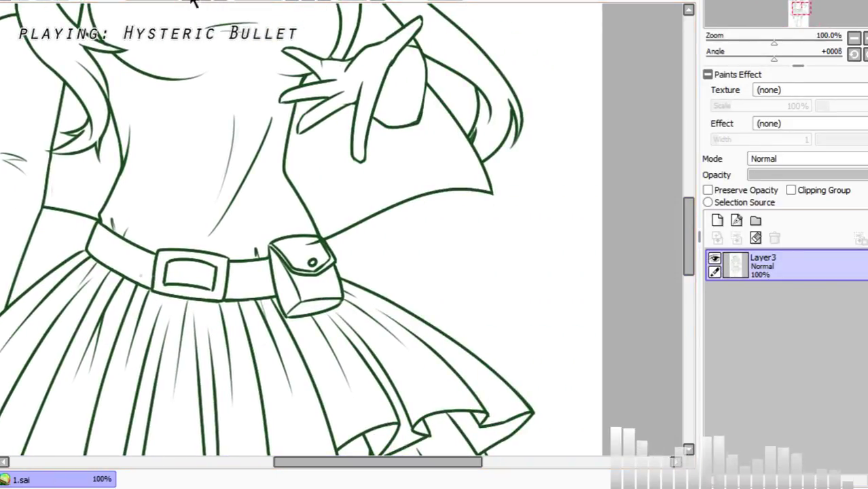
pyautogui.click(215, 3)
pyautogui.click(214, 3)
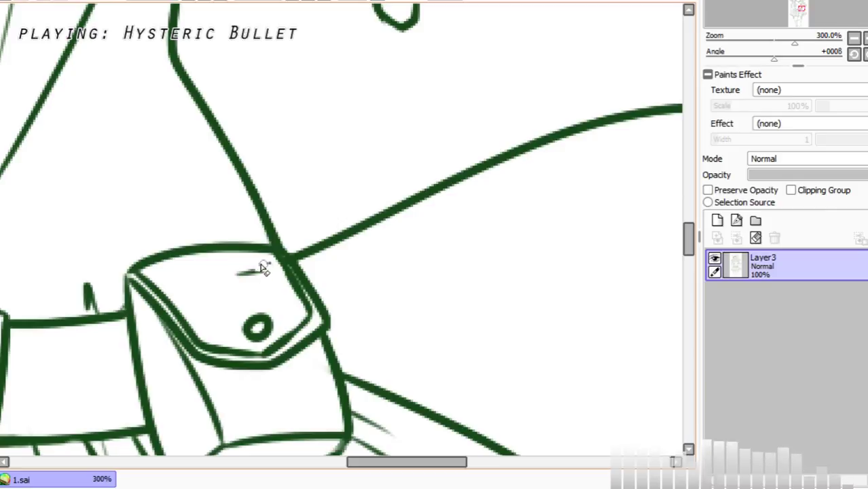
pyautogui.hotkey('ctrl', 'z')
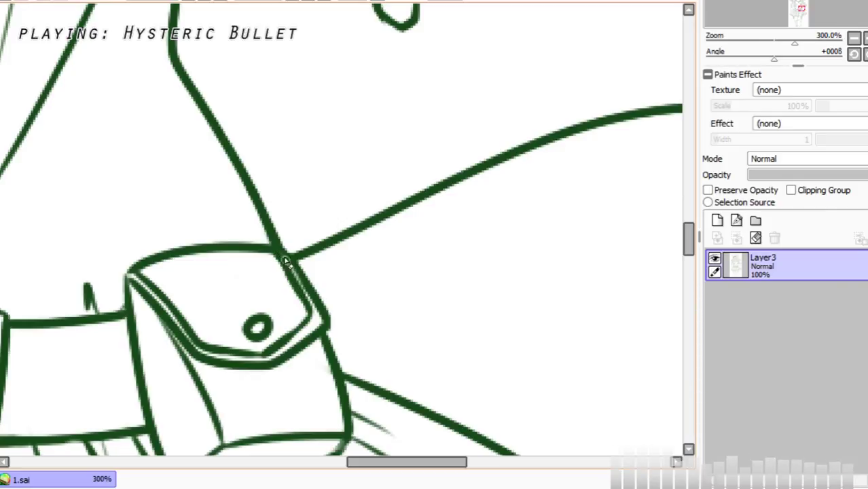
pyautogui.click(189, 1)
pyautogui.click(189, 1)
pyautogui.click(189, 1)
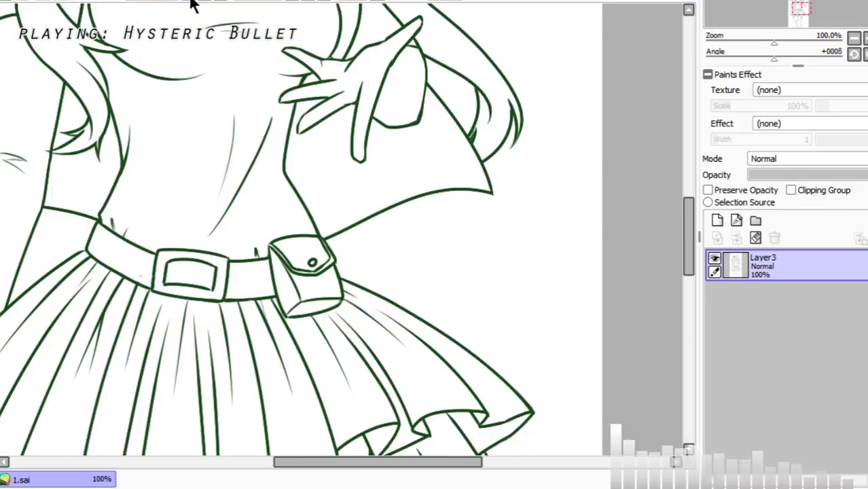
pyautogui.click(190, 1)
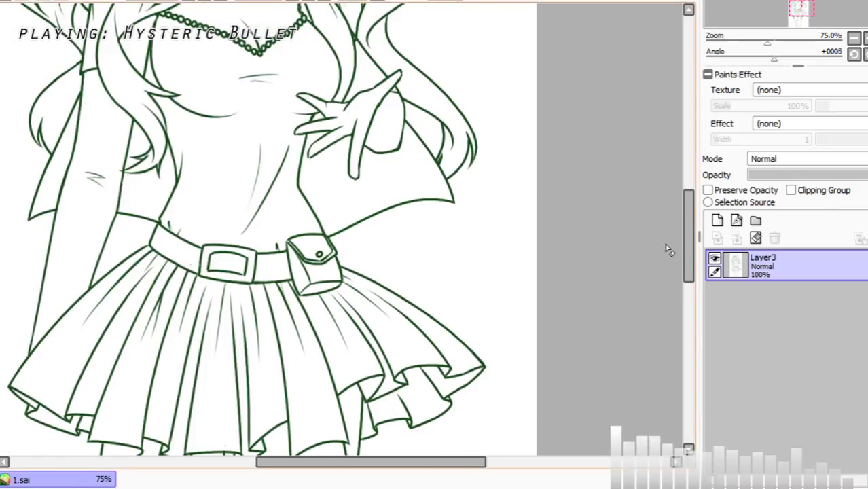
# Step: Draw a thin trim line inside the front boot's curved top edge, from its inner corner up to the peak
pyautogui.moveTo(685, 243); pyautogui.dragTo(682, 317)
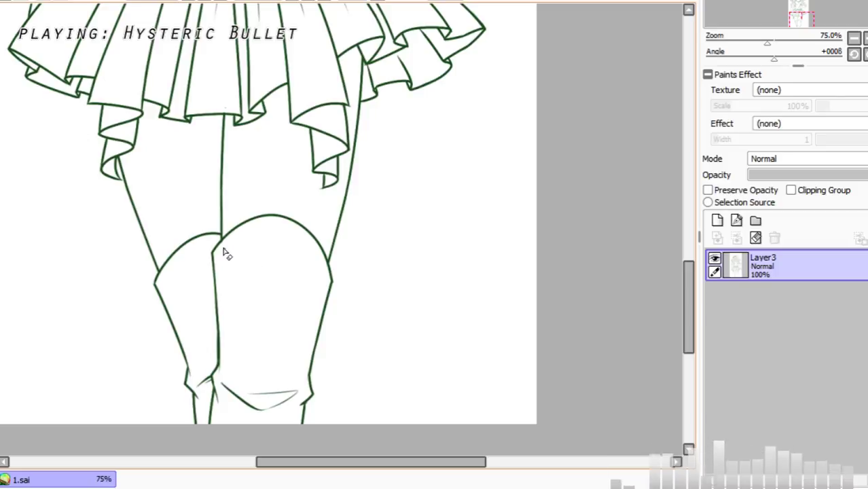
pyautogui.click(203, 1)
pyautogui.click(204, 1)
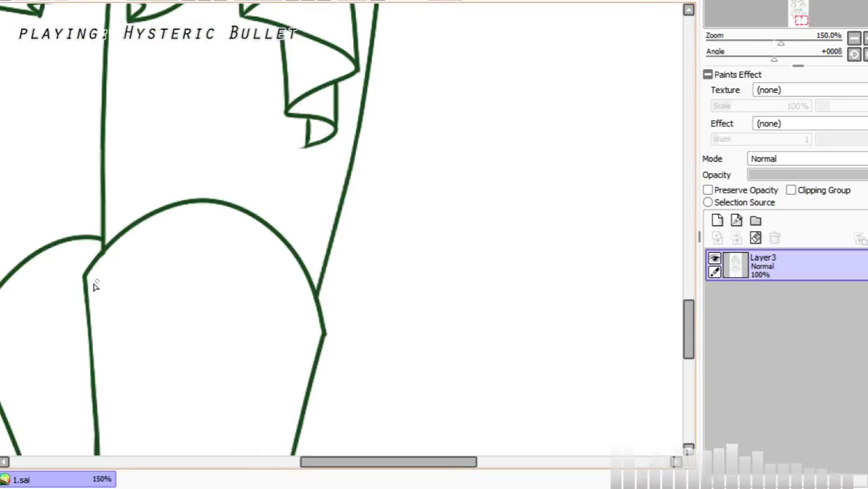
pyautogui.moveTo(86, 287); pyautogui.dragTo(202, 221)
pyautogui.hotkey('ctrl', 'z')
pyautogui.moveTo(88, 280); pyautogui.dragTo(204, 215)
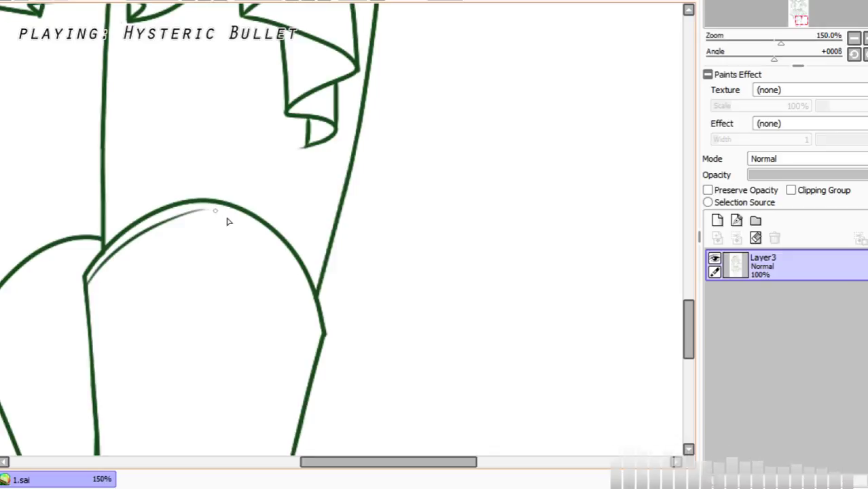
# Step: Draw the thin trim line inside the front boot's top edge from its outer corner up towards the peak, flipping the canvas view
pyautogui.moveTo(316, 337); pyautogui.dragTo(273, 255)
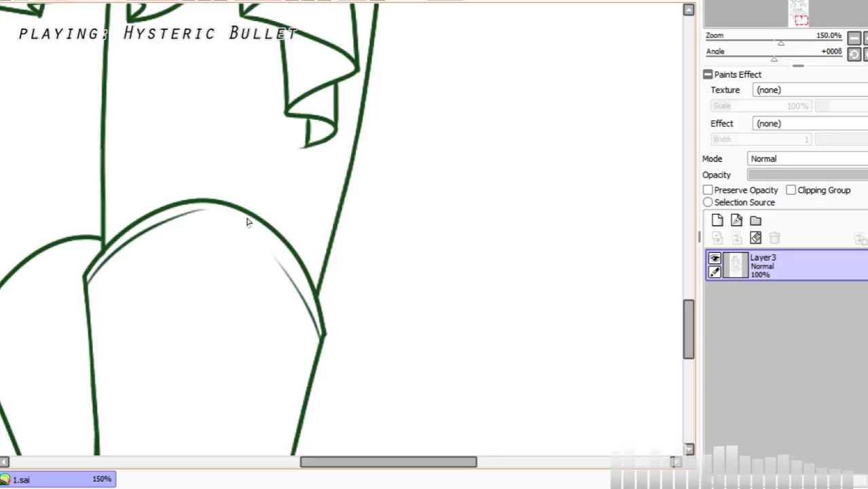
pyautogui.hotkey('ctrl', 'z')
pyautogui.press('h')
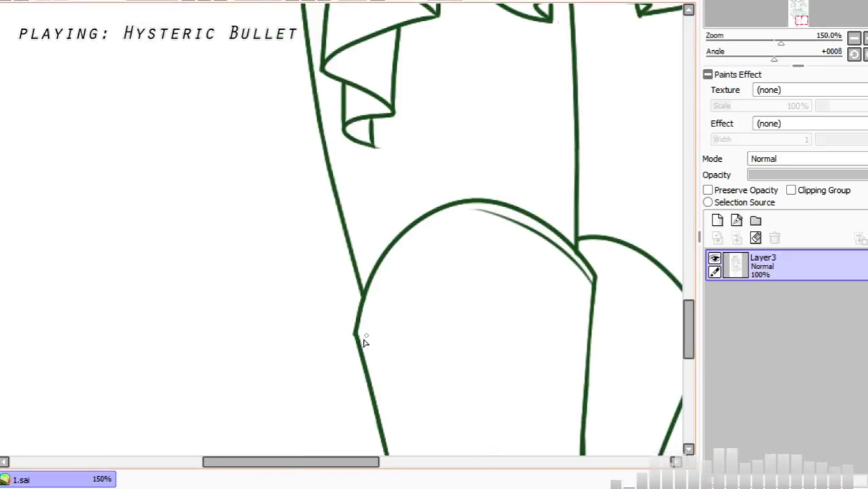
pyautogui.moveTo(359, 334)
pyautogui.mouseDown()
pyautogui.moveTo(388, 275)
pyautogui.moveTo(366, 312)
pyautogui.moveTo(383, 279)
pyautogui.moveTo(470, 213)
pyautogui.mouseUp()
pyautogui.hotkey('ctrl', 'z')
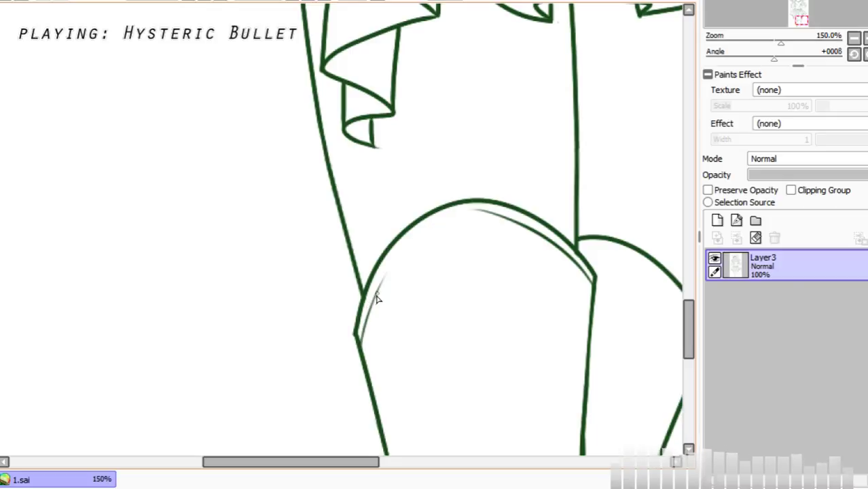
pyautogui.moveTo(360, 336); pyautogui.dragTo(476, 217)
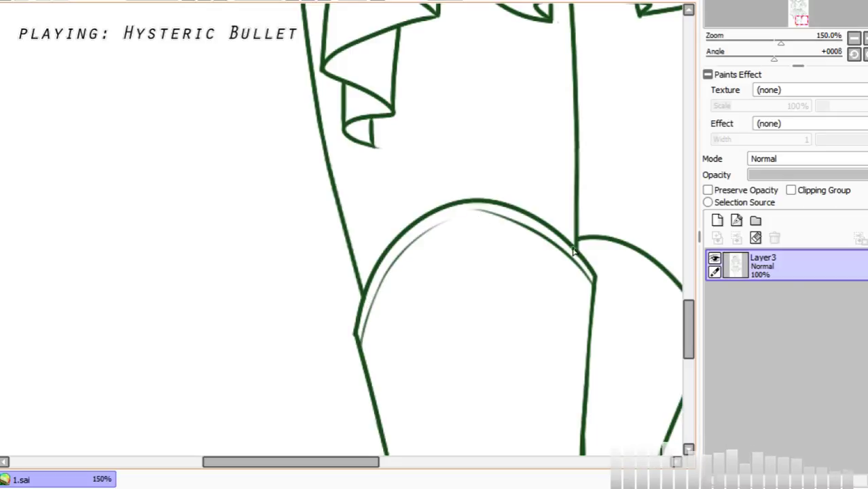
# Step: Draw a matching thin trim line inside the rear boot's curved top edge, from the thigh line to the outer corner
pyautogui.moveTo(574, 251)
pyautogui.mouseDown()
pyautogui.moveTo(603, 245)
pyautogui.moveTo(628, 260)
pyautogui.mouseUp()
pyautogui.hotkey('ctrl', 'z')
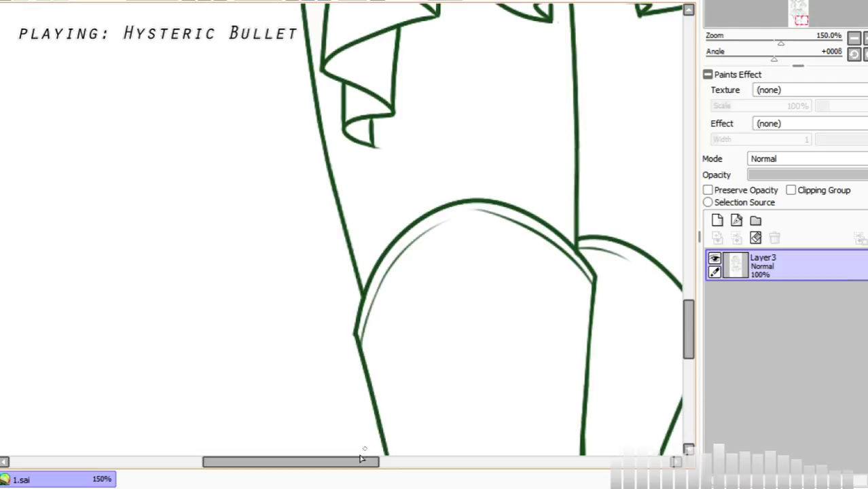
pyautogui.moveTo(361, 459); pyautogui.dragTo(412, 461)
pyautogui.press('h')
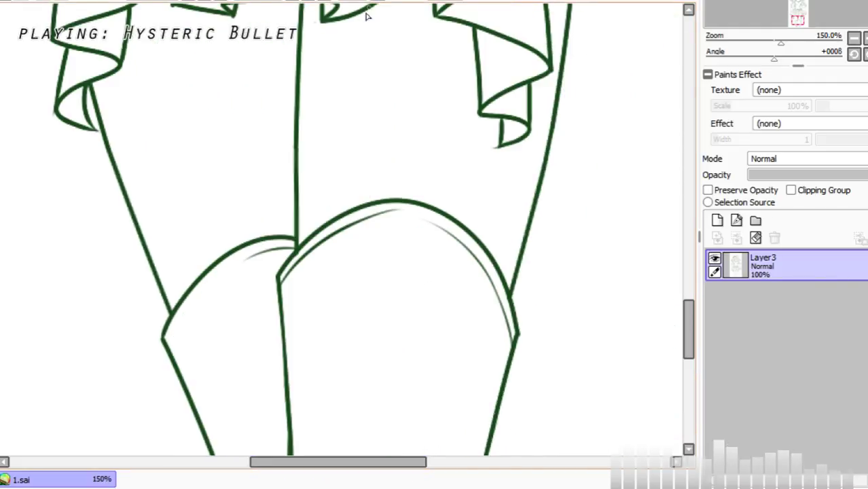
pyautogui.moveTo(167, 349)
pyautogui.mouseDown()
pyautogui.moveTo(206, 290)
pyautogui.moveTo(244, 261)
pyautogui.mouseUp()
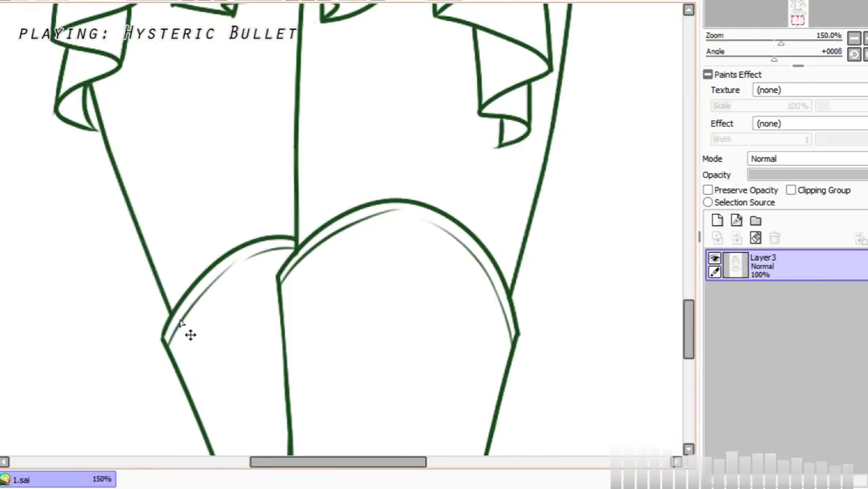
pyautogui.hotkey('ctrl', 'z')
pyautogui.moveTo(165, 342); pyautogui.dragTo(261, 253)
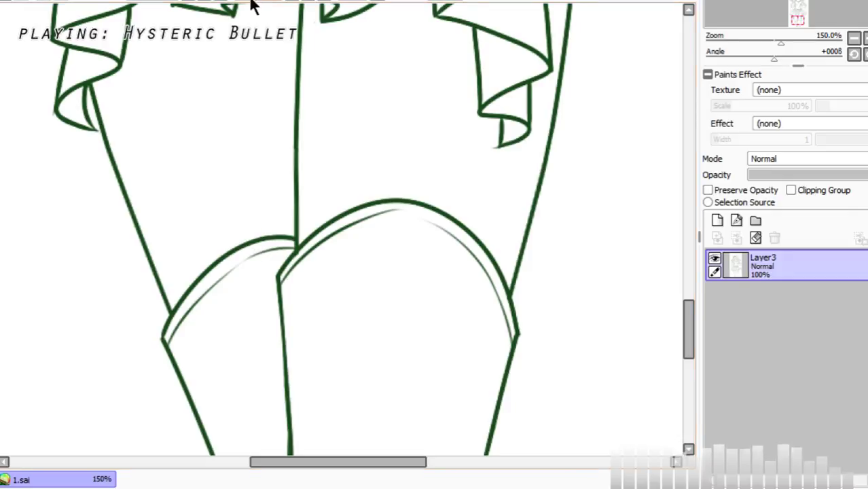
# Step: Create a new layer, Layer4, and place it beneath the Layer3 line art
pyautogui.click(200, 1)
pyautogui.click(199, 1)
pyautogui.click(199, 0)
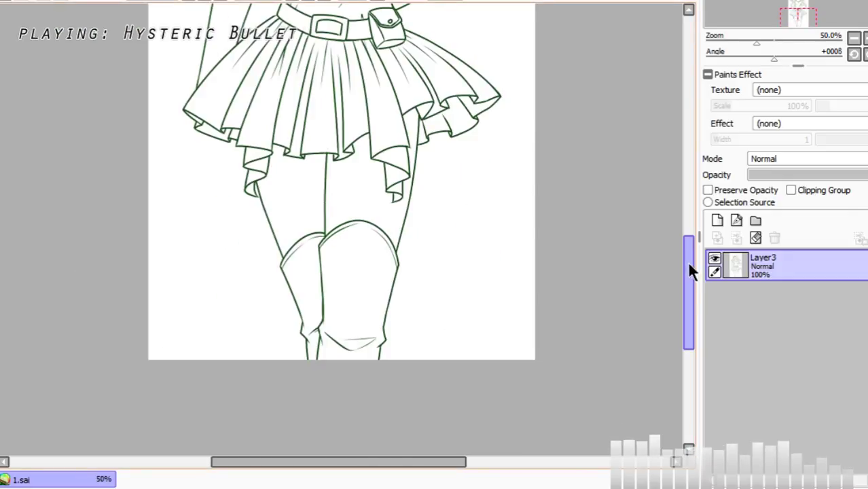
pyautogui.moveTo(688, 258); pyautogui.dragTo(674, 182)
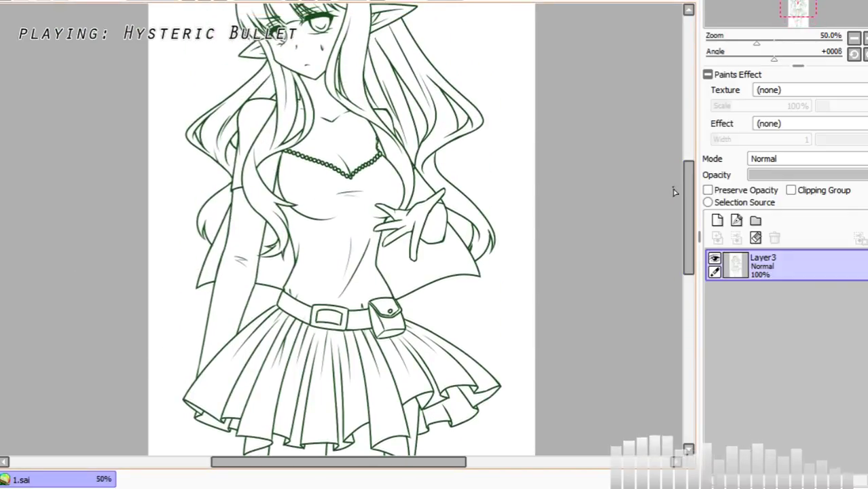
pyautogui.moveTo(683, 227); pyautogui.dragTo(681, 186)
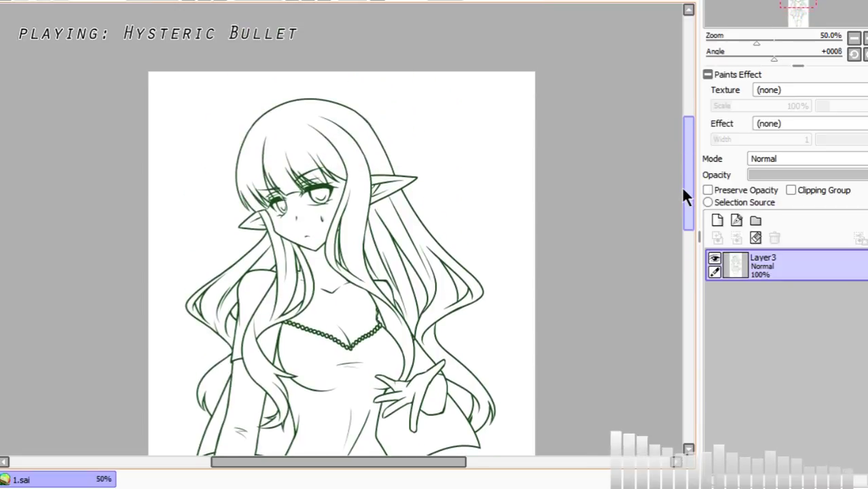
pyautogui.click(717, 220)
pyautogui.moveTo(737, 275); pyautogui.dragTo(748, 331)
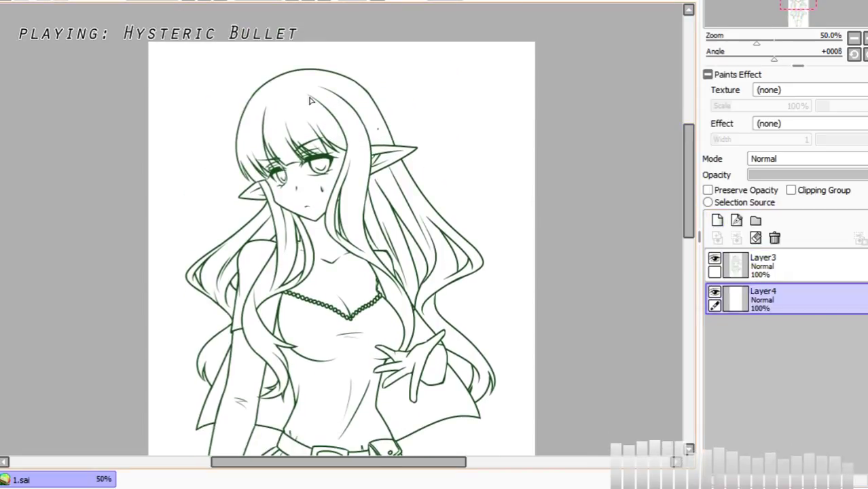
# Step: Adjust the colour of Layer3's line art to a darker, less saturated green
pyautogui.click(782, 270)
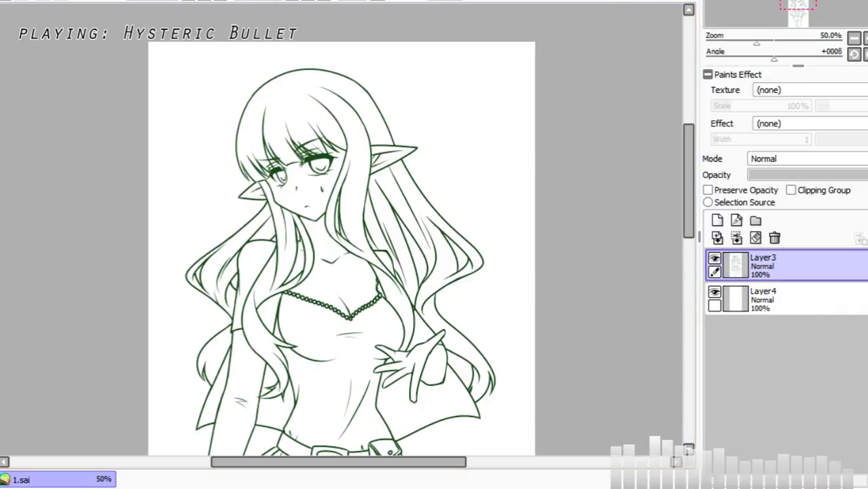
pyautogui.click(144, 0)
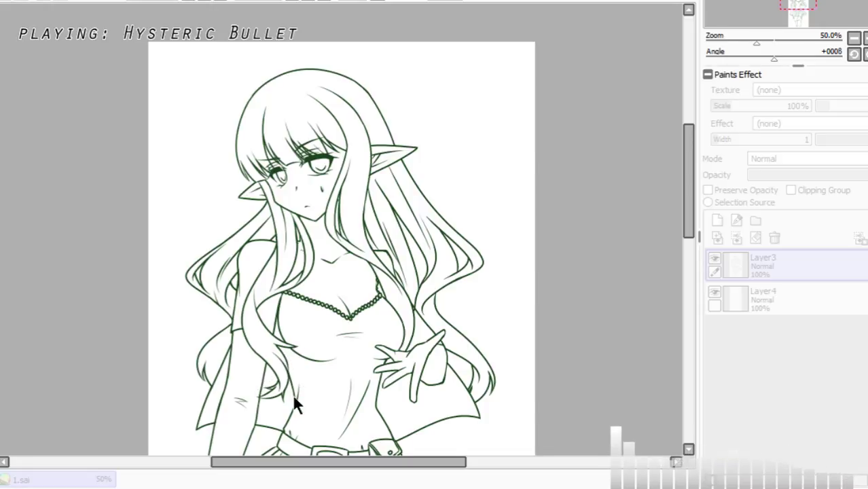
# Step: On Layer4, fill the larger eye's iris with solid brown beneath the line art
pyautogui.click(211, 1)
pyautogui.click(212, 2)
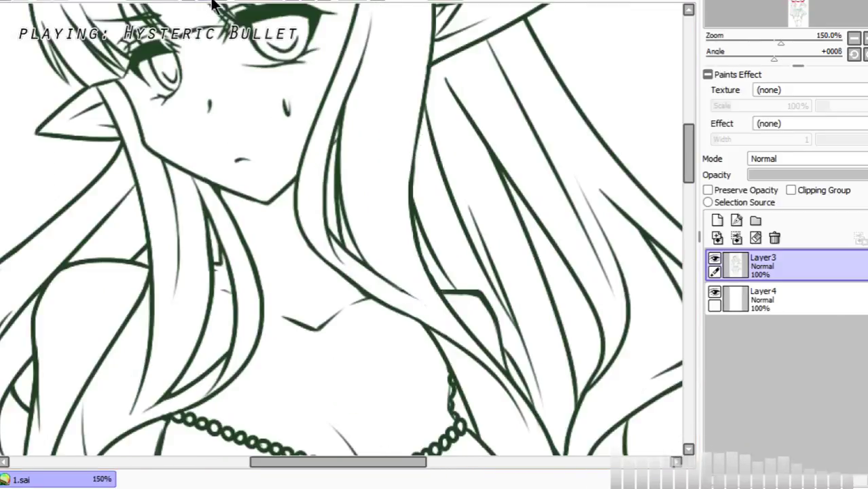
pyautogui.click(216, 3)
pyautogui.click(760, 299)
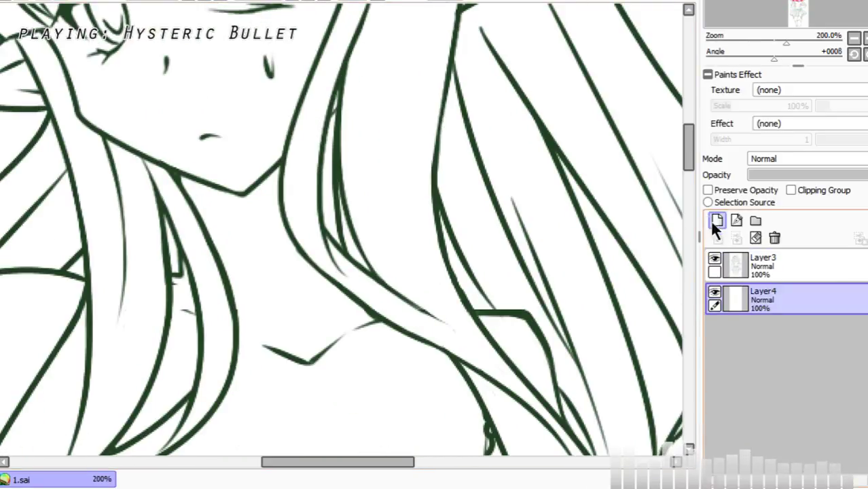
pyautogui.moveTo(687, 162); pyautogui.dragTo(611, 129)
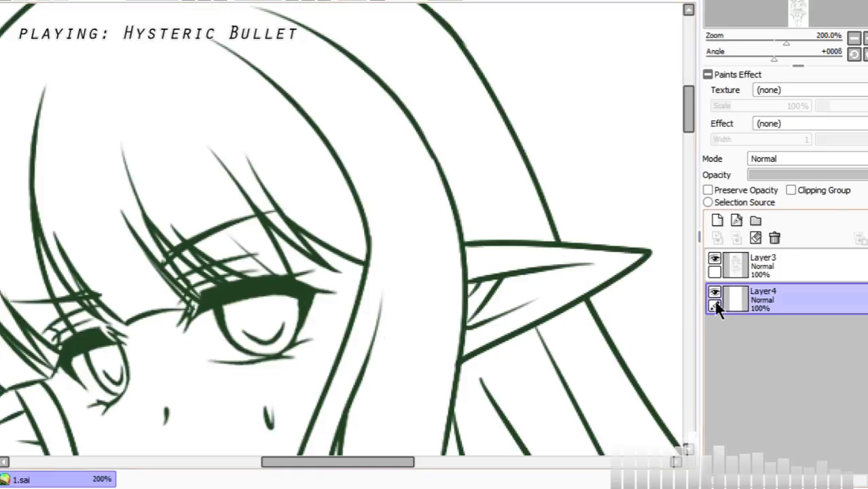
pyautogui.moveTo(231, 302)
pyautogui.mouseDown()
pyautogui.moveTo(240, 332)
pyautogui.moveTo(224, 302)
pyautogui.moveTo(246, 340)
pyautogui.moveTo(228, 319)
pyautogui.moveTo(265, 342)
pyautogui.moveTo(242, 312)
pyautogui.moveTo(248, 323)
pyautogui.moveTo(254, 305)
pyautogui.moveTo(253, 333)
pyautogui.moveTo(243, 311)
pyautogui.moveTo(256, 308)
pyautogui.moveTo(272, 337)
pyautogui.moveTo(257, 336)
pyautogui.moveTo(247, 317)
pyautogui.moveTo(274, 344)
pyautogui.moveTo(249, 326)
pyautogui.moveTo(250, 306)
pyautogui.moveTo(275, 305)
pyautogui.moveTo(286, 319)
pyautogui.moveTo(299, 302)
pyautogui.moveTo(277, 344)
pyautogui.moveTo(287, 328)
pyautogui.moveTo(275, 346)
pyautogui.moveTo(265, 332)
pyautogui.moveTo(248, 336)
pyautogui.moveTo(267, 350)
pyautogui.mouseUp()
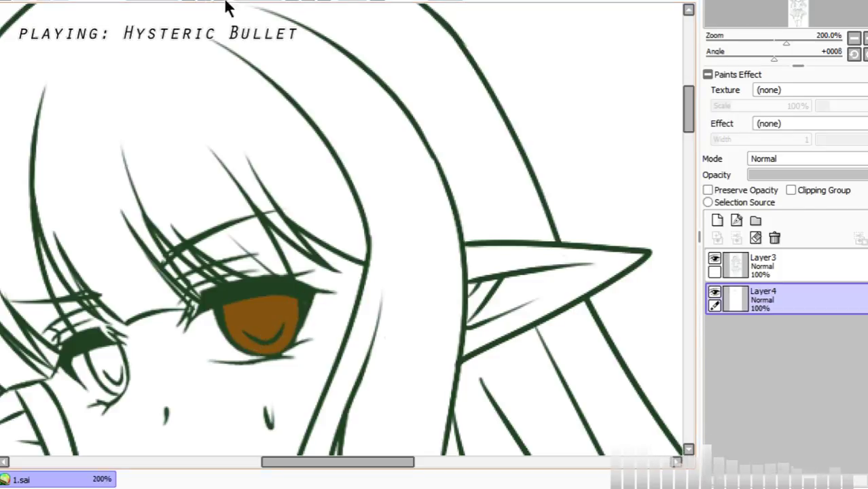
# Step: Fill the smaller eye's iris with the same solid brown on Layer4
pyautogui.click(189, 1)
pyautogui.click(190, 0)
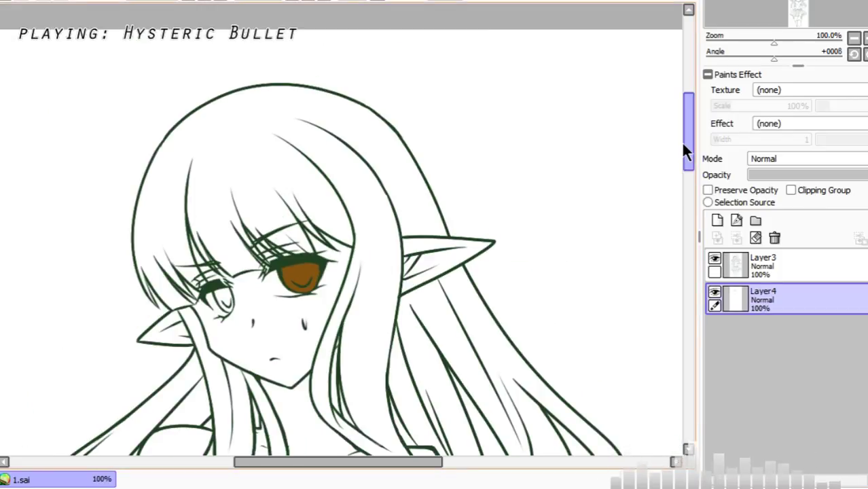
pyautogui.moveTo(224, 288); pyautogui.dragTo(230, 309)
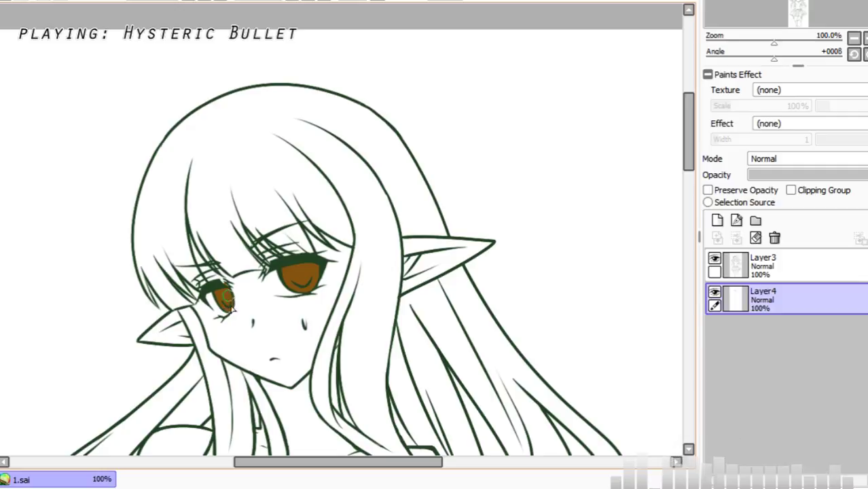
pyautogui.click(207, 2)
pyautogui.click(207, 2)
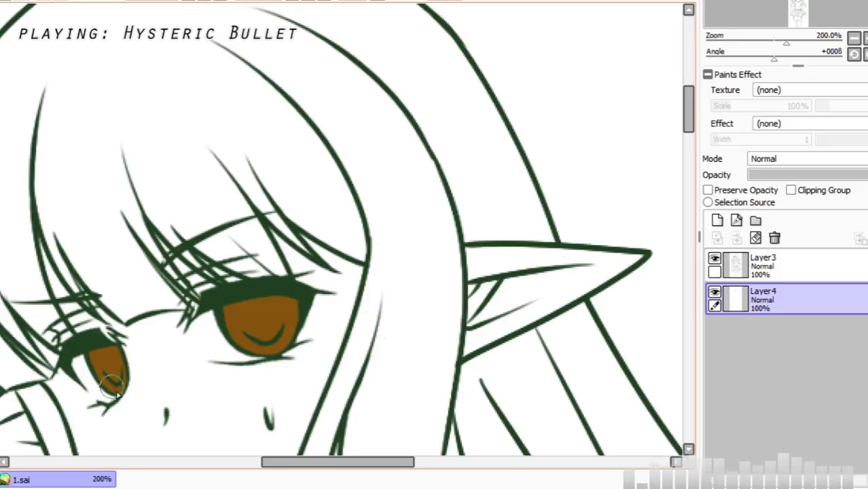
# Step: Preserve Layer4's opacity and shade the upper part of both irises dark red, blending into the brown below
pyautogui.moveTo(336, 463); pyautogui.dragTo(300, 463)
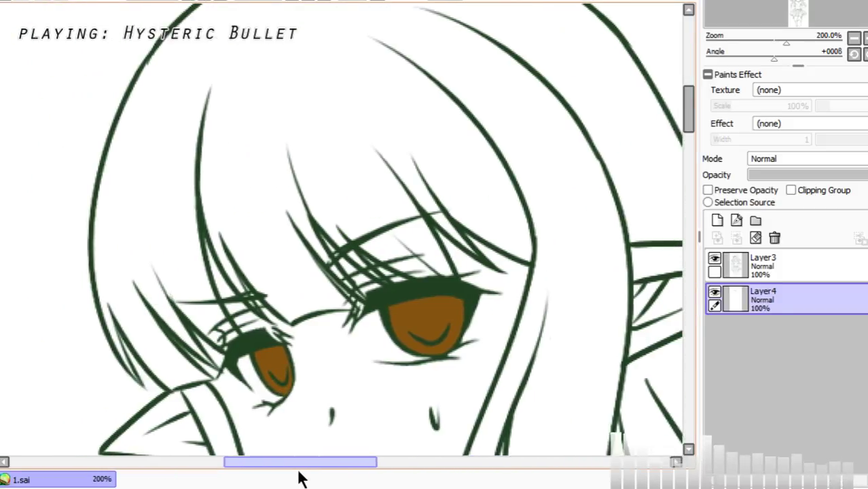
pyautogui.moveTo(693, 104); pyautogui.dragTo(707, 131)
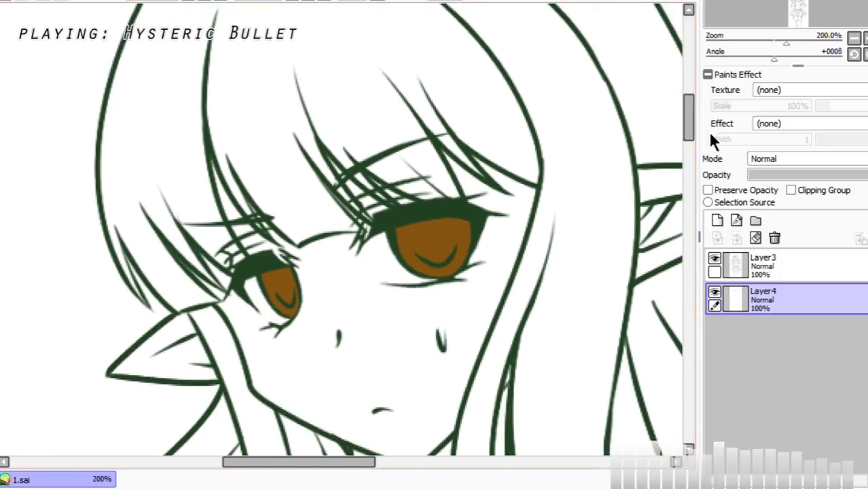
pyautogui.click(724, 191)
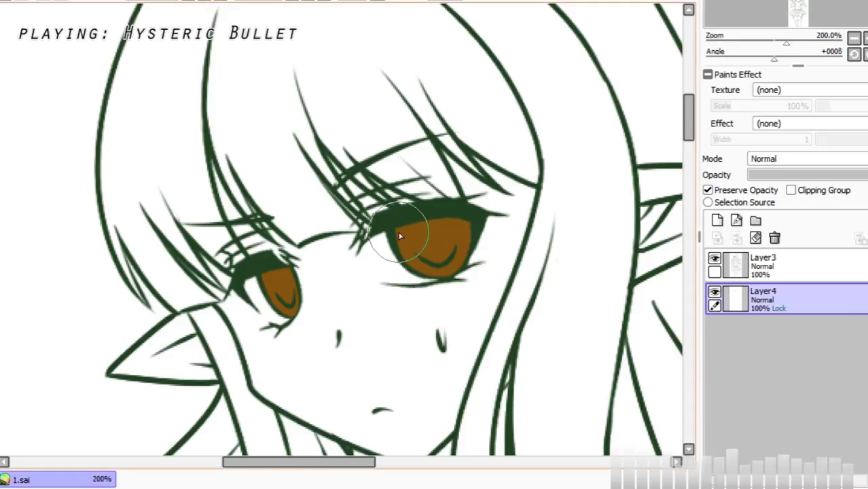
pyautogui.moveTo(400, 226)
pyautogui.mouseDown()
pyautogui.moveTo(467, 220)
pyautogui.moveTo(408, 241)
pyautogui.moveTo(467, 237)
pyautogui.moveTo(411, 248)
pyautogui.moveTo(454, 251)
pyautogui.moveTo(443, 245)
pyautogui.moveTo(450, 247)
pyautogui.moveTo(433, 255)
pyautogui.moveTo(437, 223)
pyautogui.moveTo(423, 222)
pyautogui.moveTo(454, 226)
pyautogui.moveTo(399, 243)
pyautogui.moveTo(447, 222)
pyautogui.moveTo(456, 244)
pyautogui.moveTo(423, 254)
pyautogui.moveTo(419, 245)
pyautogui.moveTo(453, 240)
pyautogui.mouseUp()
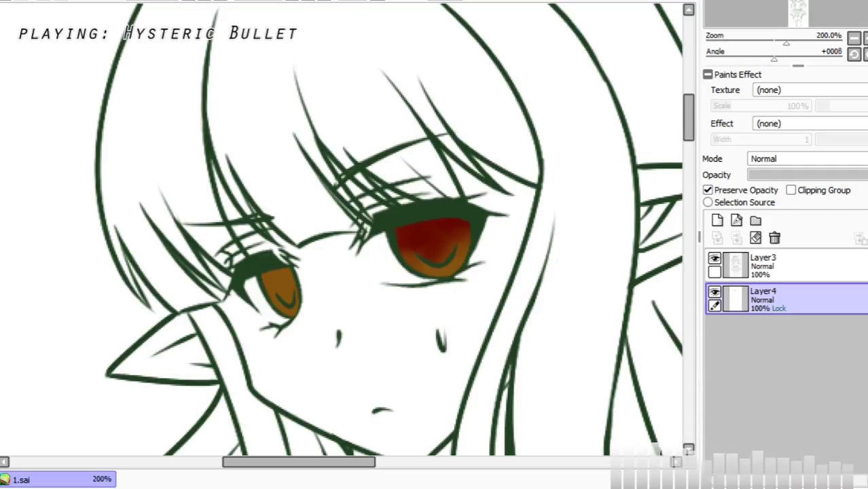
pyautogui.moveTo(266, 267)
pyautogui.mouseDown()
pyautogui.moveTo(310, 269)
pyautogui.moveTo(253, 281)
pyautogui.moveTo(318, 281)
pyautogui.moveTo(271, 287)
pyautogui.moveTo(283, 286)
pyautogui.moveTo(288, 302)
pyautogui.moveTo(275, 269)
pyautogui.mouseUp()
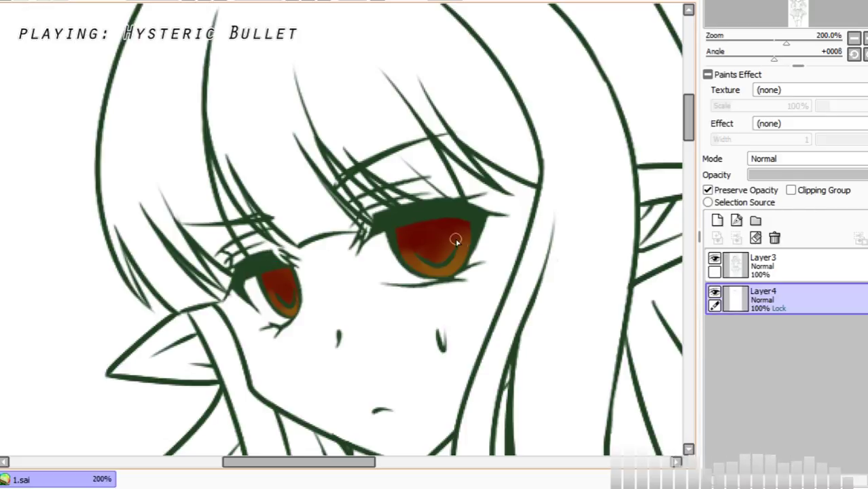
# Step: Deepen the dark red shading through the upper and middle parts of both irises on Layer4
pyautogui.moveTo(455, 245)
pyautogui.mouseDown()
pyautogui.moveTo(426, 247)
pyautogui.moveTo(443, 245)
pyautogui.moveTo(425, 227)
pyautogui.moveTo(416, 242)
pyautogui.mouseUp()
pyautogui.press('[')
pyautogui.press('[')
pyautogui.press('[')
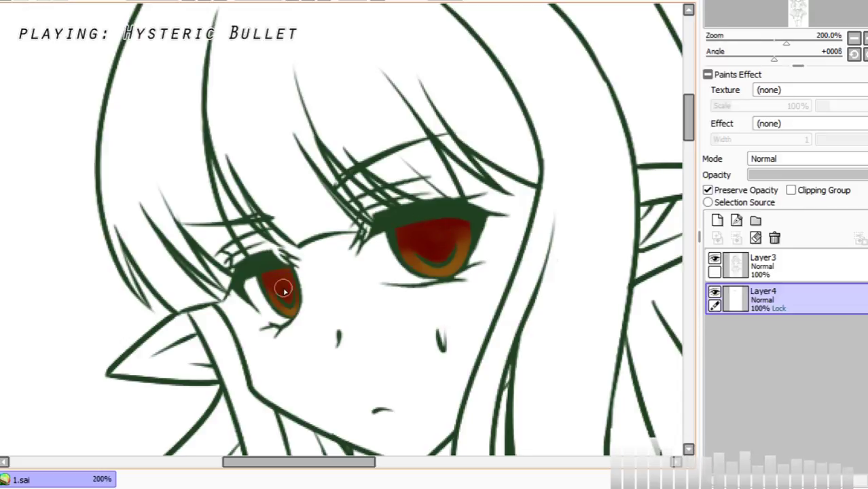
pyautogui.moveTo(275, 270)
pyautogui.mouseDown()
pyautogui.moveTo(274, 277)
pyautogui.moveTo(291, 277)
pyautogui.mouseUp()
# Step: Lighten the lower rim of both irises with pale yellow-orange and darken their upper halves to deep maroon
pyautogui.moveTo(407, 229)
pyautogui.mouseDown()
pyautogui.moveTo(492, 234)
pyautogui.moveTo(385, 237)
pyautogui.mouseUp()
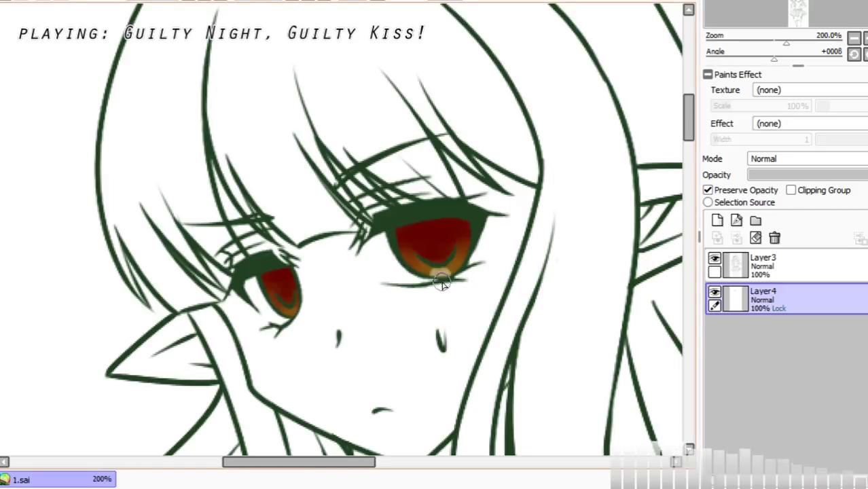
pyautogui.moveTo(289, 309); pyautogui.dragTo(294, 311)
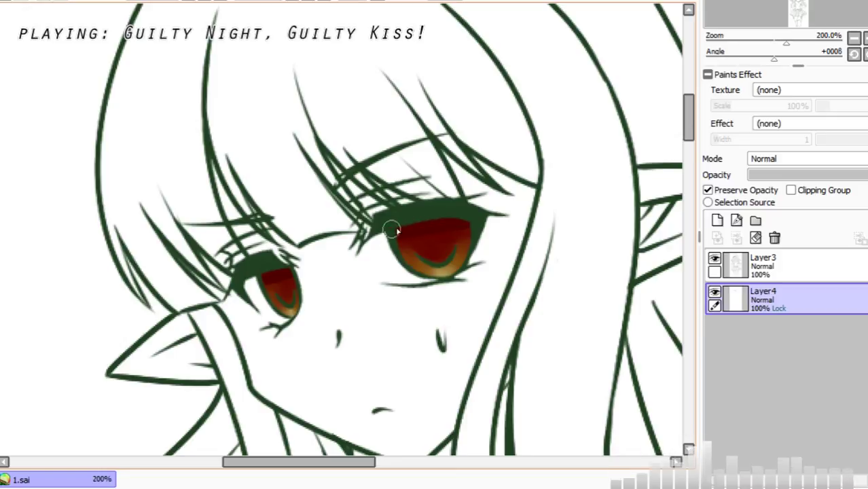
pyautogui.moveTo(391, 229)
pyautogui.mouseDown()
pyautogui.moveTo(483, 220)
pyautogui.moveTo(414, 230)
pyautogui.moveTo(446, 234)
pyautogui.moveTo(432, 249)
pyautogui.moveTo(436, 229)
pyautogui.mouseUp()
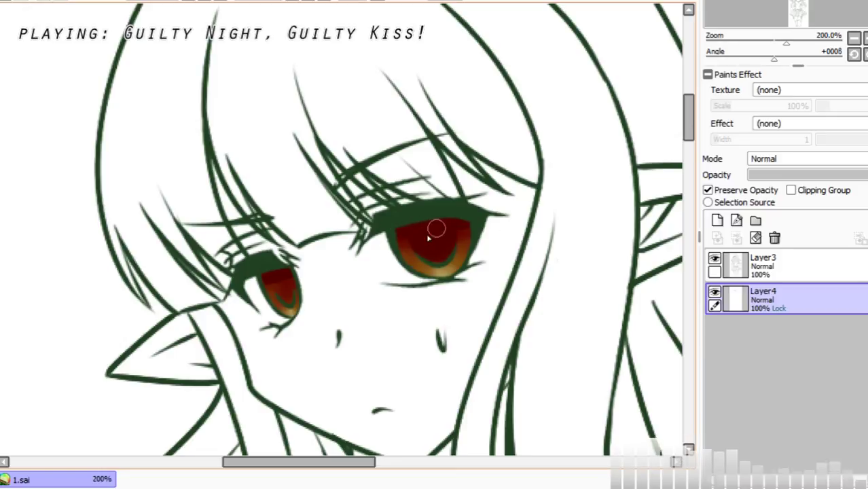
pyautogui.moveTo(287, 280); pyautogui.dragTo(288, 297)
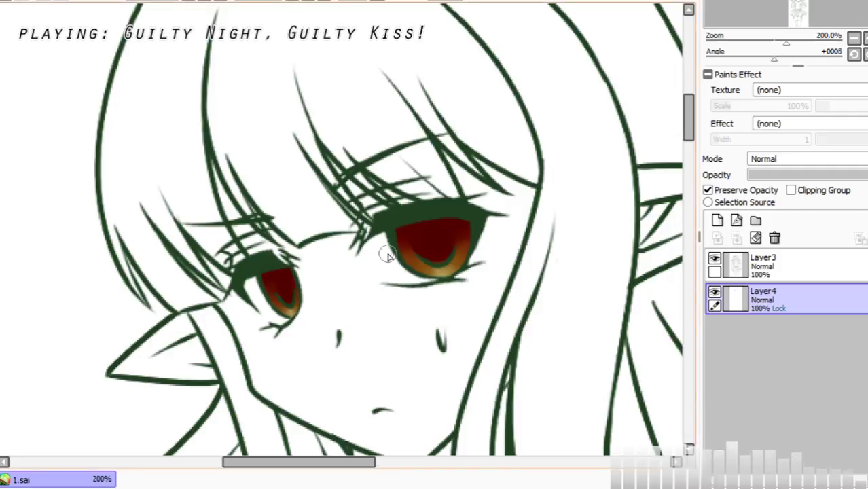
# Step: Create a new layer above Layer3 for the eye highlights
pyautogui.moveTo(397, 248); pyautogui.dragTo(422, 257)
pyautogui.hotkey('ctrl', 'z')
pyautogui.click(717, 220)
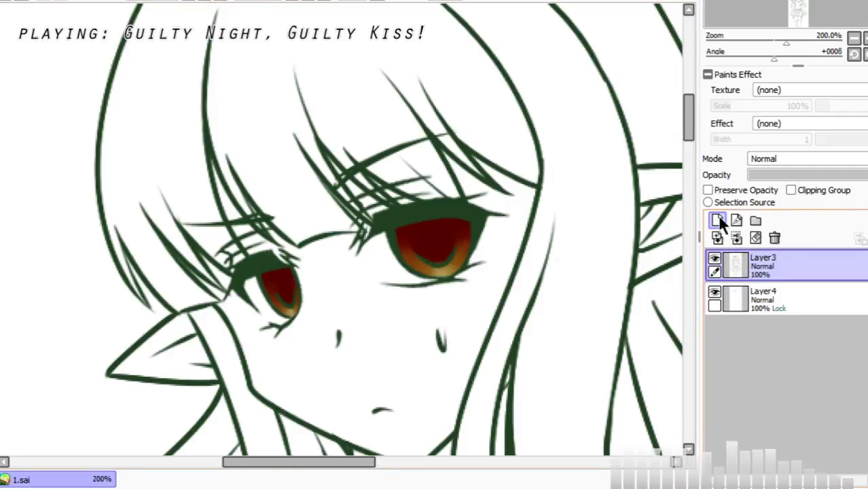
pyautogui.moveTo(385, 256); pyautogui.dragTo(448, 248)
pyautogui.hotkey('ctrl', 'z')
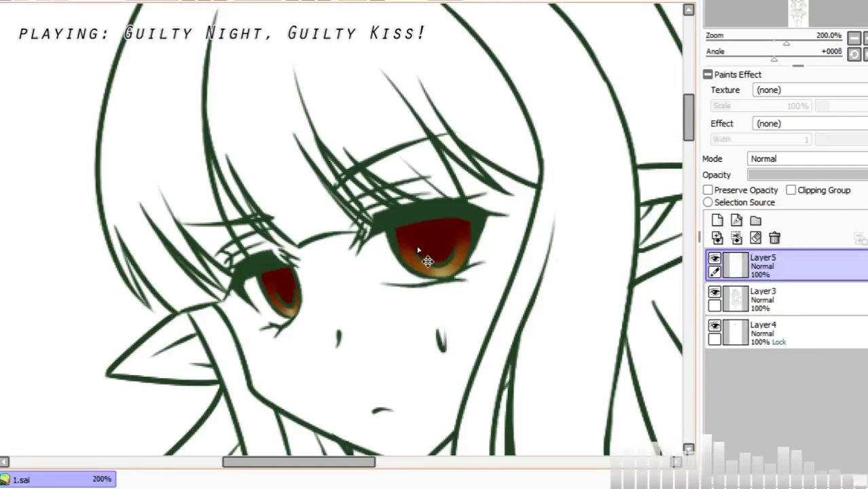
pyautogui.moveTo(384, 254); pyautogui.dragTo(415, 250)
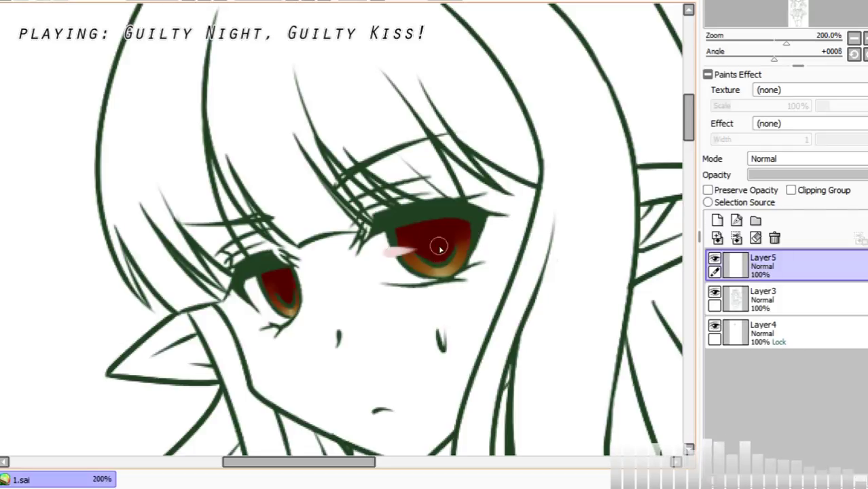
pyautogui.hotkey('ctrl', 'z')
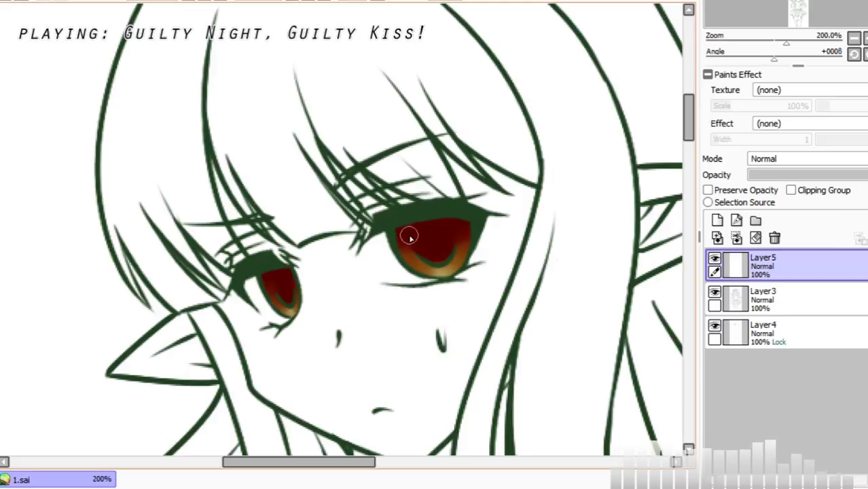
pyautogui.moveTo(386, 239); pyautogui.dragTo(415, 241)
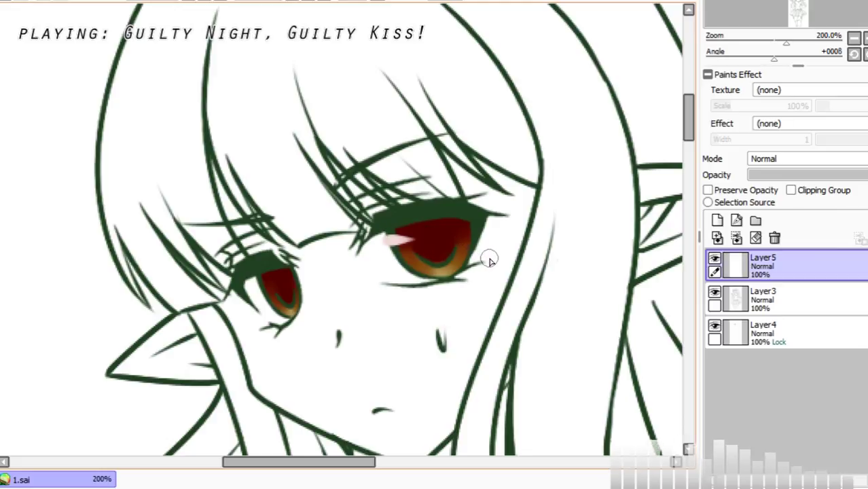
pyautogui.moveTo(475, 256); pyautogui.dragTo(446, 258)
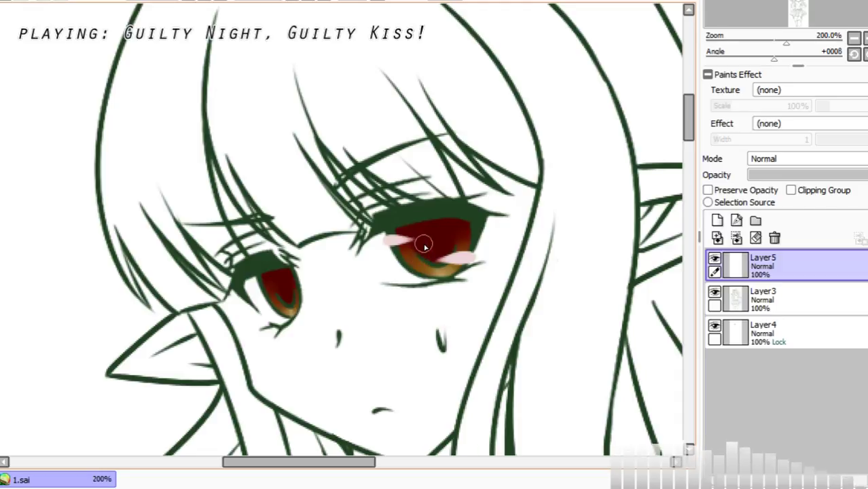
pyautogui.hotkey('ctrl', 'z')
pyautogui.hotkey('ctrl', 'z')
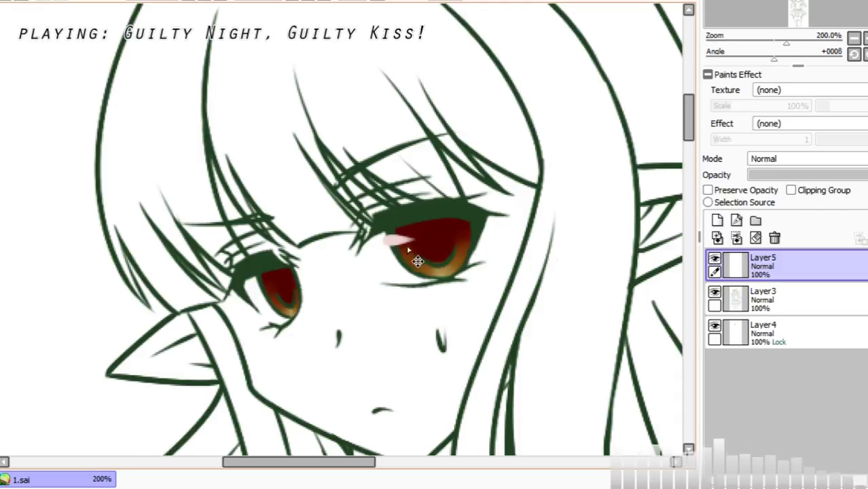
pyautogui.hotkey('ctrl', 'z')
# Step: Paint small pale pink highlights at the upper left and lower right edges of both irises on Layer5
pyautogui.moveTo(387, 242); pyautogui.dragTo(415, 243)
pyautogui.hotkey('ctrl', 'z')
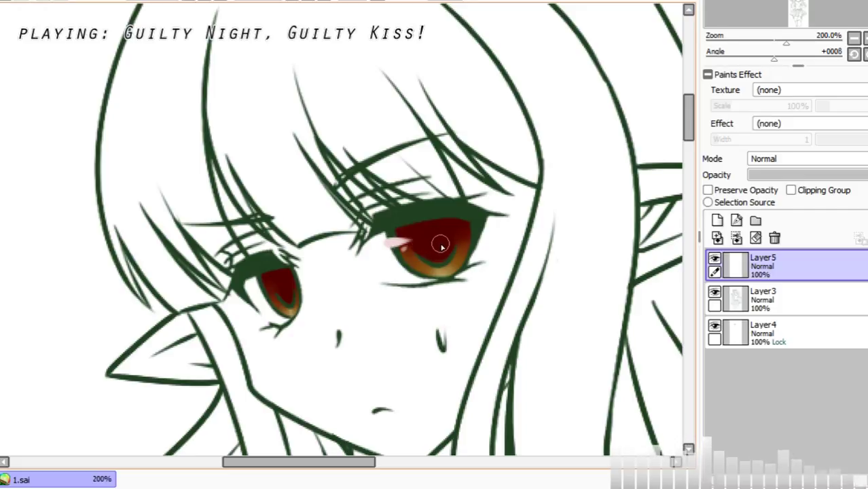
pyautogui.moveTo(469, 256); pyautogui.dragTo(442, 264)
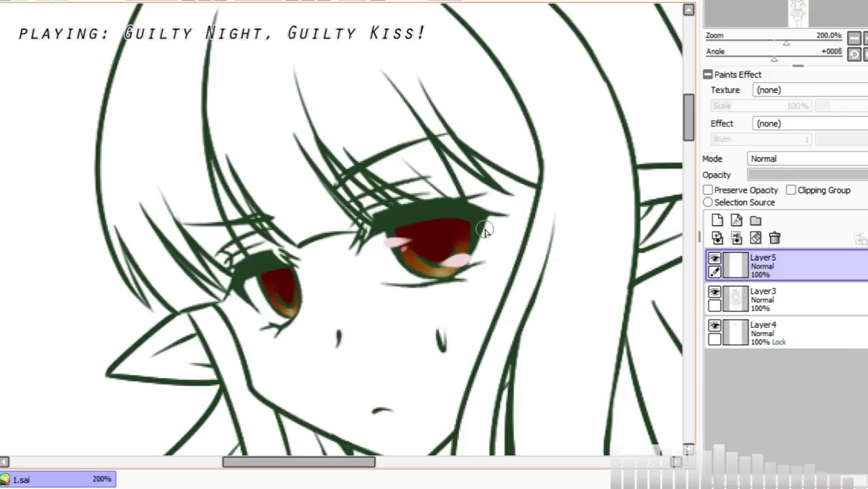
pyautogui.moveTo(292, 307); pyautogui.dragTo(306, 299)
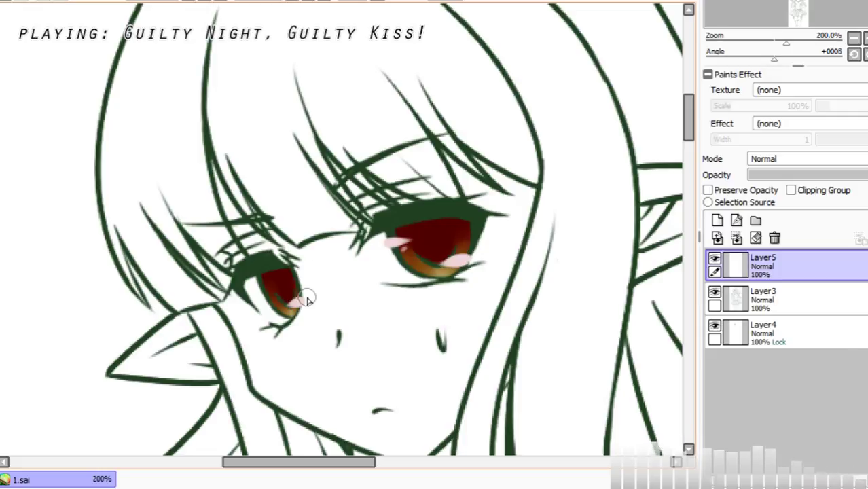
pyautogui.hotkey('ctrl', 'z')
pyautogui.moveTo(255, 281); pyautogui.dragTo(273, 280)
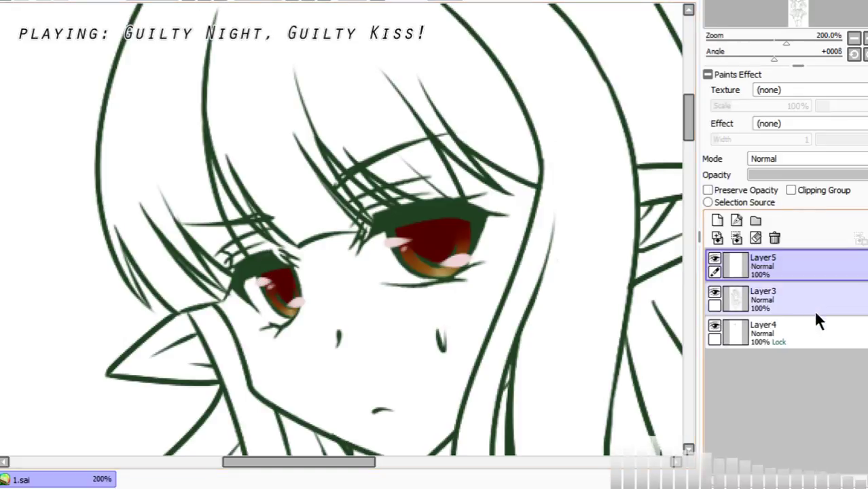
# Step: Add a new layer clipped to Layer4 and paint a pale pink band across the top of both irises
pyautogui.click(804, 333)
pyautogui.click(717, 220)
pyautogui.click(790, 191)
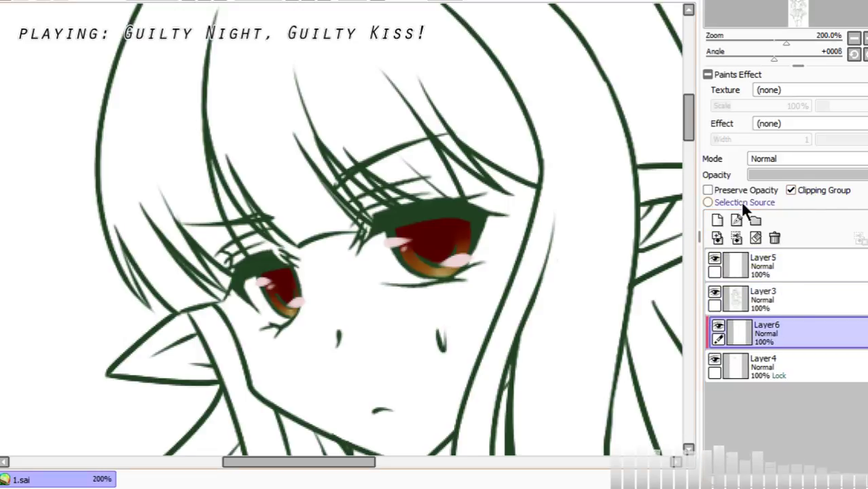
pyautogui.moveTo(397, 230); pyautogui.dragTo(469, 222)
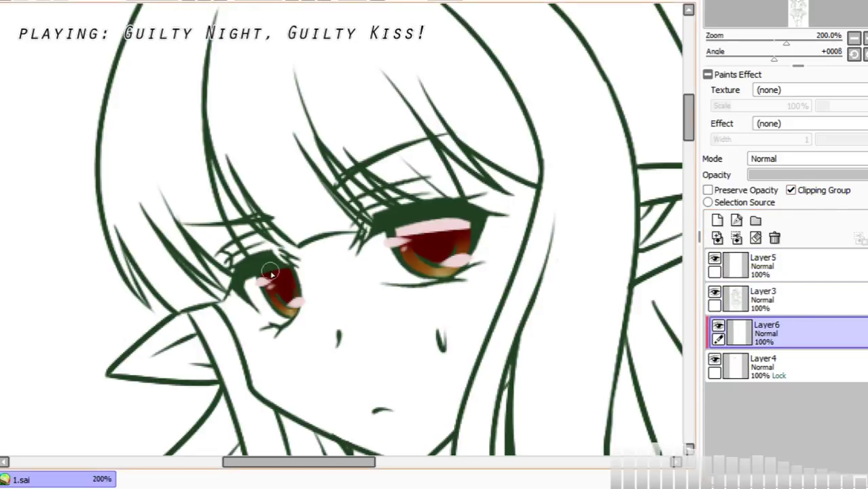
pyautogui.moveTo(258, 277); pyautogui.dragTo(293, 271)
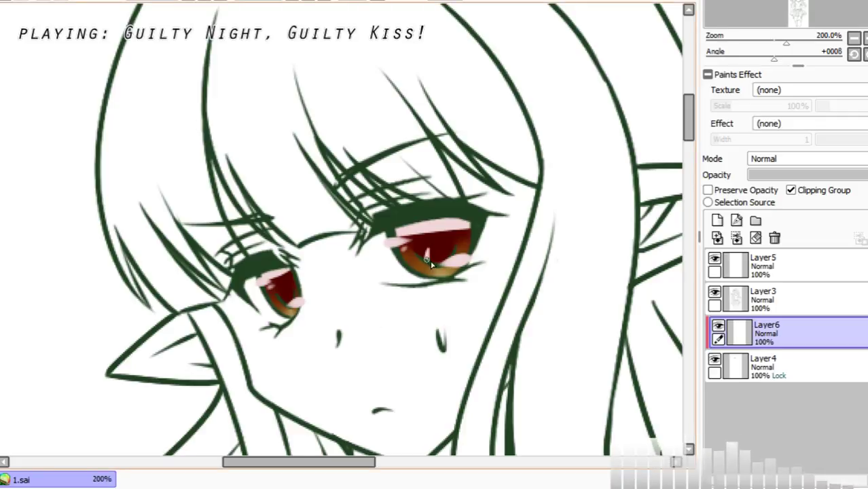
pyautogui.hotkey('ctrl', 'z')
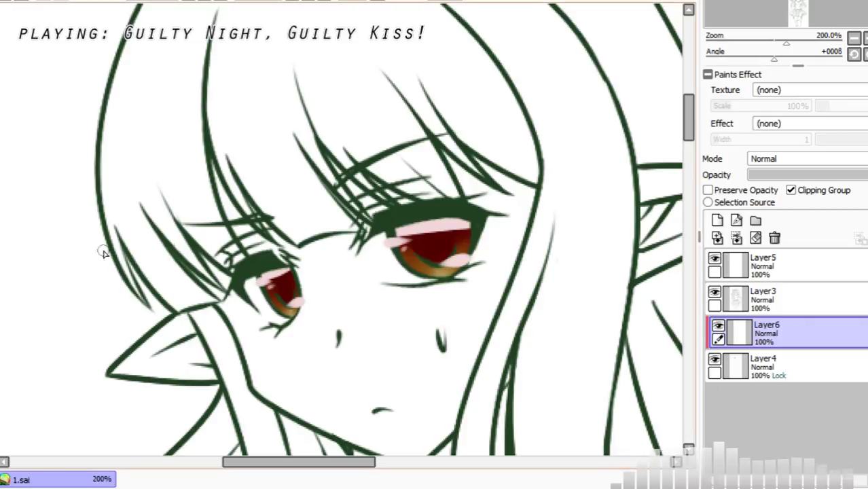
pyautogui.moveTo(390, 239); pyautogui.dragTo(468, 225)
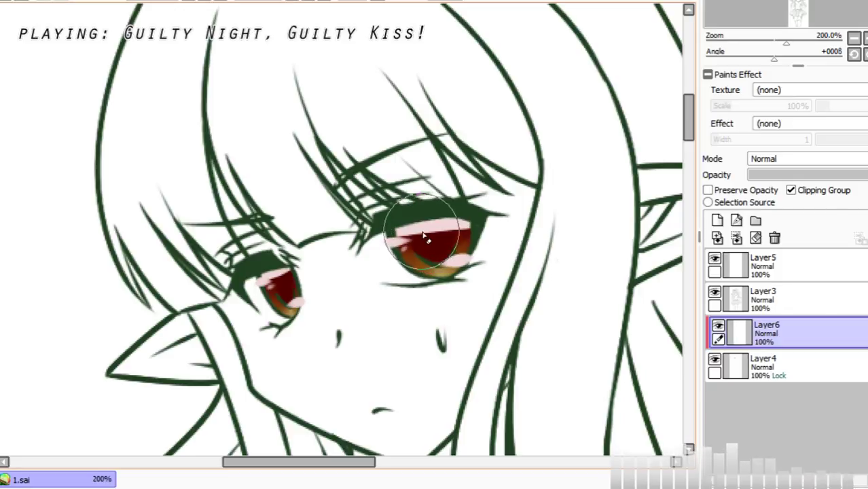
pyautogui.press('[')
pyautogui.press('[')
pyautogui.press('e')
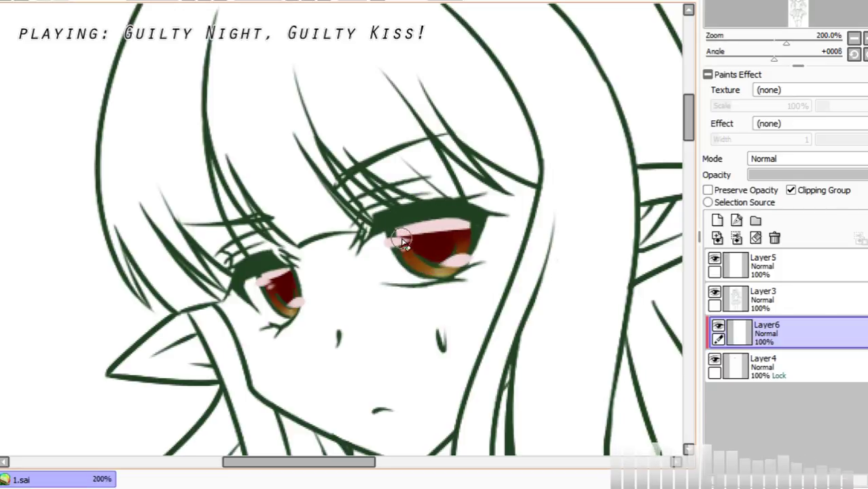
pyautogui.moveTo(402, 242)
pyautogui.mouseDown()
pyautogui.moveTo(484, 226)
pyautogui.moveTo(382, 240)
pyautogui.moveTo(480, 233)
pyautogui.mouseUp()
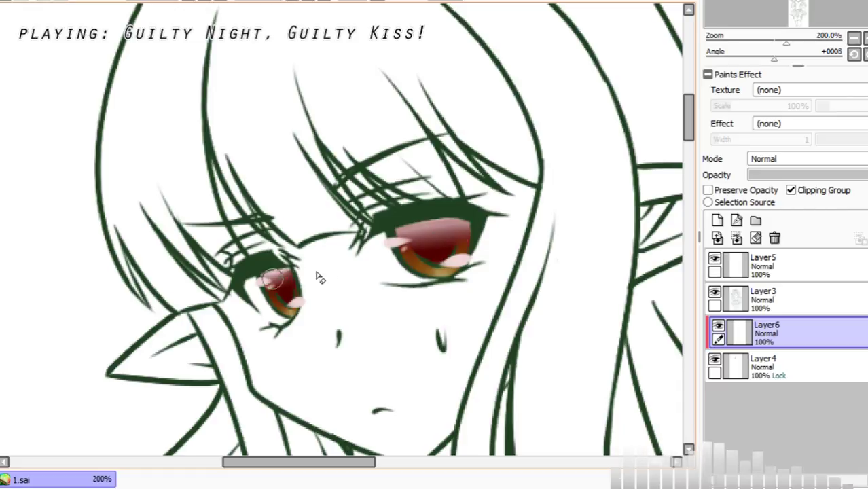
pyautogui.moveTo(271, 278); pyautogui.dragTo(321, 265)
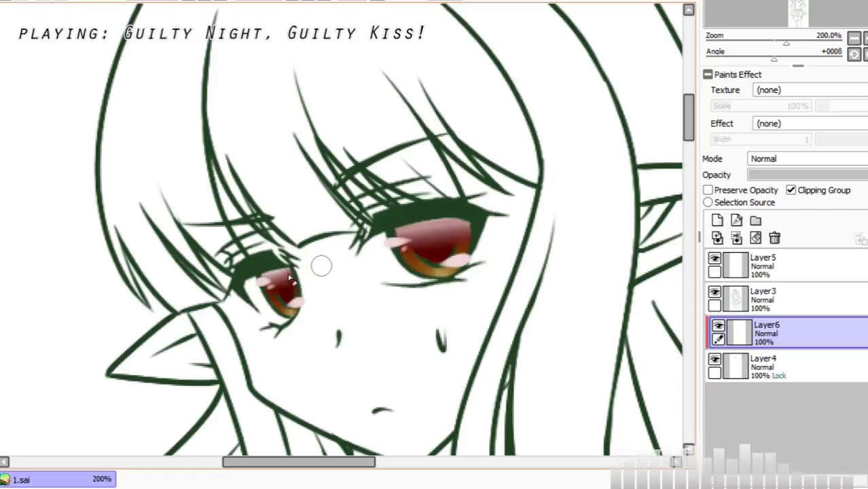
pyautogui.click(790, 216)
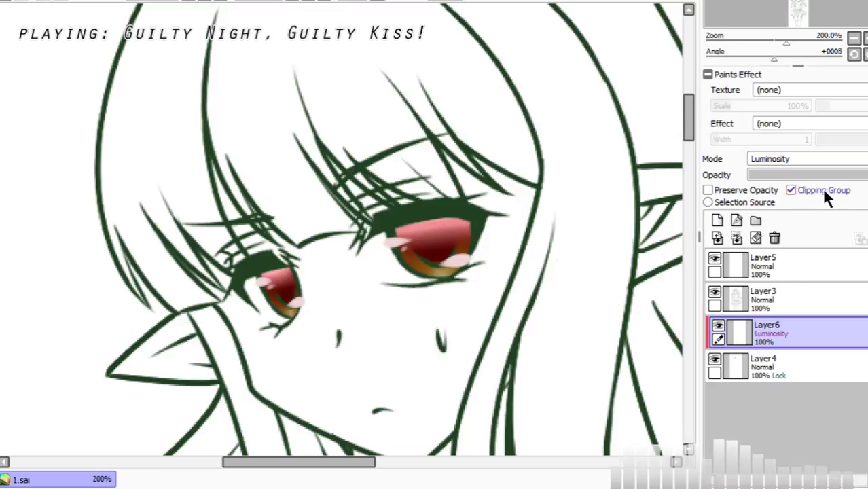
pyautogui.moveTo(857, 182); pyautogui.dragTo(850, 177)
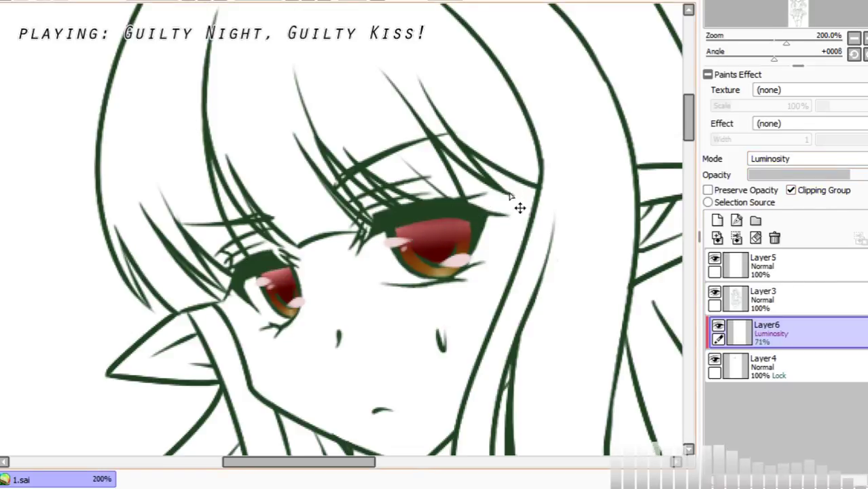
pyautogui.hotkey('ctrl', 'z')
pyautogui.hotkey('ctrl', 'z')
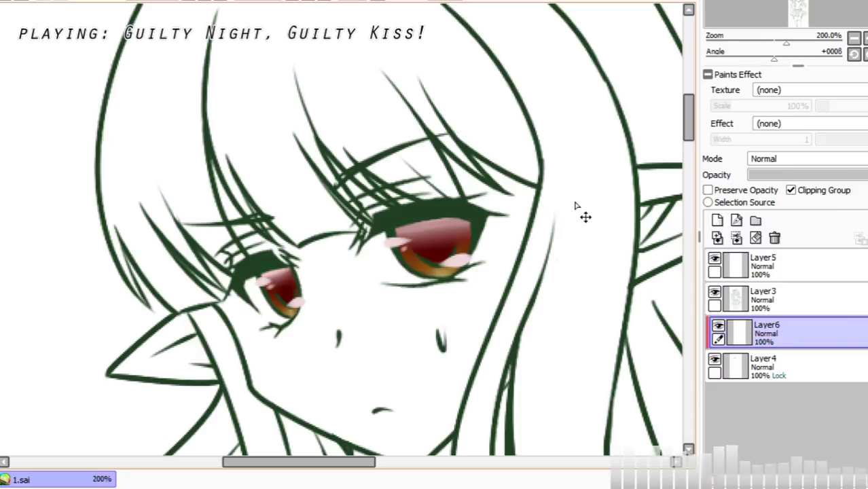
pyautogui.hotkey('ctrl', 'z')
pyautogui.hotkey('ctrl', 'z')
pyautogui.hotkey('ctrl', 'z')
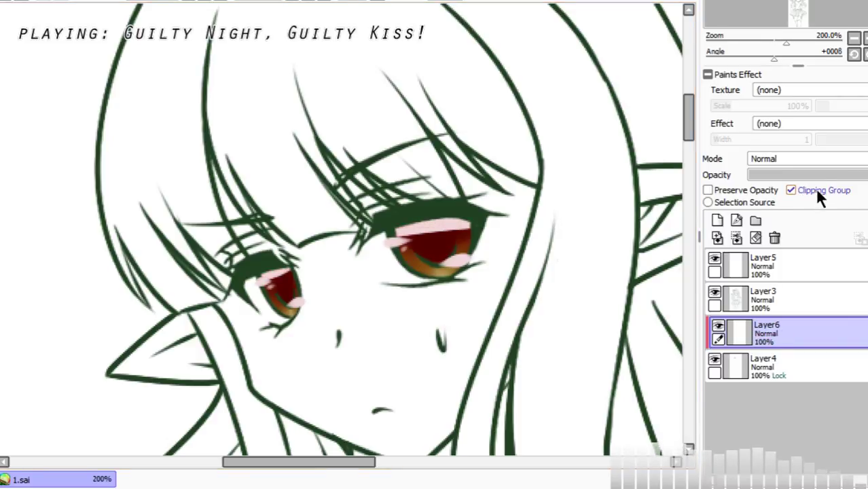
# Step: Set the clipped layer's blending mode to Luminosity and fade the lower edges of the light bands on both irises
pyautogui.hotkey('ctrl', 'y')
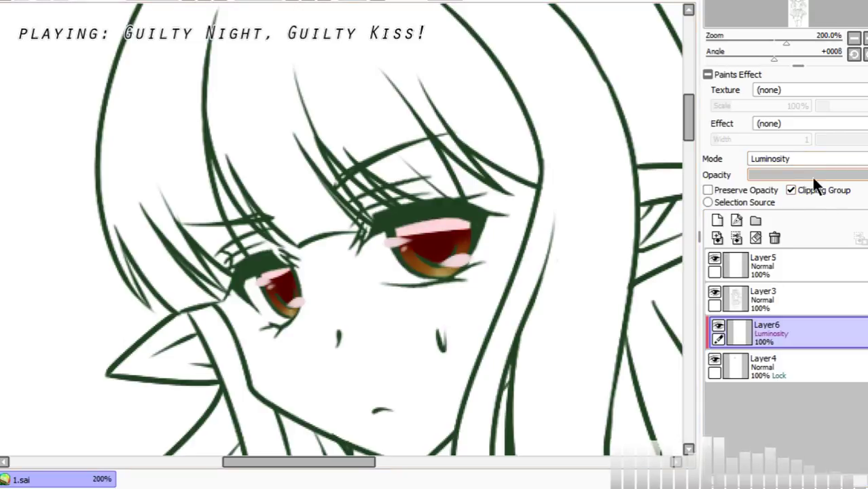
pyautogui.moveTo(395, 243)
pyautogui.mouseDown()
pyautogui.moveTo(494, 232)
pyautogui.moveTo(407, 237)
pyautogui.moveTo(462, 225)
pyautogui.moveTo(386, 236)
pyautogui.moveTo(503, 223)
pyautogui.moveTo(382, 241)
pyautogui.moveTo(493, 220)
pyautogui.moveTo(389, 240)
pyautogui.moveTo(508, 227)
pyautogui.moveTo(391, 240)
pyautogui.moveTo(504, 230)
pyautogui.moveTo(392, 247)
pyautogui.moveTo(513, 235)
pyautogui.mouseUp()
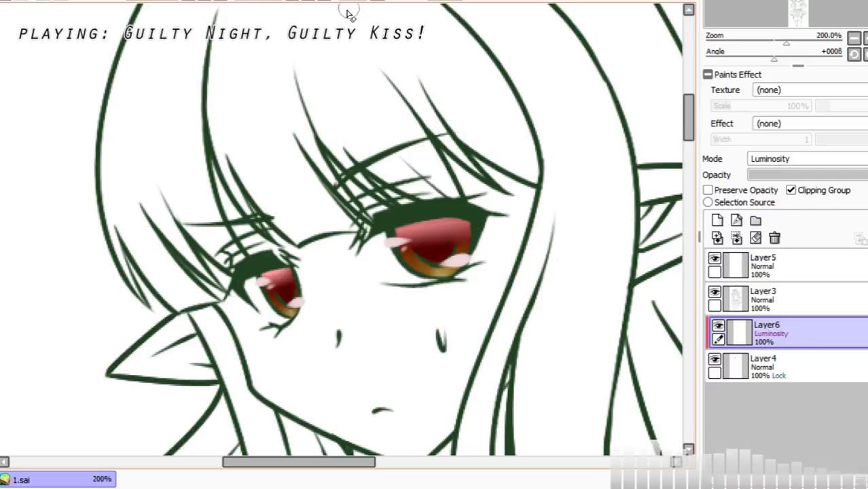
# Step: Brighten the top of the larger iris, blend it softly downward, and reduce the clipped Luminosity layer's opacity to 65%
pyautogui.press('h')
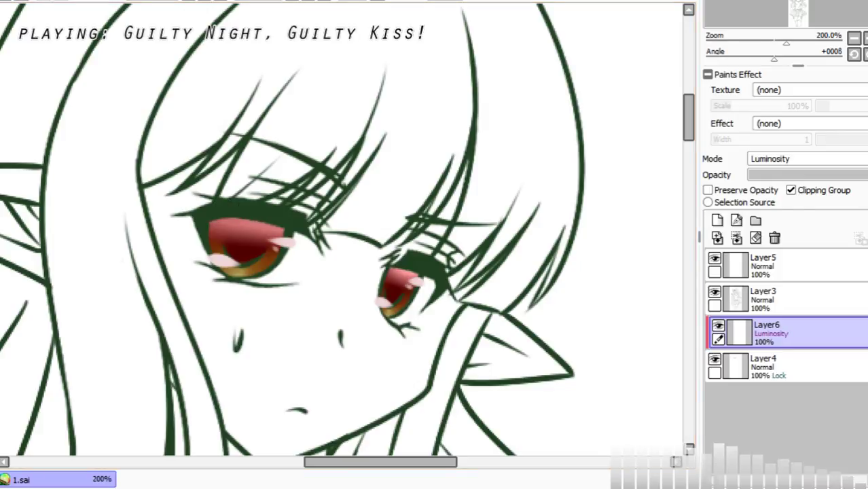
pyautogui.moveTo(211, 213); pyautogui.dragTo(269, 232)
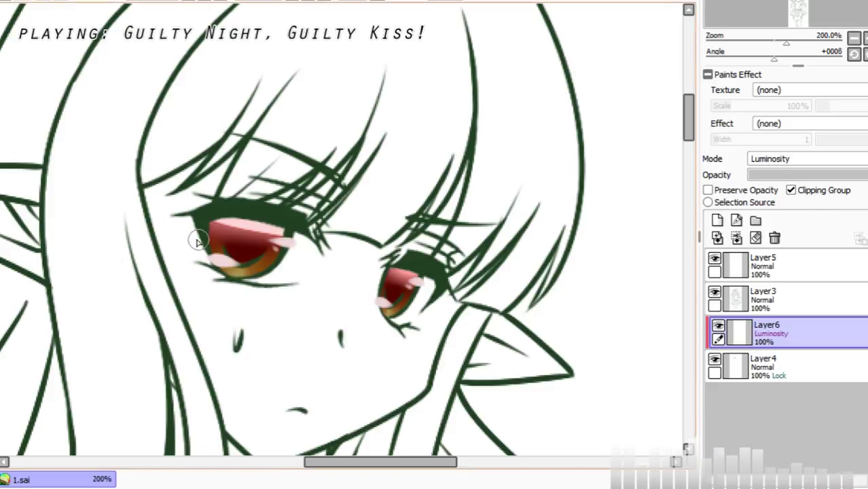
pyautogui.moveTo(214, 225); pyautogui.dragTo(292, 242)
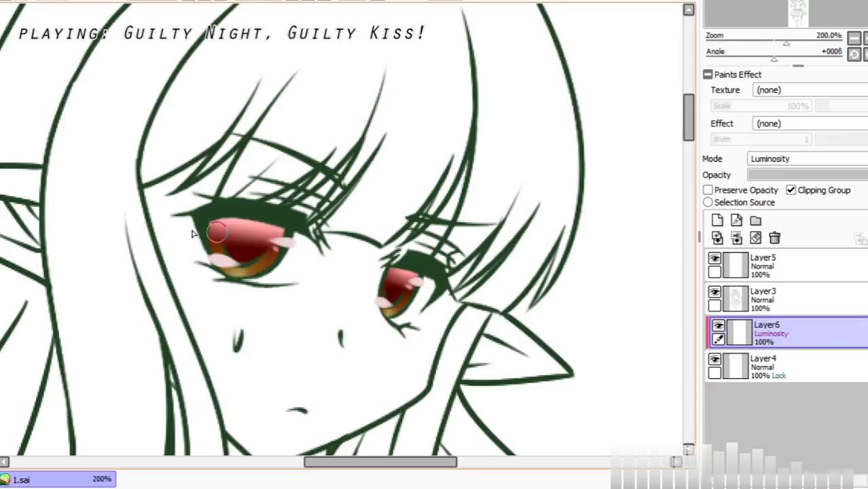
pyautogui.click(847, 177)
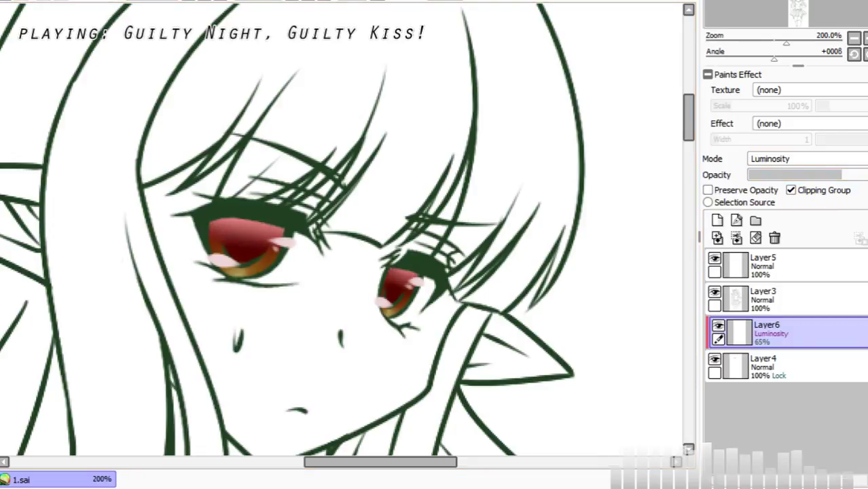
pyautogui.click(385, 0)
pyautogui.click(197, 3)
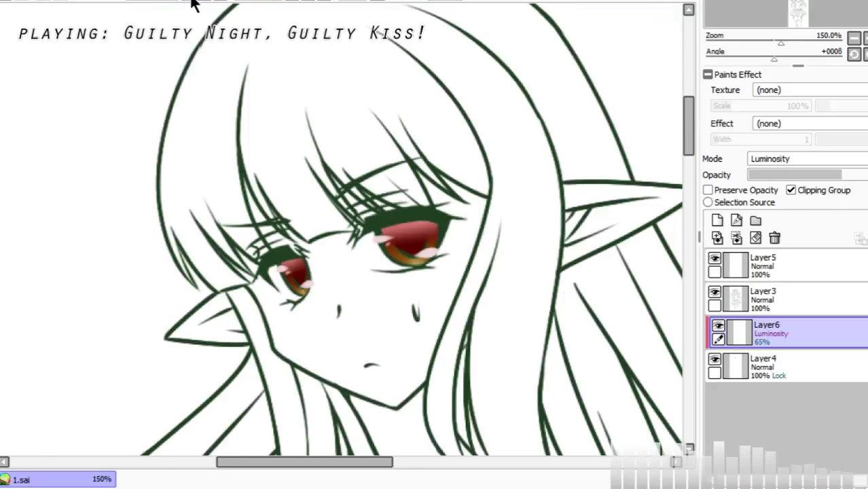
# Step: Add a new layer, place it beneath Layer4 at the bottom of the stack, and turn off its clipping
pyautogui.click(195, 3)
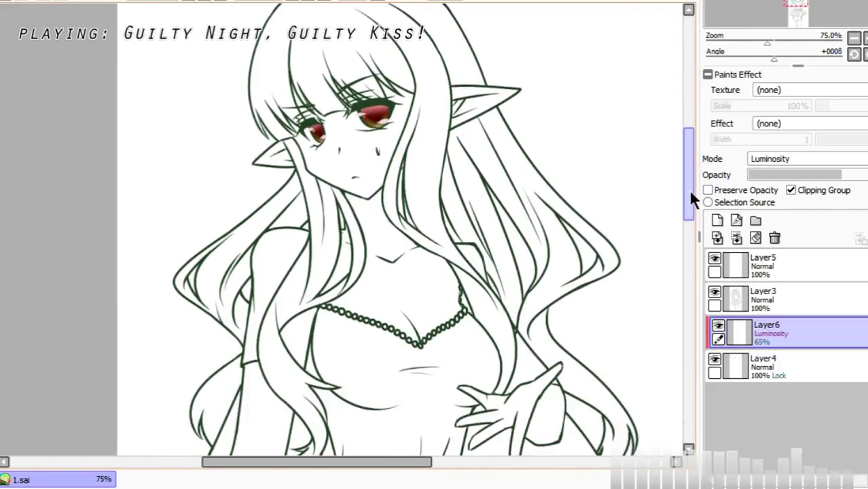
pyautogui.moveTo(690, 192); pyautogui.dragTo(704, 179)
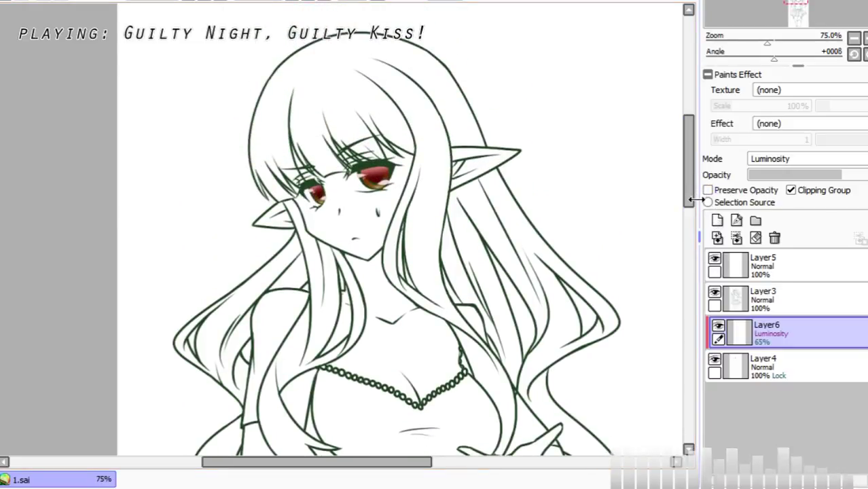
pyautogui.moveTo(686, 190)
pyautogui.mouseDown()
pyautogui.moveTo(693, 222)
pyautogui.moveTo(690, 183)
pyautogui.mouseUp()
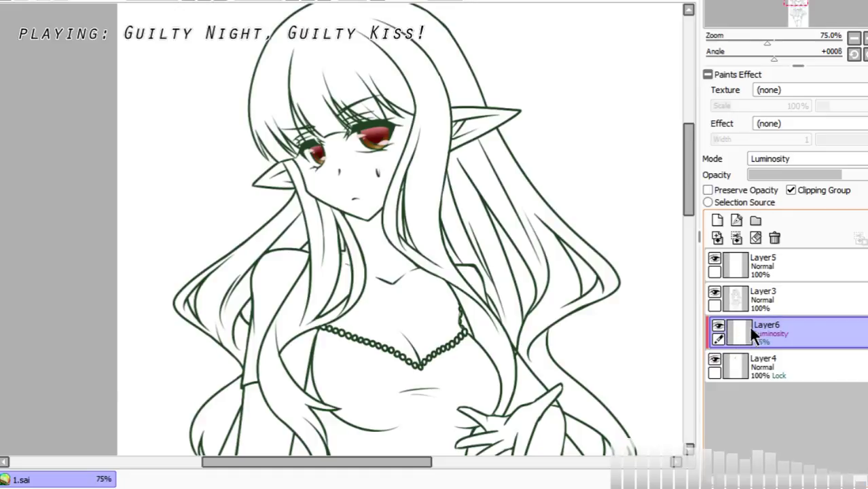
pyautogui.click(772, 355)
pyautogui.click(735, 221)
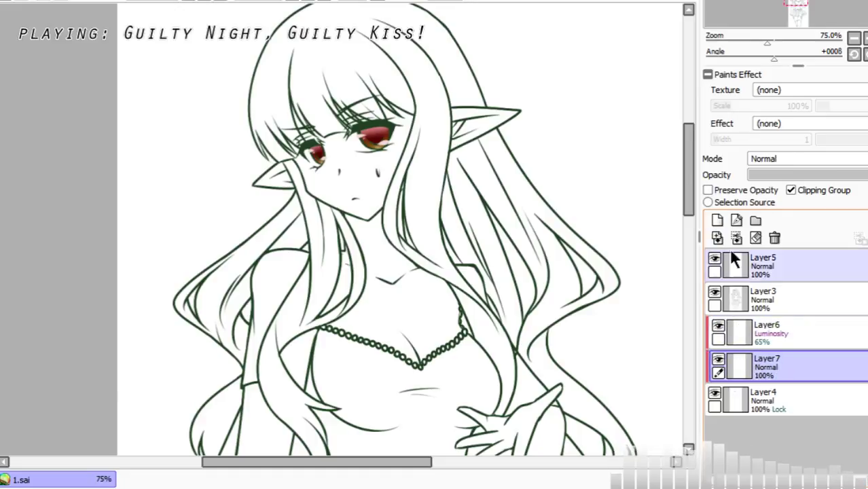
pyautogui.moveTo(804, 364); pyautogui.dragTo(802, 400)
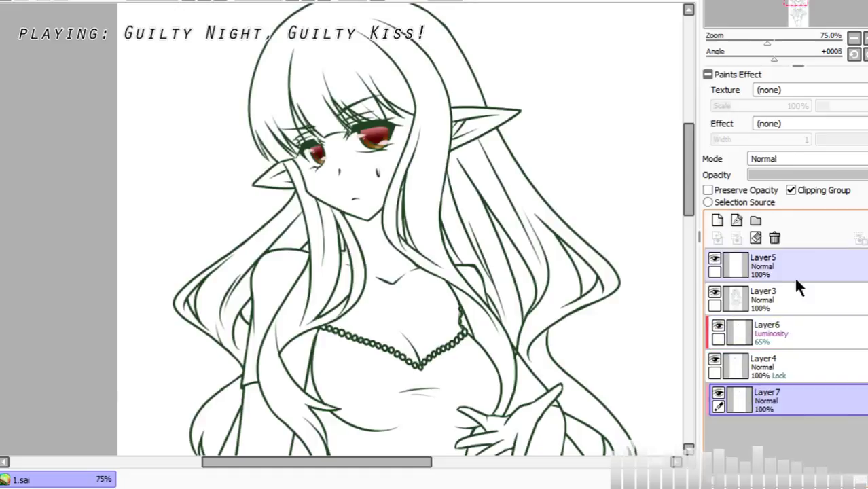
pyautogui.click(788, 189)
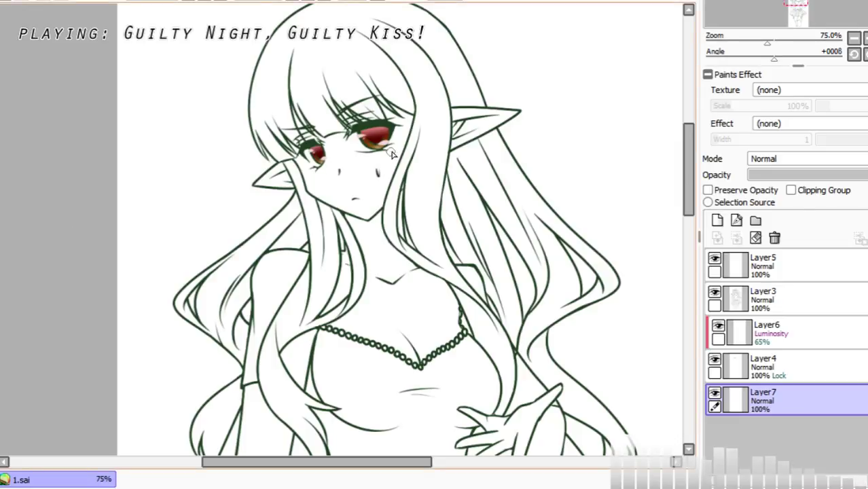
# Step: Paint dusty pink blush on both cheeks below the eyes on Layer7 and blend it softly into the face
pyautogui.moveTo(396, 156)
pyautogui.mouseDown()
pyautogui.moveTo(360, 159)
pyautogui.moveTo(378, 159)
pyautogui.moveTo(399, 131)
pyautogui.moveTo(390, 172)
pyautogui.moveTo(397, 128)
pyautogui.moveTo(375, 179)
pyautogui.mouseUp()
pyautogui.hotkey('ctrl', 'z')
pyautogui.moveTo(319, 170)
pyautogui.mouseDown()
pyautogui.moveTo(302, 158)
pyautogui.moveTo(313, 173)
pyautogui.moveTo(319, 166)
pyautogui.moveTo(302, 180)
pyautogui.mouseUp()
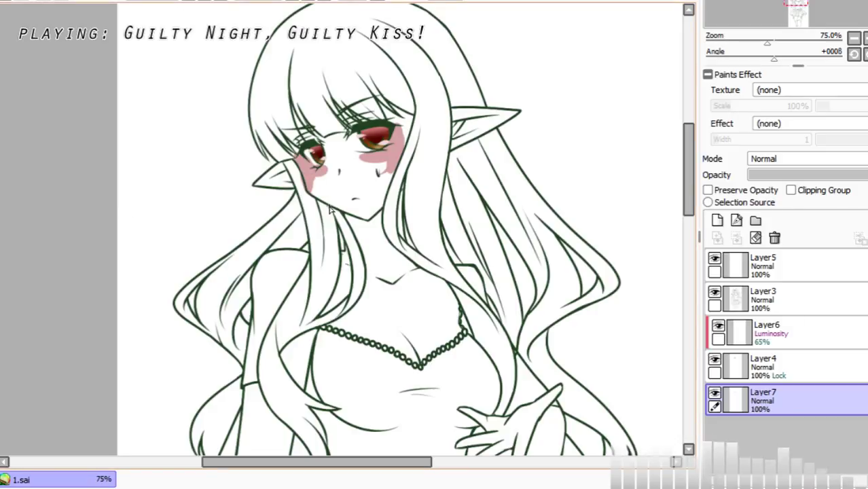
pyautogui.moveTo(321, 180)
pyautogui.mouseDown()
pyautogui.moveTo(304, 202)
pyautogui.moveTo(320, 195)
pyautogui.moveTo(325, 169)
pyautogui.moveTo(347, 196)
pyautogui.moveTo(373, 169)
pyautogui.moveTo(386, 182)
pyautogui.moveTo(369, 162)
pyautogui.moveTo(383, 186)
pyautogui.mouseUp()
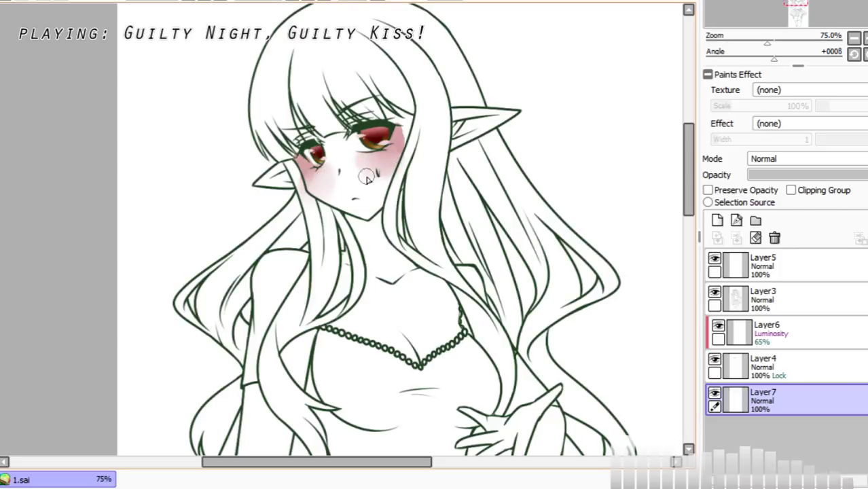
pyautogui.moveTo(406, 127)
pyautogui.mouseDown()
pyautogui.moveTo(403, 119)
pyautogui.moveTo(402, 138)
pyautogui.mouseUp()
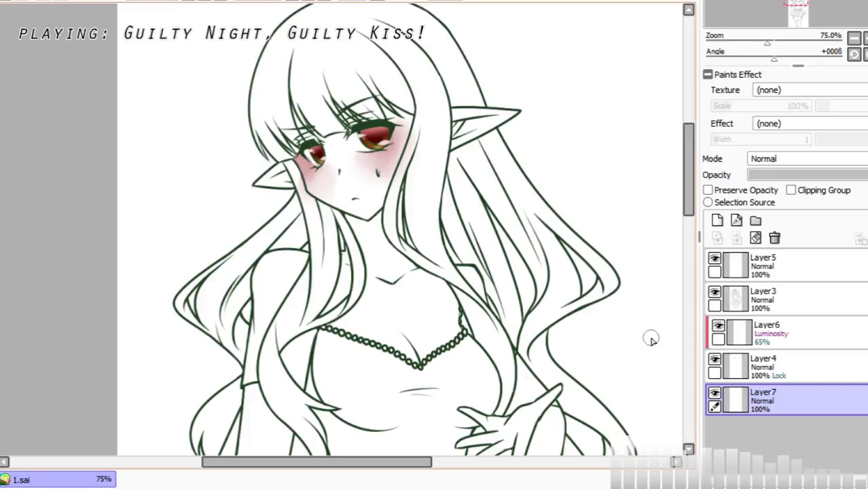
# Step: Rename Layer5 as HL and Layer3 as line, checking layer contents by toggling their visibility
pyautogui.click(779, 267)
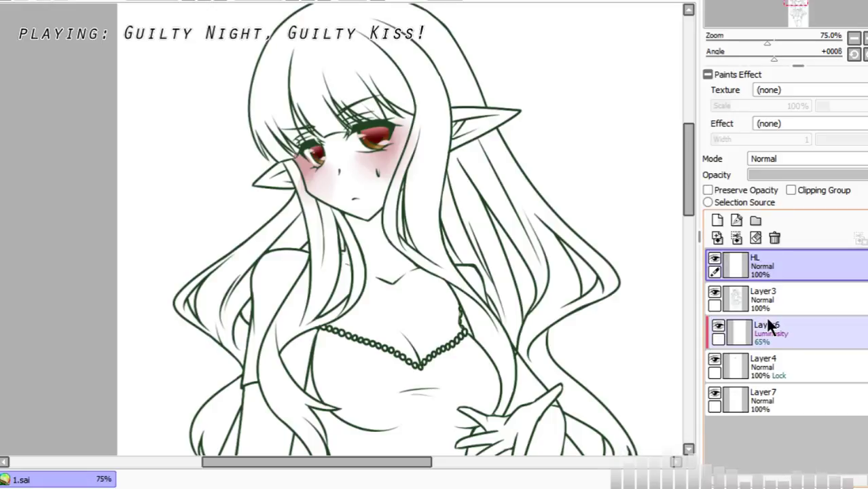
pyautogui.click(788, 332)
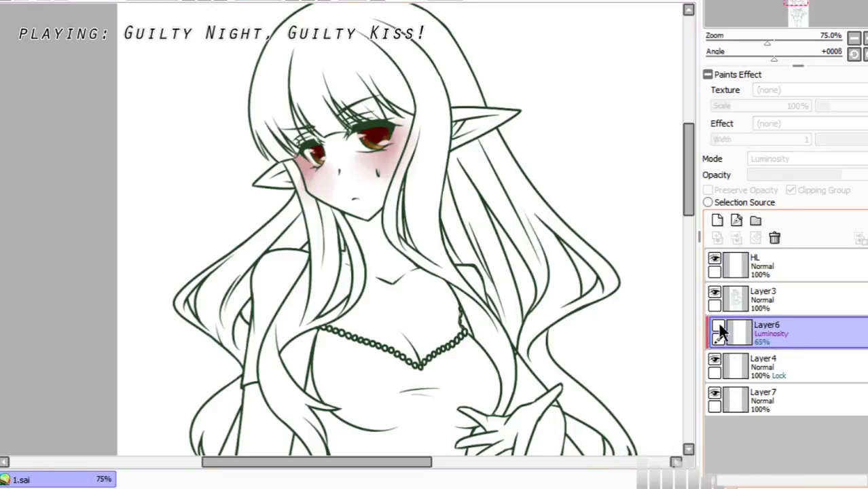
pyautogui.click(779, 309)
pyautogui.click(714, 293)
pyautogui.click(714, 293)
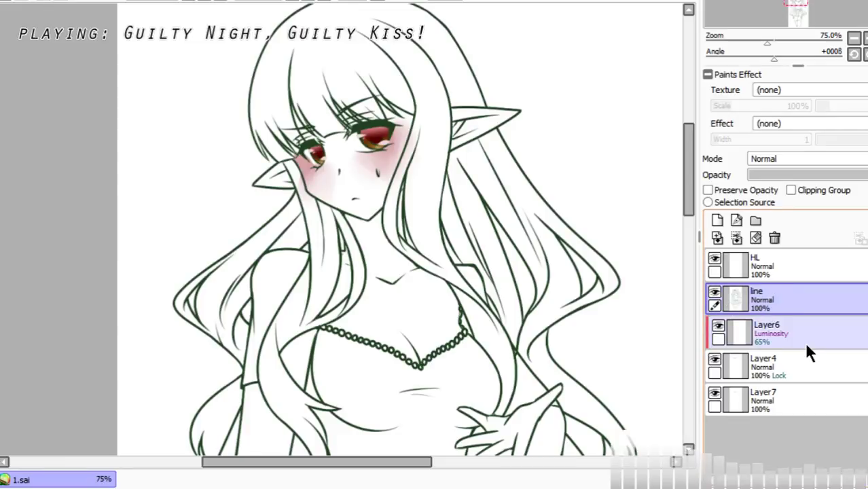
# Step: Group the HL and line layers in a new folder named untouchables and collapse it
pyautogui.click(788, 269)
pyautogui.click(752, 222)
pyautogui.moveTo(780, 299); pyautogui.dragTo(779, 279)
pyautogui.moveTo(779, 328); pyautogui.dragTo(786, 307)
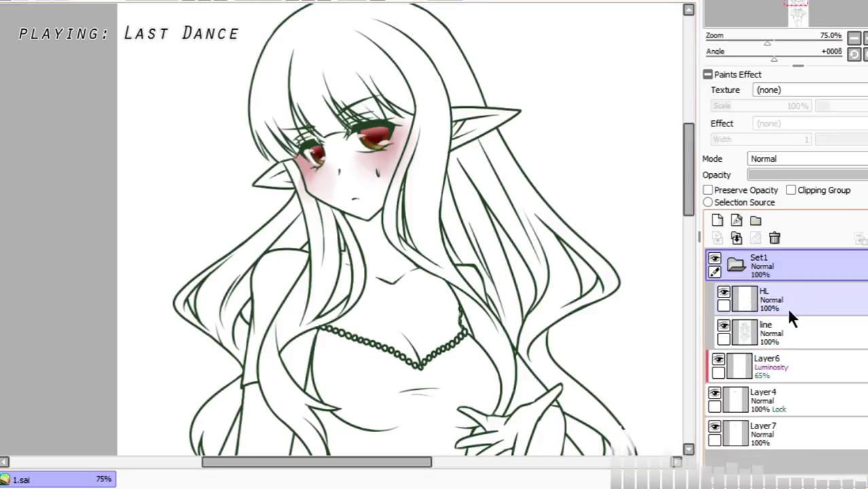
pyautogui.click(736, 266)
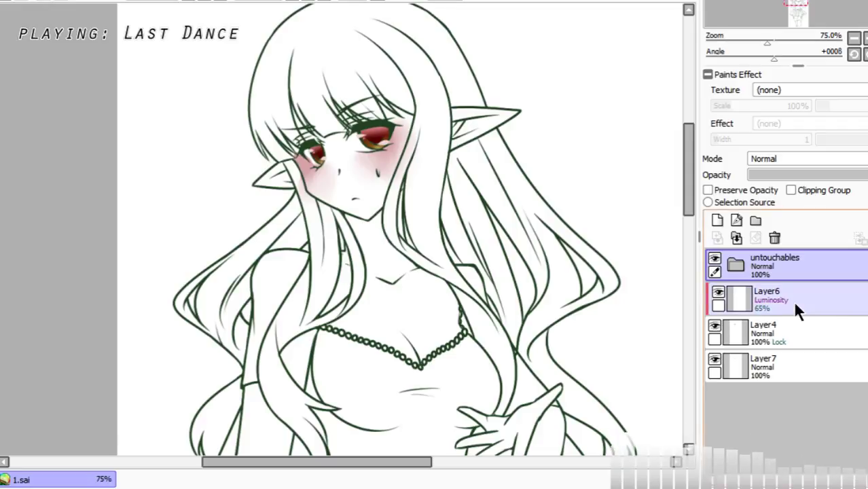
# Step: Group Layer6 and Layer4 in a new folder named eyes and collapse it
pyautogui.click(788, 289)
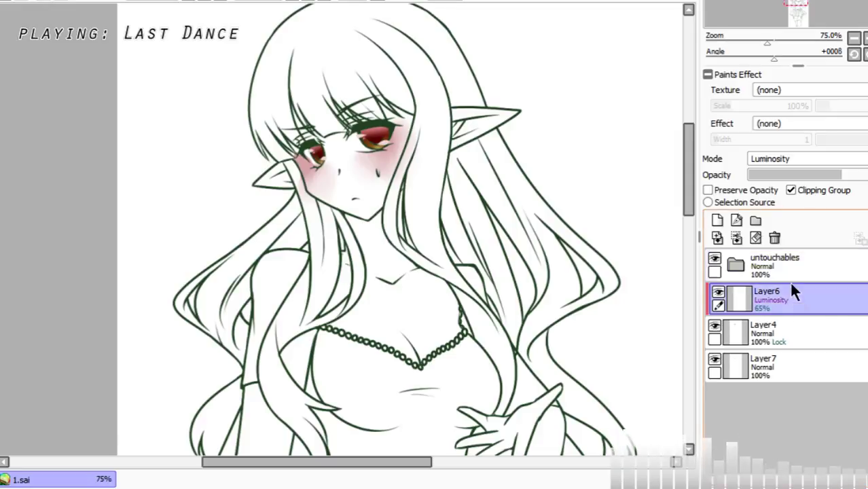
pyautogui.click(755, 220)
pyautogui.moveTo(801, 332); pyautogui.dragTo(803, 305)
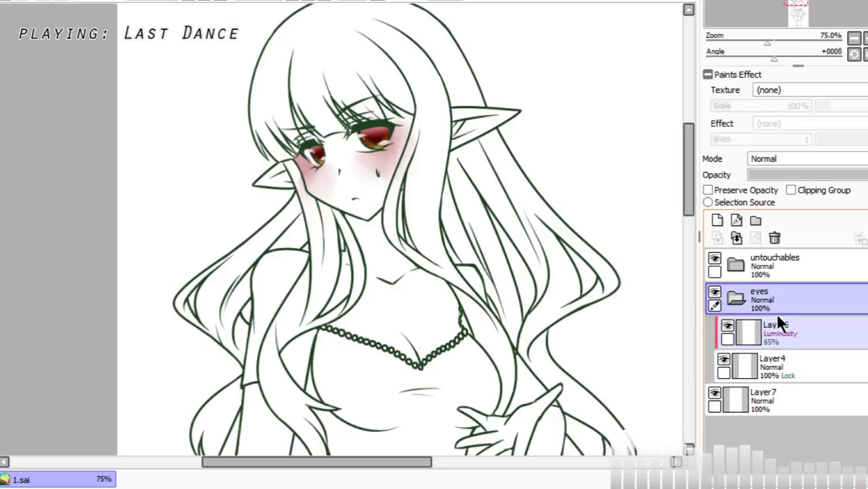
pyautogui.click(733, 297)
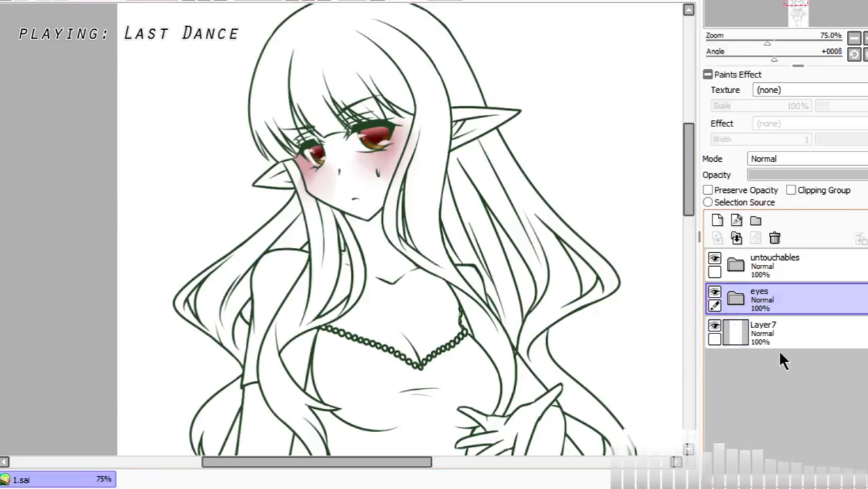
# Step: Add a new layer directly above the line layer inside the untouchables folder
pyautogui.click(680, 196)
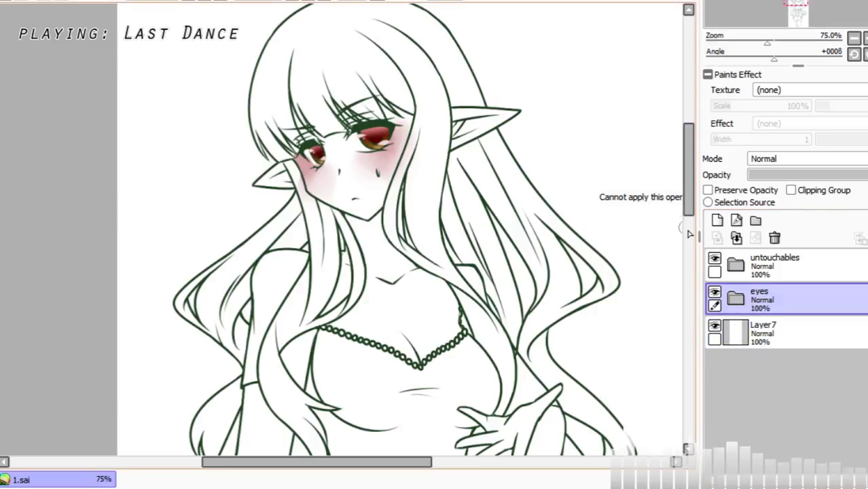
pyautogui.moveTo(688, 194)
pyautogui.mouseDown()
pyautogui.moveTo(692, 261)
pyautogui.moveTo(688, 198)
pyautogui.mouseUp()
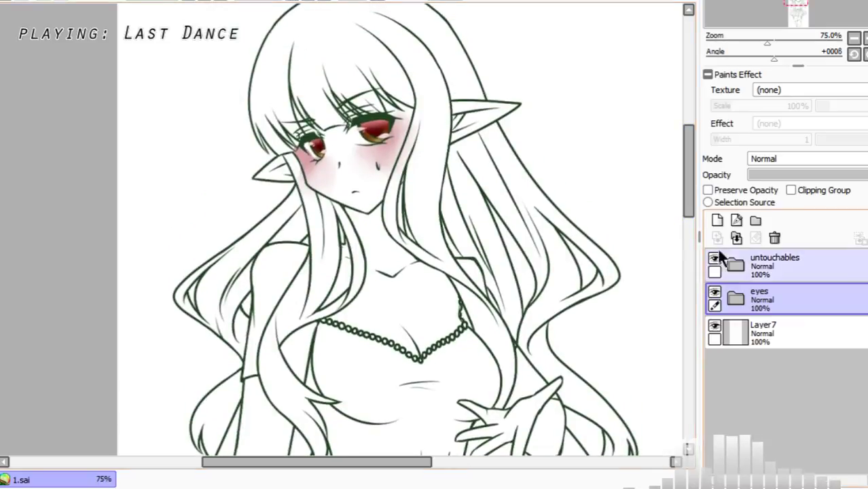
pyautogui.click(735, 265)
pyautogui.click(775, 325)
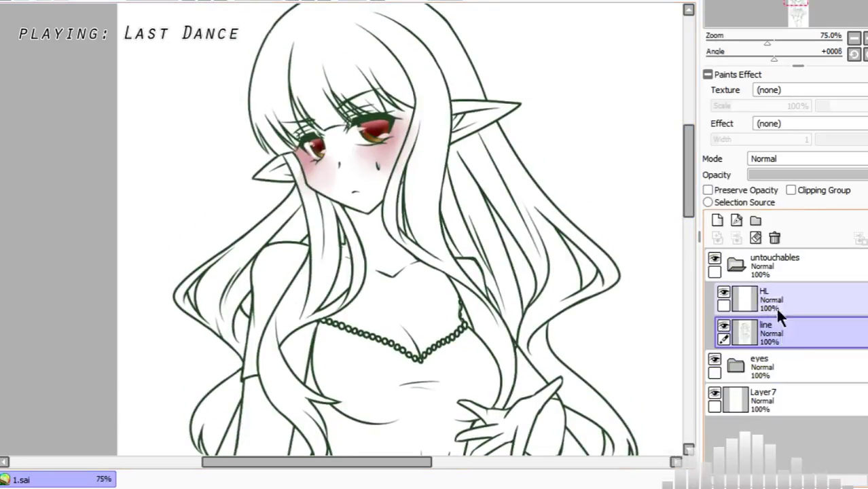
pyautogui.click(724, 224)
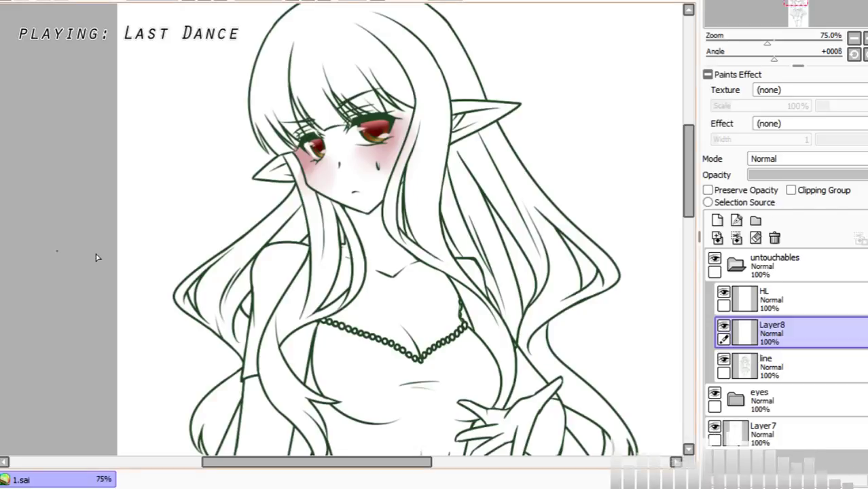
# Step: Paint a bright pink-red flame above the open palm on Layer8, with two small detached licks over its tip
pyautogui.moveTo(689, 183); pyautogui.dragTo(686, 201)
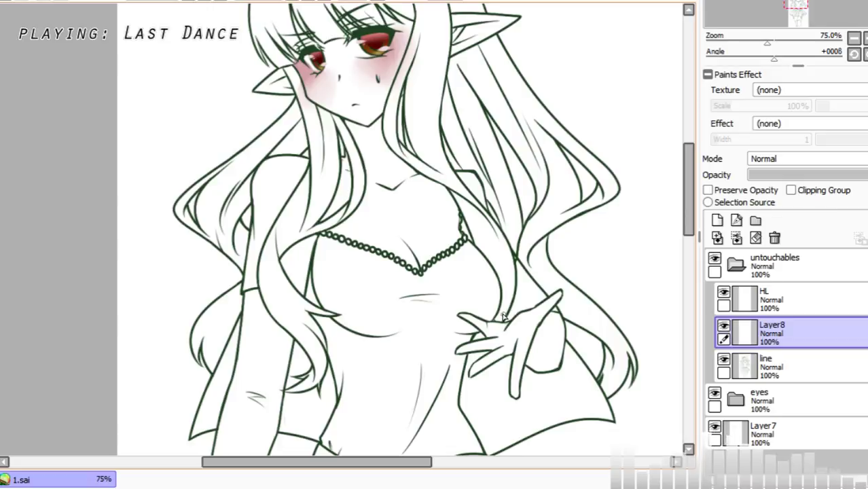
pyautogui.moveTo(502, 267)
pyautogui.mouseDown()
pyautogui.moveTo(479, 328)
pyautogui.moveTo(488, 336)
pyautogui.moveTo(536, 286)
pyautogui.moveTo(508, 237)
pyautogui.moveTo(525, 209)
pyautogui.moveTo(506, 309)
pyautogui.moveTo(509, 231)
pyautogui.moveTo(492, 339)
pyautogui.moveTo(506, 292)
pyautogui.moveTo(540, 319)
pyautogui.moveTo(557, 264)
pyautogui.moveTo(516, 271)
pyautogui.moveTo(499, 296)
pyautogui.moveTo(493, 252)
pyautogui.moveTo(505, 306)
pyautogui.moveTo(523, 280)
pyautogui.moveTo(499, 301)
pyautogui.moveTo(540, 193)
pyautogui.moveTo(513, 231)
pyautogui.mouseUp()
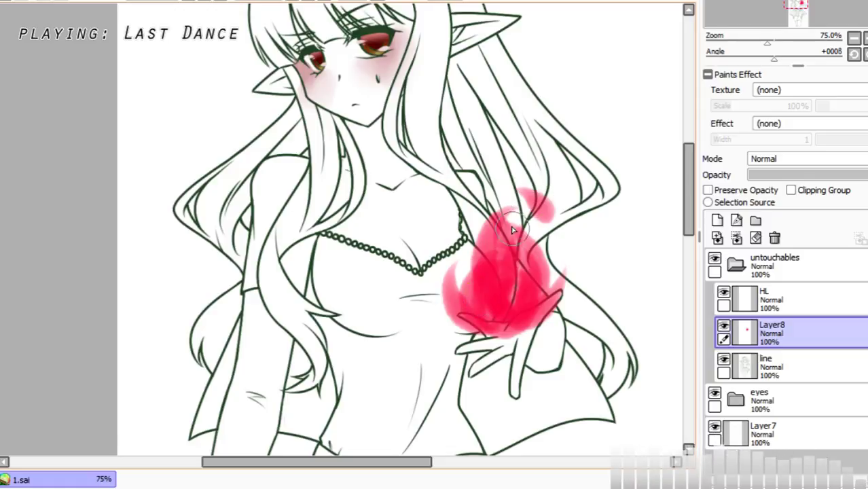
pyautogui.hotkey('ctrl', 'z')
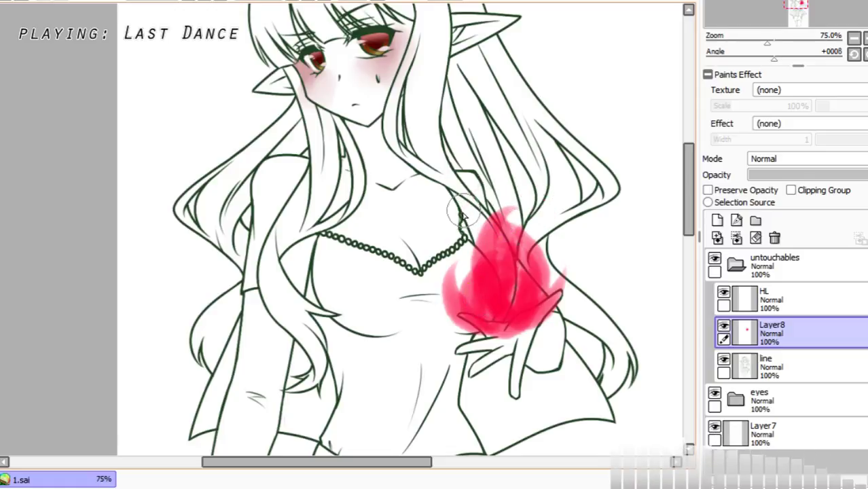
pyautogui.moveTo(463, 211); pyautogui.dragTo(483, 180)
pyautogui.moveTo(539, 184); pyautogui.dragTo(520, 161)
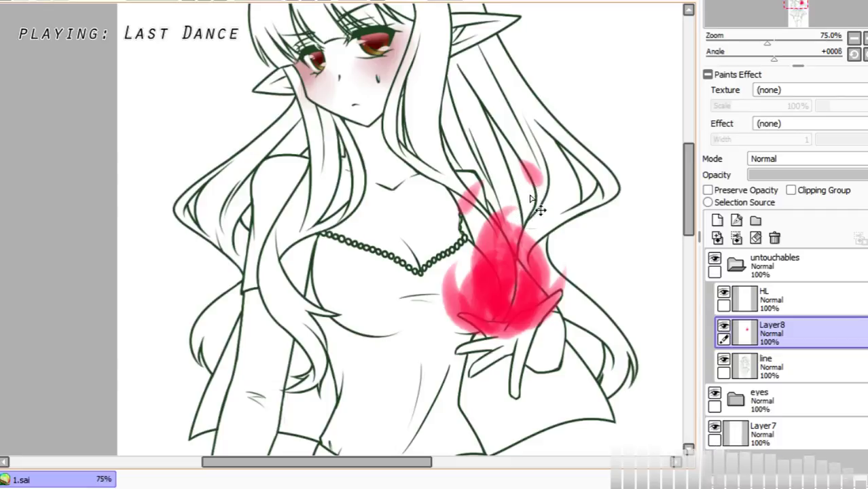
pyautogui.hotkey('ctrl', 'z')
pyautogui.moveTo(532, 191); pyautogui.dragTo(520, 162)
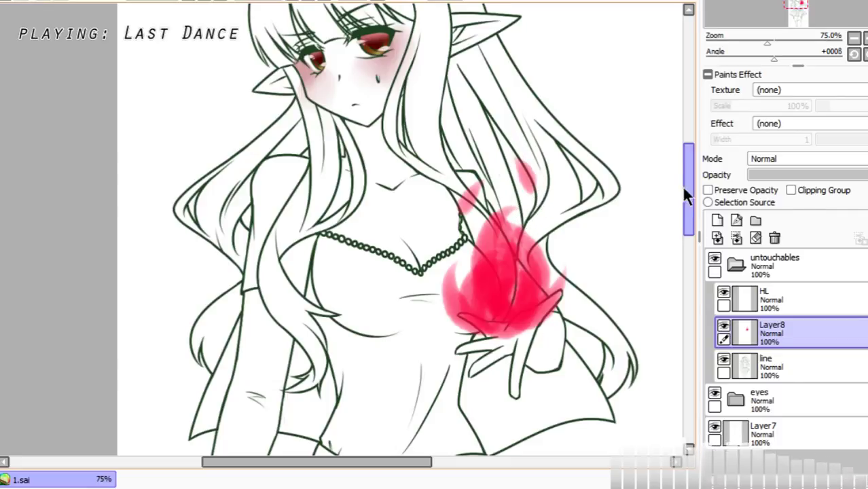
# Step: Transform the painted flame, shifting it slightly upward and to the right over the palm
pyautogui.moveTo(681, 185)
pyautogui.mouseDown()
pyautogui.moveTo(686, 162)
pyautogui.moveTo(689, 195)
pyautogui.moveTo(682, 175)
pyautogui.mouseUp()
pyautogui.hotkey('ctrl', 't')
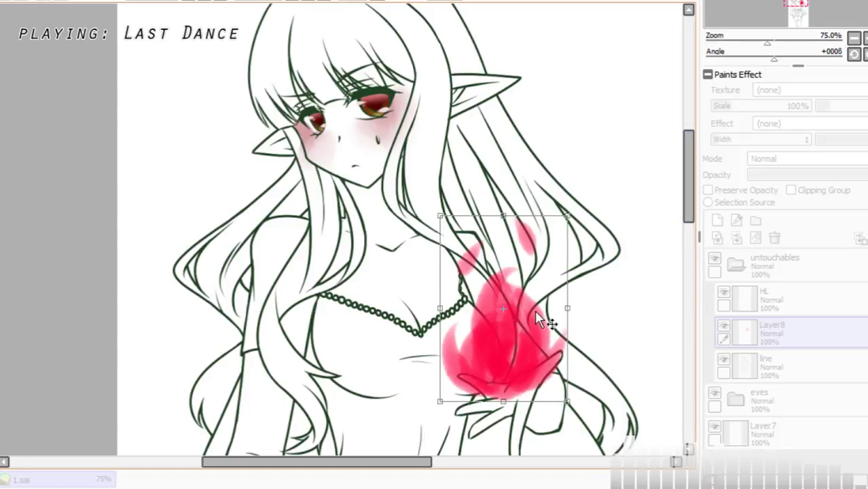
pyautogui.moveTo(534, 310); pyautogui.dragTo(535, 300)
pyautogui.press('Return')
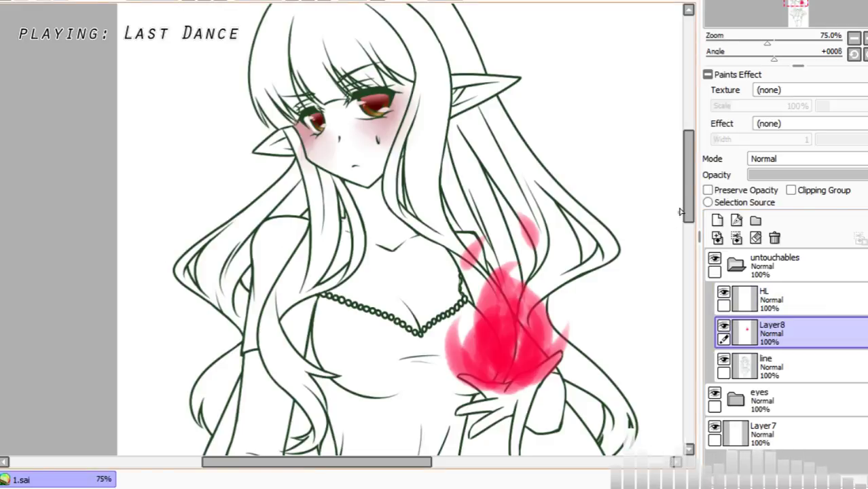
# Step: Erase the artist's handwritten handle and a small heart out of the lower half of the flame
pyautogui.moveTo(681, 212); pyautogui.dragTo(693, 238)
pyautogui.click(207, 1)
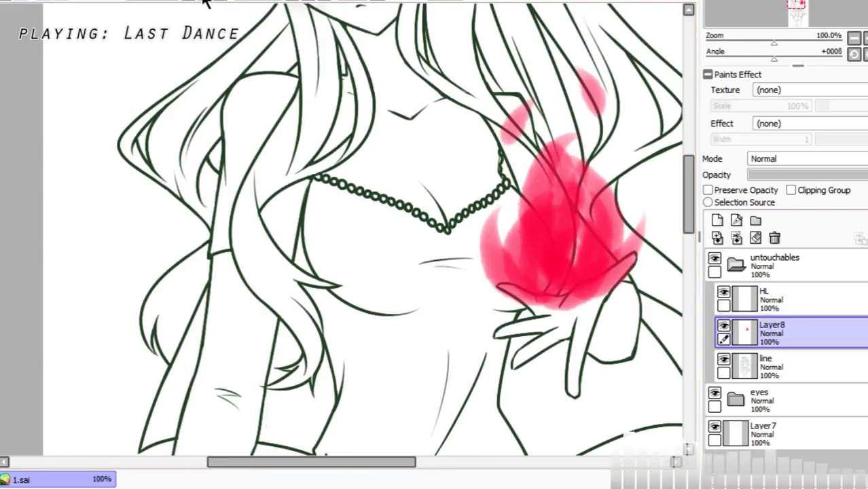
pyautogui.click(203, 1)
pyautogui.moveTo(319, 466); pyautogui.dragTo(395, 460)
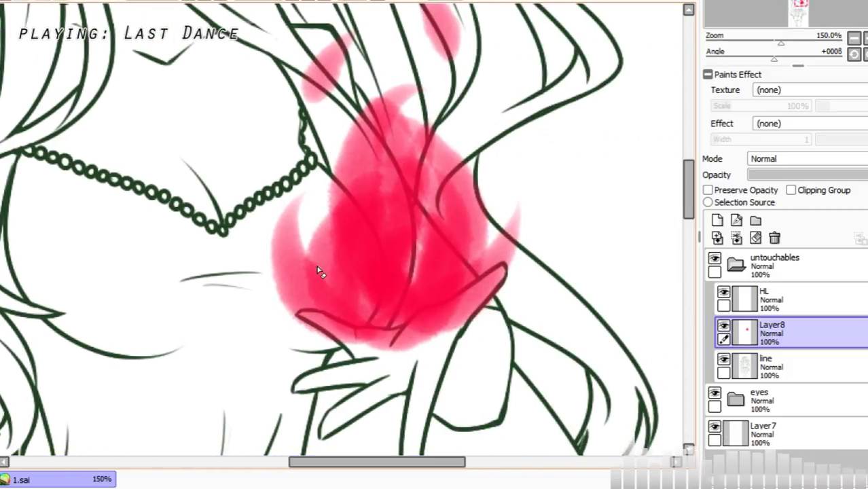
pyautogui.moveTo(317, 269)
pyautogui.mouseDown()
pyautogui.moveTo(352, 299)
pyautogui.moveTo(346, 273)
pyautogui.mouseUp()
pyautogui.moveTo(357, 302)
pyautogui.mouseDown()
pyautogui.moveTo(348, 256)
pyautogui.moveTo(349, 287)
pyautogui.moveTo(370, 273)
pyautogui.moveTo(374, 281)
pyautogui.moveTo(367, 272)
pyautogui.moveTo(376, 285)
pyautogui.moveTo(385, 266)
pyautogui.moveTo(403, 272)
pyautogui.moveTo(387, 266)
pyautogui.moveTo(409, 252)
pyautogui.moveTo(423, 290)
pyautogui.moveTo(407, 237)
pyautogui.moveTo(446, 247)
pyautogui.moveTo(469, 234)
pyautogui.mouseUp()
pyautogui.moveTo(409, 314)
pyautogui.mouseDown()
pyautogui.moveTo(391, 316)
pyautogui.moveTo(413, 311)
pyautogui.mouseUp()
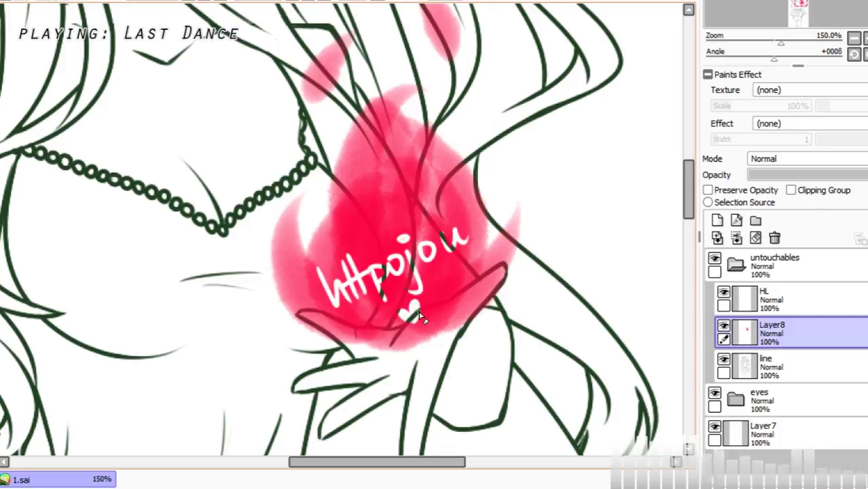
# Step: Collapse the untouchables folder
pyautogui.click(187, 1)
pyautogui.click(187, 0)
pyautogui.click(187, 1)
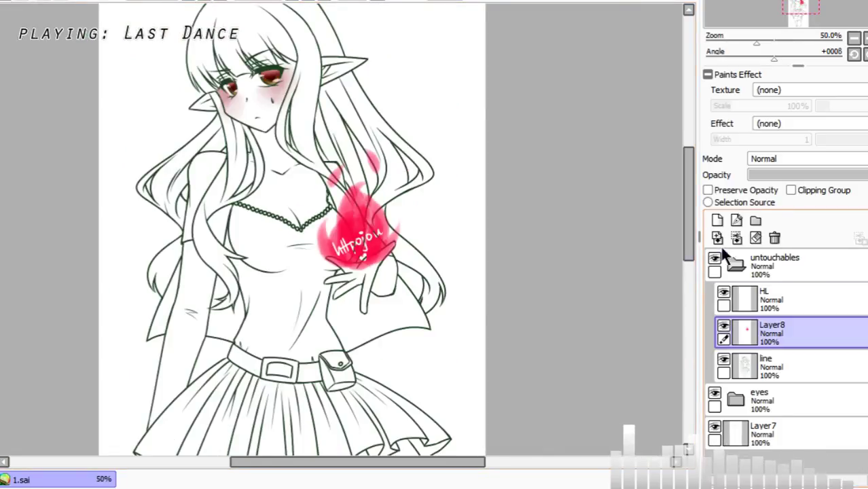
pyautogui.moveTo(684, 212); pyautogui.dragTo(683, 183)
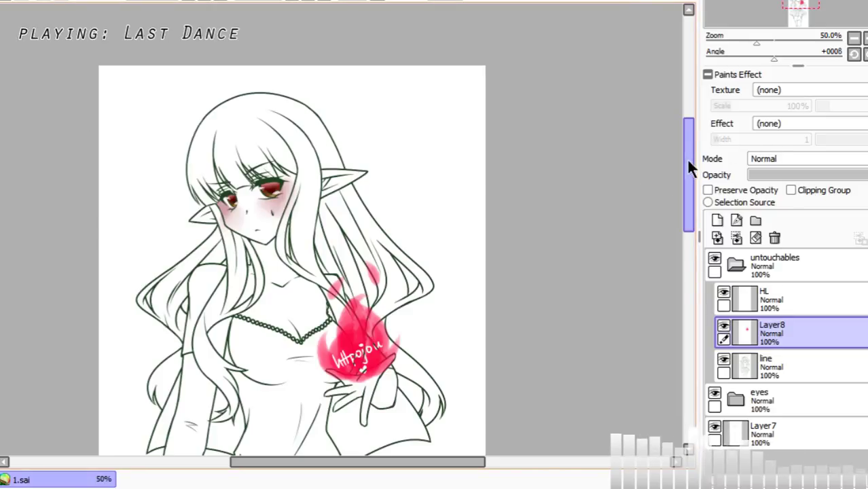
pyautogui.moveTo(685, 162); pyautogui.dragTo(691, 188)
pyautogui.click(735, 265)
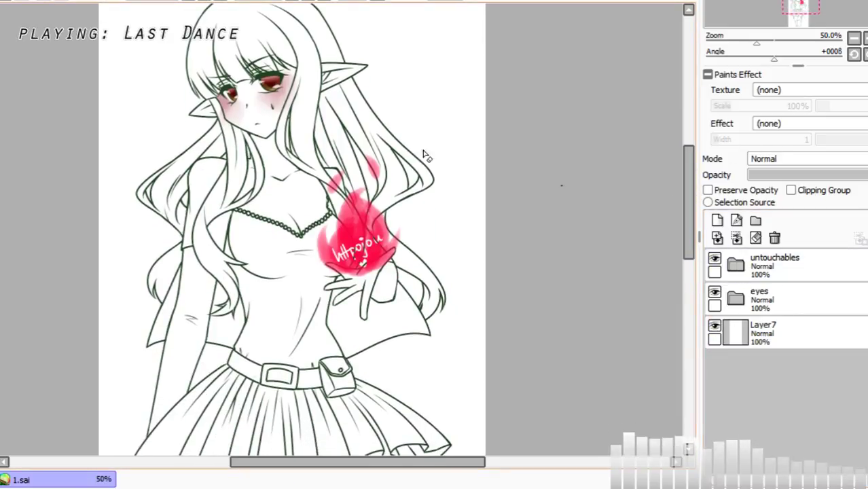